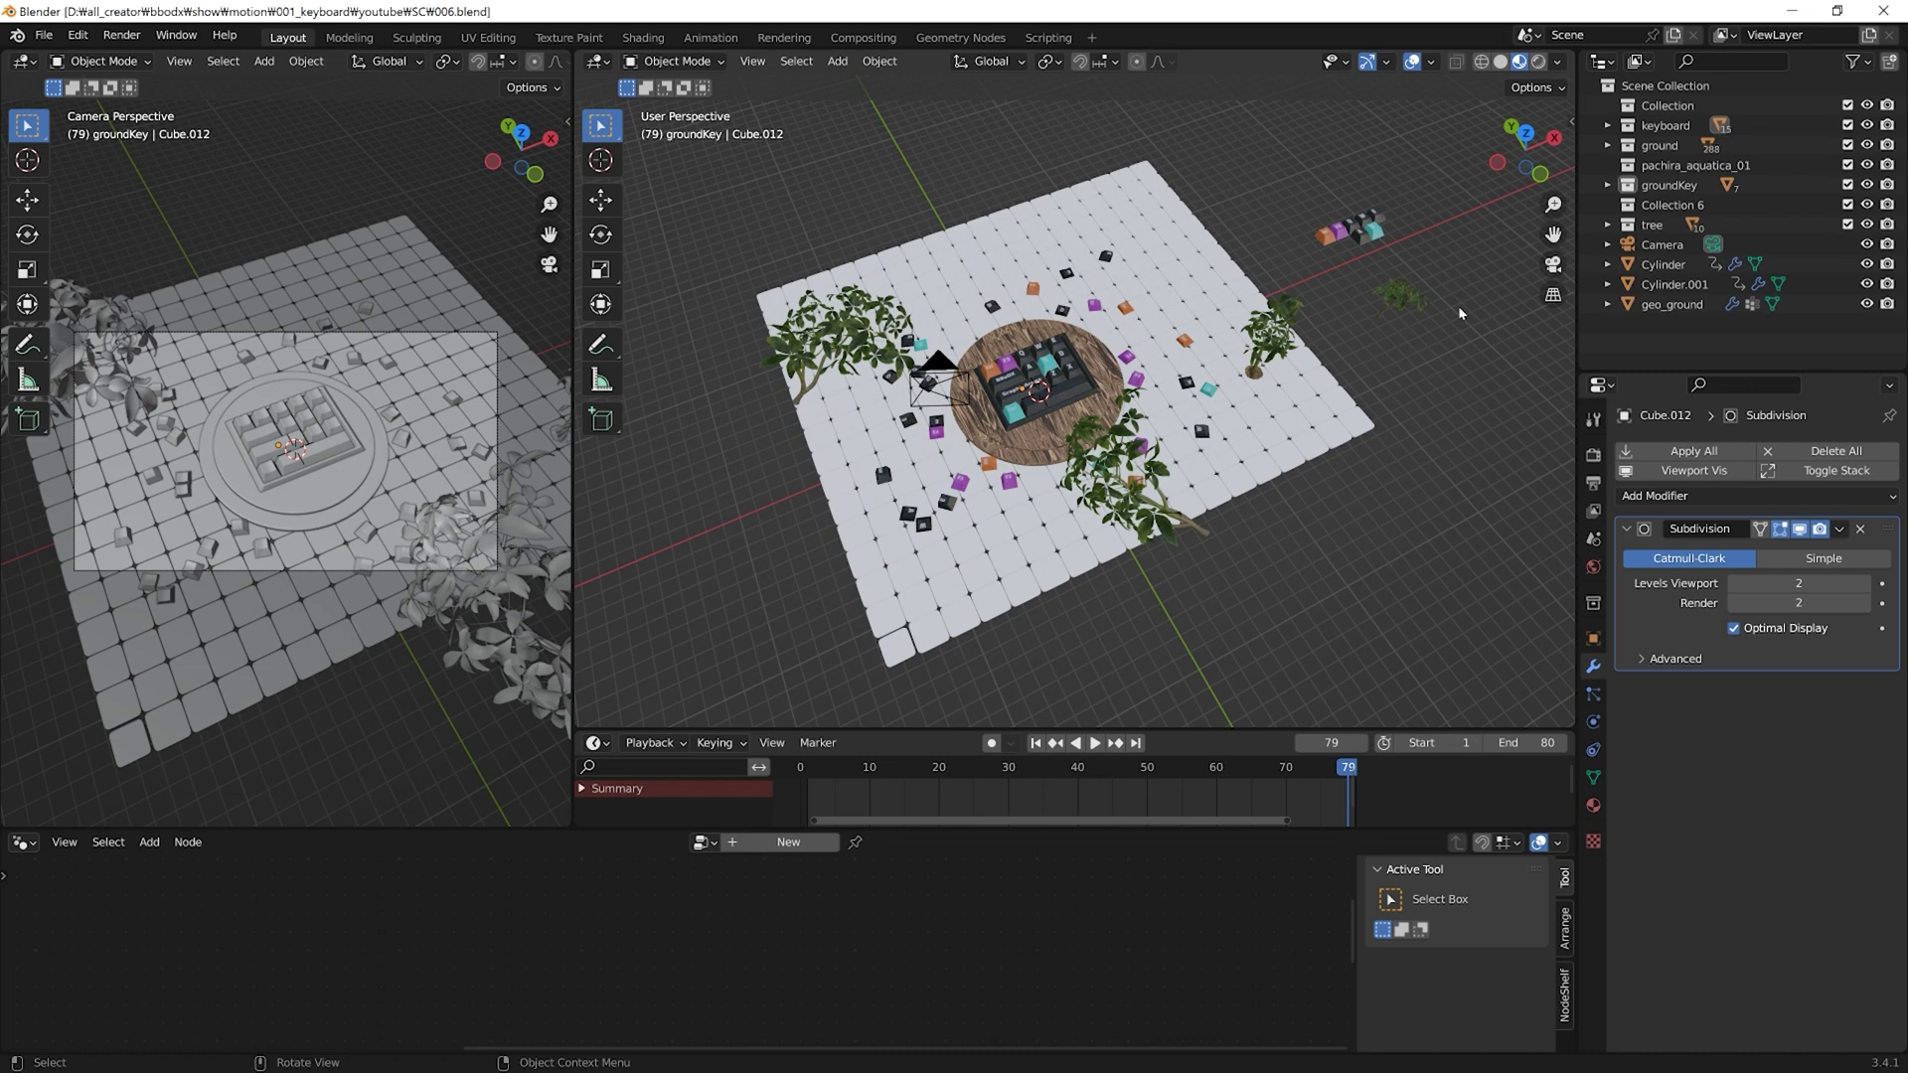
Step: Set the right main viewport to Solid shading and the left camera viewport to Rendered
{"action": "left_click", "coordinate": [1199, 377]}
{"action": "key", "text": "z"}
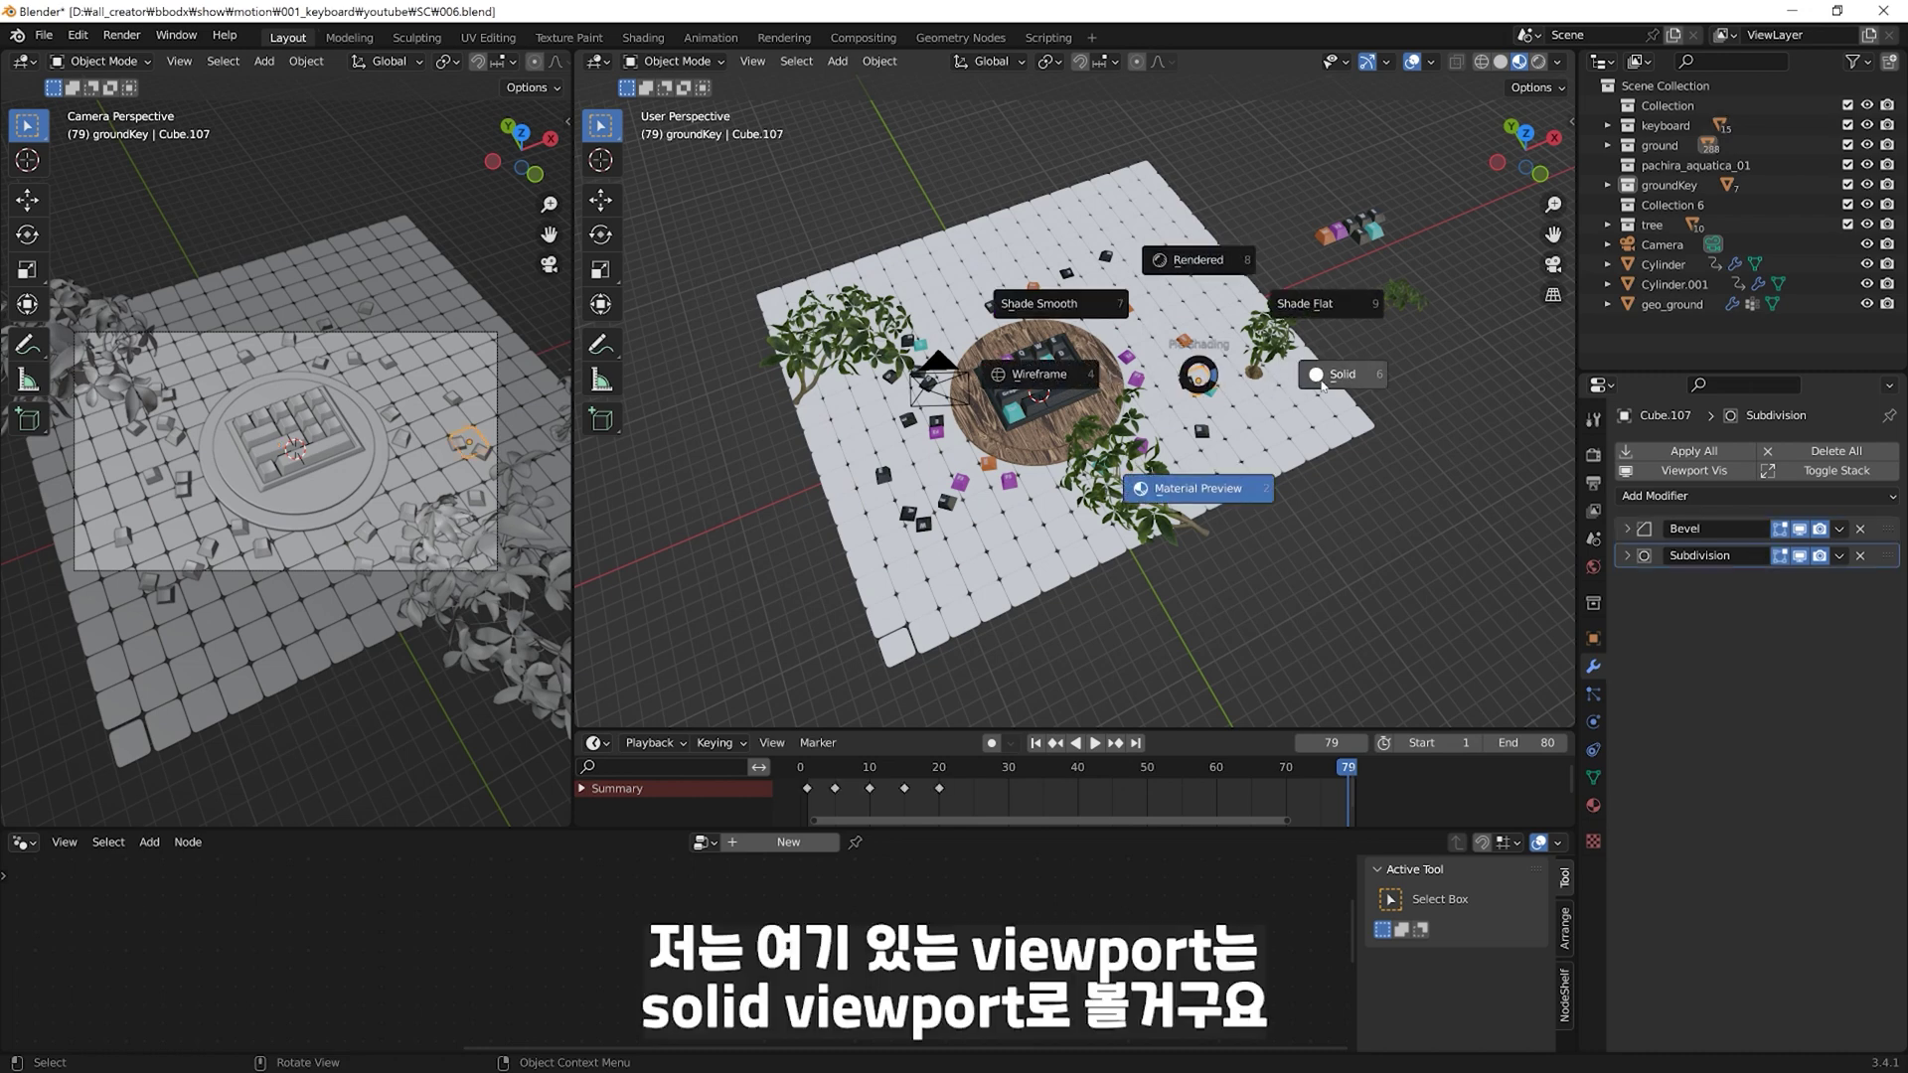
{"action": "left_click", "coordinate": [1334, 381]}
{"action": "left_click", "coordinate": [310, 215]}
{"action": "key", "text": "z"}
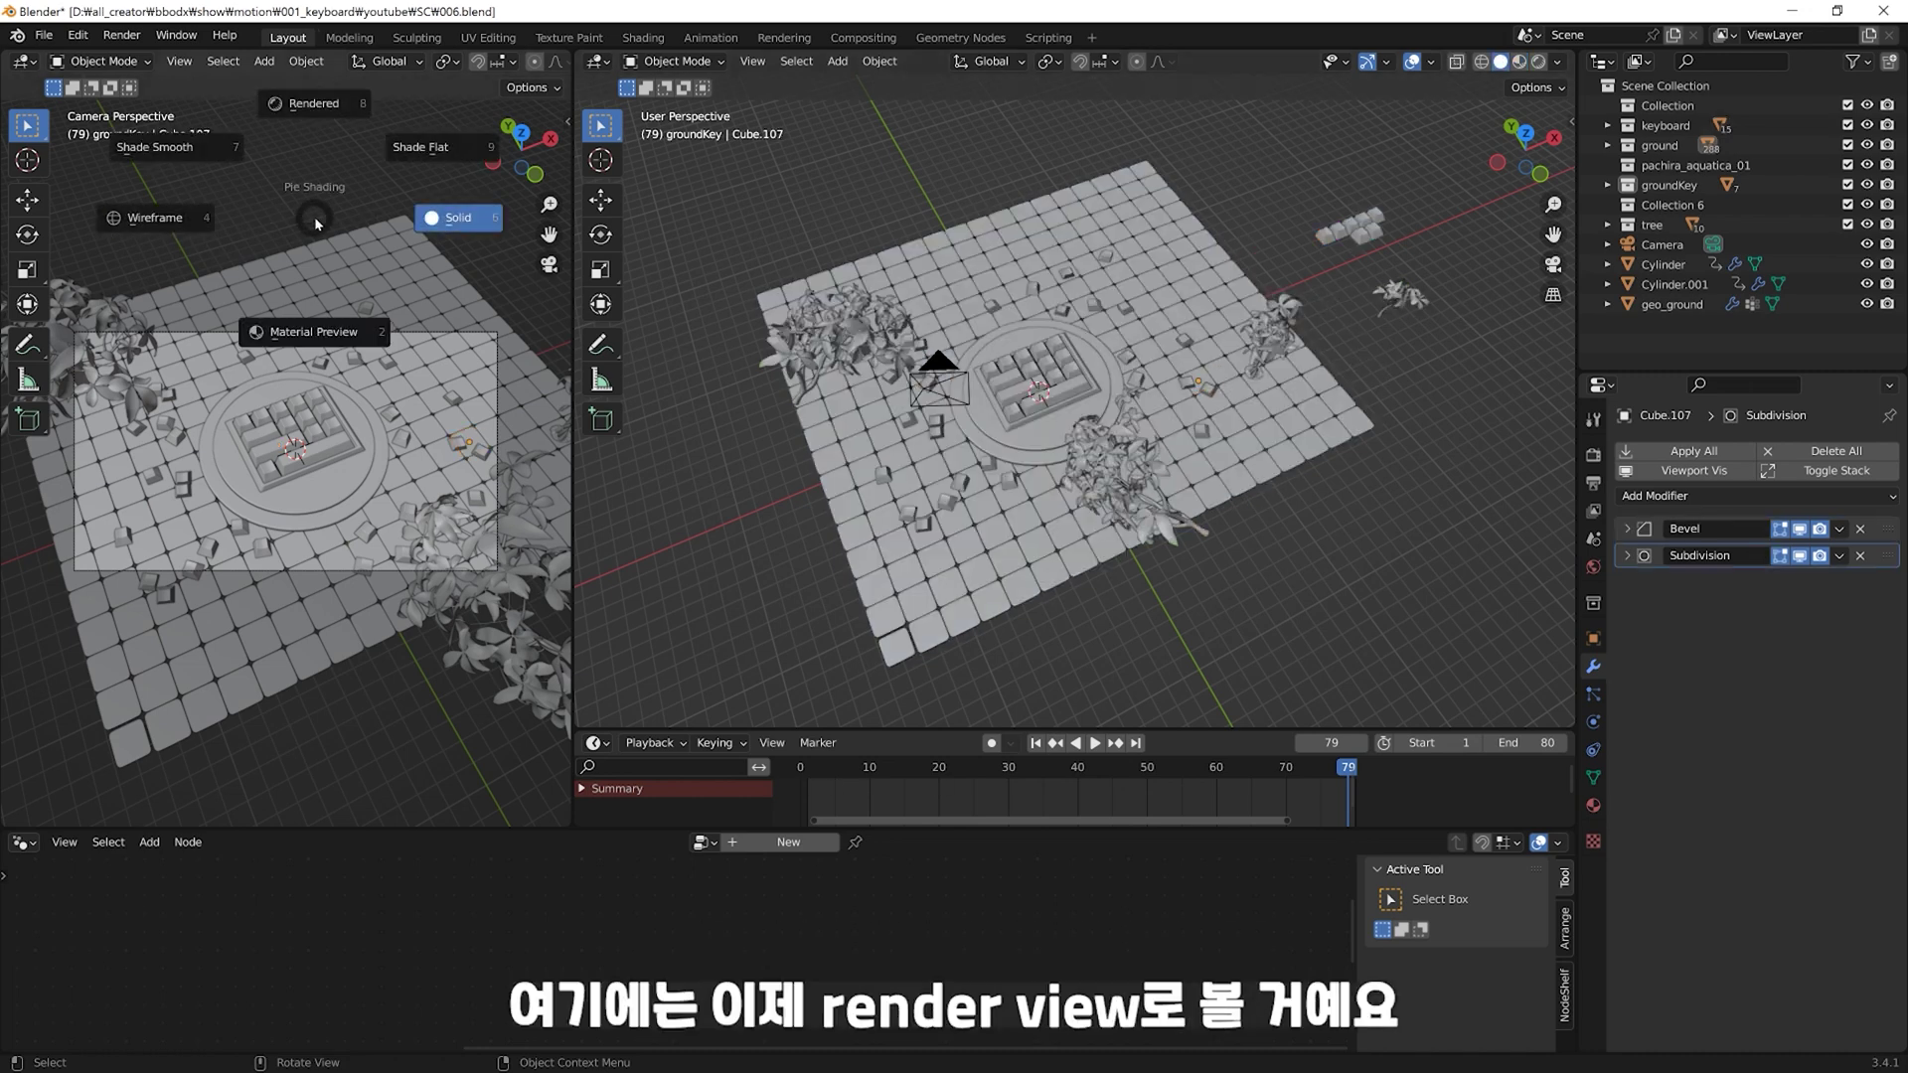
{"action": "left_click", "coordinate": [307, 121]}
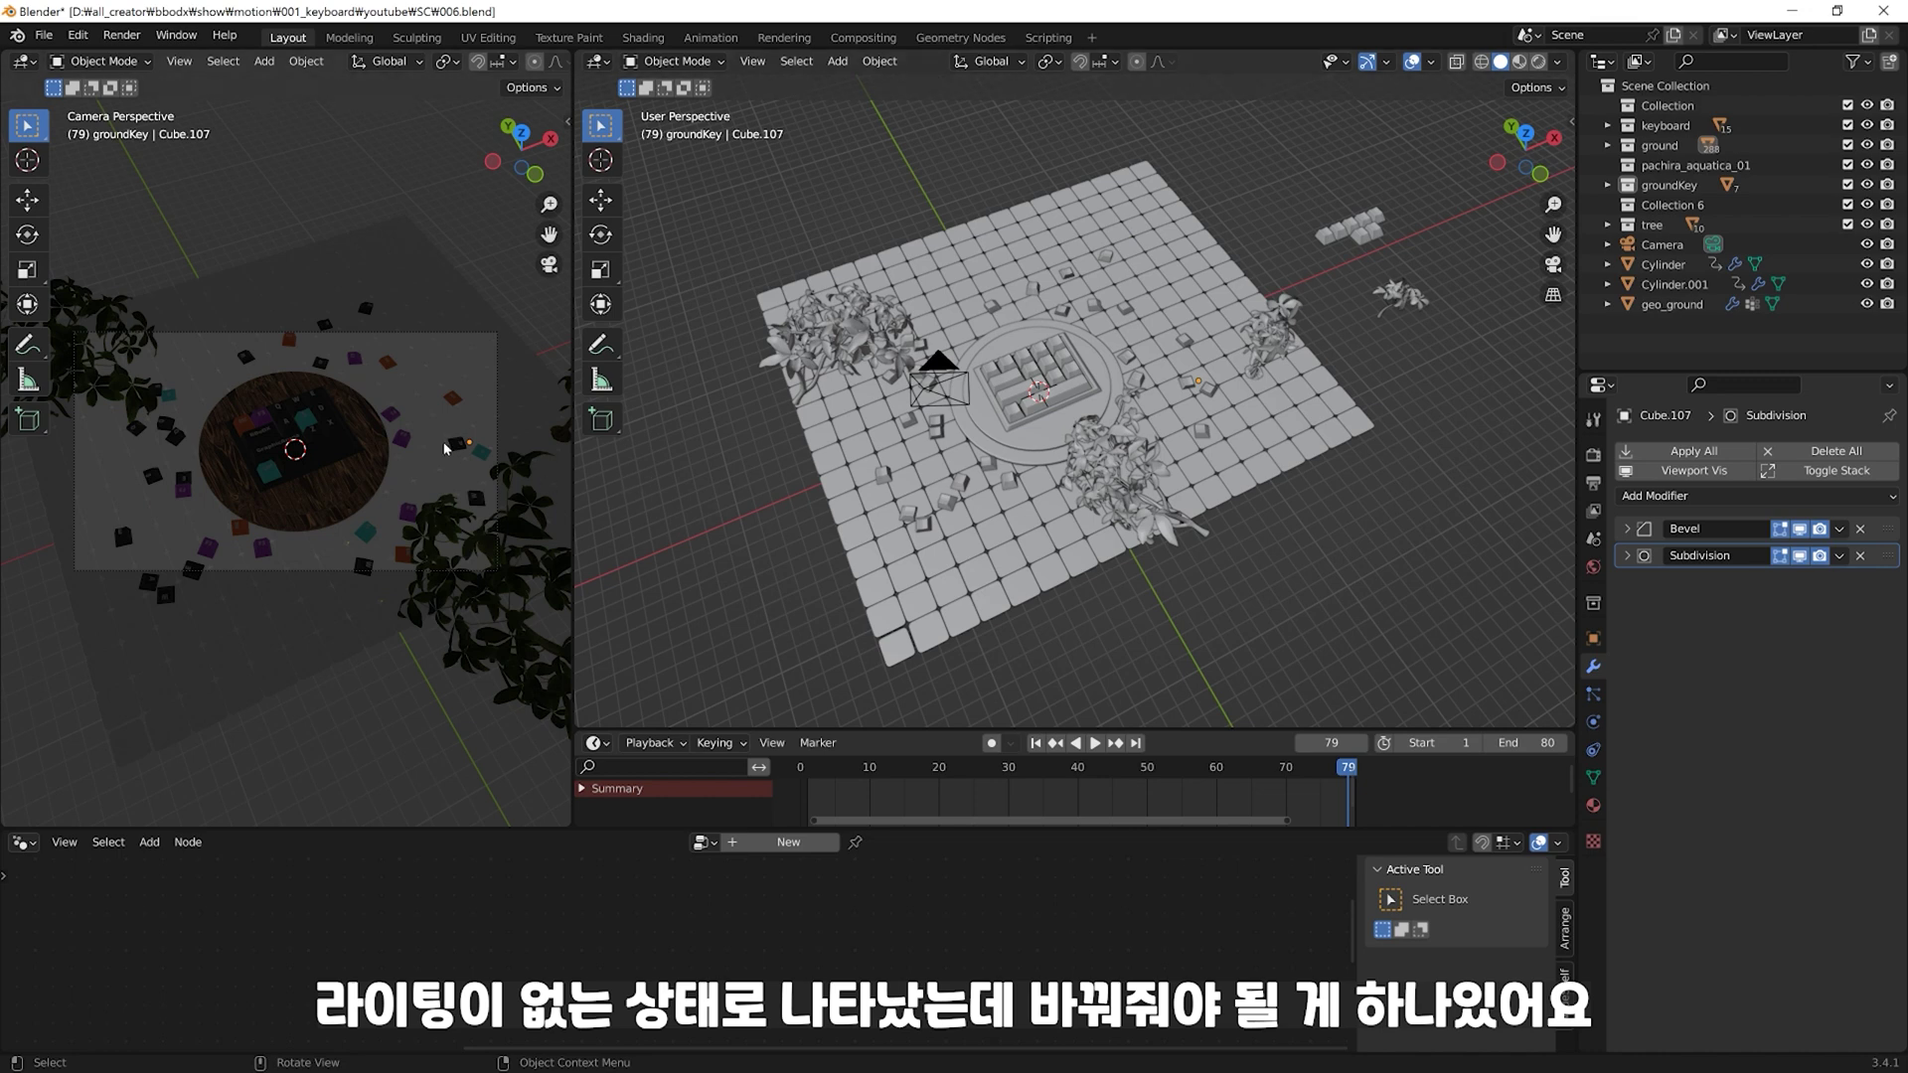
Step: In Render Properties, set the render engine to Cycles and the device to GPU Compute
{"action": "left_click", "coordinate": [1594, 455]}
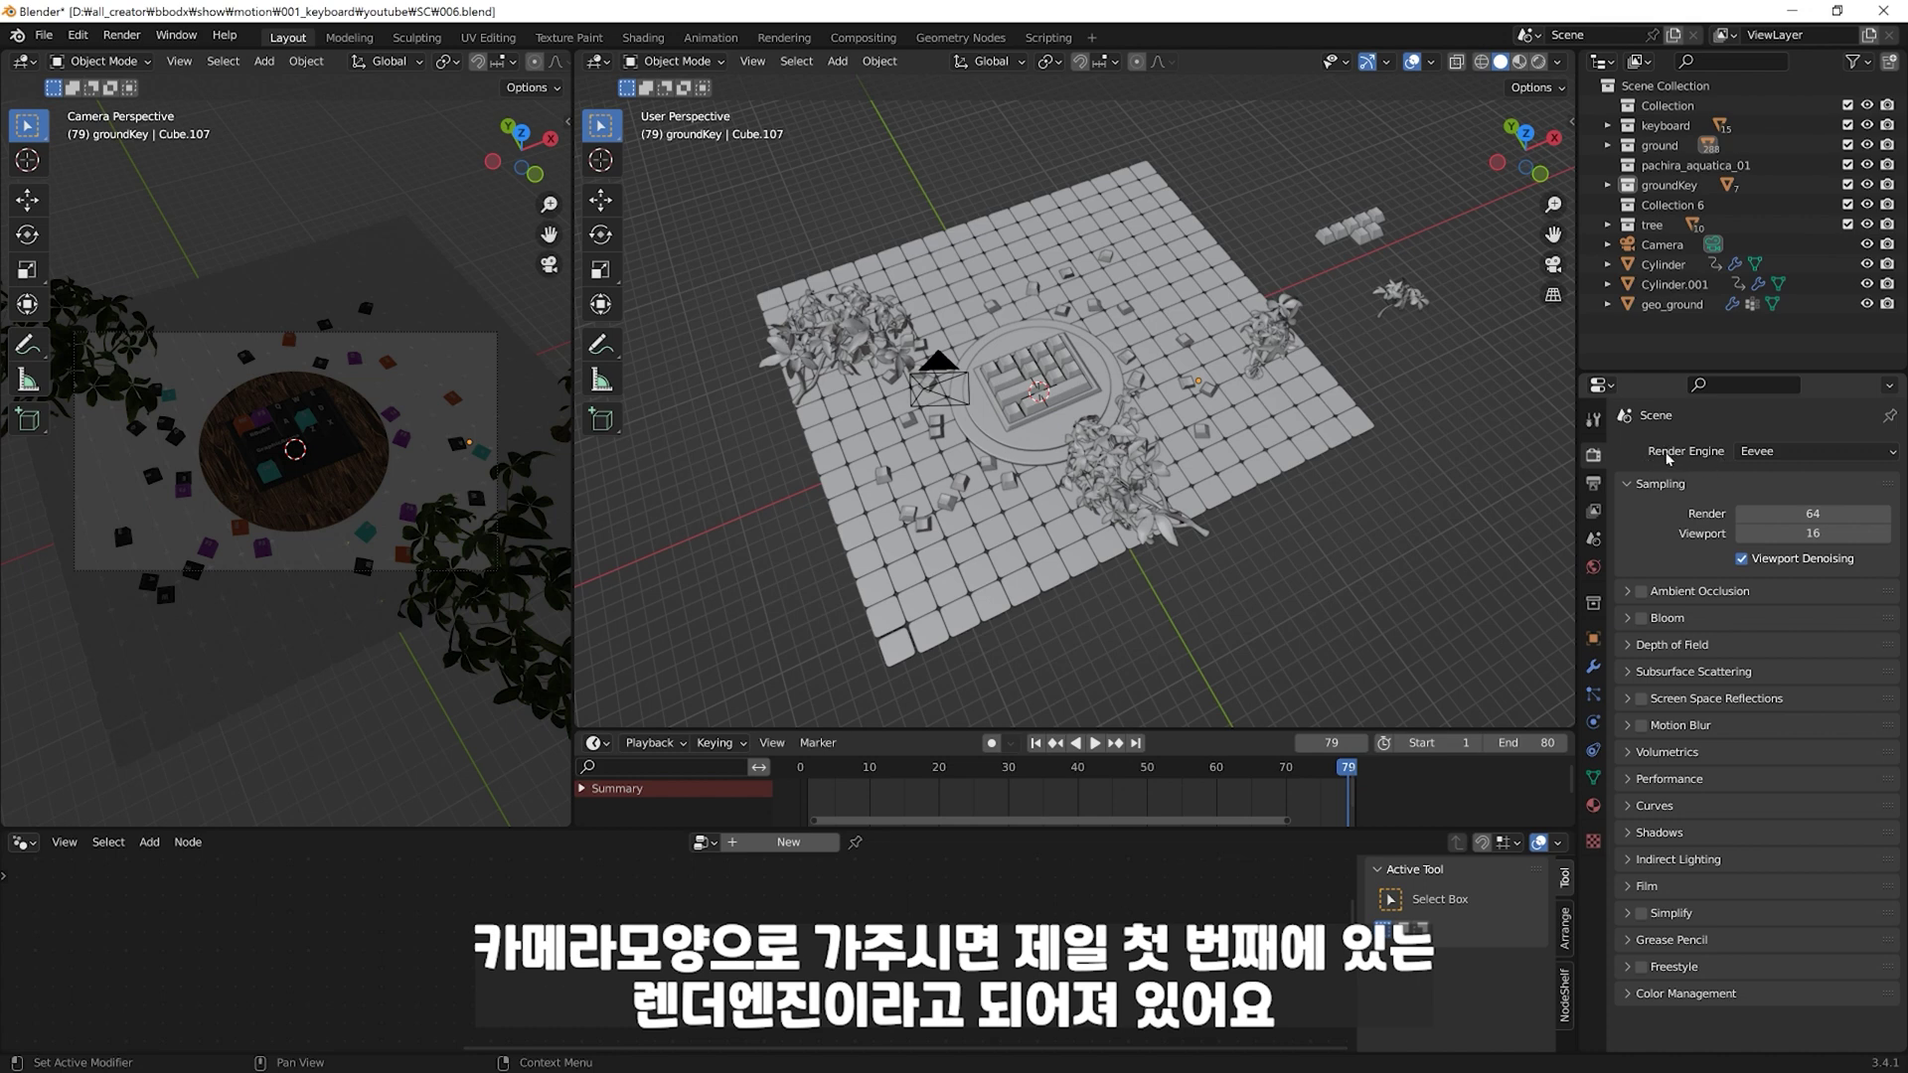
{"action": "left_click", "coordinate": [1779, 452]}
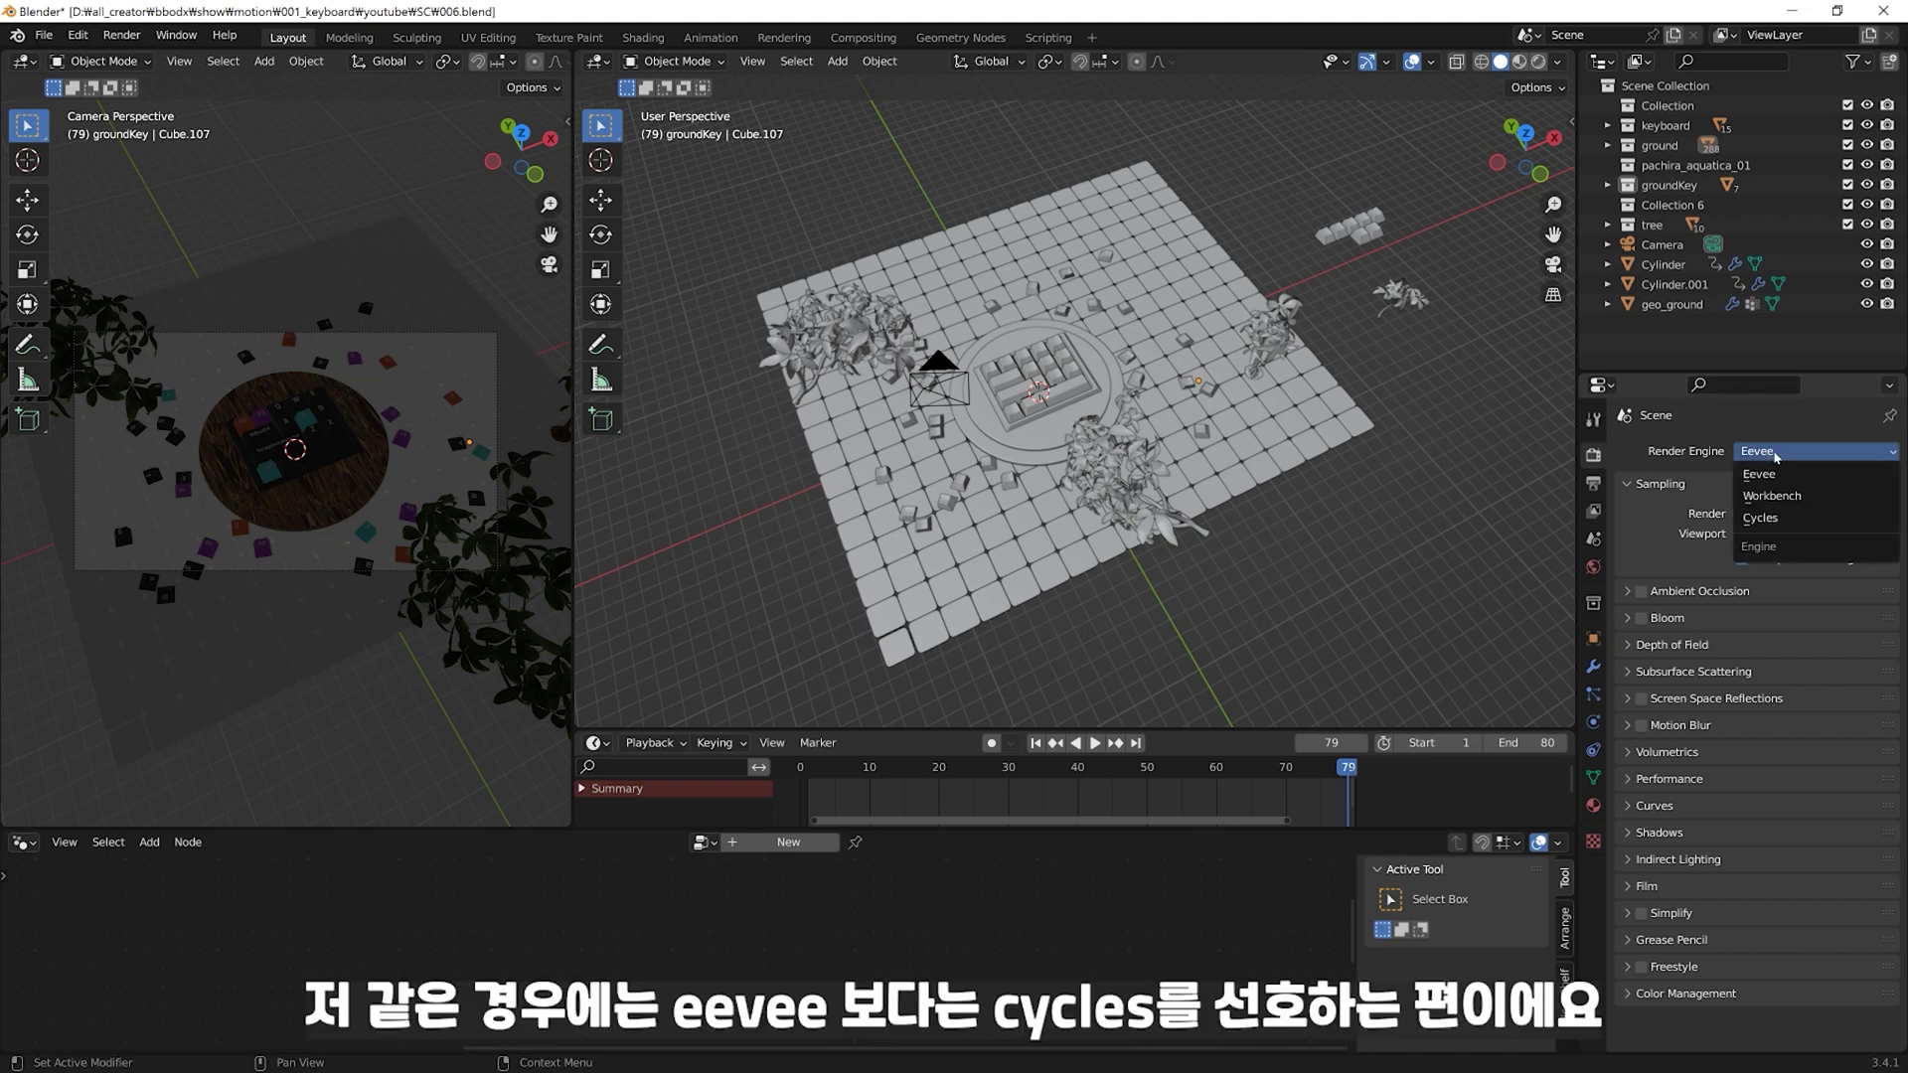
{"action": "left_click", "coordinate": [1786, 521]}
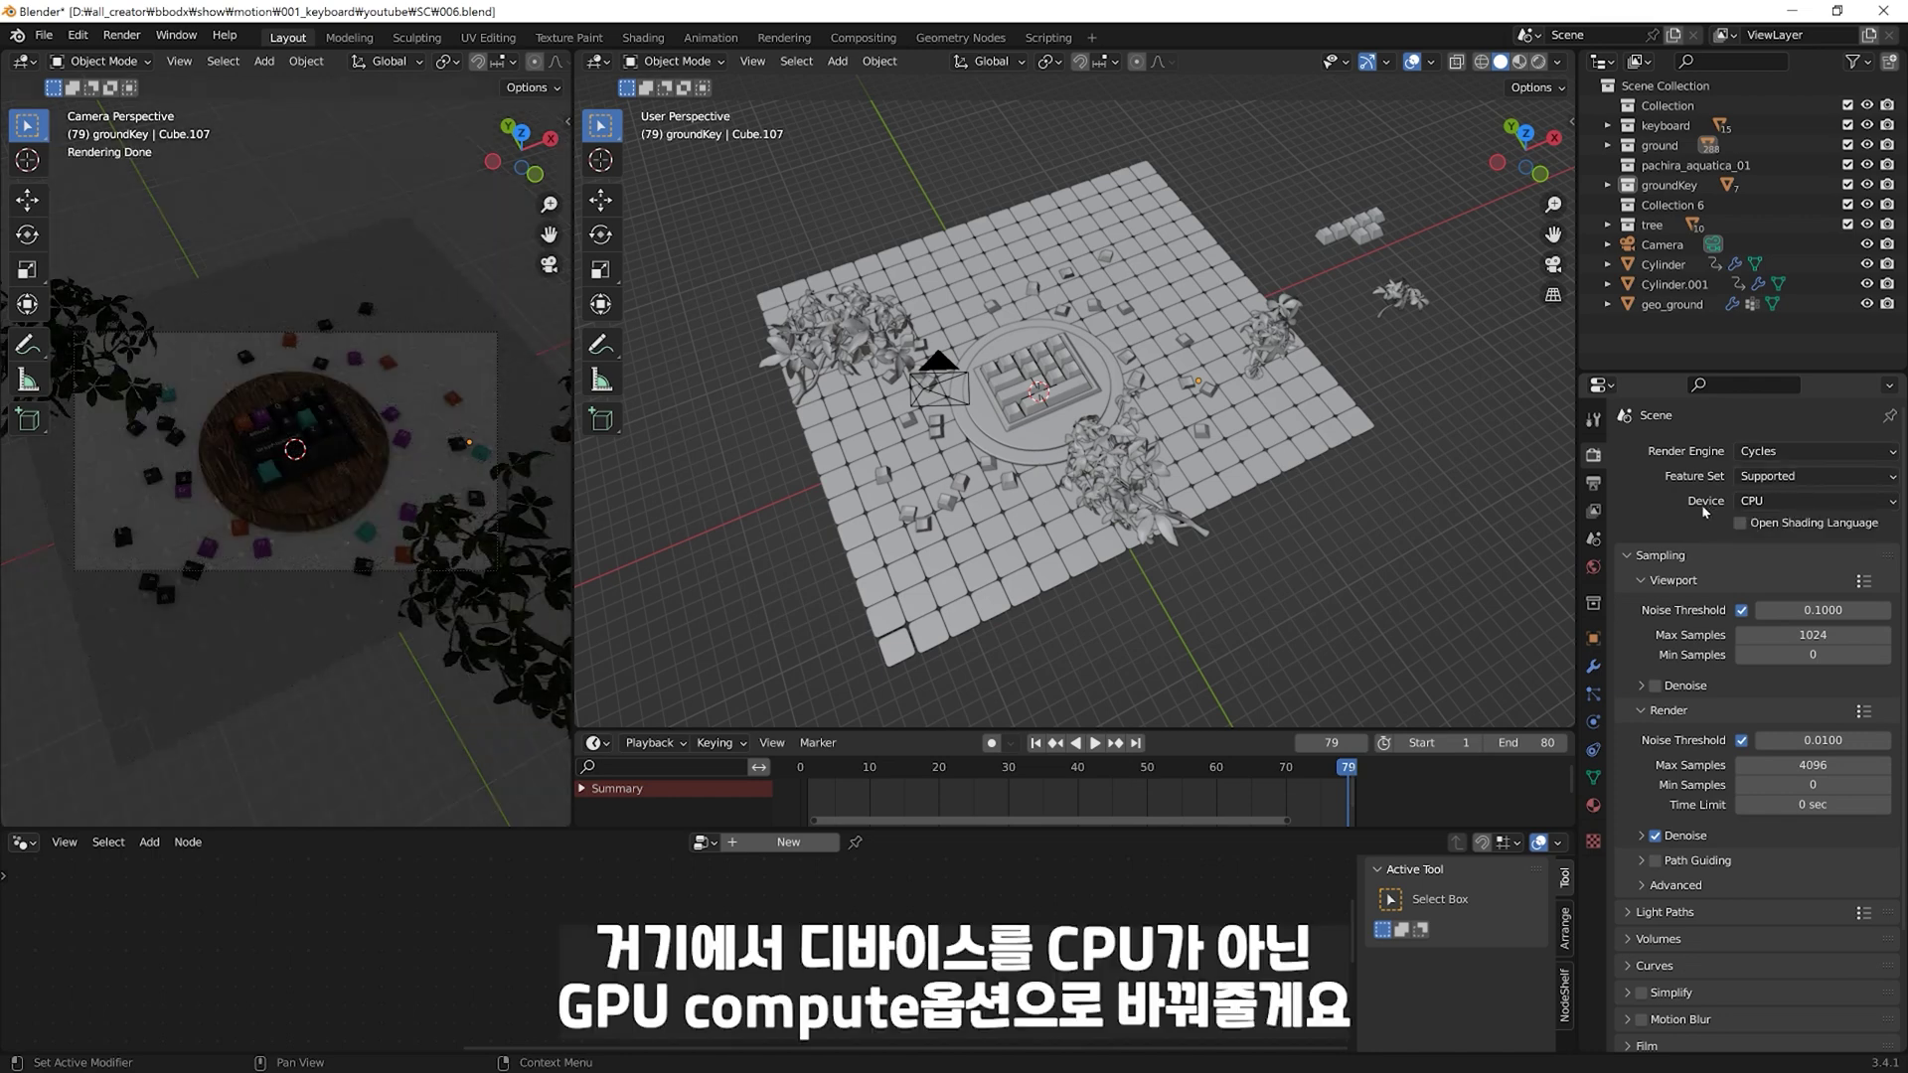
{"action": "left_click", "coordinate": [1791, 505]}
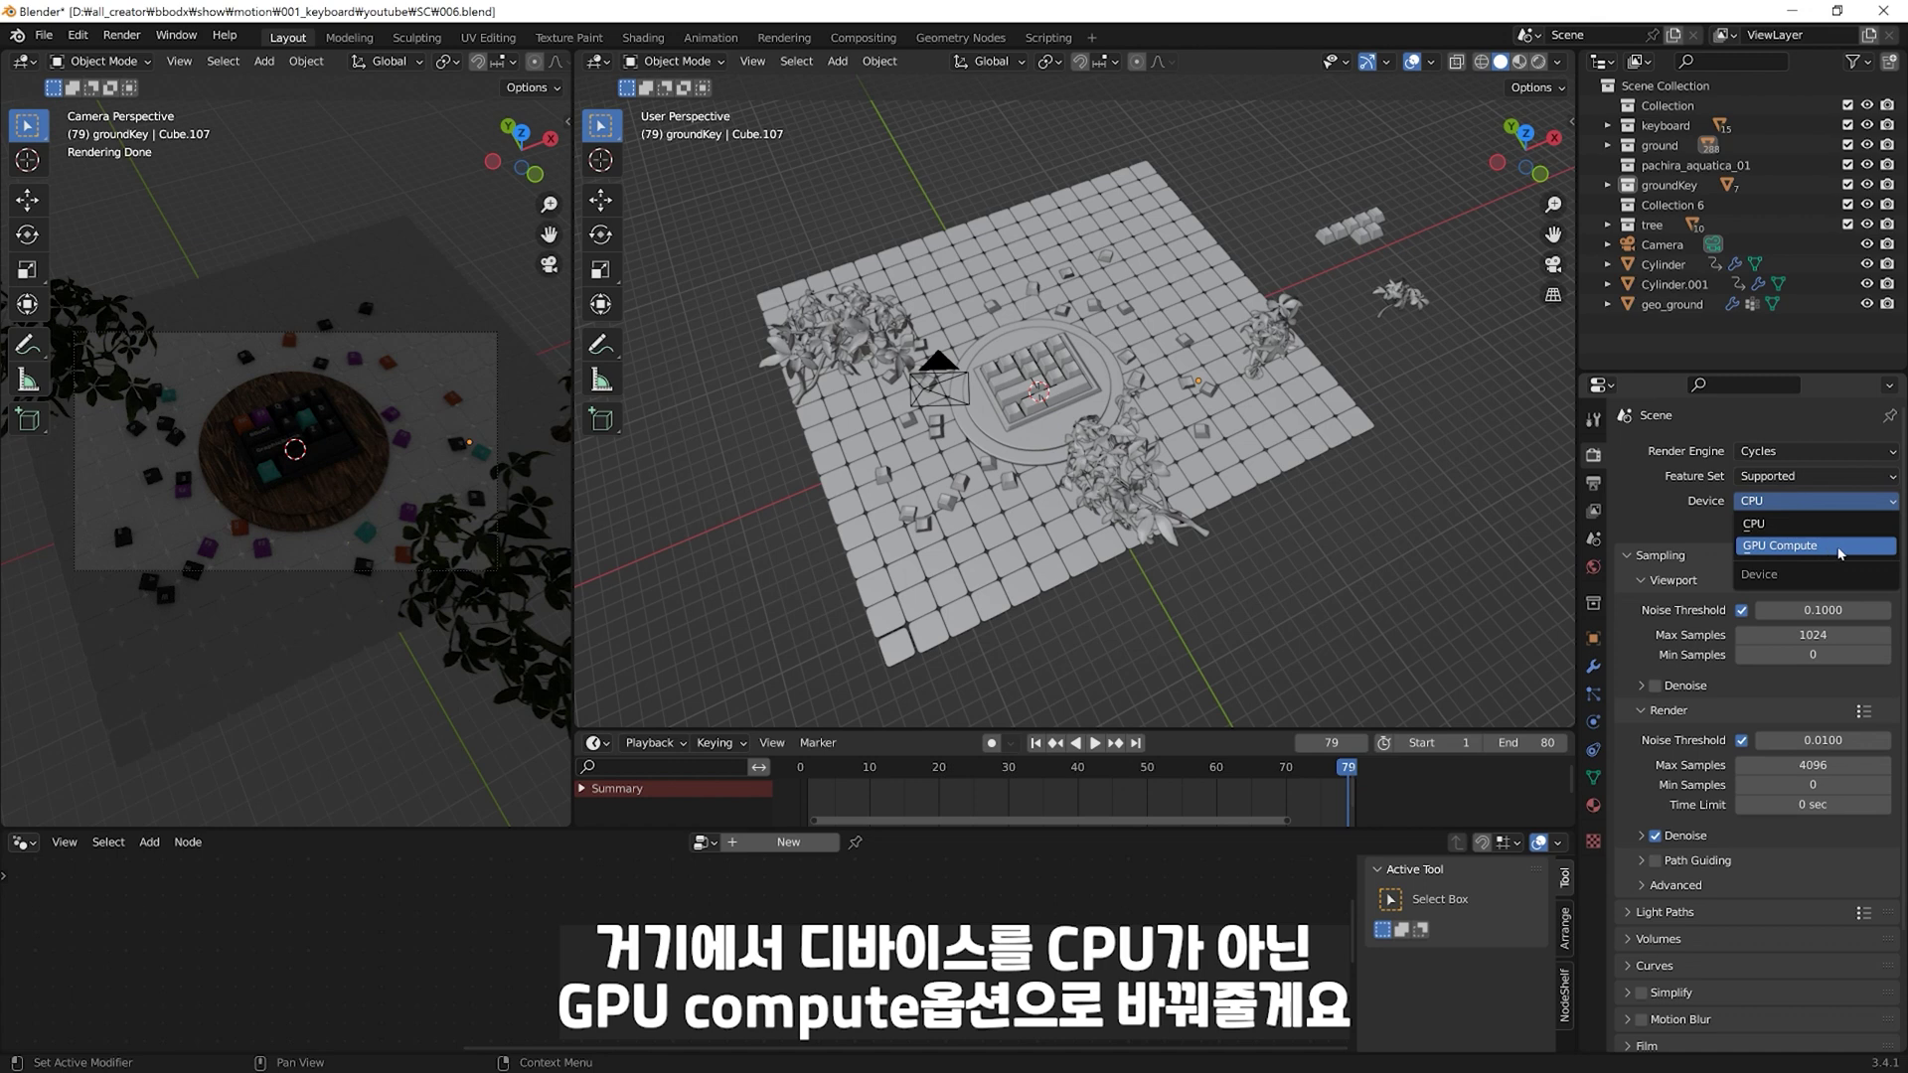
{"action": "left_click", "coordinate": [1834, 548]}
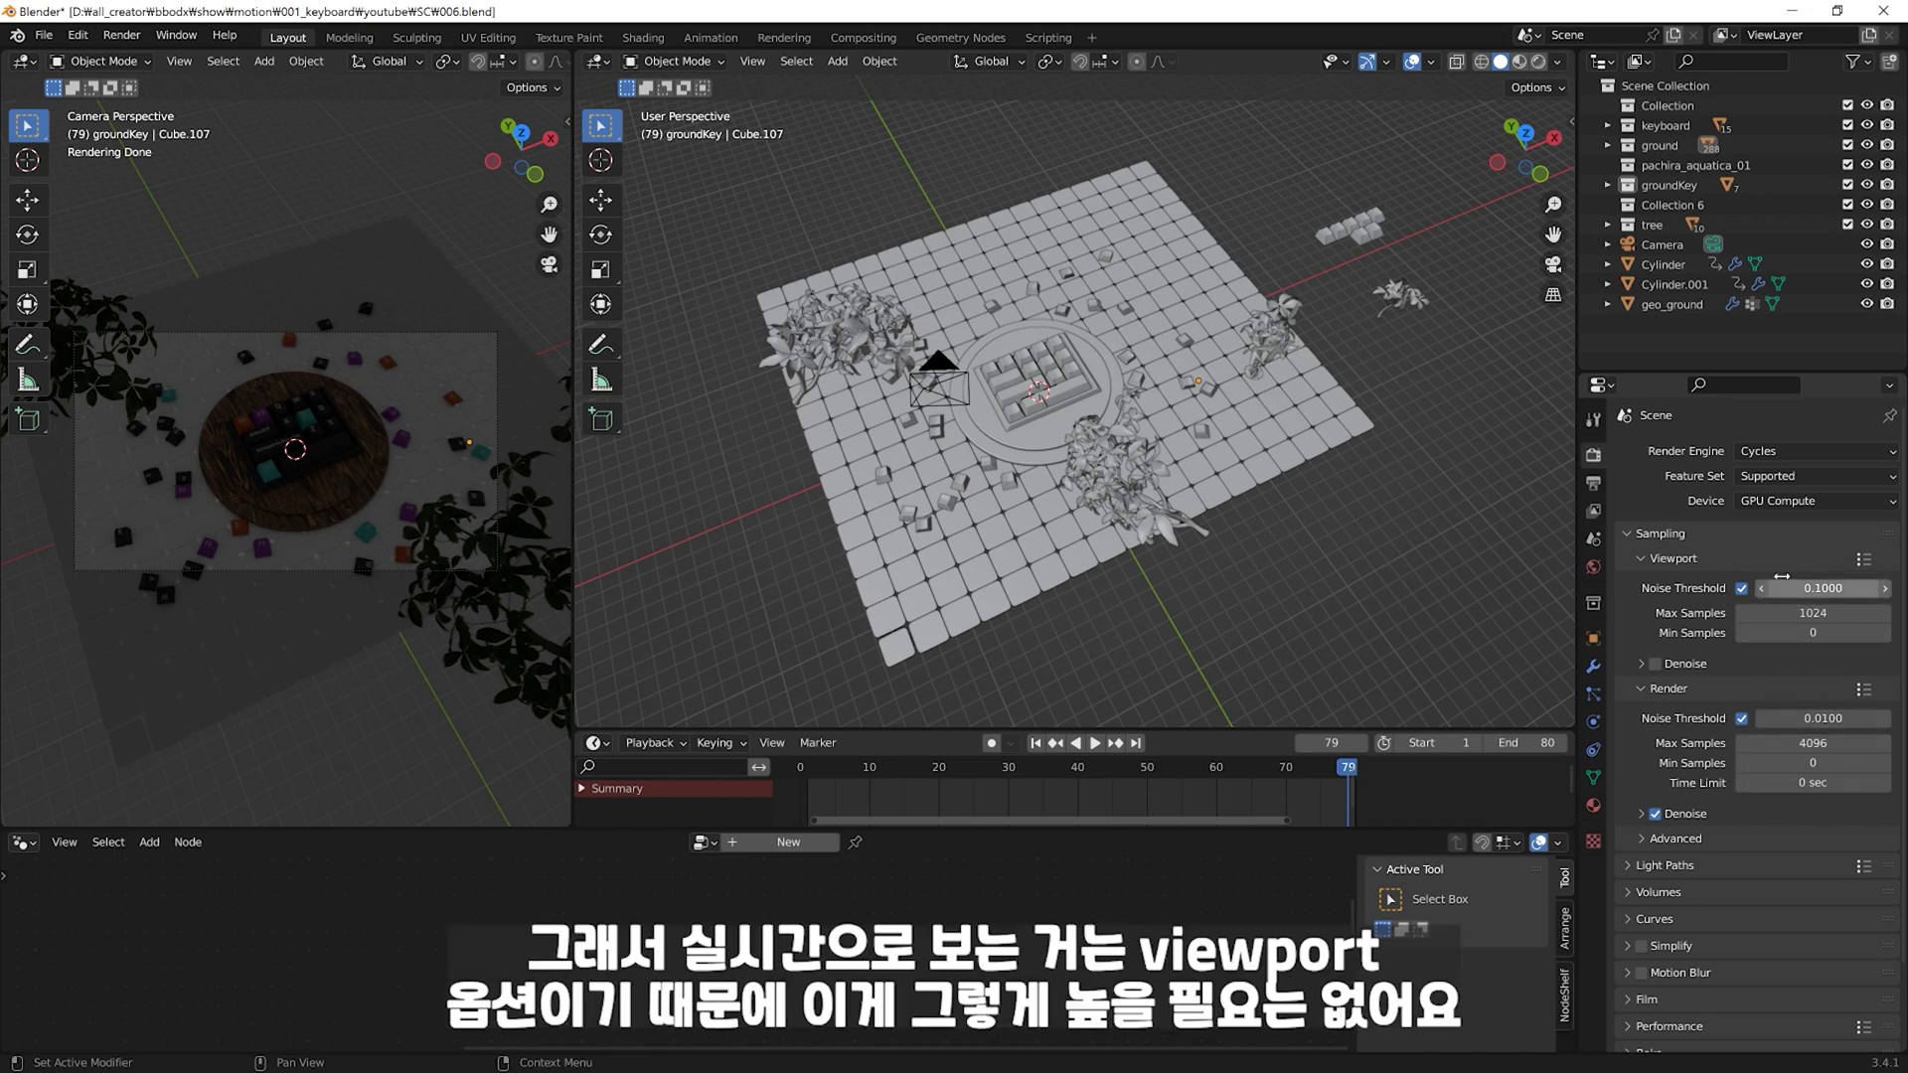
Step: Set Cycles max samples to 32 for viewport and 64 for render, and enable viewport Denoise
{"action": "left_click", "coordinate": [1814, 612]}
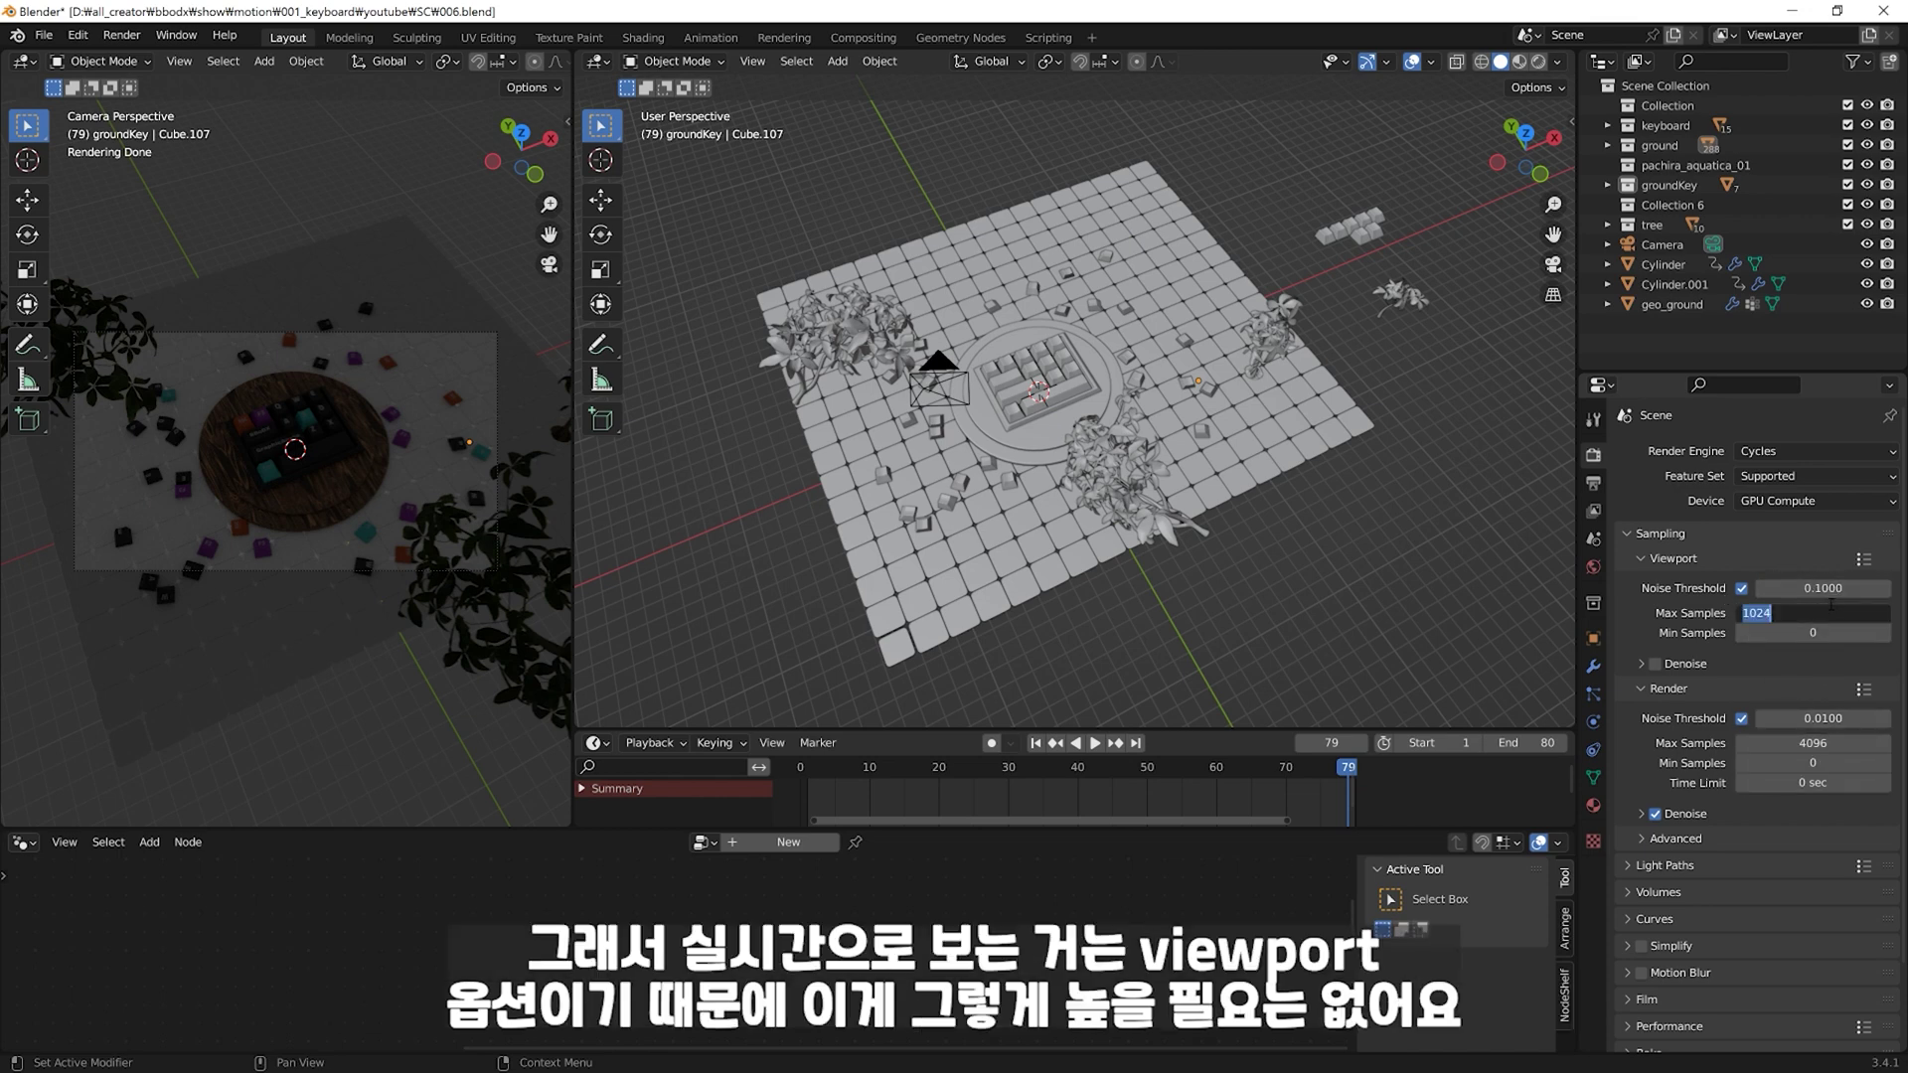
{"action": "type", "text": "32"}
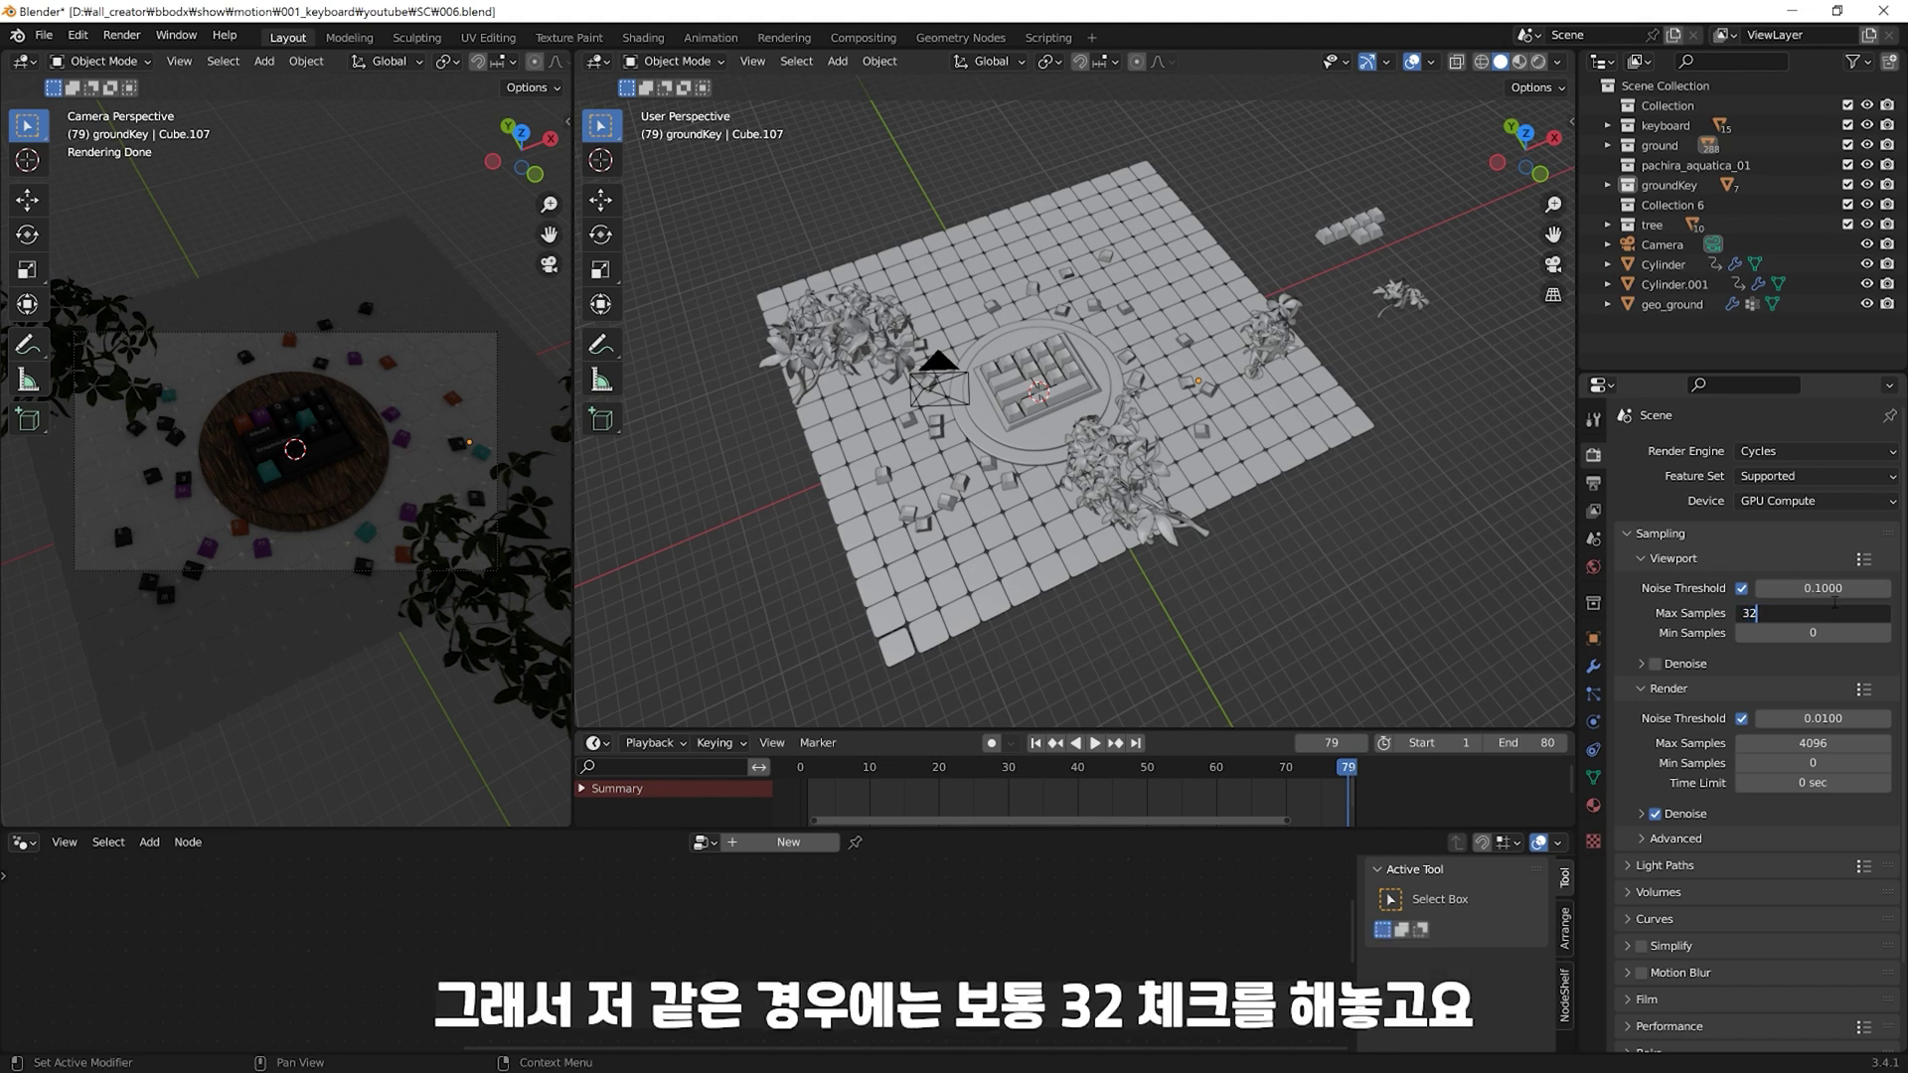
{"action": "key", "text": "Return"}
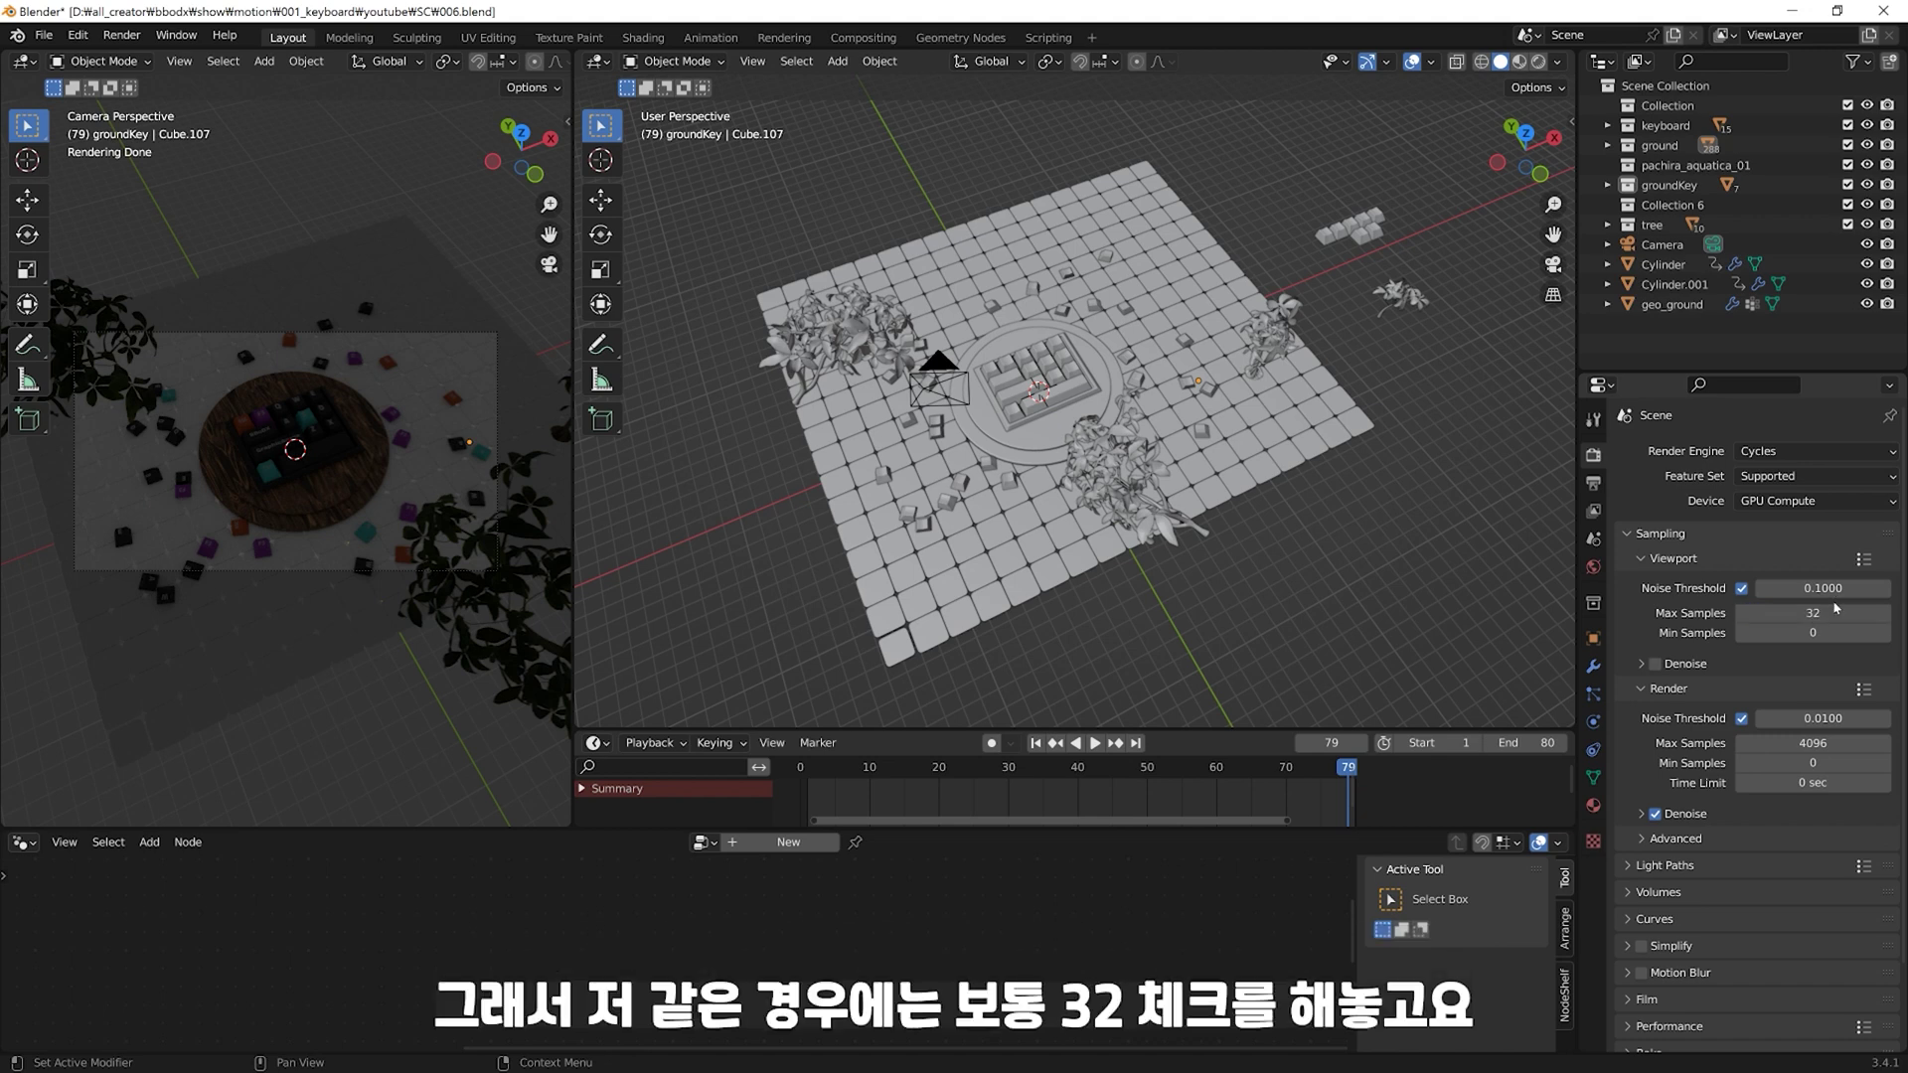
{"action": "left_click", "coordinate": [1829, 741]}
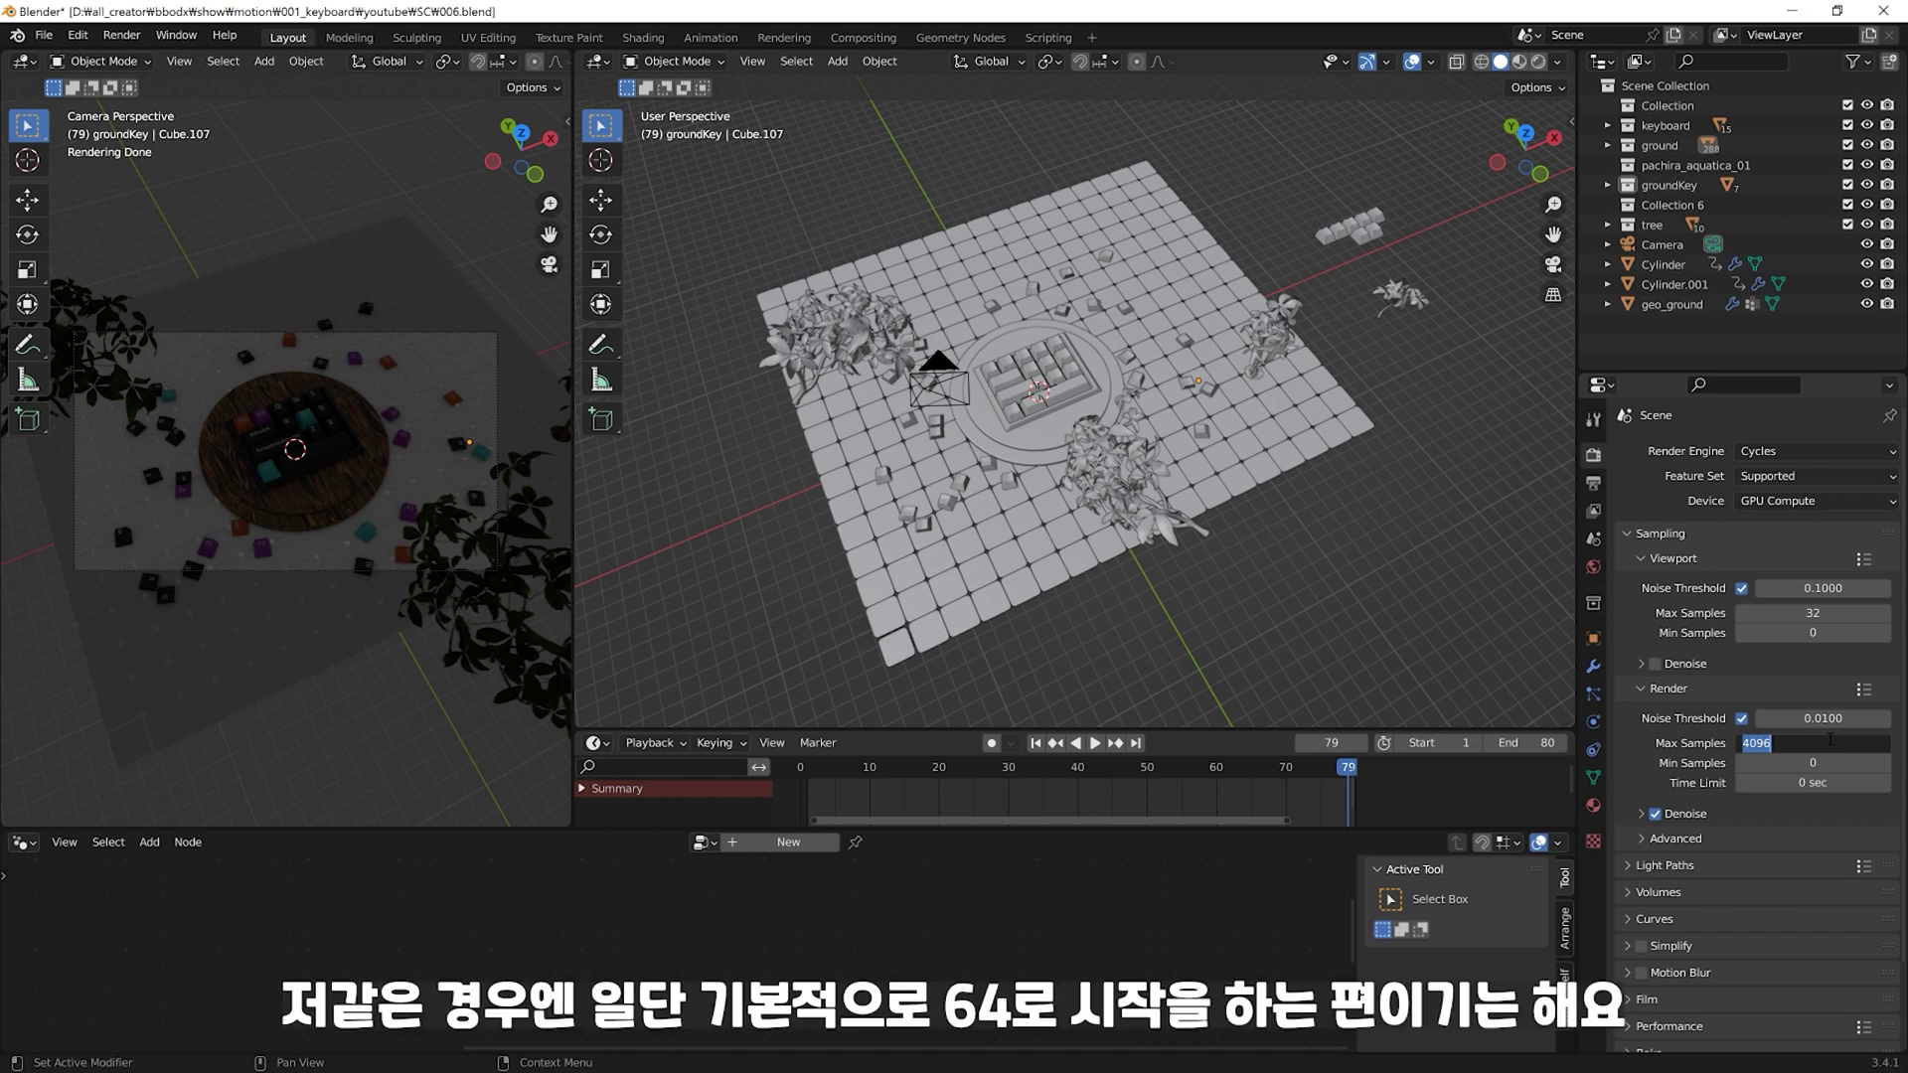
{"action": "type", "text": "64"}
{"action": "key", "text": "Return"}
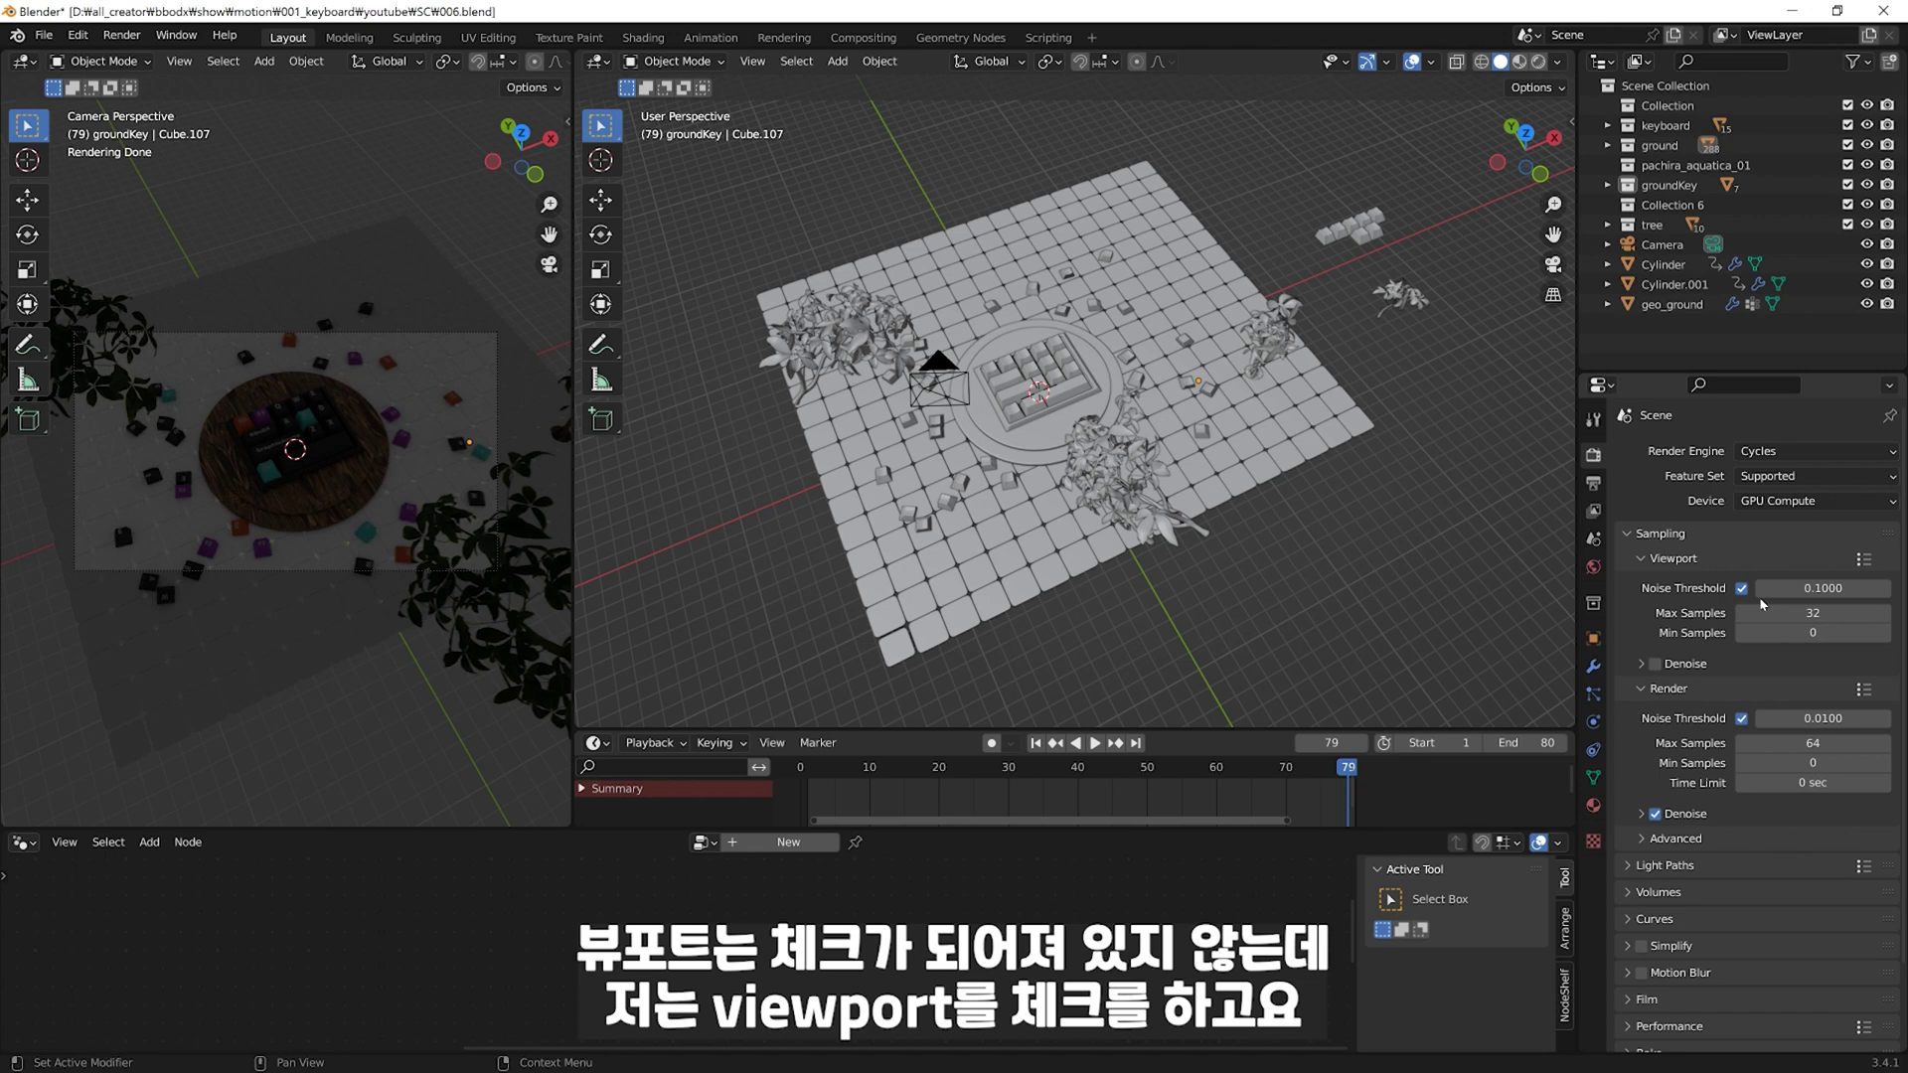
{"action": "left_click", "coordinate": [1678, 663]}
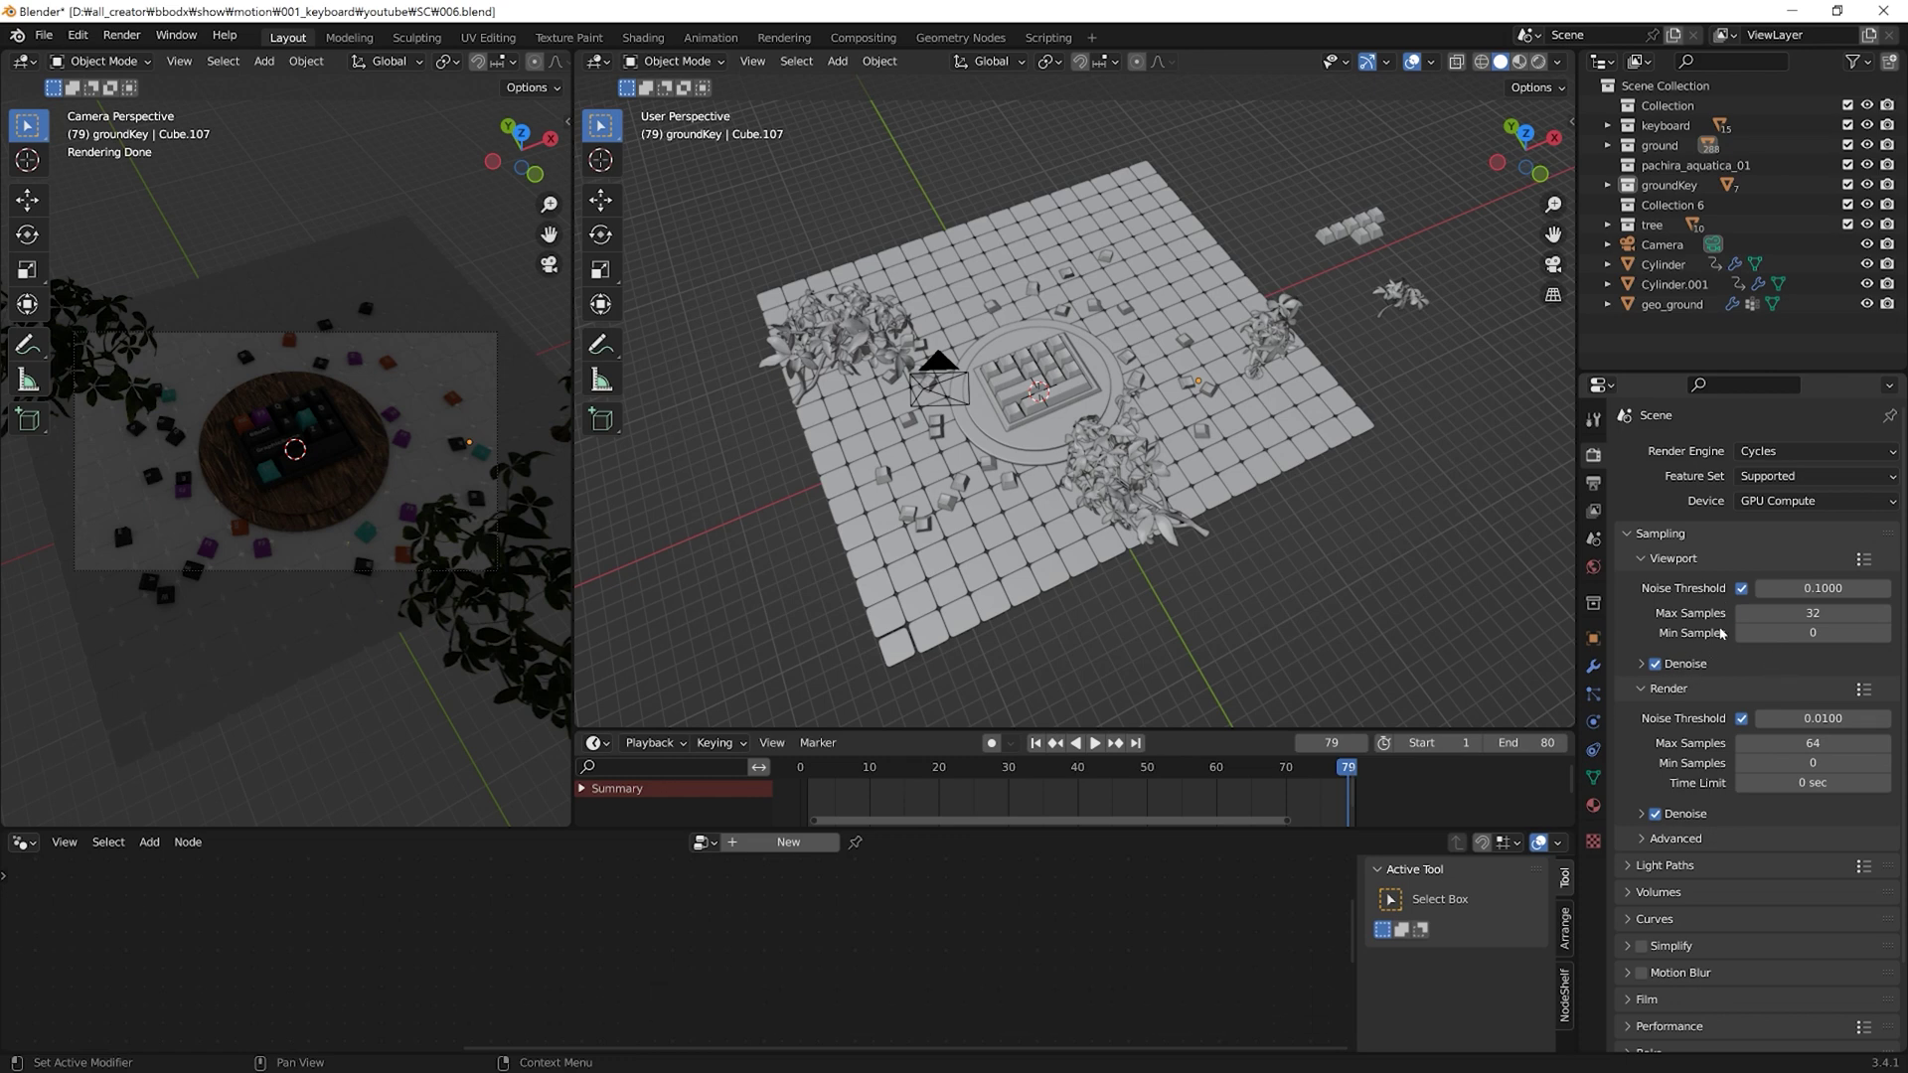
{"action": "mouse_move", "coordinate": [1044, 427]}
{"action": "middle_mouse_down"}
{"action": "mouse_move", "coordinate": [1096, 429]}
{"action": "mouse_move", "coordinate": [1084, 469]}
{"action": "mouse_move", "coordinate": [1113, 500]}
{"action": "middle_mouse_up"}
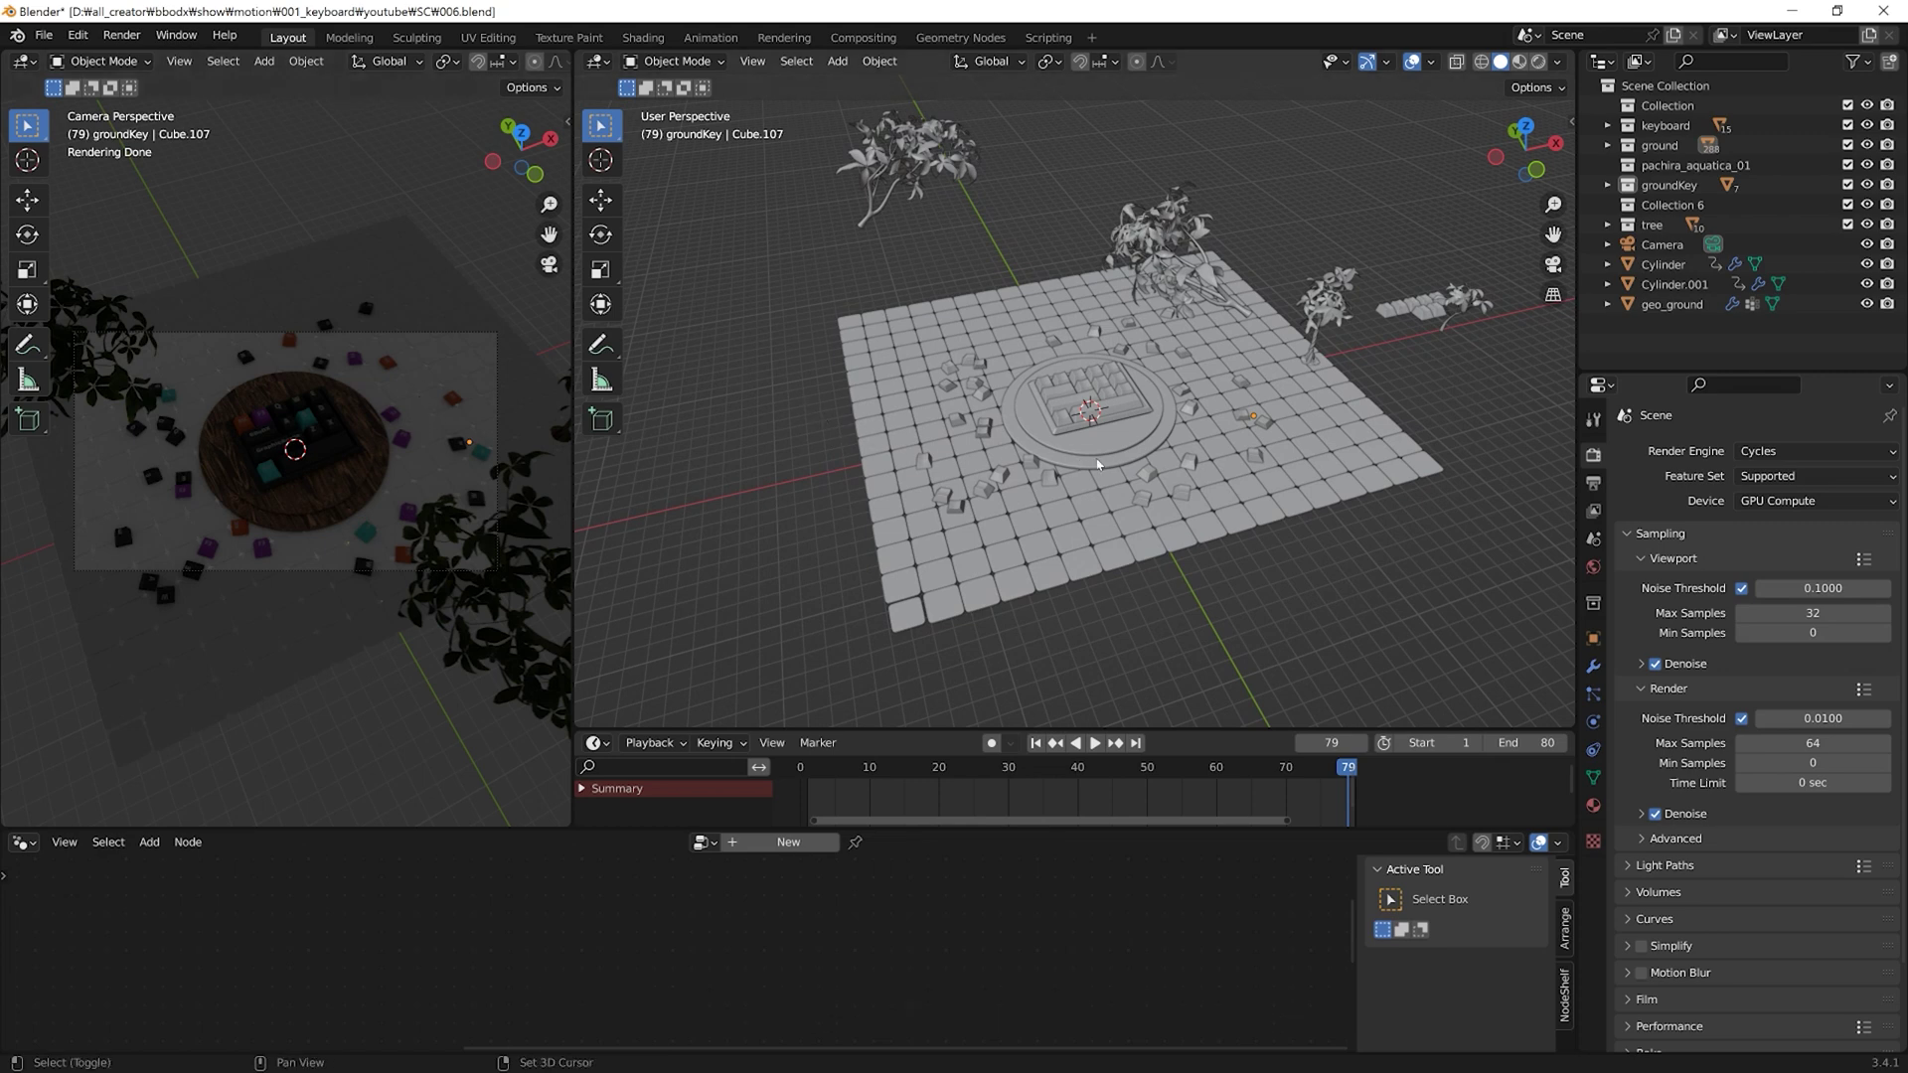
Step: In World Properties, change the Surface Color from grey to a pale, nearly white tint
{"action": "middle_click_drag", "start_coordinate": [860, 401], "coordinate": [835, 414], "text": "shift"}
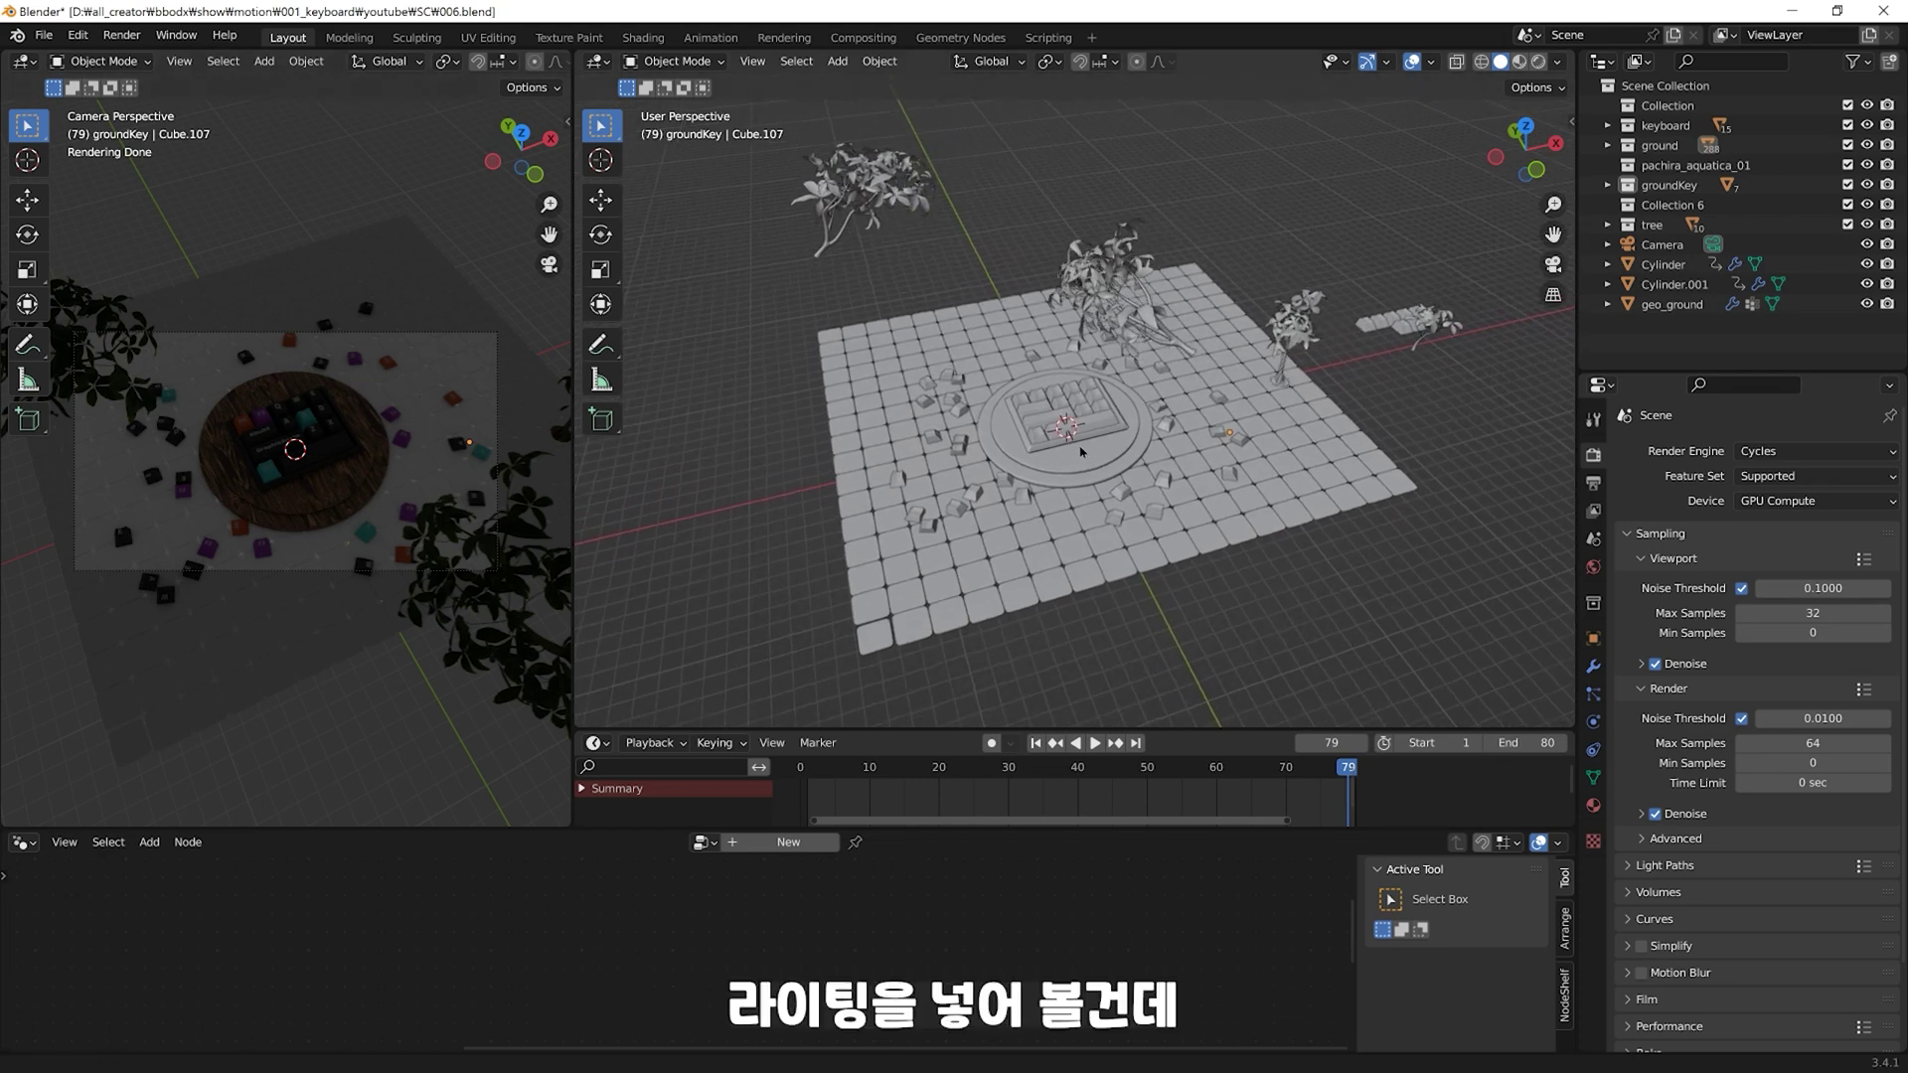
{"action": "left_click", "coordinate": [1594, 571]}
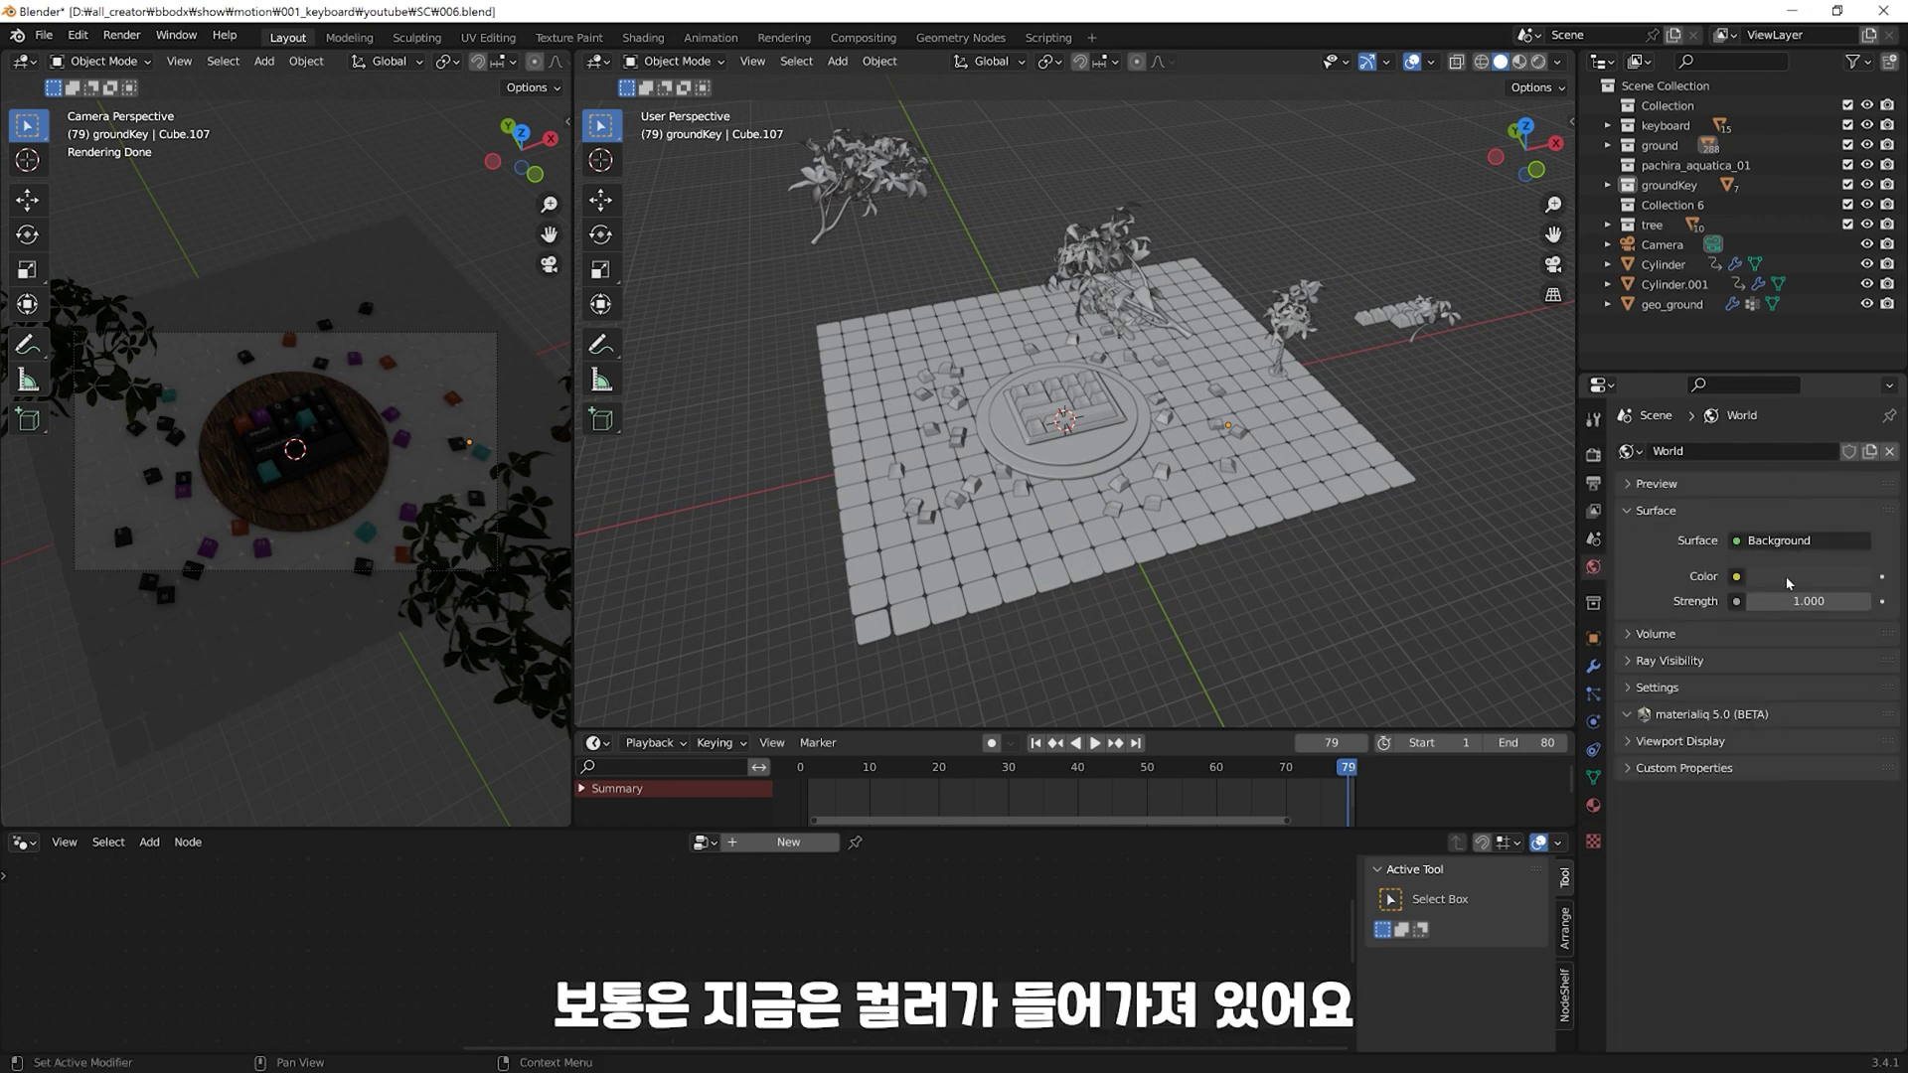
{"action": "left_click", "coordinate": [1789, 577]}
{"action": "mouse_move", "coordinate": [1855, 433]}
{"action": "left_mouse_down"}
{"action": "mouse_move", "coordinate": [1854, 323]}
{"action": "mouse_move", "coordinate": [1861, 340]}
{"action": "left_mouse_up"}
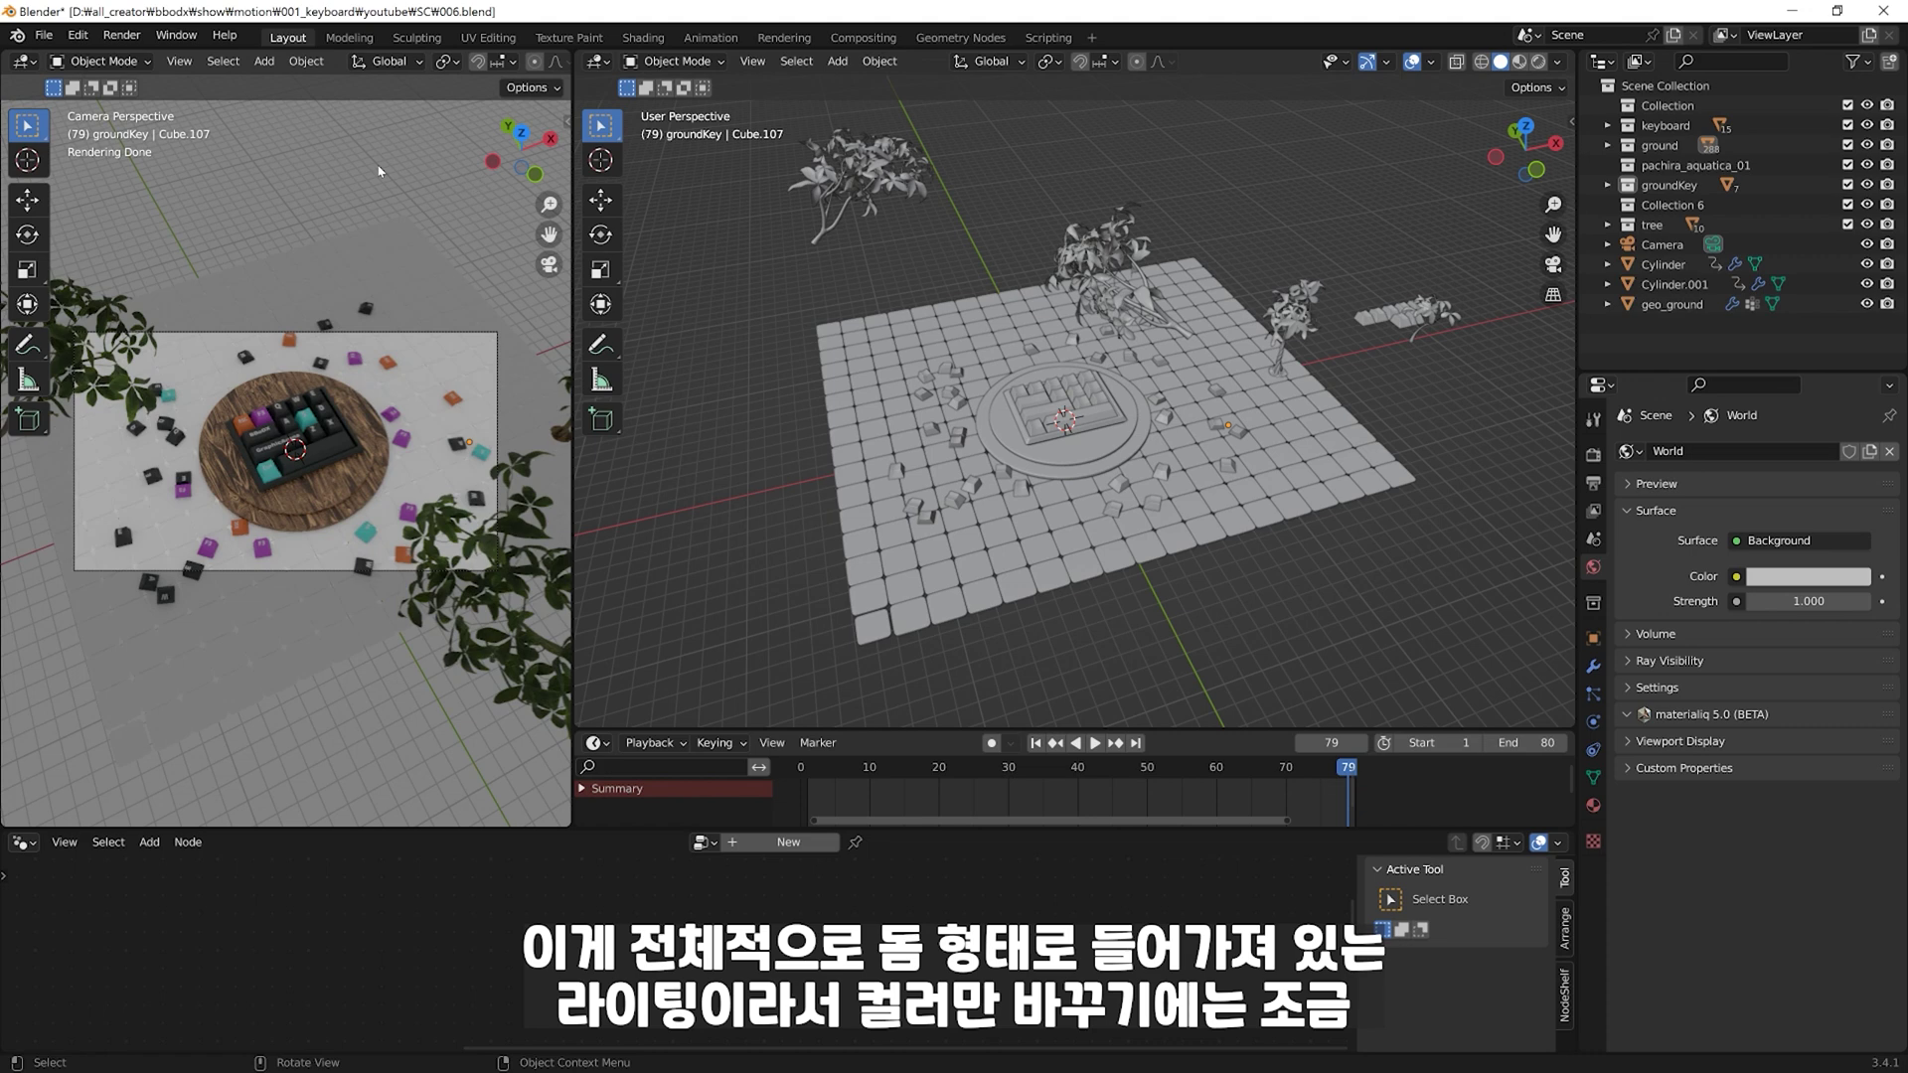
{"action": "left_click", "coordinate": [1819, 579]}
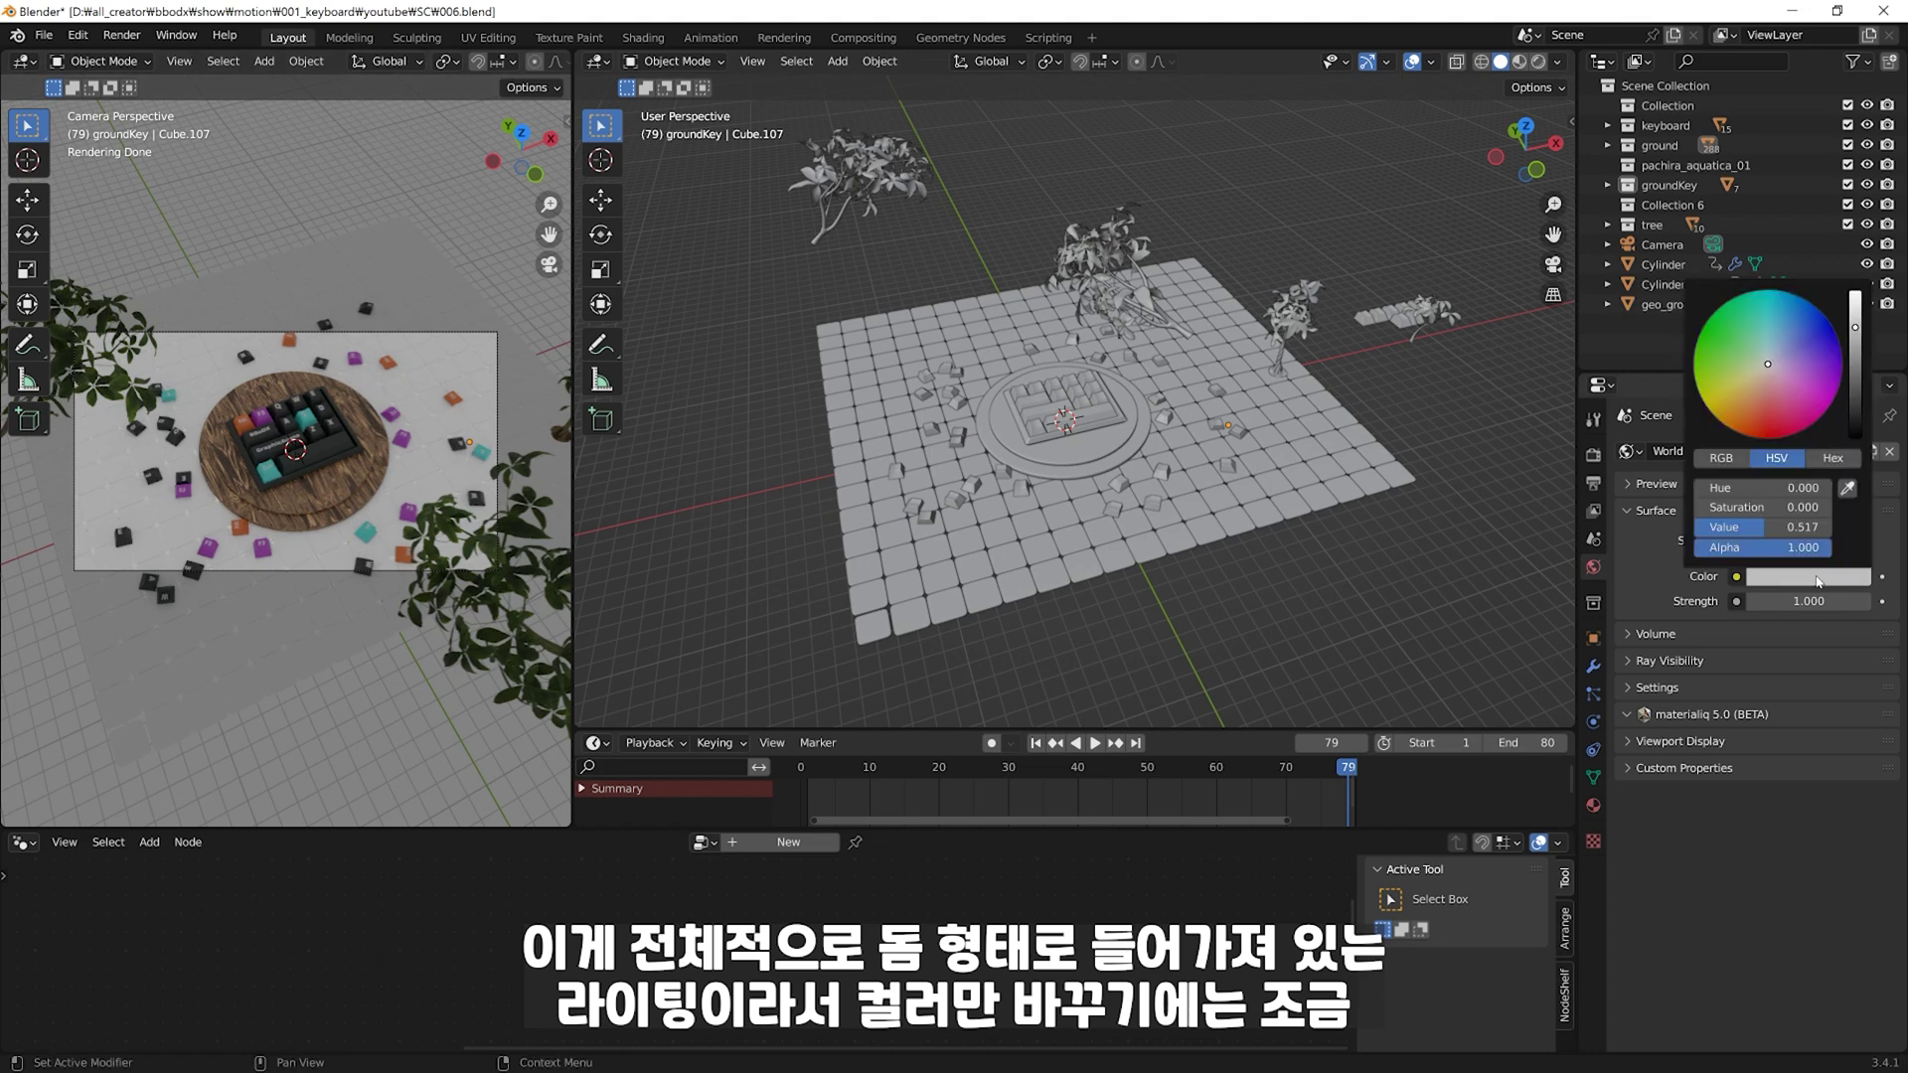
{"action": "left_click_drag", "start_coordinate": [1829, 381], "coordinate": [1799, 353]}
{"action": "scroll", "coordinate": [1792, 353], "scroll_direction": "up", "scroll_amount": 4}
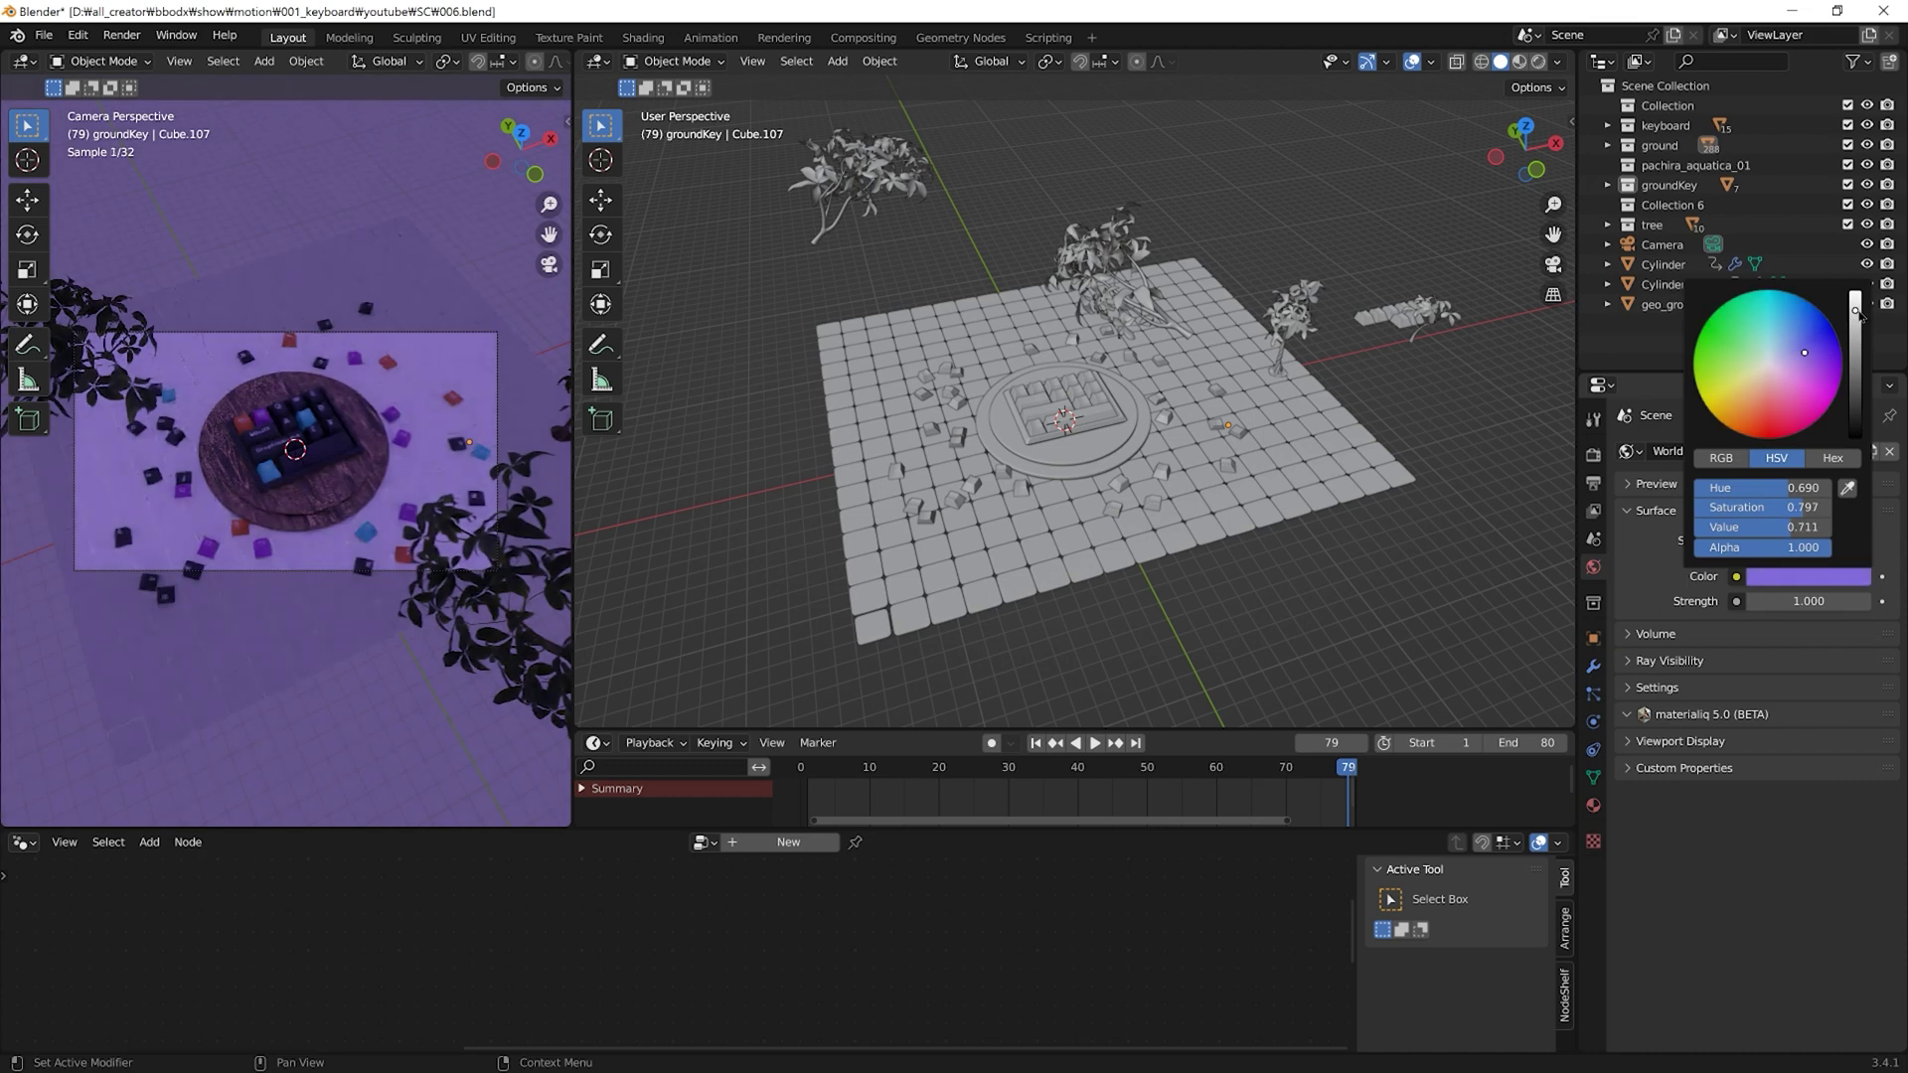
{"action": "left_click", "coordinate": [1777, 363]}
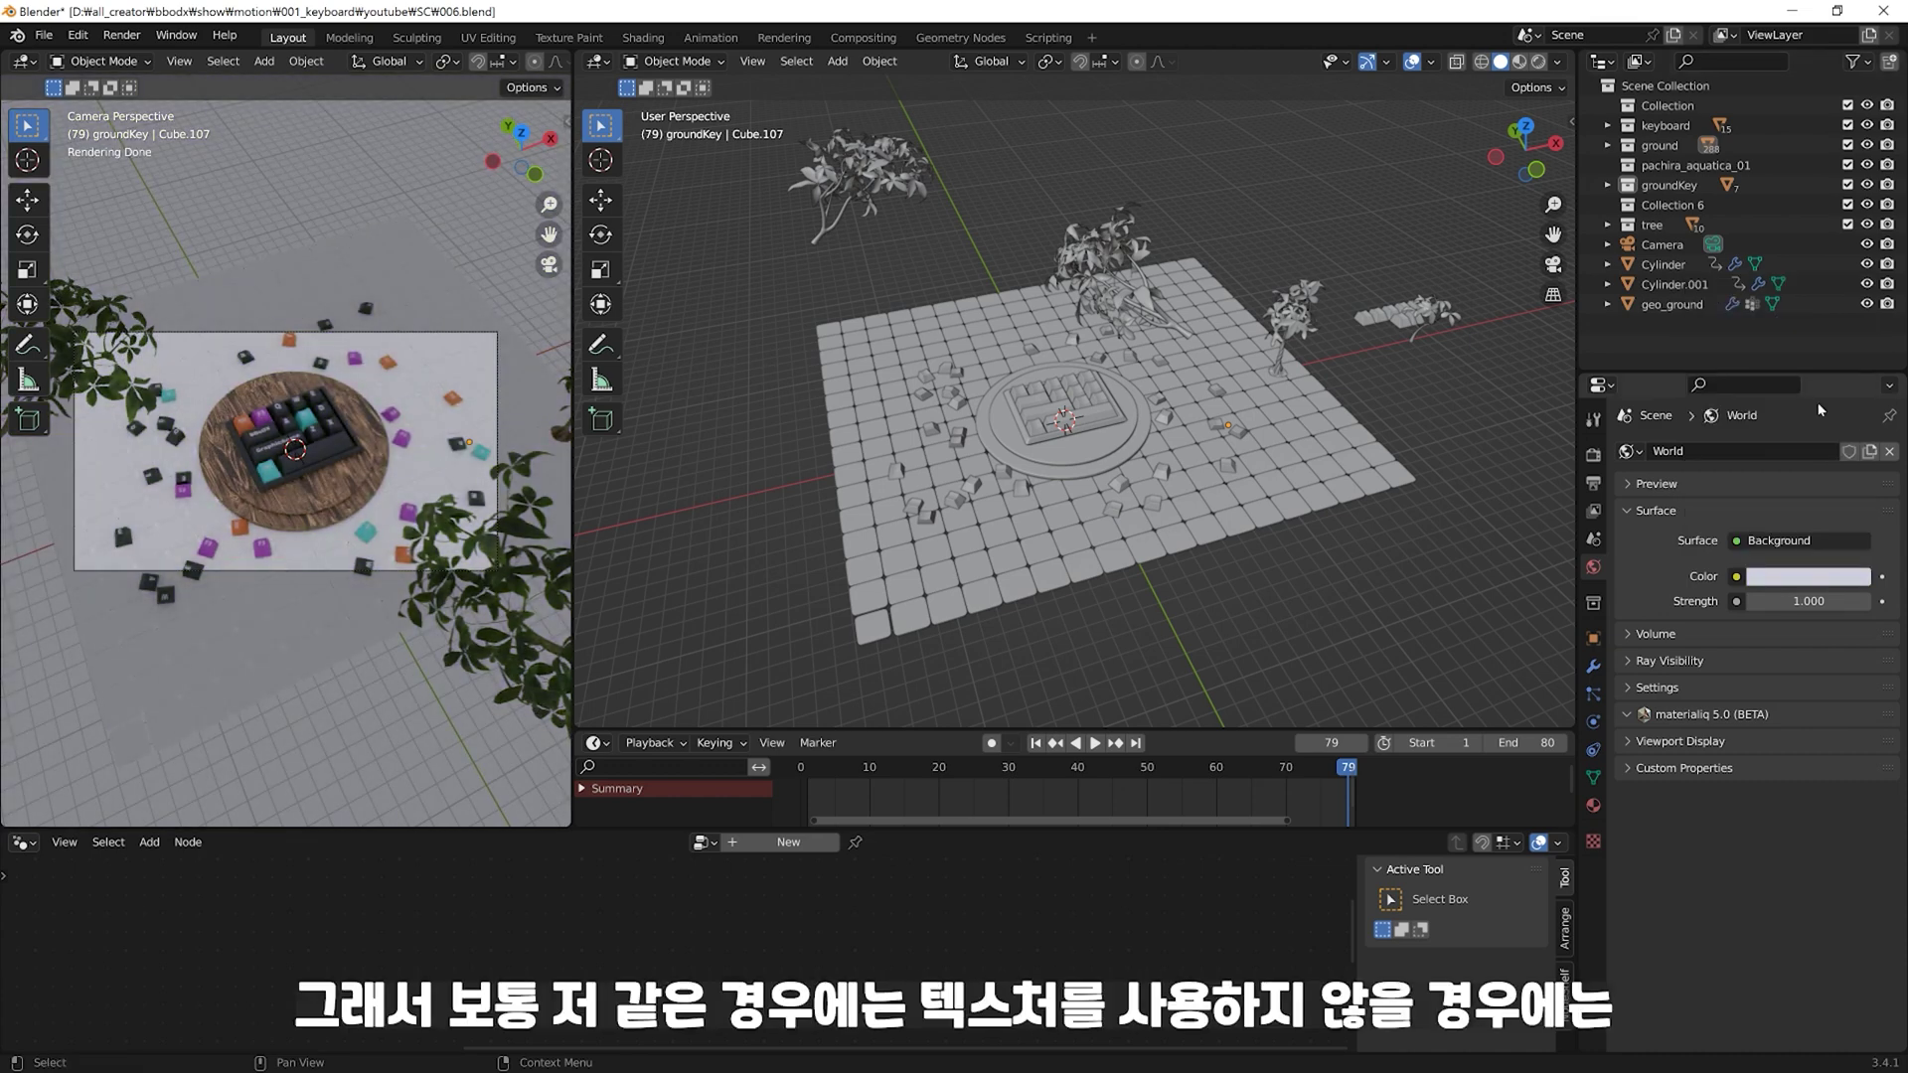
{"action": "left_click", "coordinate": [1736, 577]}
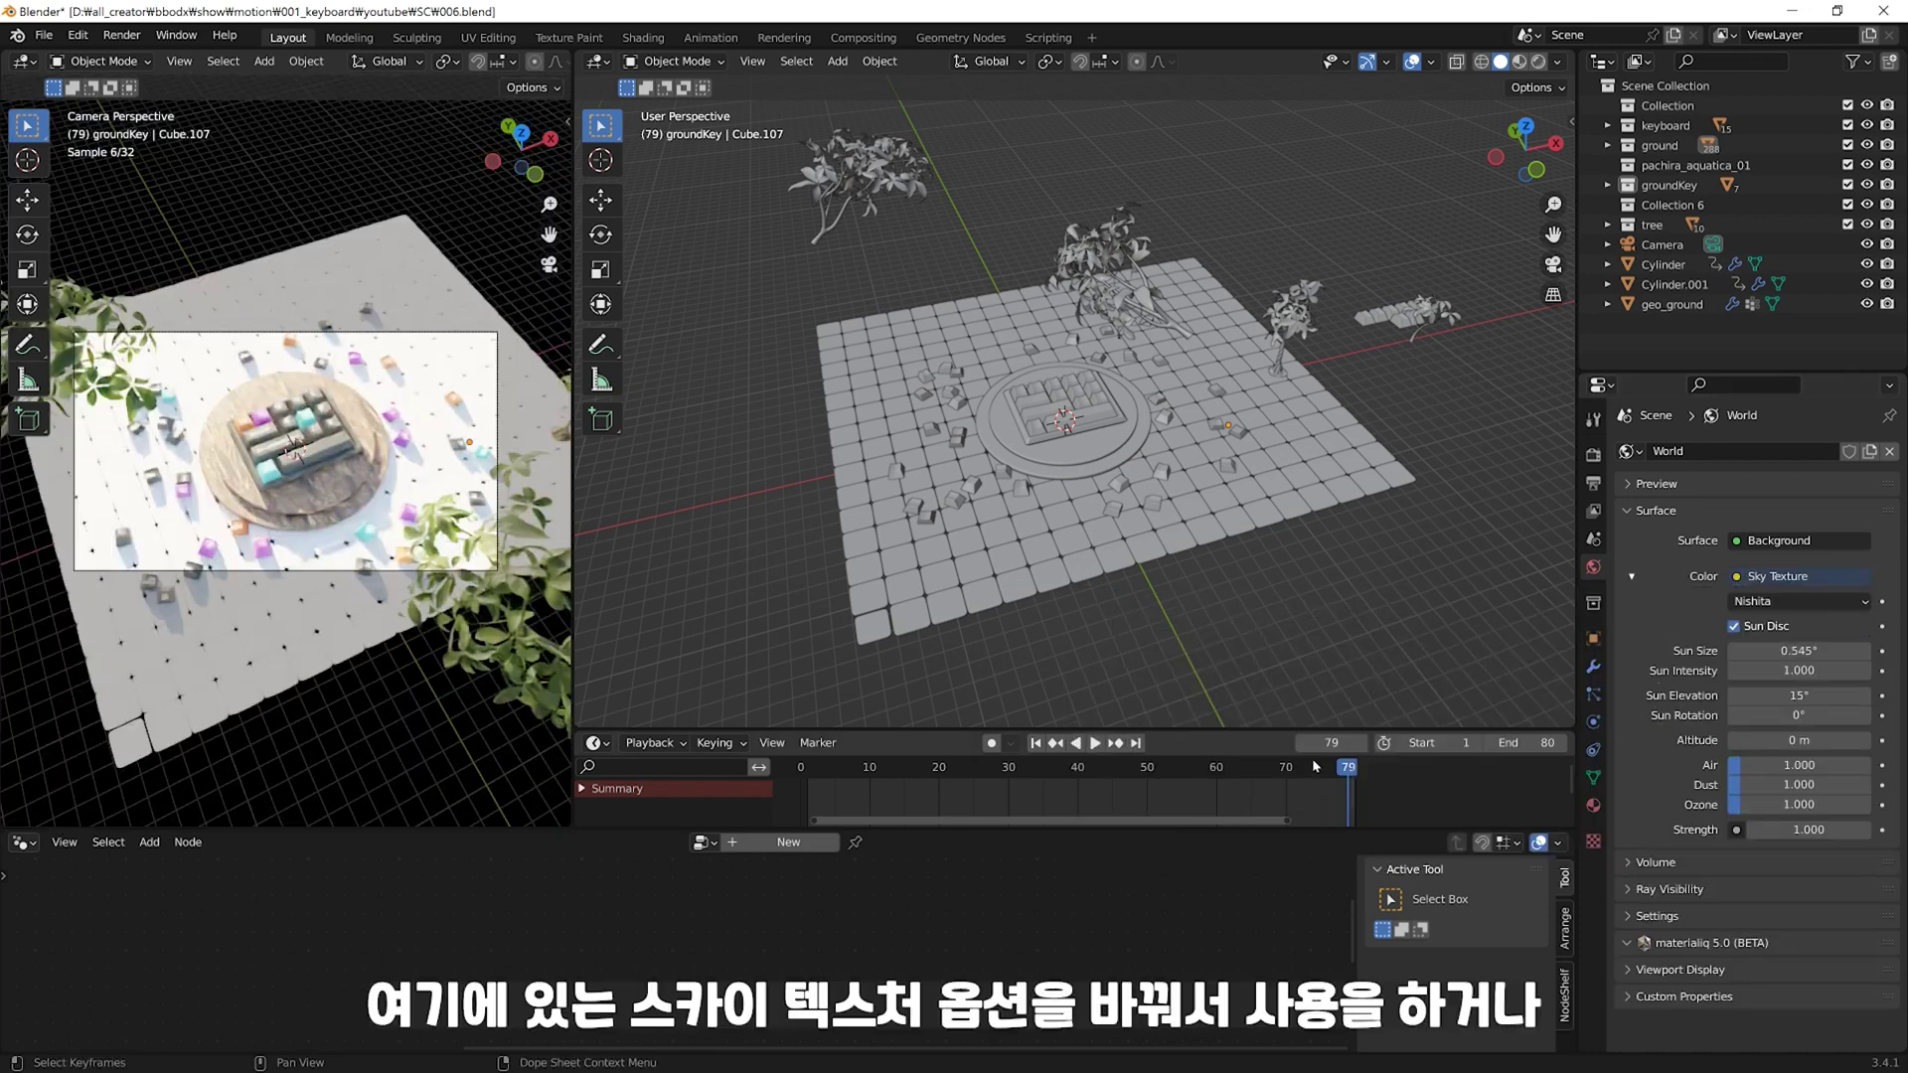
Step: Drive the World Color with an Environment Texture instead of Sky Texture, and maximize the Poly Haven browser
{"action": "left_click", "coordinate": [1282, 798]}
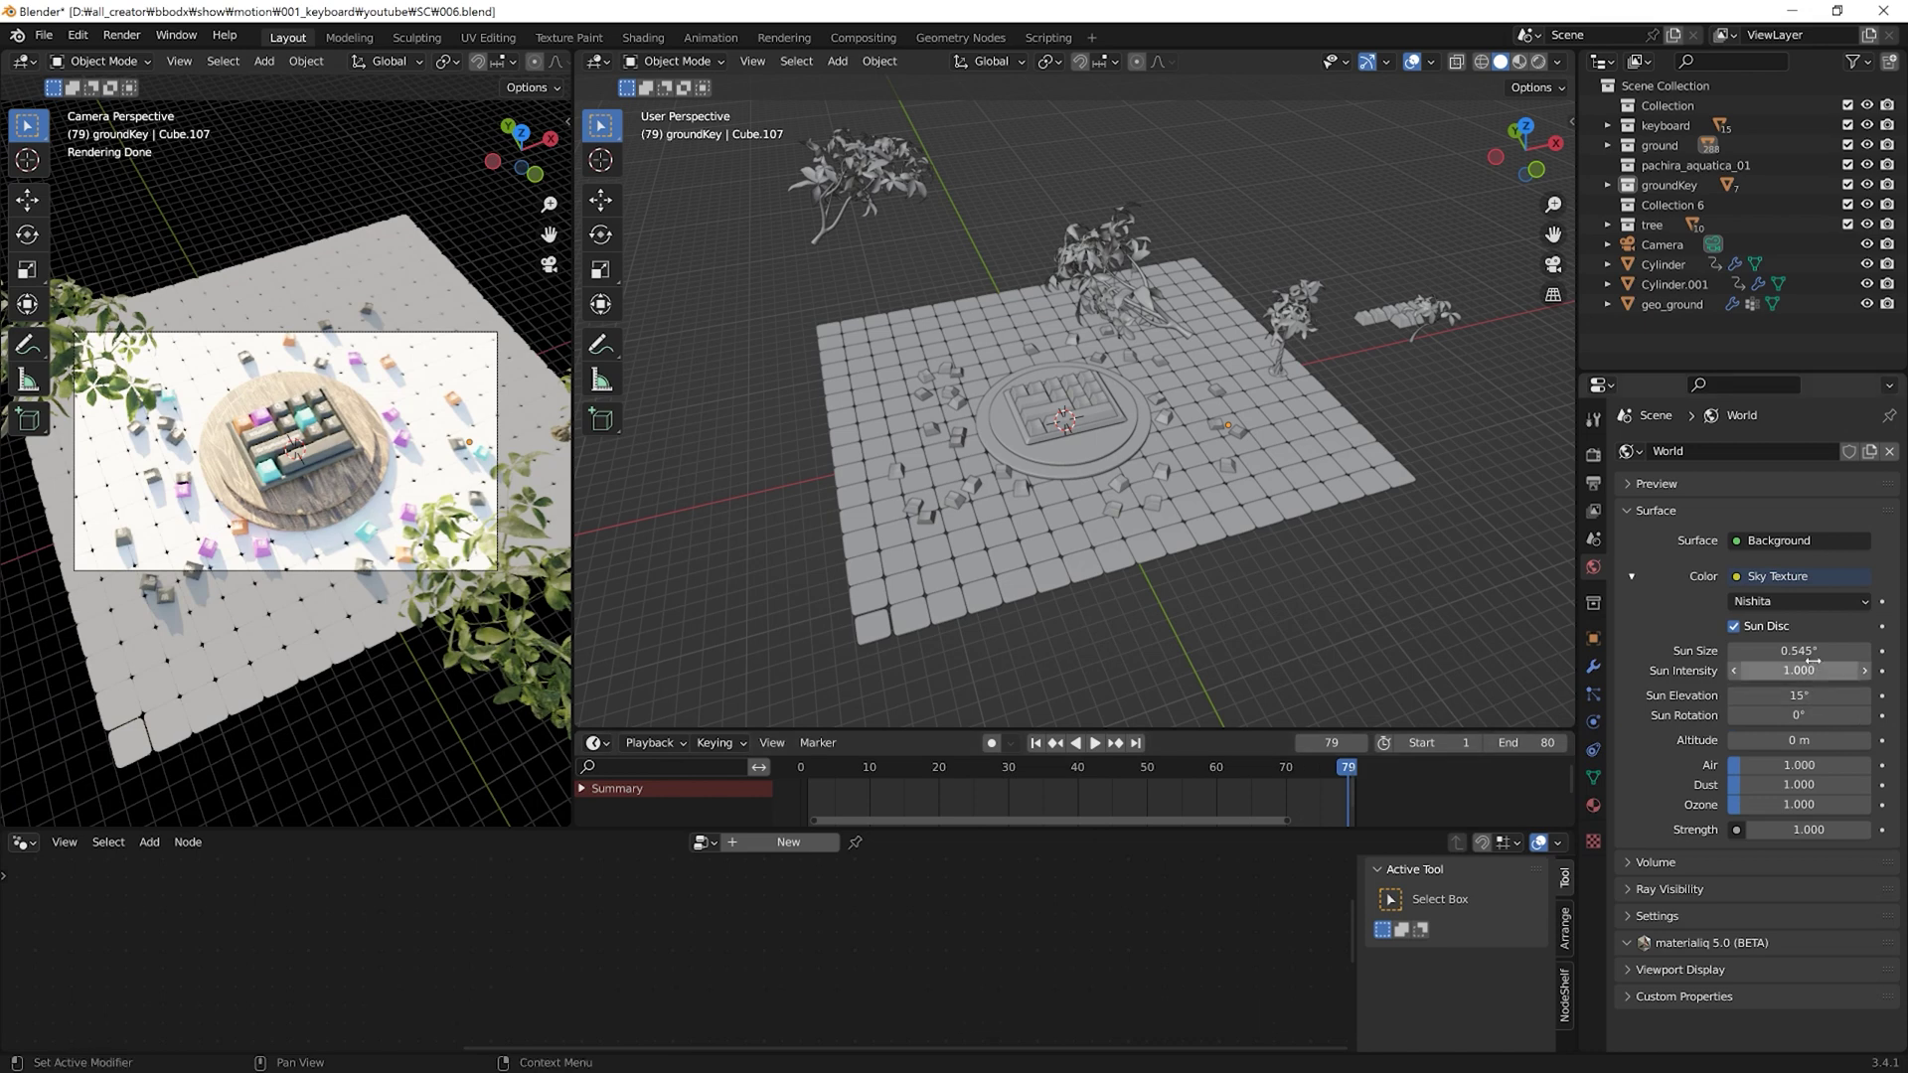
{"action": "key", "text": "ctrl+z"}
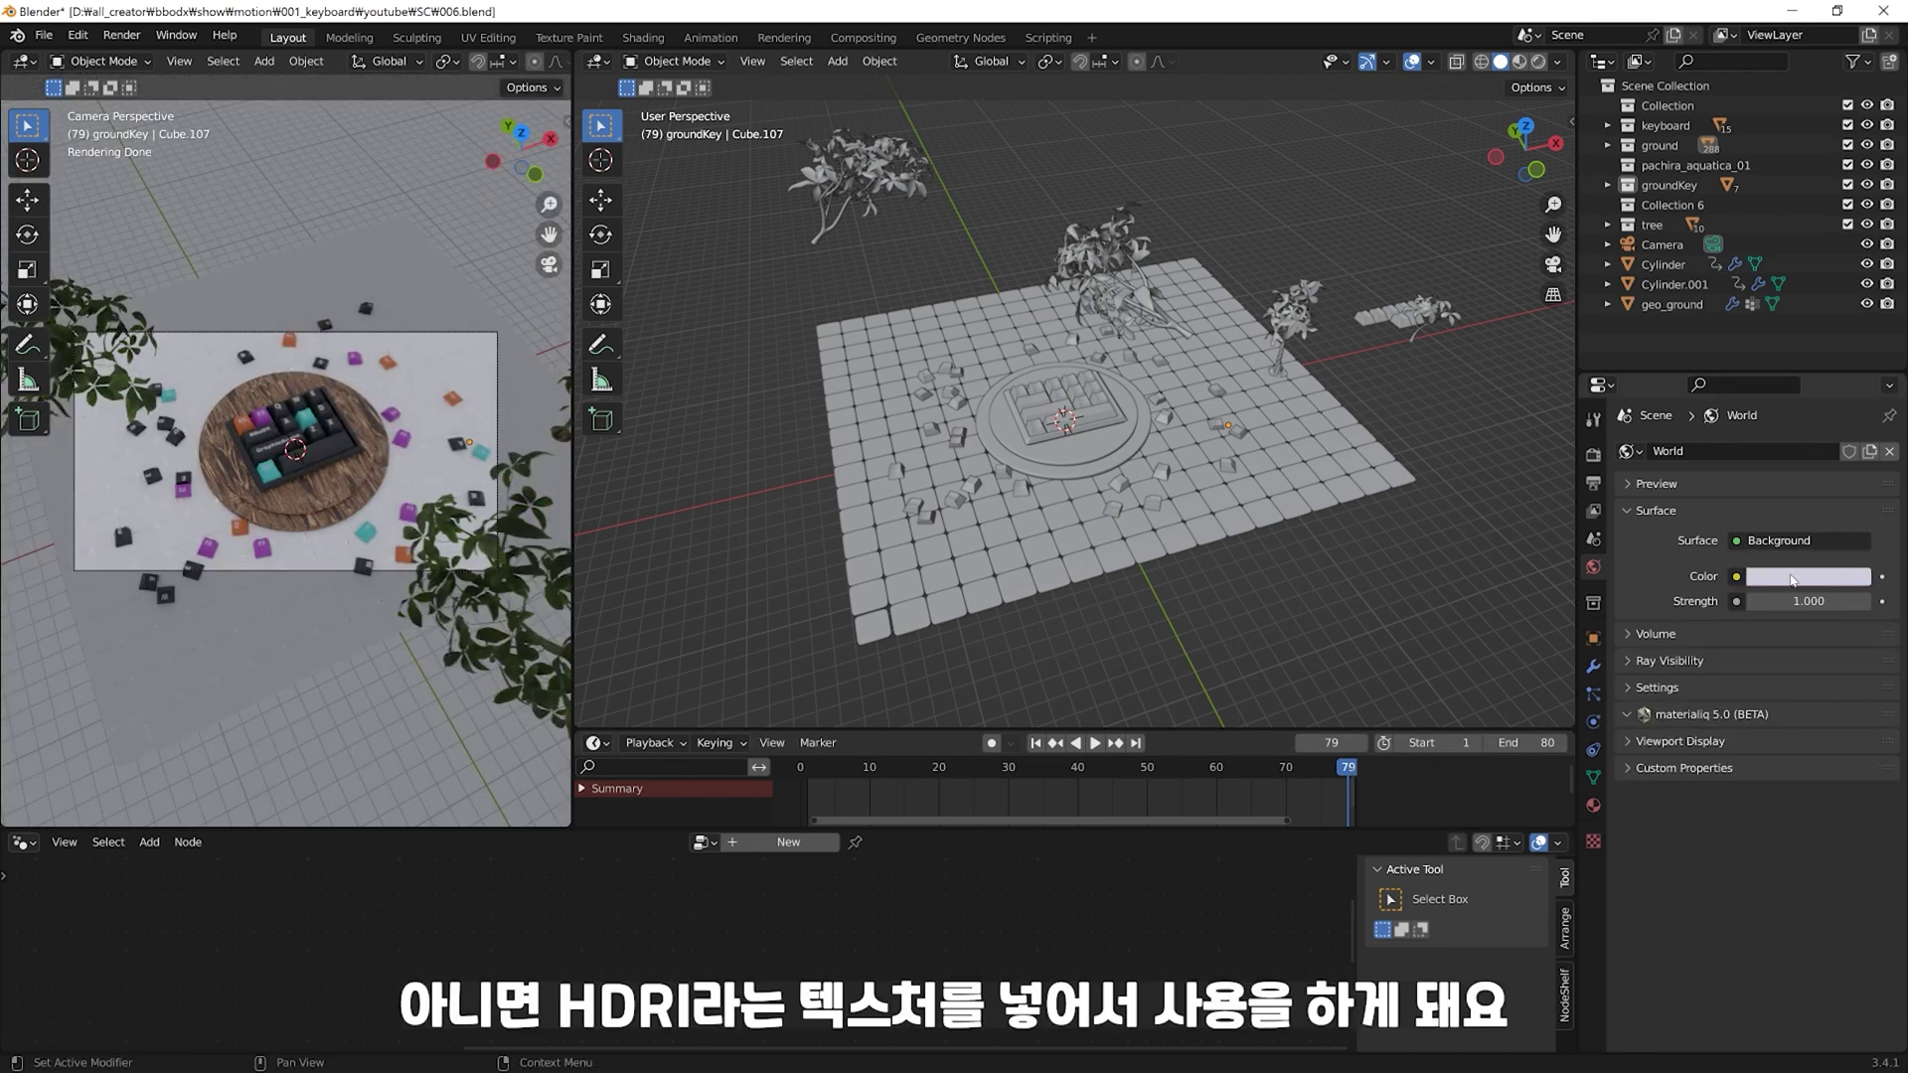
{"action": "left_click", "coordinate": [1793, 582]}
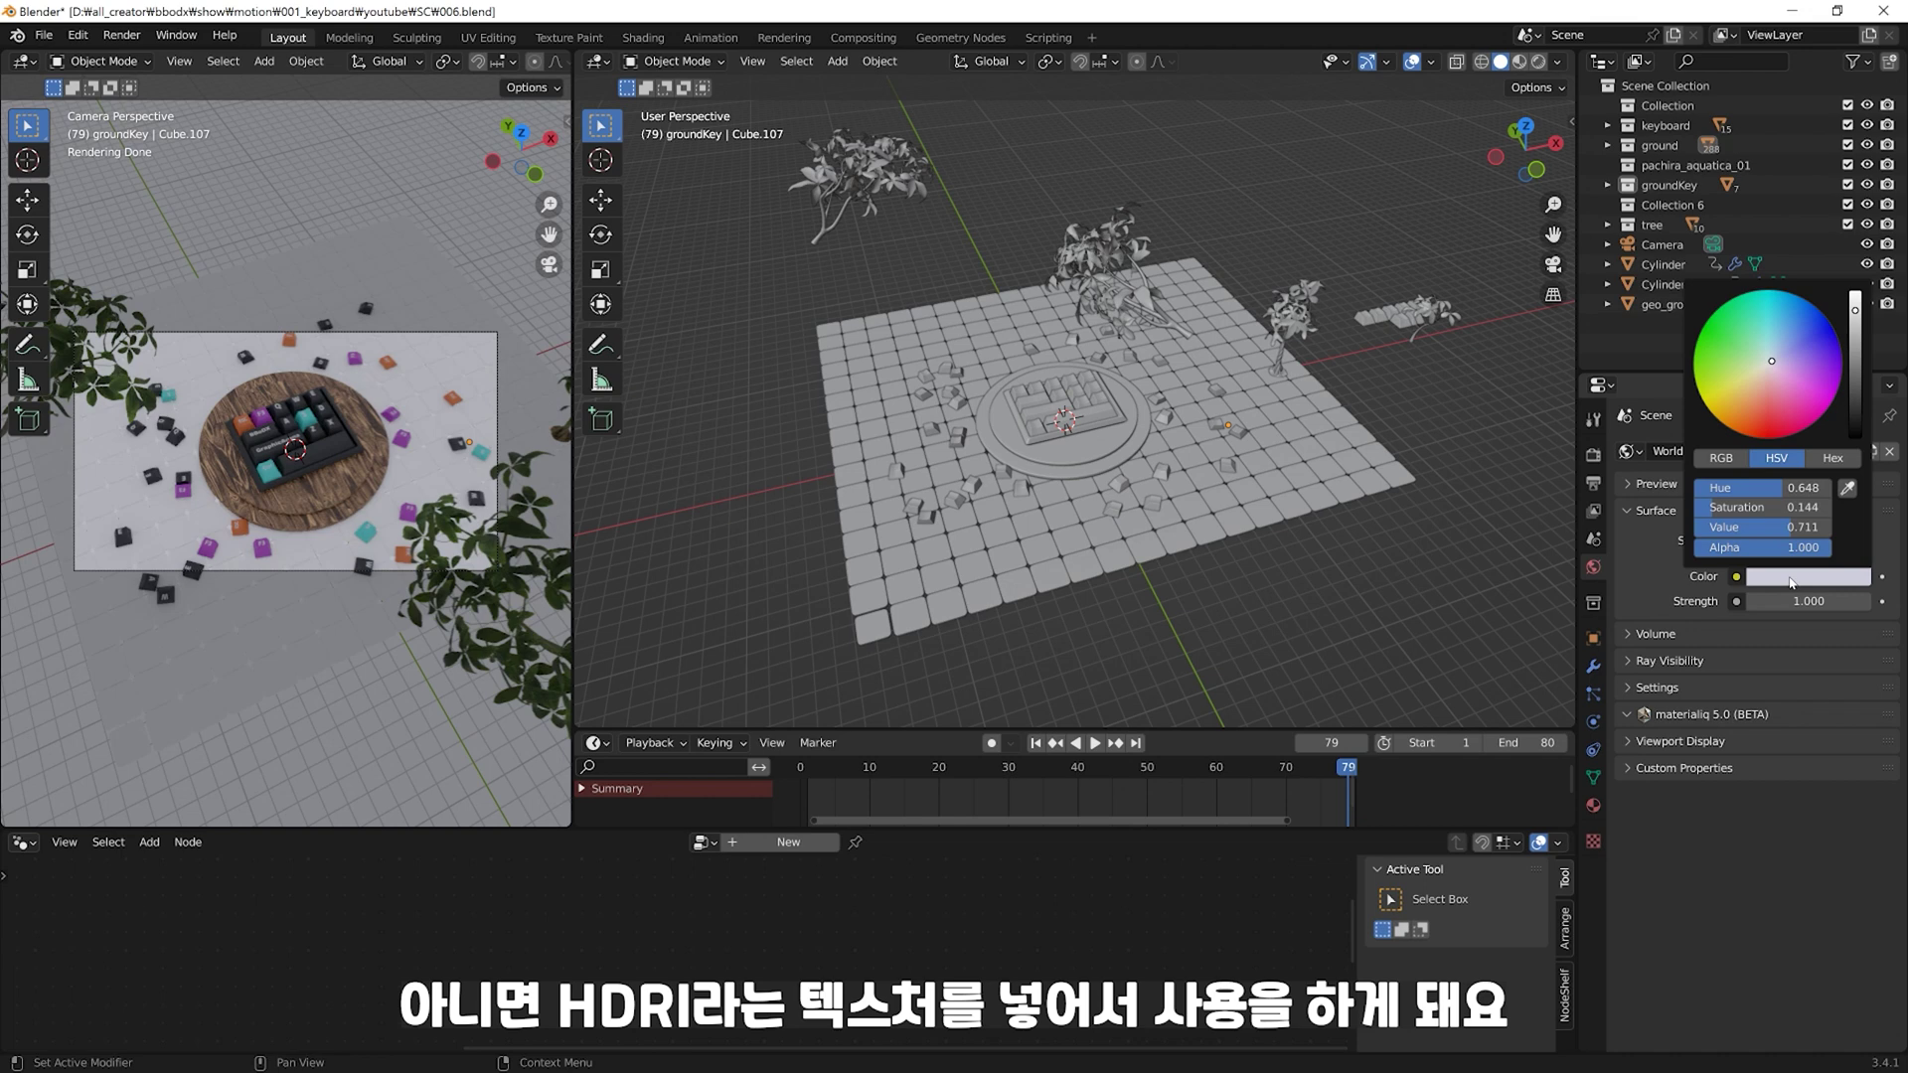
{"action": "left_click", "coordinate": [1737, 578]}
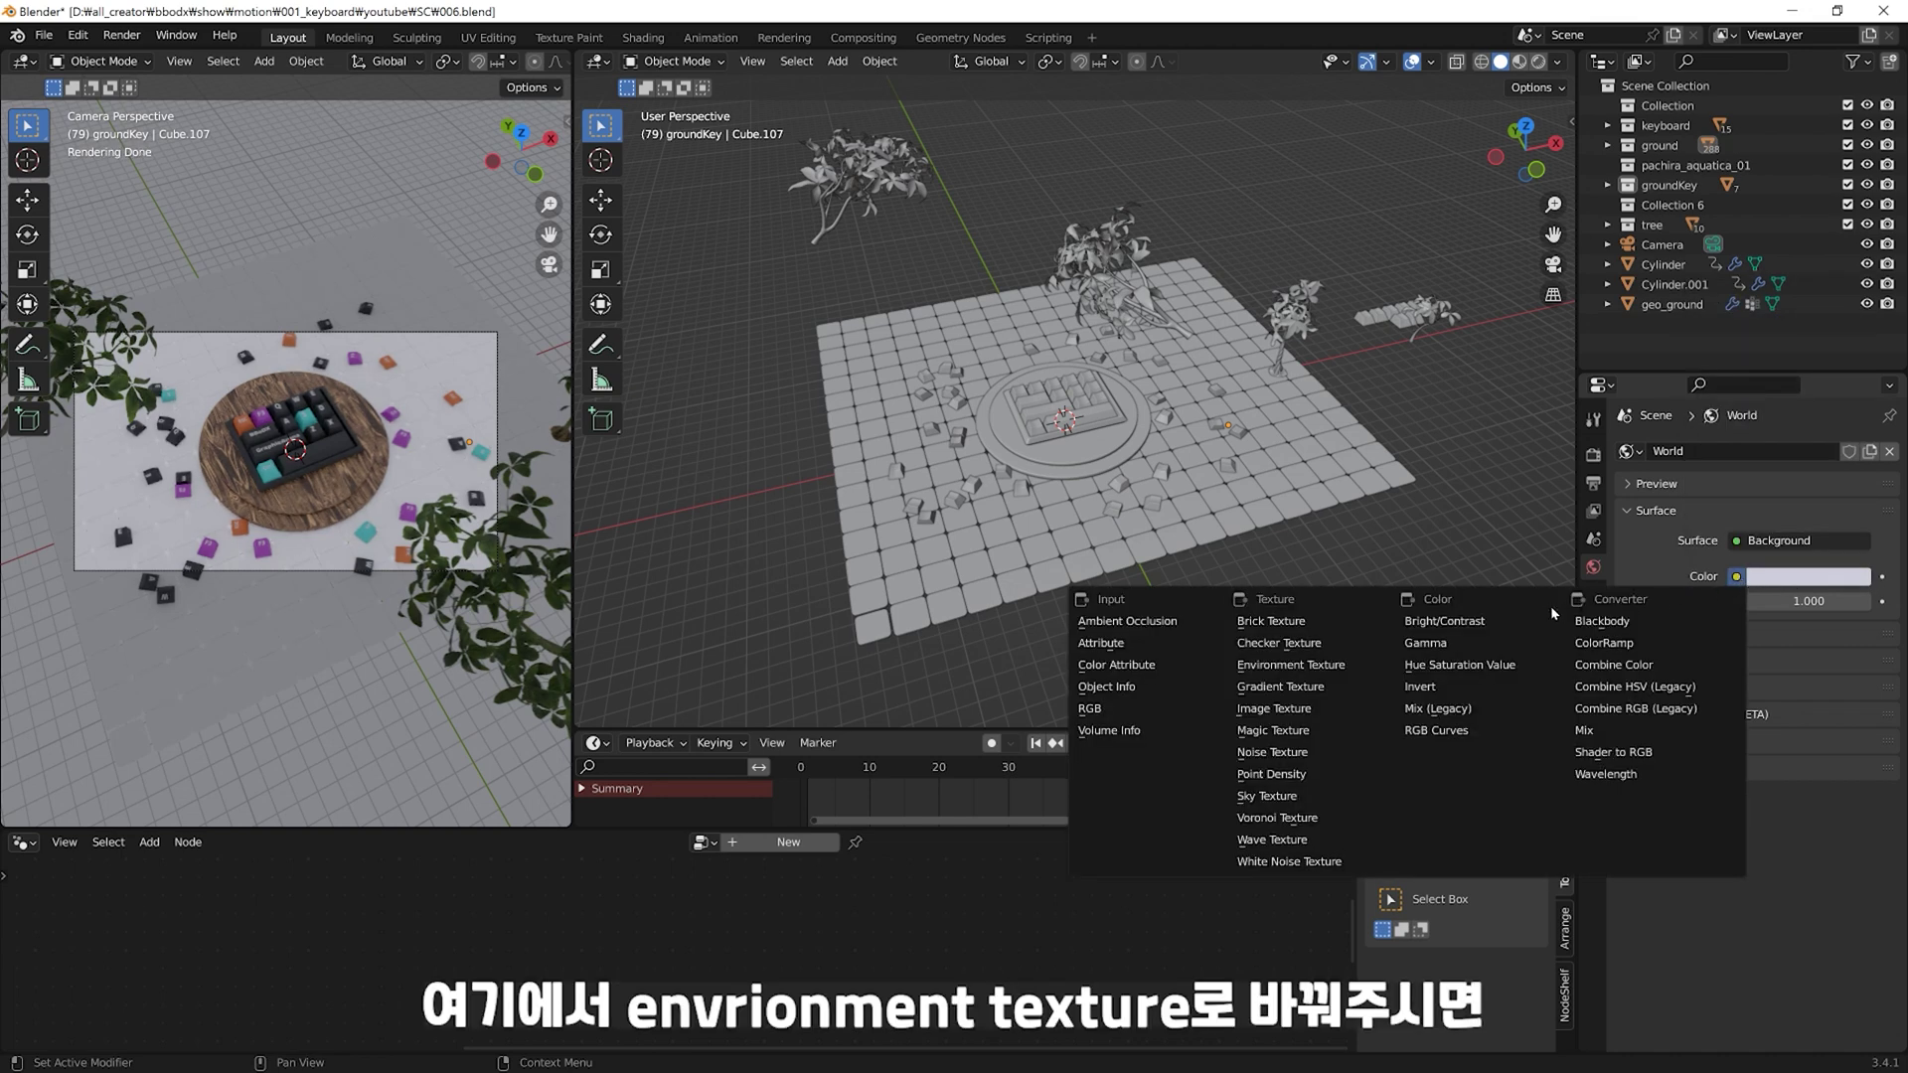
{"action": "left_click", "coordinate": [1336, 672]}
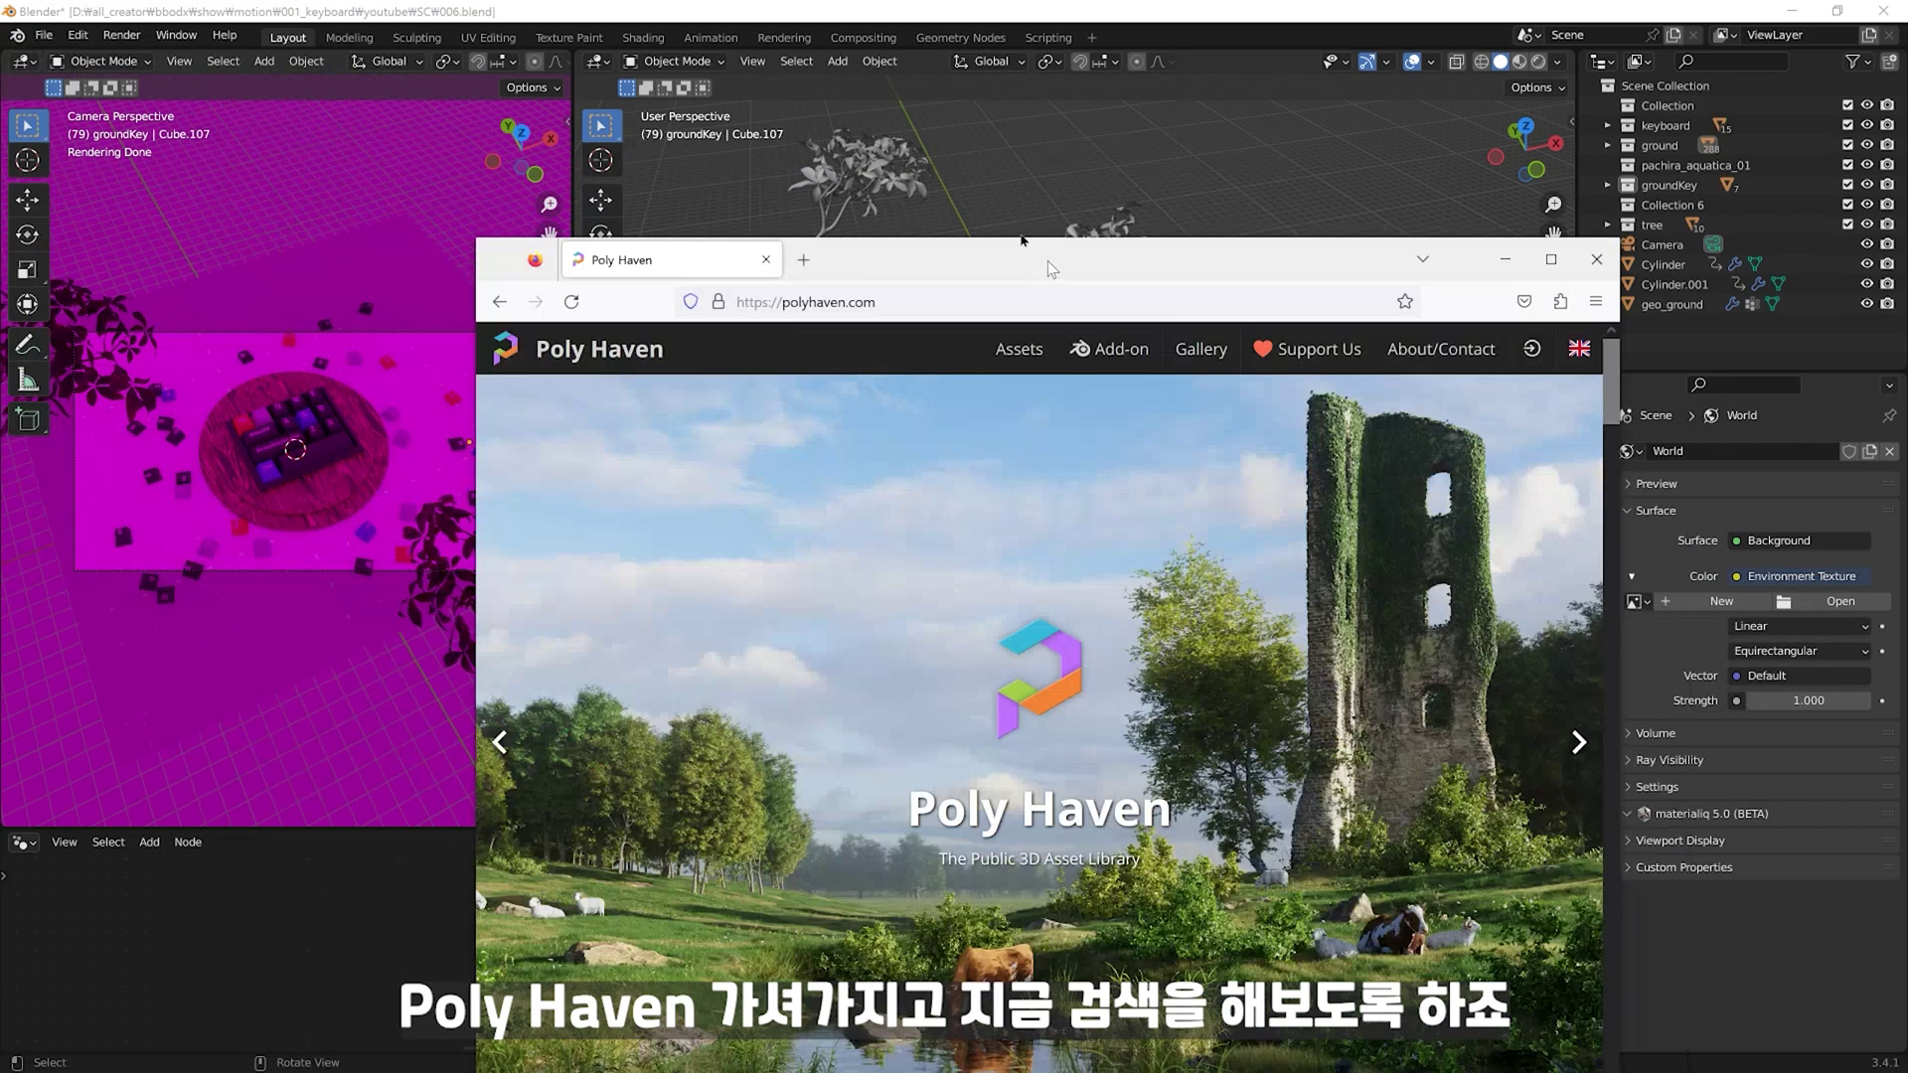
{"action": "left_click_drag", "start_coordinate": [1047, 260], "coordinate": [832, 9]}
{"action": "double_click", "coordinate": [832, 9]}
{"action": "mouse_move", "coordinate": [1729, 111]}
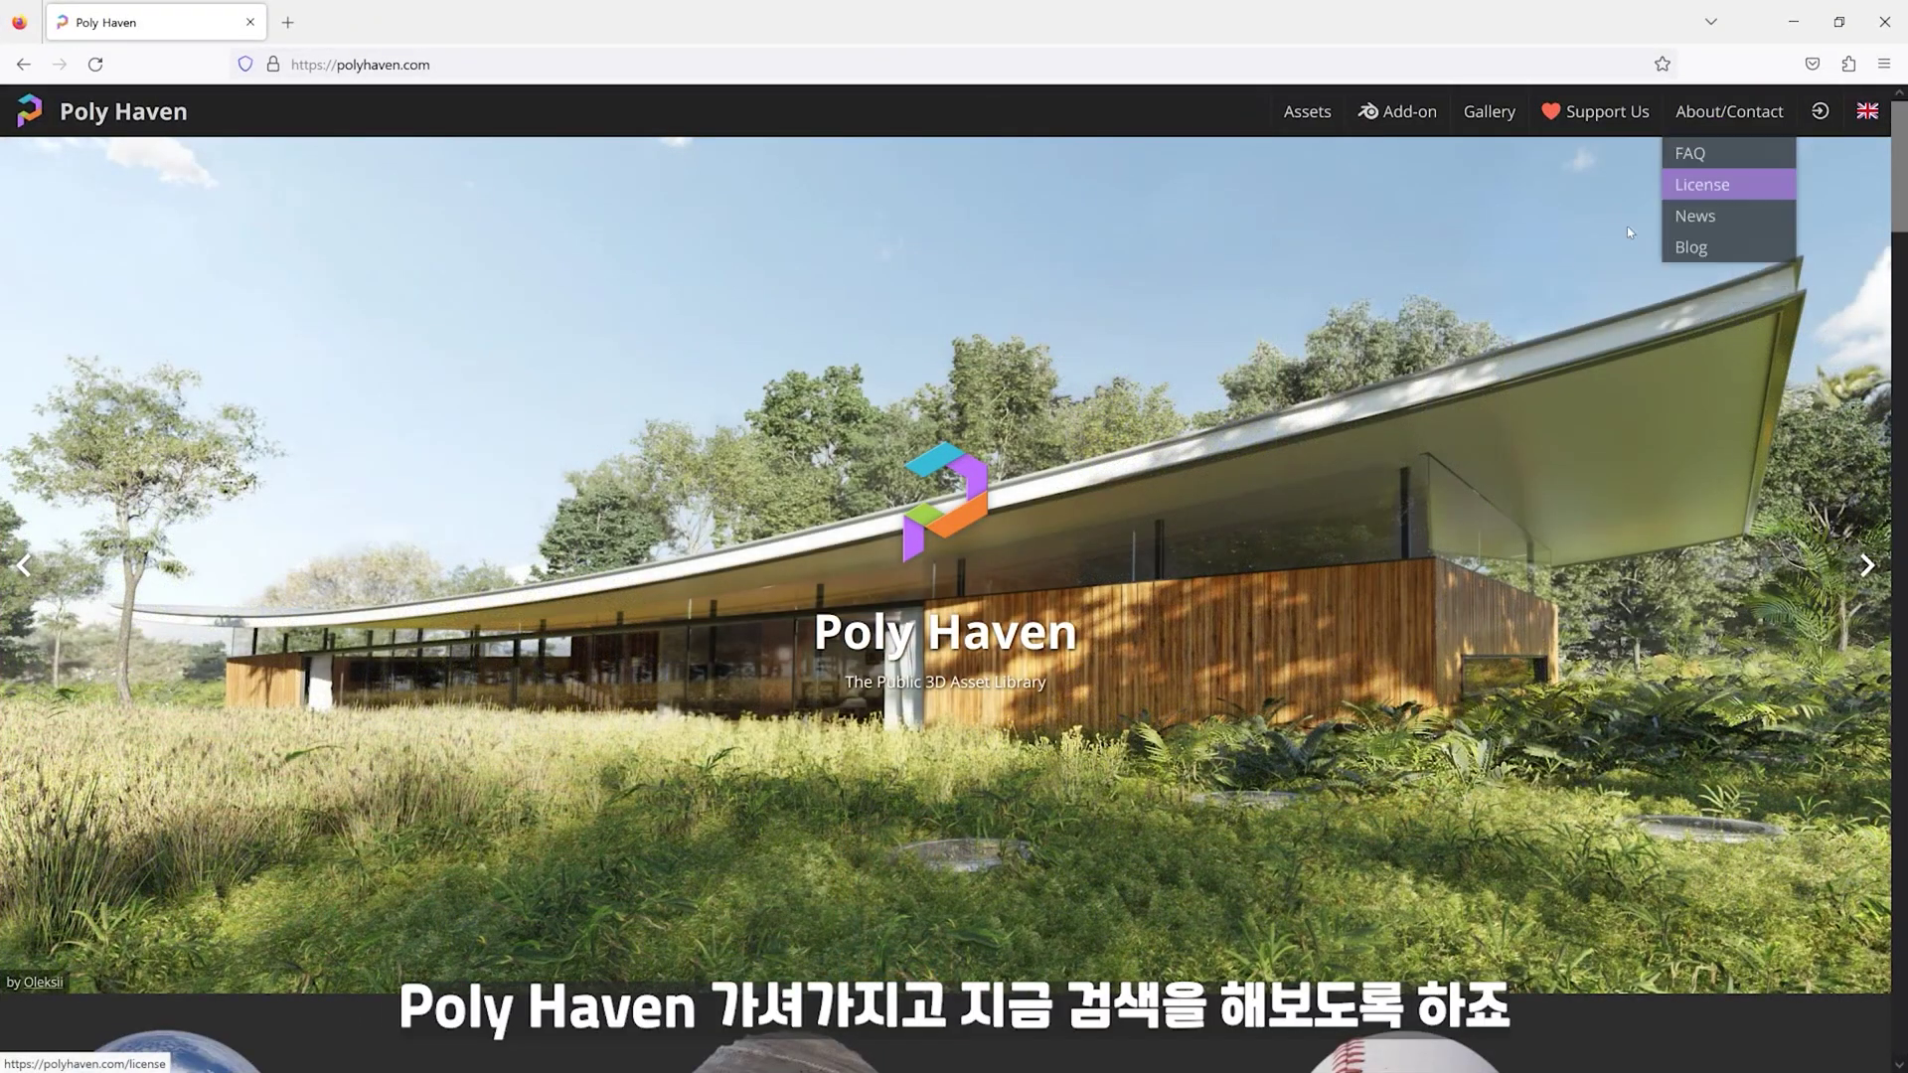
Step: Search Poly Haven's HDRI library for 'lilienstein', then minimize the browser
{"action": "scroll", "coordinate": [572, 597], "scroll_direction": "down", "scroll_amount": 1}
{"action": "scroll", "coordinate": [572, 597], "scroll_direction": "down", "scroll_amount": 4}
{"action": "scroll", "coordinate": [572, 596], "scroll_direction": "down", "scroll_amount": 1}
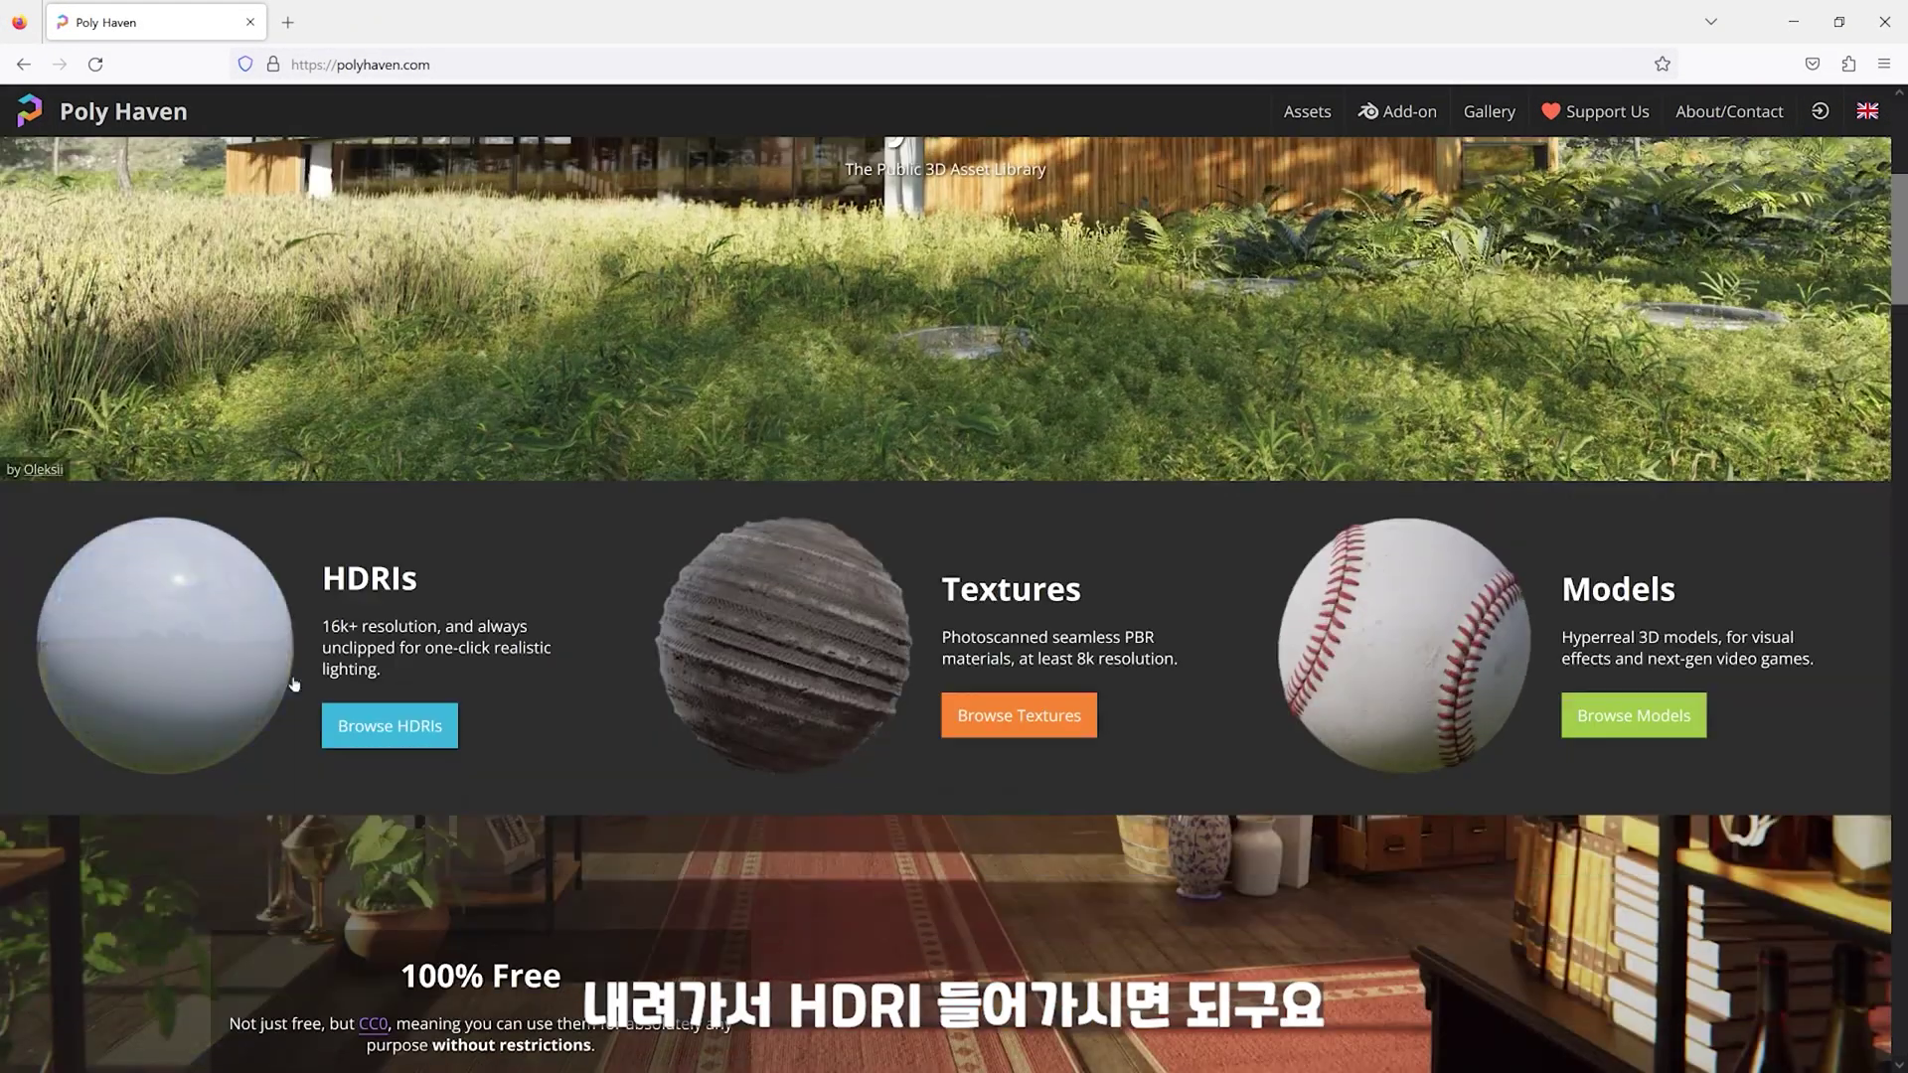
{"action": "left_click", "coordinate": [422, 740]}
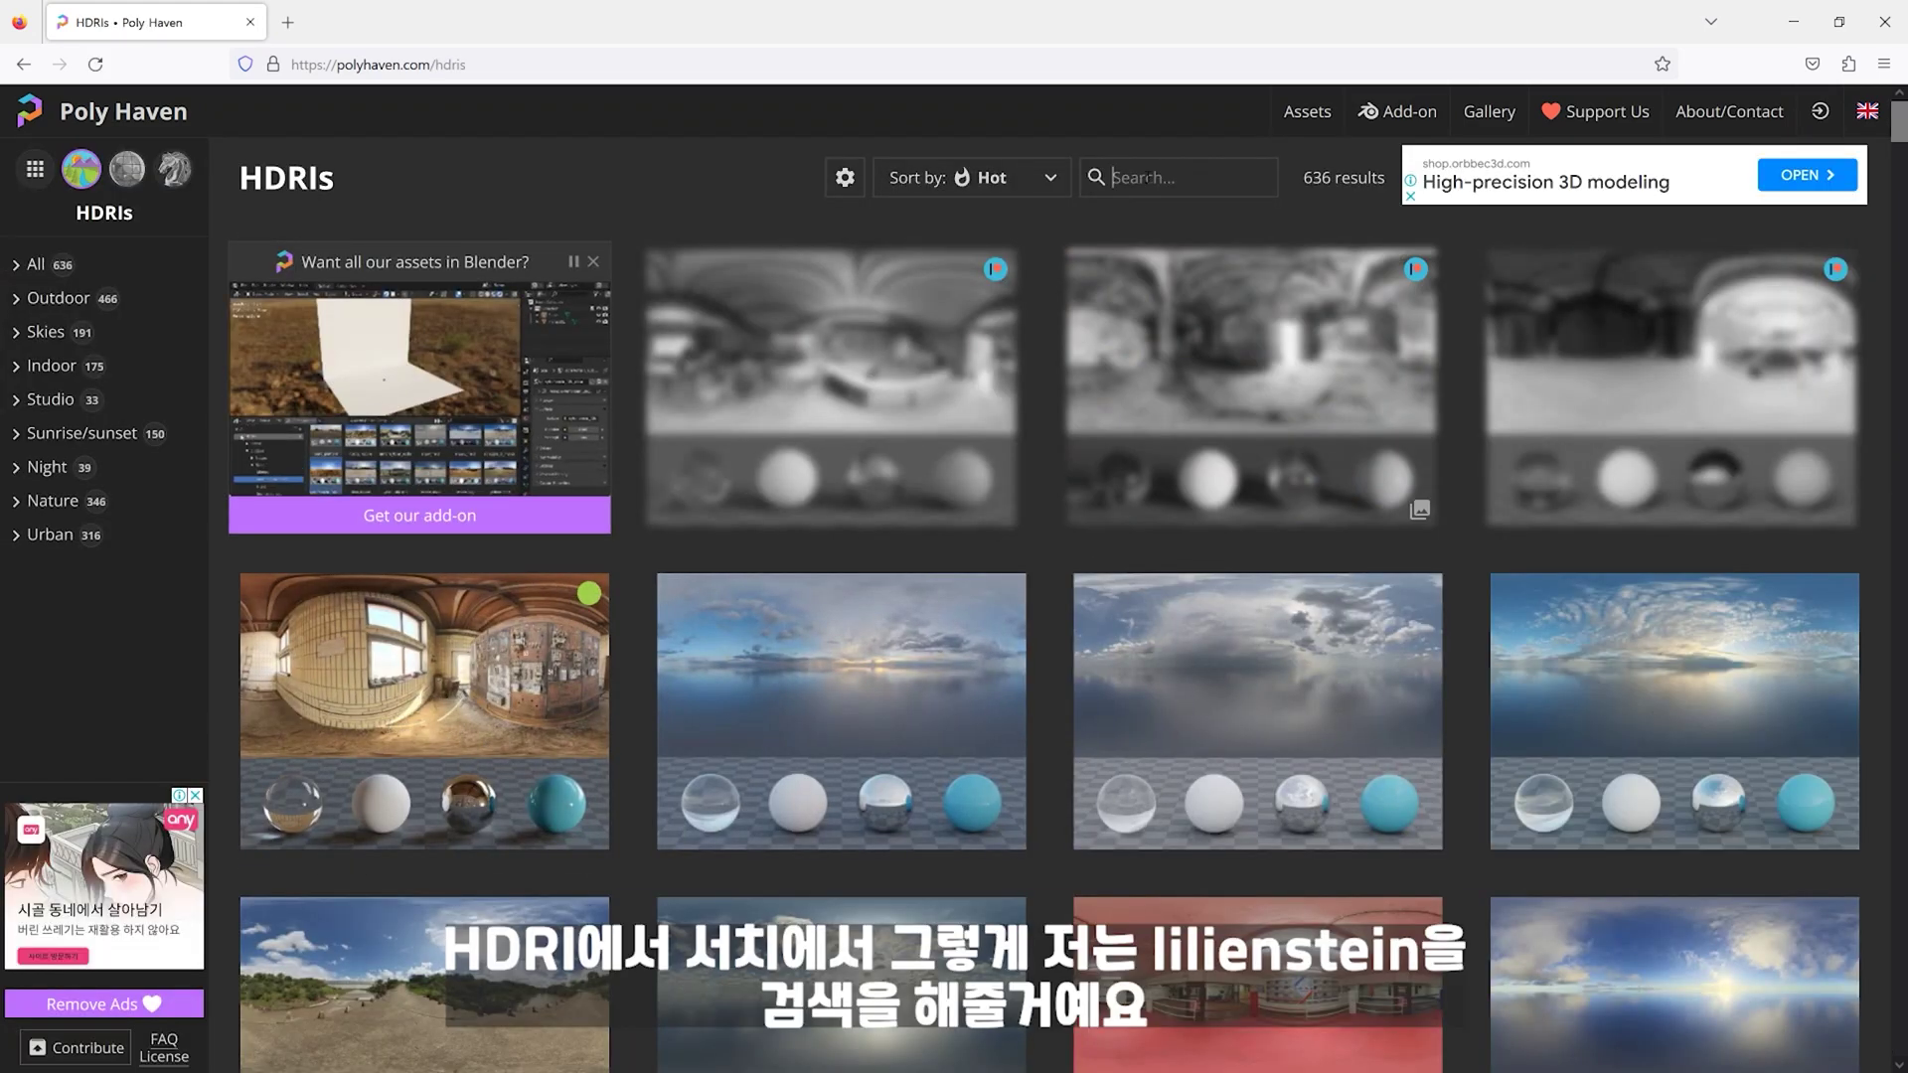
{"action": "left_click", "coordinate": [1148, 179]}
{"action": "type", "text": "lilienstein"}
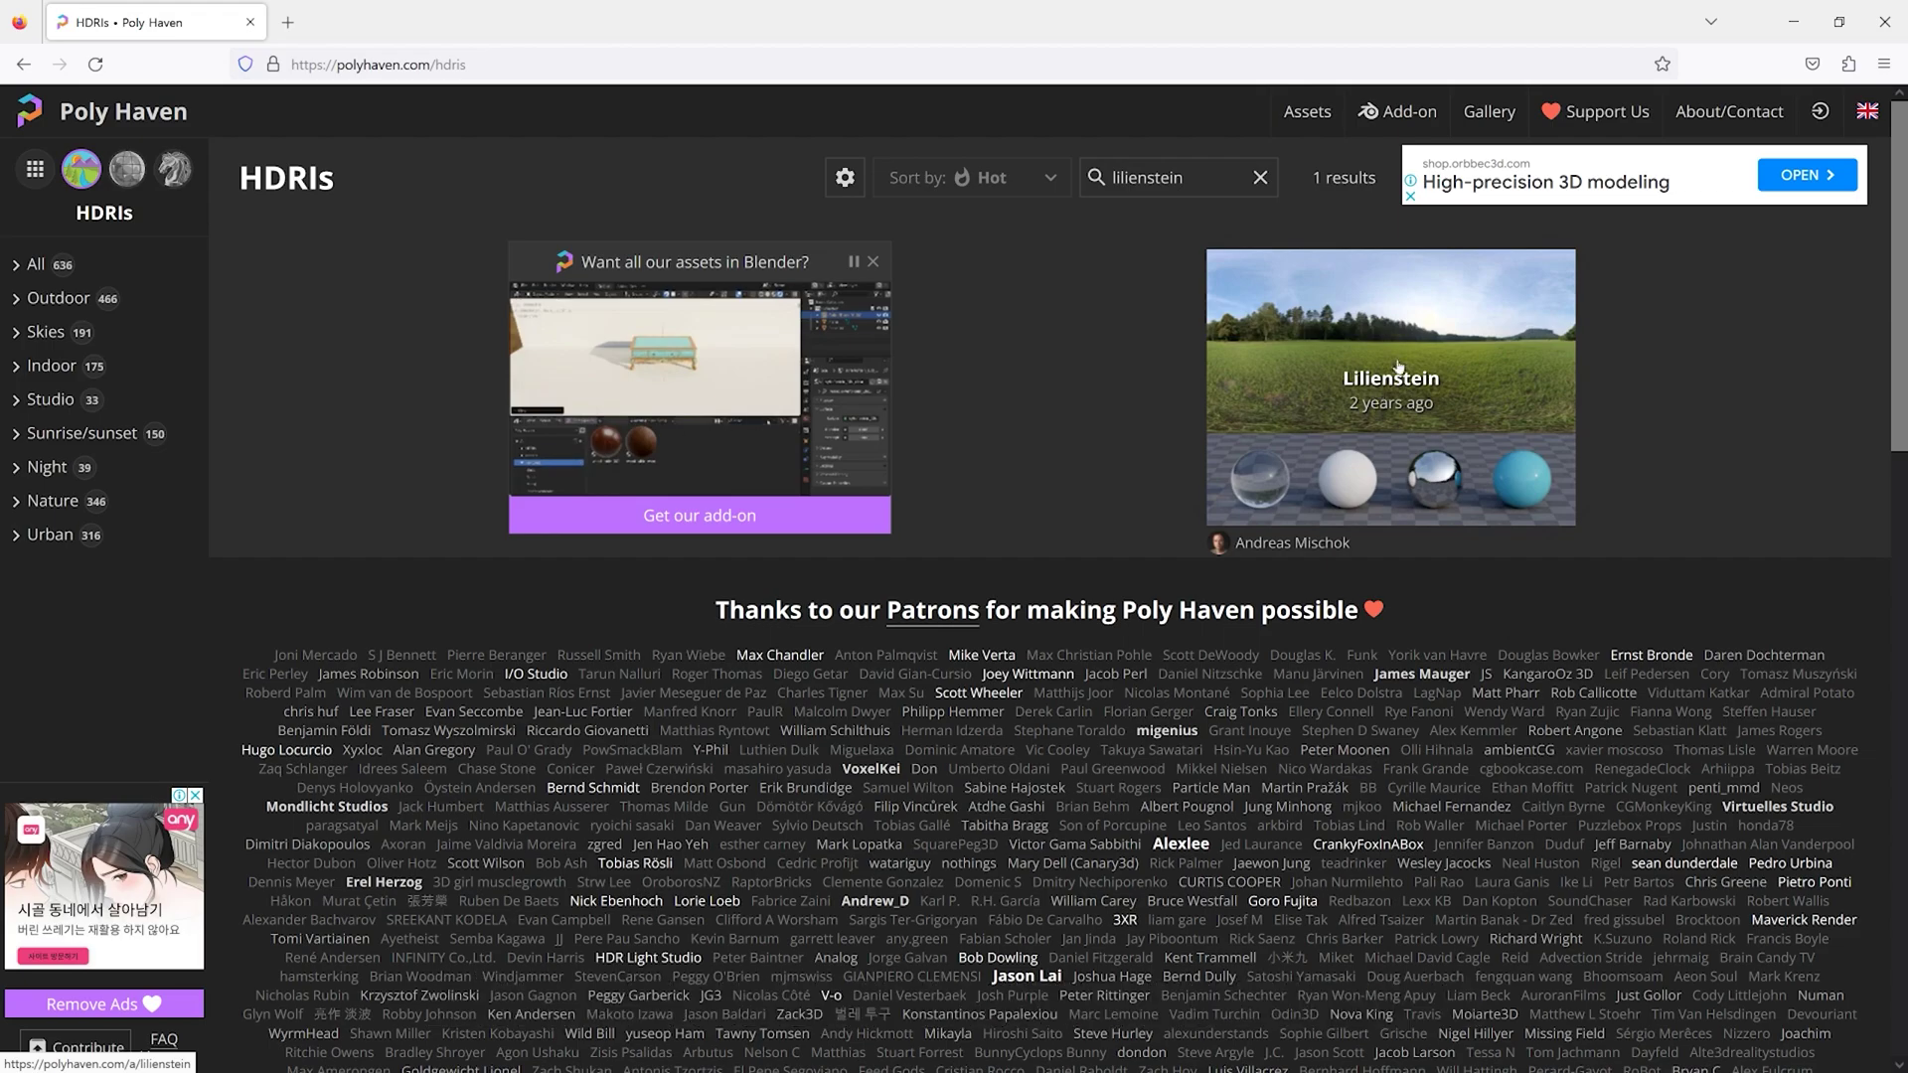
{"action": "left_click", "coordinate": [1794, 22]}
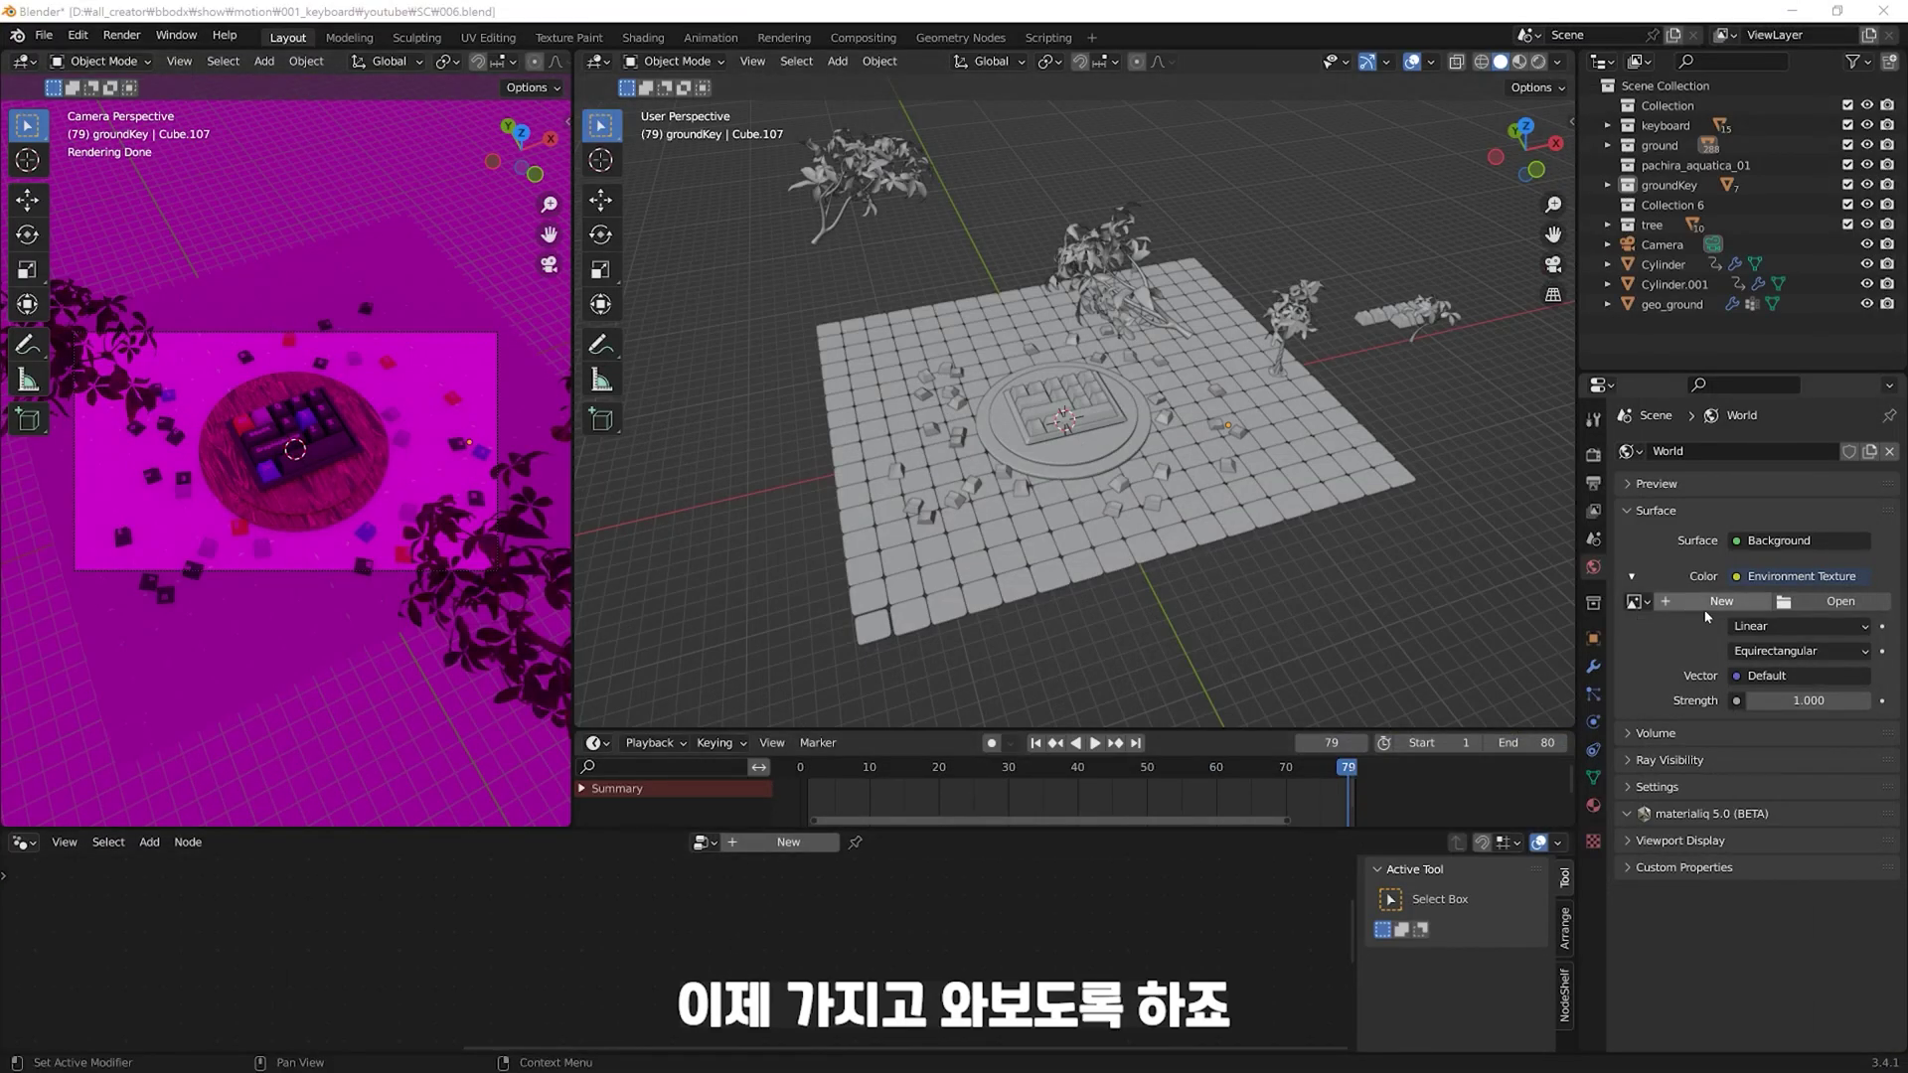
Step: Drop lilienstein_4k.exr into the World Environment Texture and orbit low to view the backdrop
{"action": "left_click_drag", "start_coordinate": [1894, 617], "coordinate": [1731, 589]}
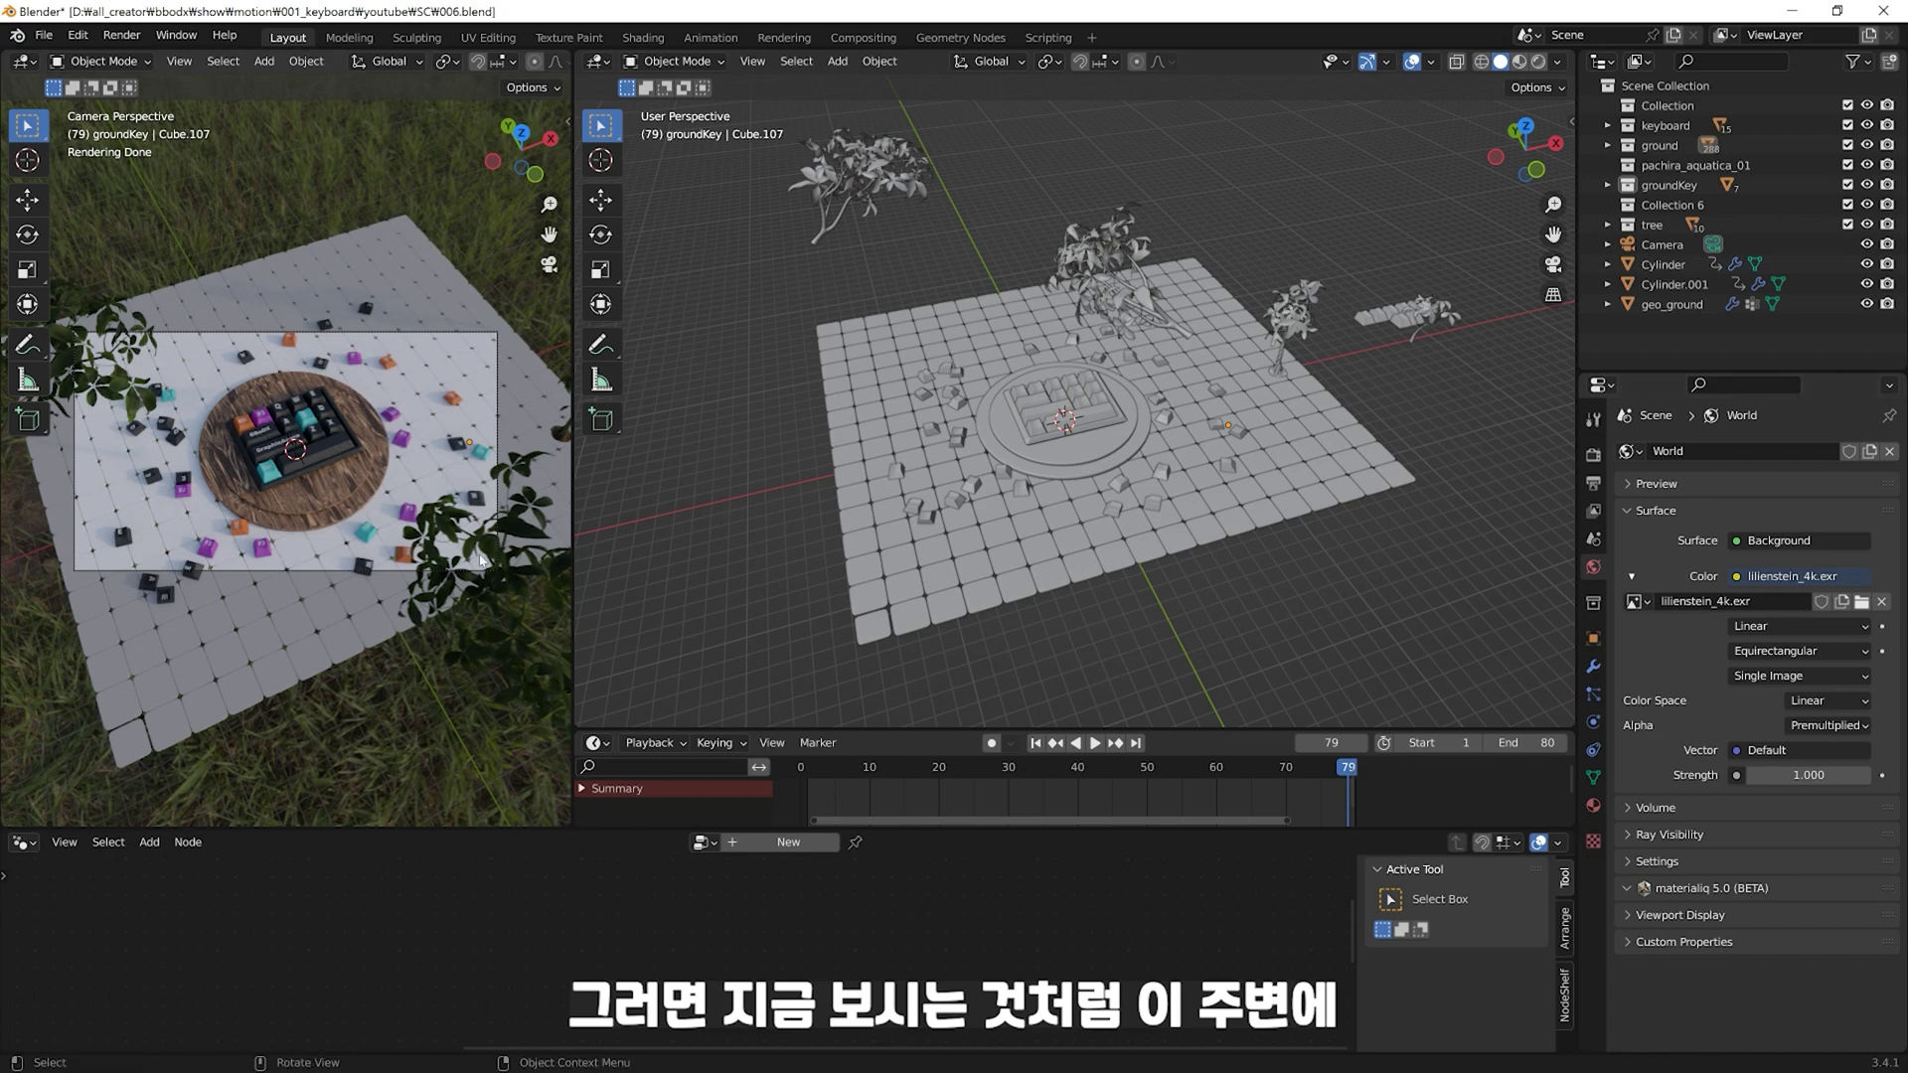
{"action": "mouse_move", "coordinate": [397, 609]}
{"action": "middle_mouse_down"}
{"action": "mouse_move", "coordinate": [321, 545]}
{"action": "mouse_move", "coordinate": [325, 560]}
{"action": "middle_mouse_up"}
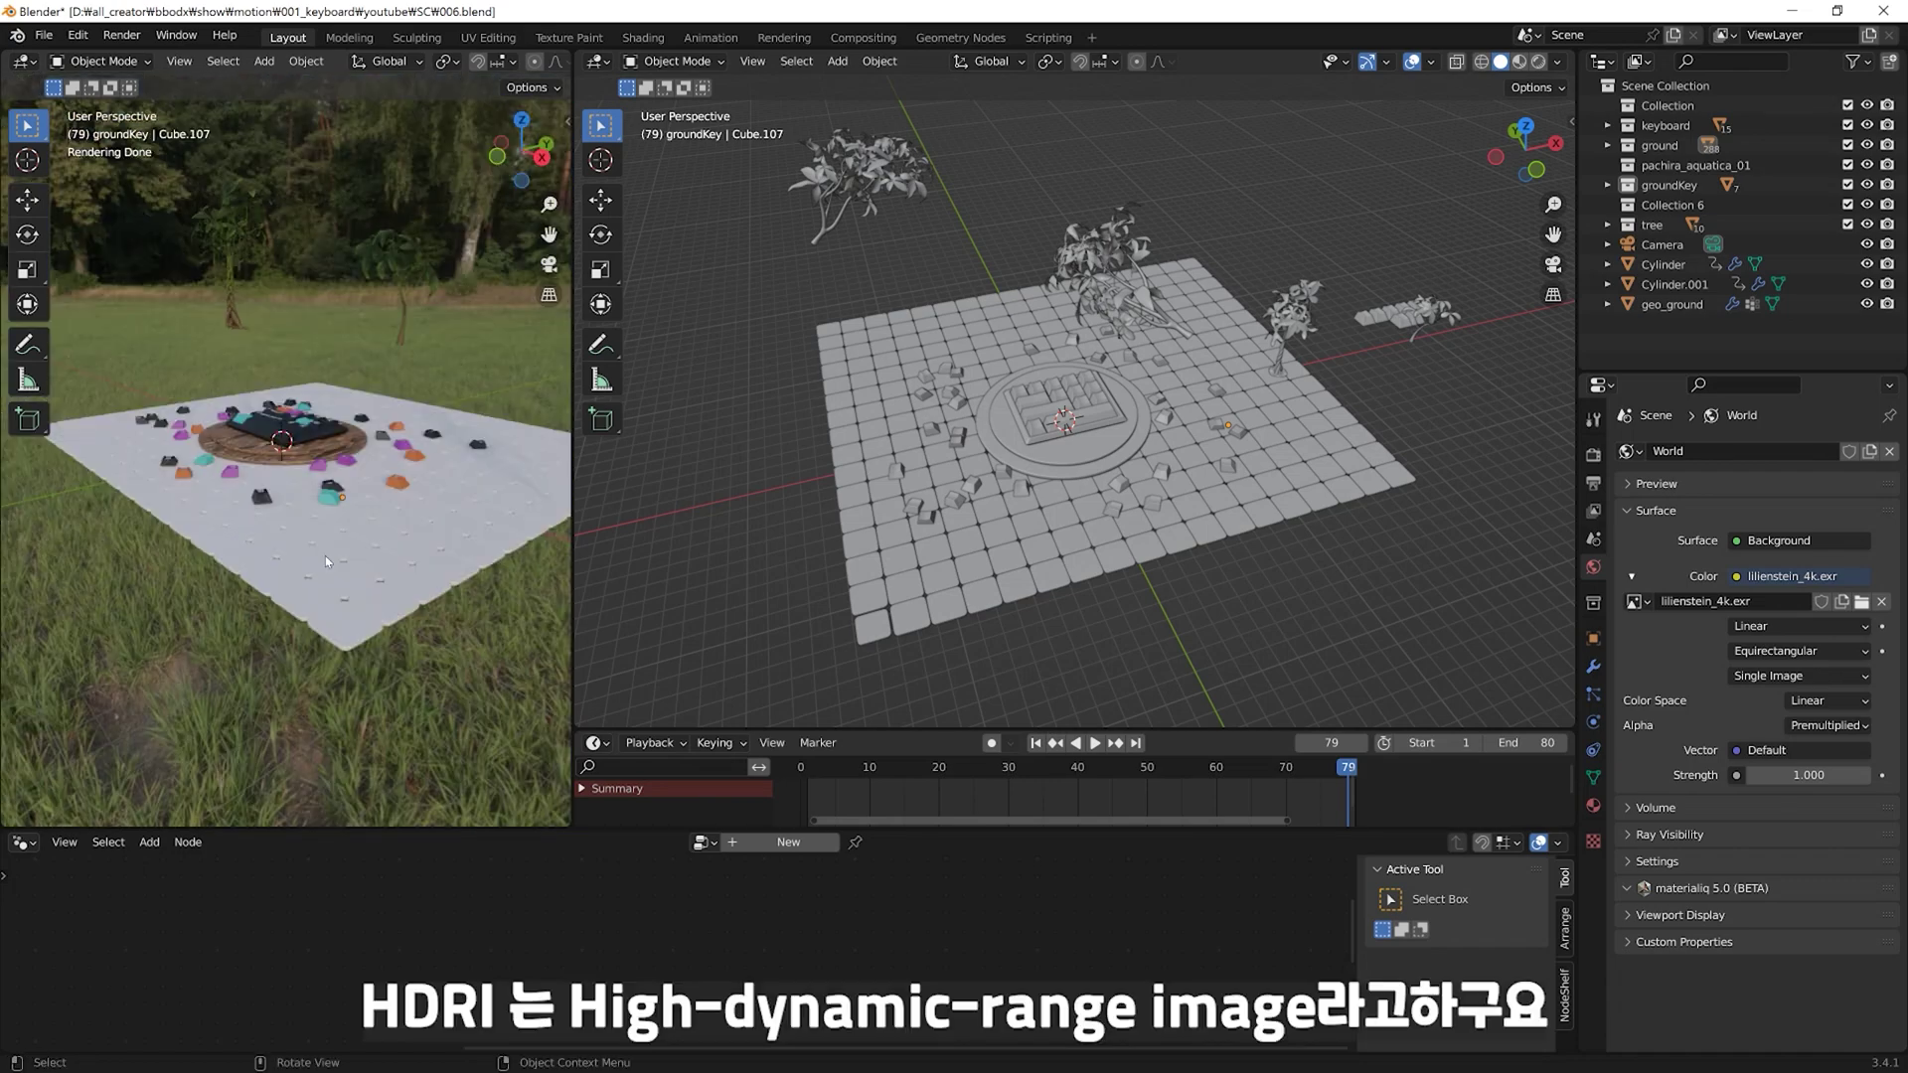
{"action": "middle_click_drag", "start_coordinate": [325, 556], "coordinate": [365, 464]}
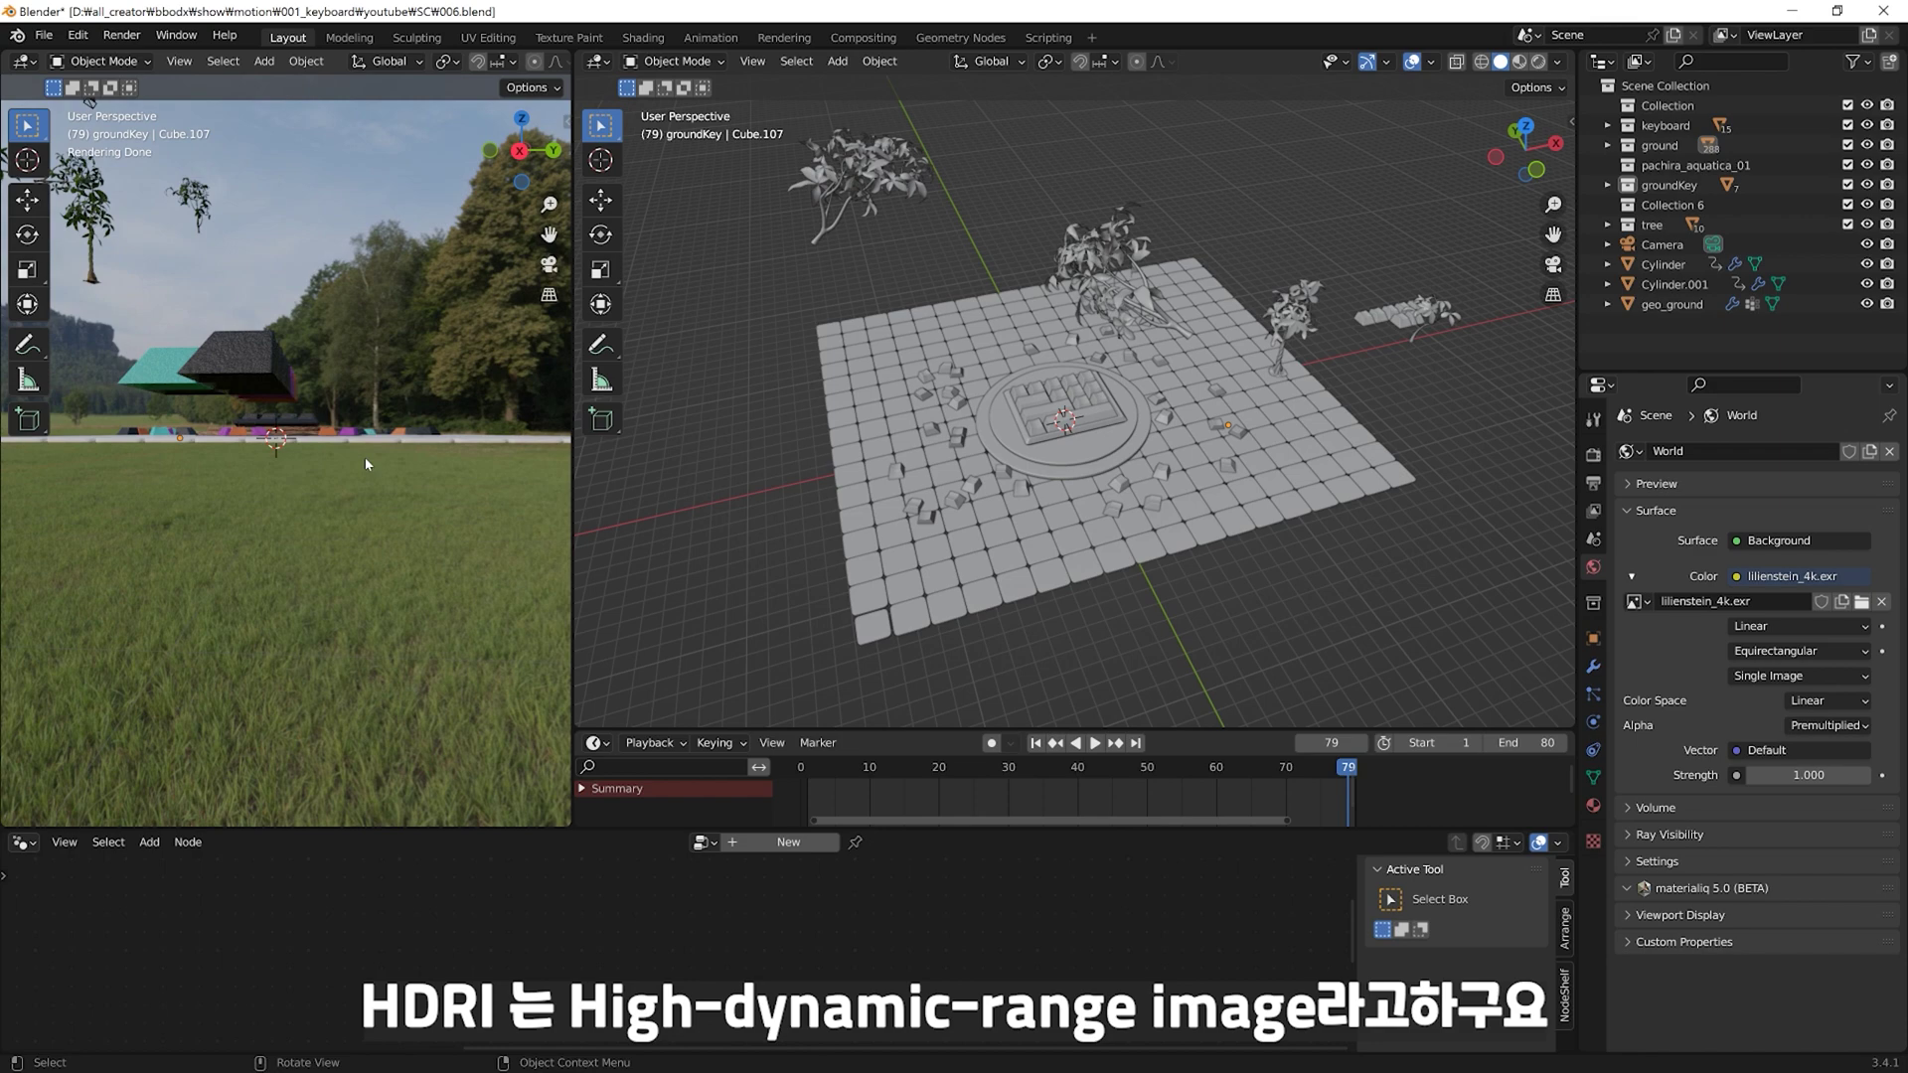
{"action": "mouse_move", "coordinate": [366, 464]}
{"action": "middle_mouse_down"}
{"action": "mouse_move", "coordinate": [409, 420]}
{"action": "mouse_move", "coordinate": [388, 389]}
{"action": "middle_mouse_up"}
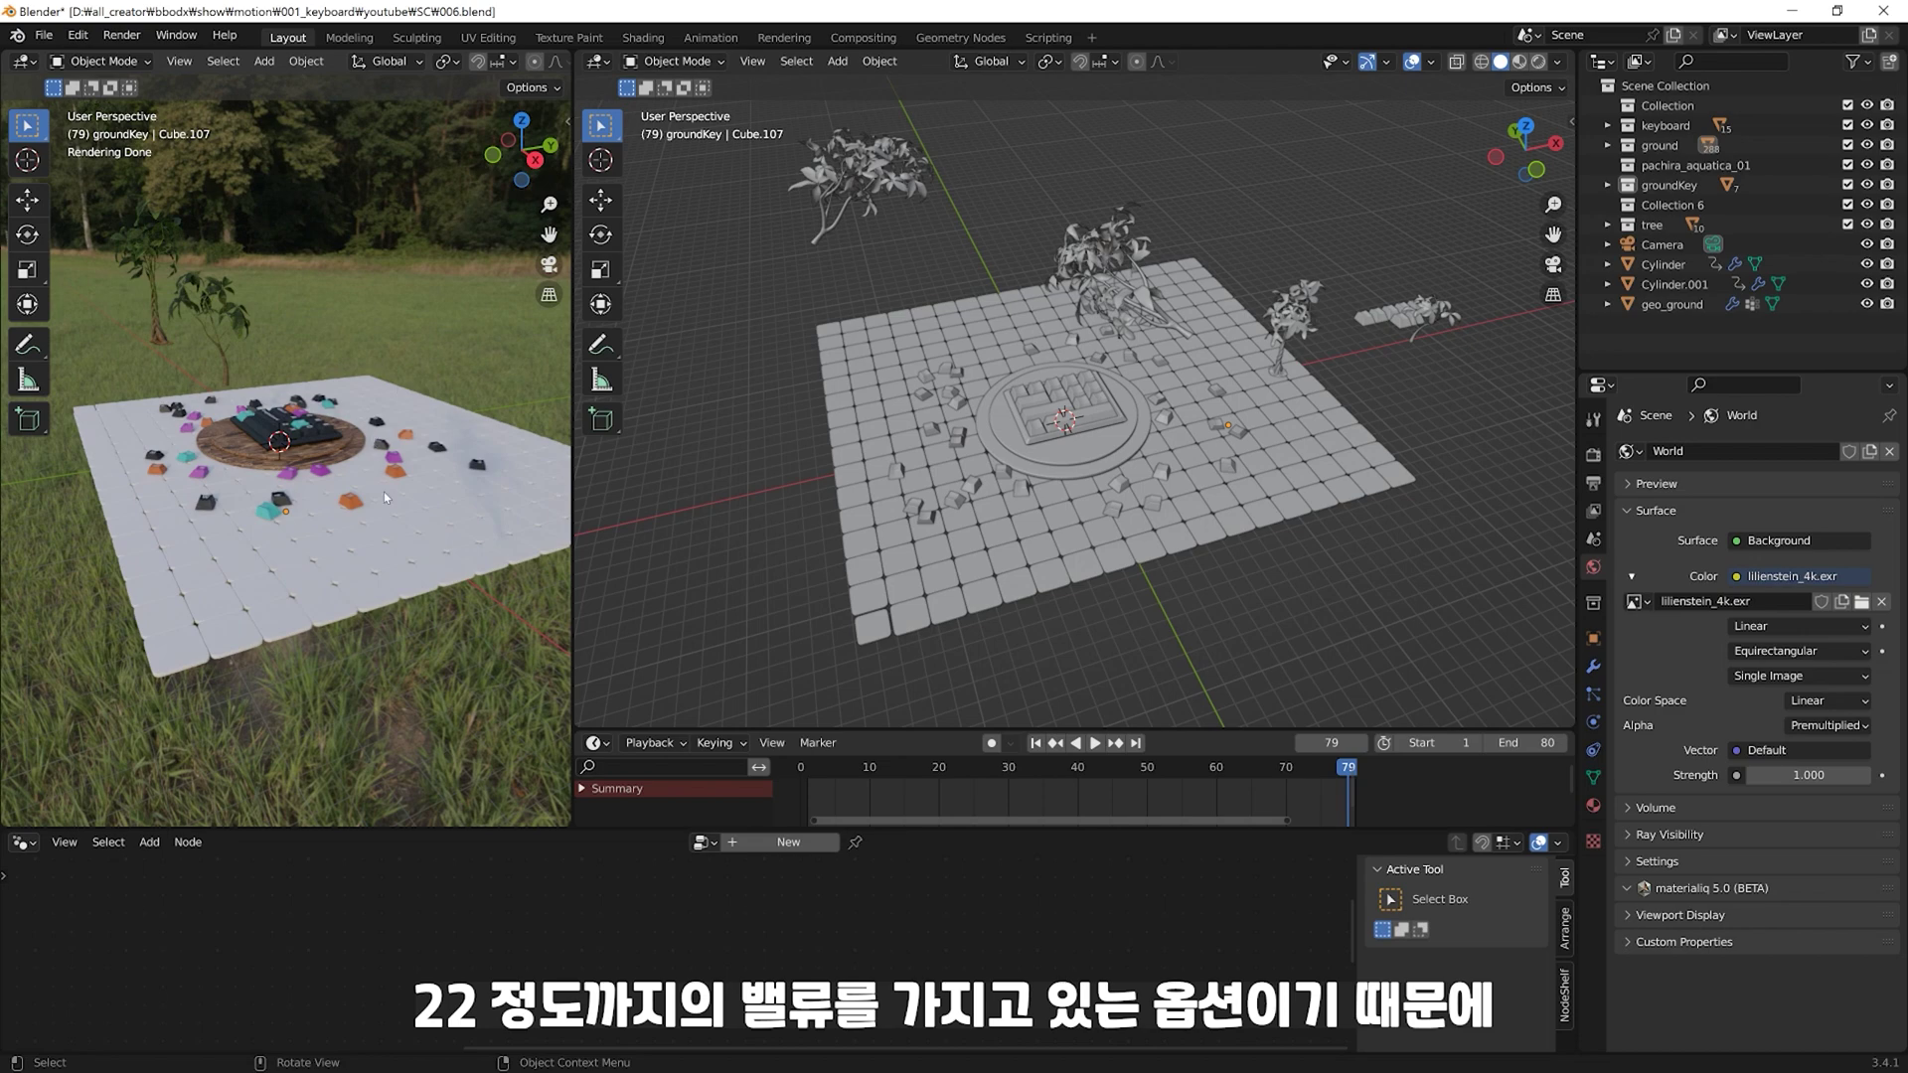
{"action": "mouse_move", "coordinate": [383, 492]}
{"action": "middle_mouse_down"}
{"action": "mouse_move", "coordinate": [330, 506]}
{"action": "mouse_move", "coordinate": [377, 323]}
{"action": "middle_mouse_up"}
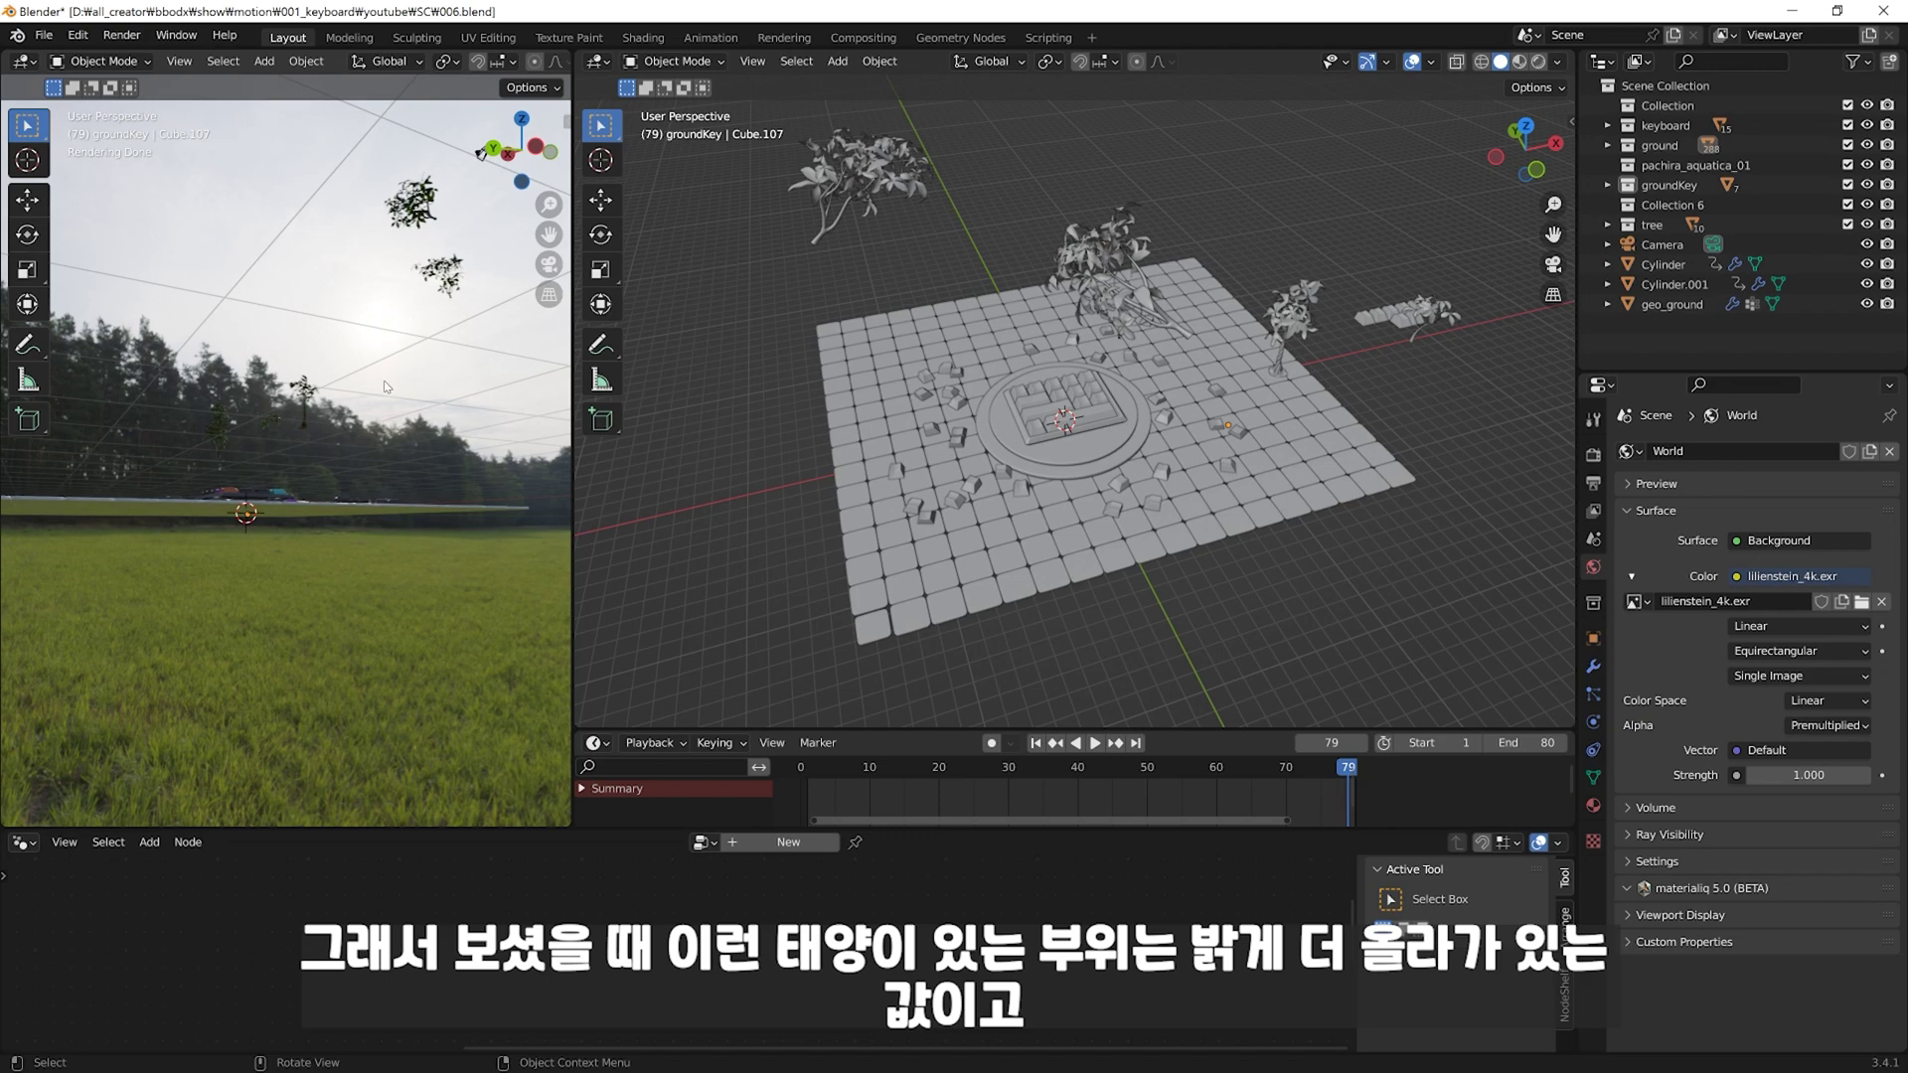
{"action": "middle_click_drag", "start_coordinate": [385, 386], "coordinate": [325, 299]}
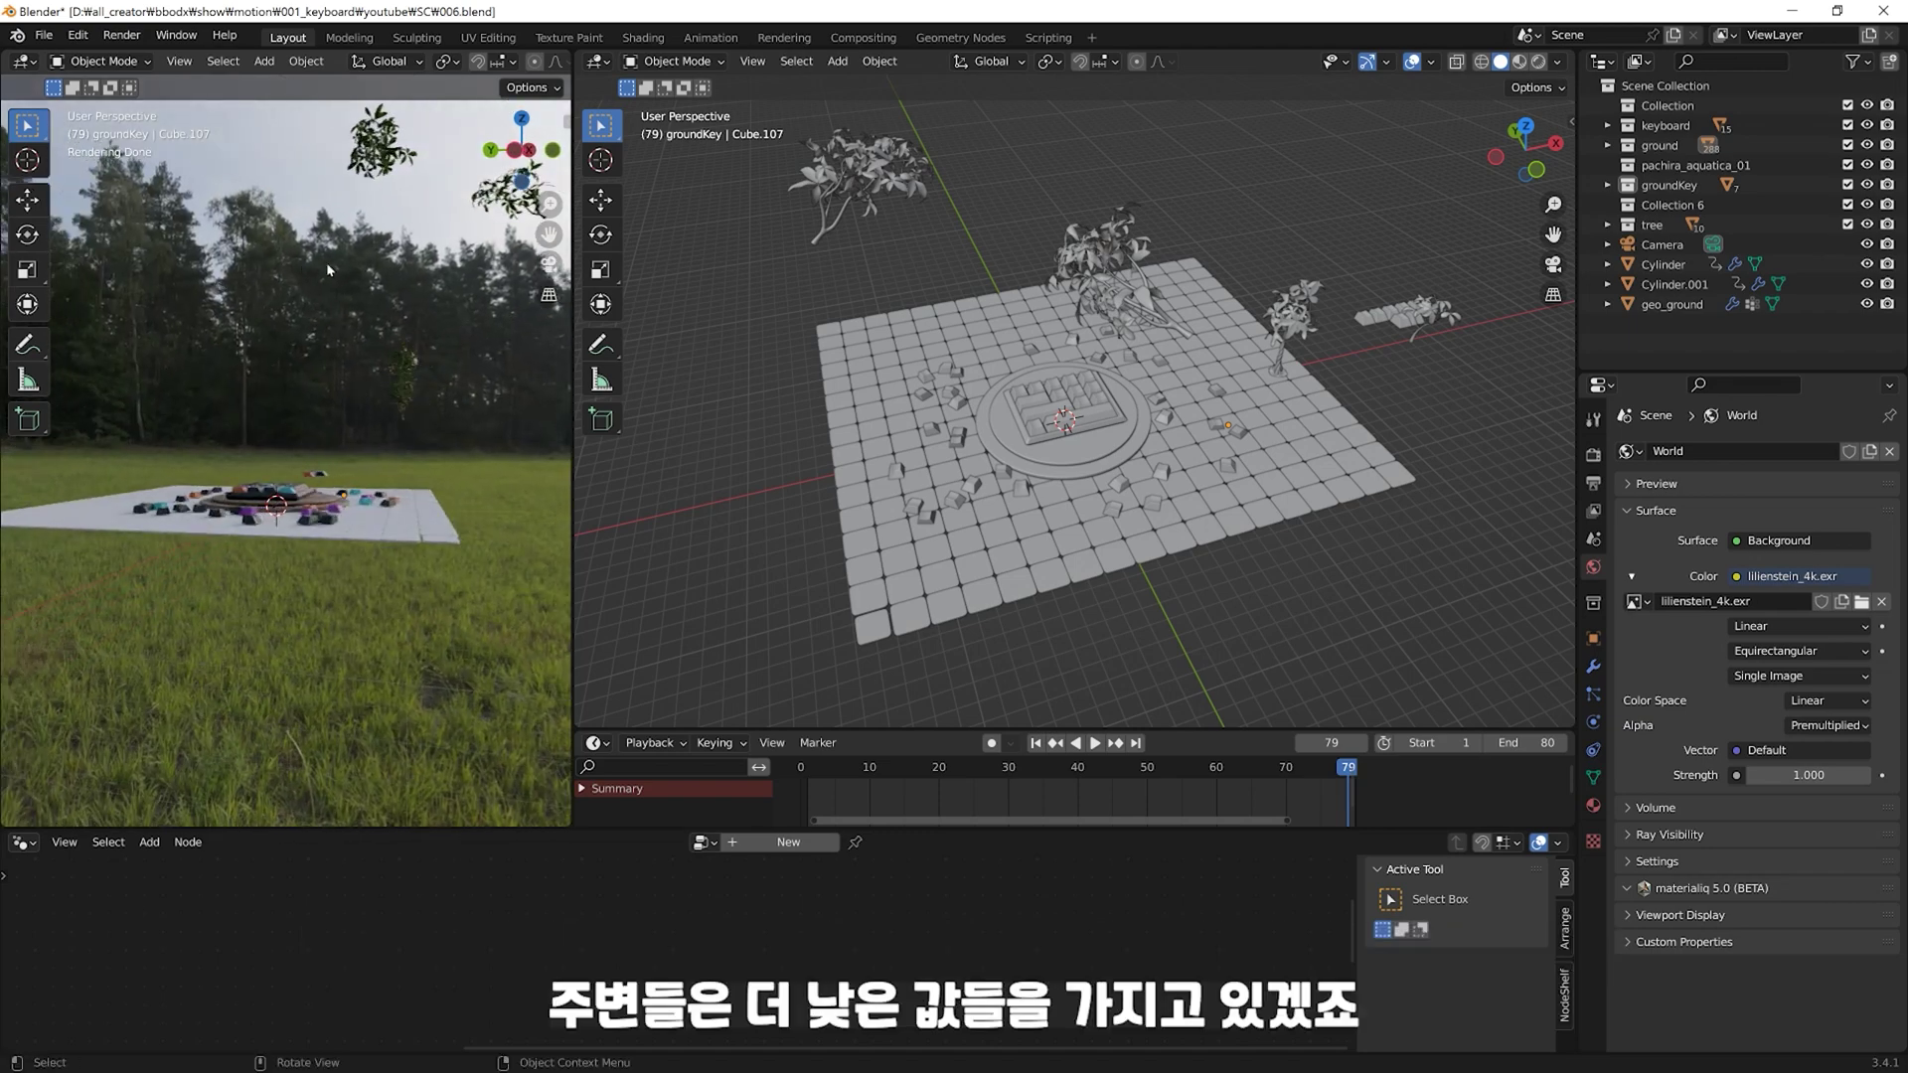
{"action": "middle_click_drag", "start_coordinate": [419, 454], "coordinate": [429, 464]}
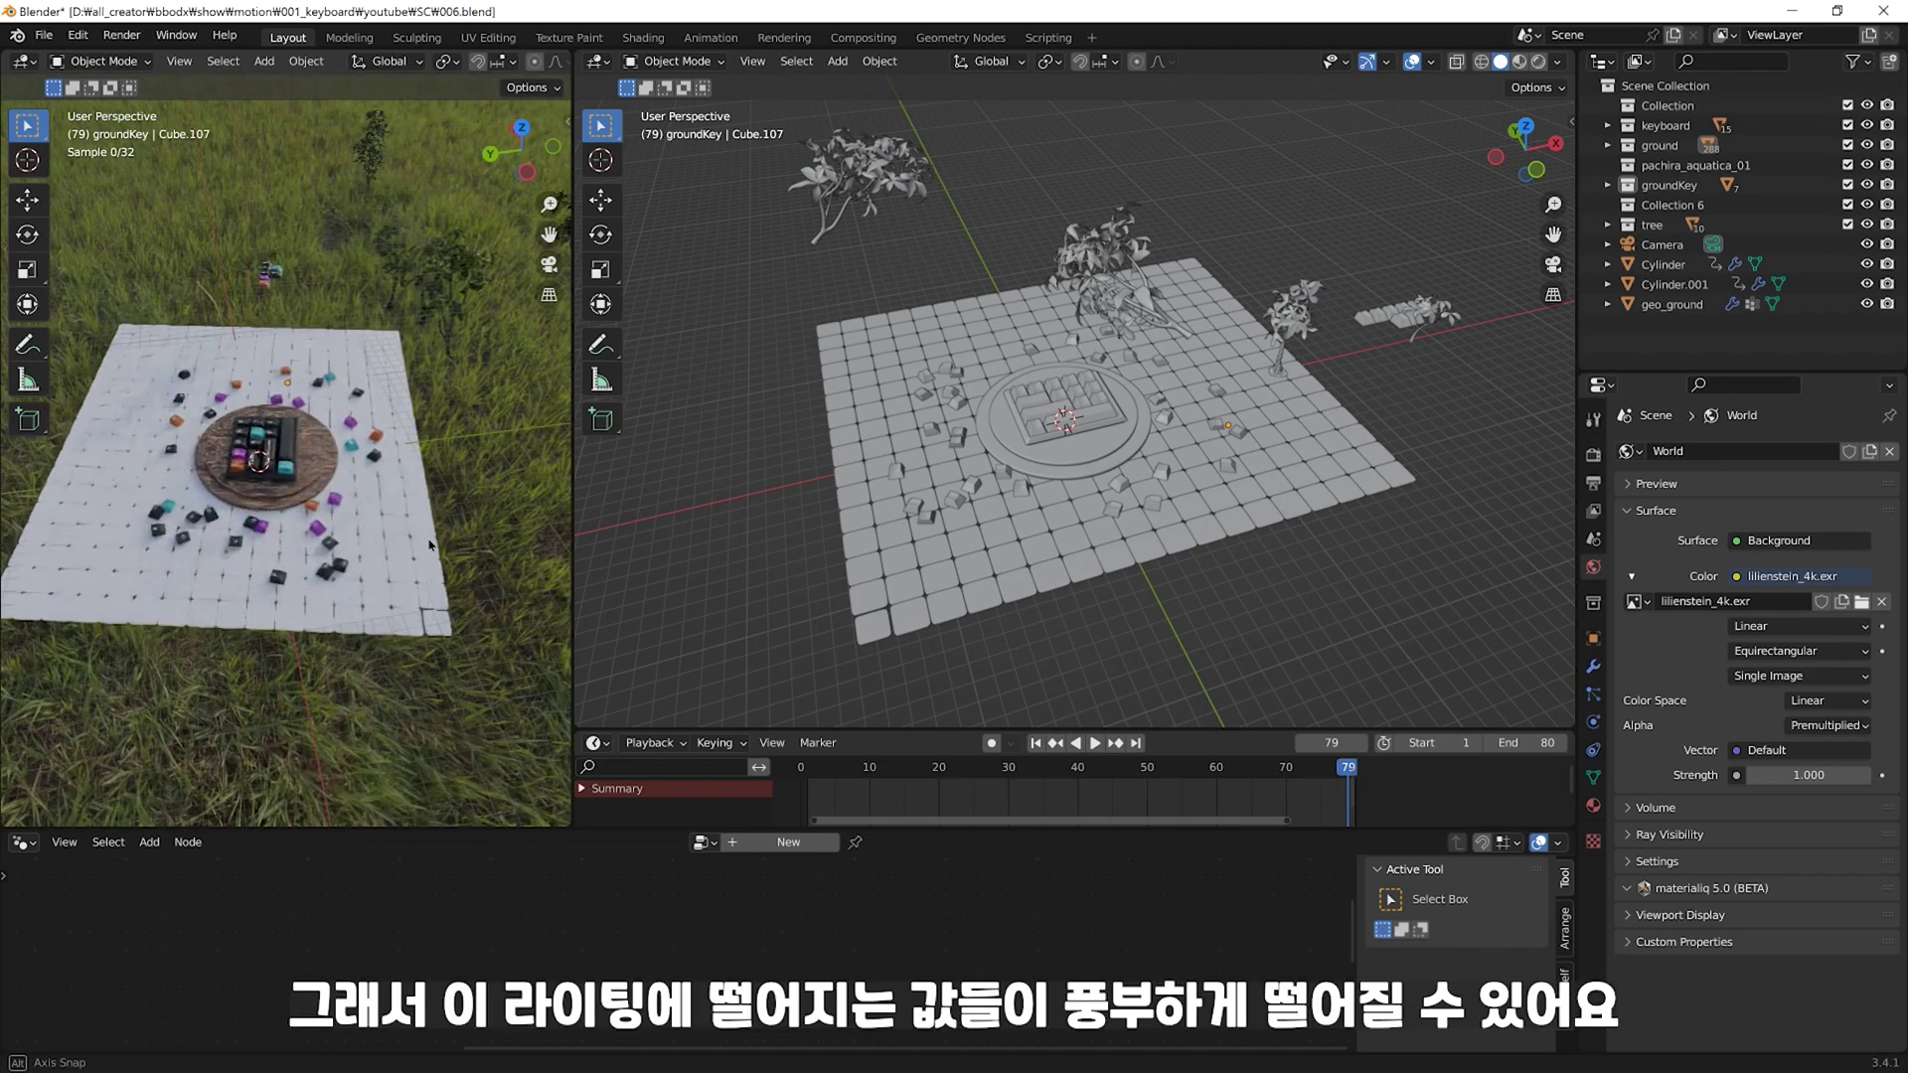
{"action": "scroll", "coordinate": [429, 465], "scroll_direction": "up", "scroll_amount": 3}
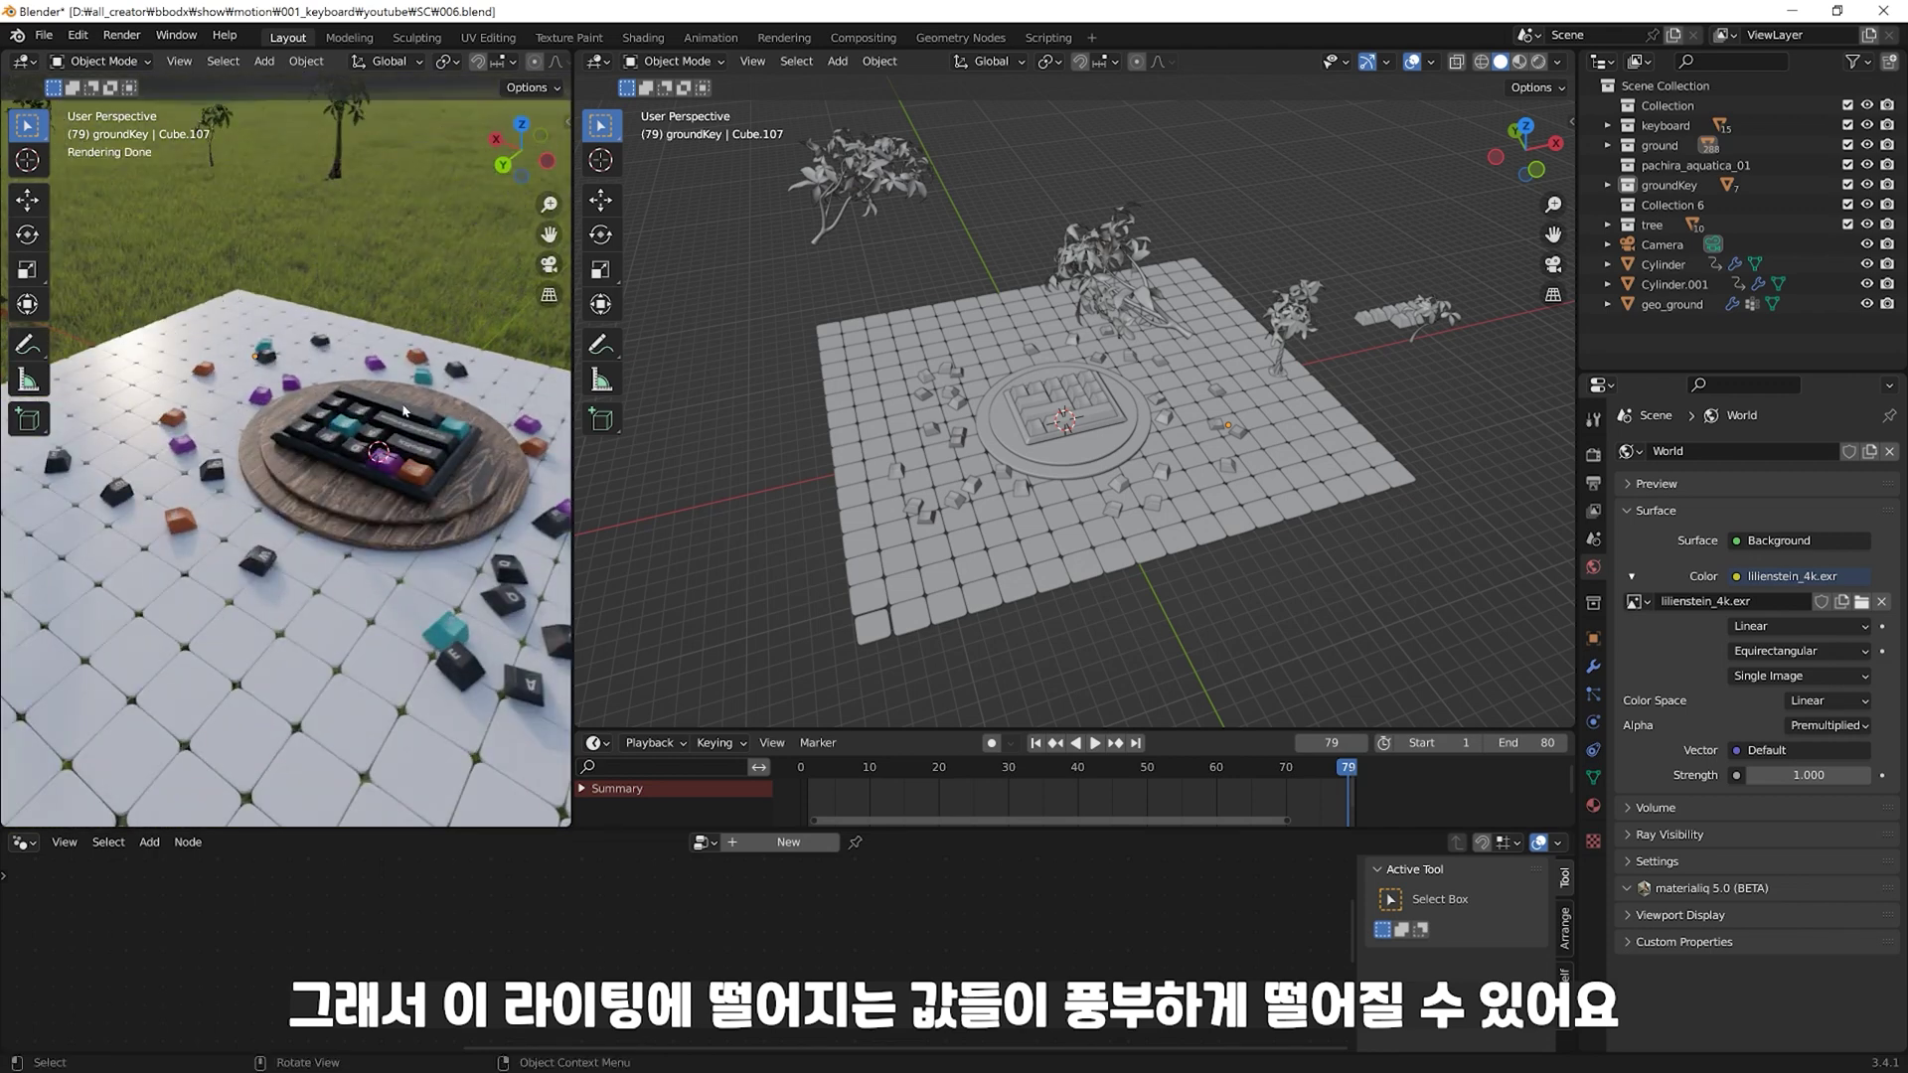
{"action": "mouse_move", "coordinate": [380, 569]}
{"action": "middle_mouse_down"}
{"action": "mouse_move", "coordinate": [349, 597]}
{"action": "mouse_move", "coordinate": [394, 637]}
{"action": "mouse_move", "coordinate": [359, 689]}
{"action": "mouse_move", "coordinate": [391, 733]}
{"action": "mouse_move", "coordinate": [399, 682]}
{"action": "middle_mouse_up"}
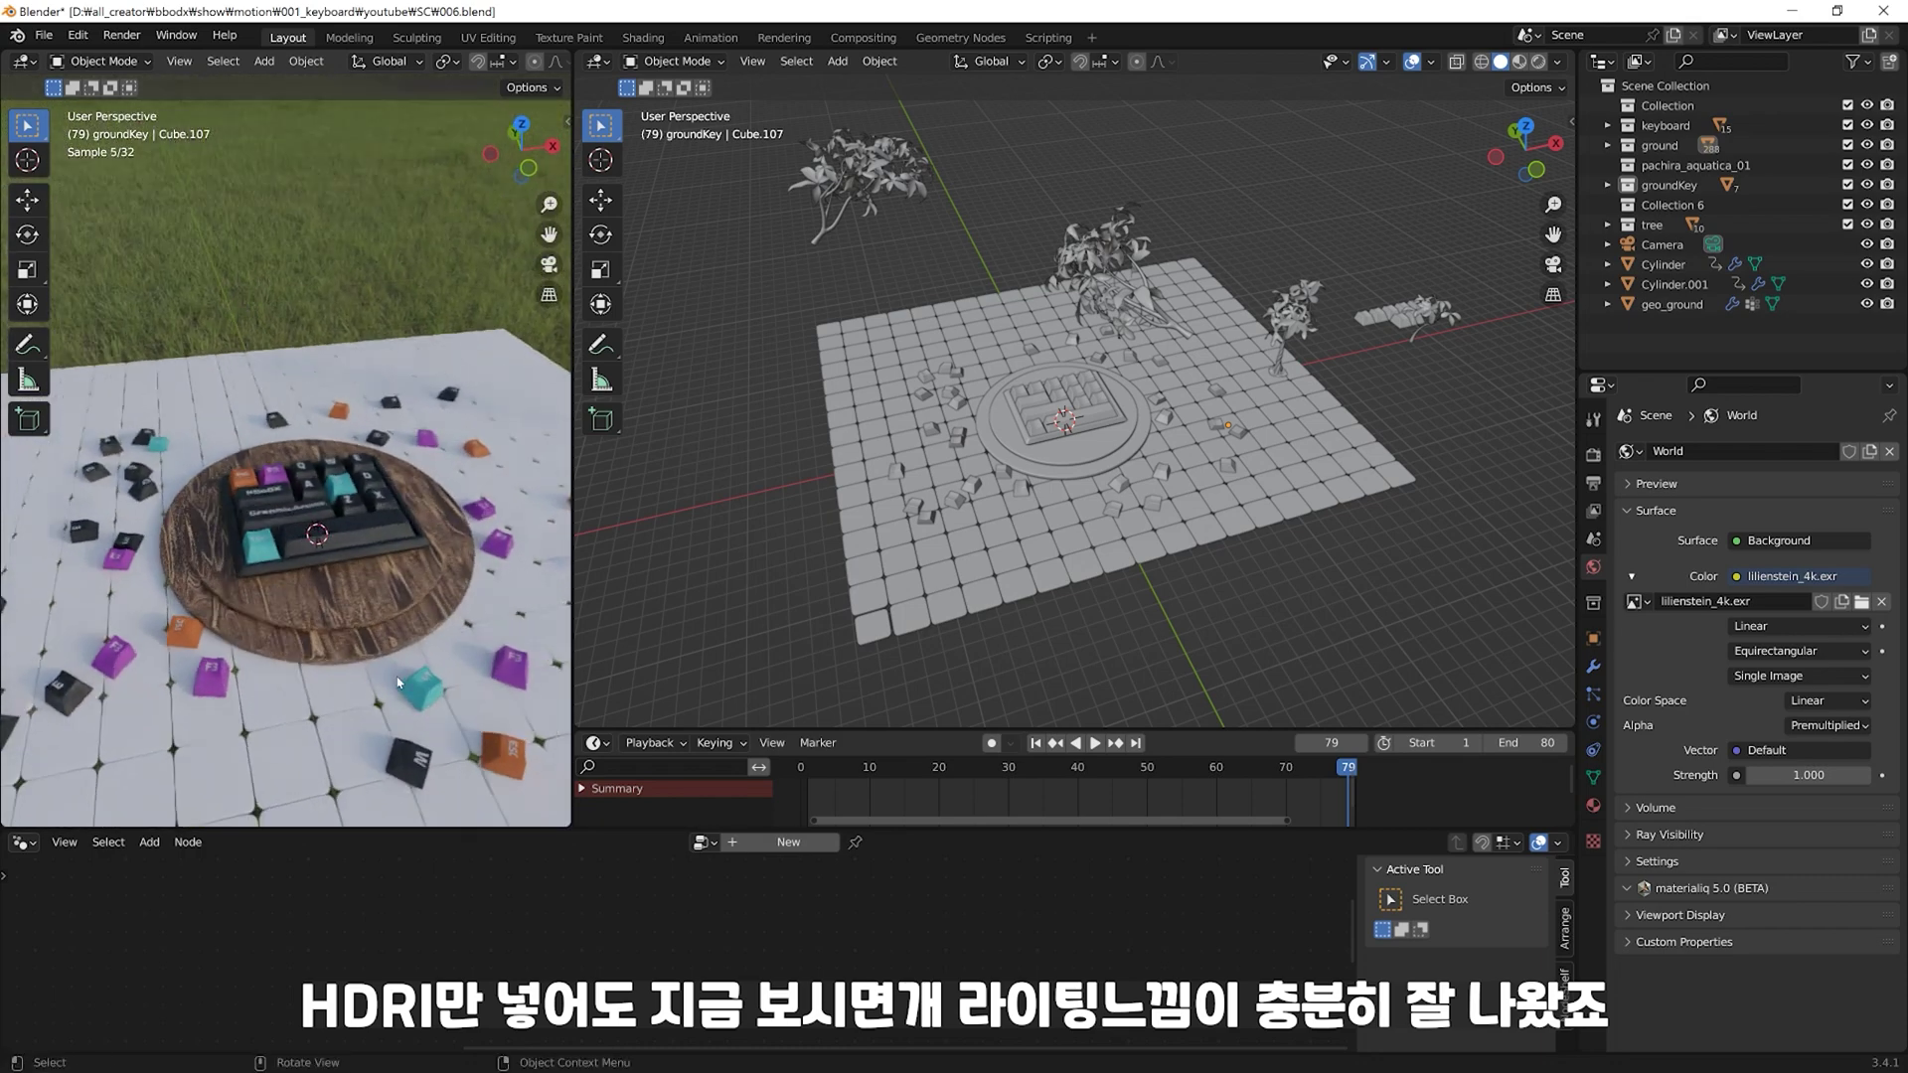
{"action": "middle_click_drag", "start_coordinate": [405, 658], "coordinate": [410, 552]}
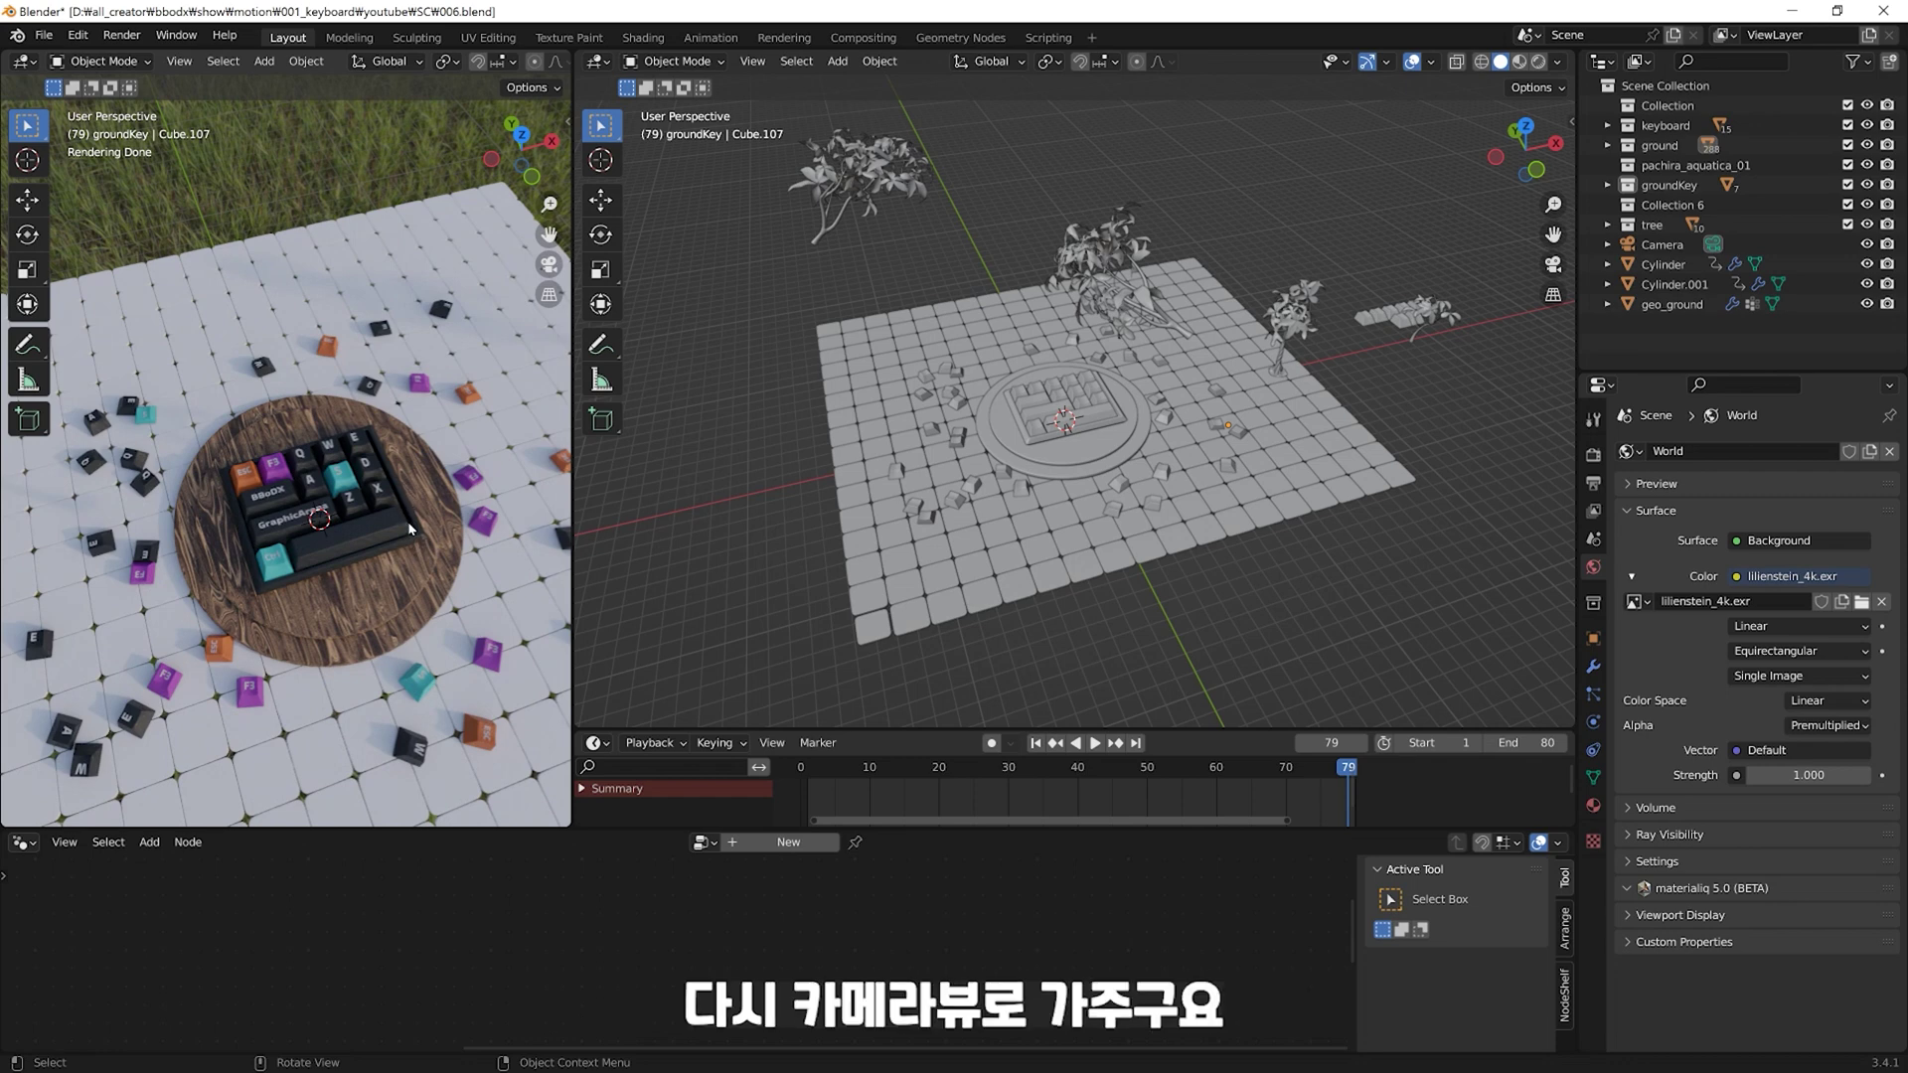
Step: Return the left view to the camera and turn the enlarged bottom area into a Shader Editor
{"action": "key", "text": "KP_0"}
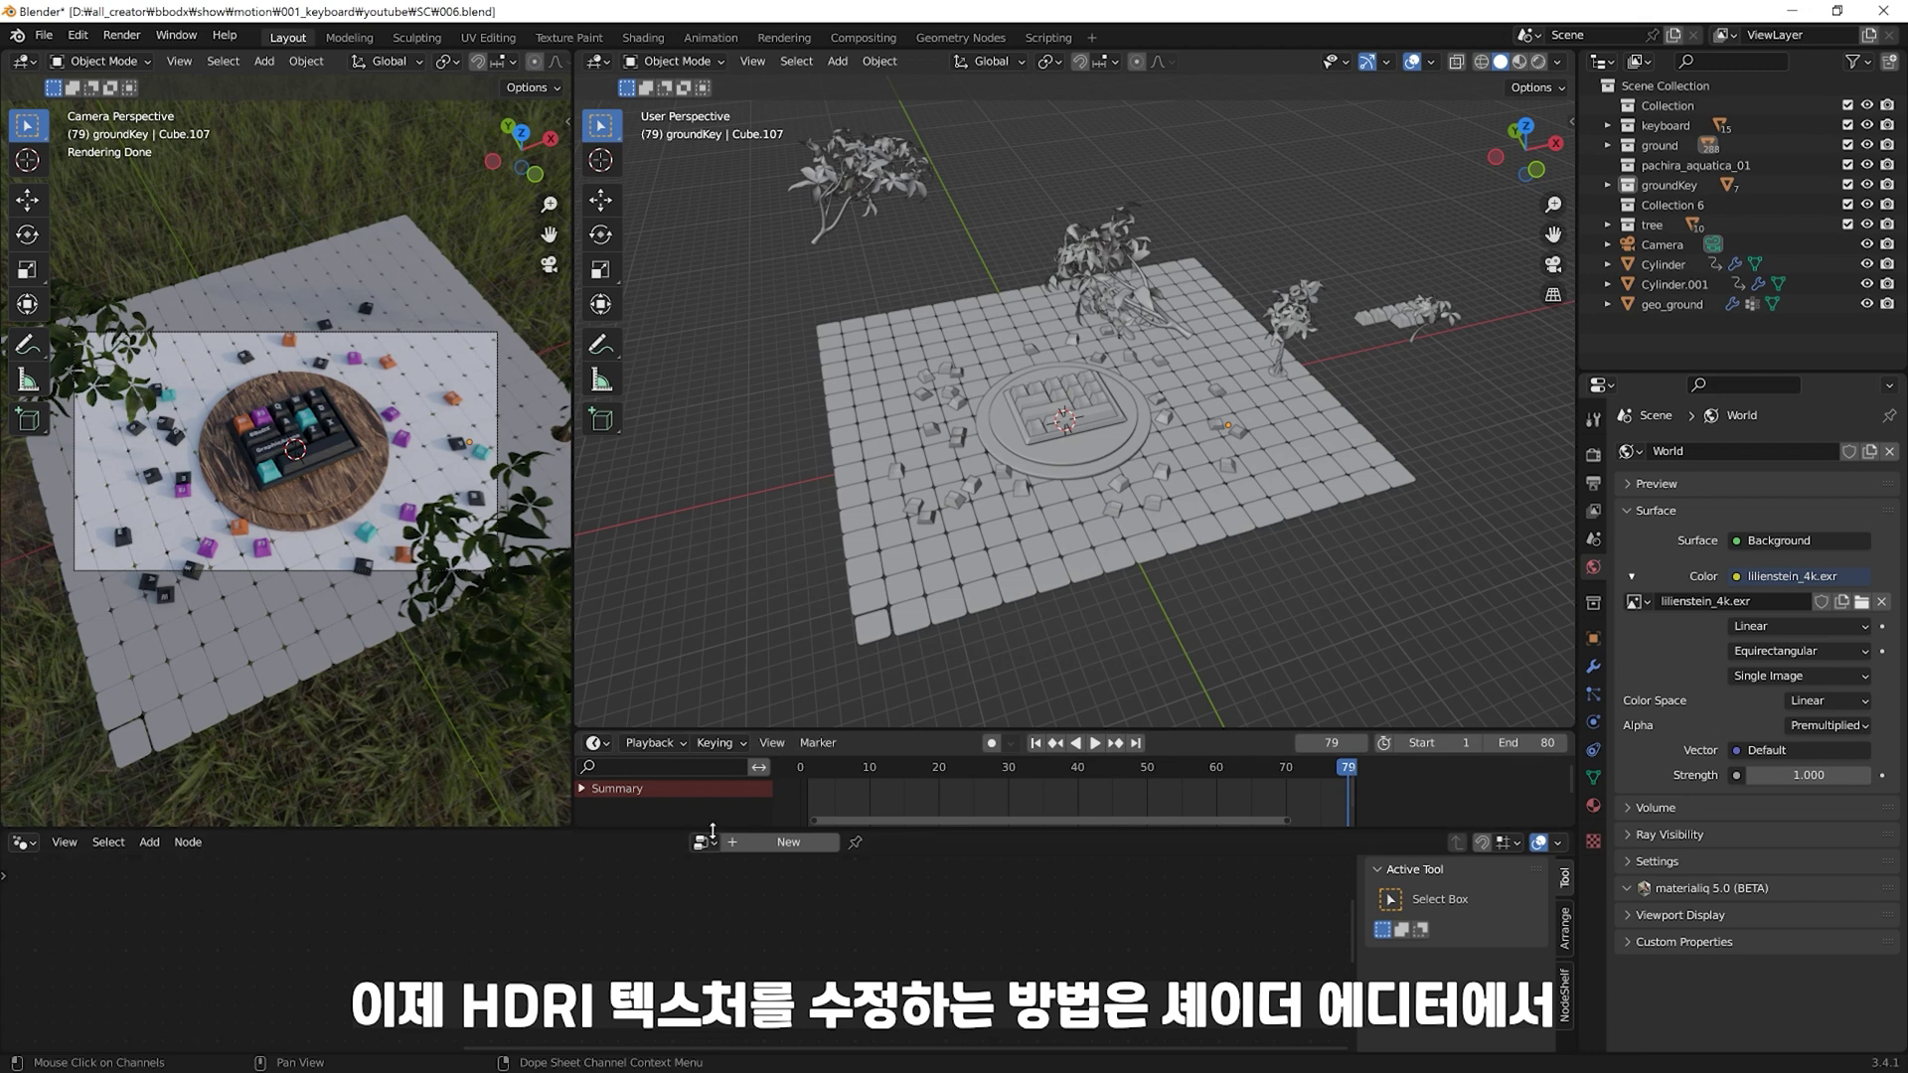
{"action": "left_click_drag", "start_coordinate": [712, 831], "coordinate": [713, 779]}
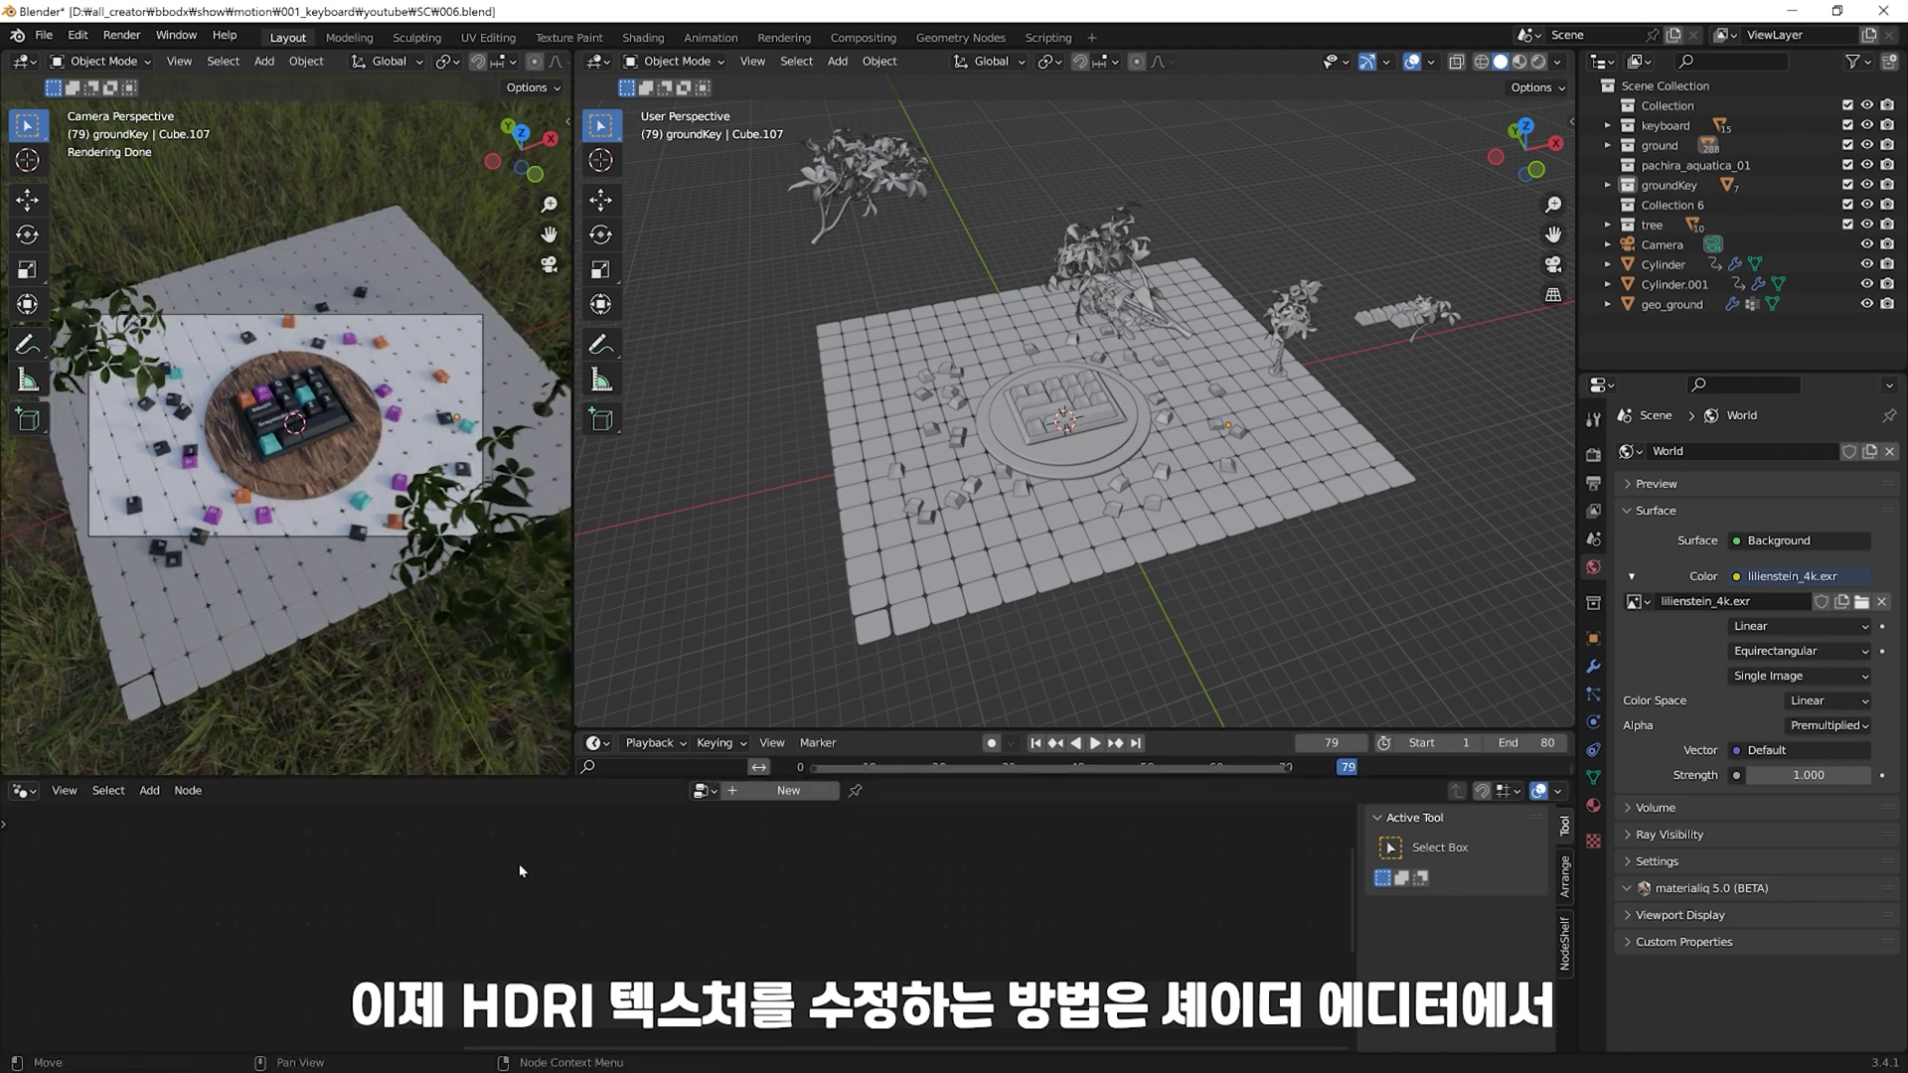
{"action": "key", "text": "shift+F3"}
Step: Switch the bottom Shader Editor to the World node tree showing the environment image node
{"action": "mouse_move", "coordinate": [490, 882]}
{"action": "middle_mouse_down", "text": "ctrl"}
{"action": "mouse_move", "coordinate": [759, 911]}
{"action": "mouse_move", "coordinate": [755, 962]}
{"action": "mouse_move", "coordinate": [843, 918]}
{"action": "mouse_move", "coordinate": [860, 968]}
{"action": "middle_mouse_up", "text": "ctrl"}
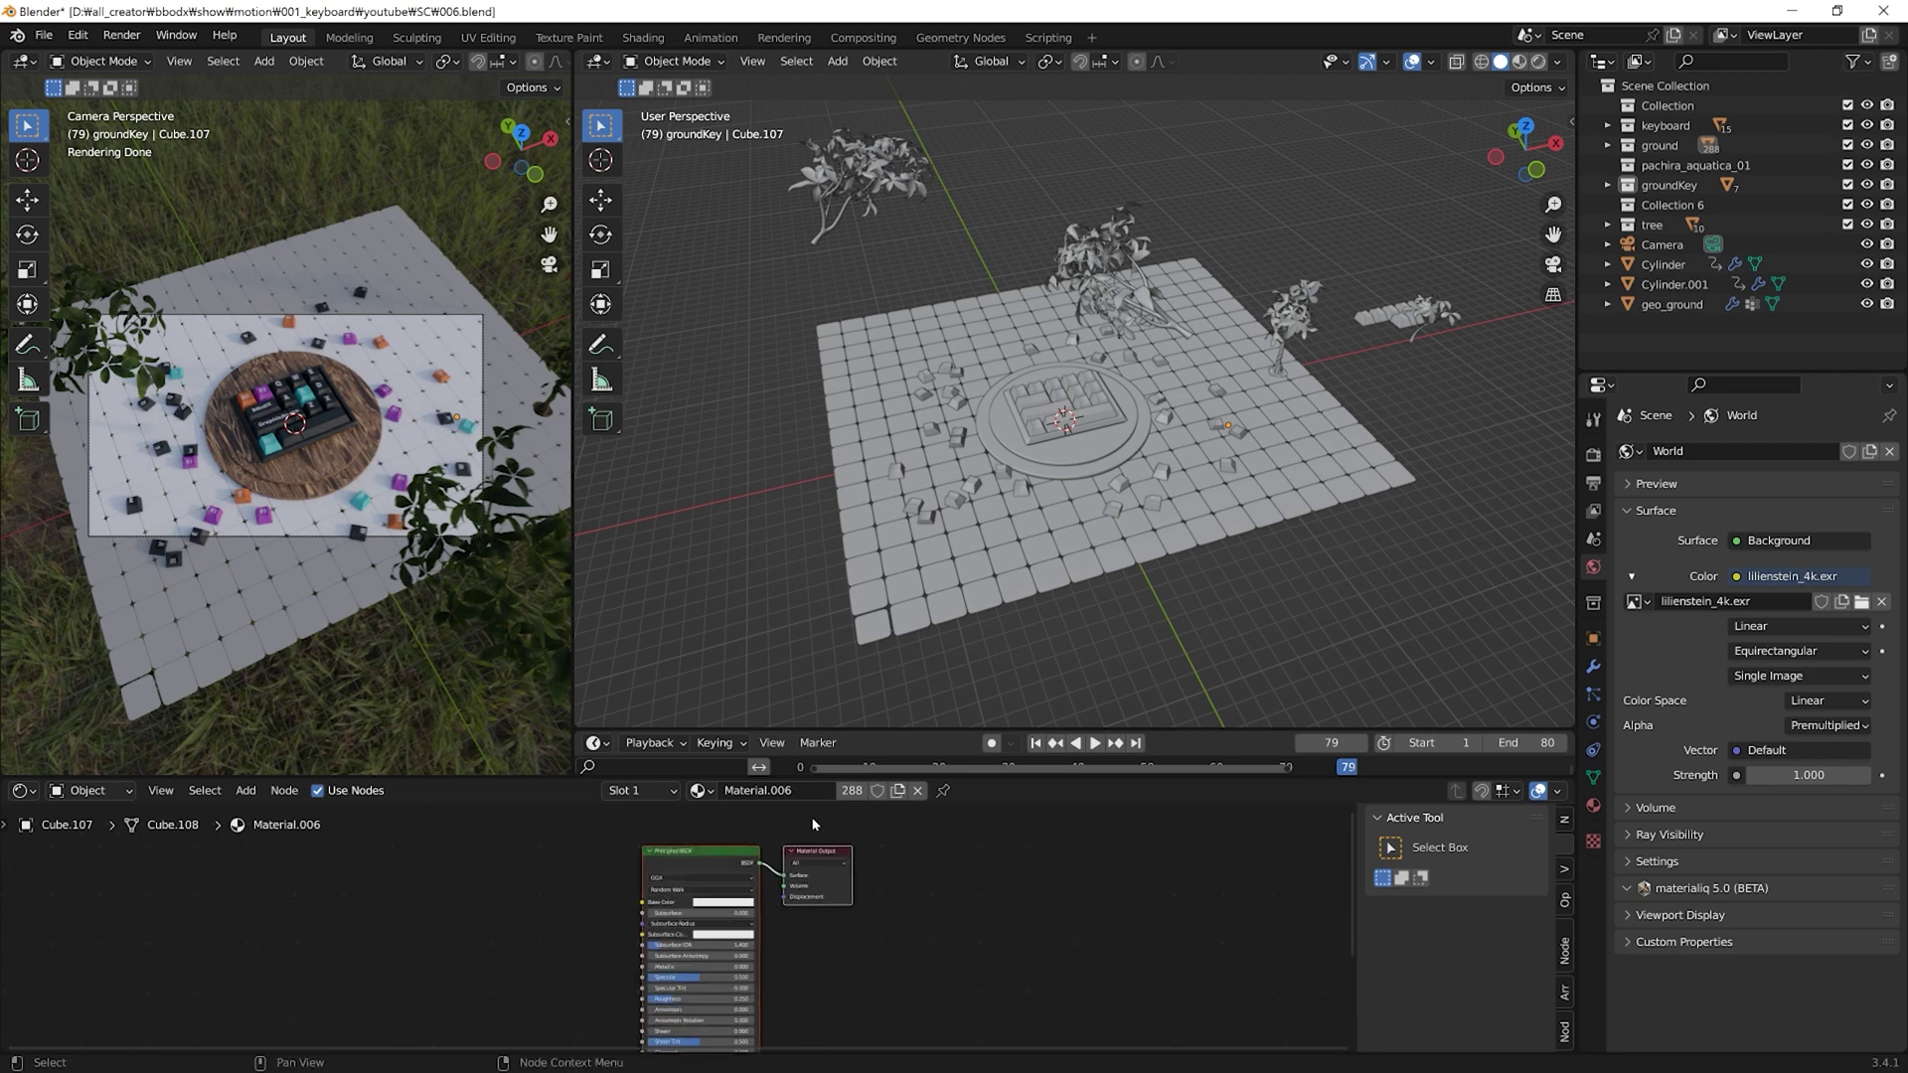
{"action": "left_click", "coordinate": [90, 792]}
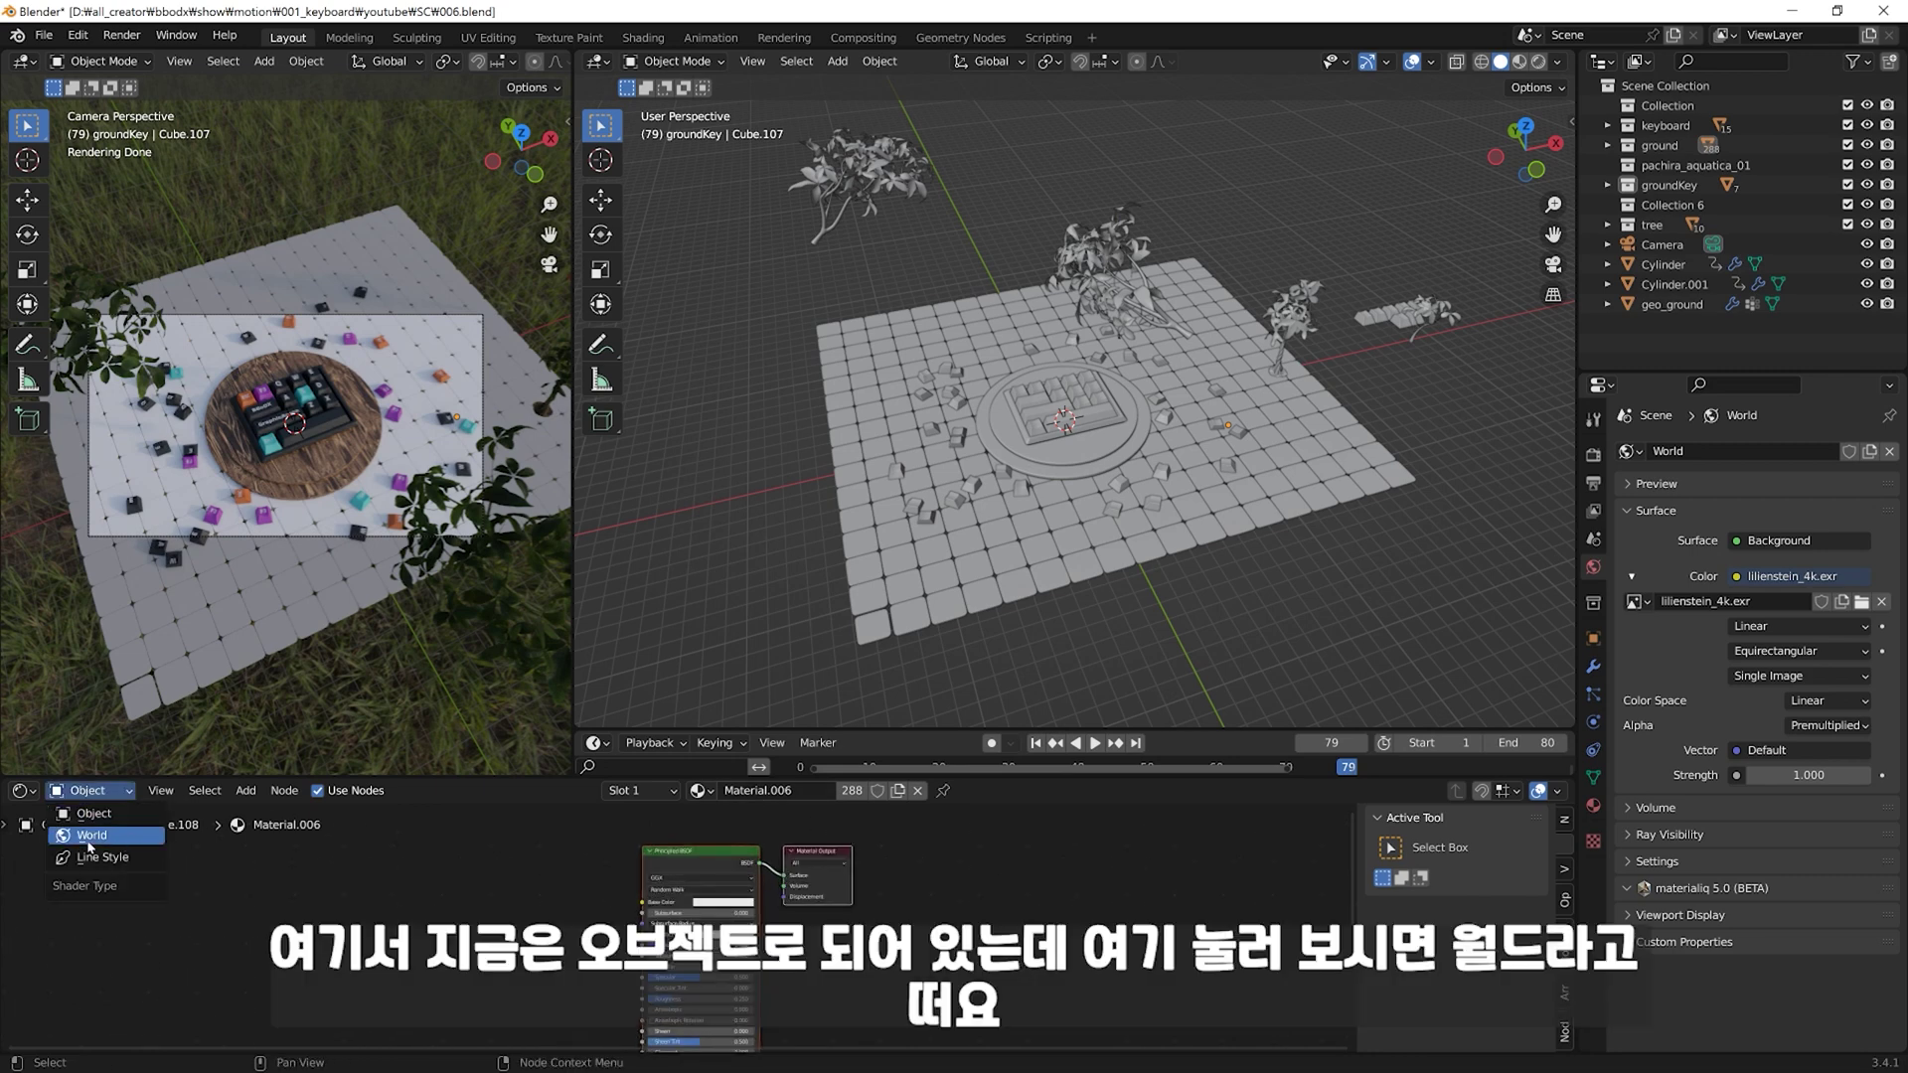
{"action": "left_click", "coordinate": [90, 840]}
{"action": "scroll", "coordinate": [686, 942], "scroll_direction": "up", "scroll_amount": 1}
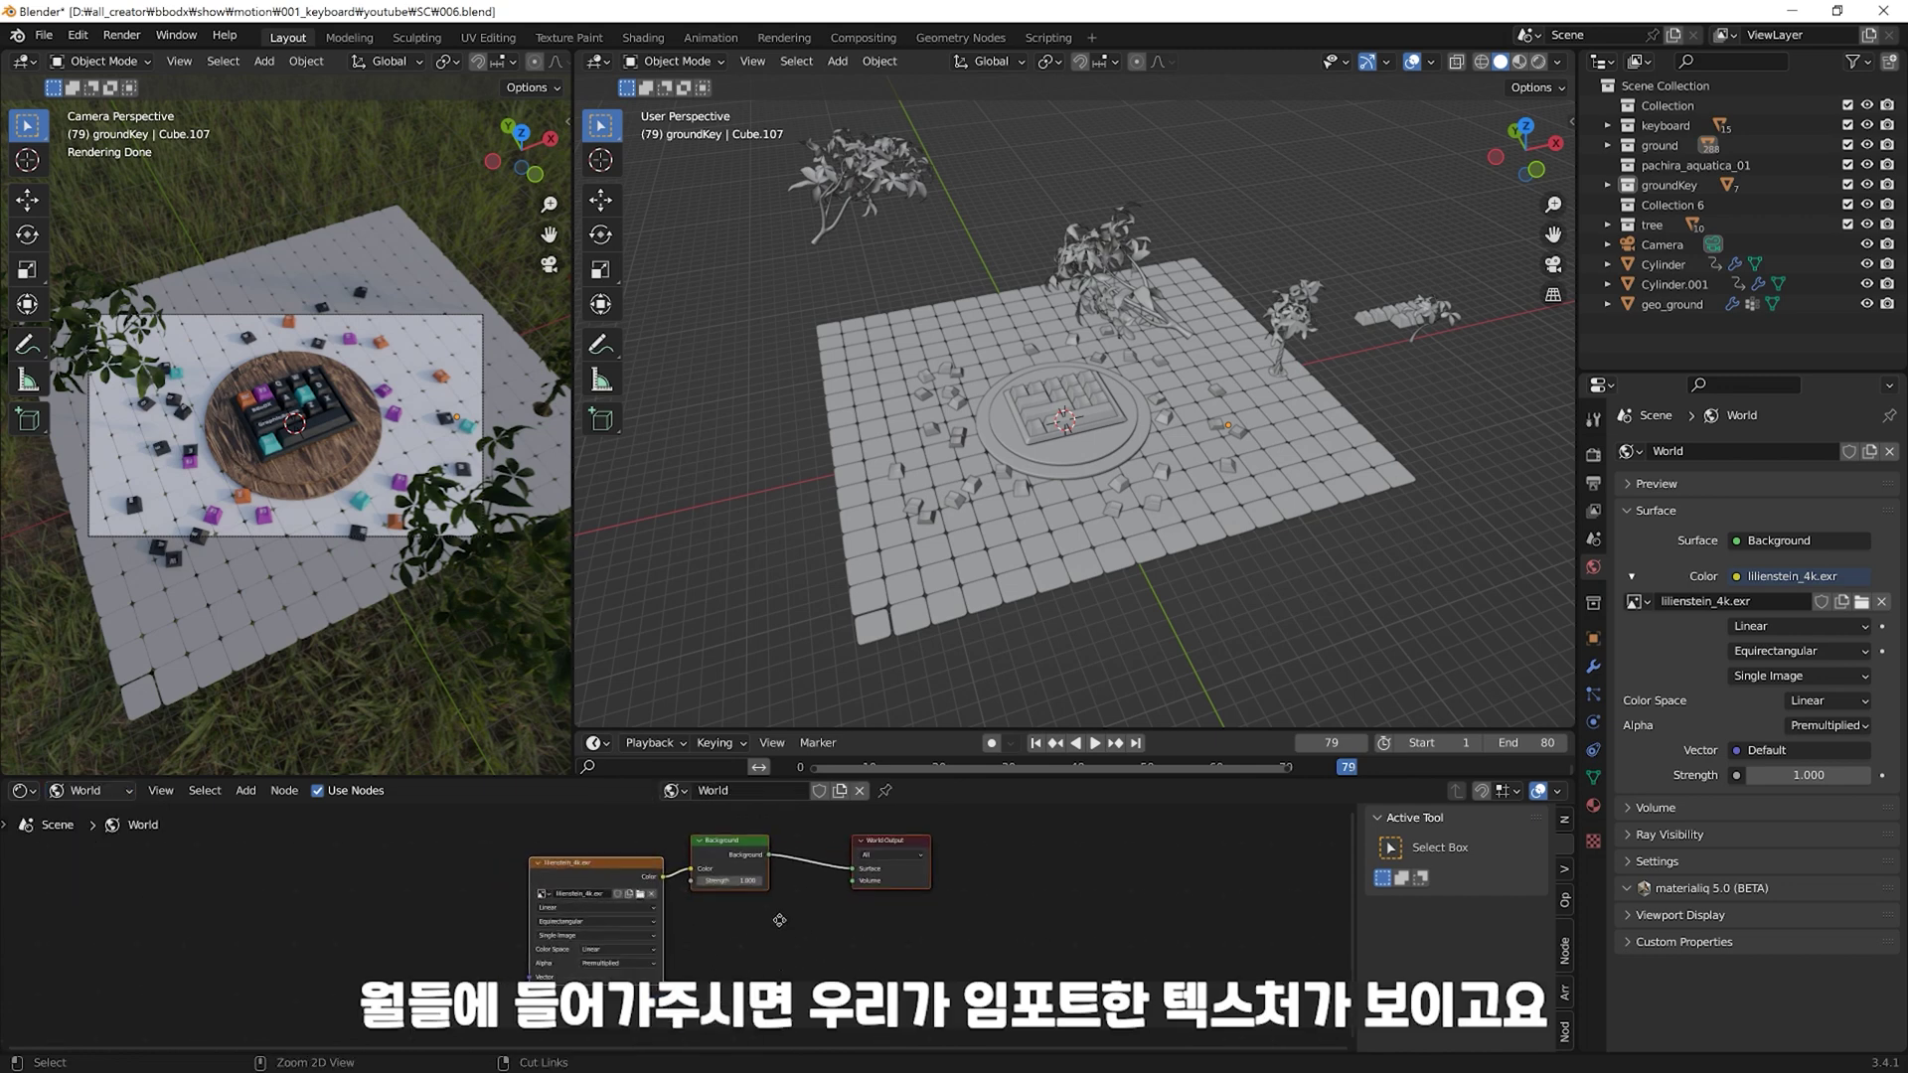
{"action": "scroll", "coordinate": [666, 924], "scroll_direction": "up", "scroll_amount": 1}
{"action": "scroll", "coordinate": [646, 895], "scroll_direction": "up", "scroll_amount": 1}
{"action": "left_click_drag", "start_coordinate": [637, 881], "coordinate": [629, 878]}
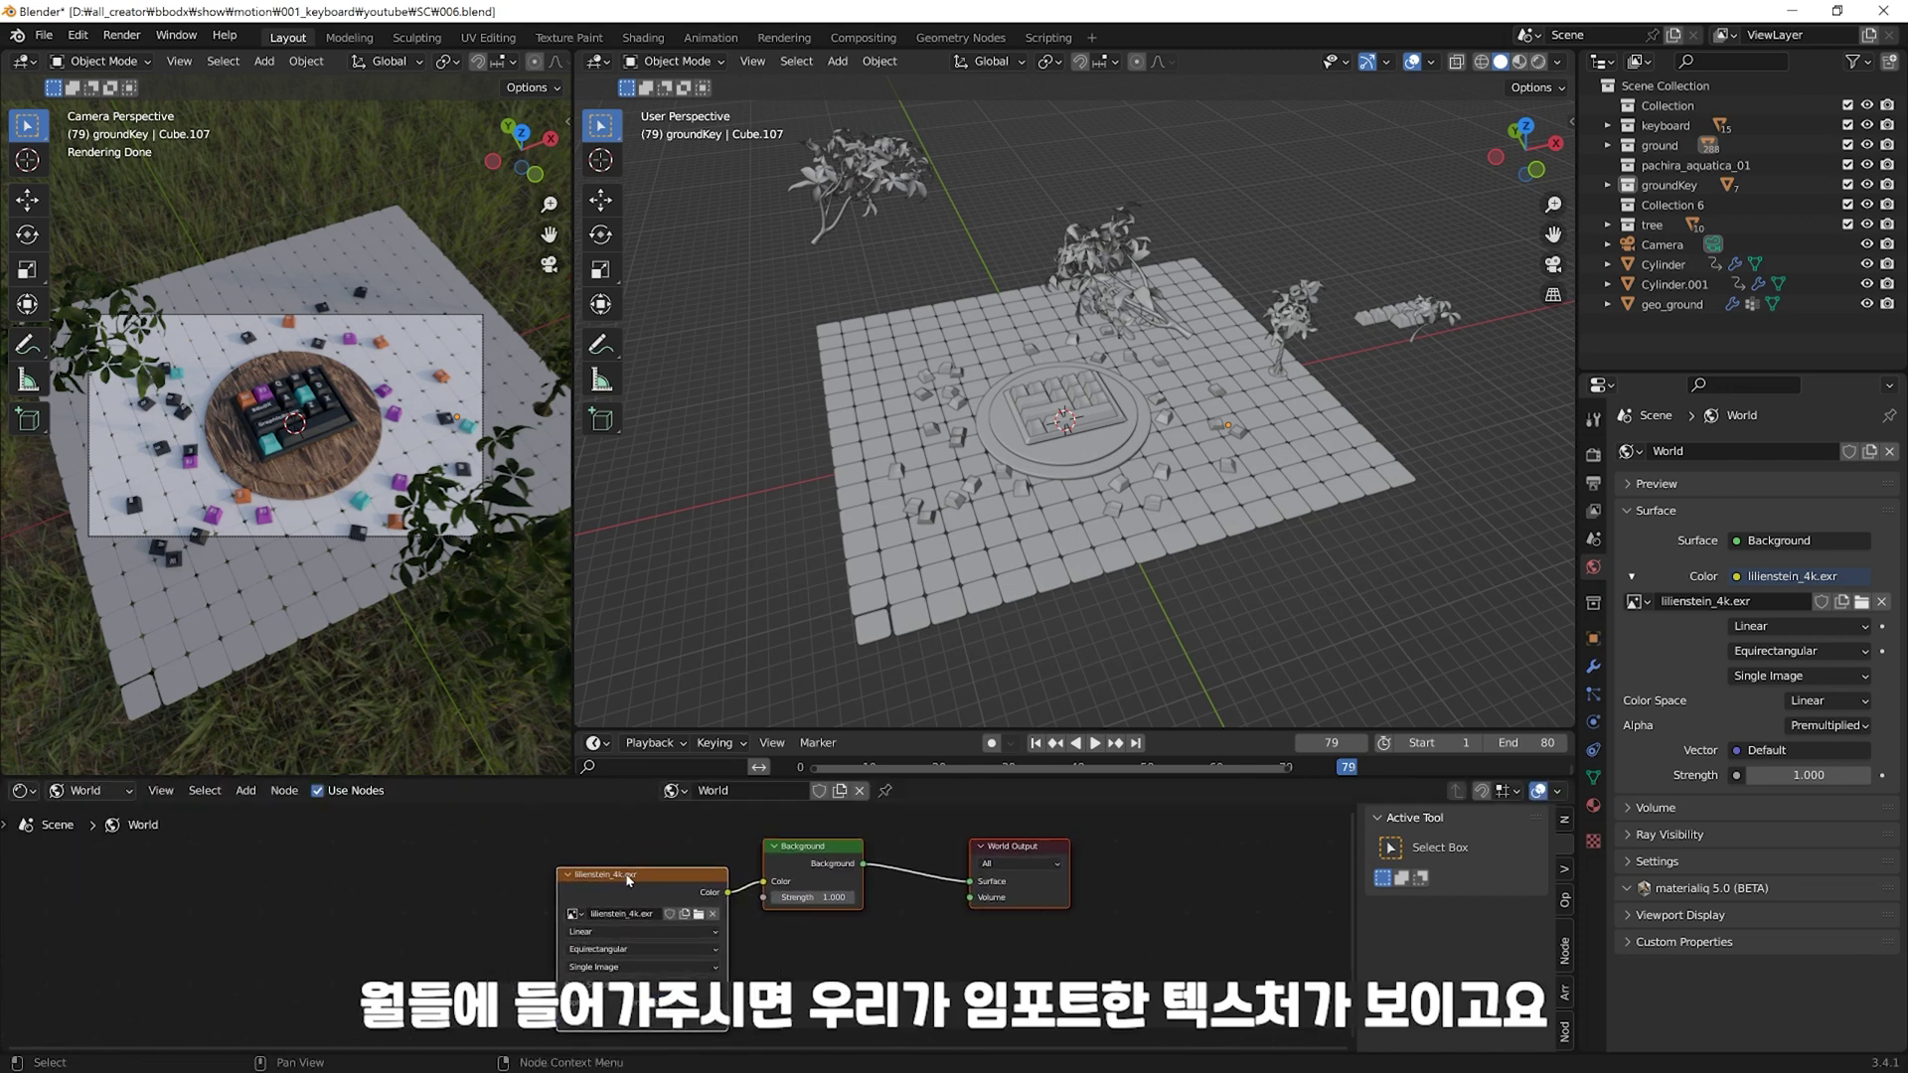
Step: Add Texture Coordinate and Mapping nodes to the HDRI and set Mapping Rotation Z to 197°
{"action": "key", "text": "ctrl+t"}
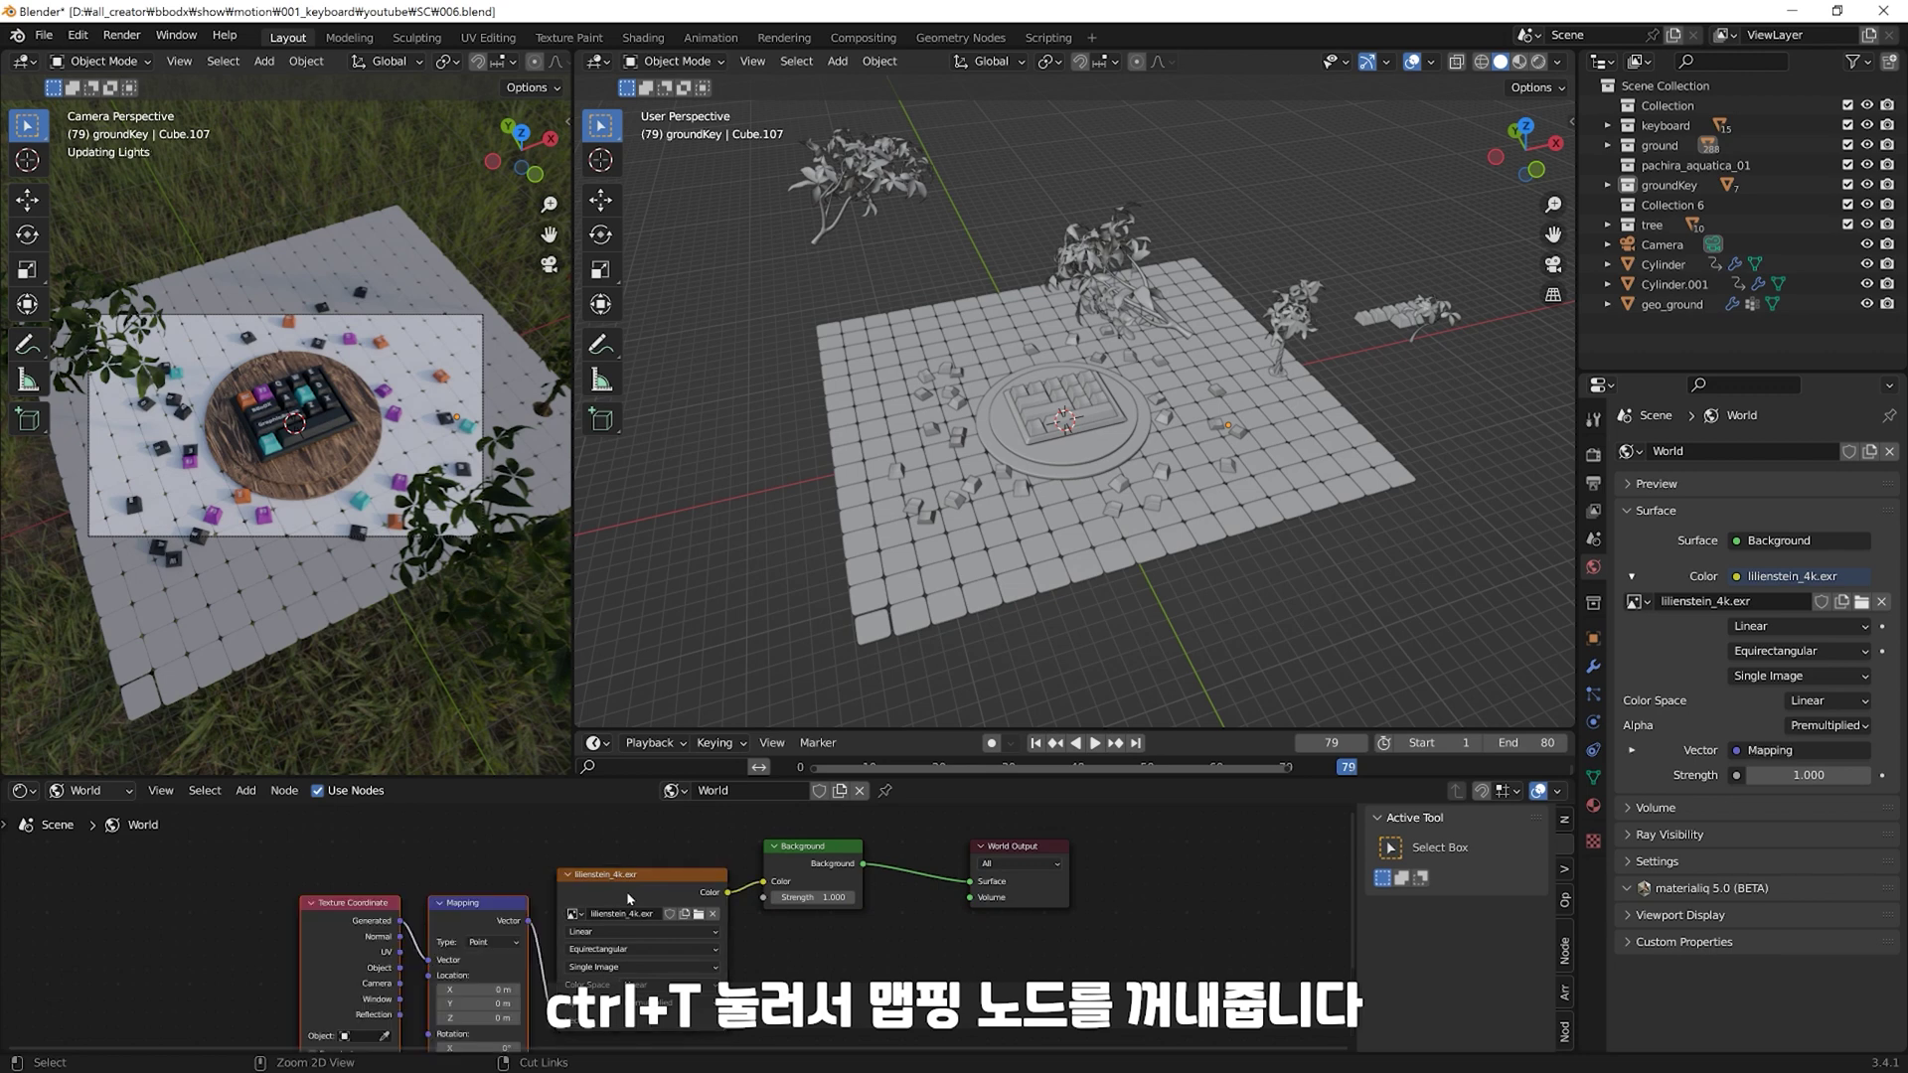
{"action": "middle_click_drag", "start_coordinate": [477, 918], "coordinate": [501, 833]}
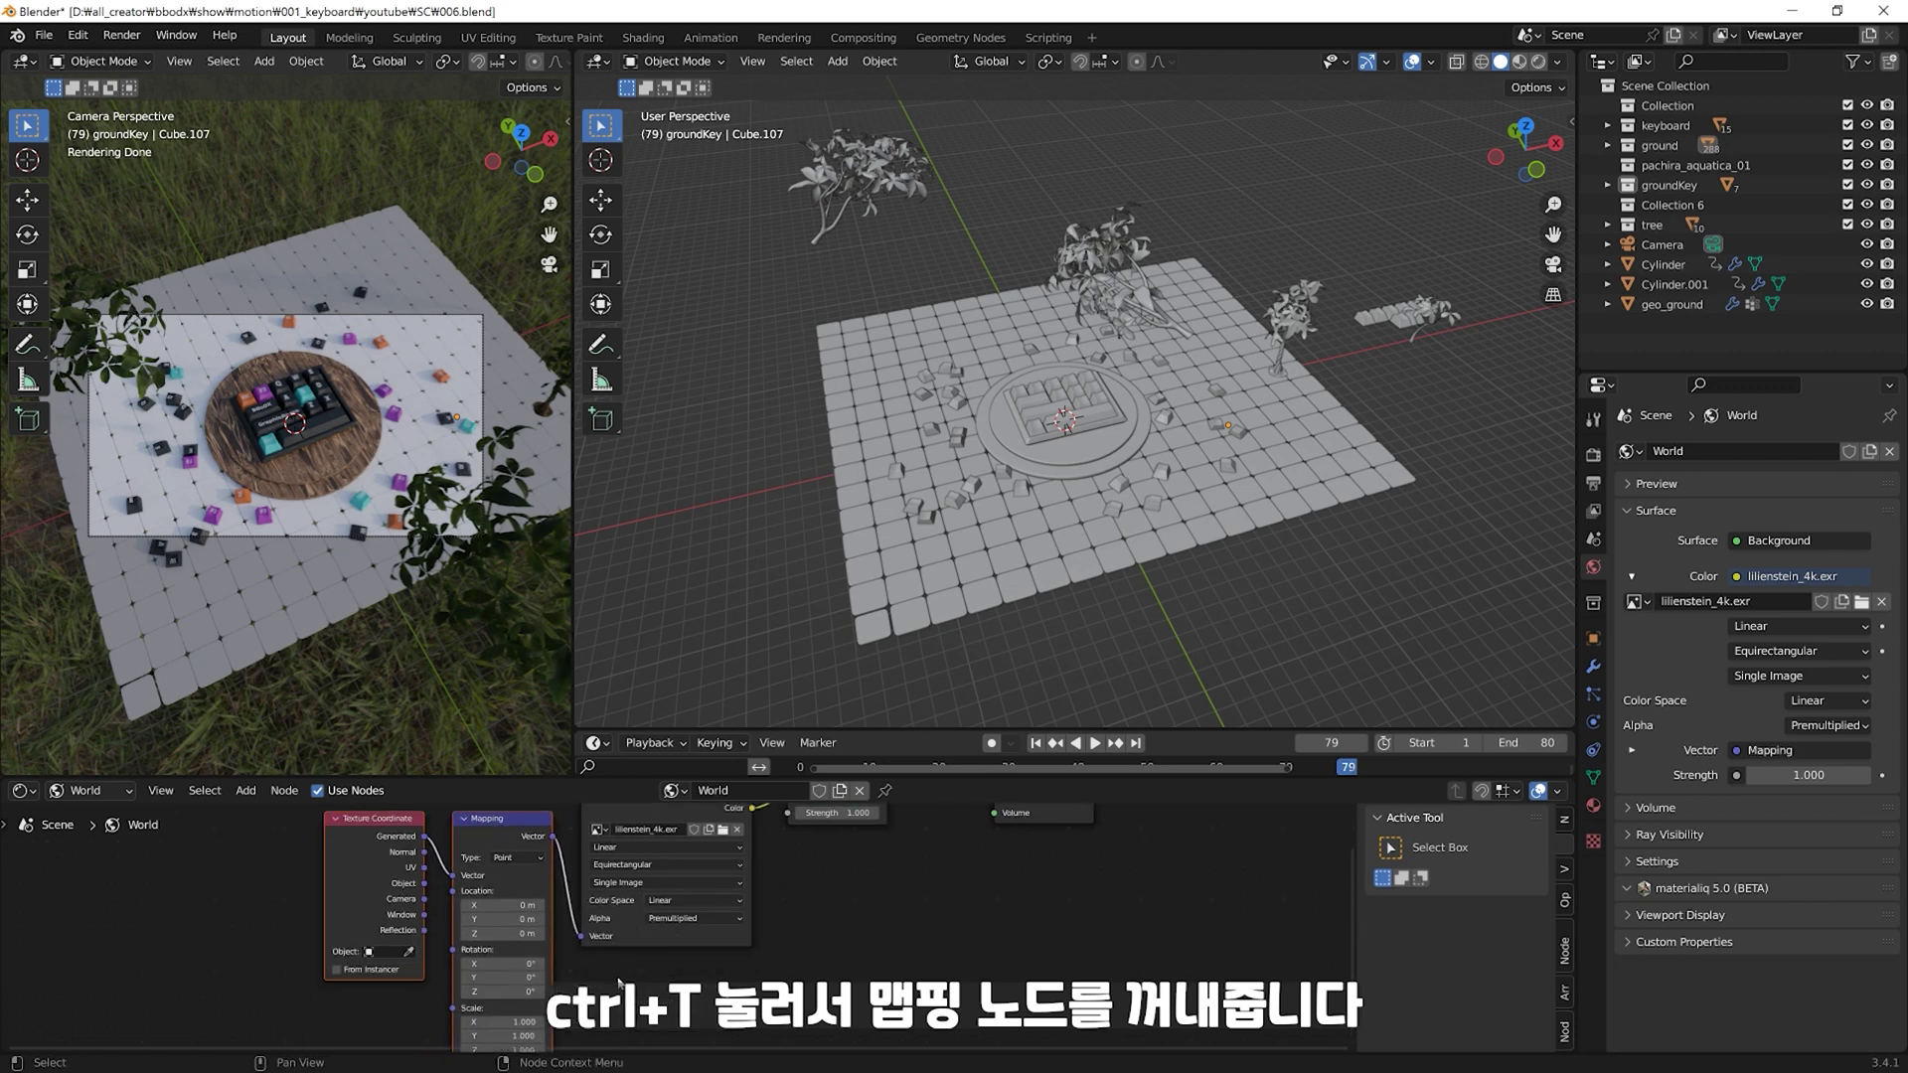
{"action": "scroll", "coordinate": [619, 984], "scroll_direction": "up", "scroll_amount": 2}
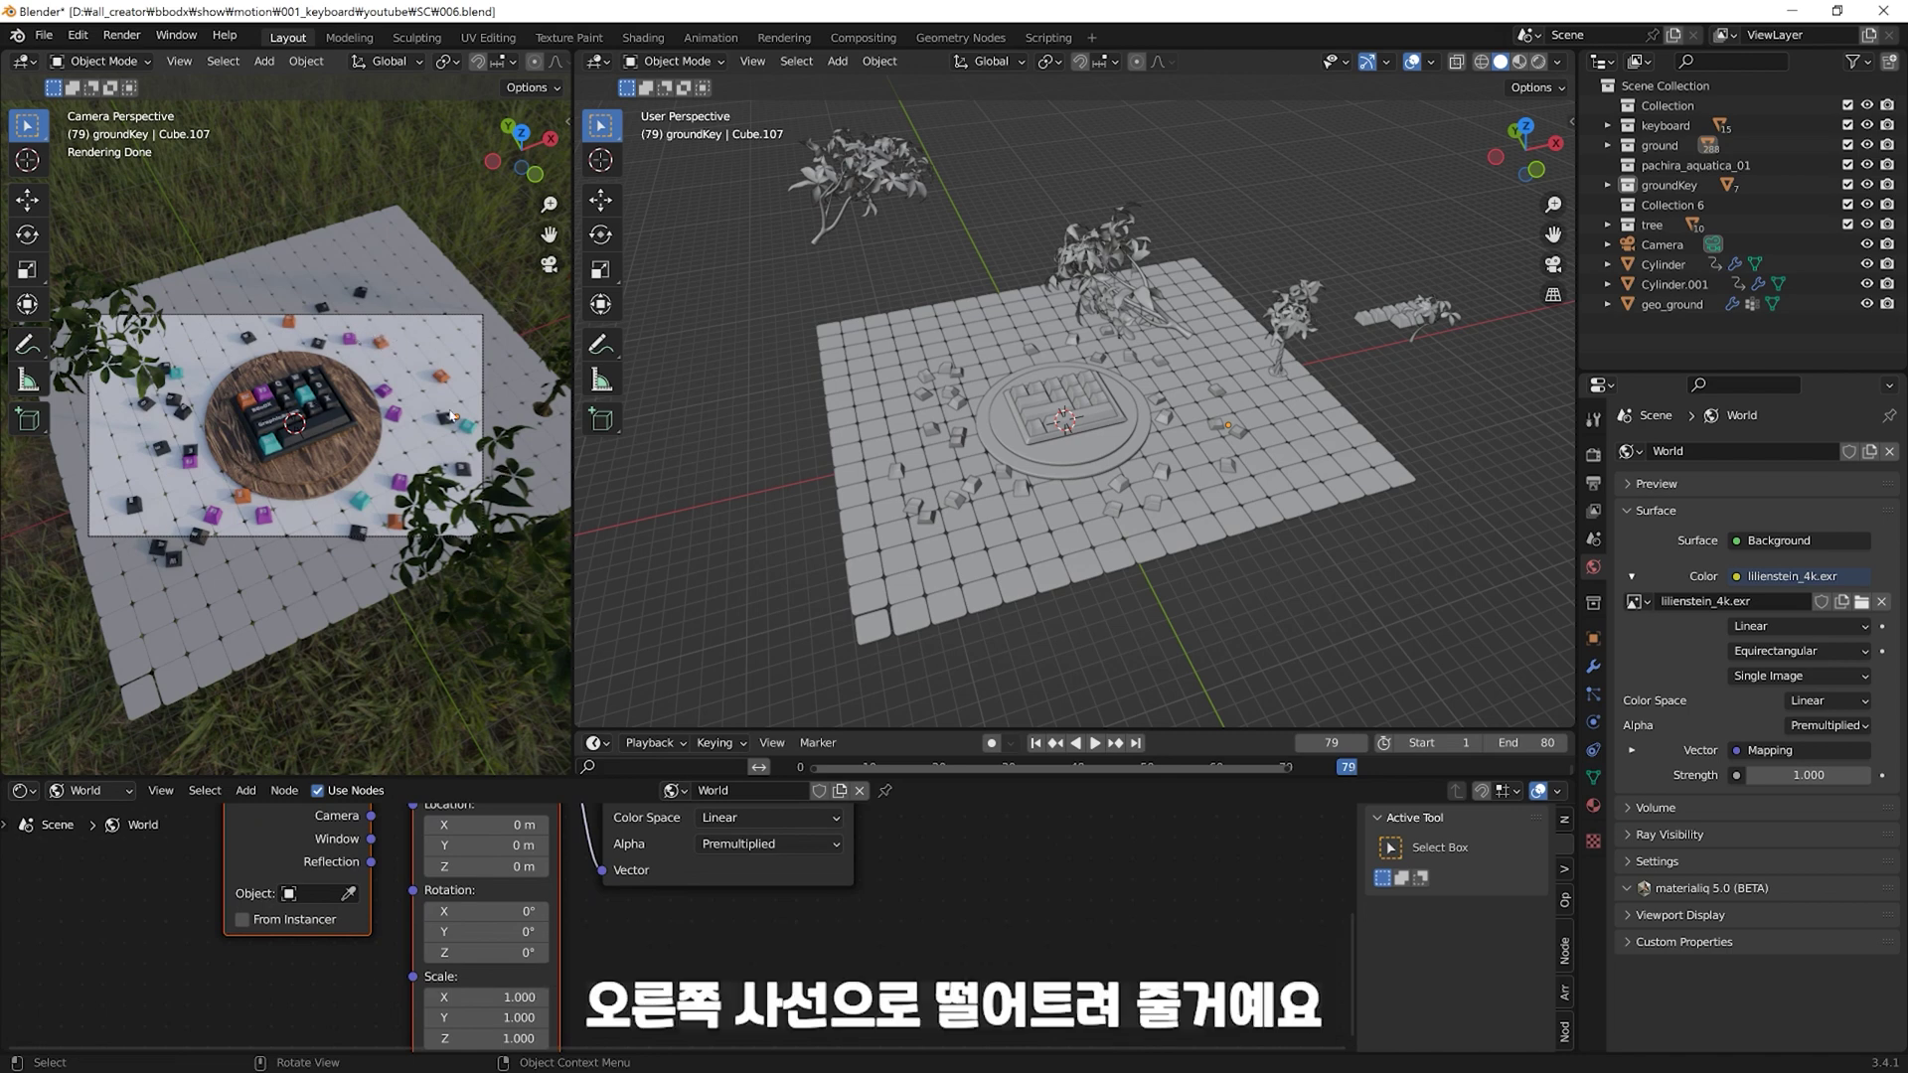
{"action": "middle_click_drag", "start_coordinate": [628, 984], "coordinate": [494, 880]}
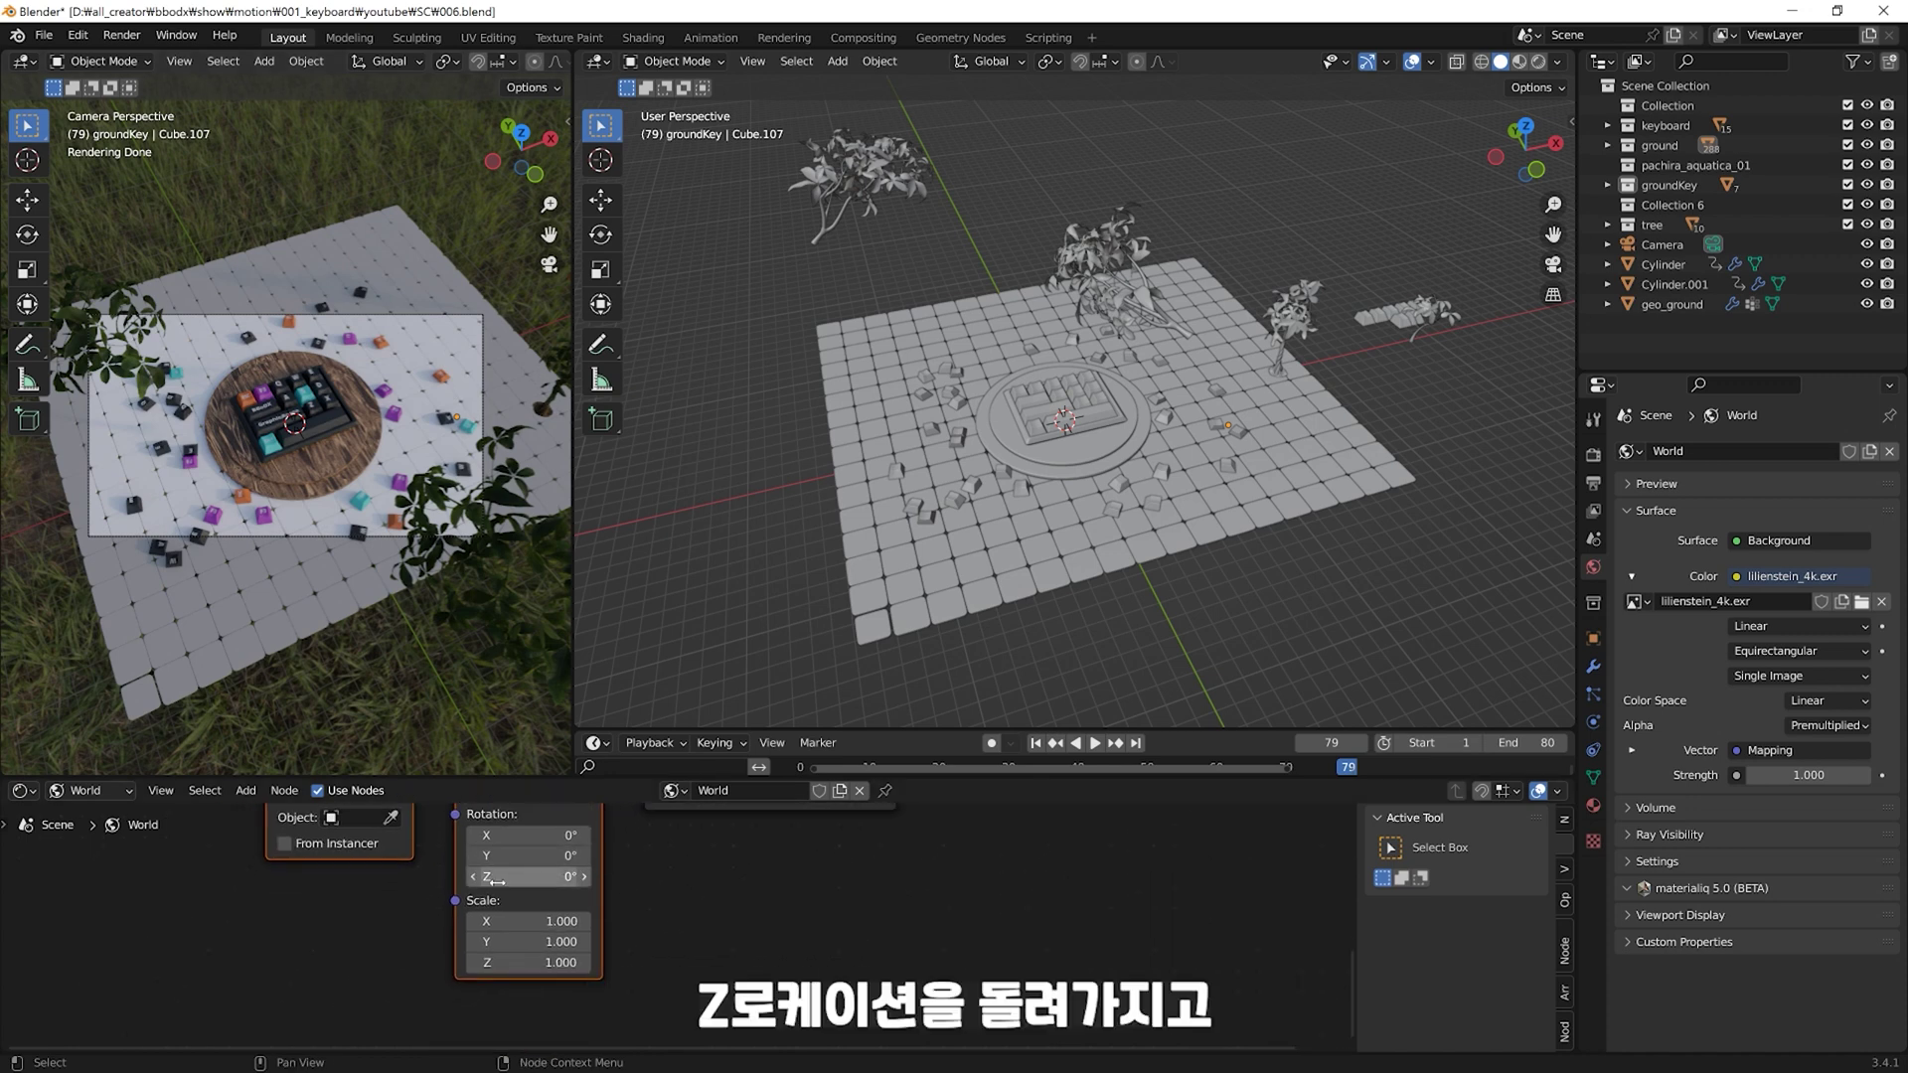
{"action": "mouse_move", "coordinate": [494, 877]}
{"action": "left_mouse_down"}
{"action": "mouse_move", "coordinate": [1009, 841]}
{"action": "mouse_move", "coordinate": [580, 873]}
{"action": "mouse_move", "coordinate": [623, 851]}
{"action": "left_mouse_up"}
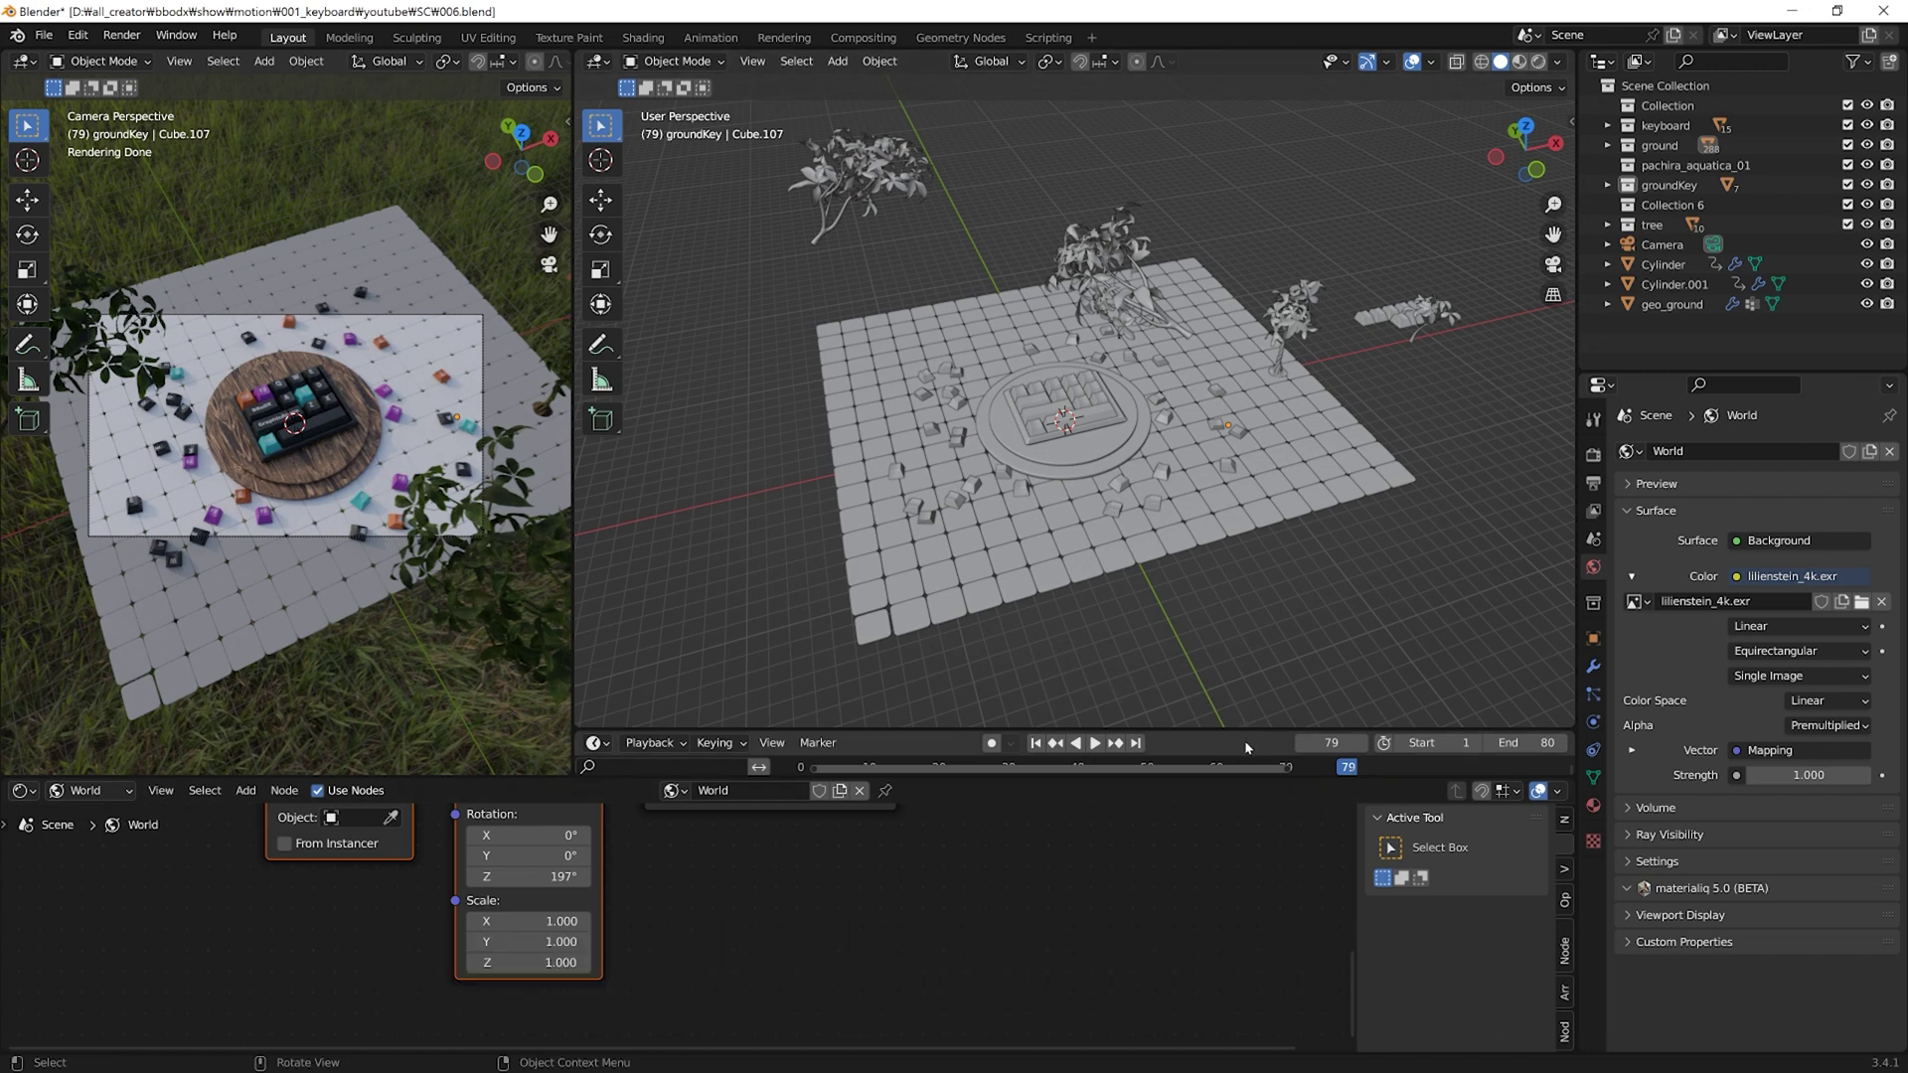
{"action": "middle_click_drag", "start_coordinate": [1032, 561], "coordinate": [1043, 559]}
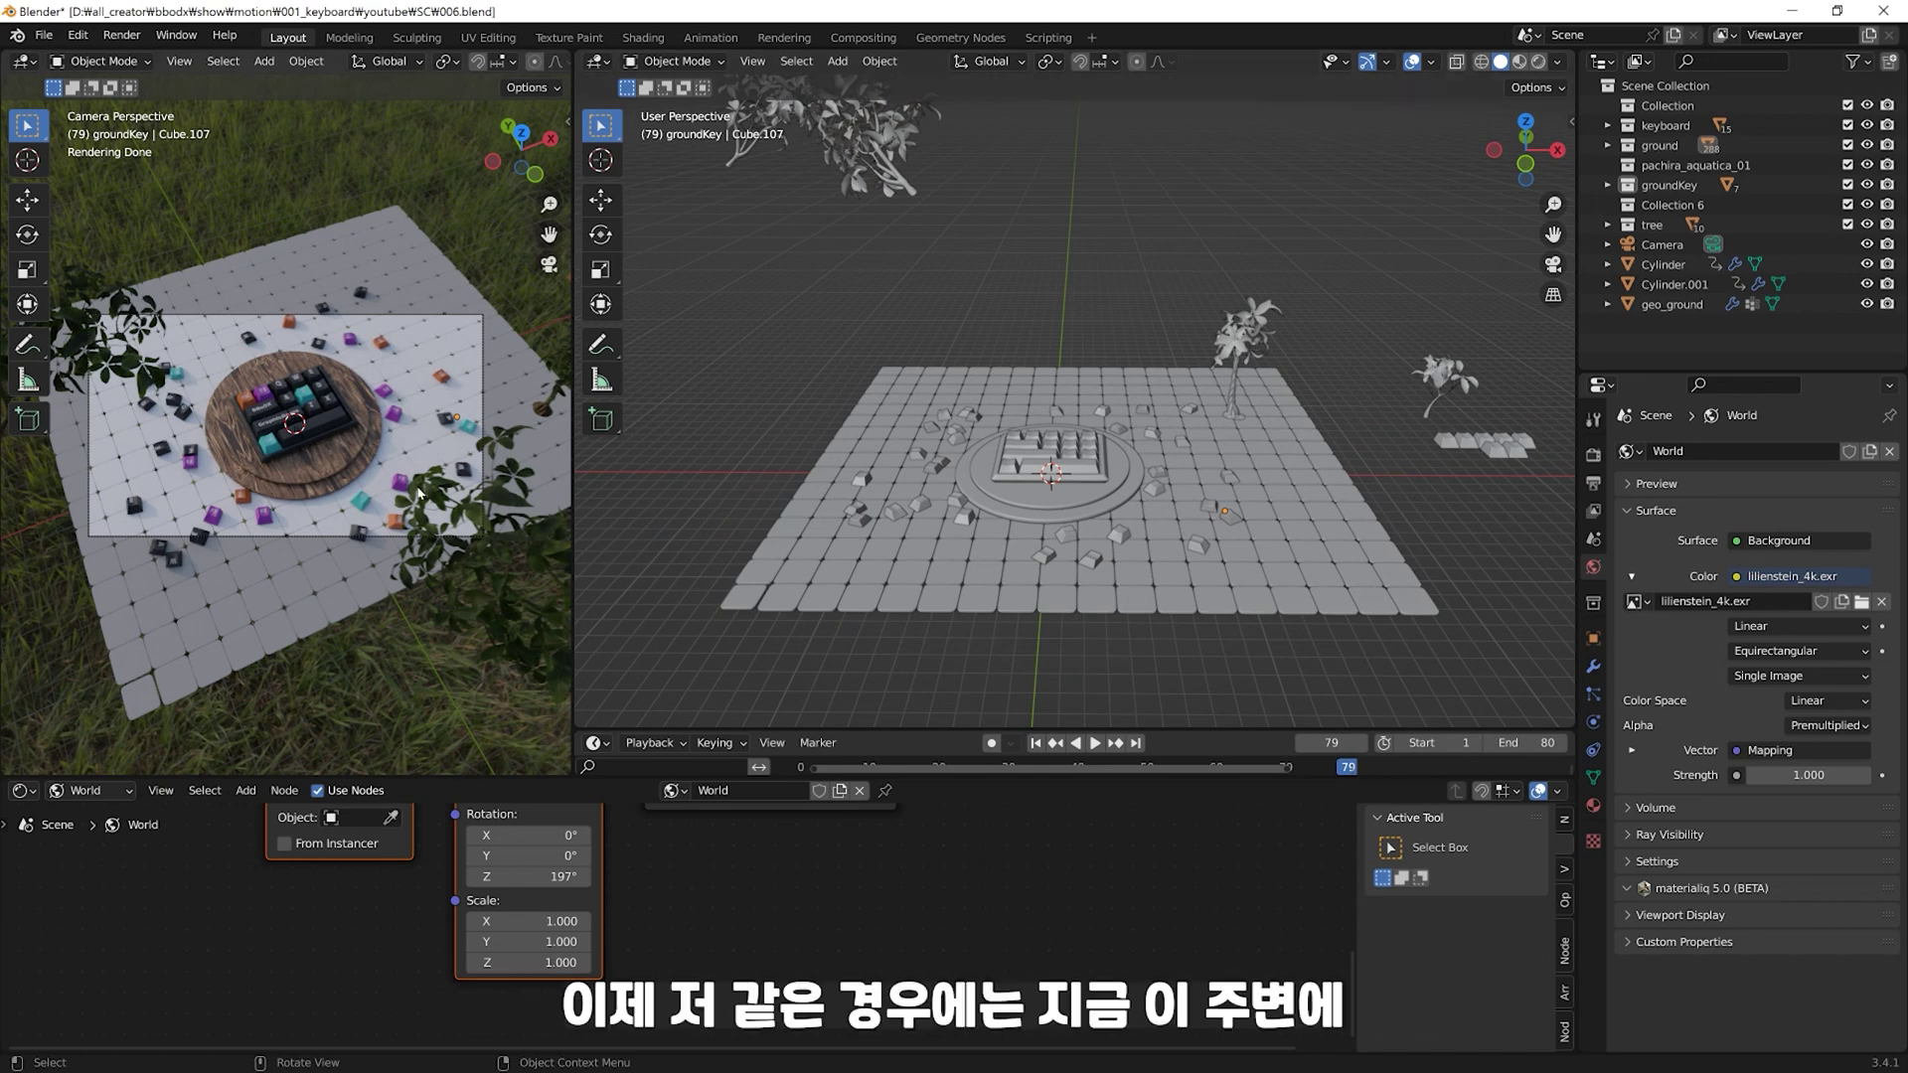
Step: Add a Spot light to the scene from the Shift+A Light menu
{"action": "middle_click_drag", "start_coordinate": [478, 311], "coordinate": [516, 301], "text": "shift"}
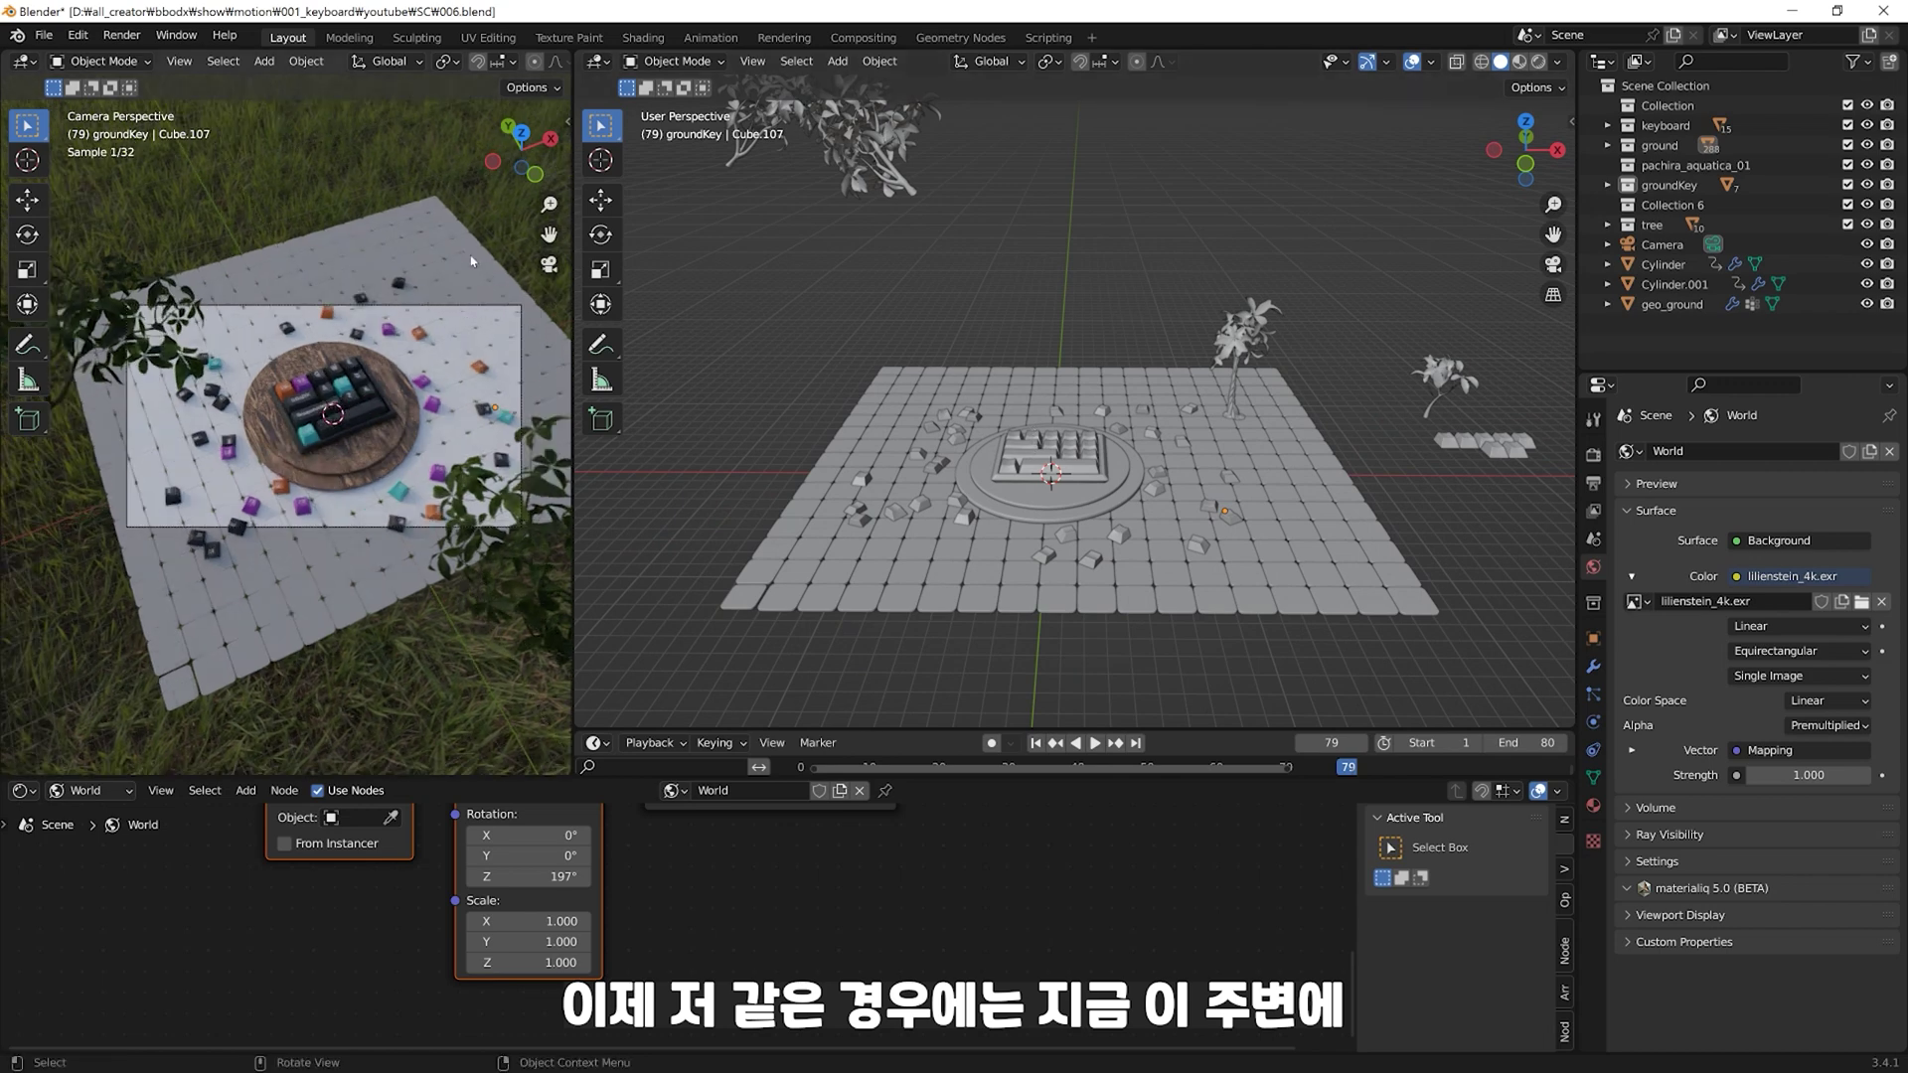
{"action": "left_click", "coordinate": [509, 515]}
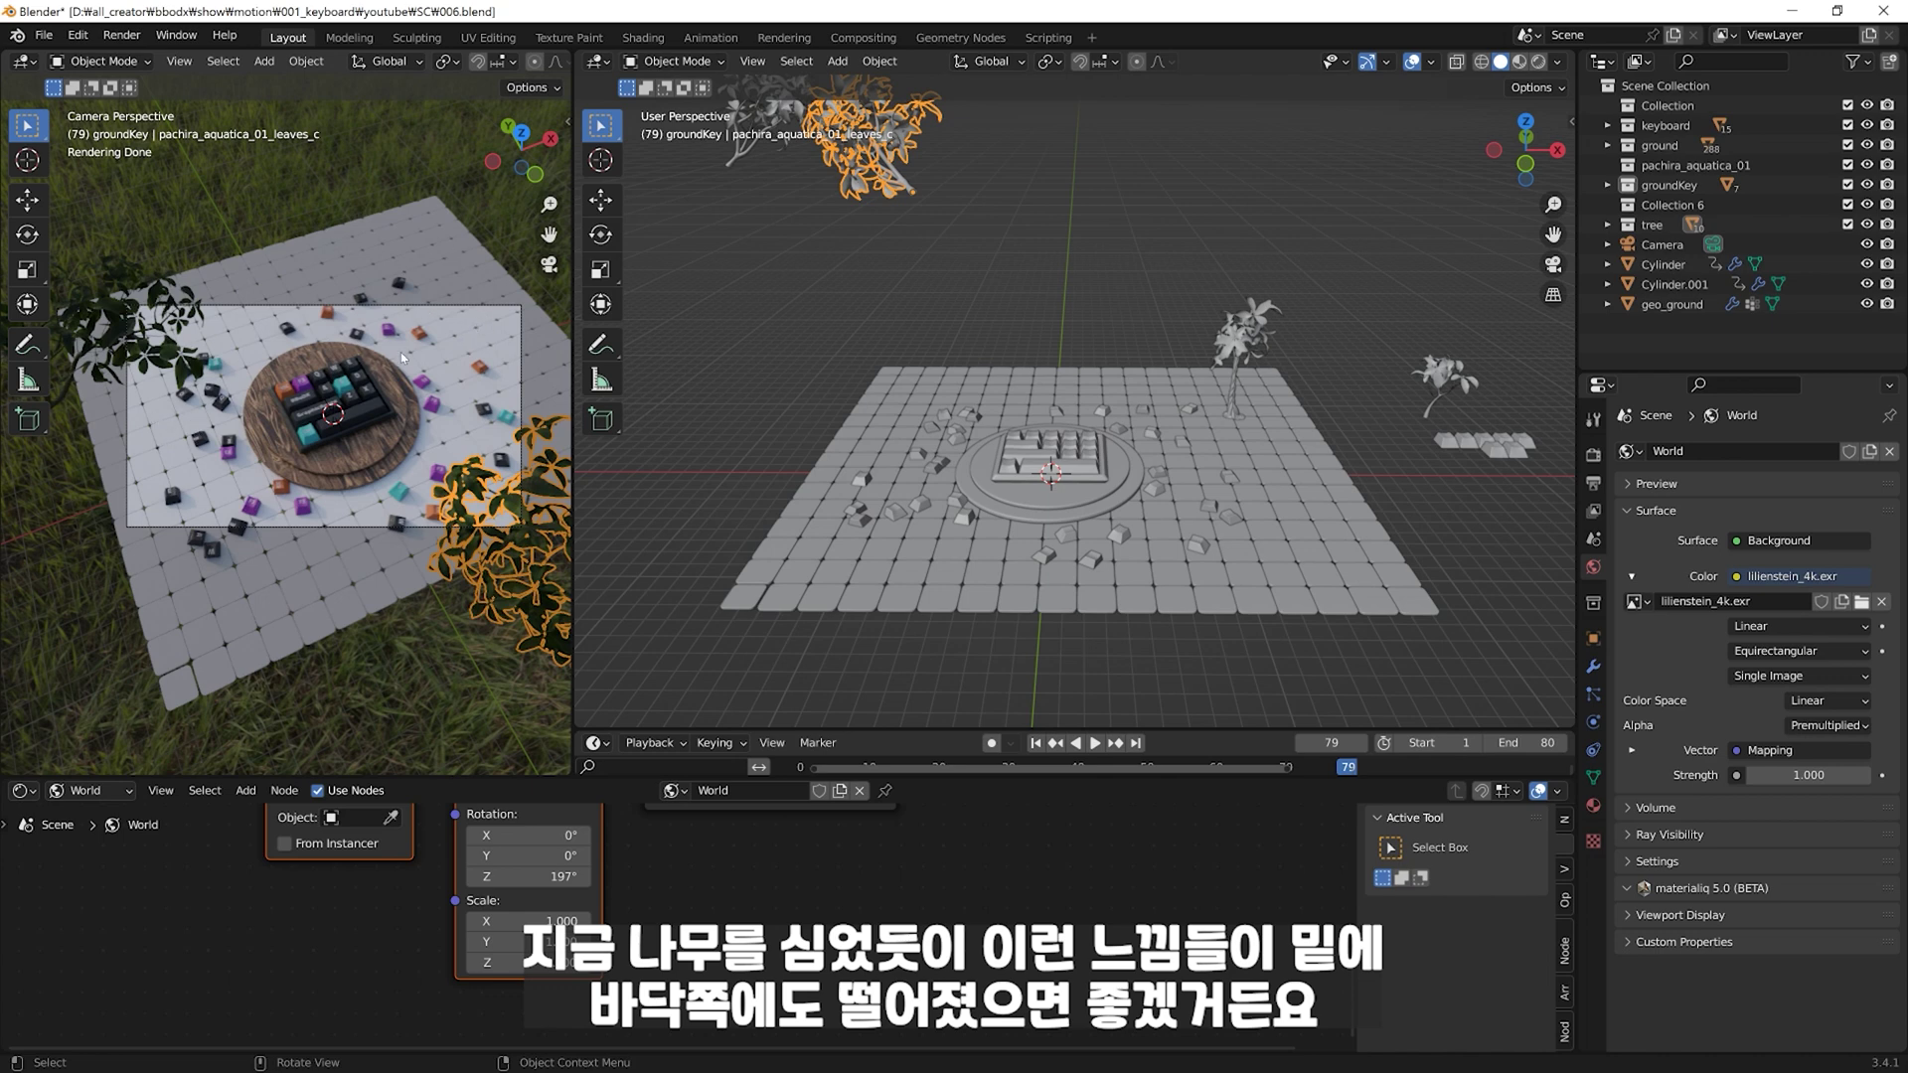
{"action": "key", "text": "alt+a"}
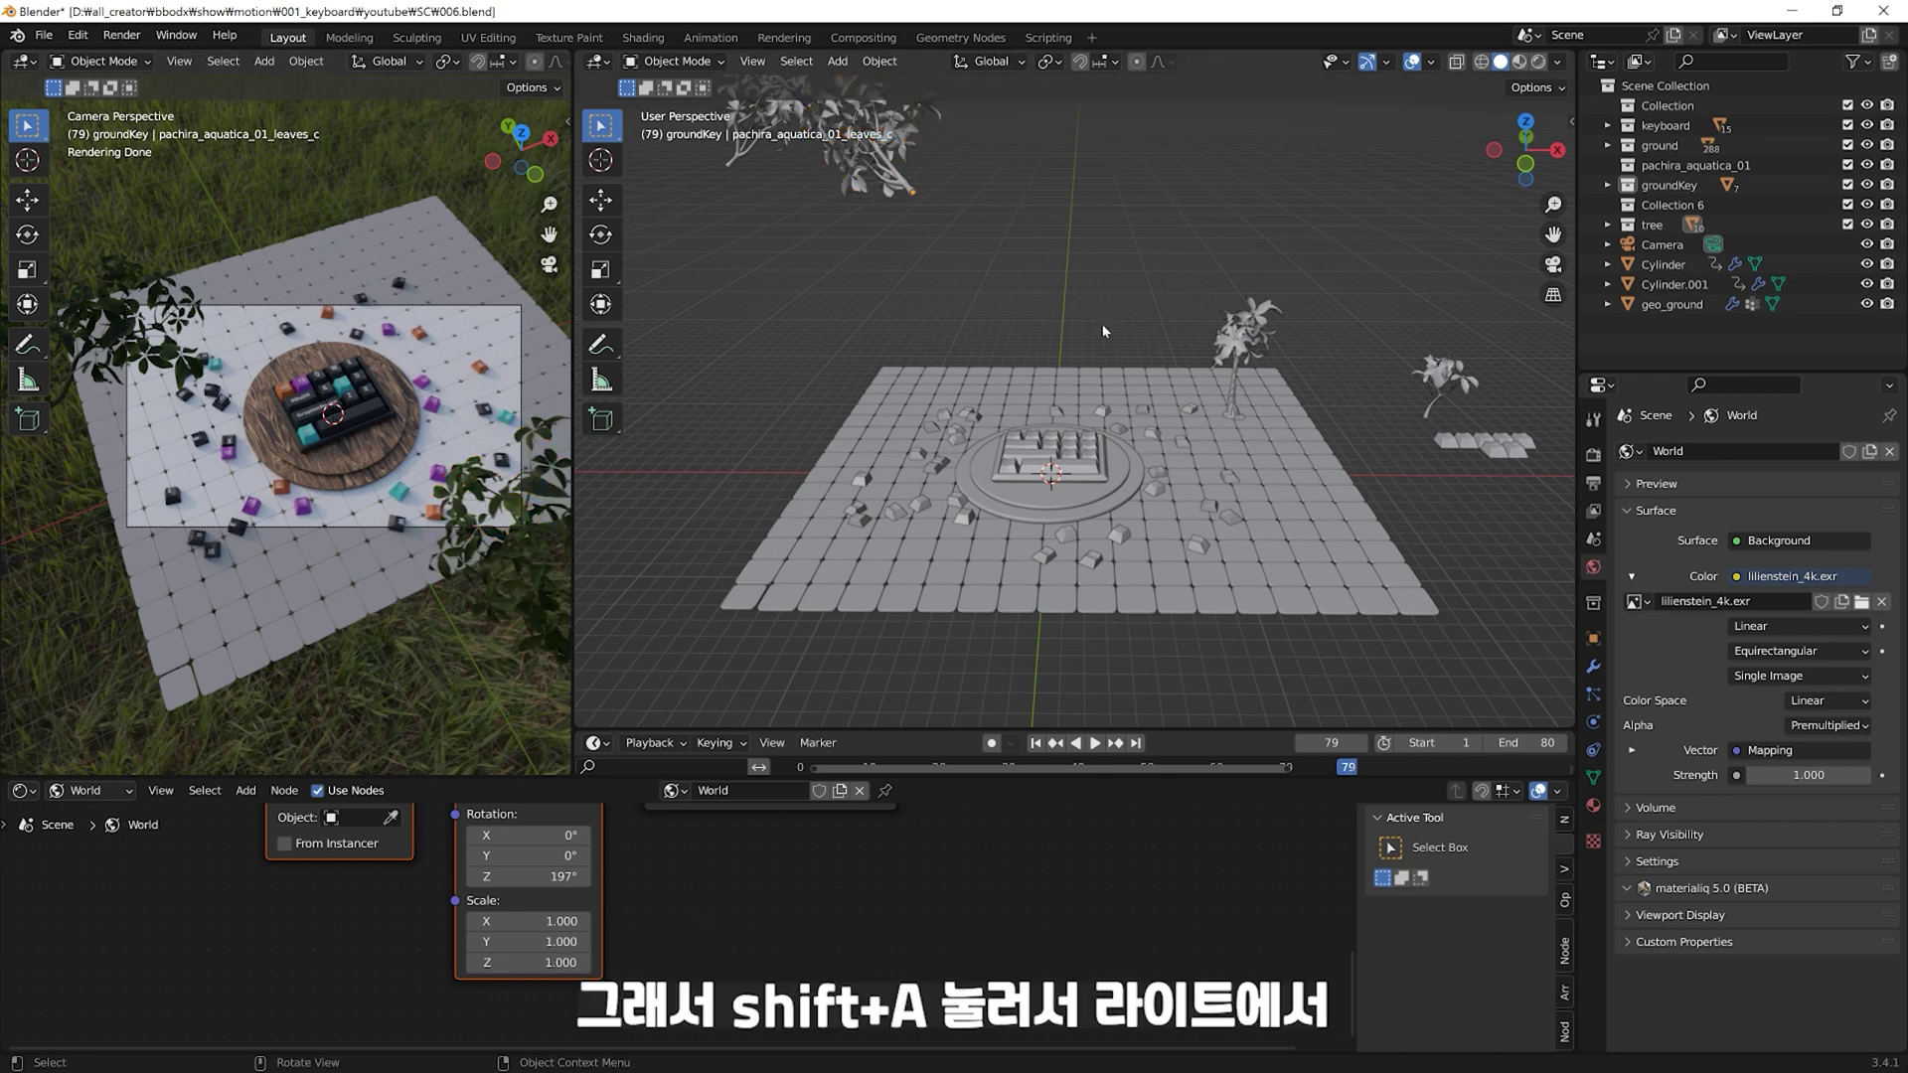
{"action": "key", "text": "shift+a"}
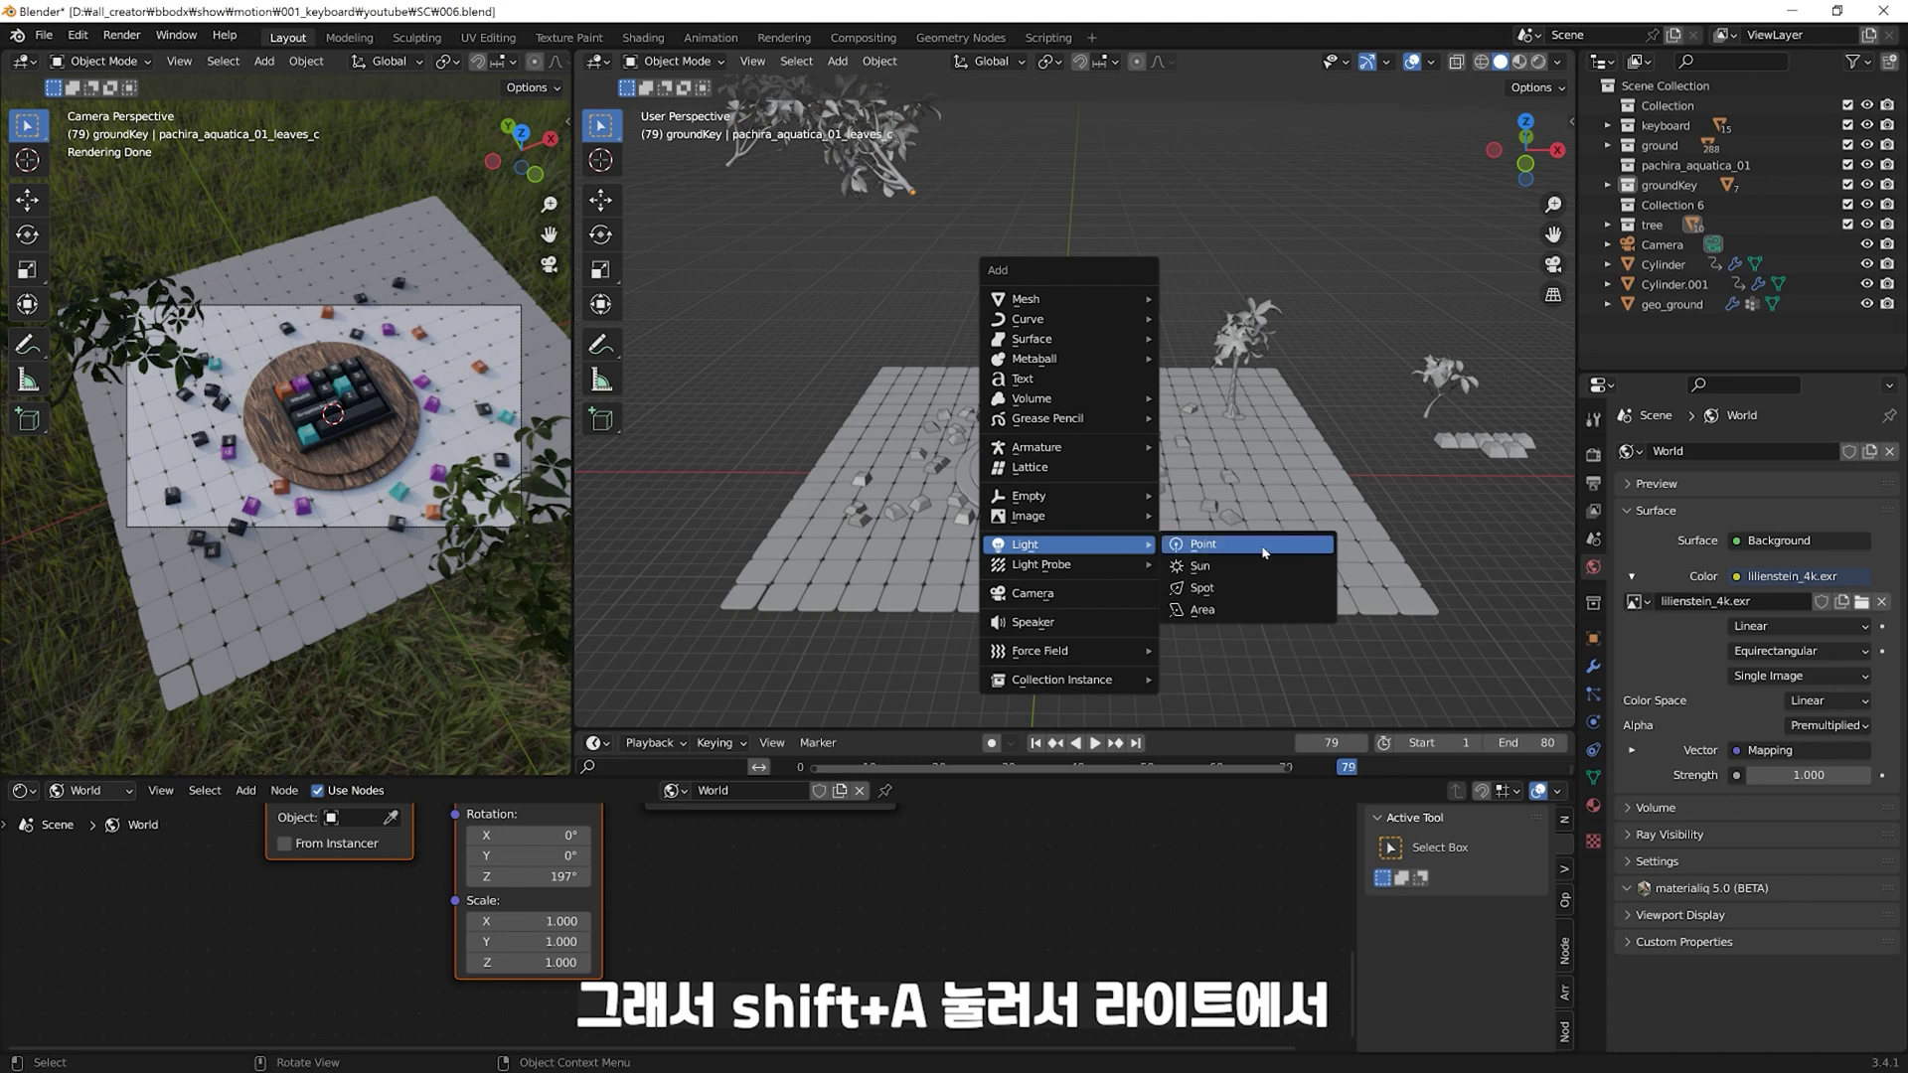
{"action": "left_click", "coordinate": [1241, 594]}
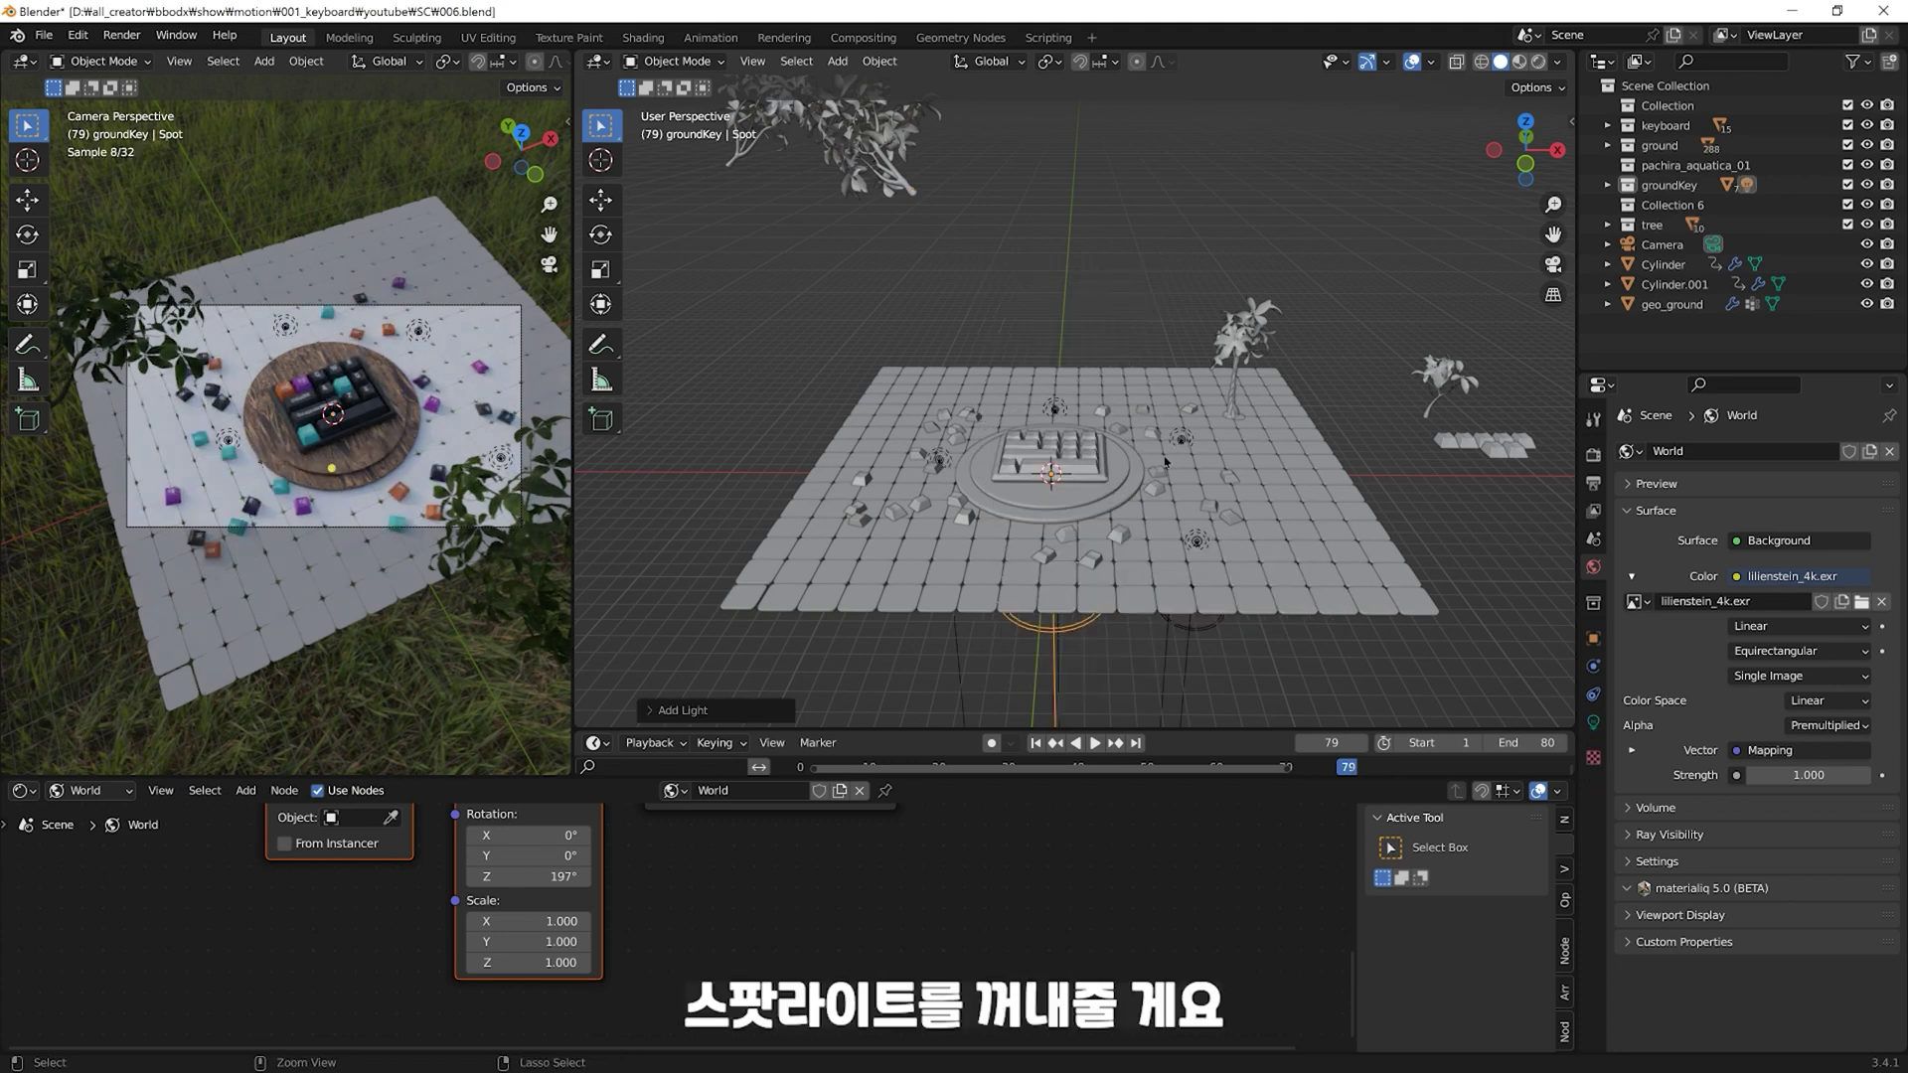
Step: Move the new Spot light into the top-level Scene Collection
{"action": "scroll", "coordinate": [1173, 547], "scroll_direction": "down", "scroll_amount": 2}
{"action": "scroll", "coordinate": [1119, 509], "scroll_direction": "down", "scroll_amount": 2}
{"action": "scroll", "coordinate": [1119, 509], "scroll_direction": "down", "scroll_amount": 2}
{"action": "mouse_move", "coordinate": [1111, 576]}
{"action": "middle_mouse_down"}
{"action": "mouse_move", "coordinate": [1103, 634]}
{"action": "mouse_move", "coordinate": [1100, 550]}
{"action": "middle_mouse_up"}
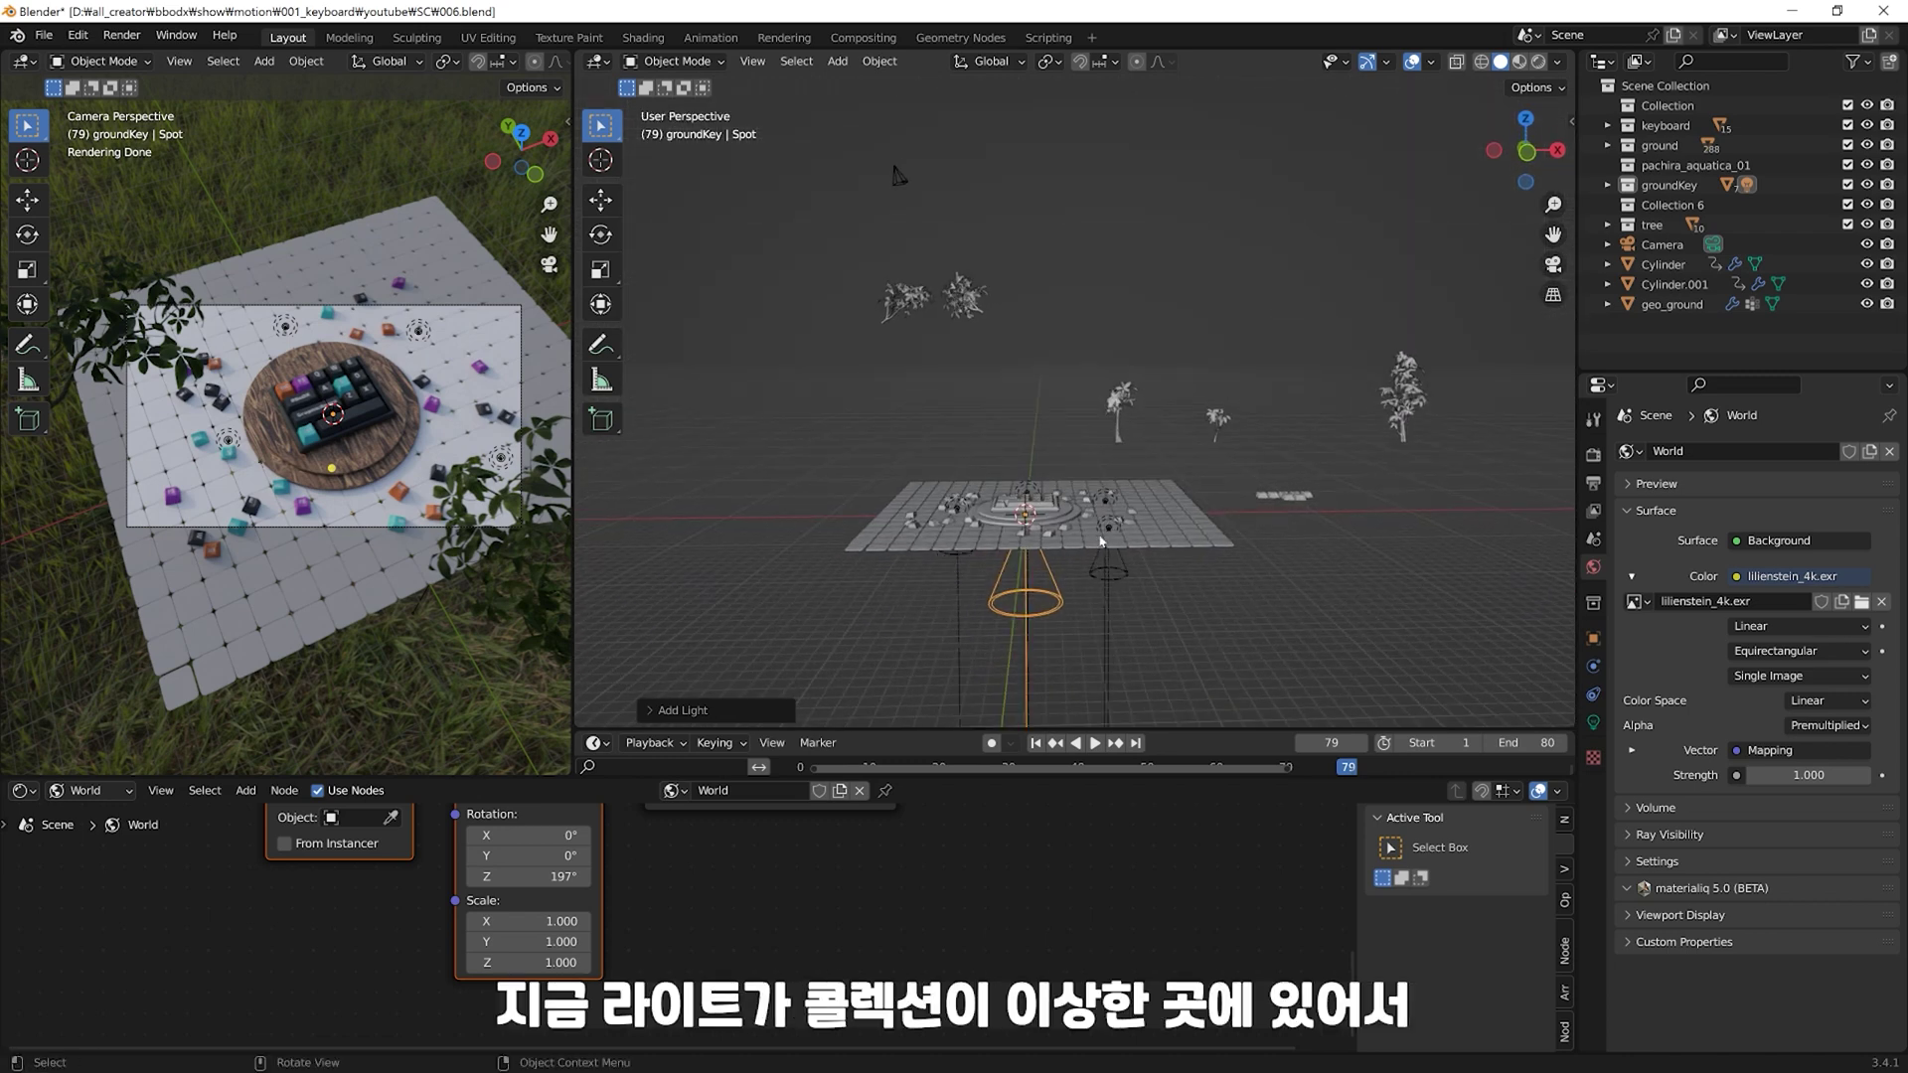
{"action": "key", "text": "m"}
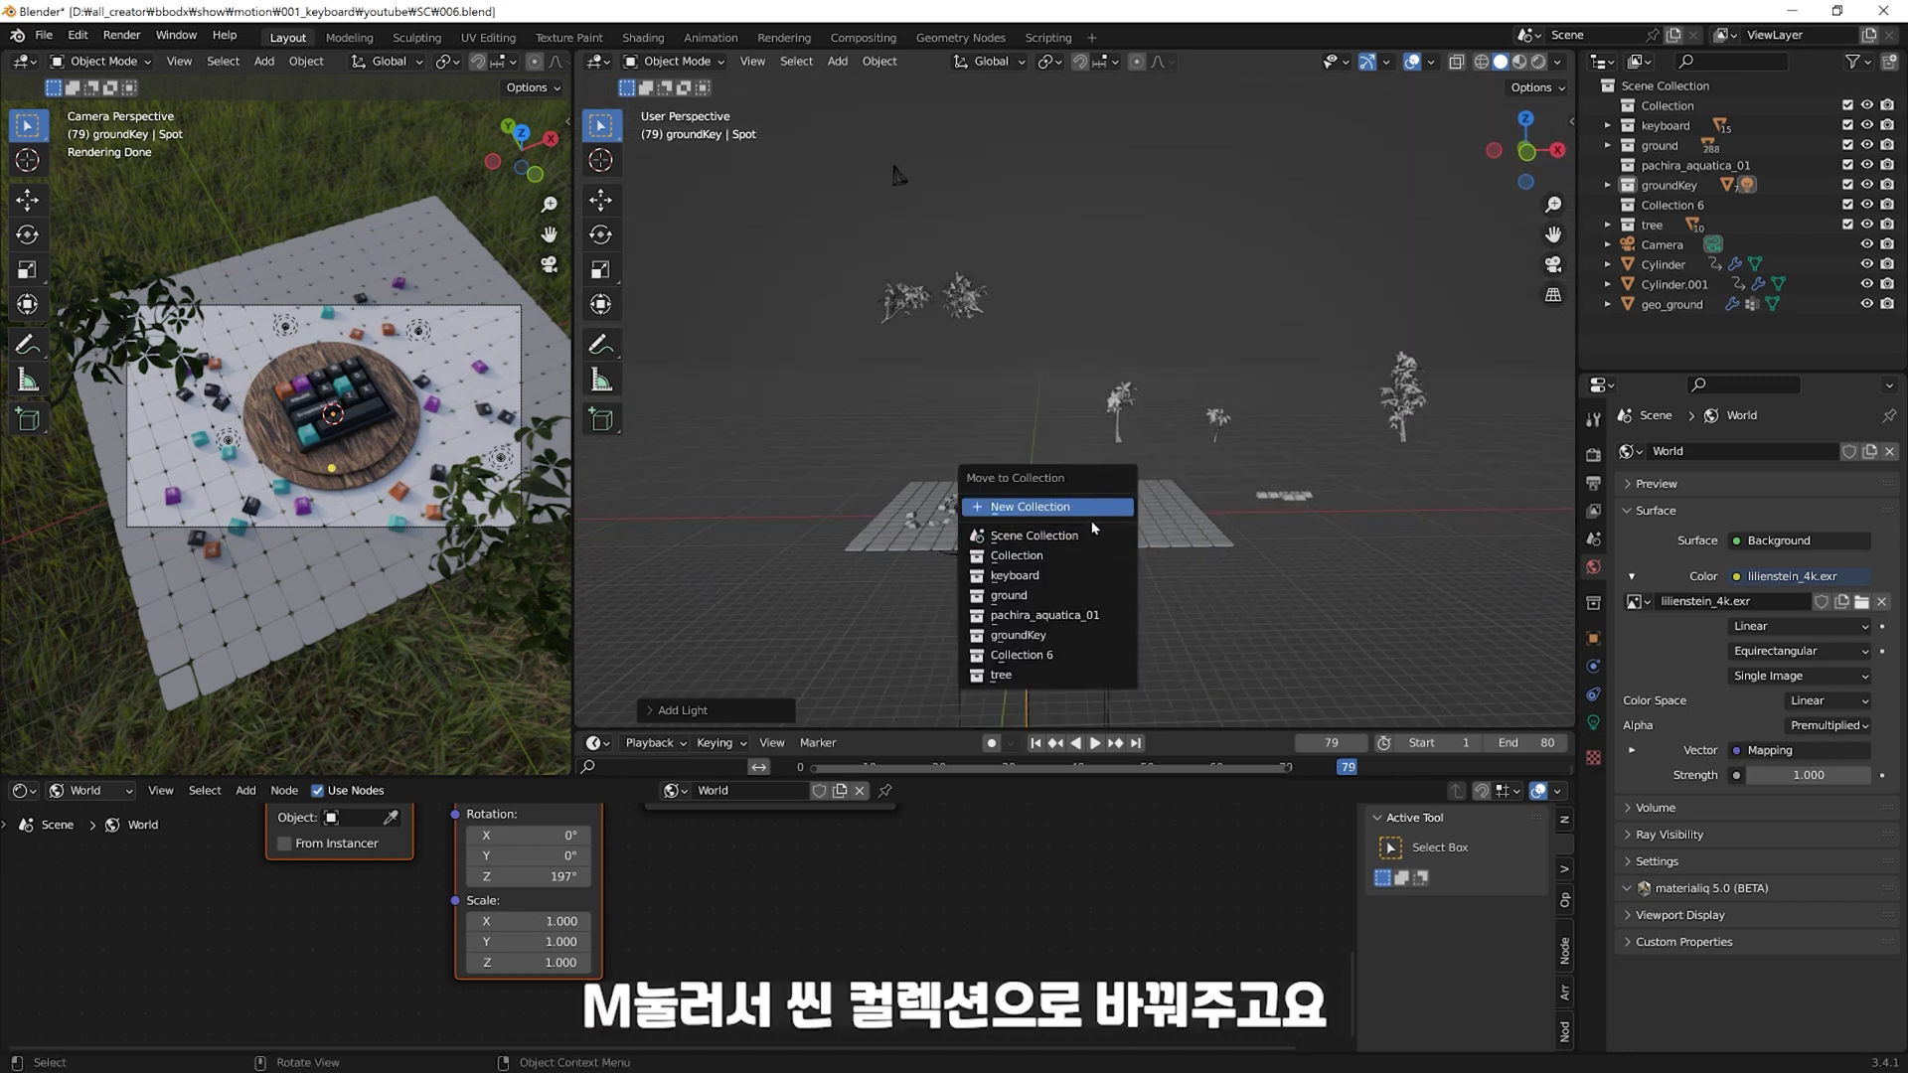
{"action": "left_click", "coordinate": [1088, 538]}
Step: In front view, raise the spot light and shift it sideways along X
{"action": "key", "text": "KP_1"}
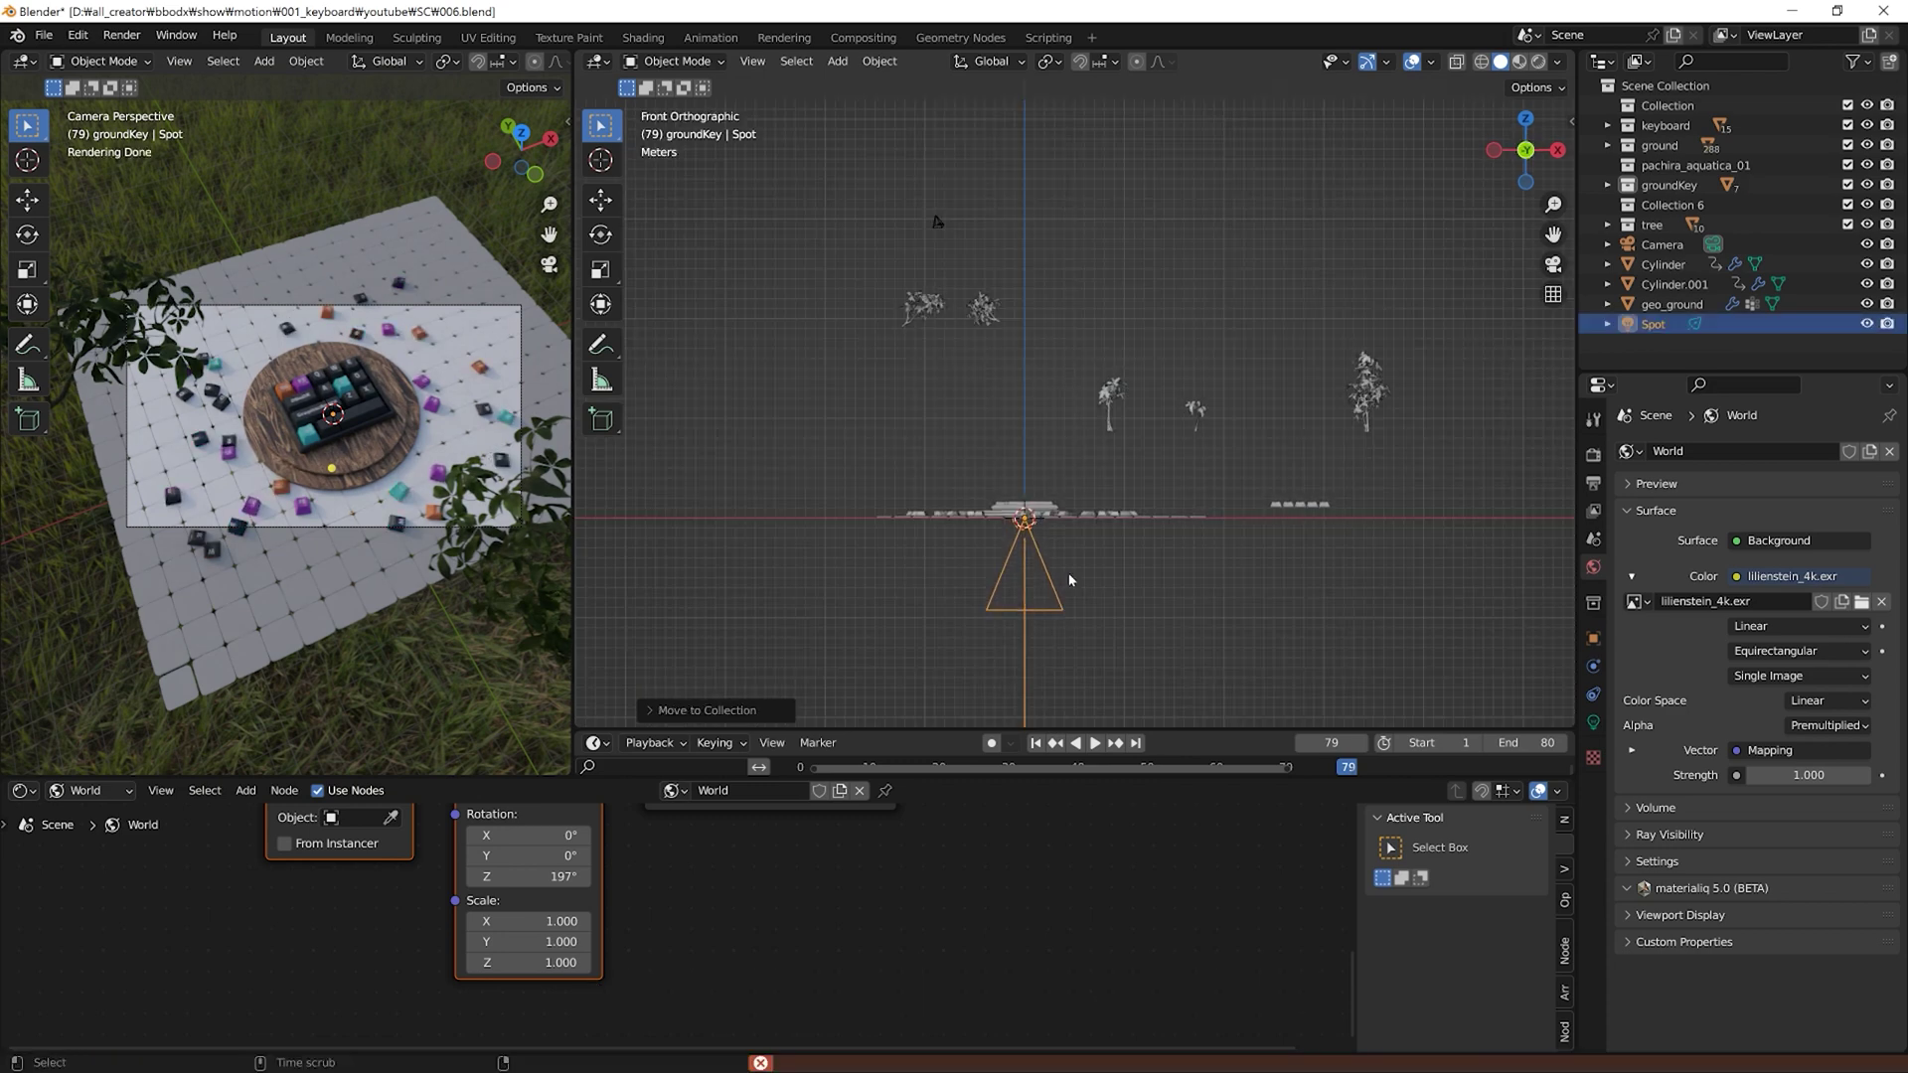
{"action": "scroll", "coordinate": [1087, 641], "scroll_direction": "down", "scroll_amount": 2}
{"action": "key", "text": "g"}
{"action": "scroll", "coordinate": [1073, 577], "scroll_direction": "down", "scroll_amount": 2}
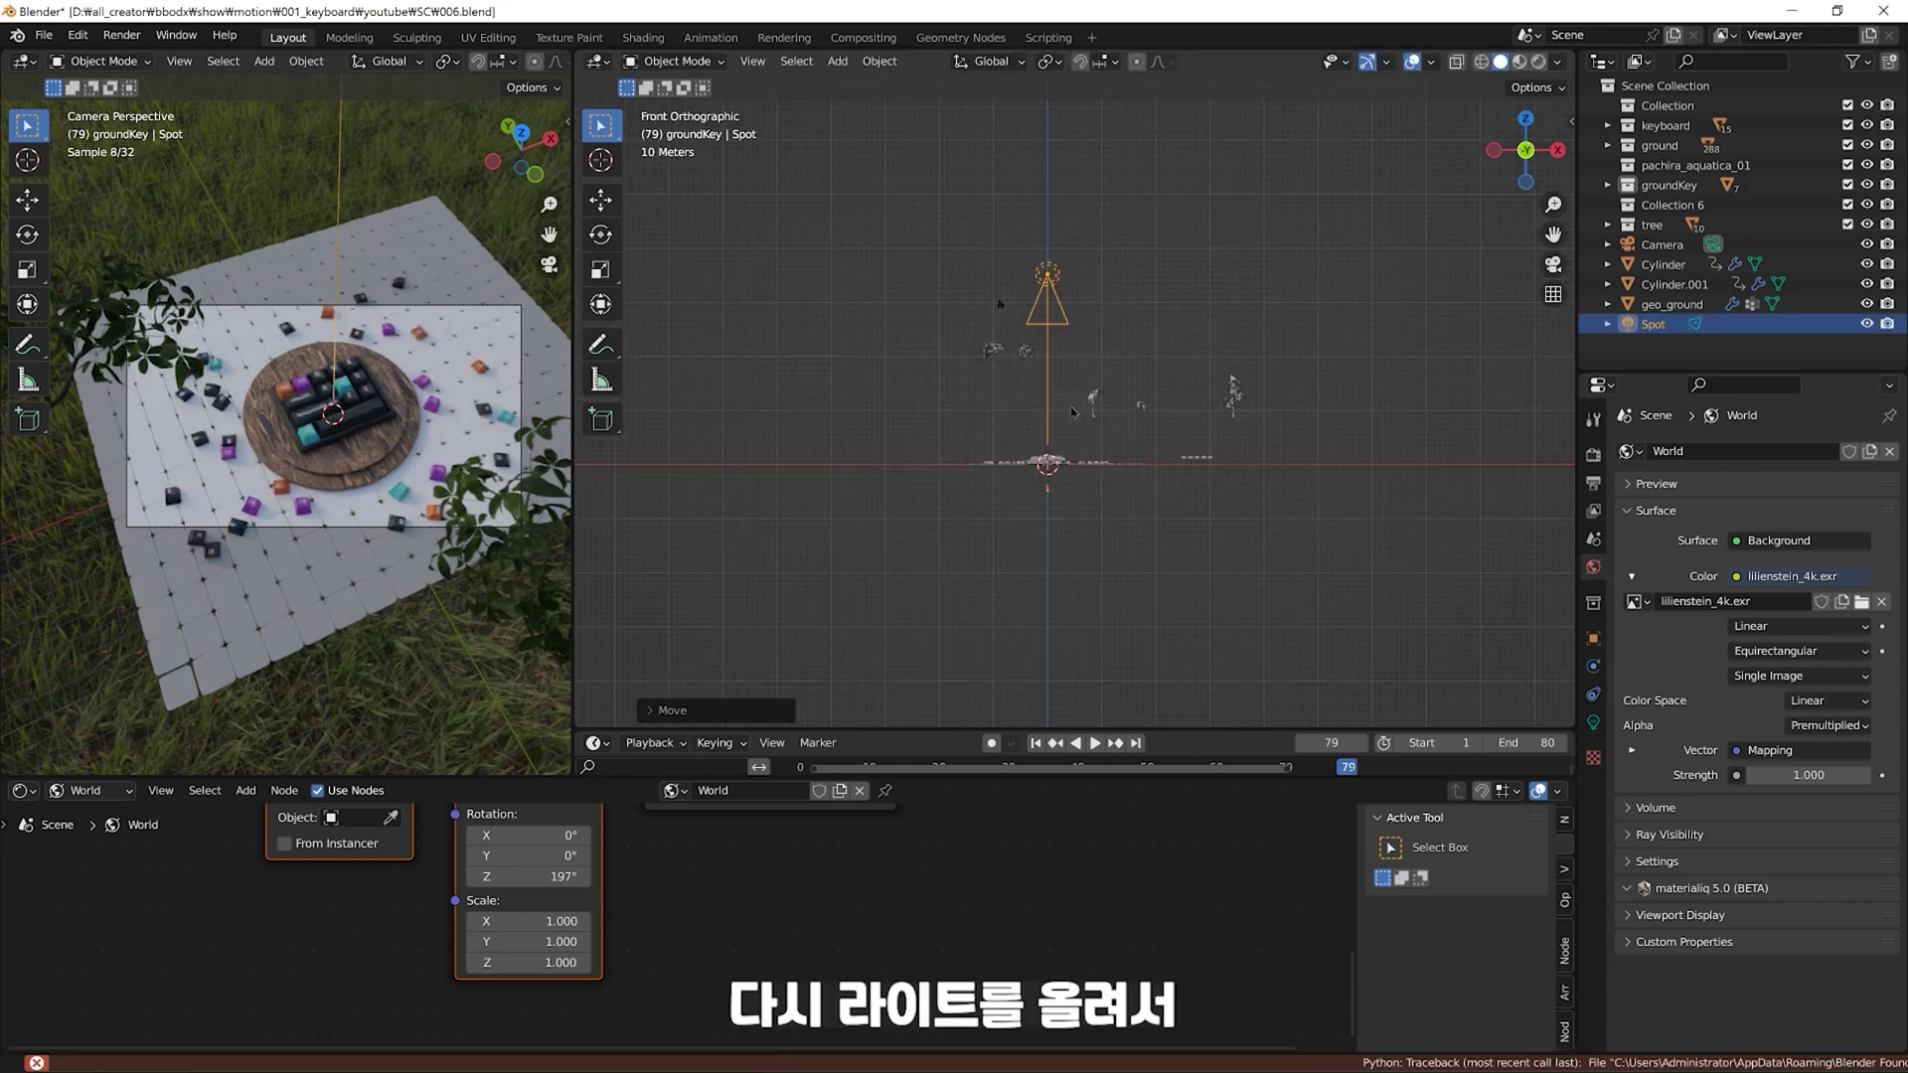
{"action": "left_click", "coordinate": [1069, 568]}
{"action": "scroll", "coordinate": [1079, 487], "scroll_direction": "up", "scroll_amount": 1}
{"action": "key", "text": "g"}
{"action": "key", "text": "z"}
{"action": "left_click", "coordinate": [1098, 422]}
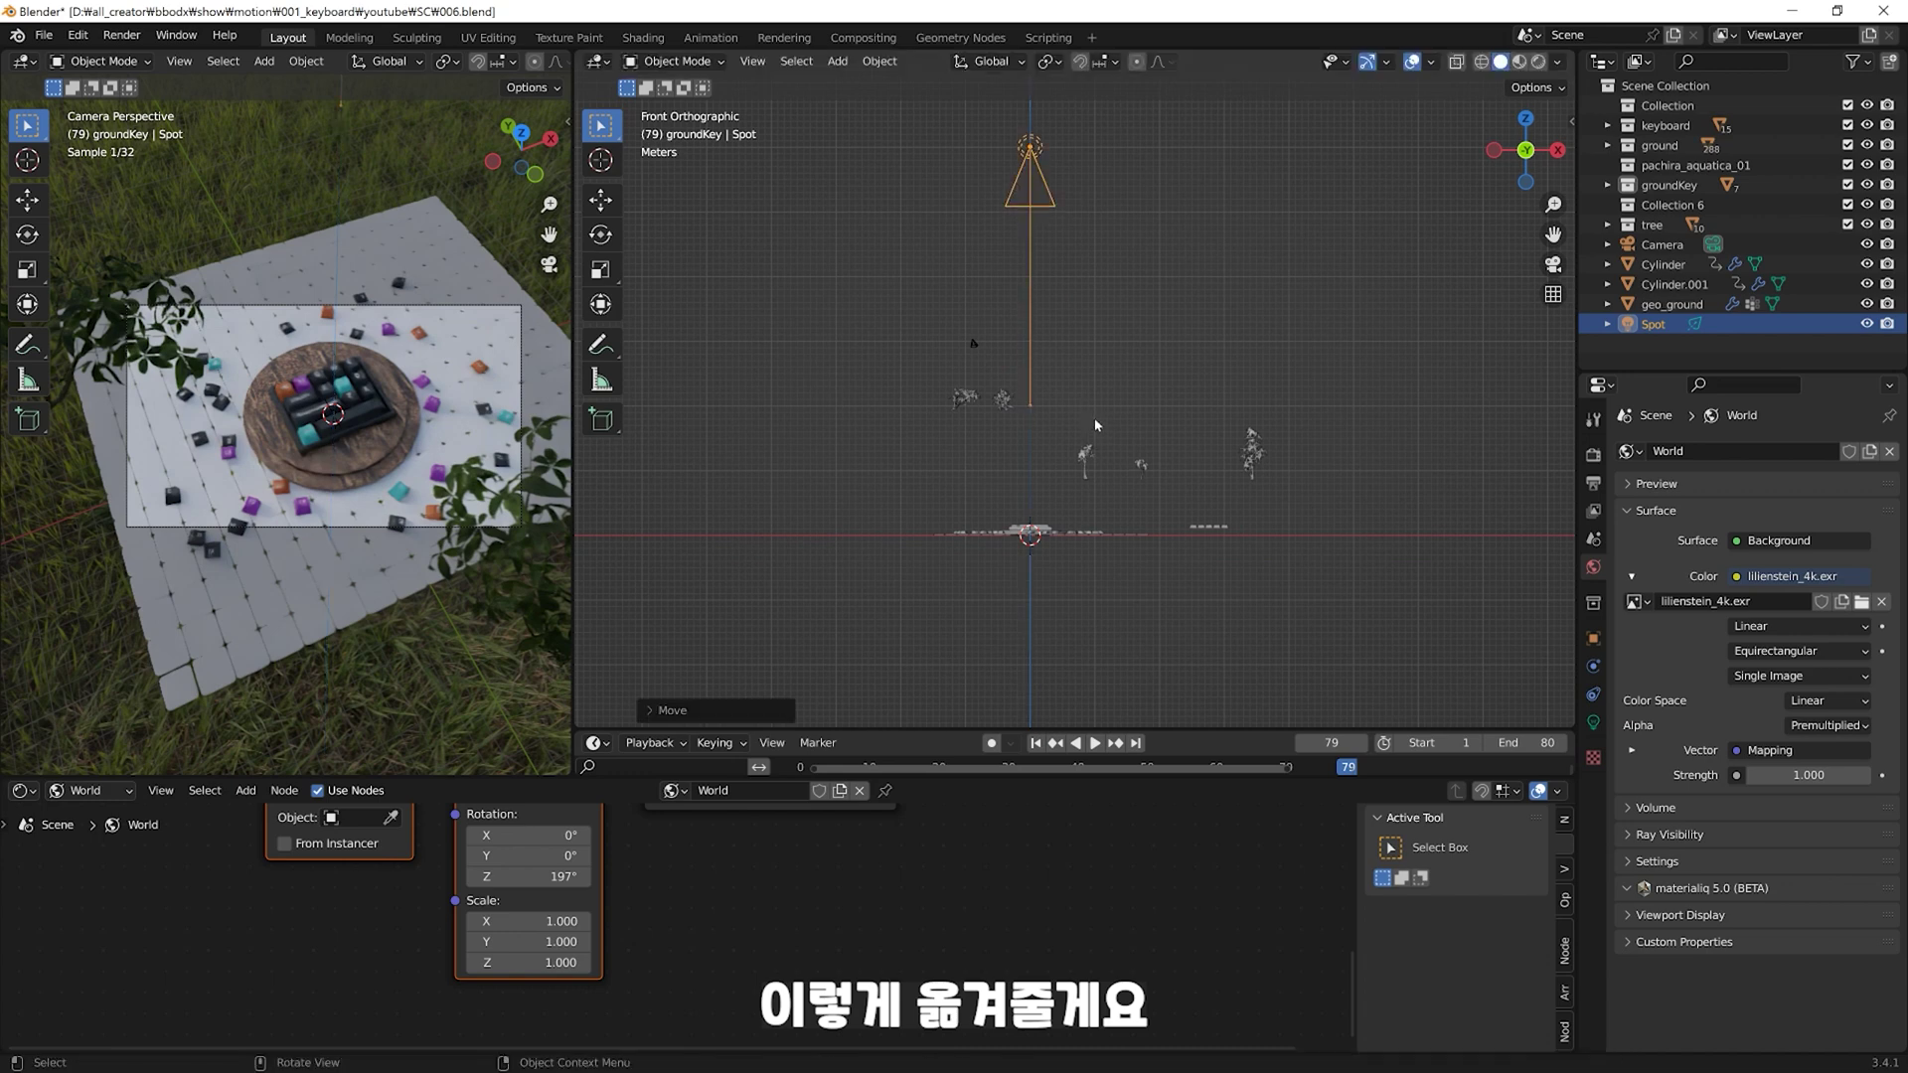
{"action": "key", "text": "g"}
{"action": "key", "text": "x"}
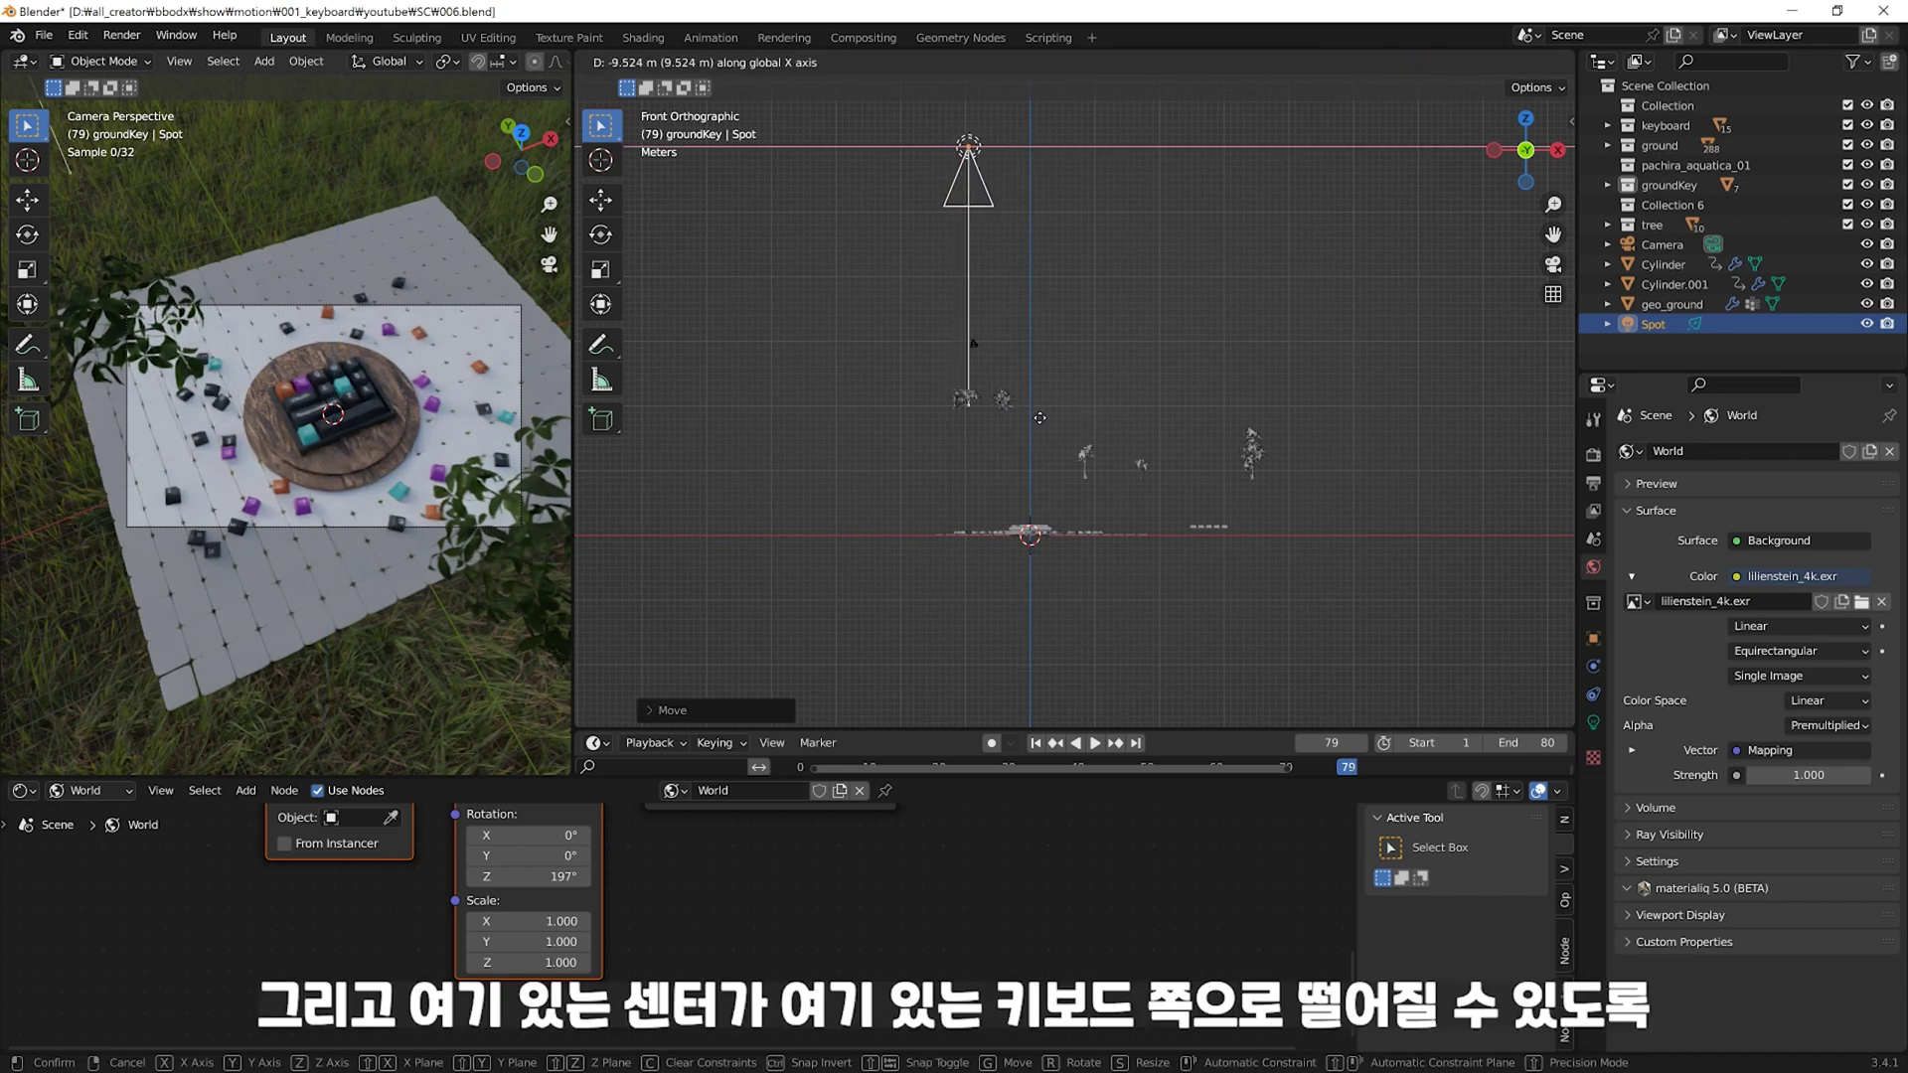
{"action": "left_click", "coordinate": [977, 407]}
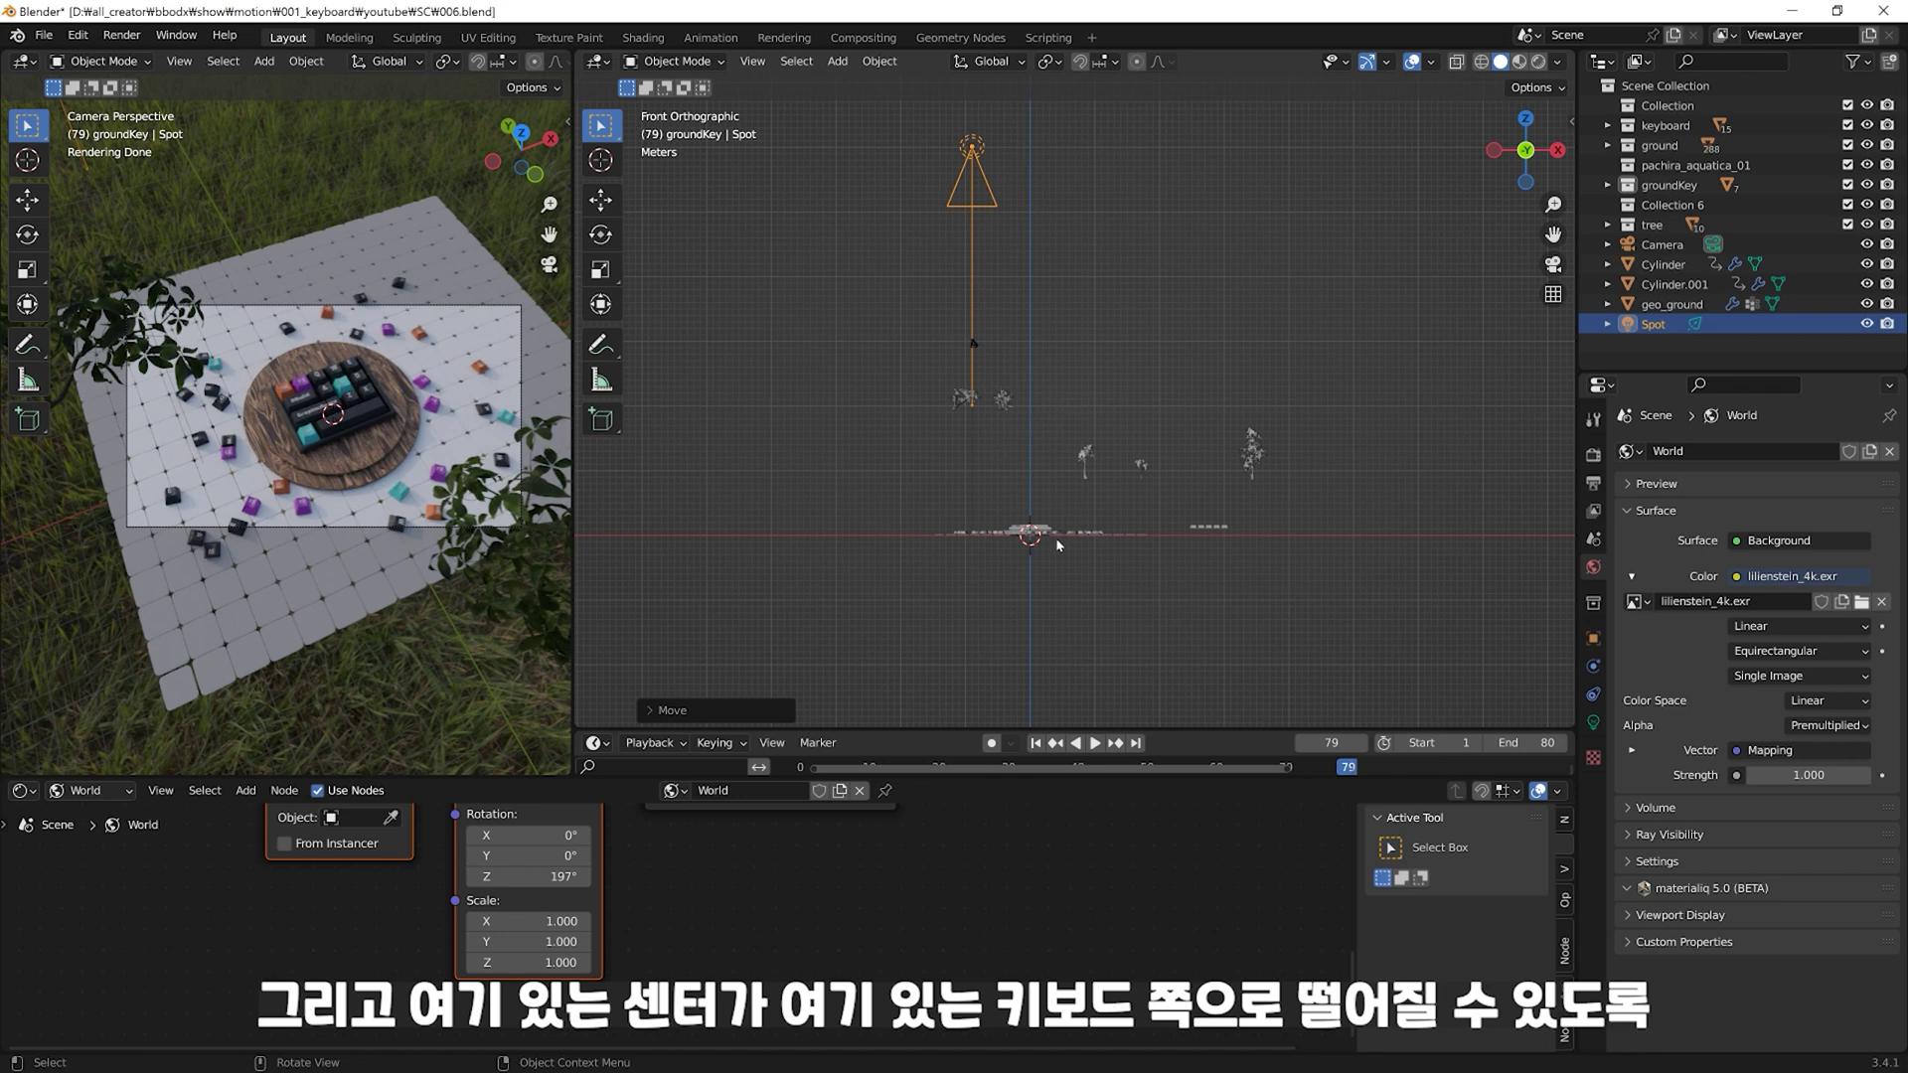
Step: Tilt the spot light so its beam angles down toward the keyboard, adjusting its X position
{"action": "key", "text": "r"}
{"action": "key", "text": "Escape"}
{"action": "key", "text": "r"}
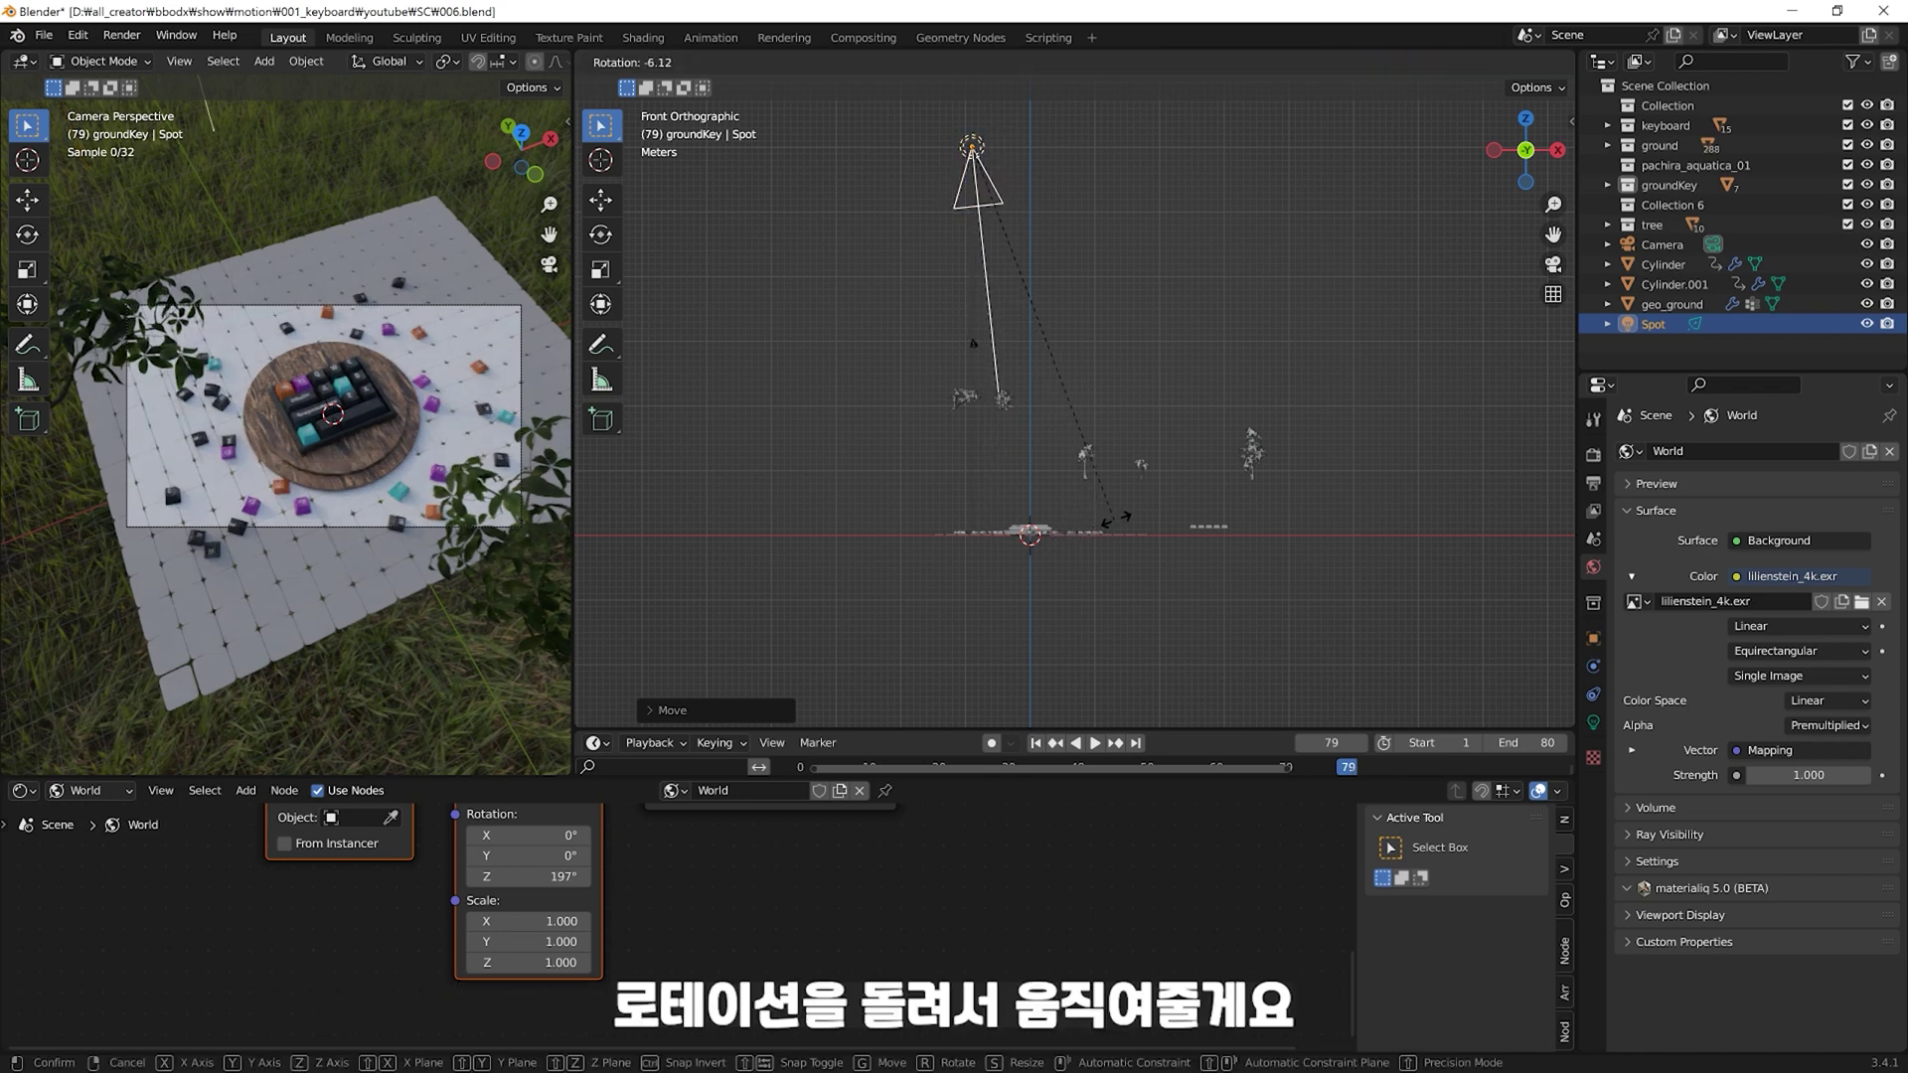
{"action": "left_click", "coordinate": [1111, 515]}
{"action": "key", "text": "g"}
{"action": "key", "text": "x"}
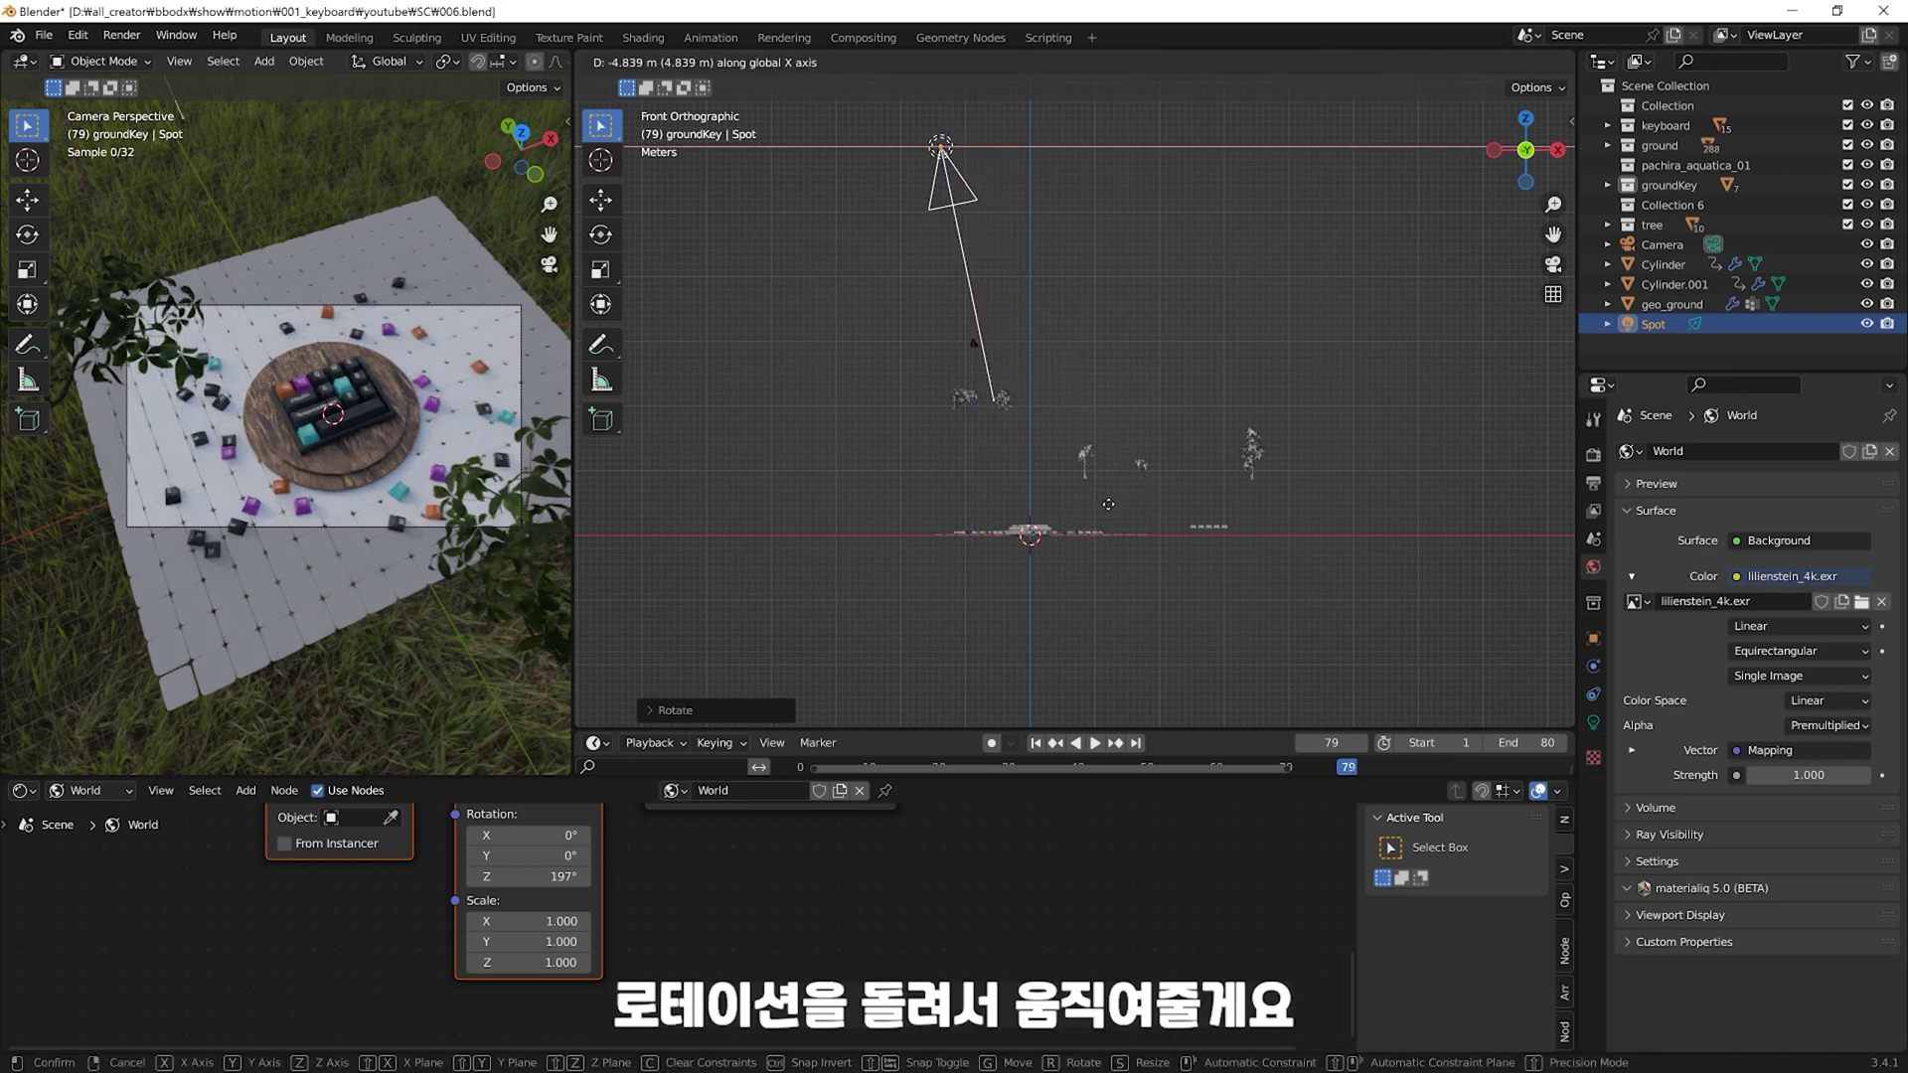
{"action": "left_click", "coordinate": [1103, 510]}
{"action": "key", "text": "r"}
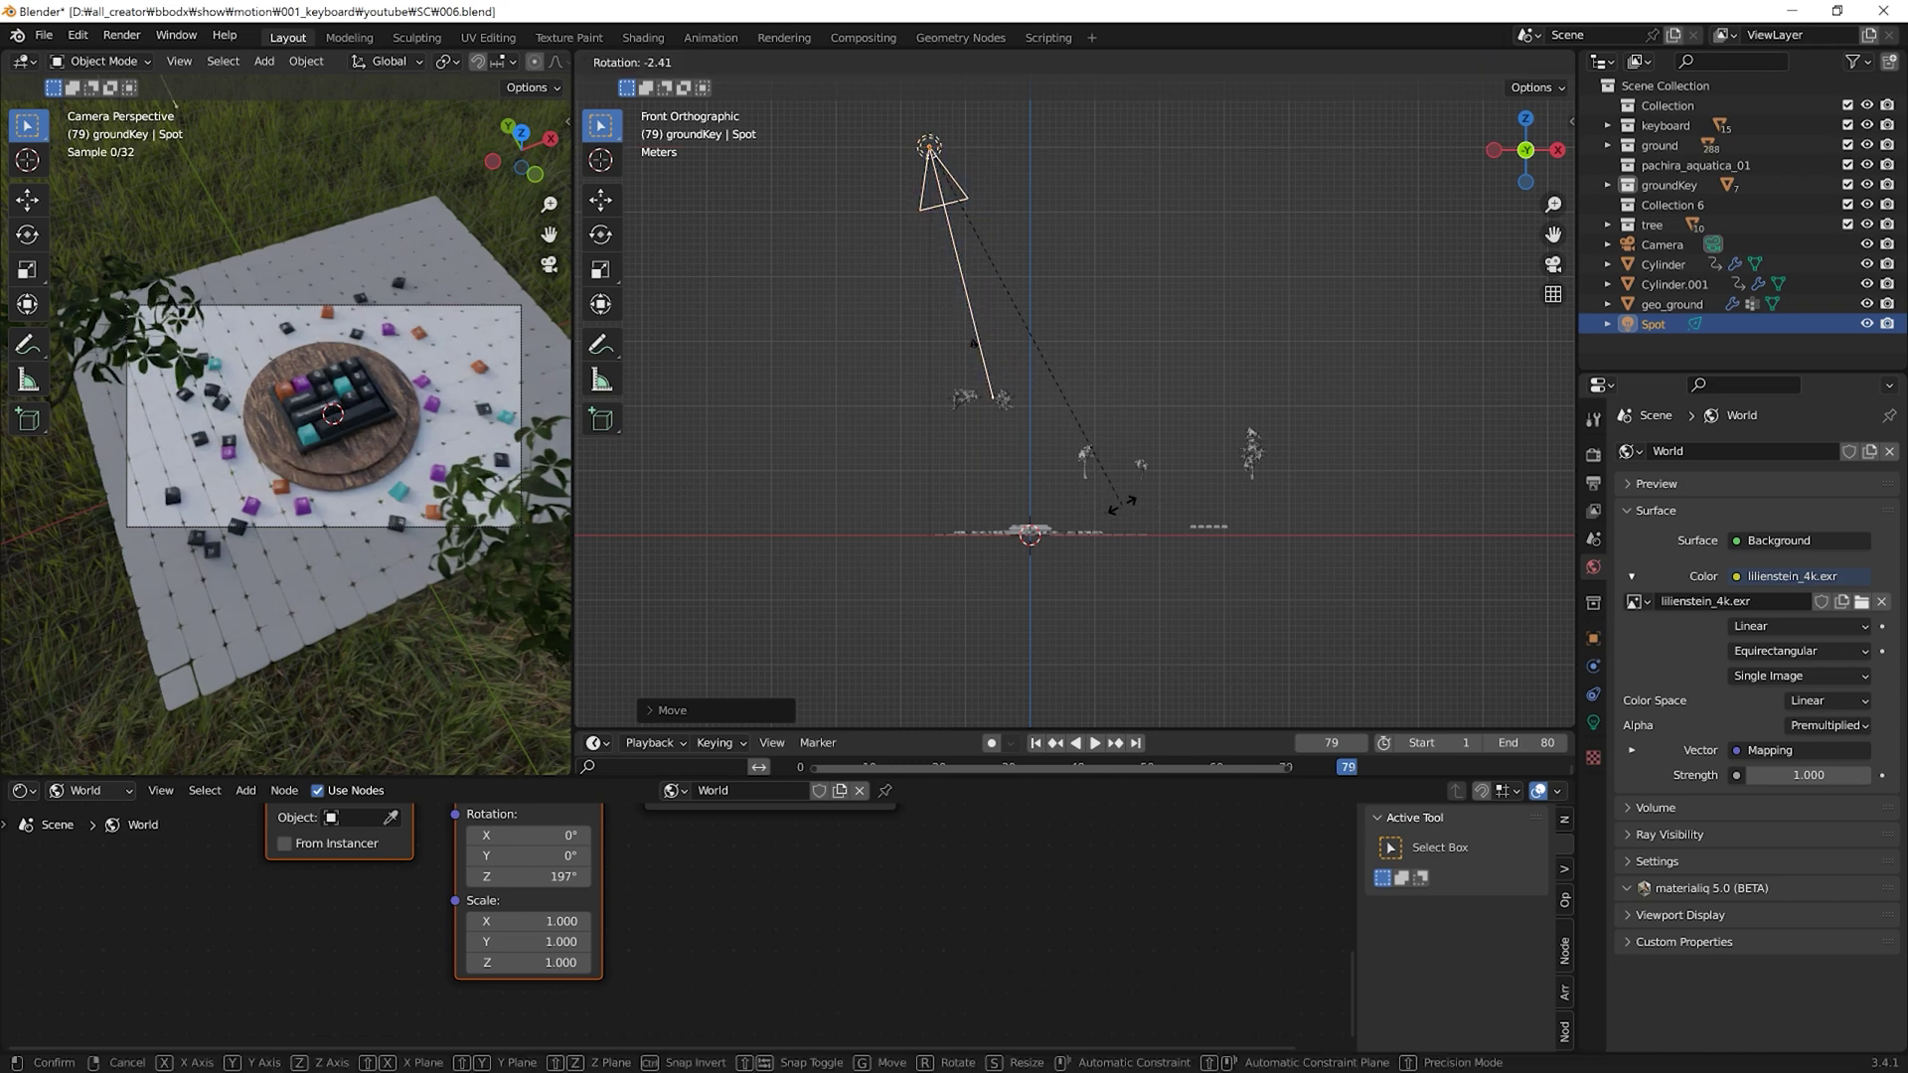
{"action": "left_click", "coordinate": [1124, 505]}
{"action": "mouse_move", "coordinate": [1124, 505]}
{"action": "middle_mouse_down"}
{"action": "mouse_move", "coordinate": [1116, 557]}
{"action": "mouse_move", "coordinate": [1103, 528]}
{"action": "middle_mouse_up"}
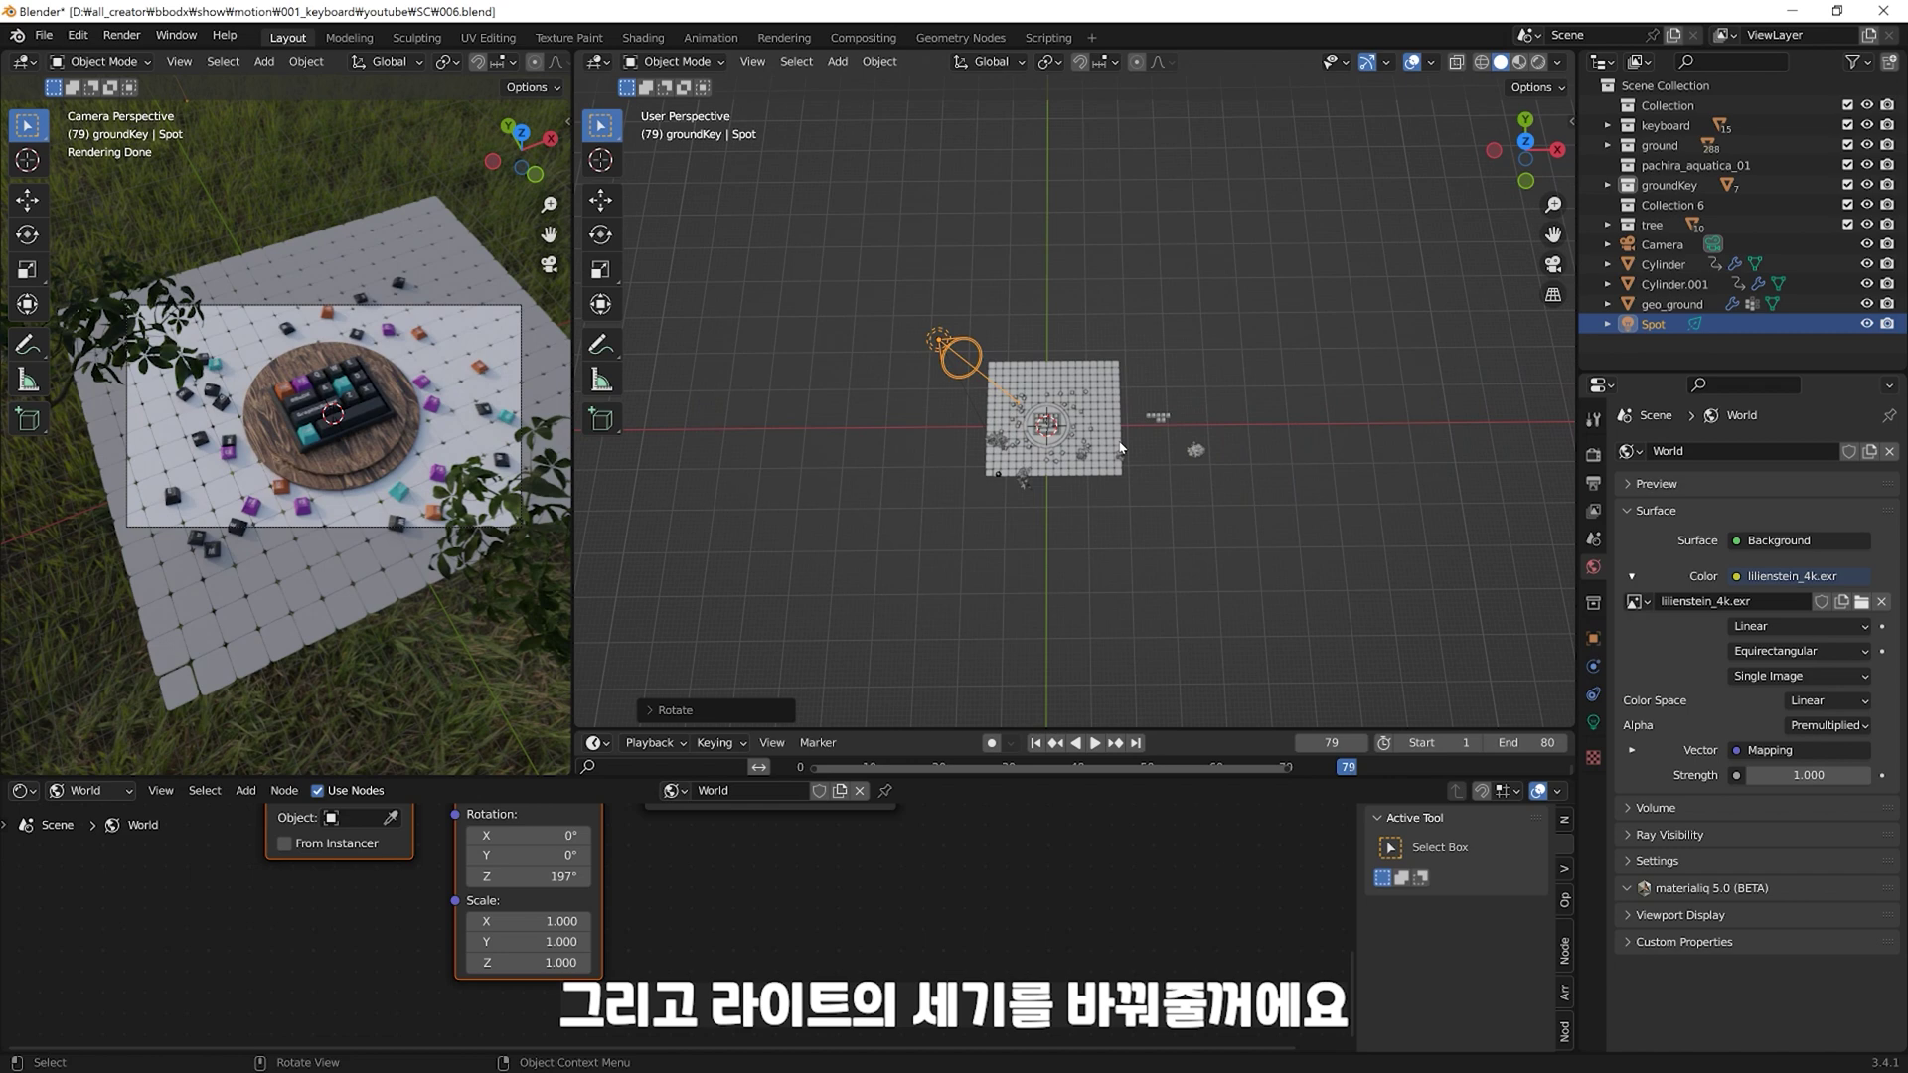
Step: Raise the spot light's power from 10 W to 30000 W
{"action": "left_click", "coordinate": [1593, 723]}
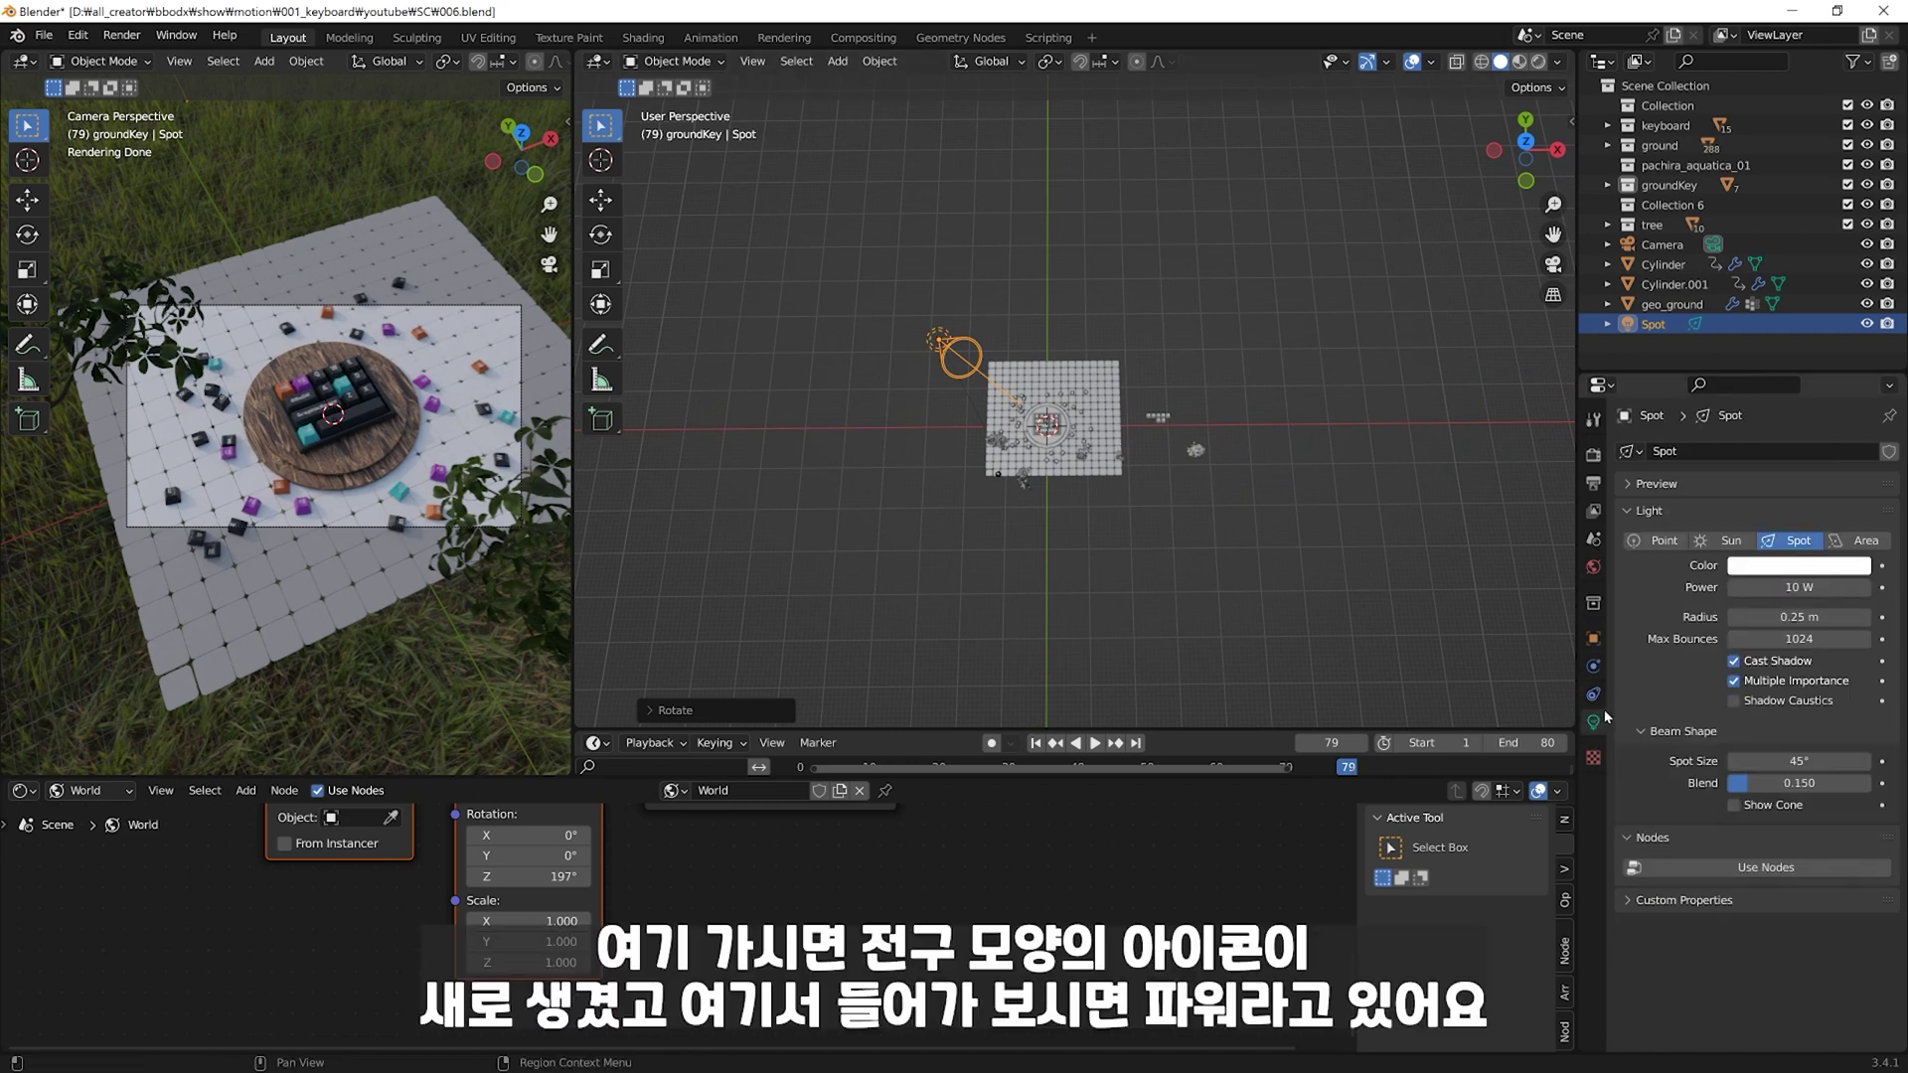
{"action": "left_click", "coordinate": [1801, 587]}
{"action": "type", "text": "3"}
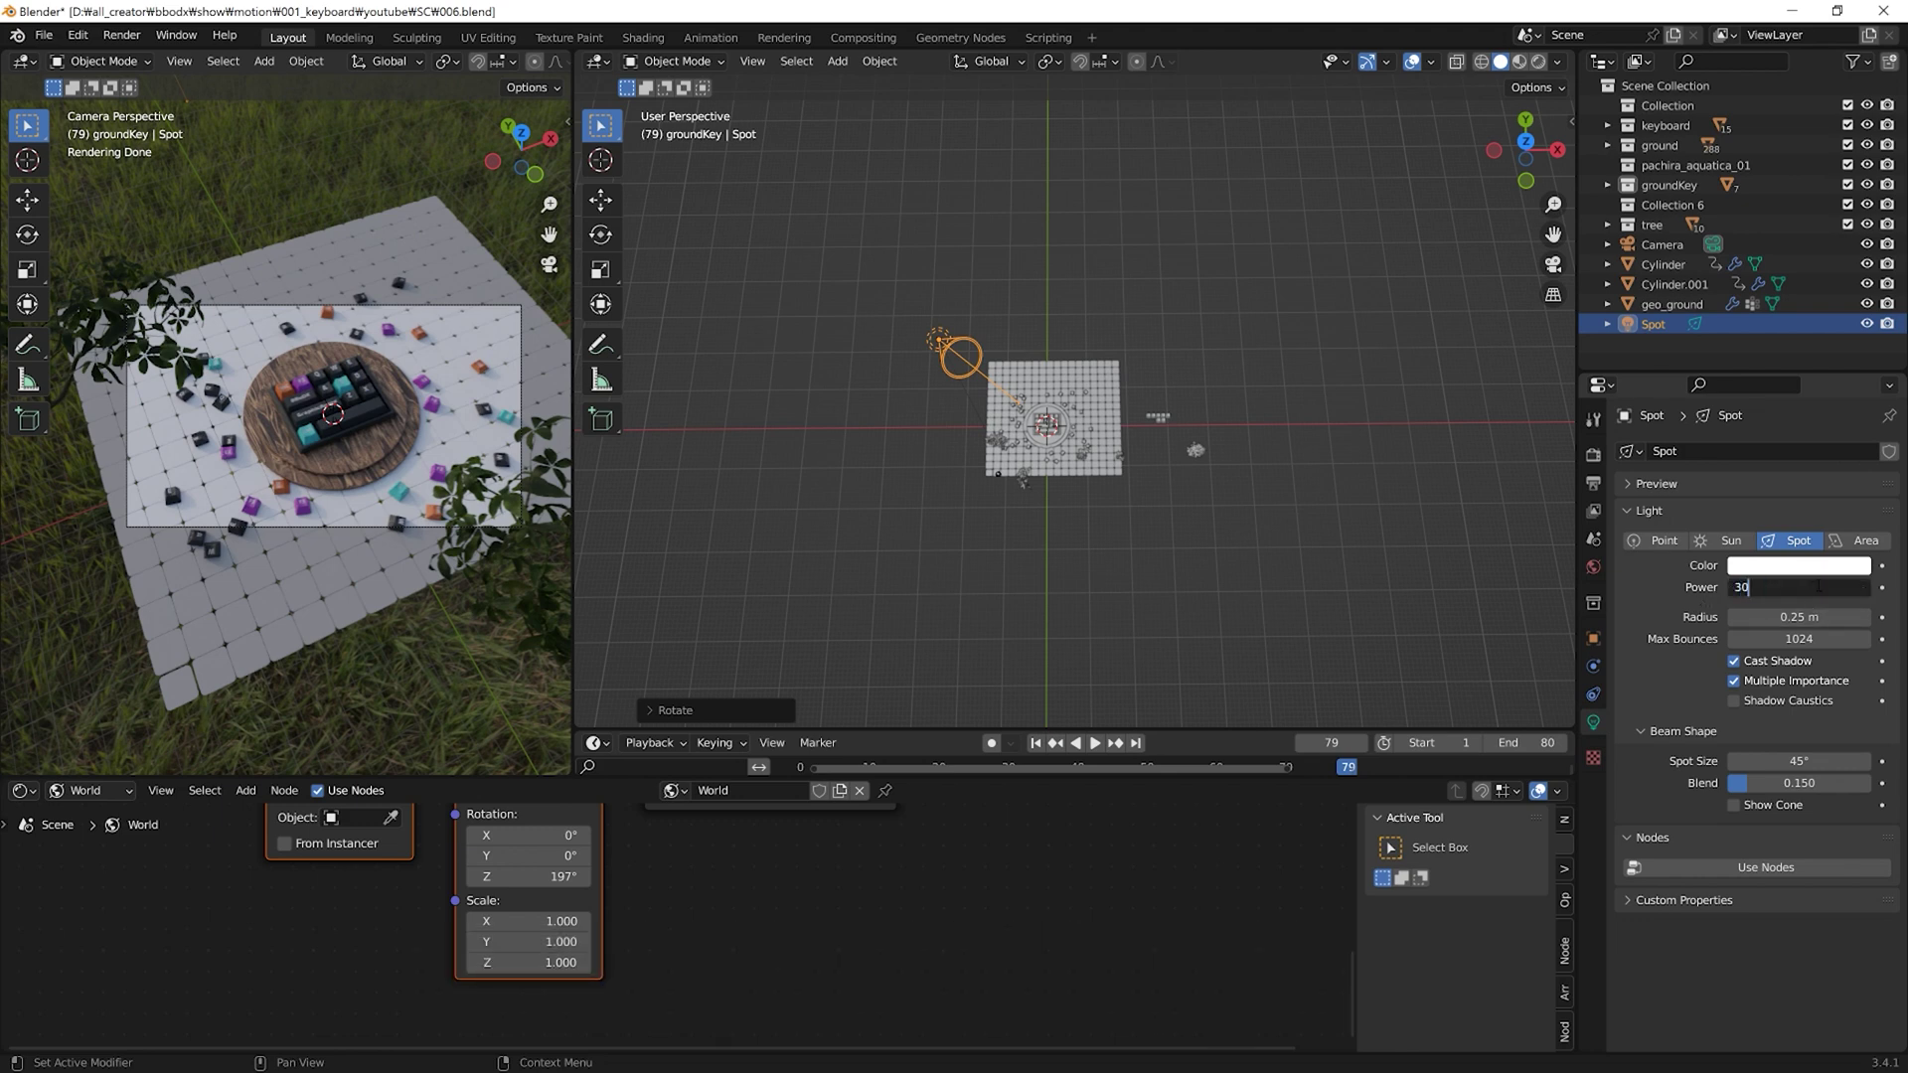
{"action": "type", "text": "000"}
{"action": "key", "text": "Return"}
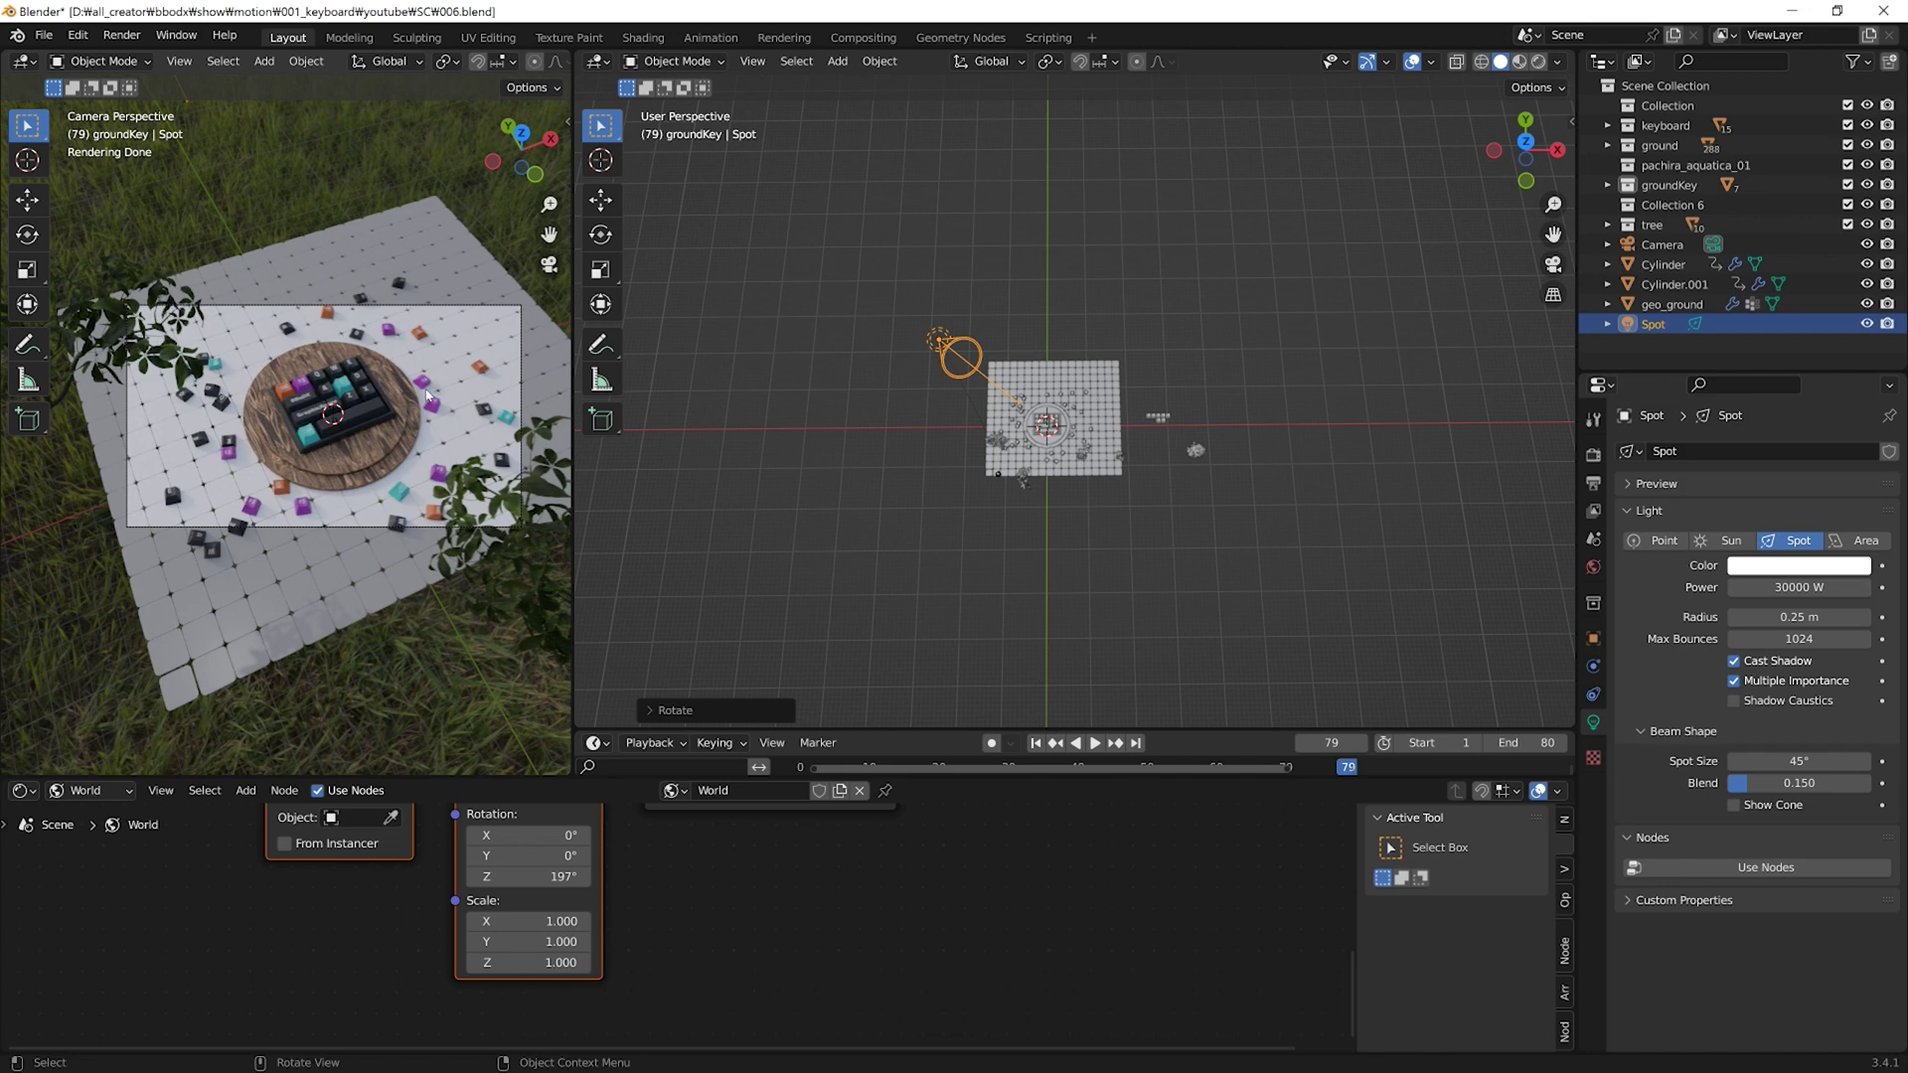
Step: Orbit to inspect the spot cone and bring up the World properties
{"action": "scroll", "coordinate": [438, 378], "scroll_direction": "up", "scroll_amount": 2}
{"action": "middle_click_drag", "start_coordinate": [422, 398], "coordinate": [409, 401], "text": "shift"}
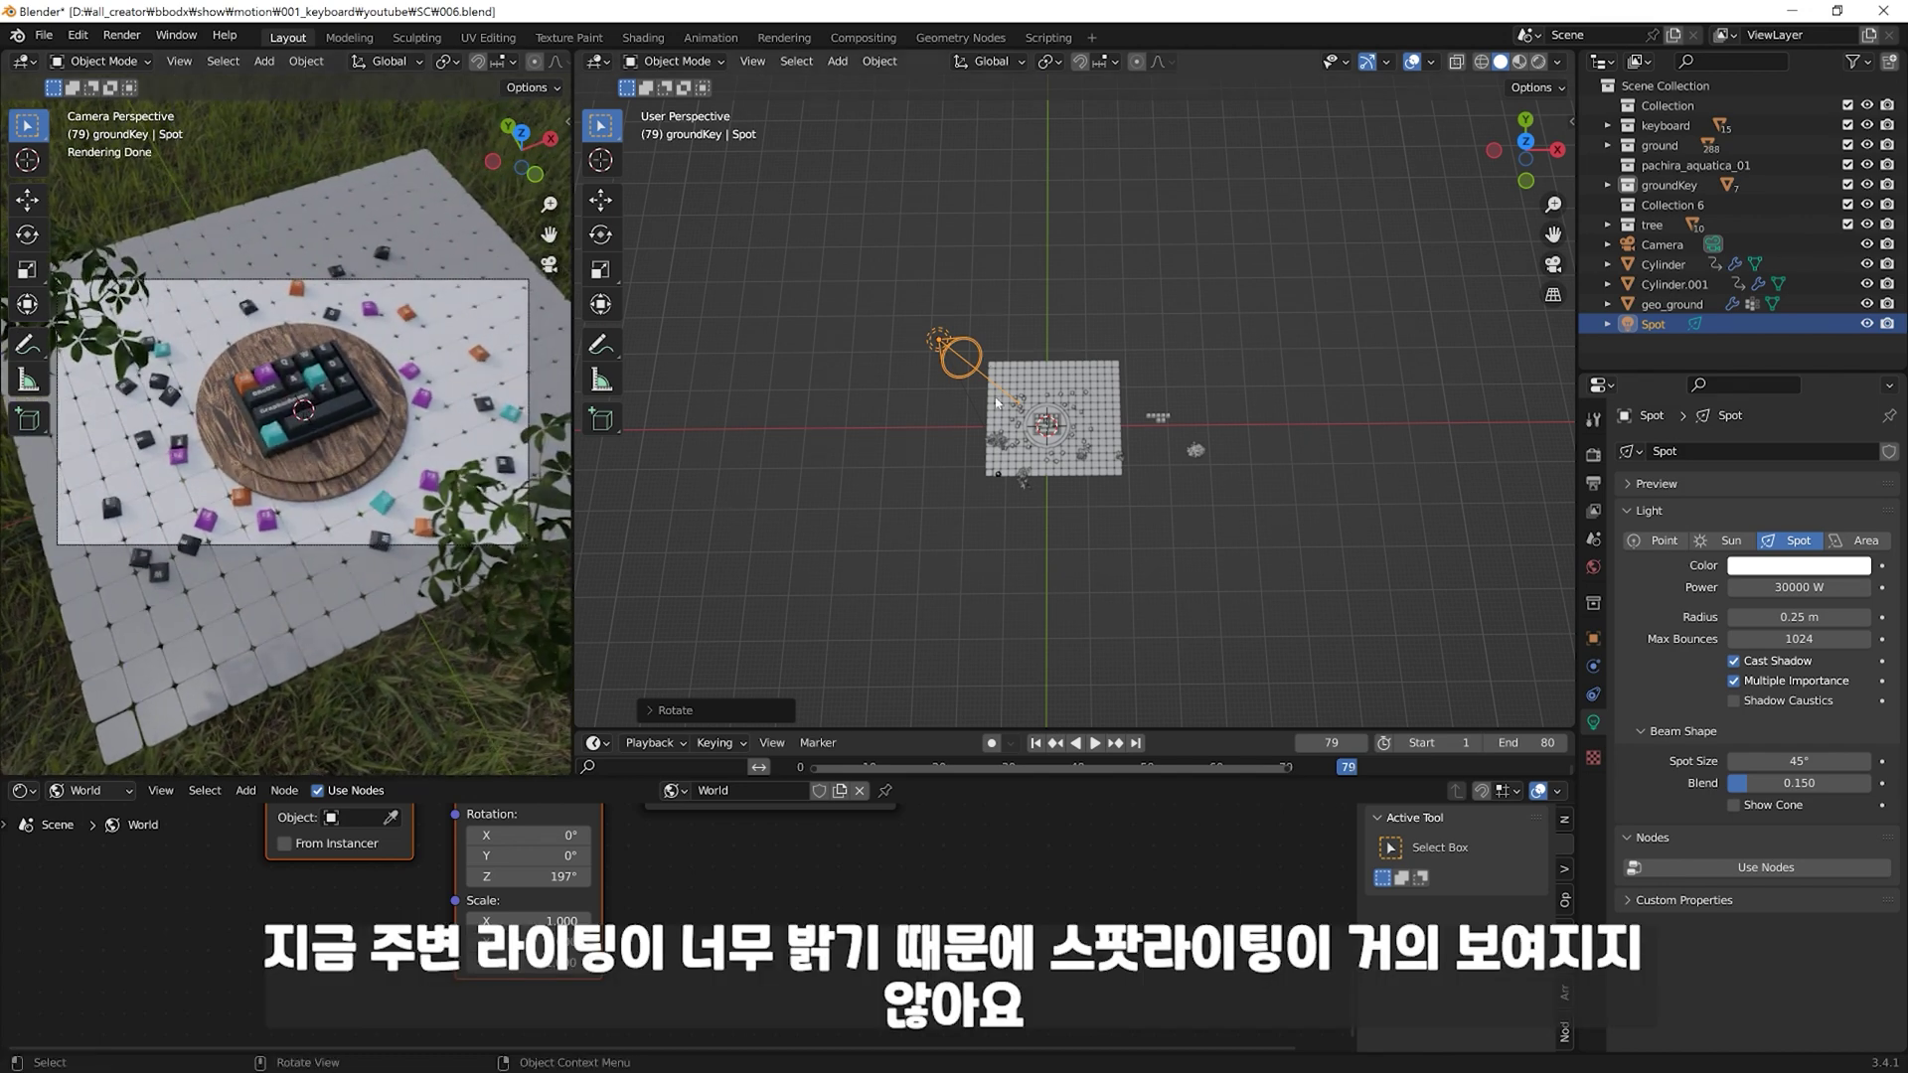
{"action": "mouse_move", "coordinate": [996, 402]}
{"action": "middle_mouse_down"}
{"action": "mouse_move", "coordinate": [1021, 386]}
{"action": "mouse_move", "coordinate": [1026, 290]}
{"action": "middle_mouse_up"}
{"action": "left_click", "coordinate": [1594, 567]}
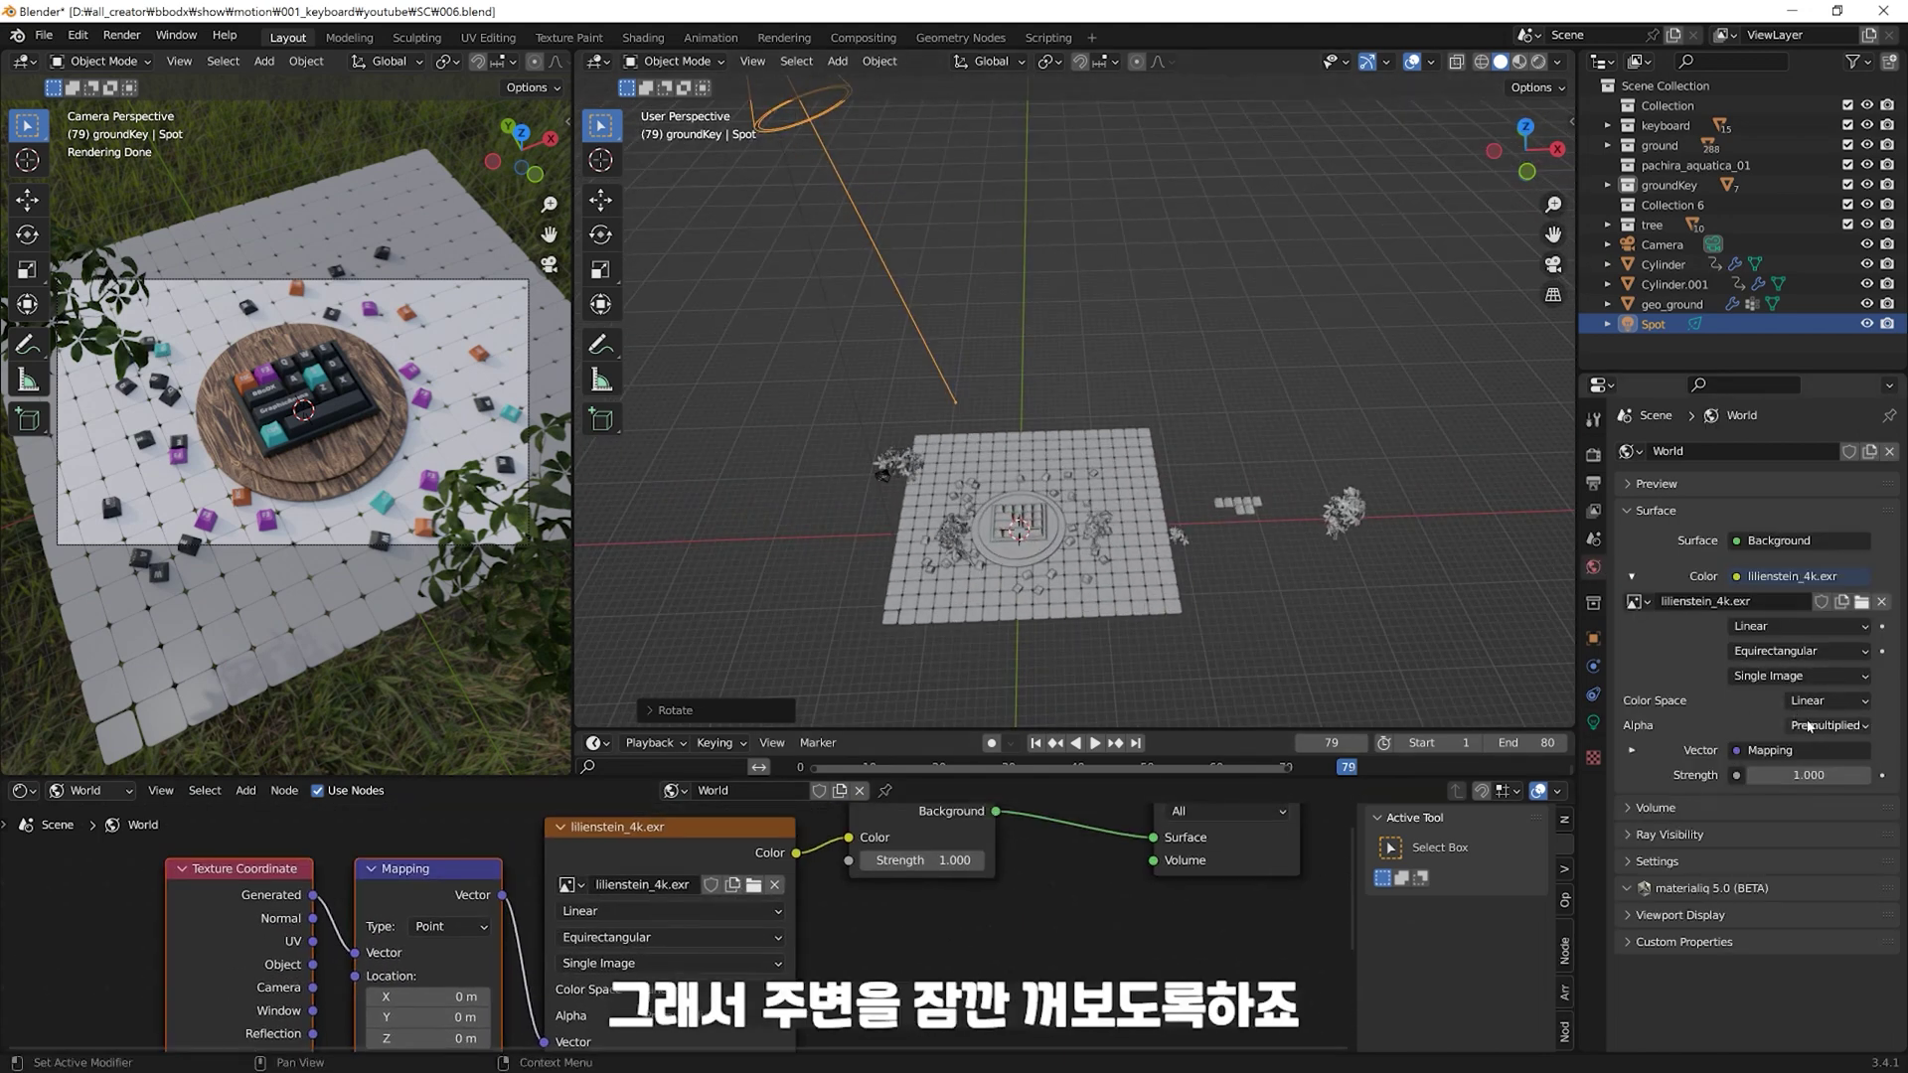
Step: Turn off the world lighting by setting its Strength to 0
{"action": "left_click", "coordinate": [1809, 774]}
{"action": "type", "text": "0"}
{"action": "key", "text": "Return"}
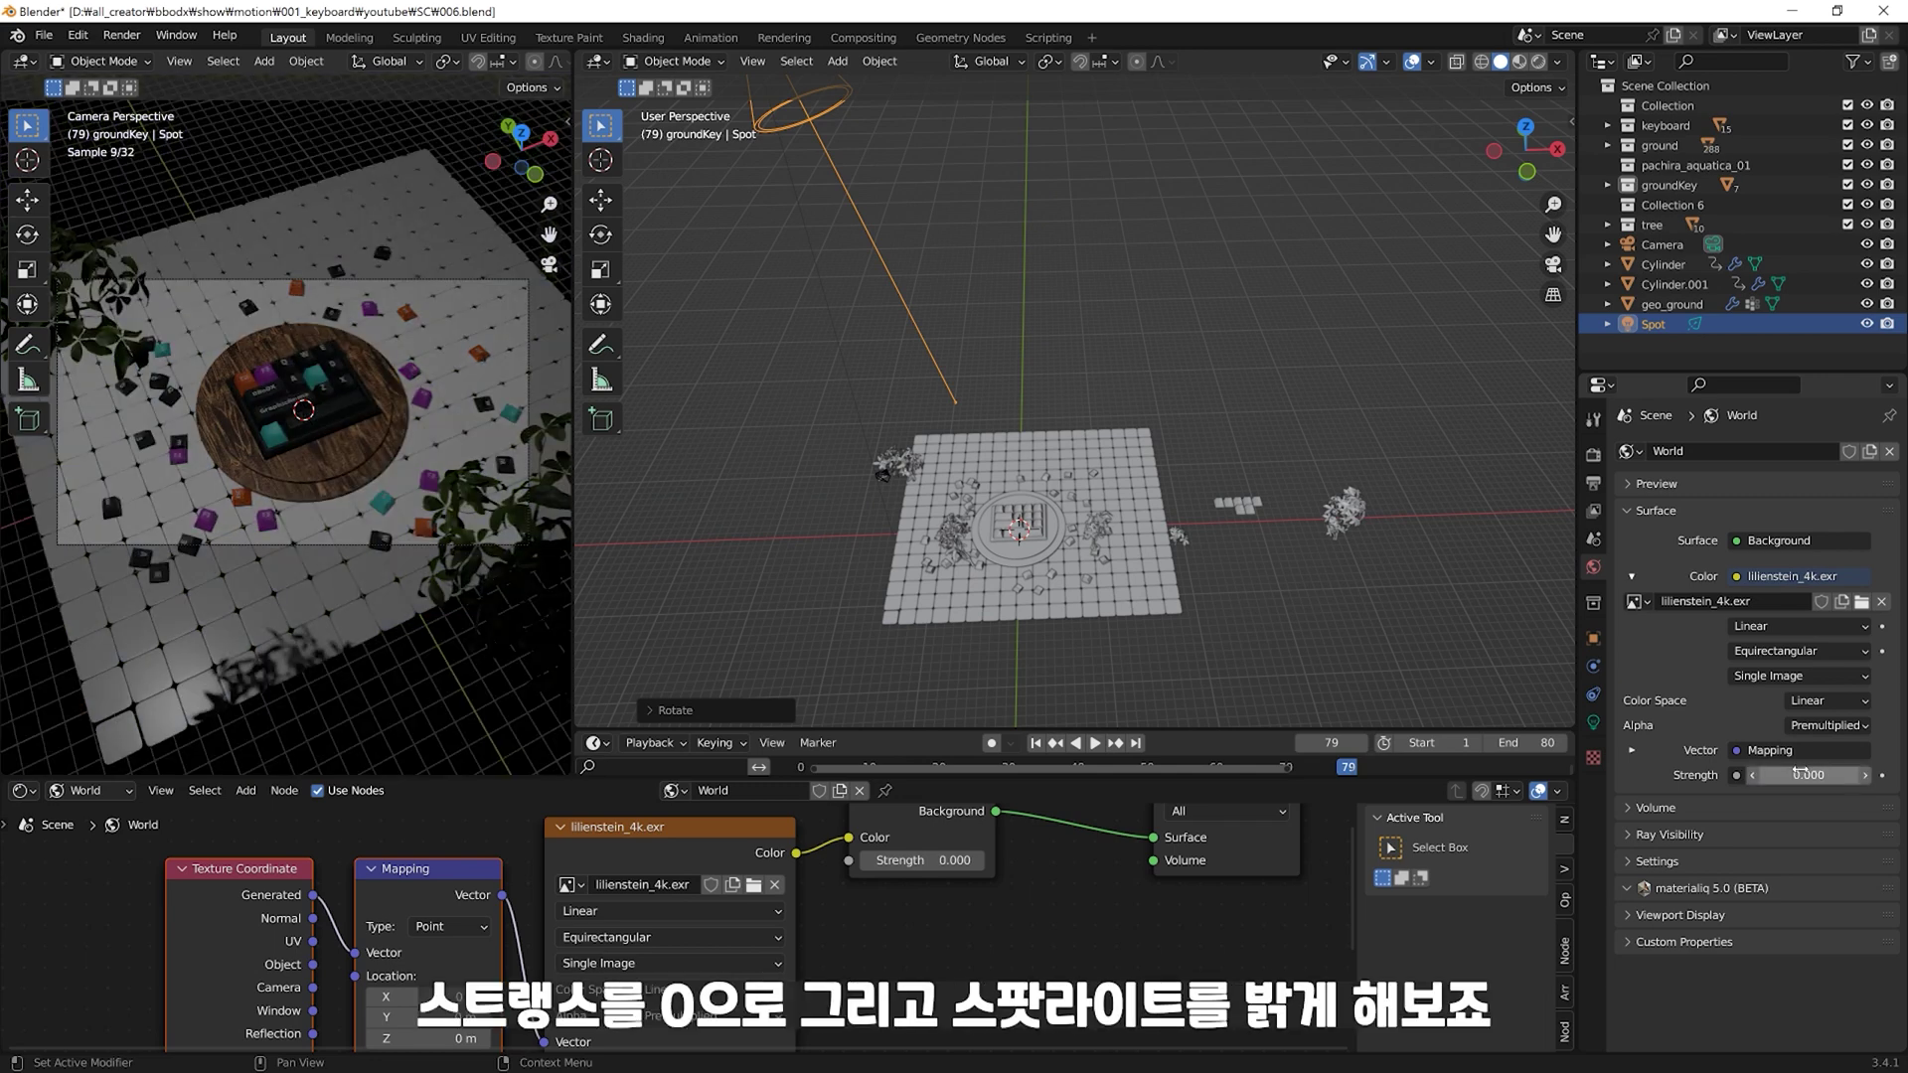
{"action": "scroll", "coordinate": [884, 270], "scroll_direction": "down", "scroll_amount": 2}
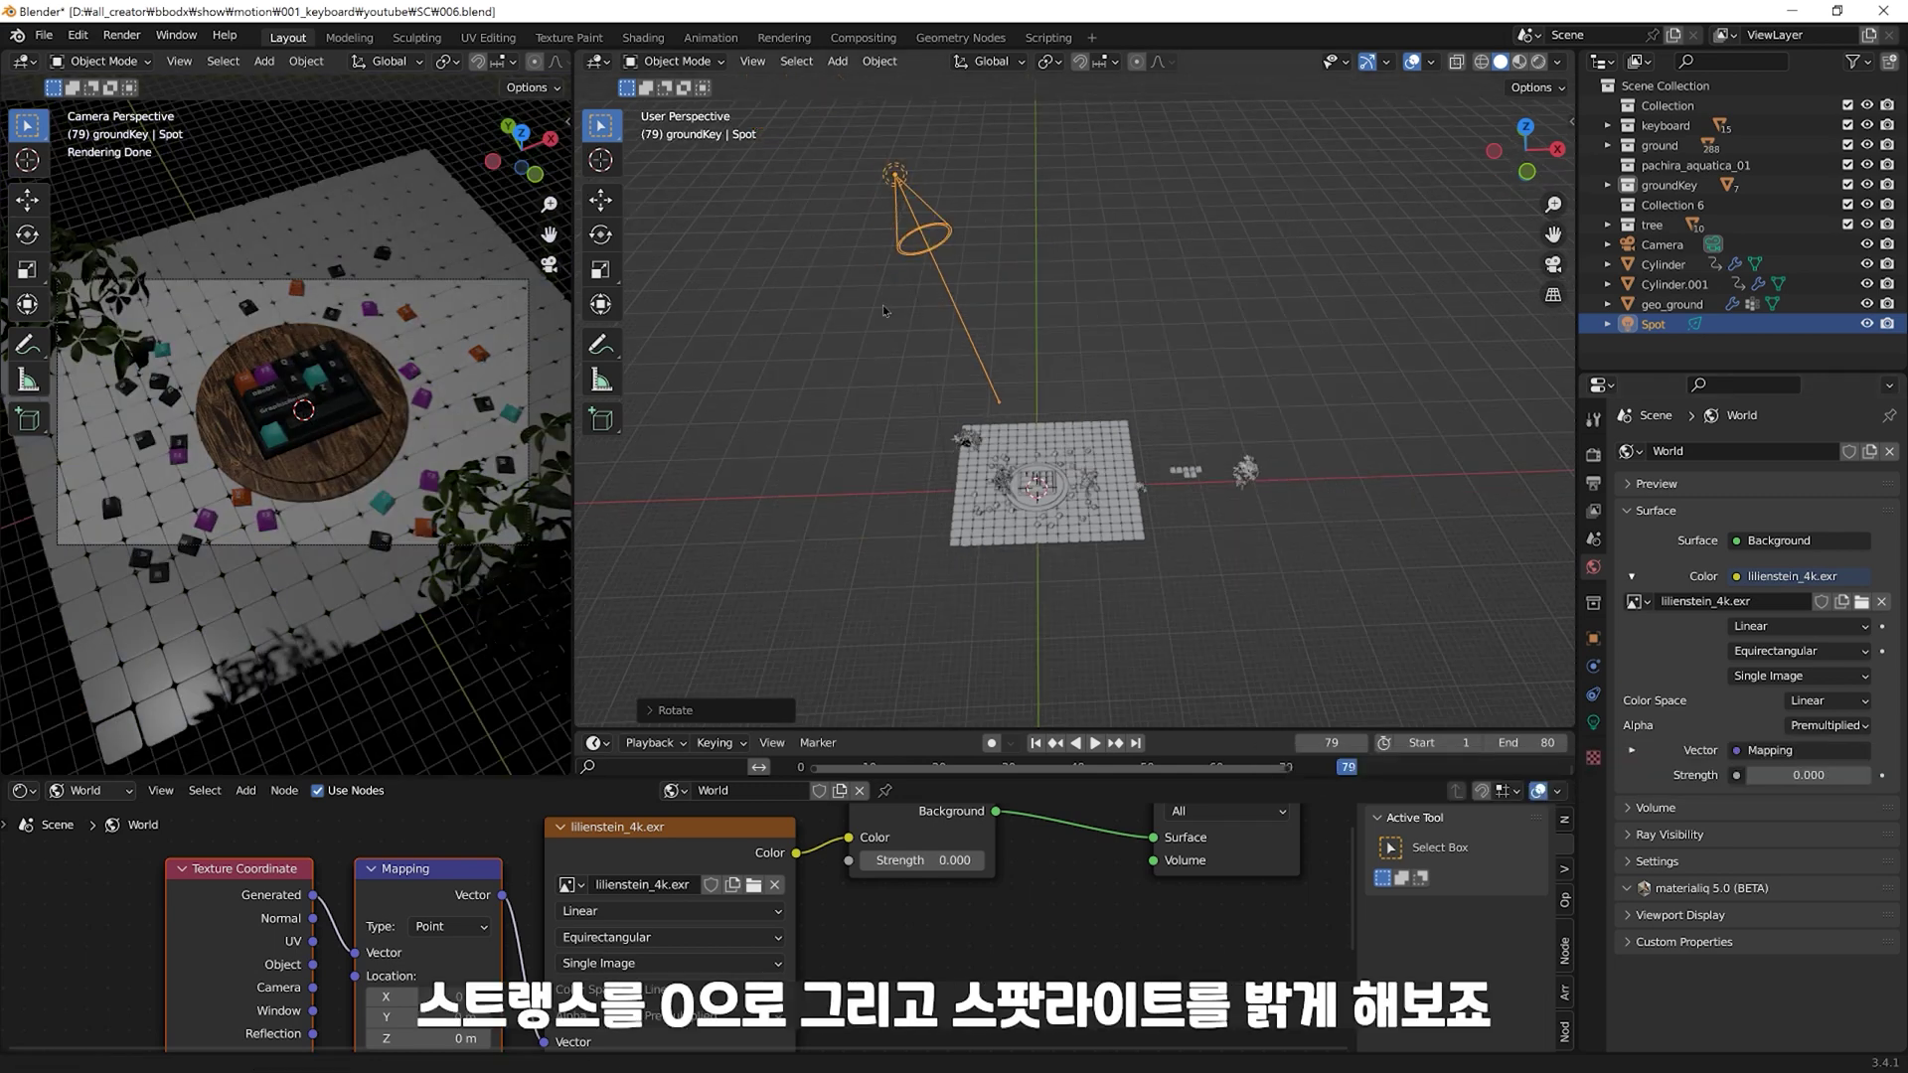
Step: Boost the spot light's power to 300000 W
{"action": "left_click", "coordinate": [1593, 723]}
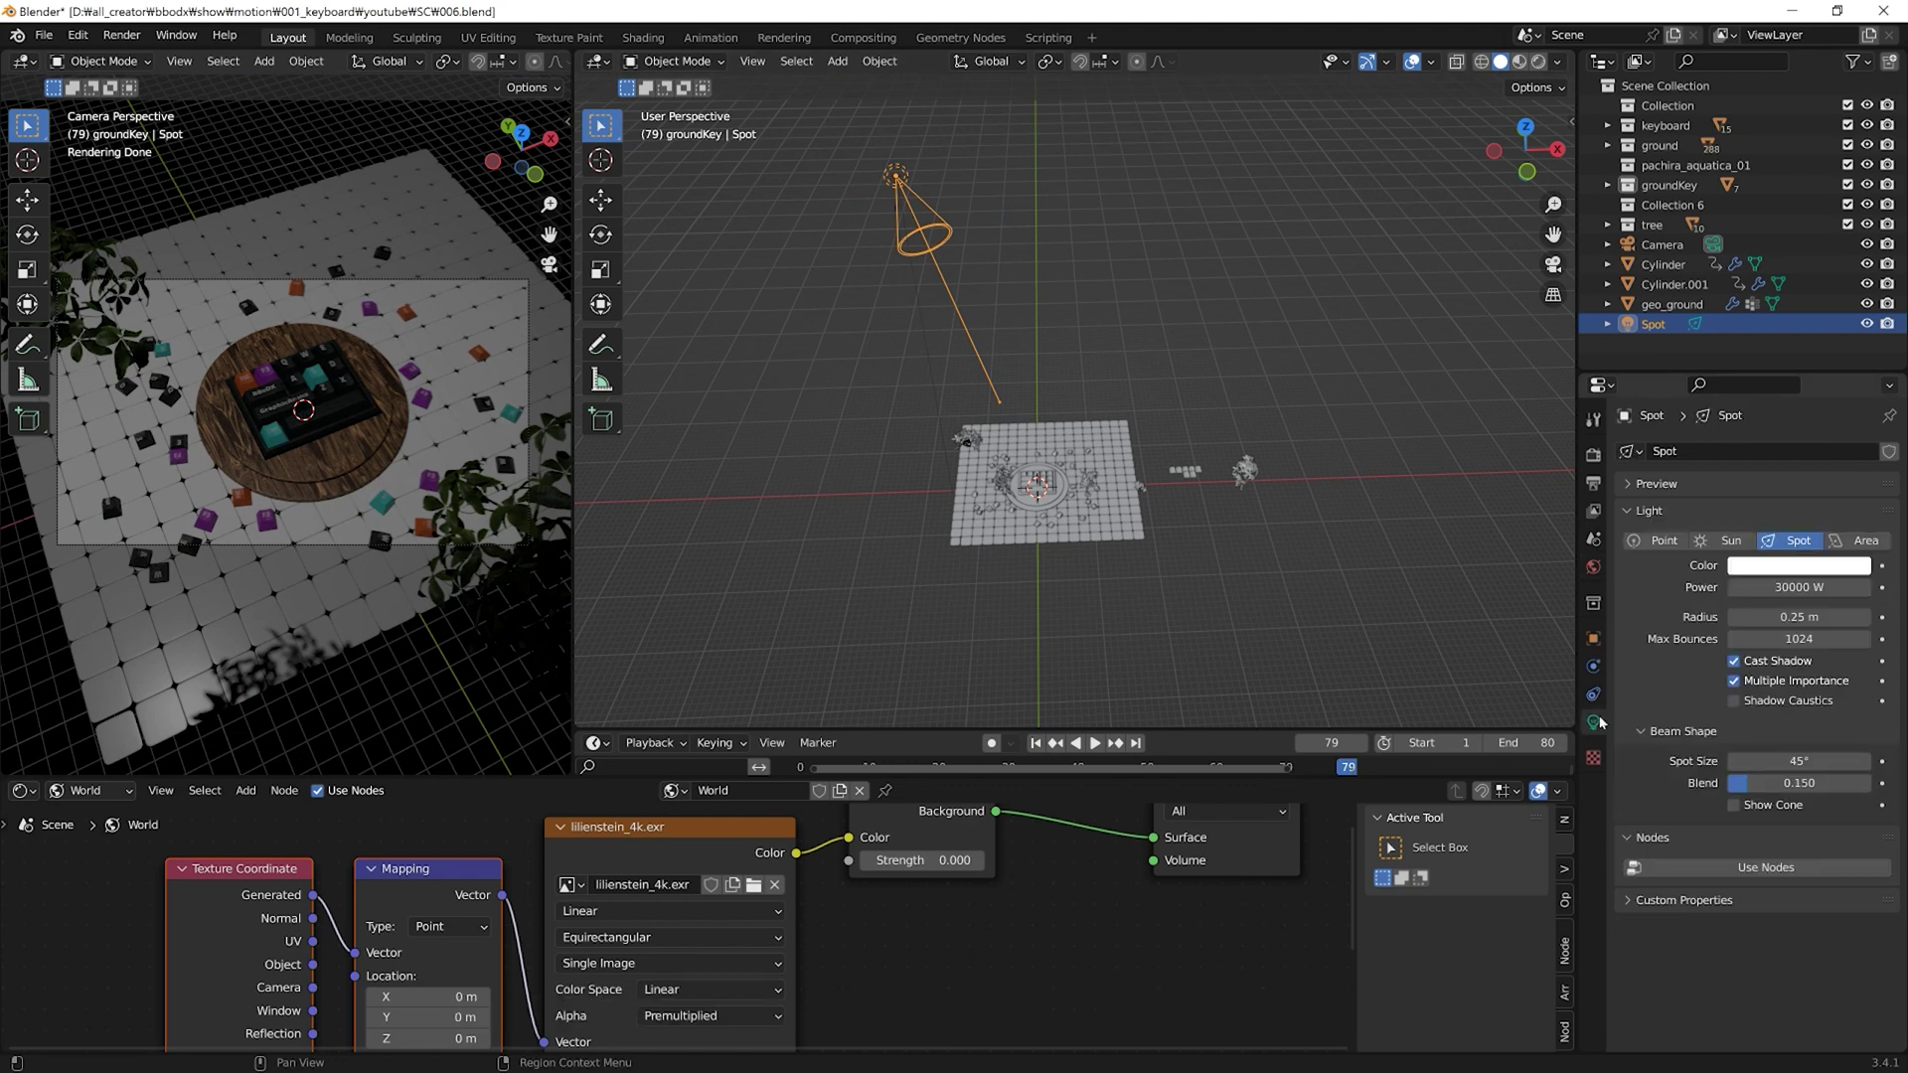
{"action": "left_click", "coordinate": [1785, 587]}
{"action": "type", "text": "30"}
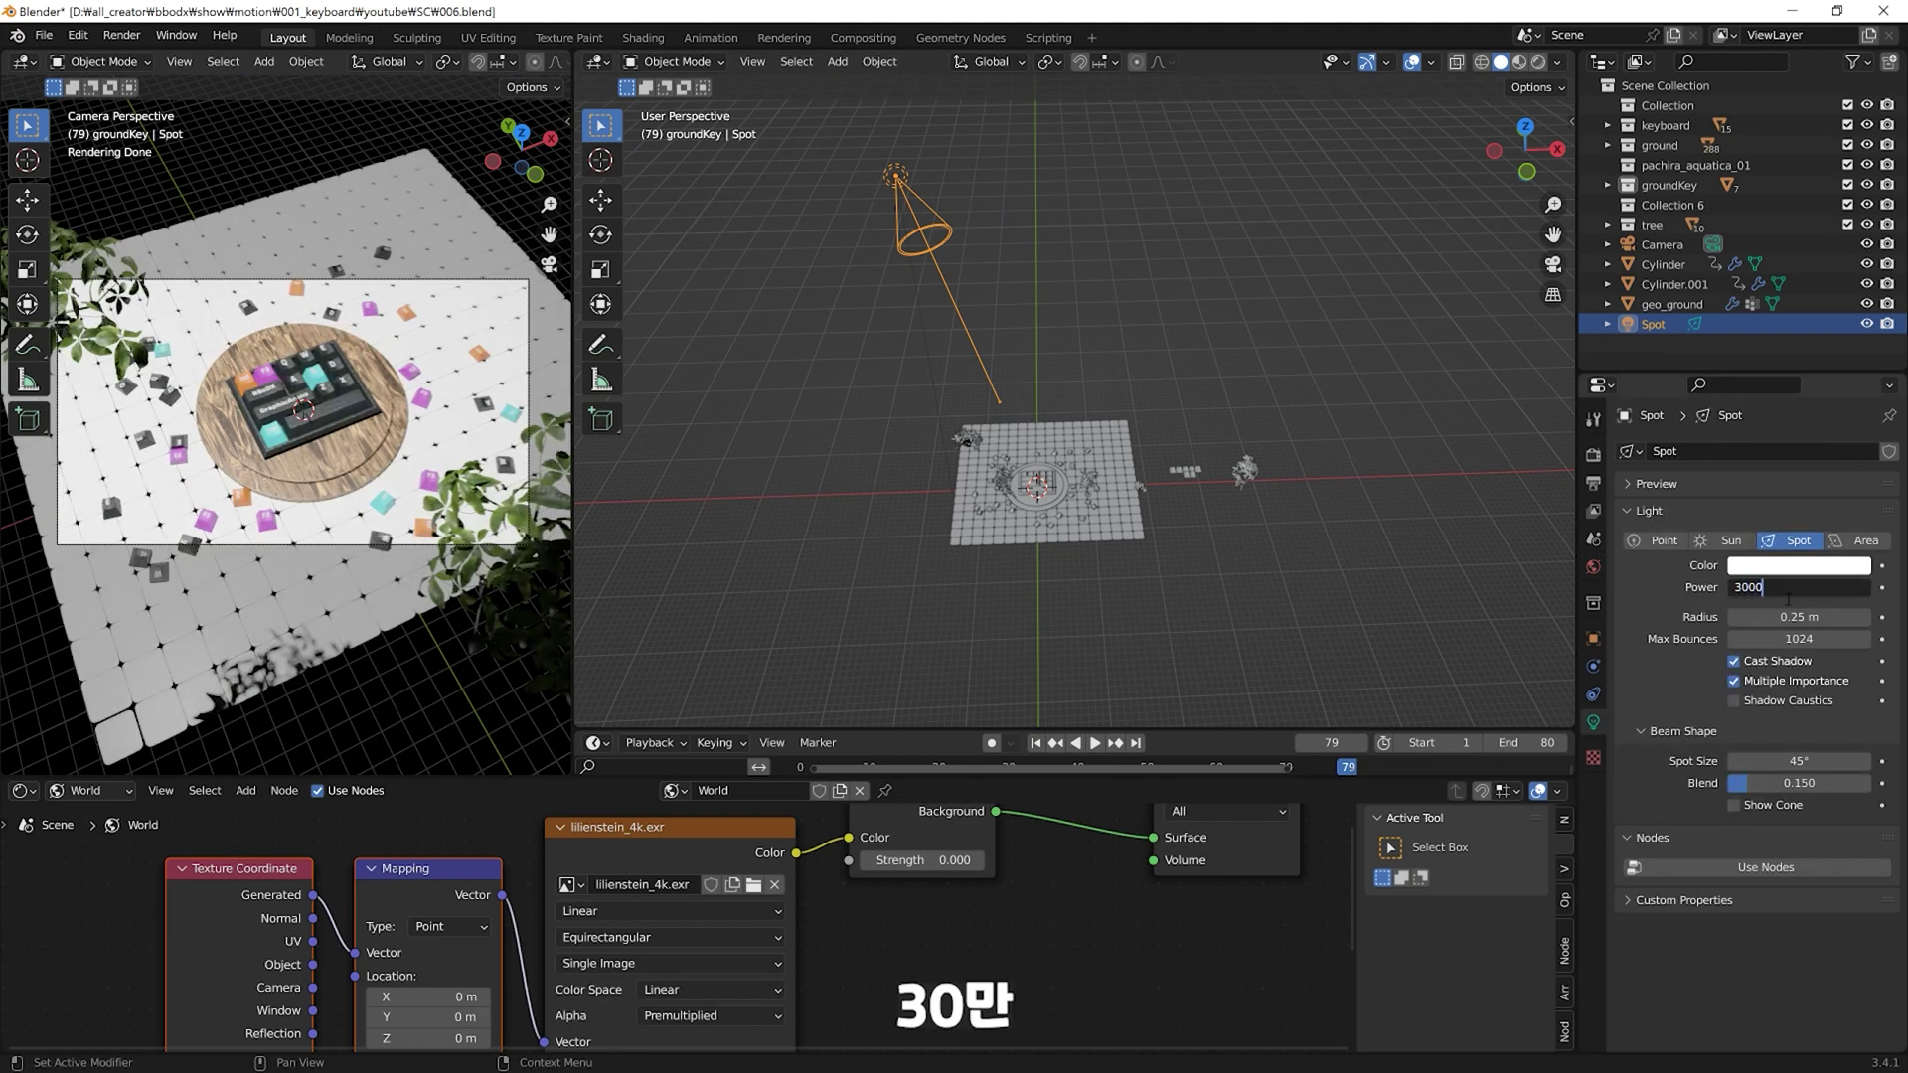
{"action": "key", "text": "Return"}
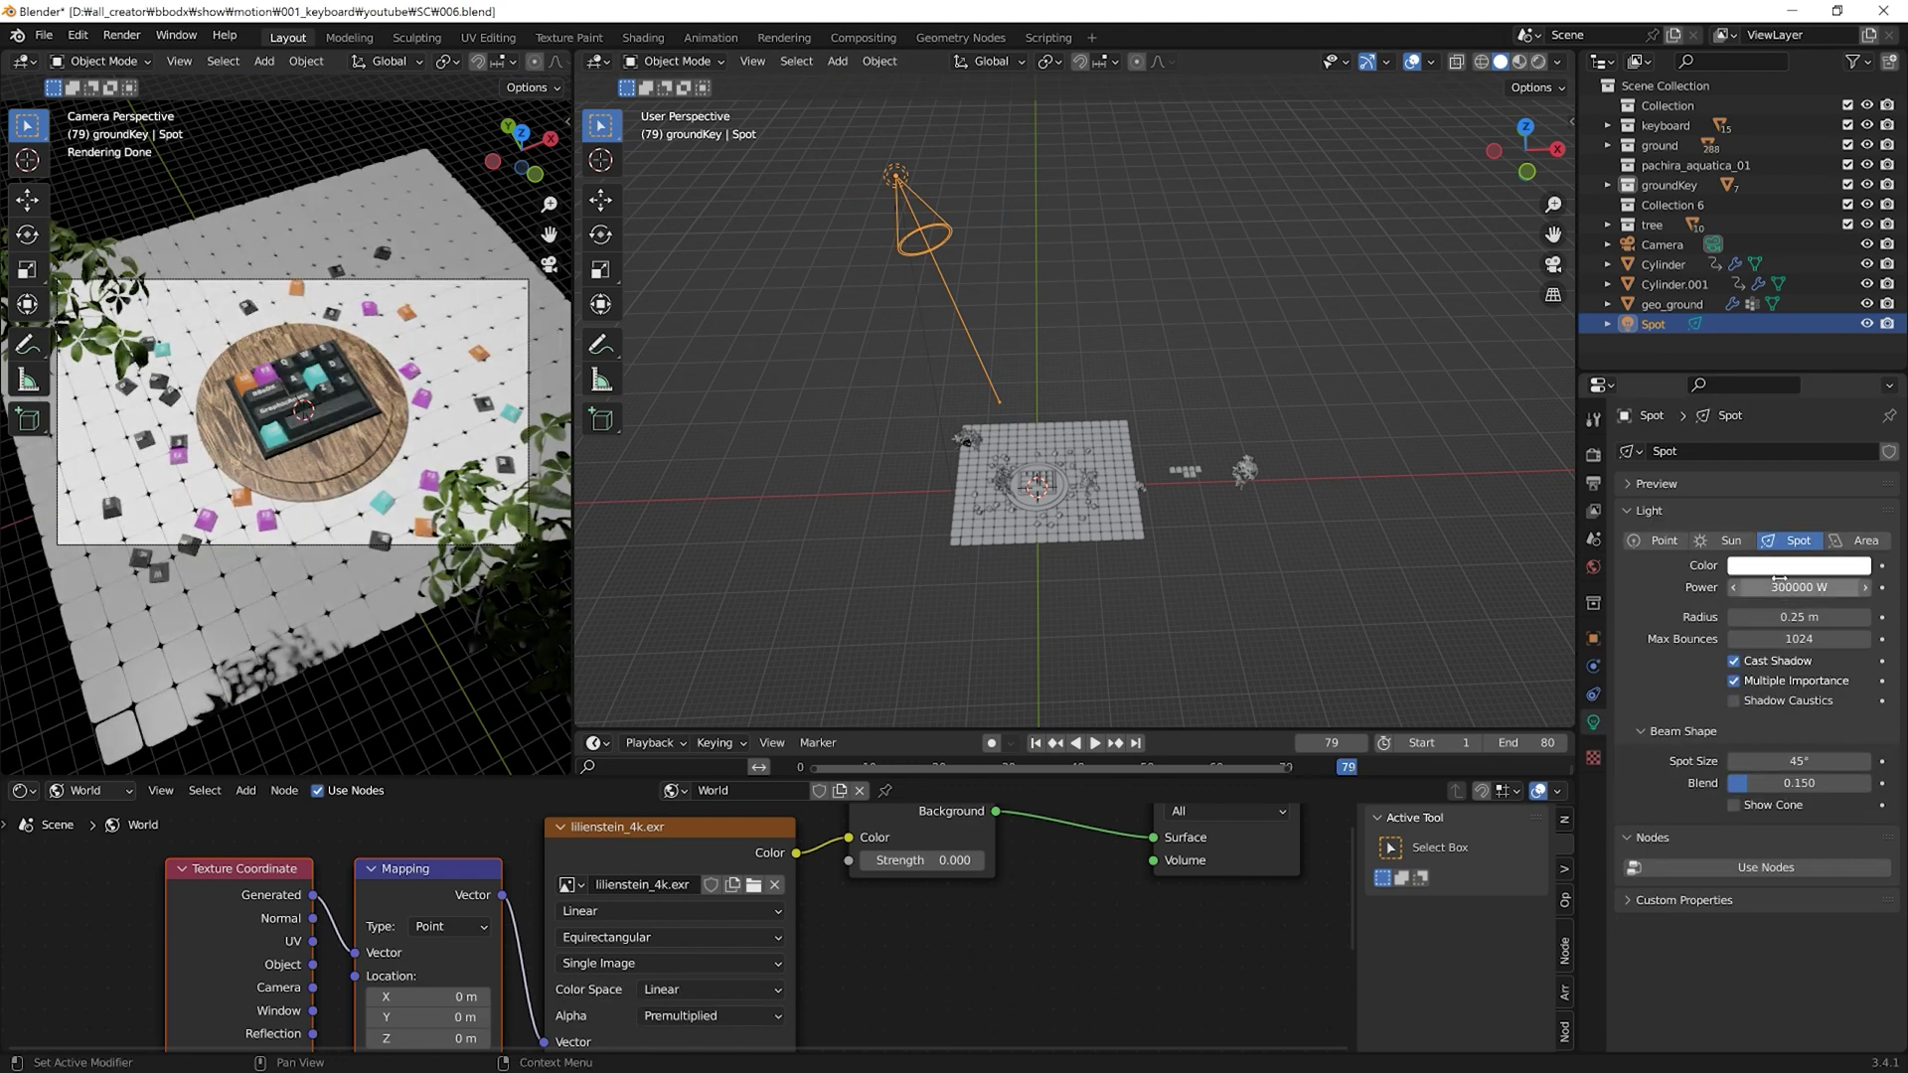
Step: In front view, lower the spot light along Z and nudge it slightly along X
{"action": "key", "text": "KP_1"}
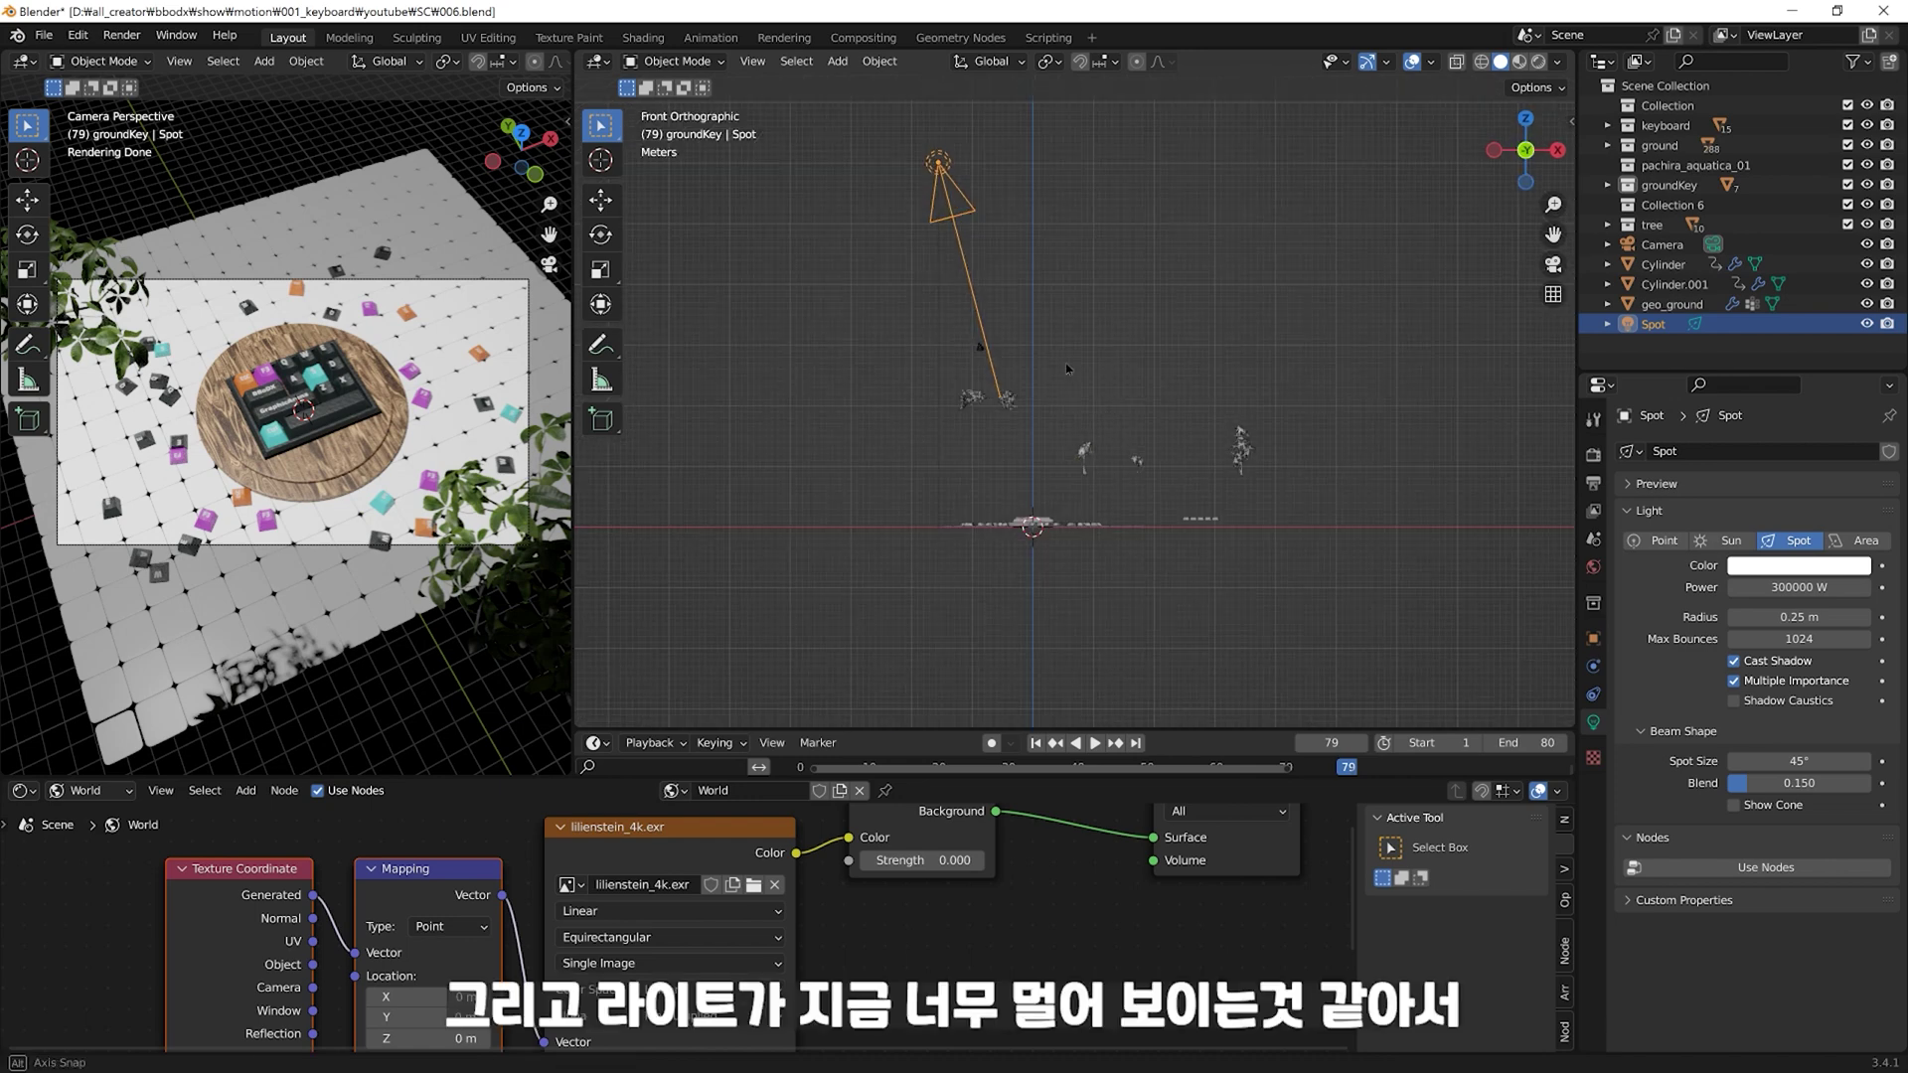
{"action": "key", "text": "g"}
{"action": "key", "text": "z"}
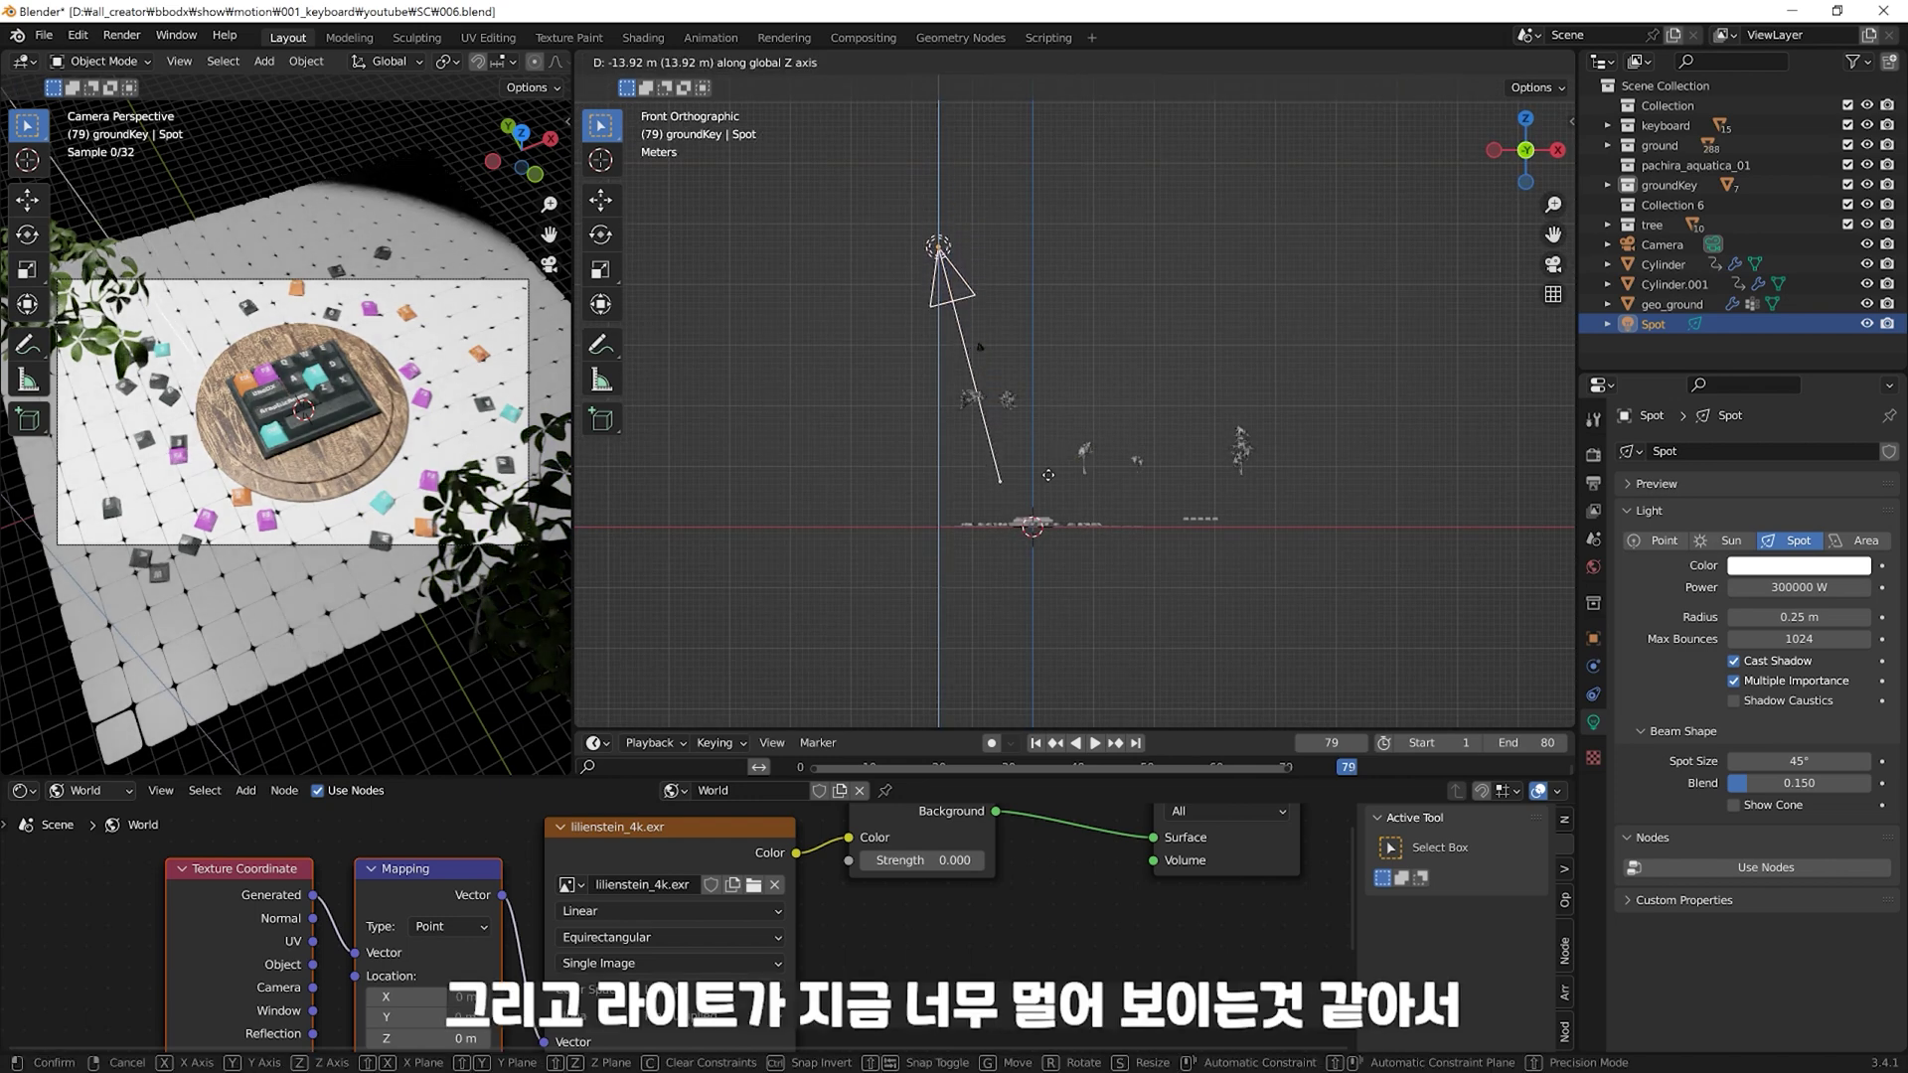
{"action": "left_click", "coordinate": [1046, 502]}
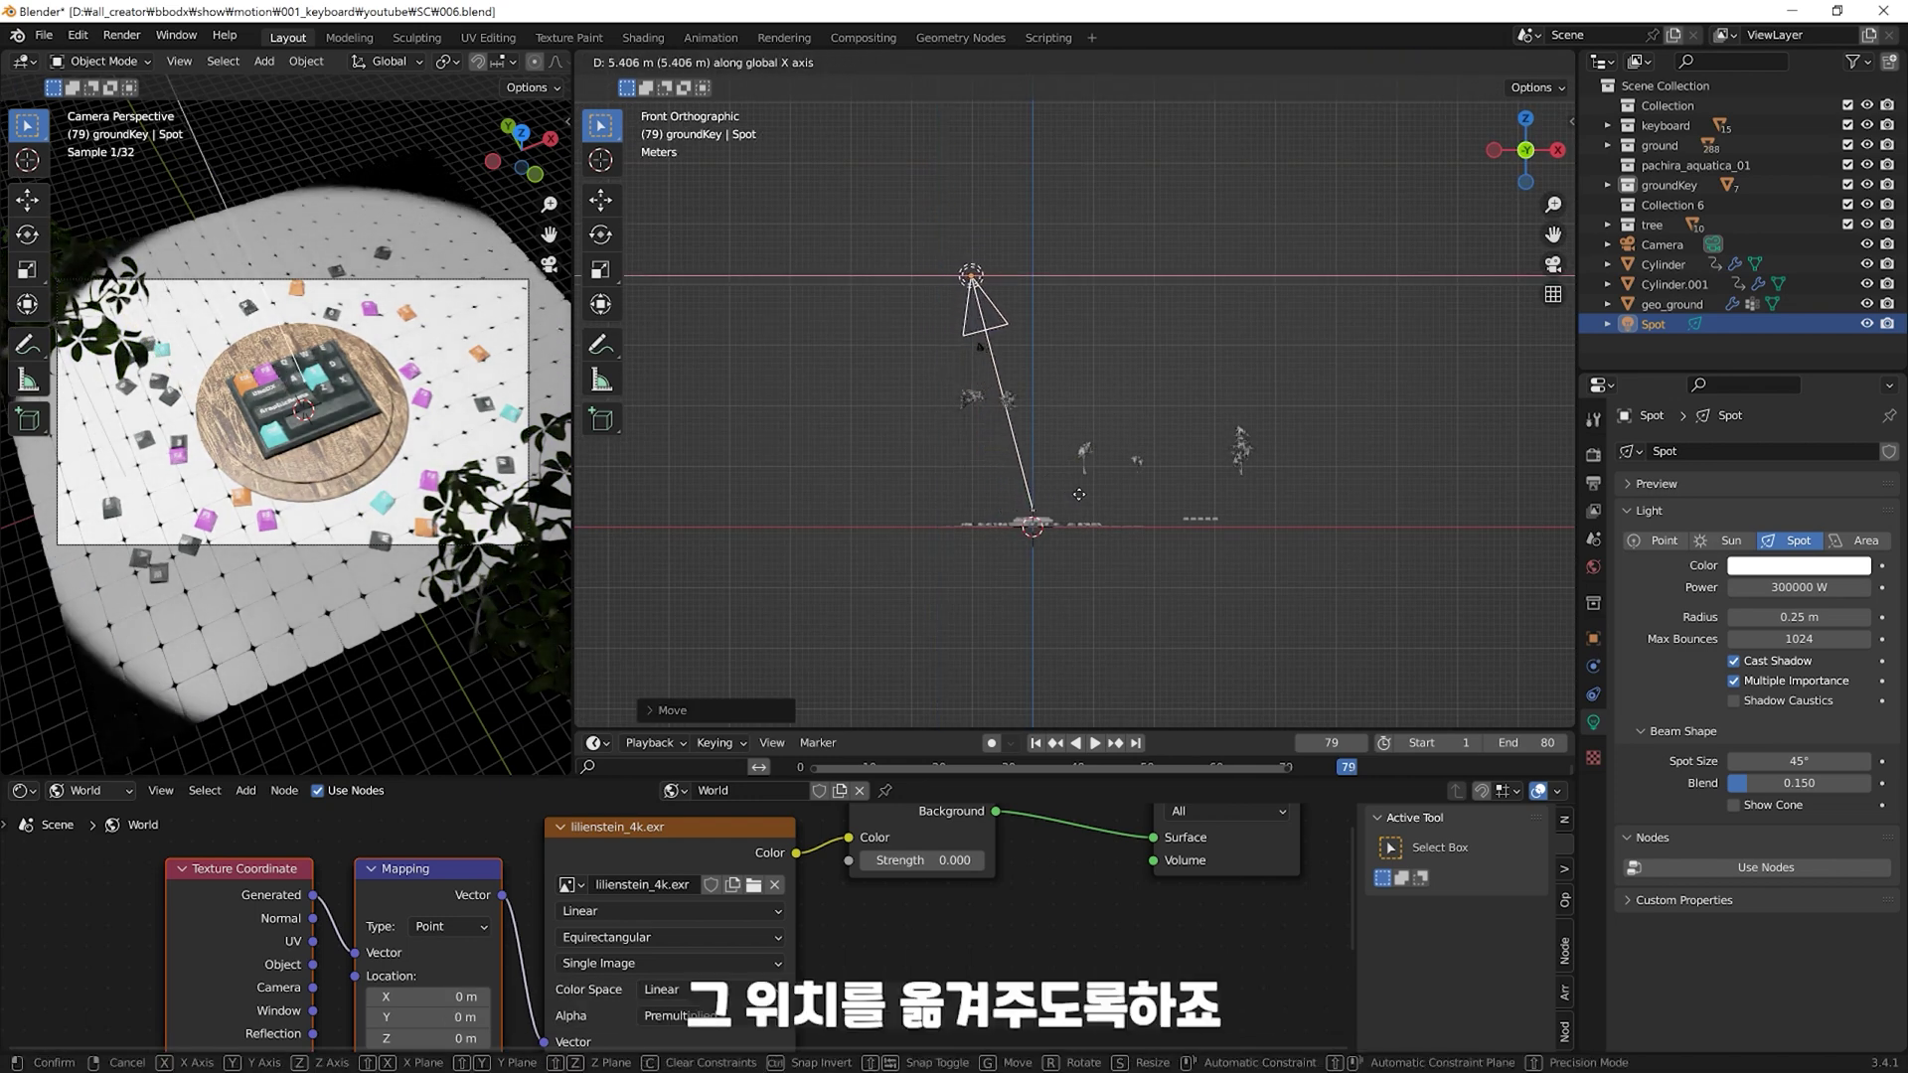
{"action": "key", "text": "g"}
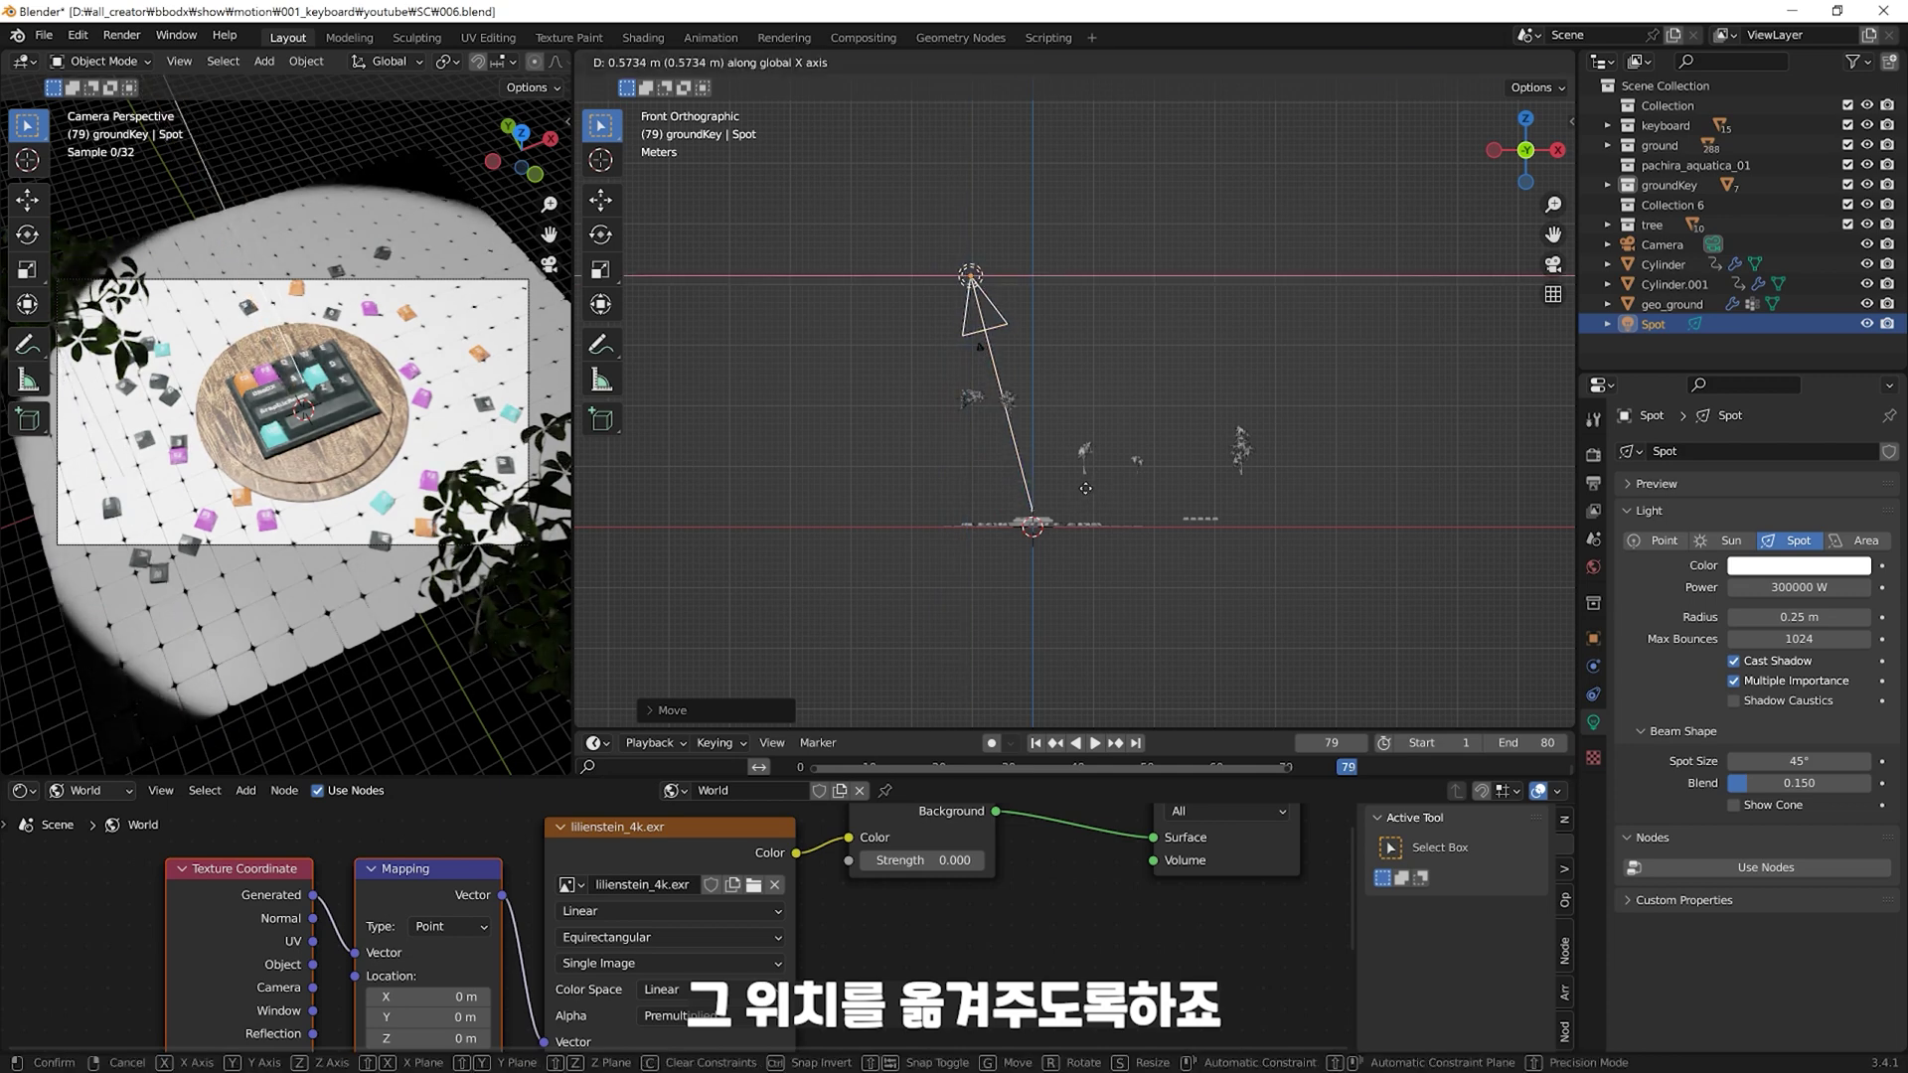
{"action": "left_click", "coordinate": [1210, 499]}
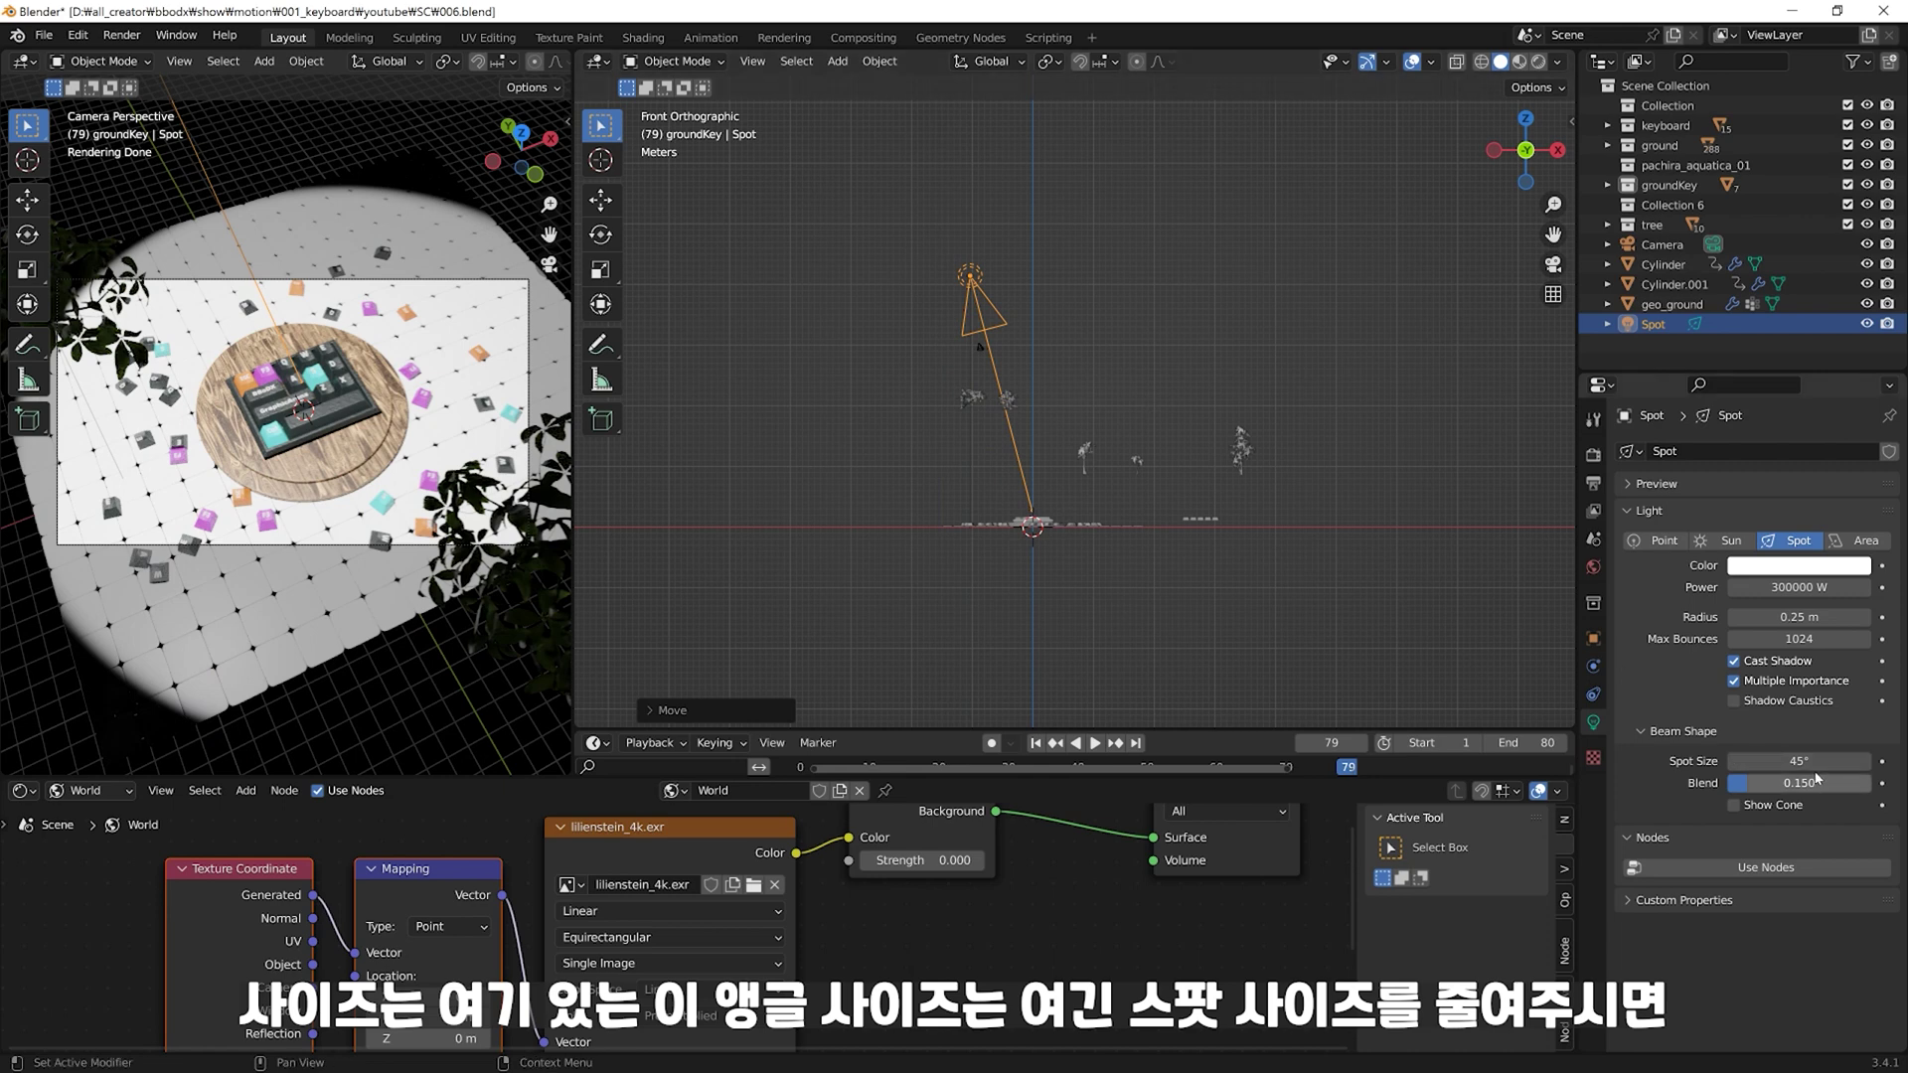
Step: Narrow the spot cone to 39.3° and reposition the light from above
{"action": "left_click_drag", "start_coordinate": [1799, 760], "coordinate": [1762, 761]}
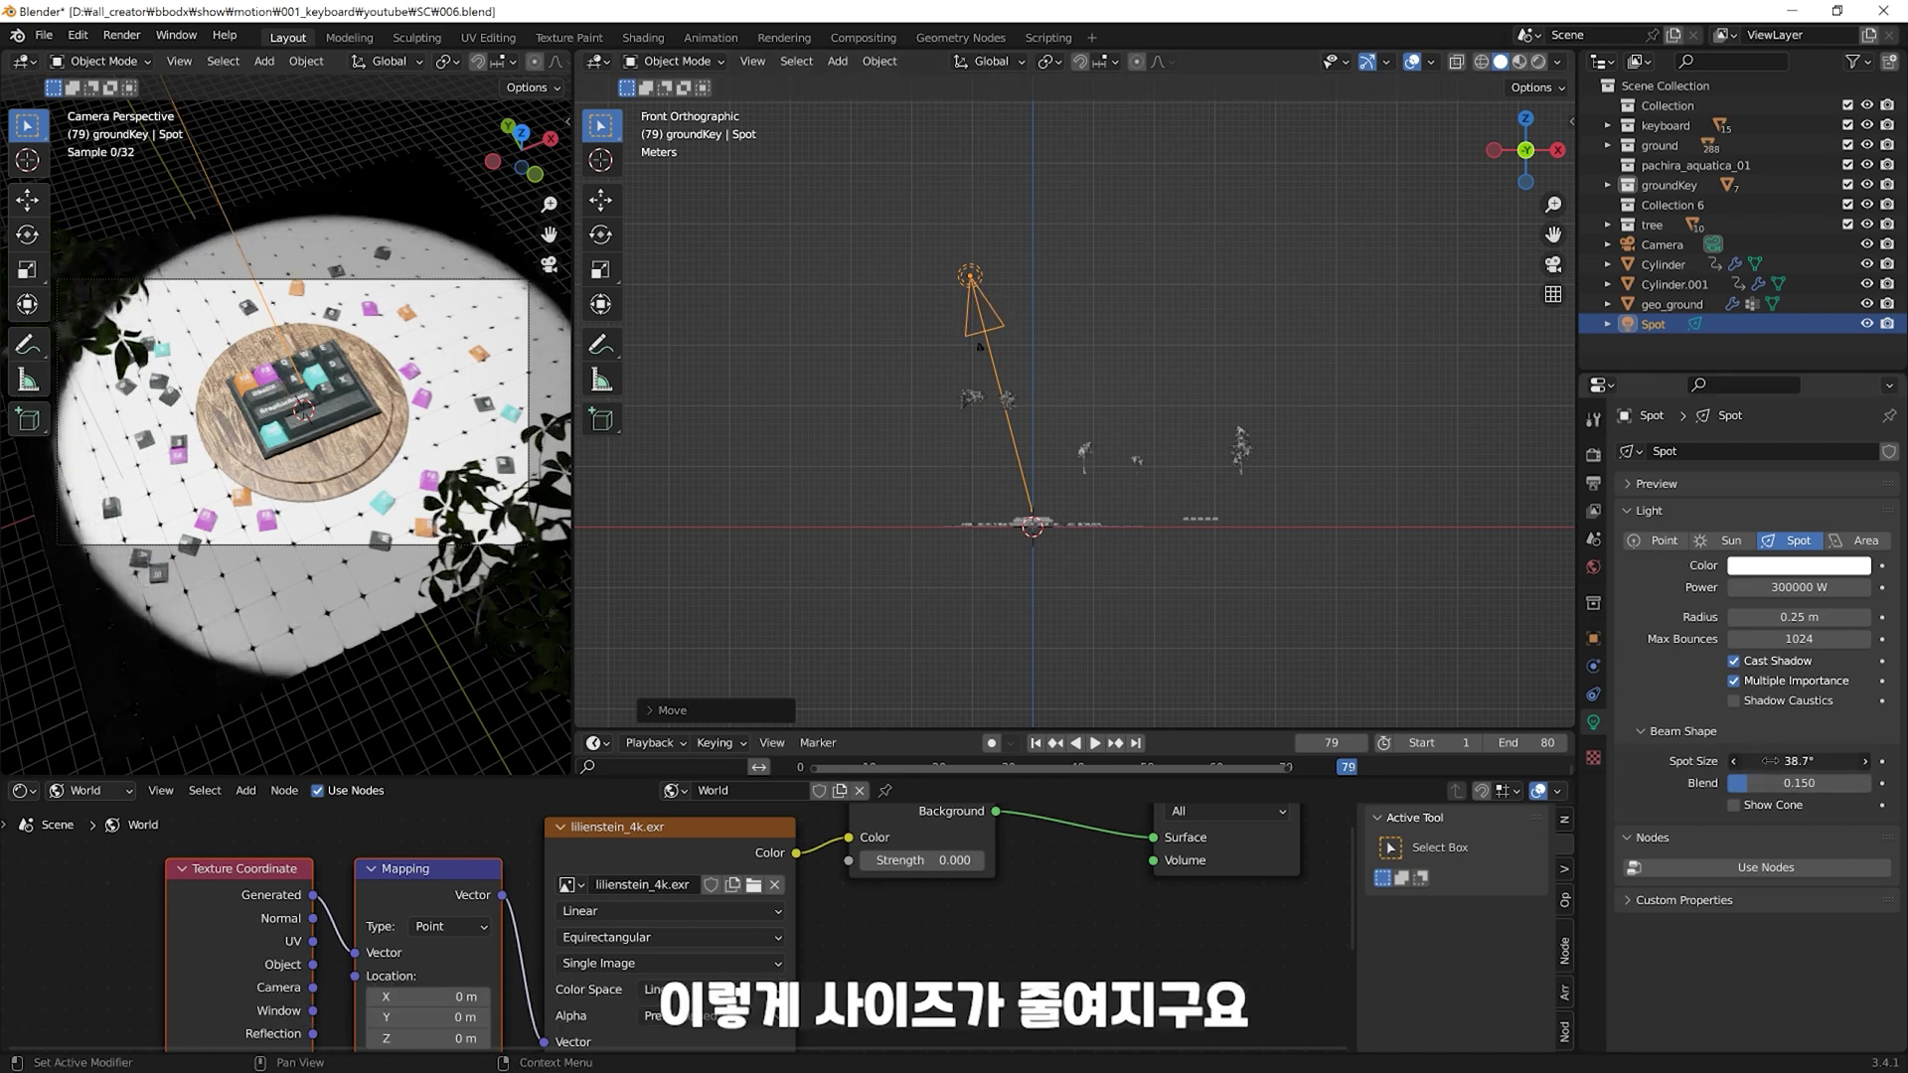
{"action": "left_click_drag", "start_coordinate": [1762, 761], "coordinate": [1775, 752]}
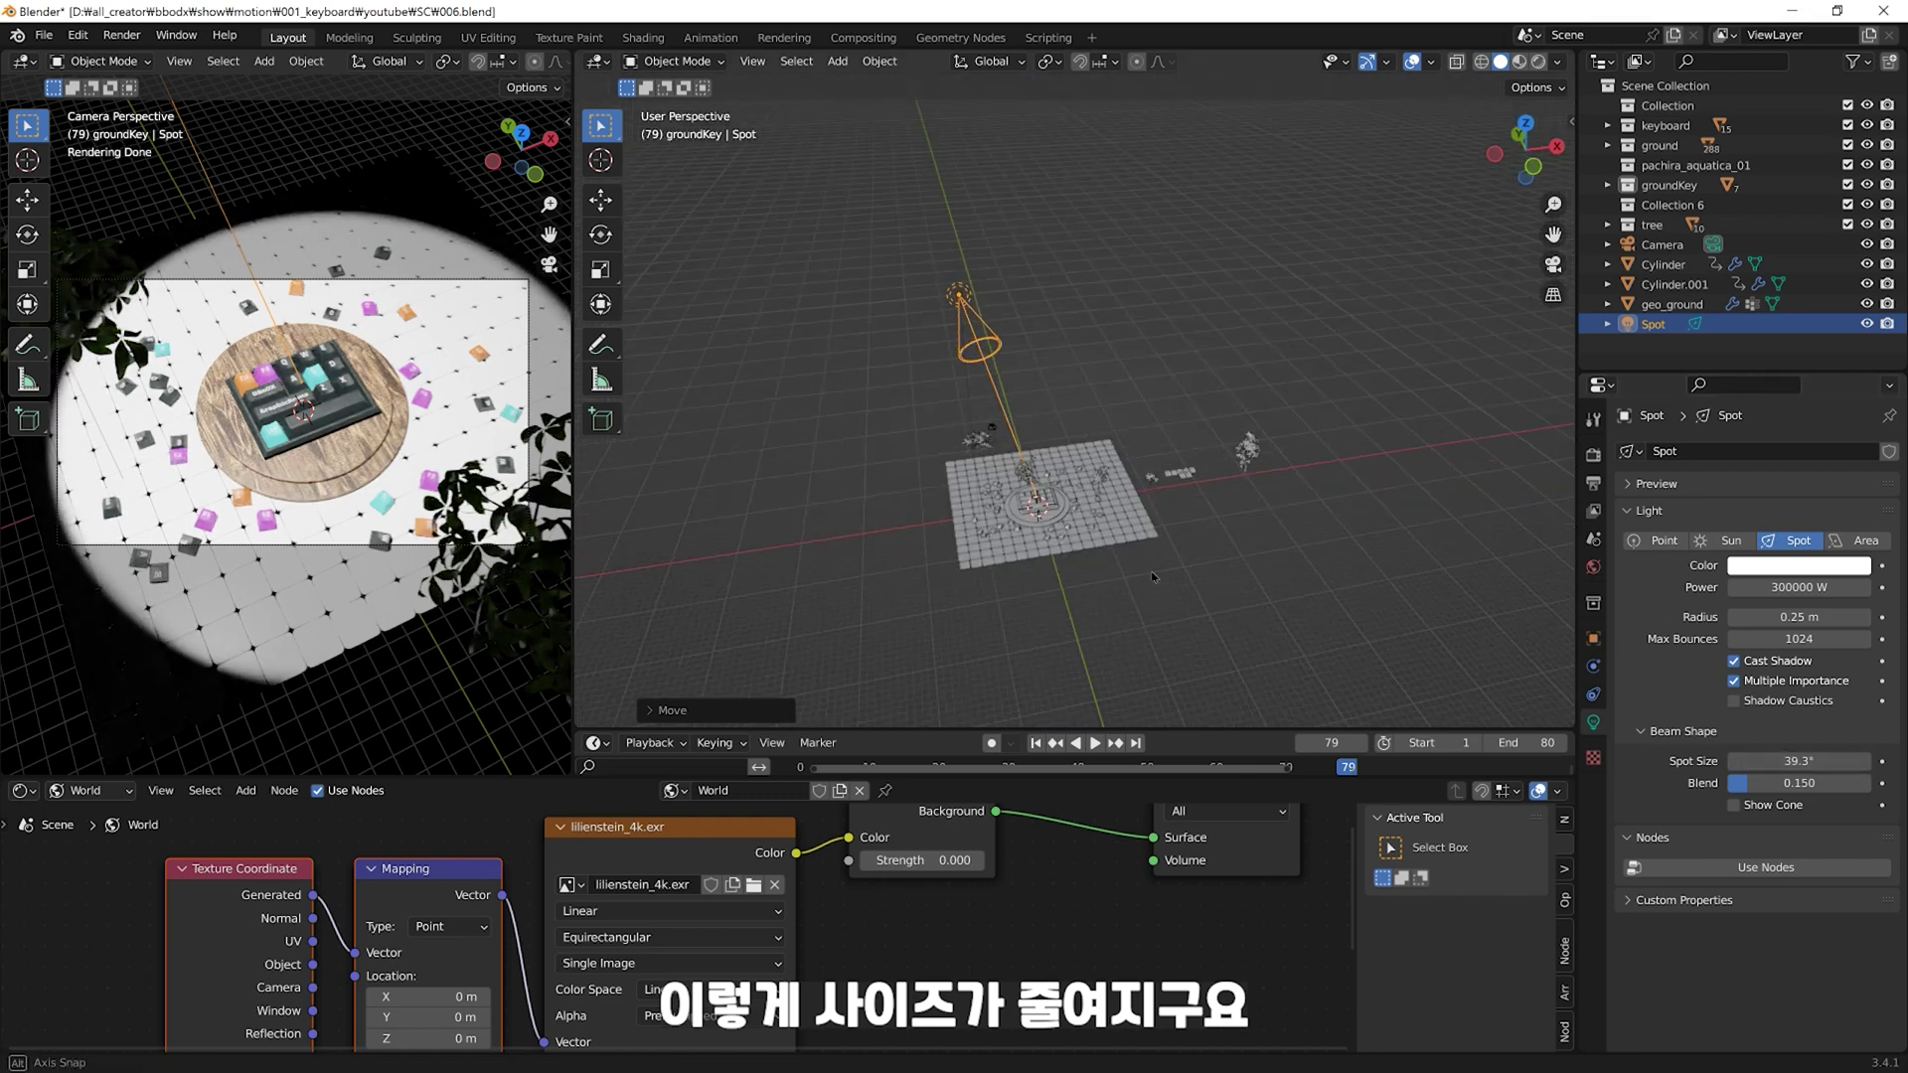
{"action": "middle_click_drag", "start_coordinate": [1173, 616], "coordinate": [1216, 612]}
{"action": "key", "text": "g"}
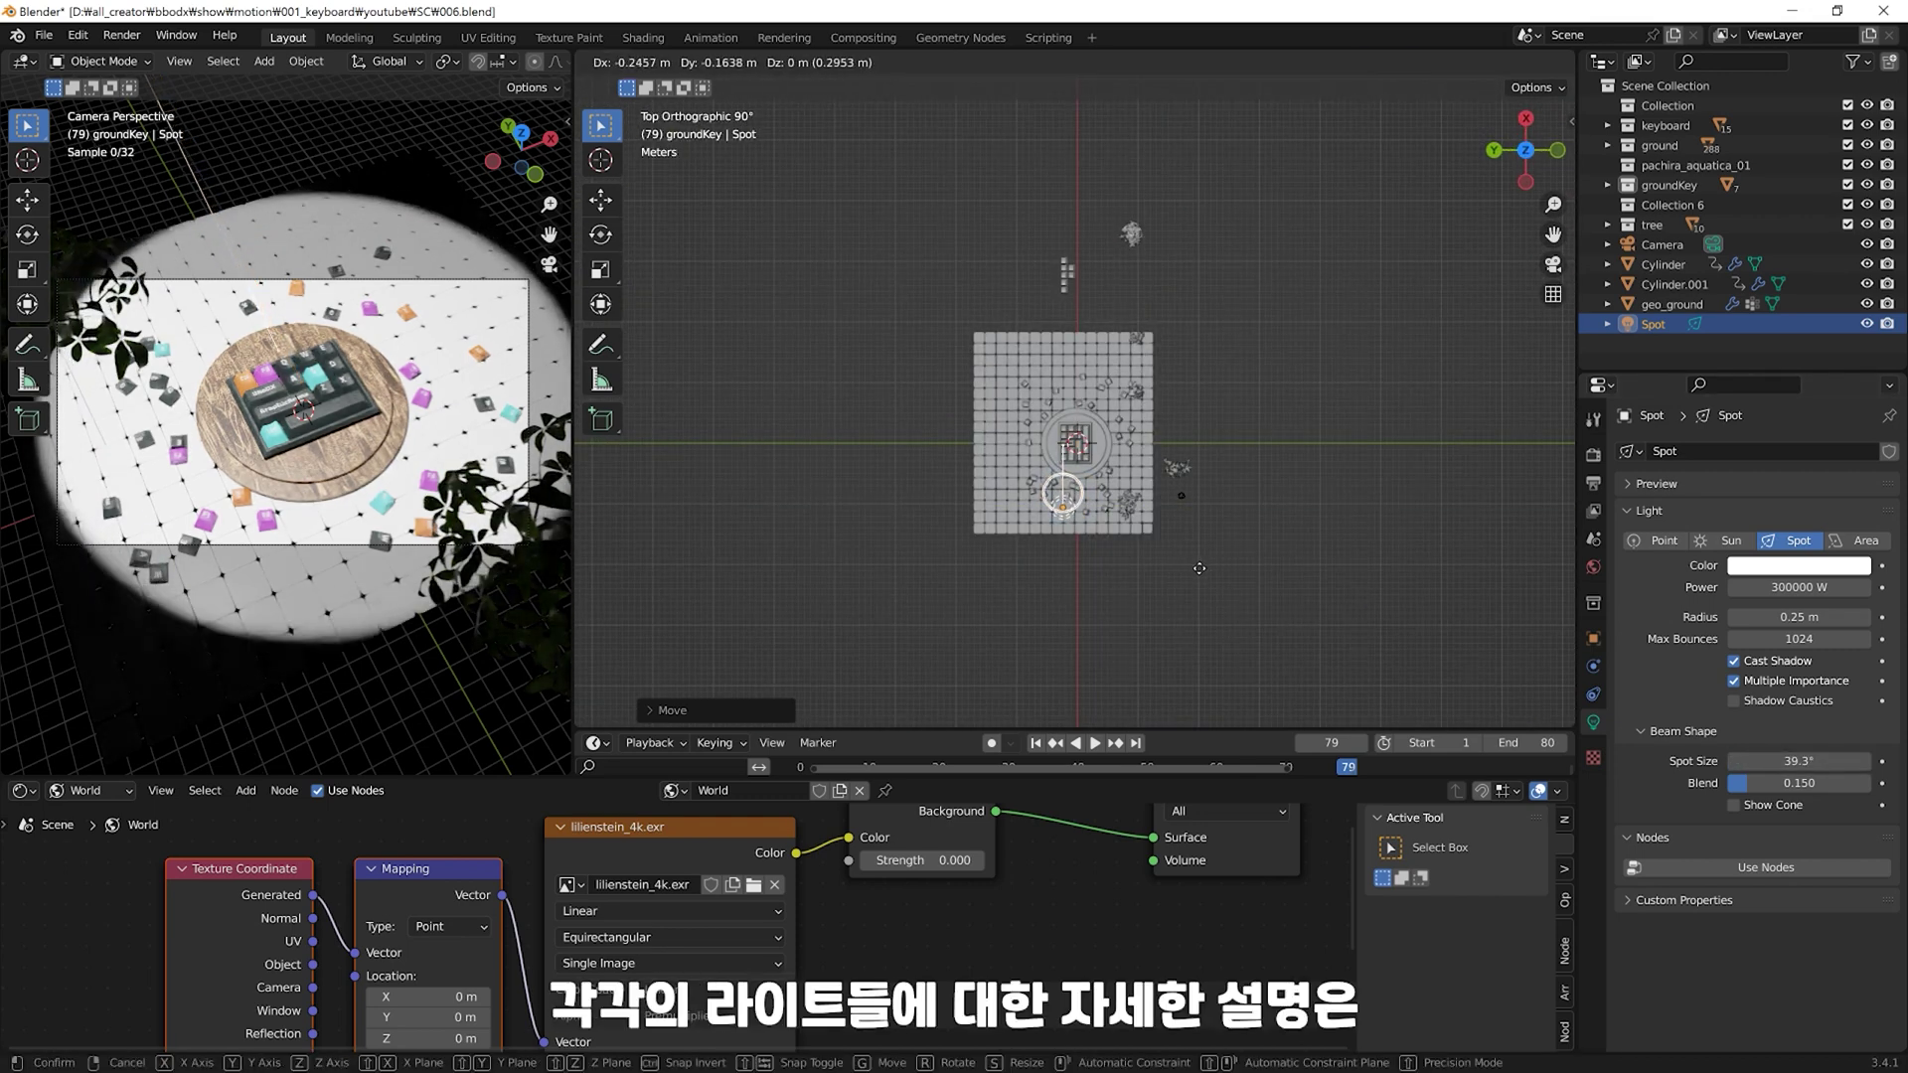
{"action": "left_click", "coordinate": [1221, 547]}
{"action": "middle_click_drag", "start_coordinate": [1222, 547], "coordinate": [1194, 538]}
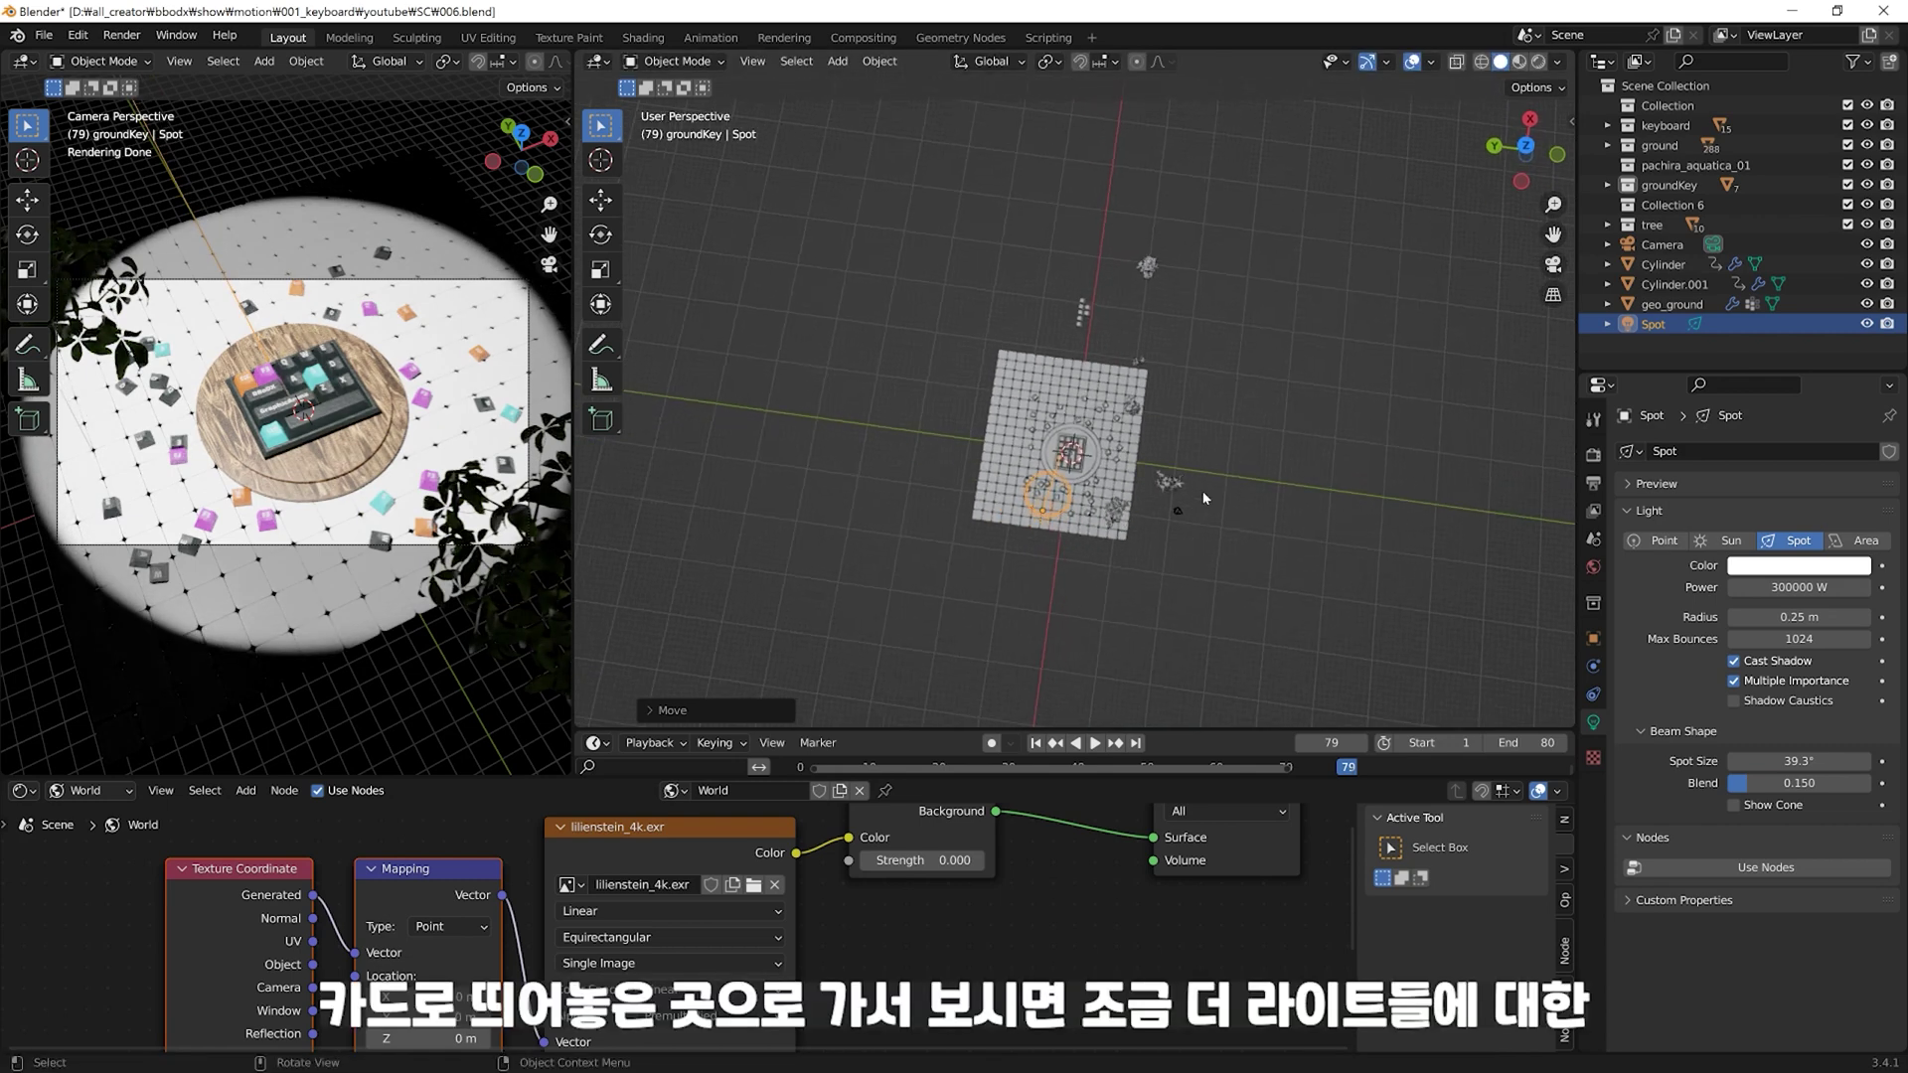
{"action": "middle_click_drag", "start_coordinate": [1113, 541], "coordinate": [1083, 543]}
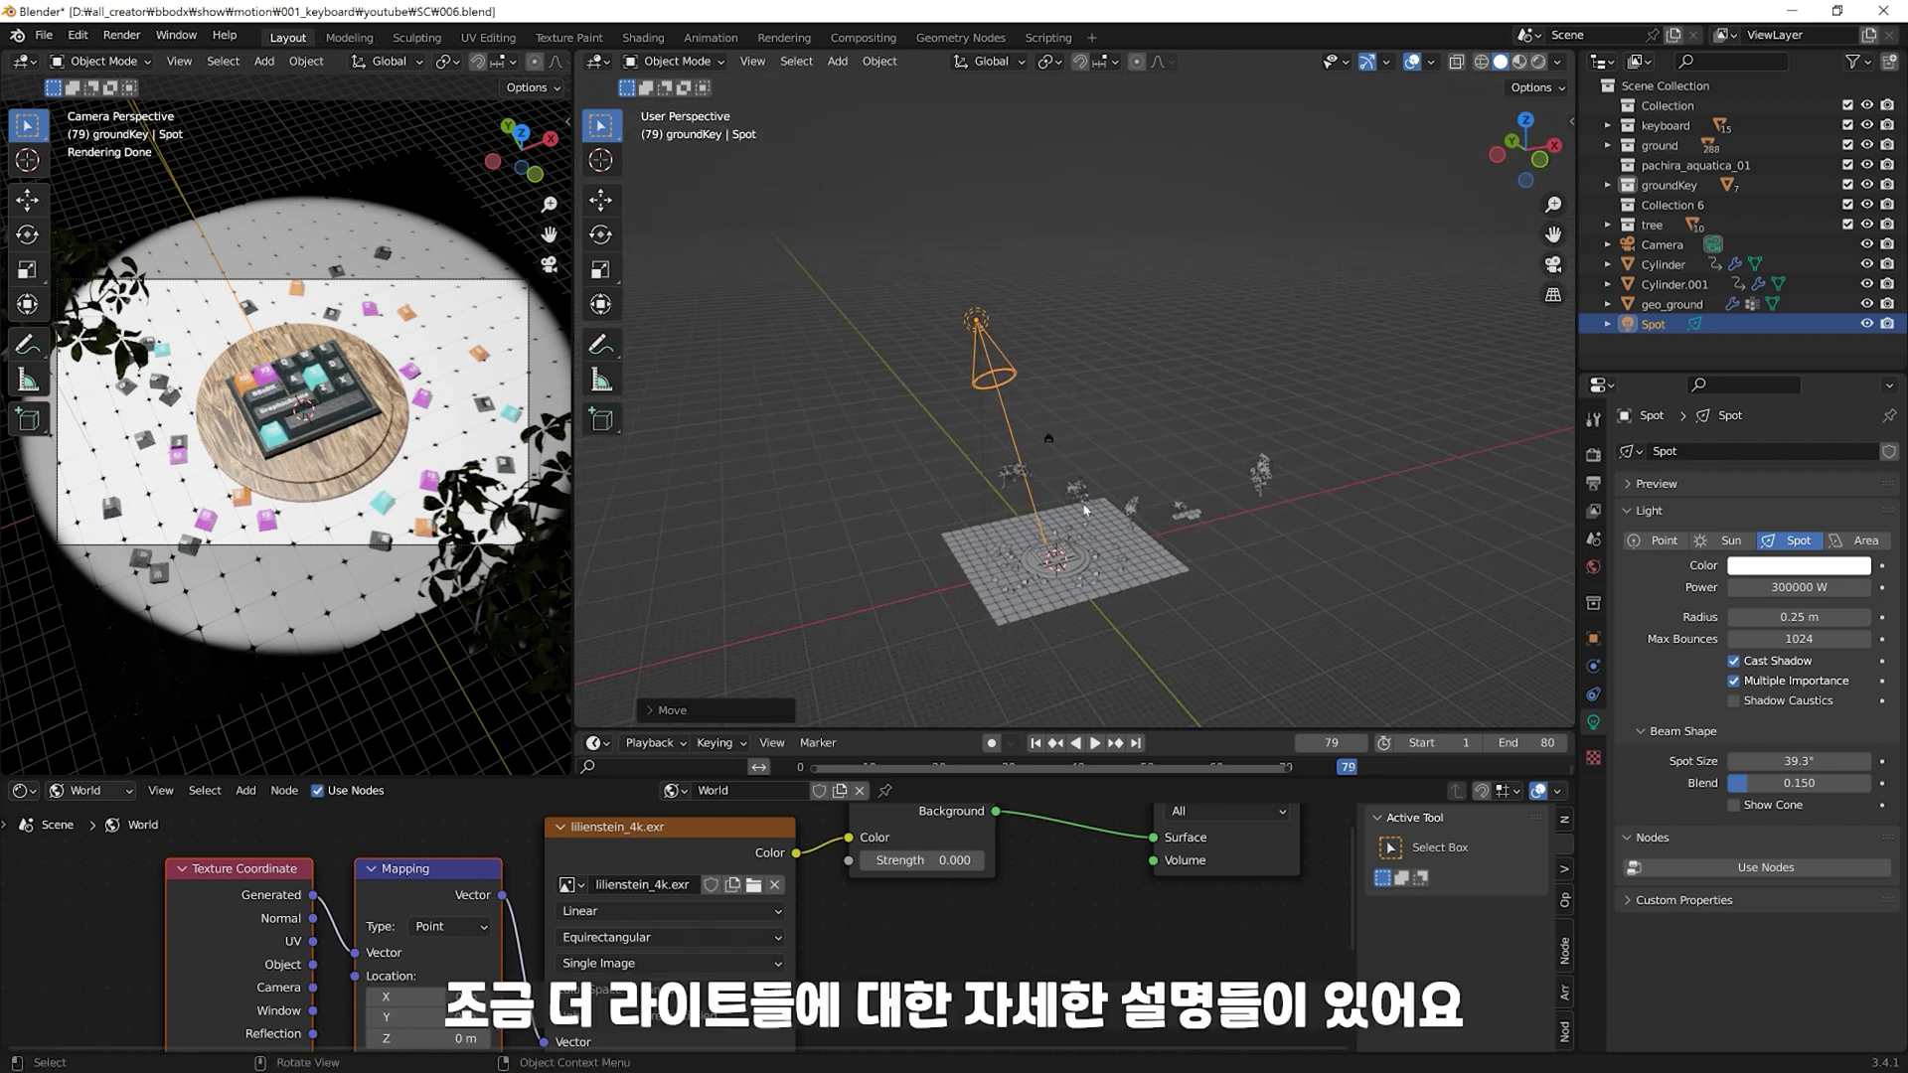
{"action": "left_click", "coordinate": [1807, 588]}
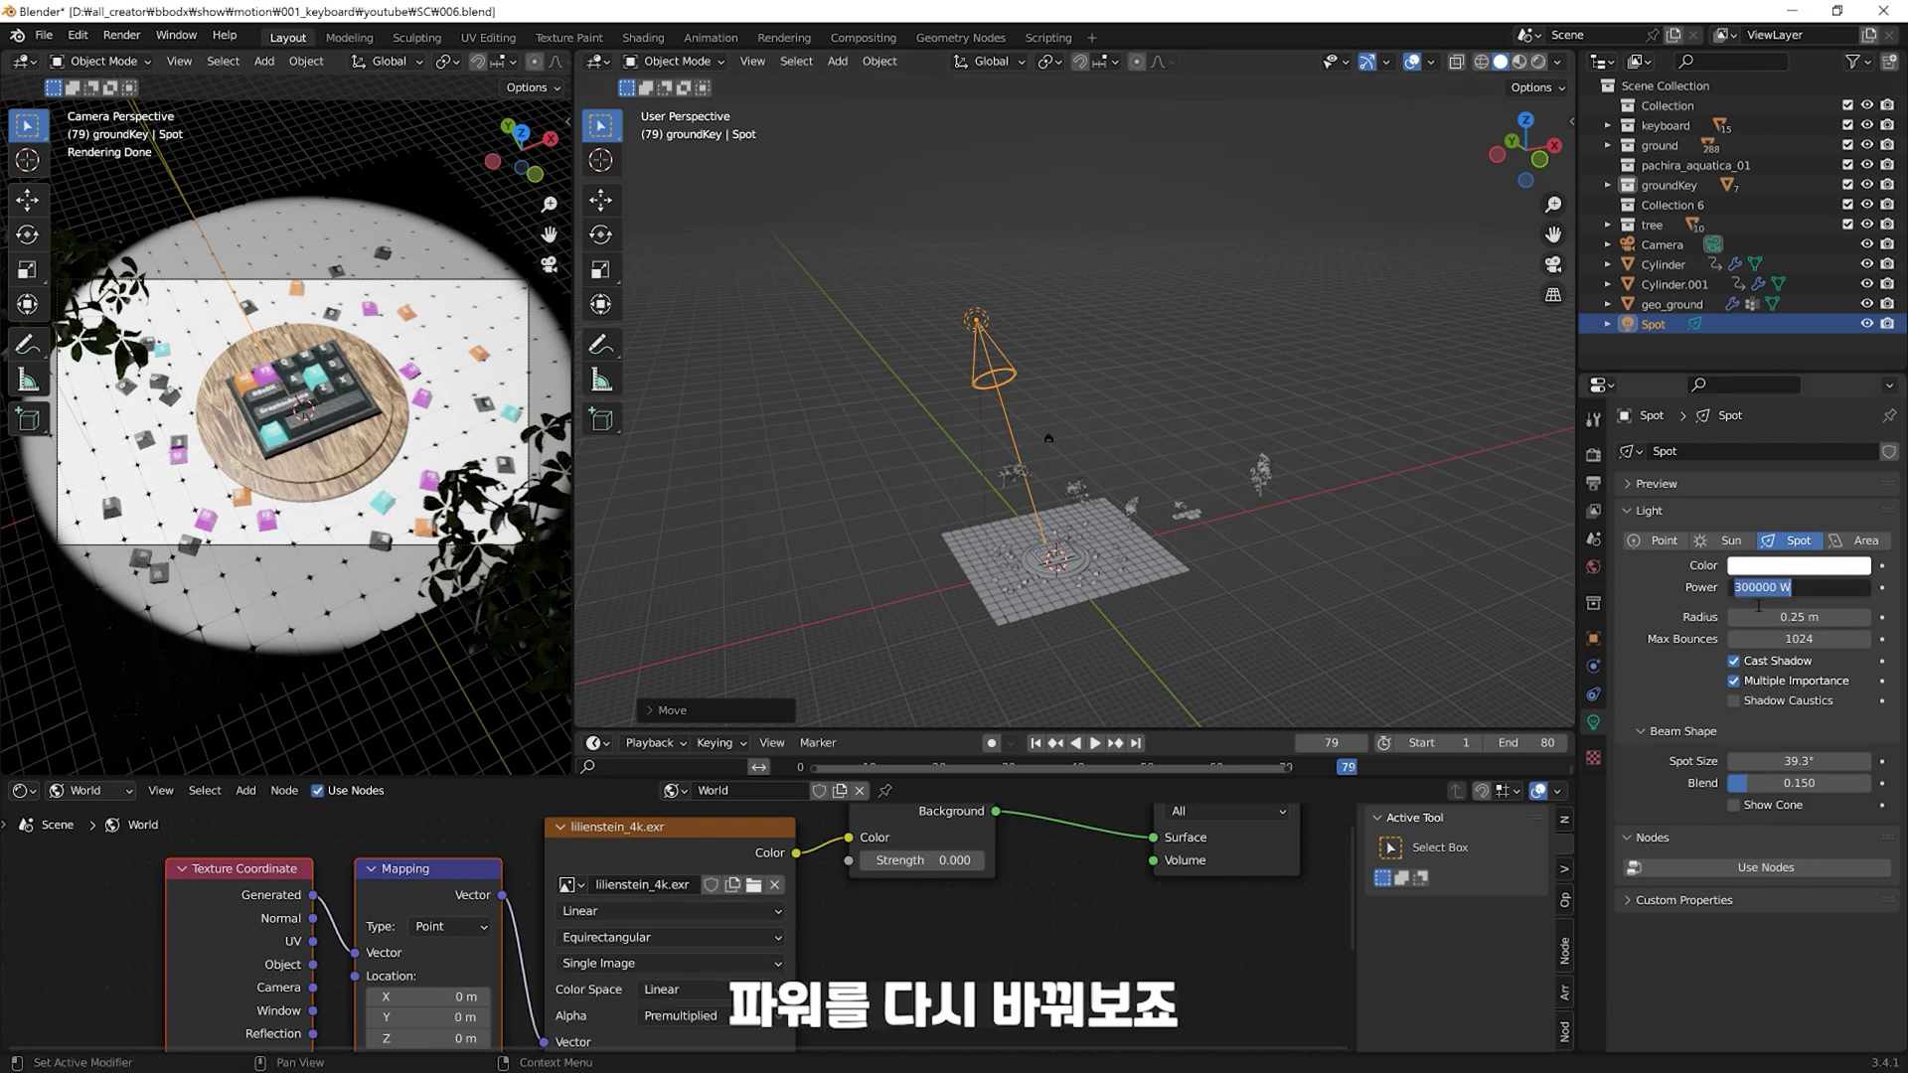
{"action": "type", "text": "50000"}
{"action": "key", "text": "Return"}
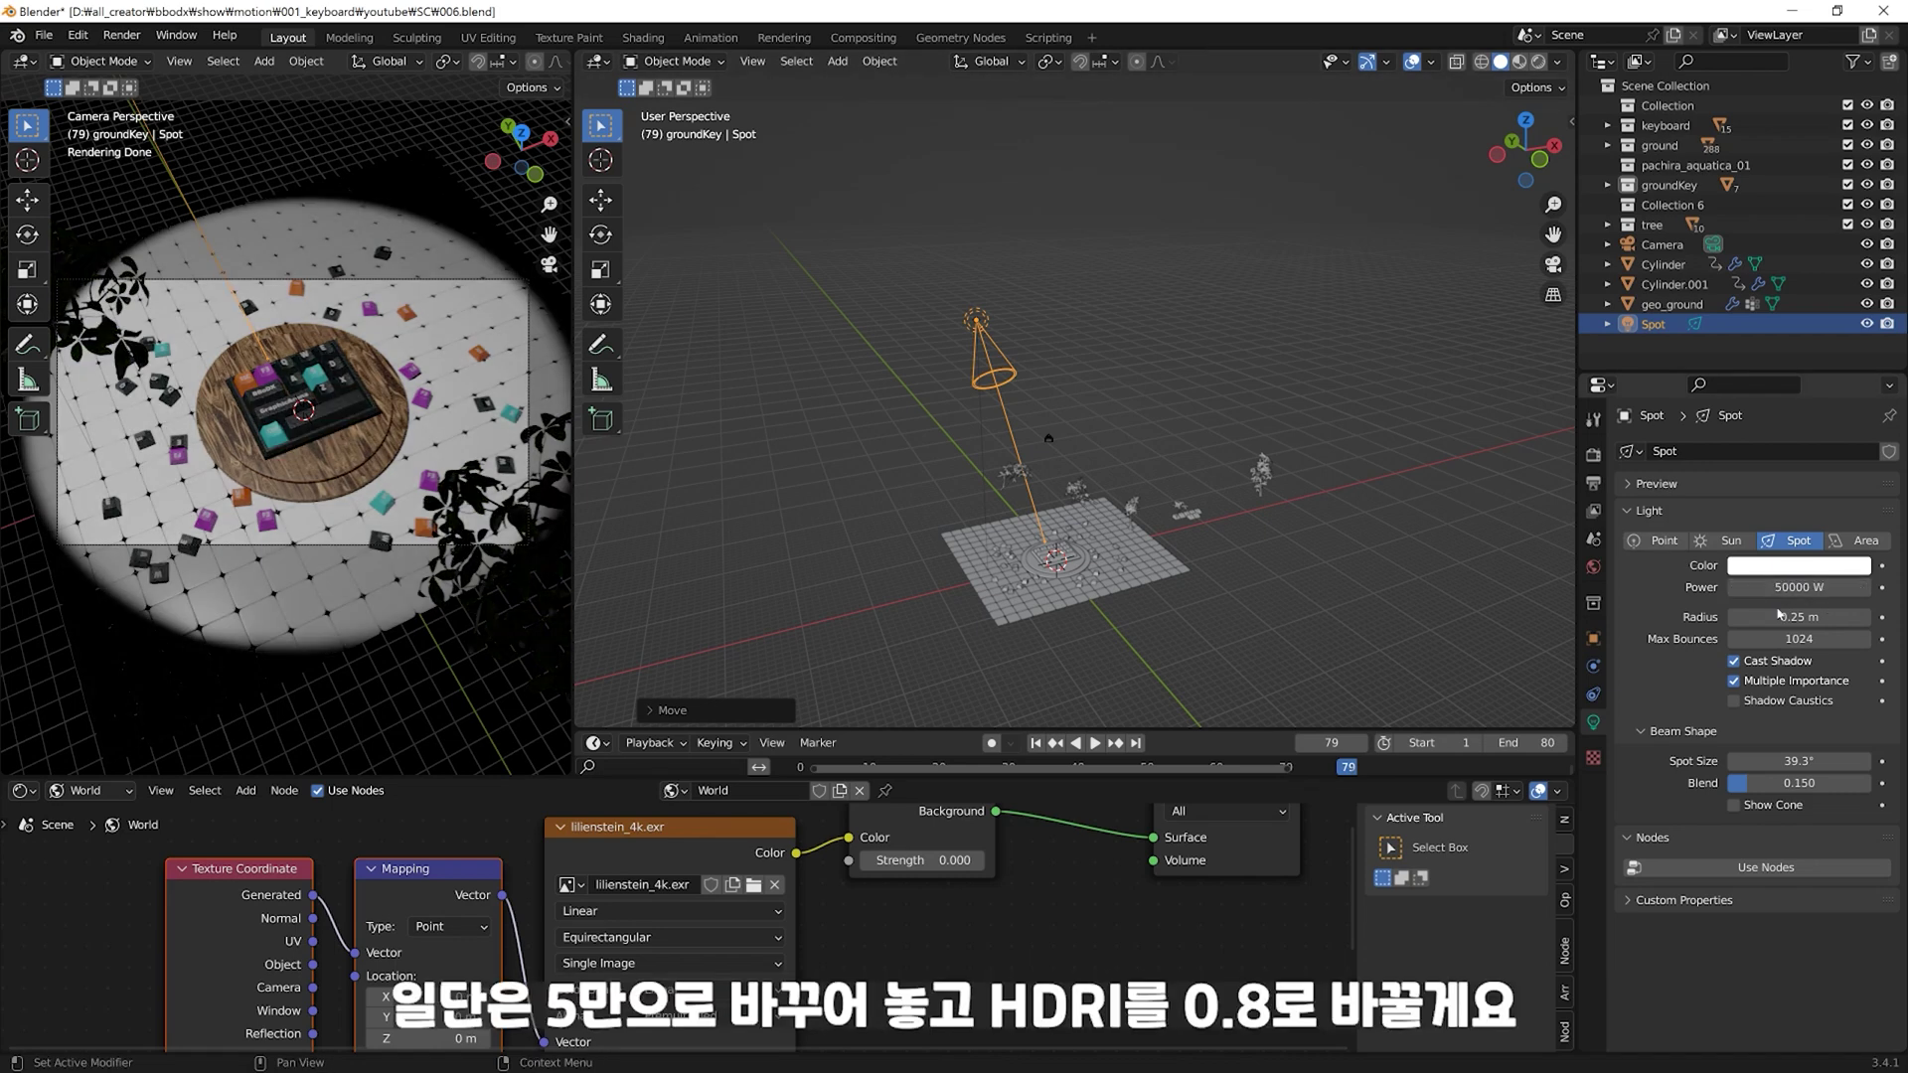
{"action": "left_click", "coordinate": [1290, 563]}
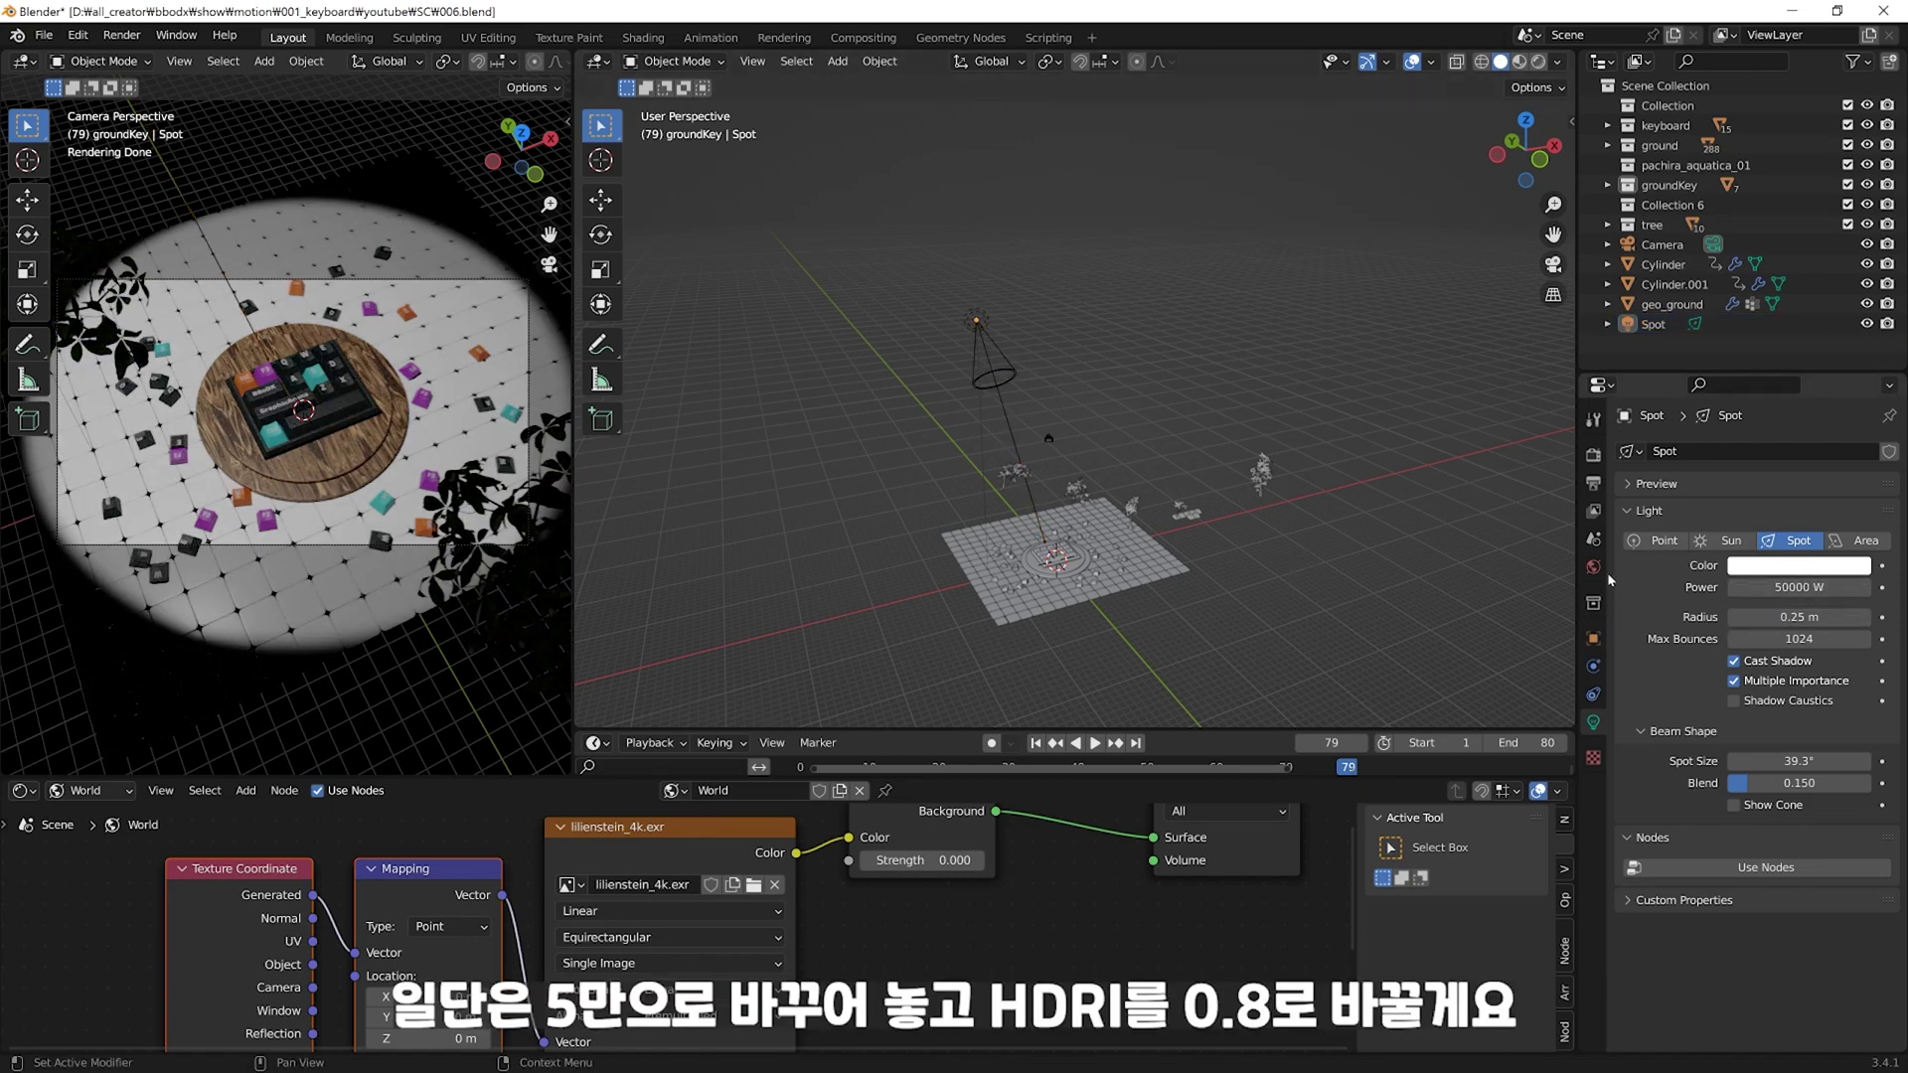
{"action": "left_click", "coordinate": [1594, 566]}
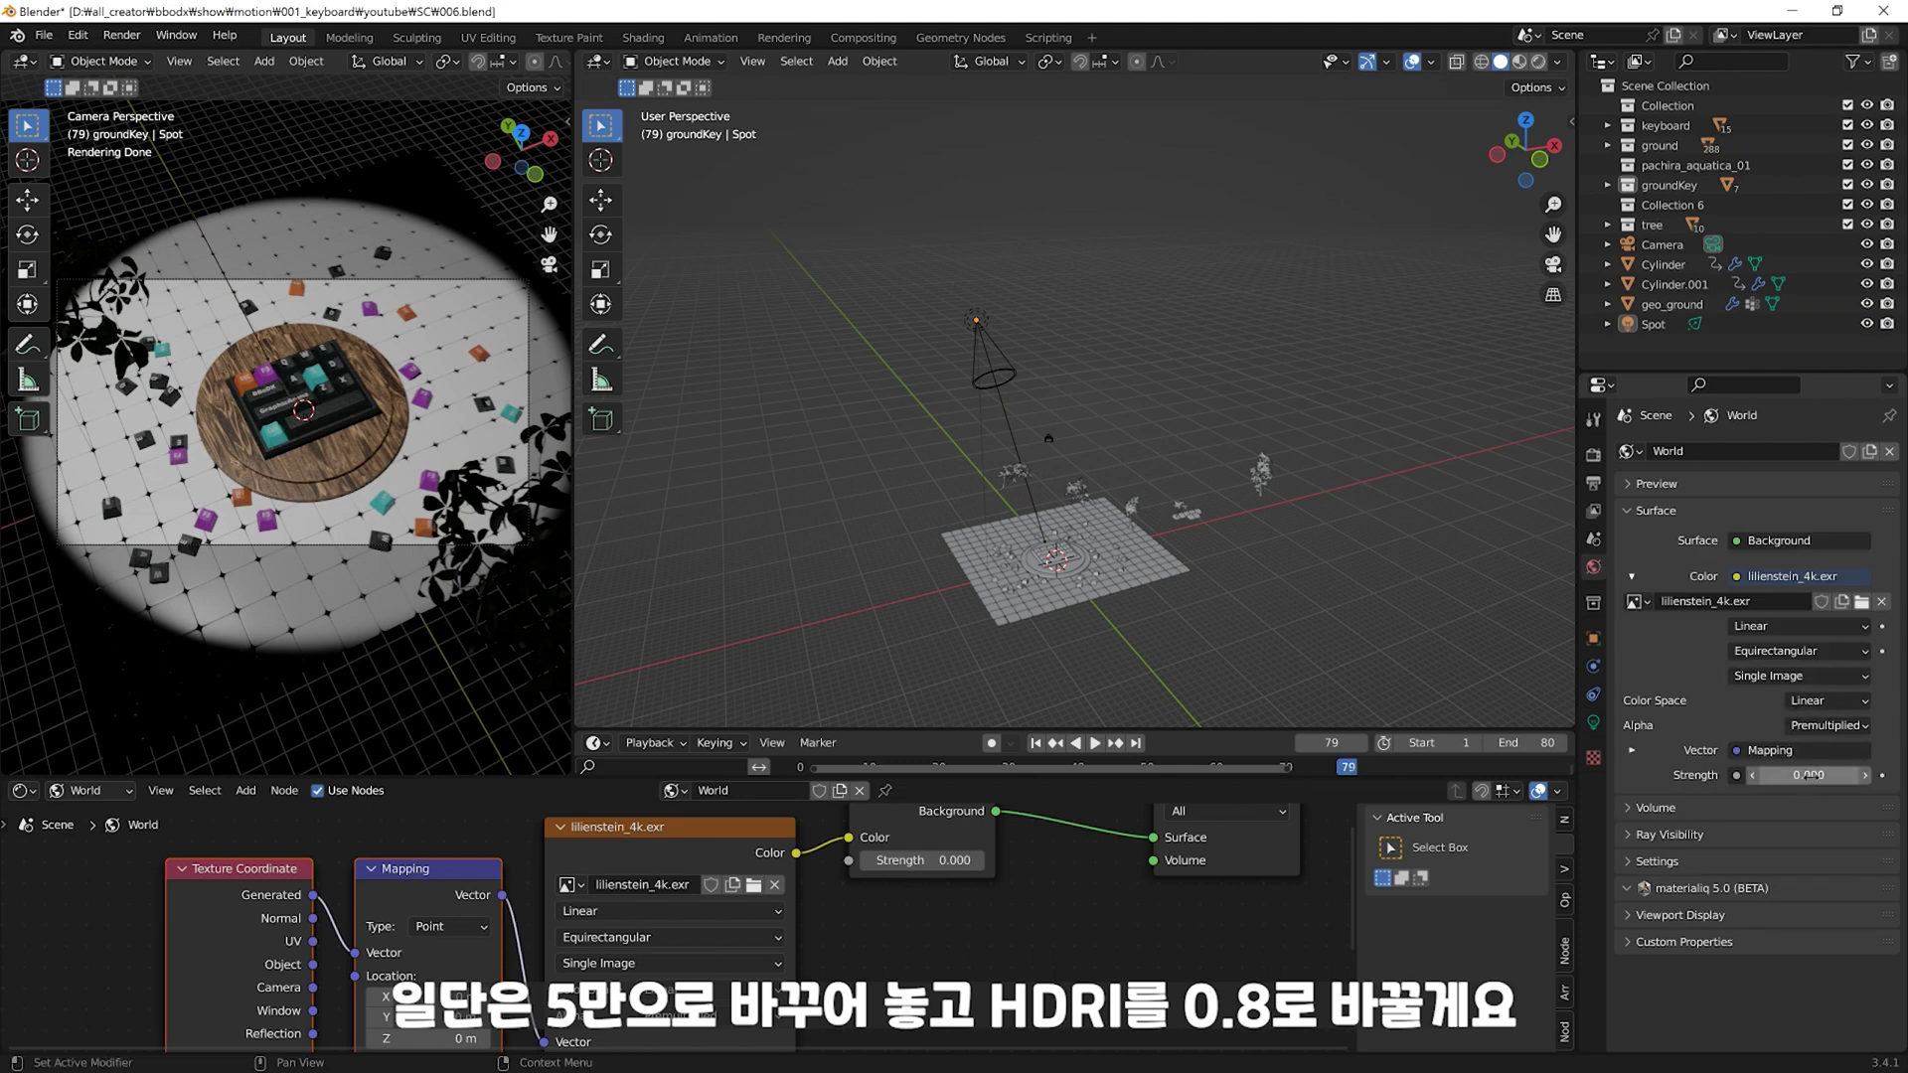
{"action": "left_click", "coordinate": [1811, 775]}
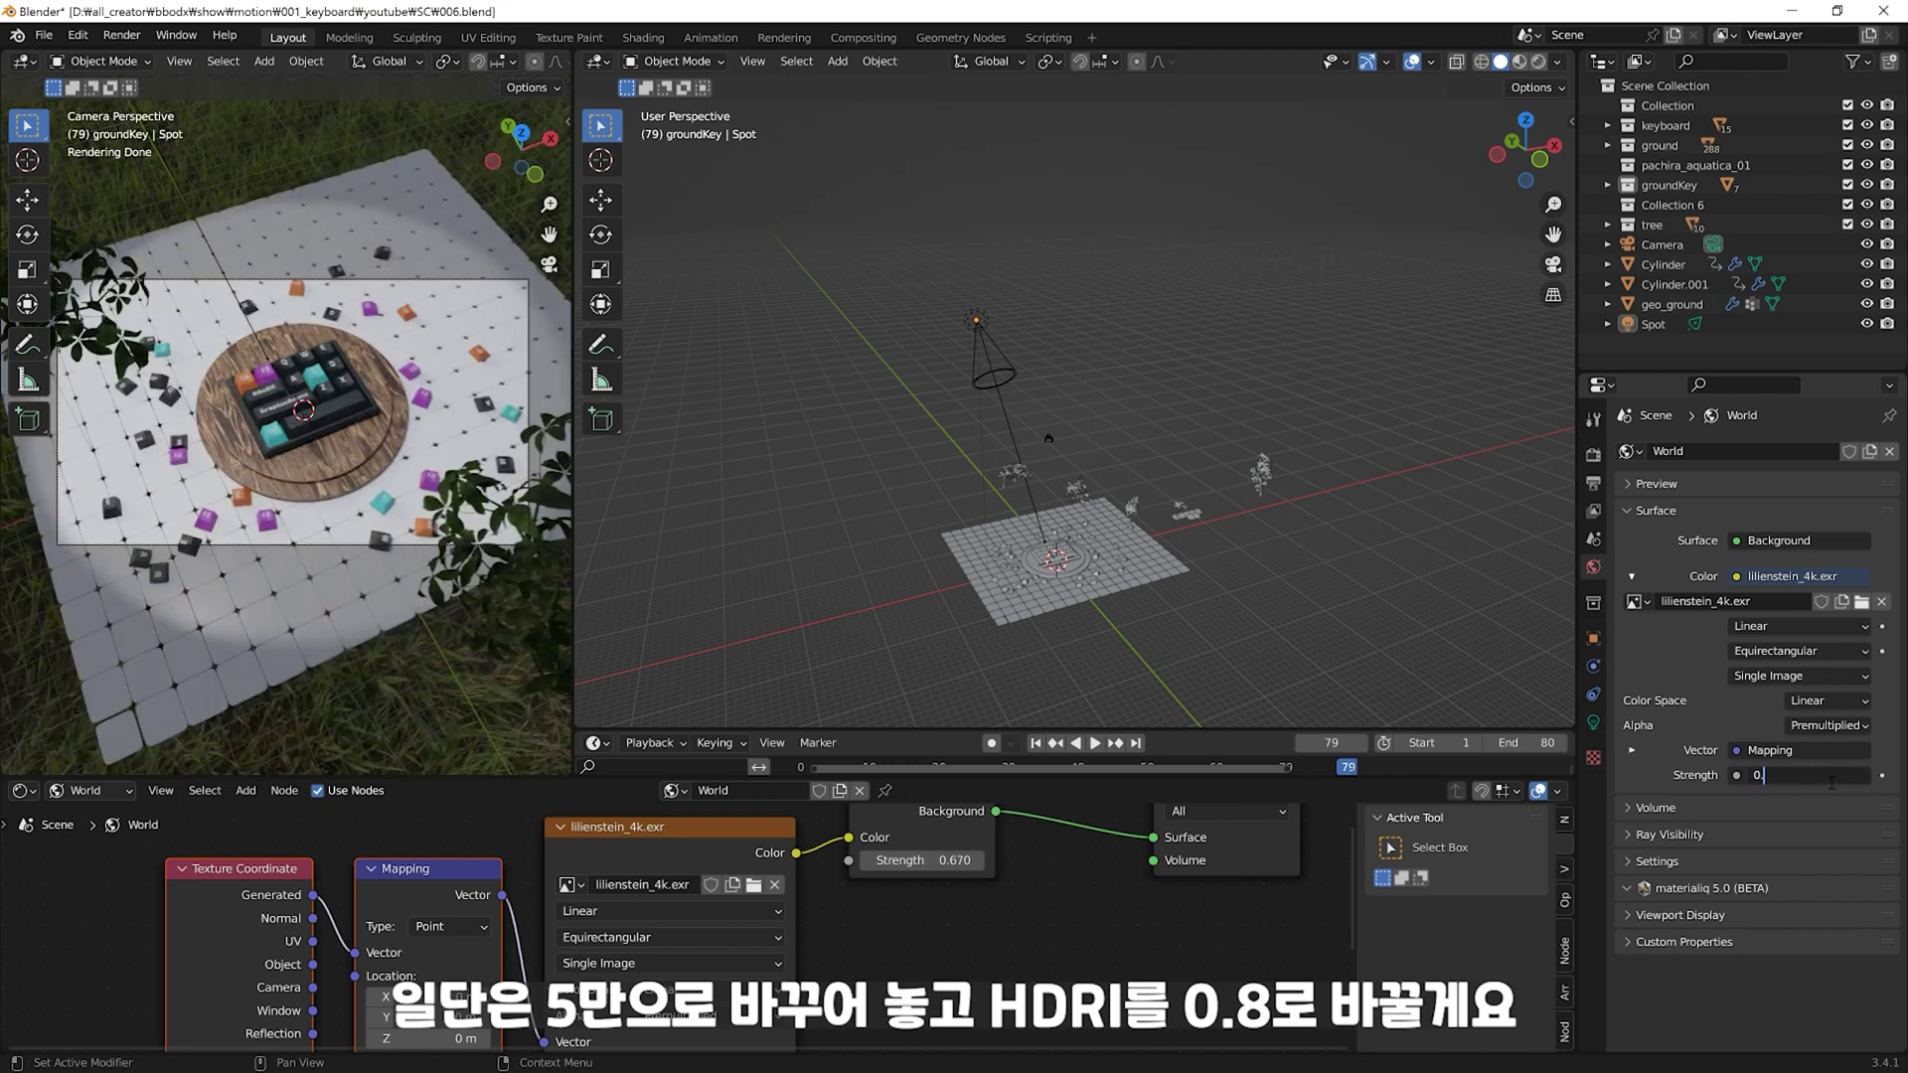
{"action": "type", "text": "8"}
{"action": "key", "text": "Return"}
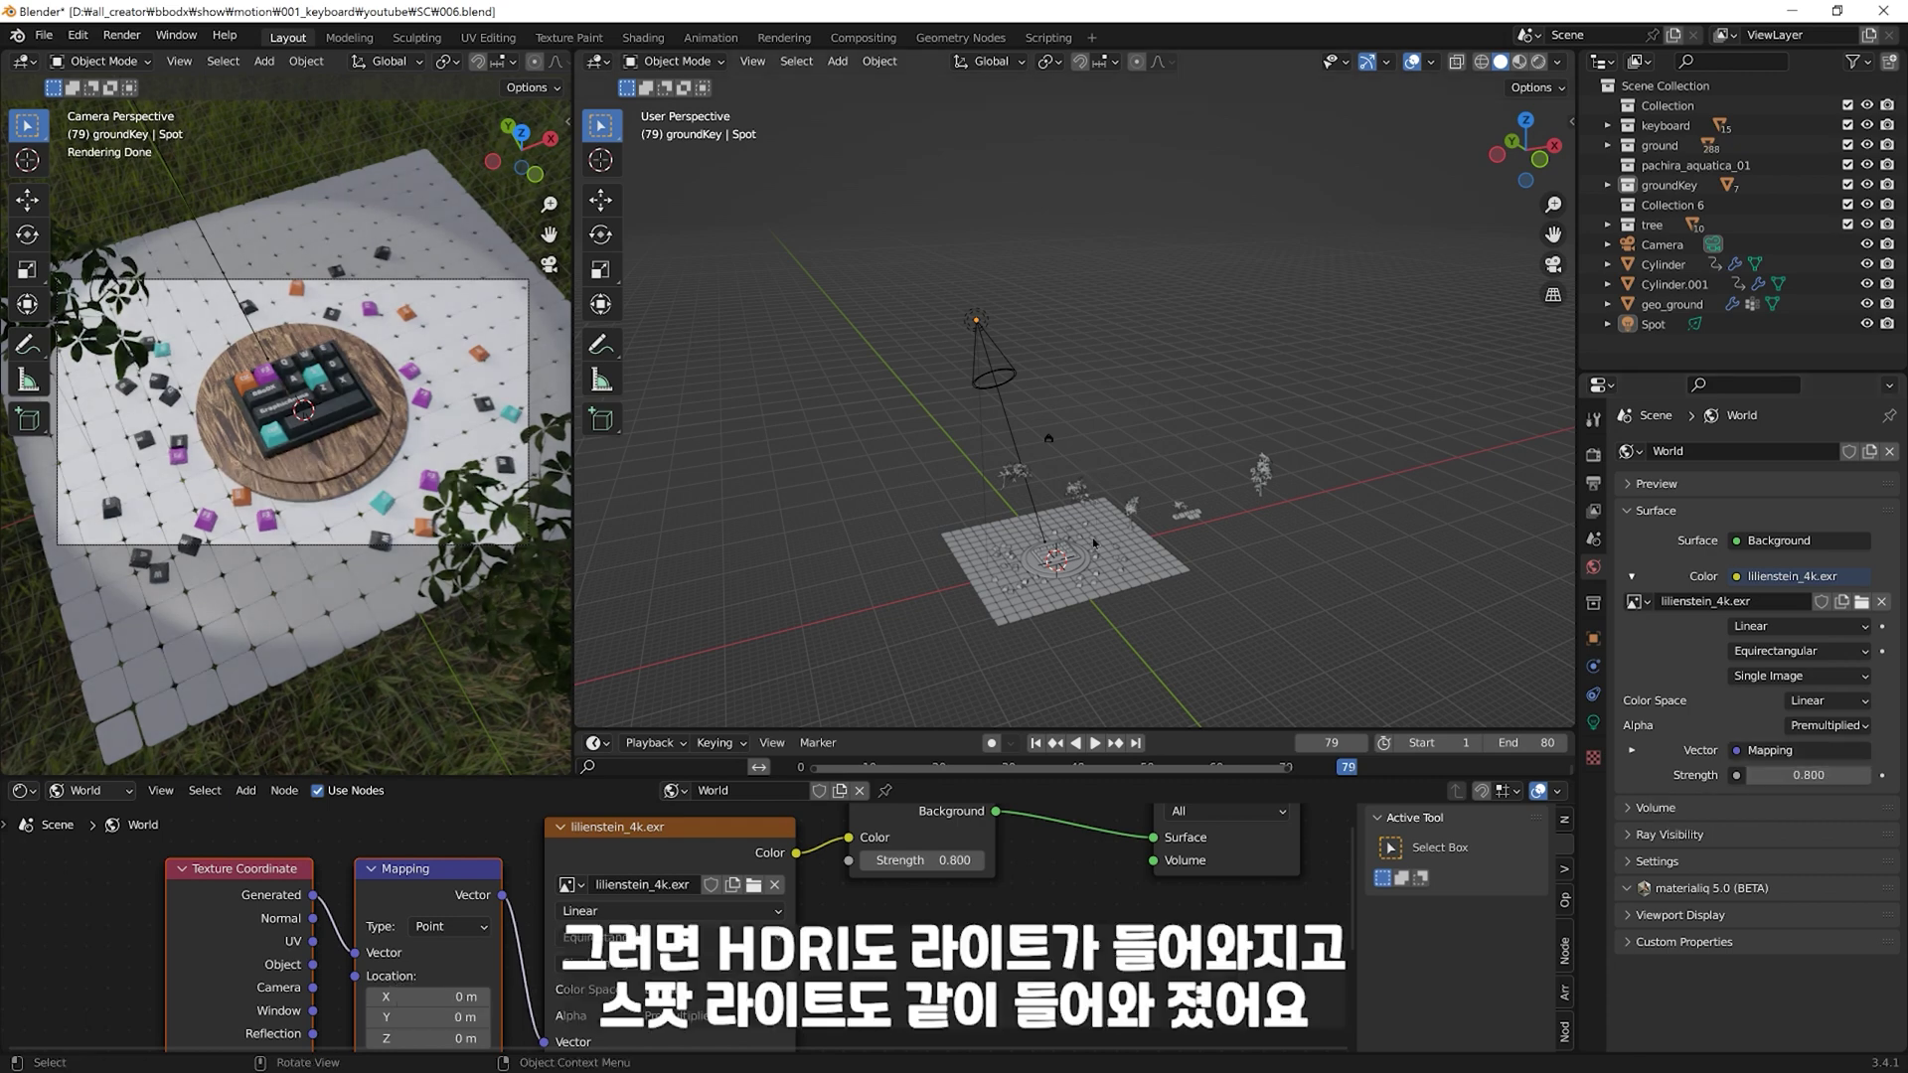
{"action": "mouse_move", "coordinate": [1083, 577]}
{"action": "middle_mouse_down"}
{"action": "mouse_move", "coordinate": [1084, 513]}
{"action": "mouse_move", "coordinate": [1135, 556]}
{"action": "mouse_move", "coordinate": [1143, 461]}
{"action": "mouse_move", "coordinate": [1087, 532]}
{"action": "mouse_move", "coordinate": [1081, 516]}
{"action": "mouse_move", "coordinate": [1082, 627]}
{"action": "middle_mouse_up"}
Step: Duplicate the pachira leaf cluster and slide the copy along Y
{"action": "left_click", "coordinate": [1024, 487]}
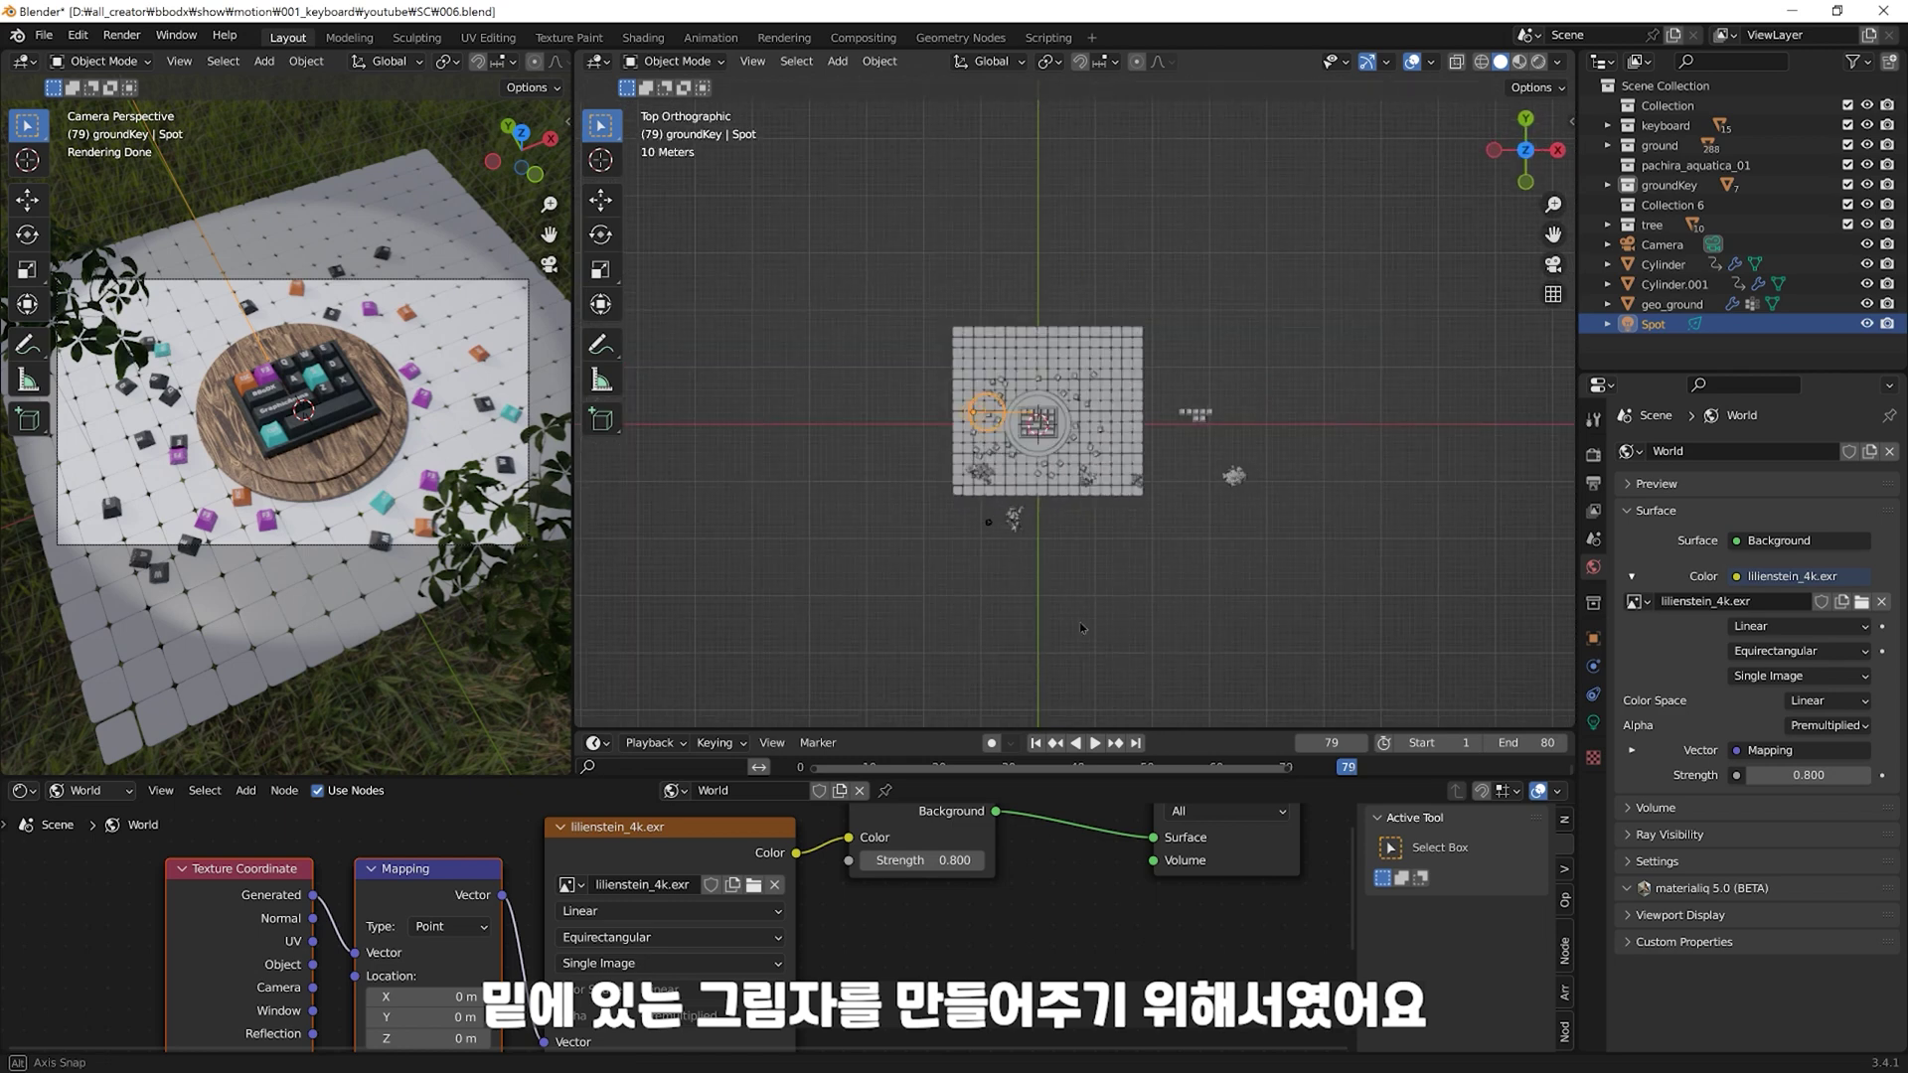
{"action": "middle_click_drag", "start_coordinate": [993, 497], "coordinate": [940, 583]}
{"action": "left_click", "coordinate": [928, 564]}
{"action": "key", "text": "shift+d"}
{"action": "key", "text": "y"}
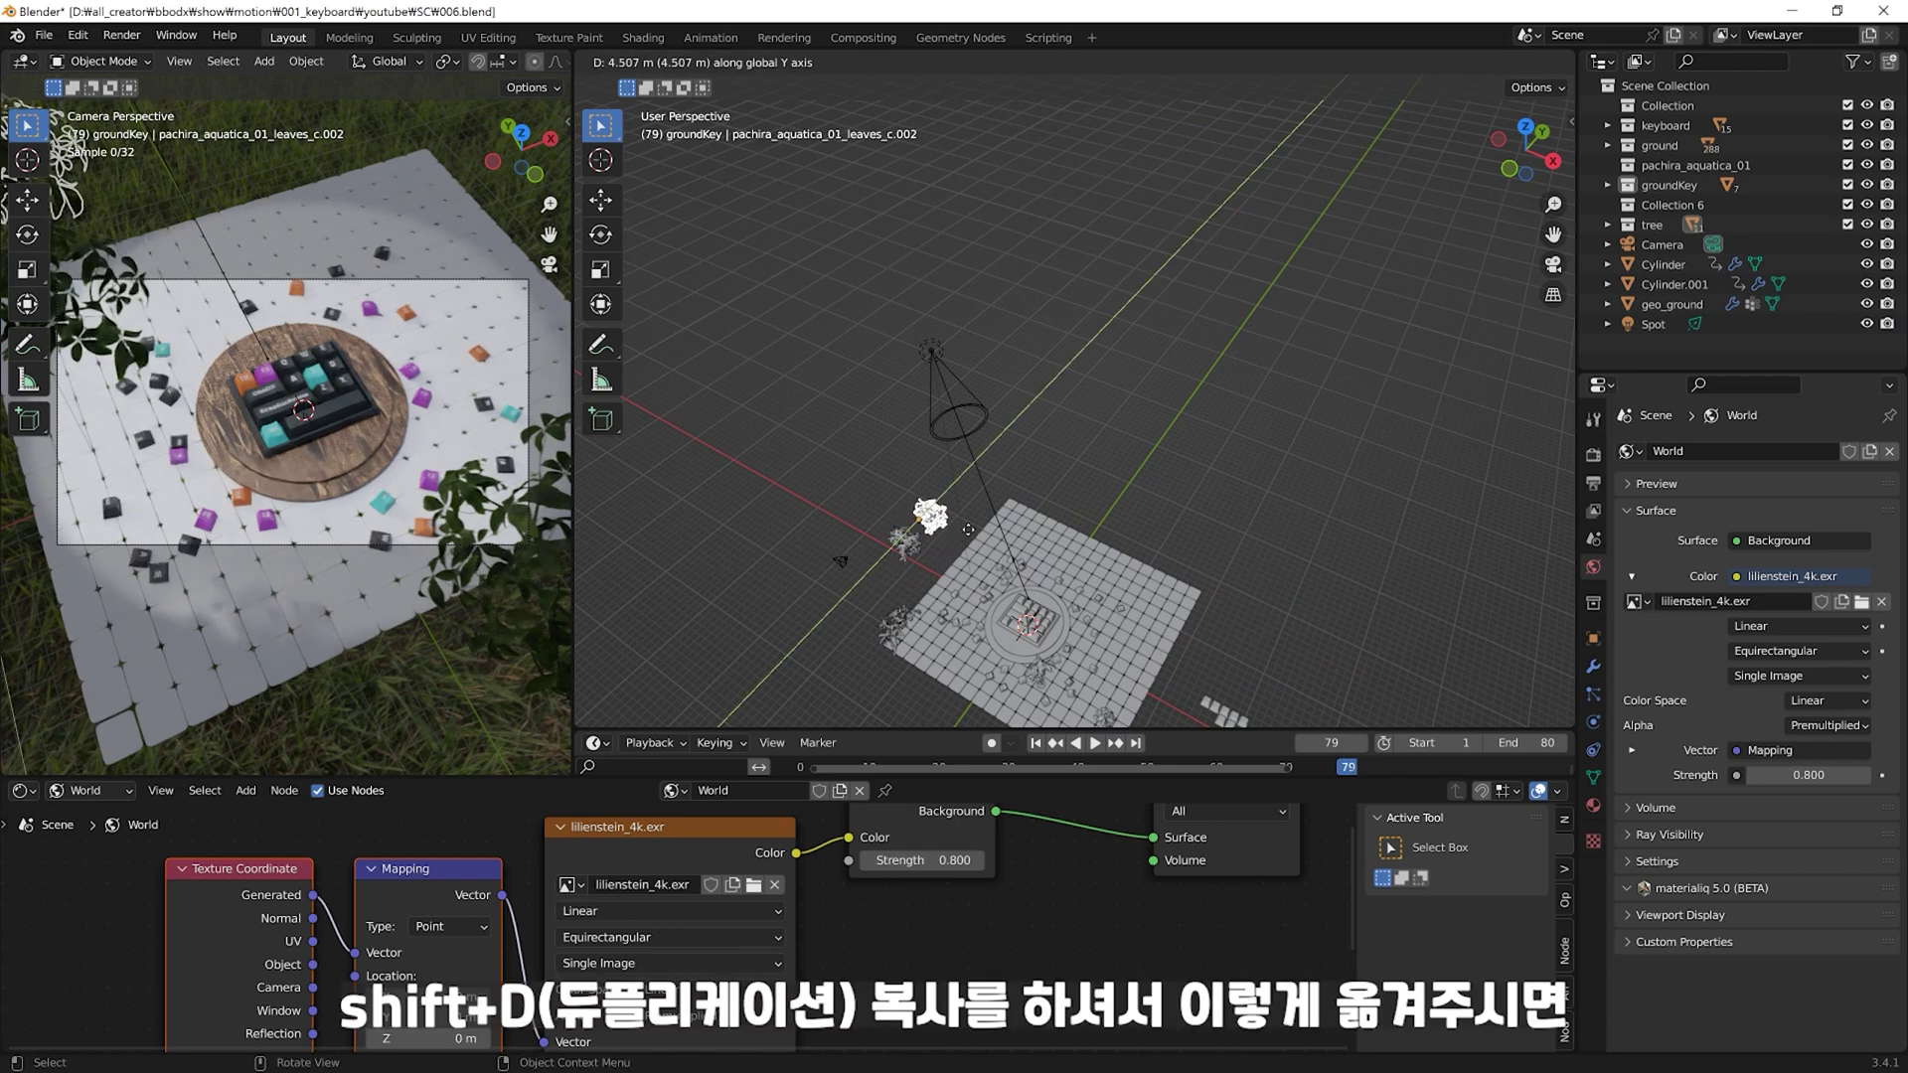
{"action": "left_click", "coordinate": [996, 512]}
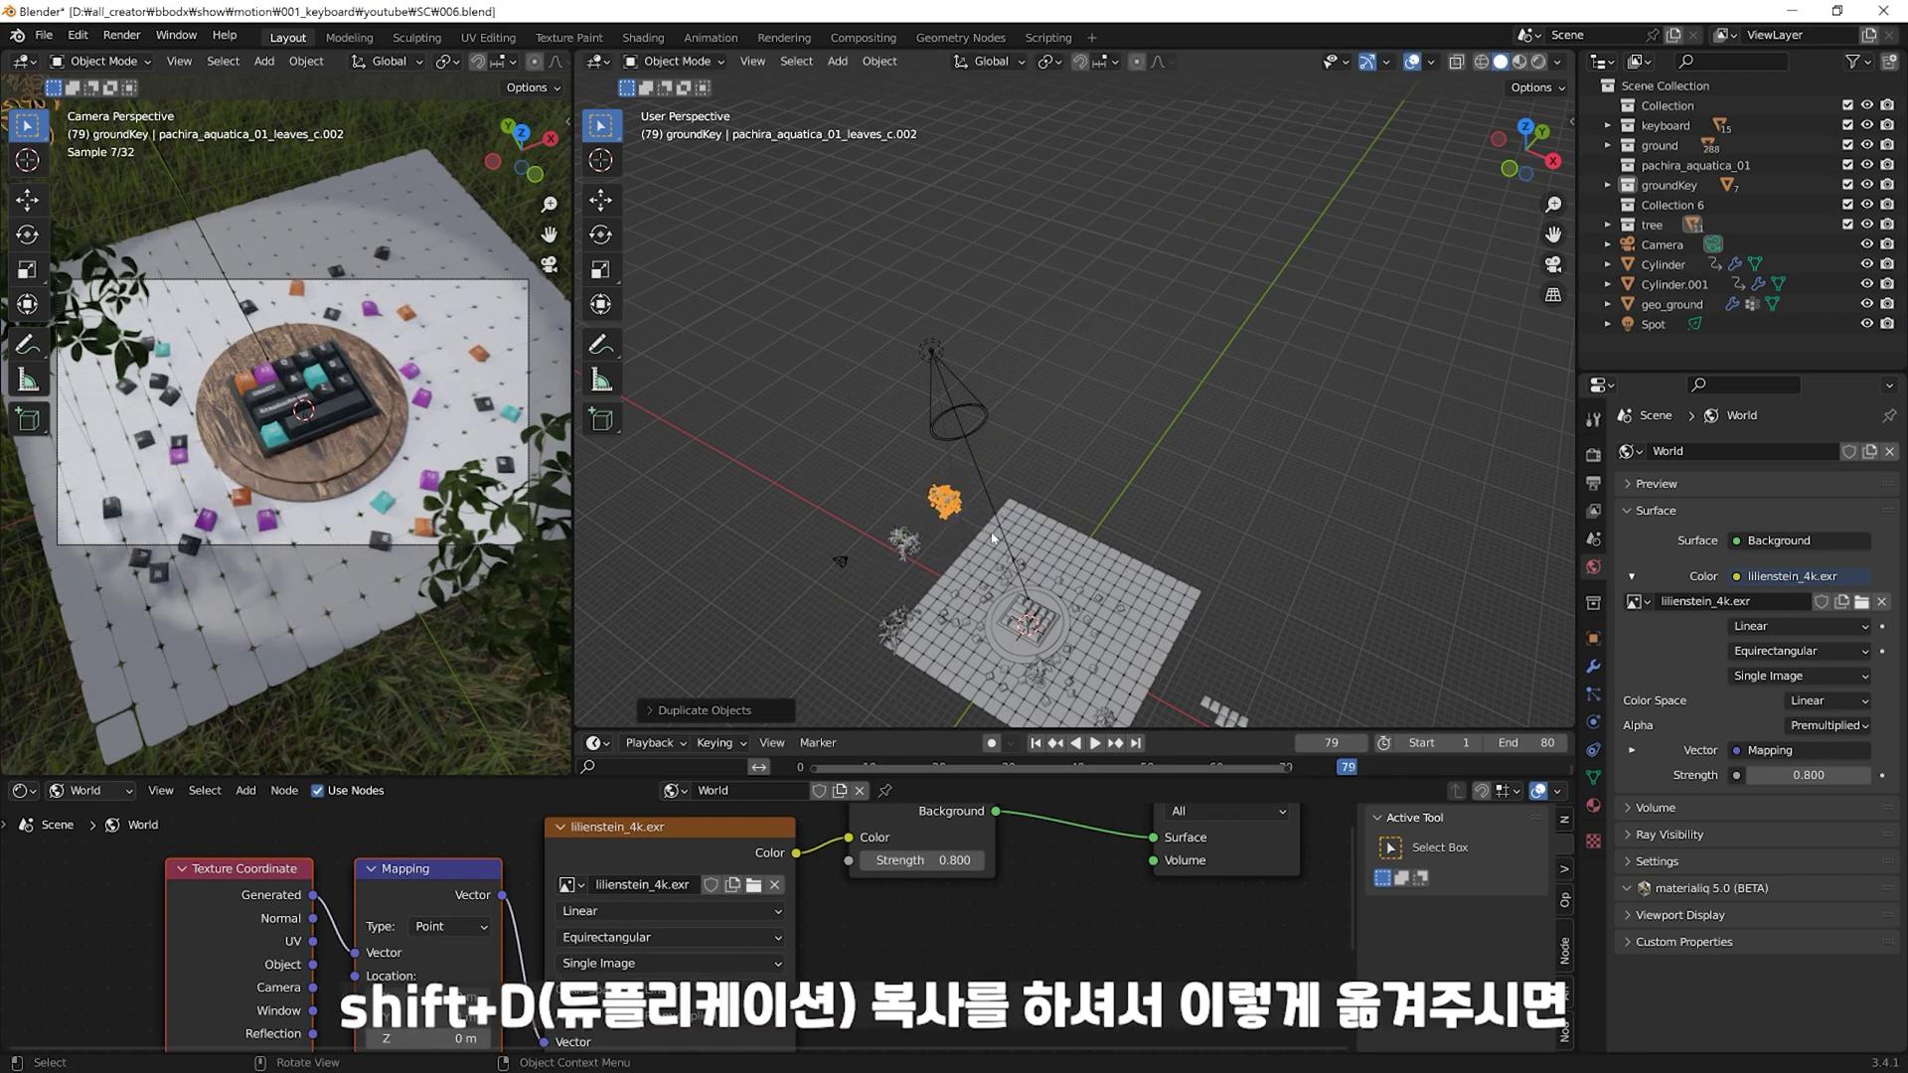
Step: Enlarge the copied leaves and lift them above the ground under the spot light
{"action": "middle_click_drag", "start_coordinate": [996, 512], "coordinate": [1087, 559]}
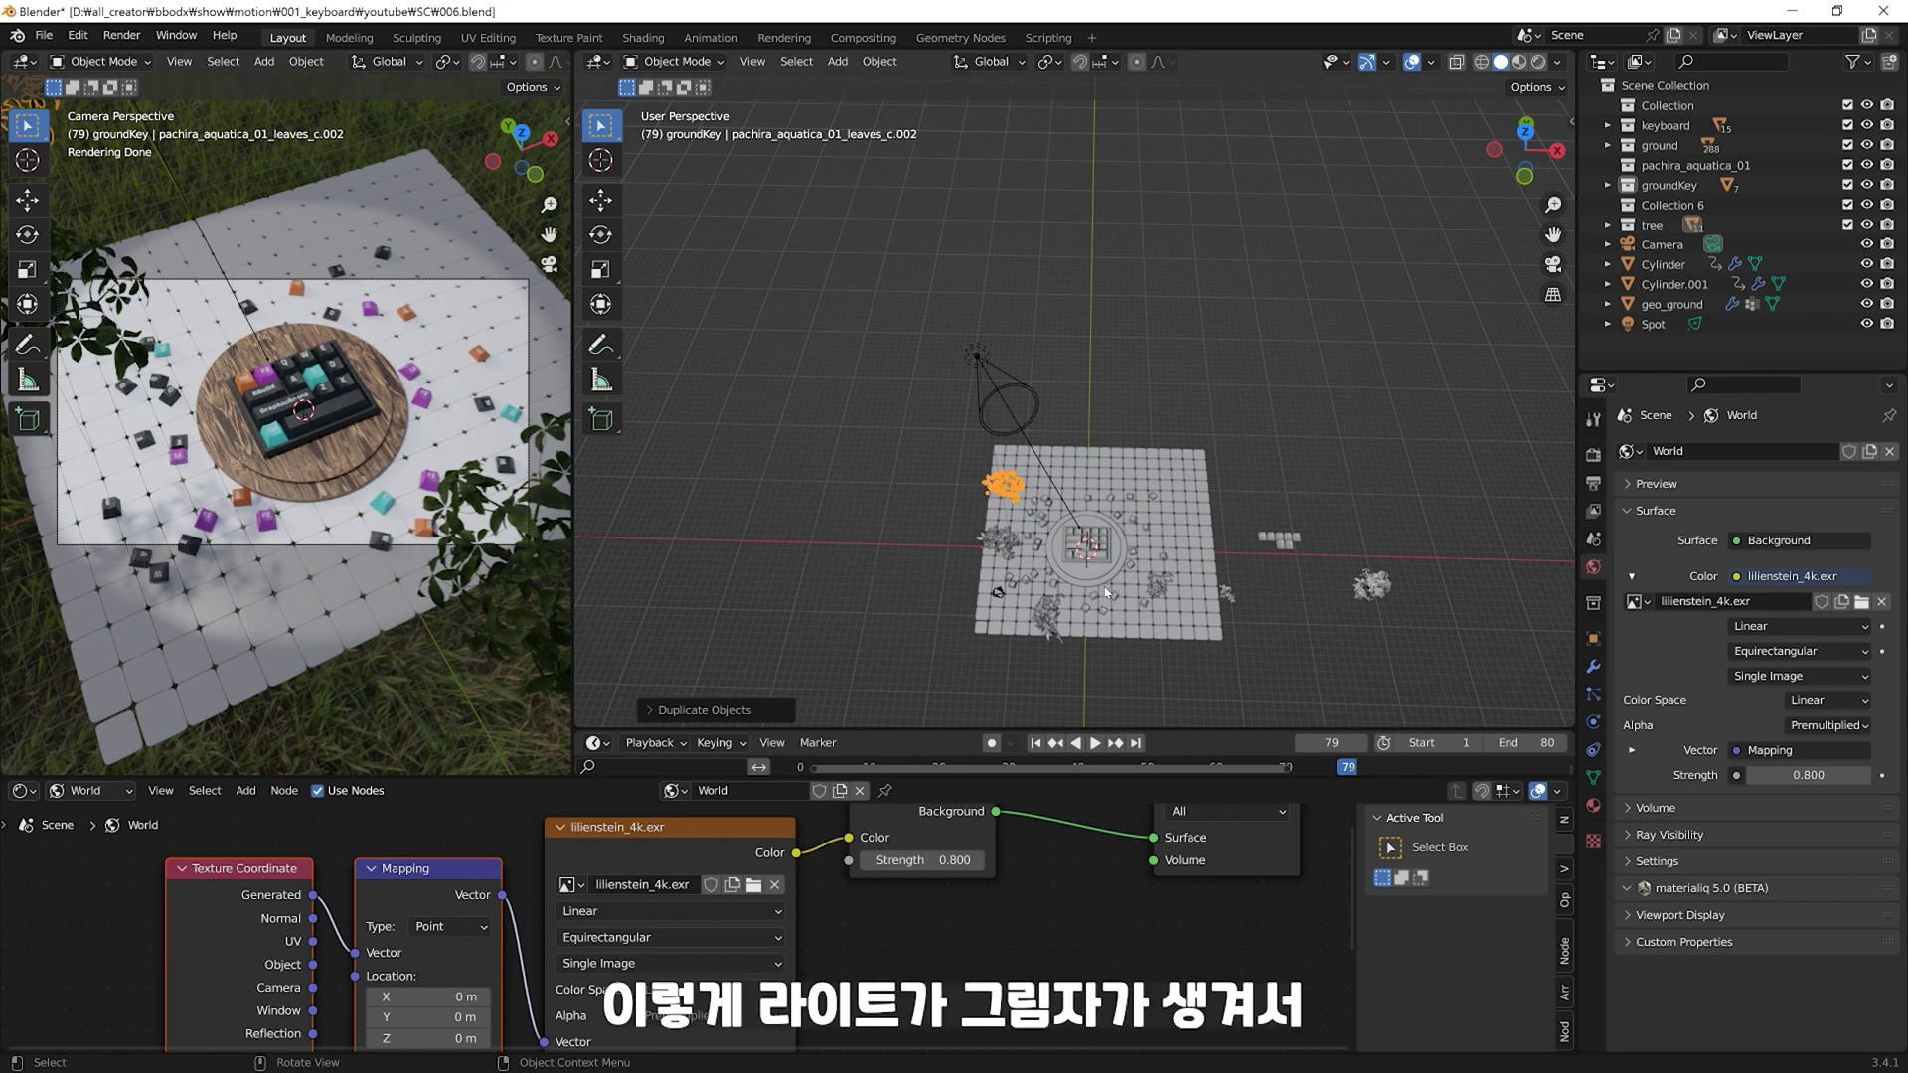
{"action": "key", "text": "s"}
{"action": "left_click", "coordinate": [1123, 592]}
{"action": "key", "text": "g"}
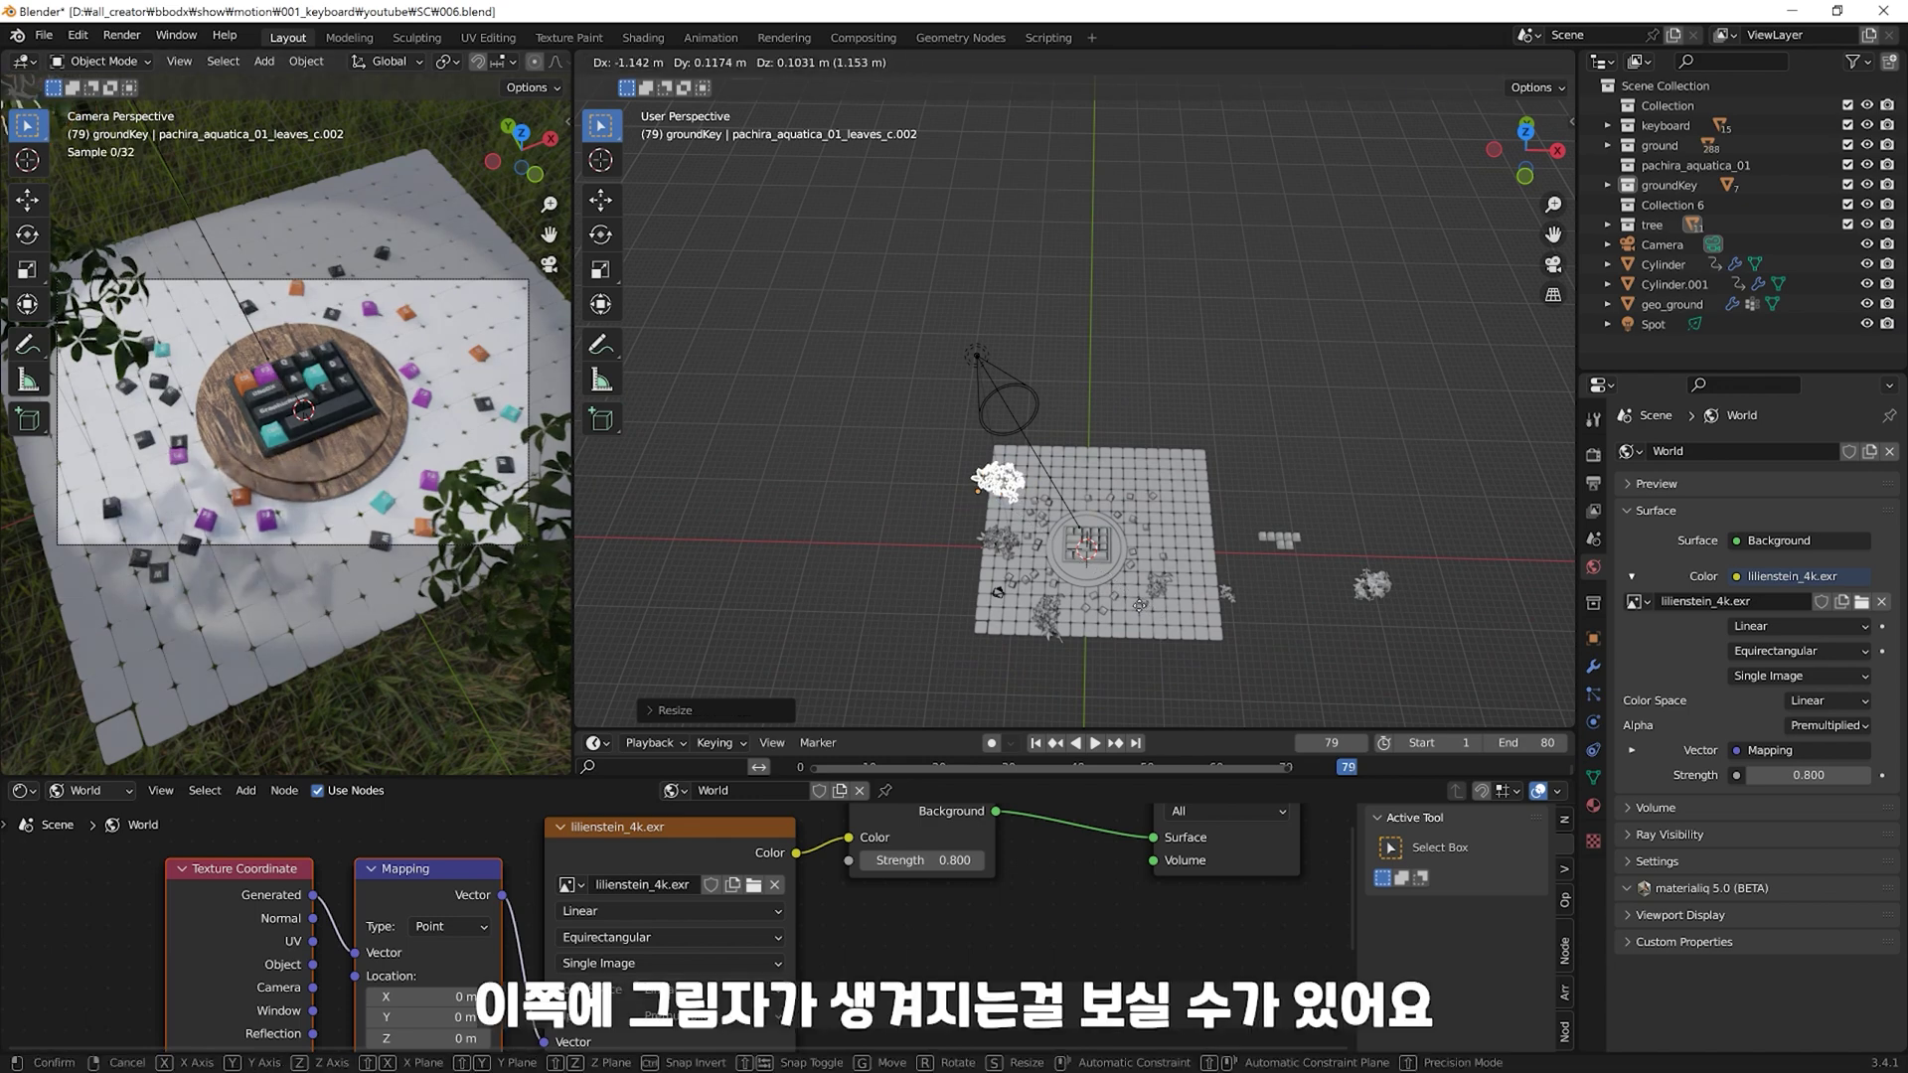
{"action": "left_click", "coordinate": [1136, 601]}
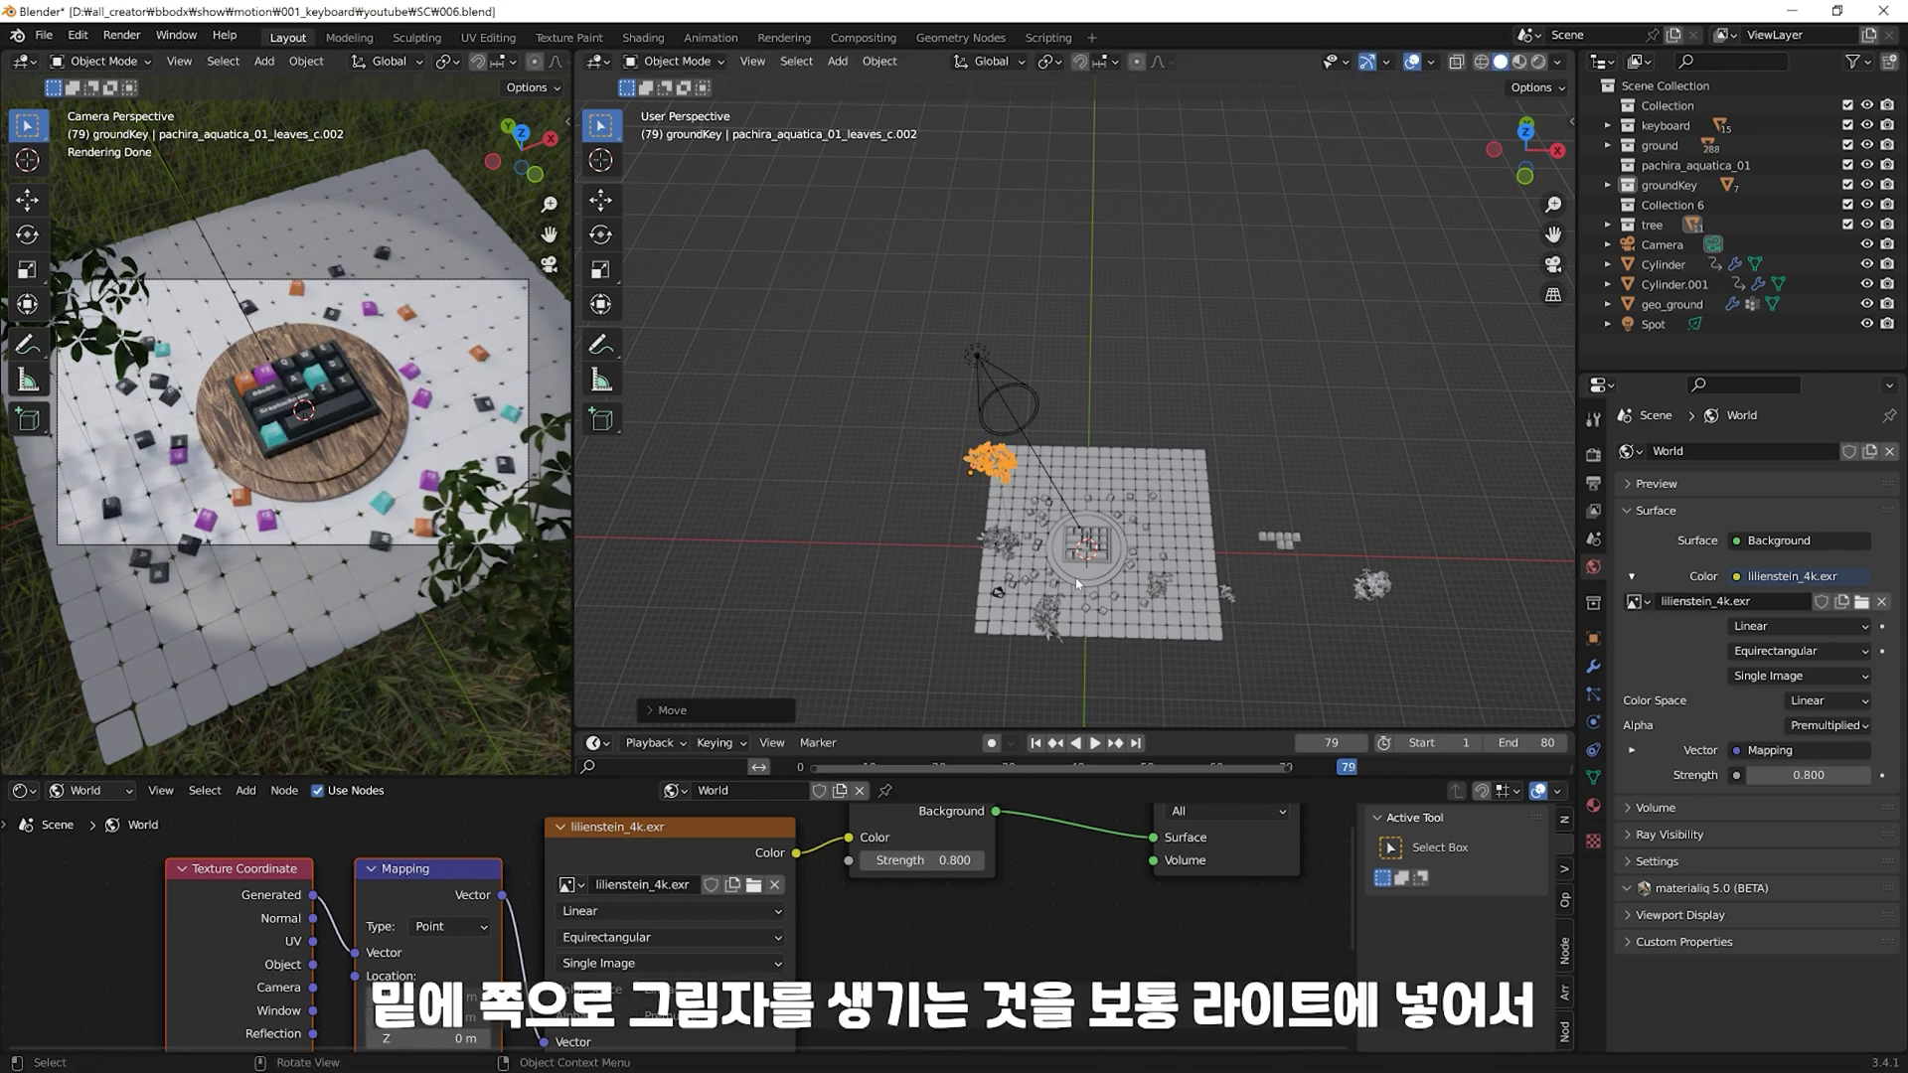
{"action": "middle_click_drag", "start_coordinate": [1128, 491], "coordinate": [1051, 508]}
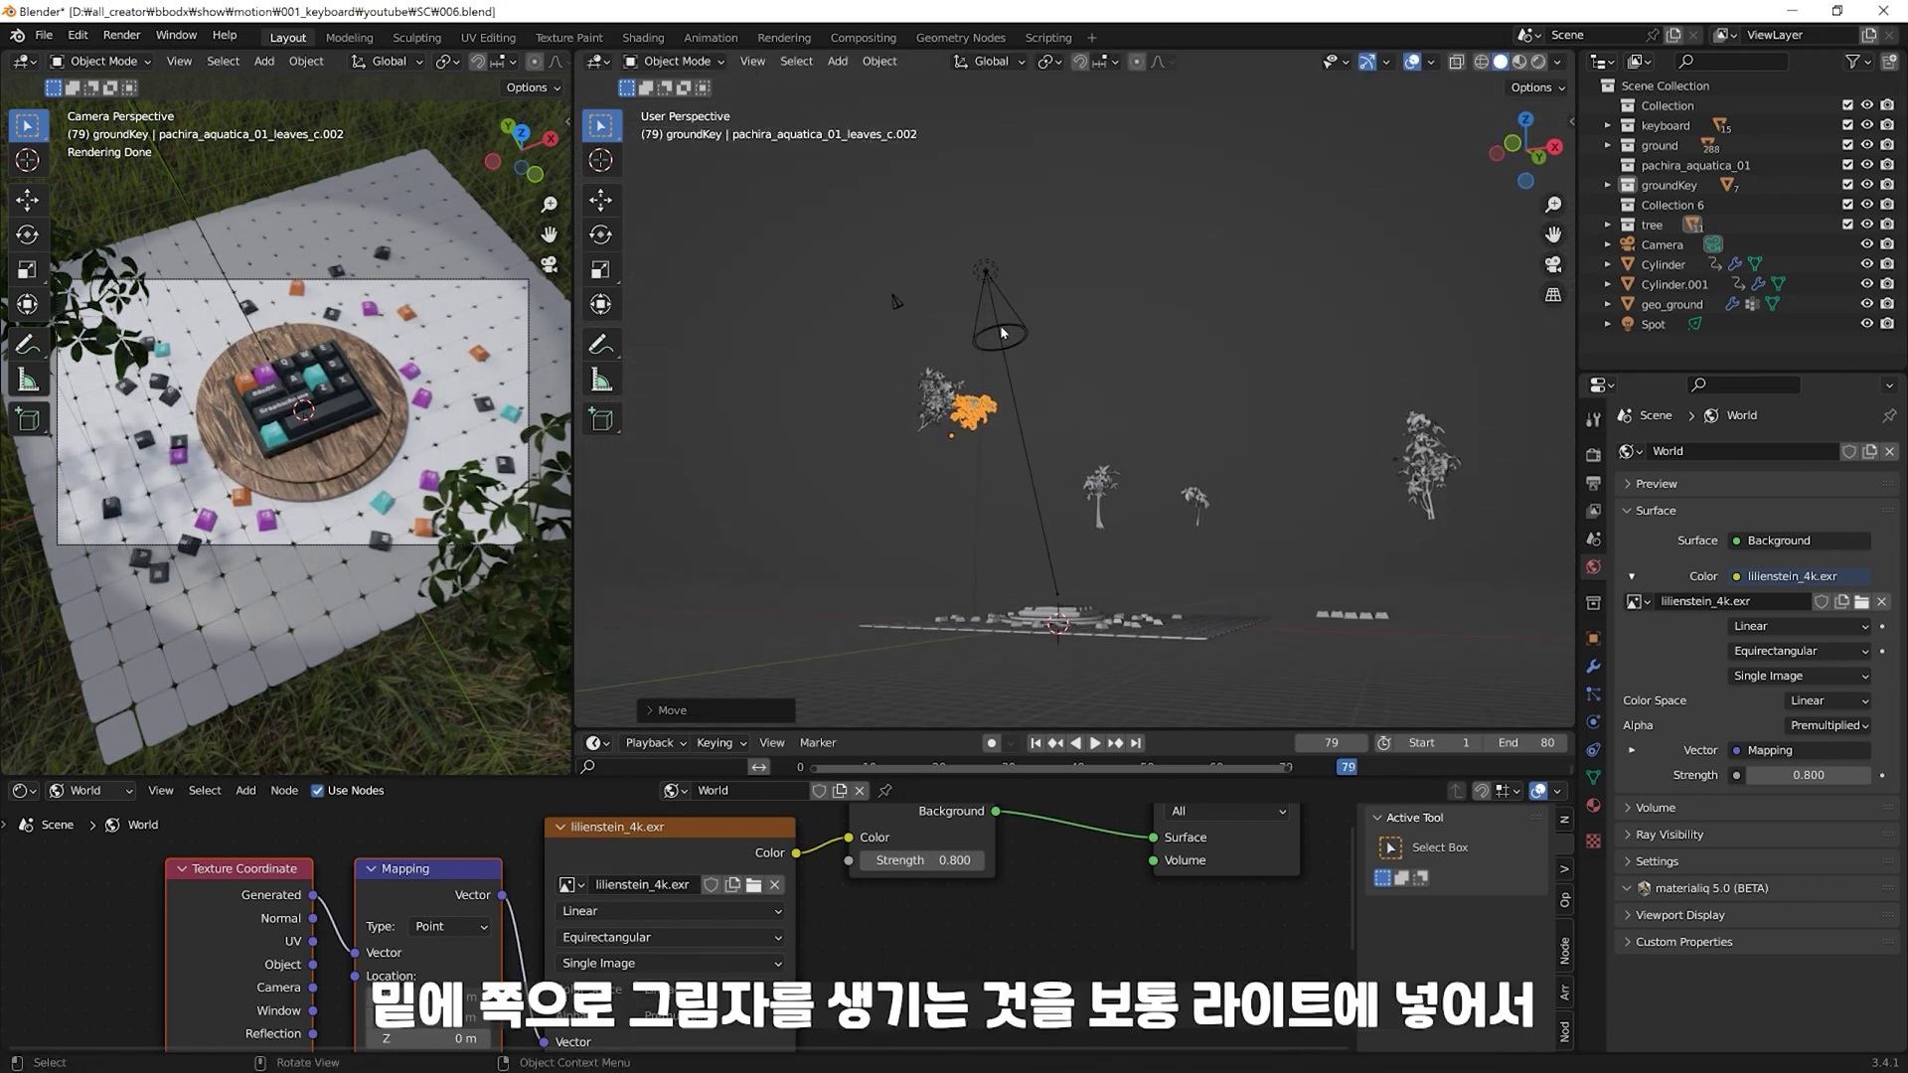
{"action": "left_click", "coordinate": [1004, 369]}
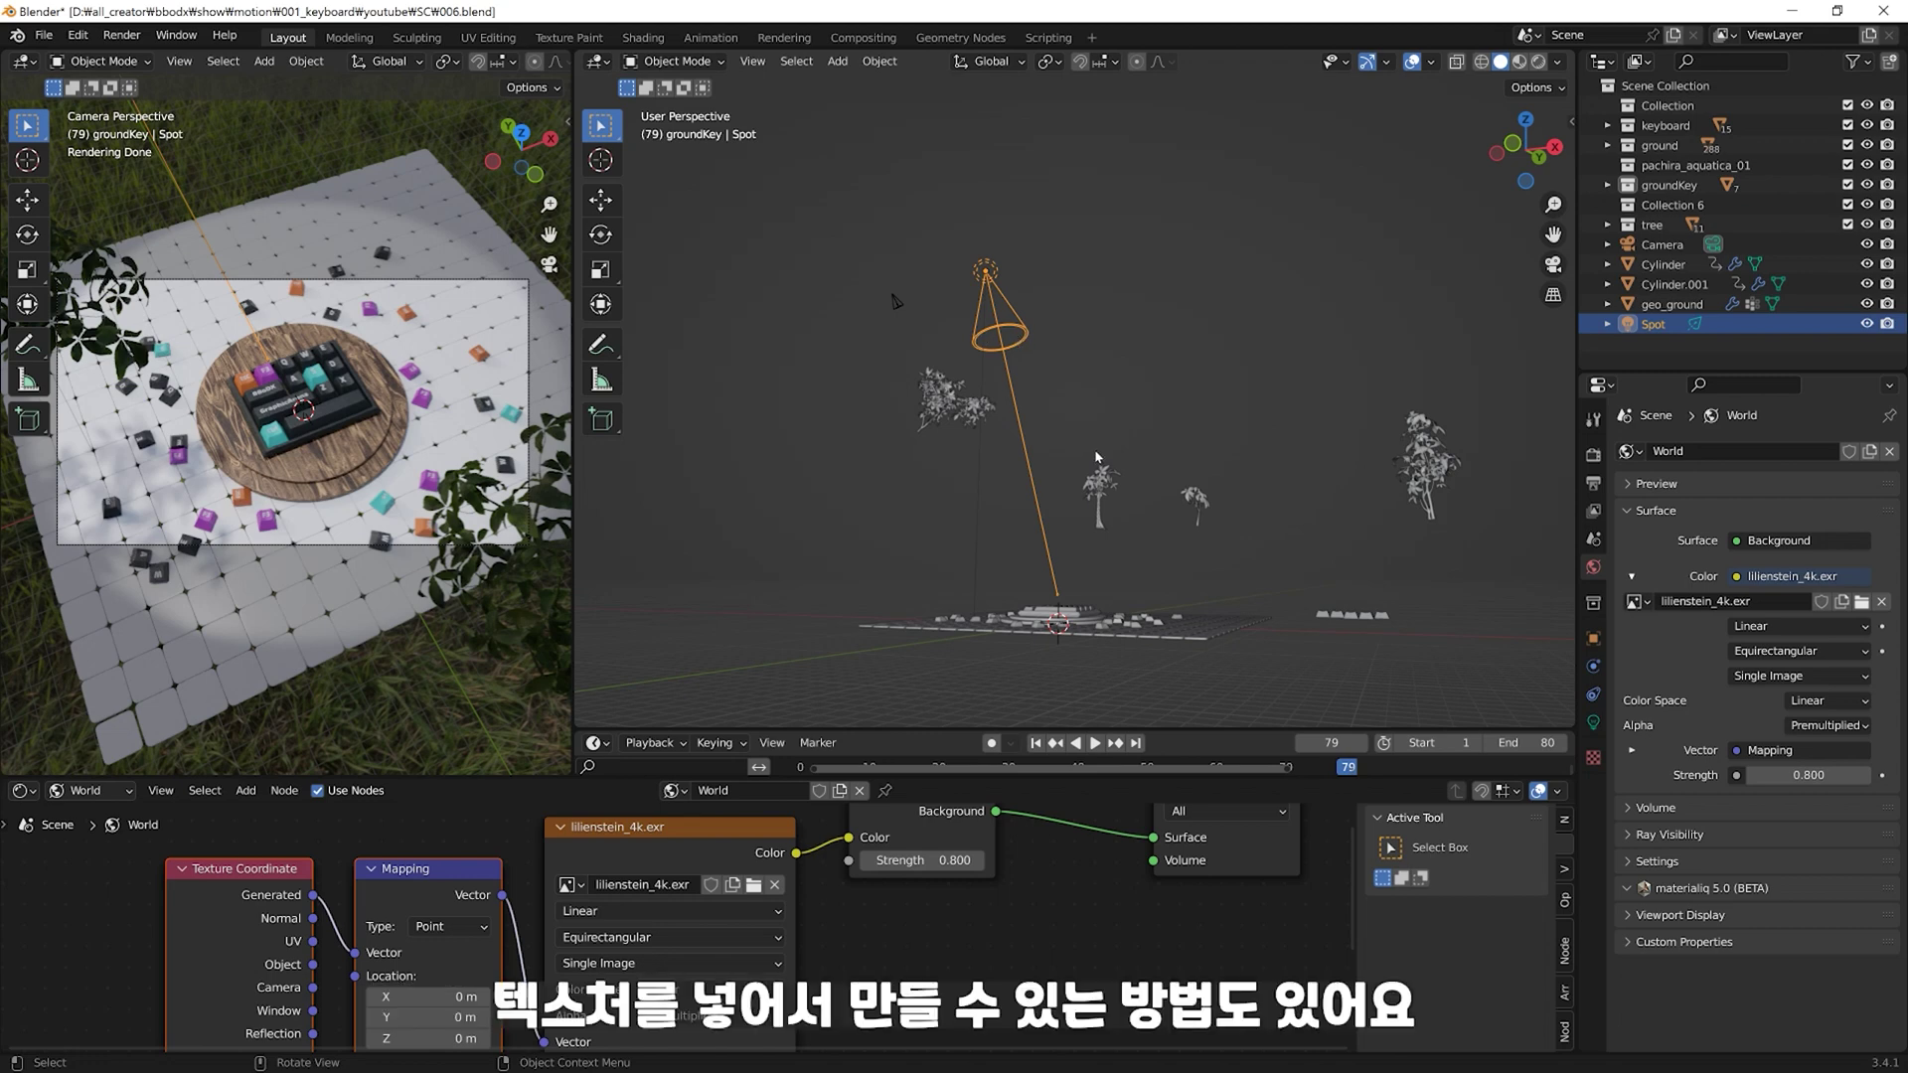
{"action": "middle_click_drag", "start_coordinate": [1096, 456], "coordinate": [1111, 509]}
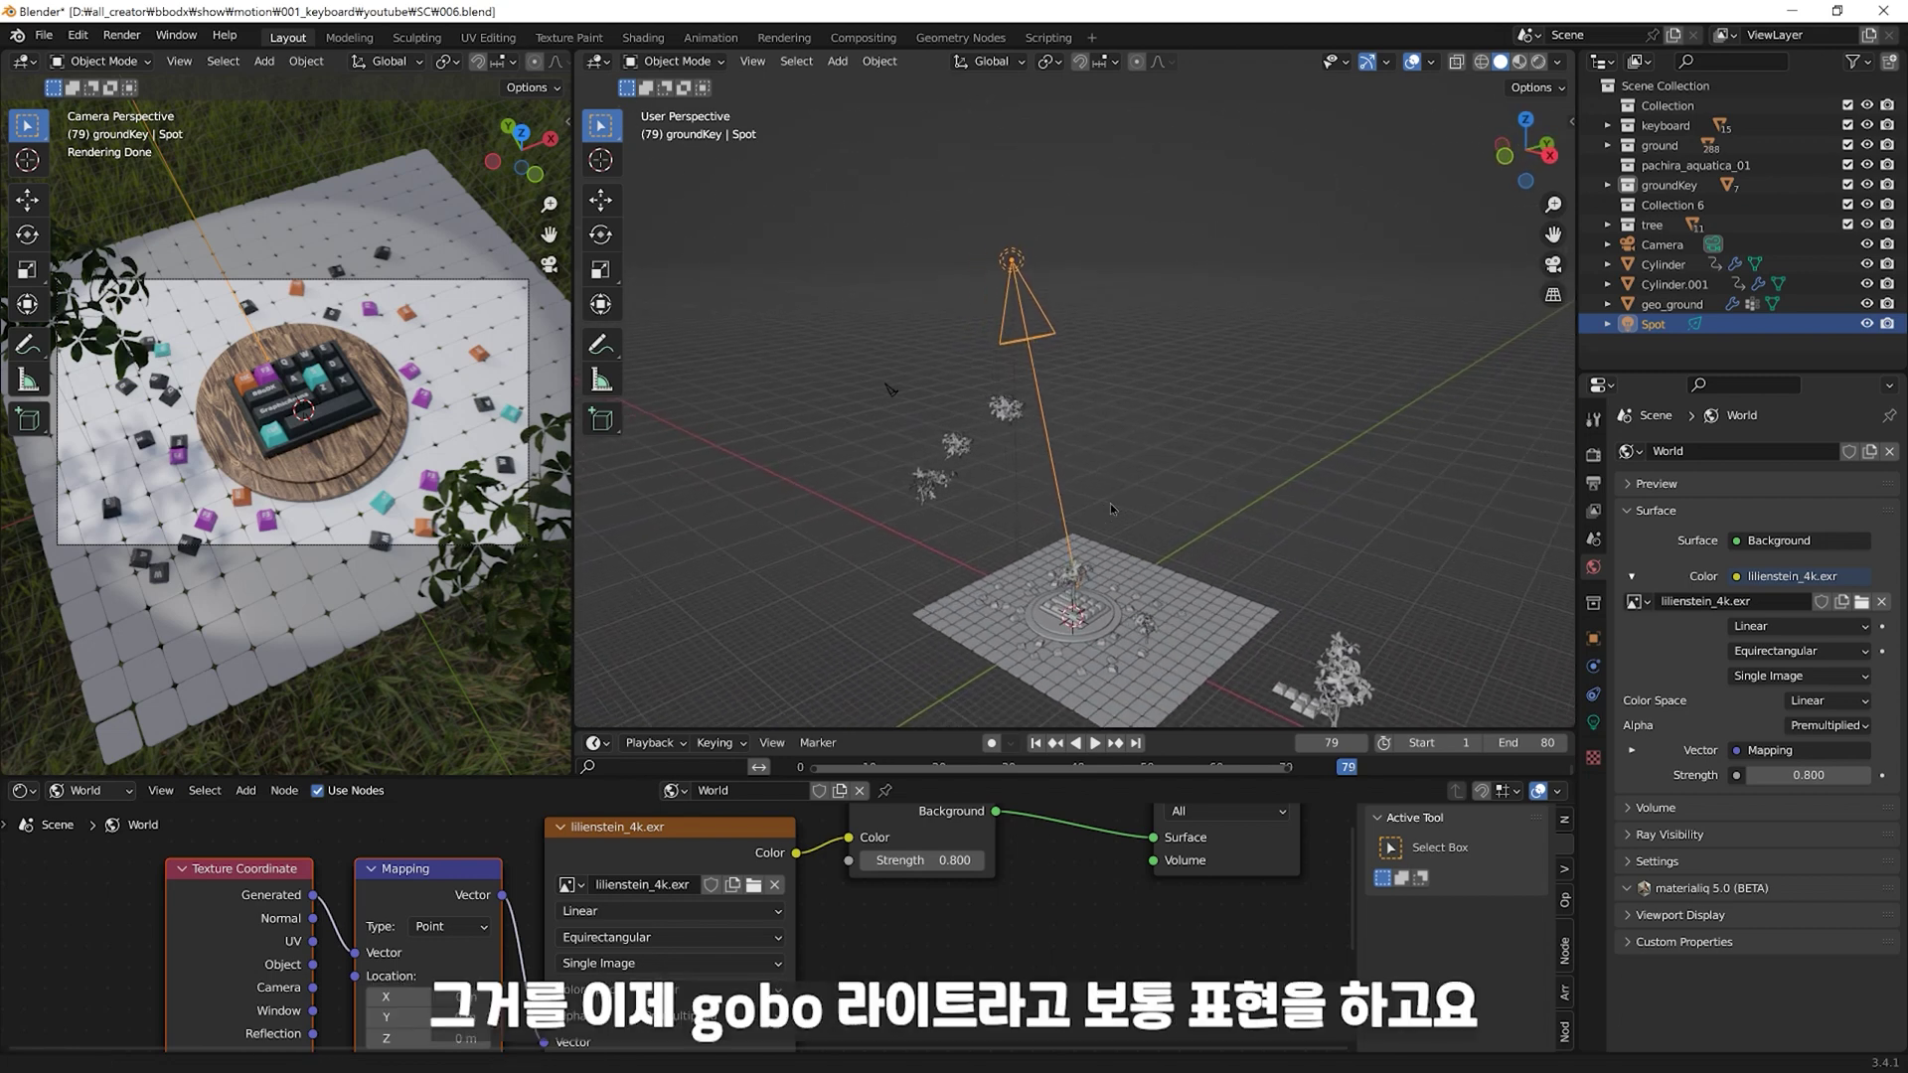
{"action": "mouse_move", "coordinate": [1091, 502]}
{"action": "middle_mouse_down"}
{"action": "mouse_move", "coordinate": [1104, 527]}
{"action": "mouse_move", "coordinate": [1111, 467]}
{"action": "mouse_move", "coordinate": [1059, 467]}
{"action": "middle_mouse_up"}
{"action": "left_click", "coordinate": [1048, 429]}
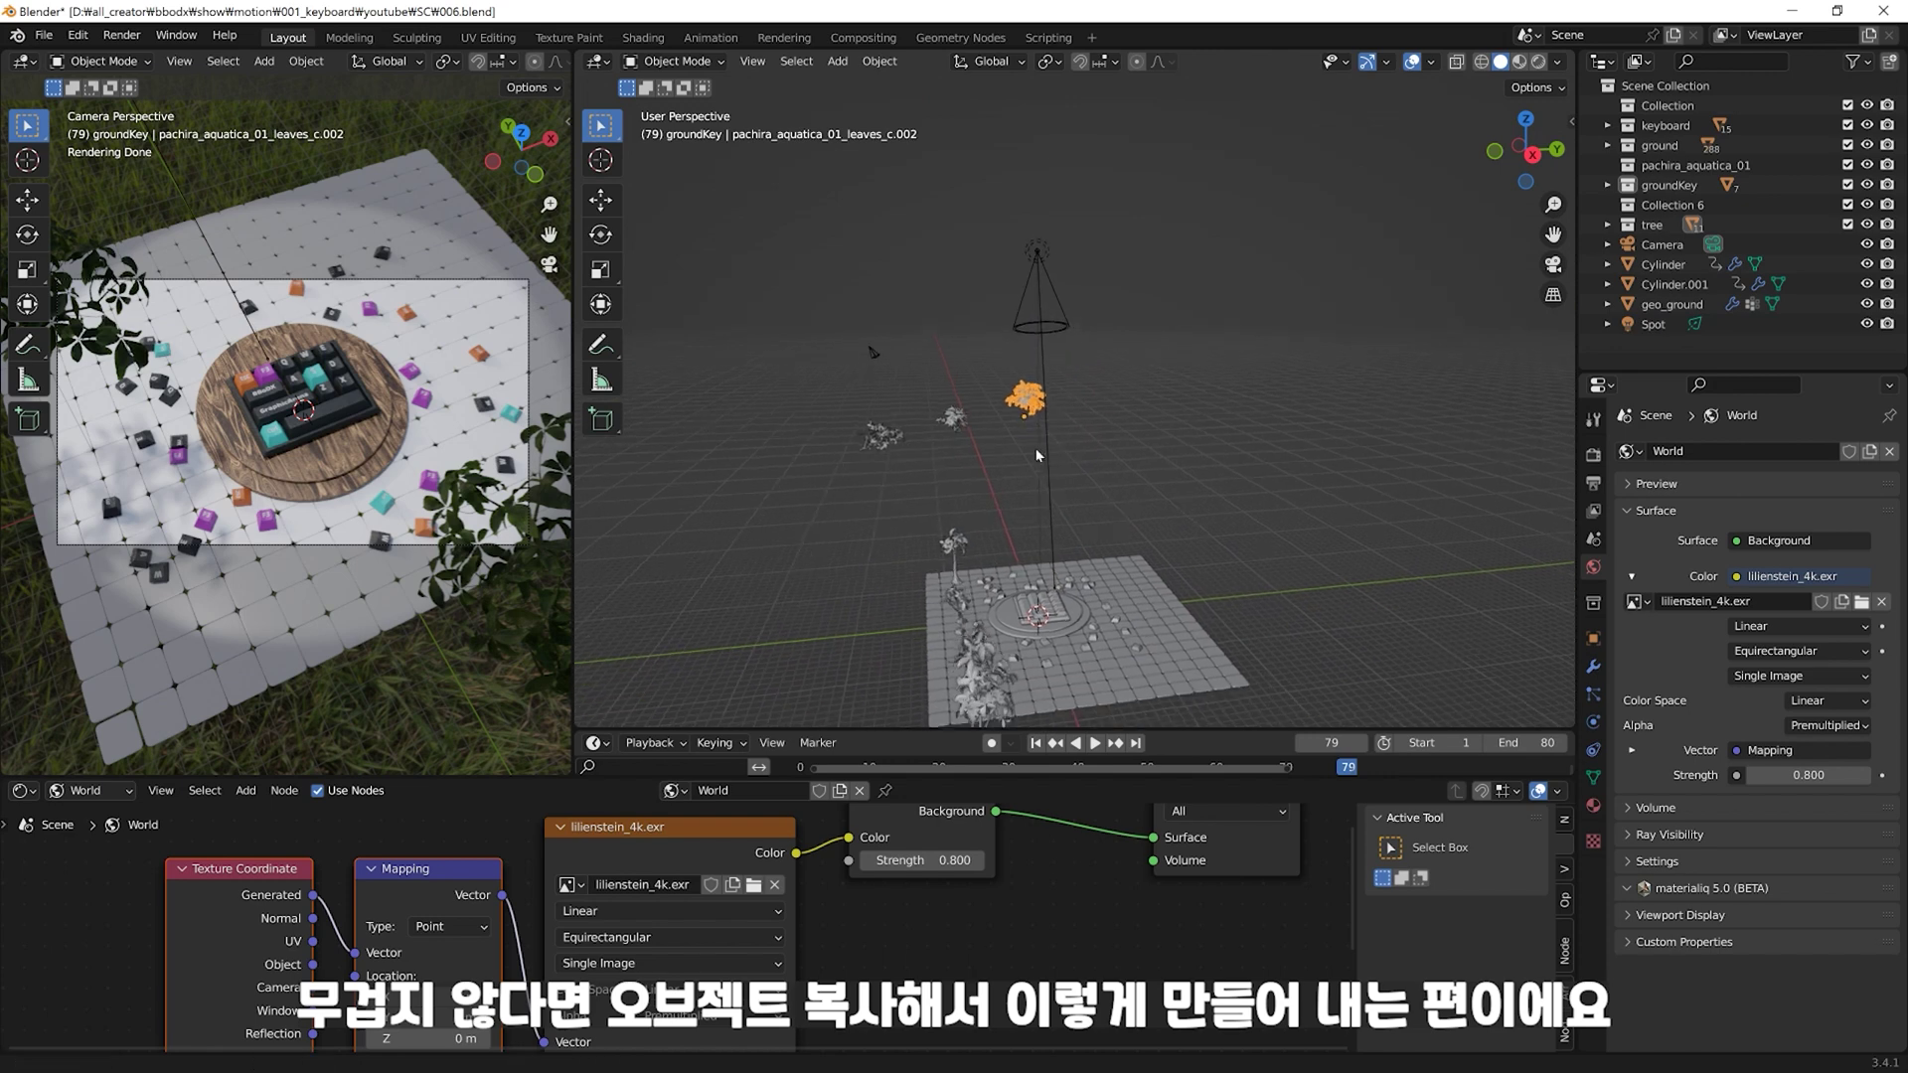
Step: Duplicate a leaf cluster, rotate it, and place another copy beside the round platform
{"action": "key", "text": "shift+d"}
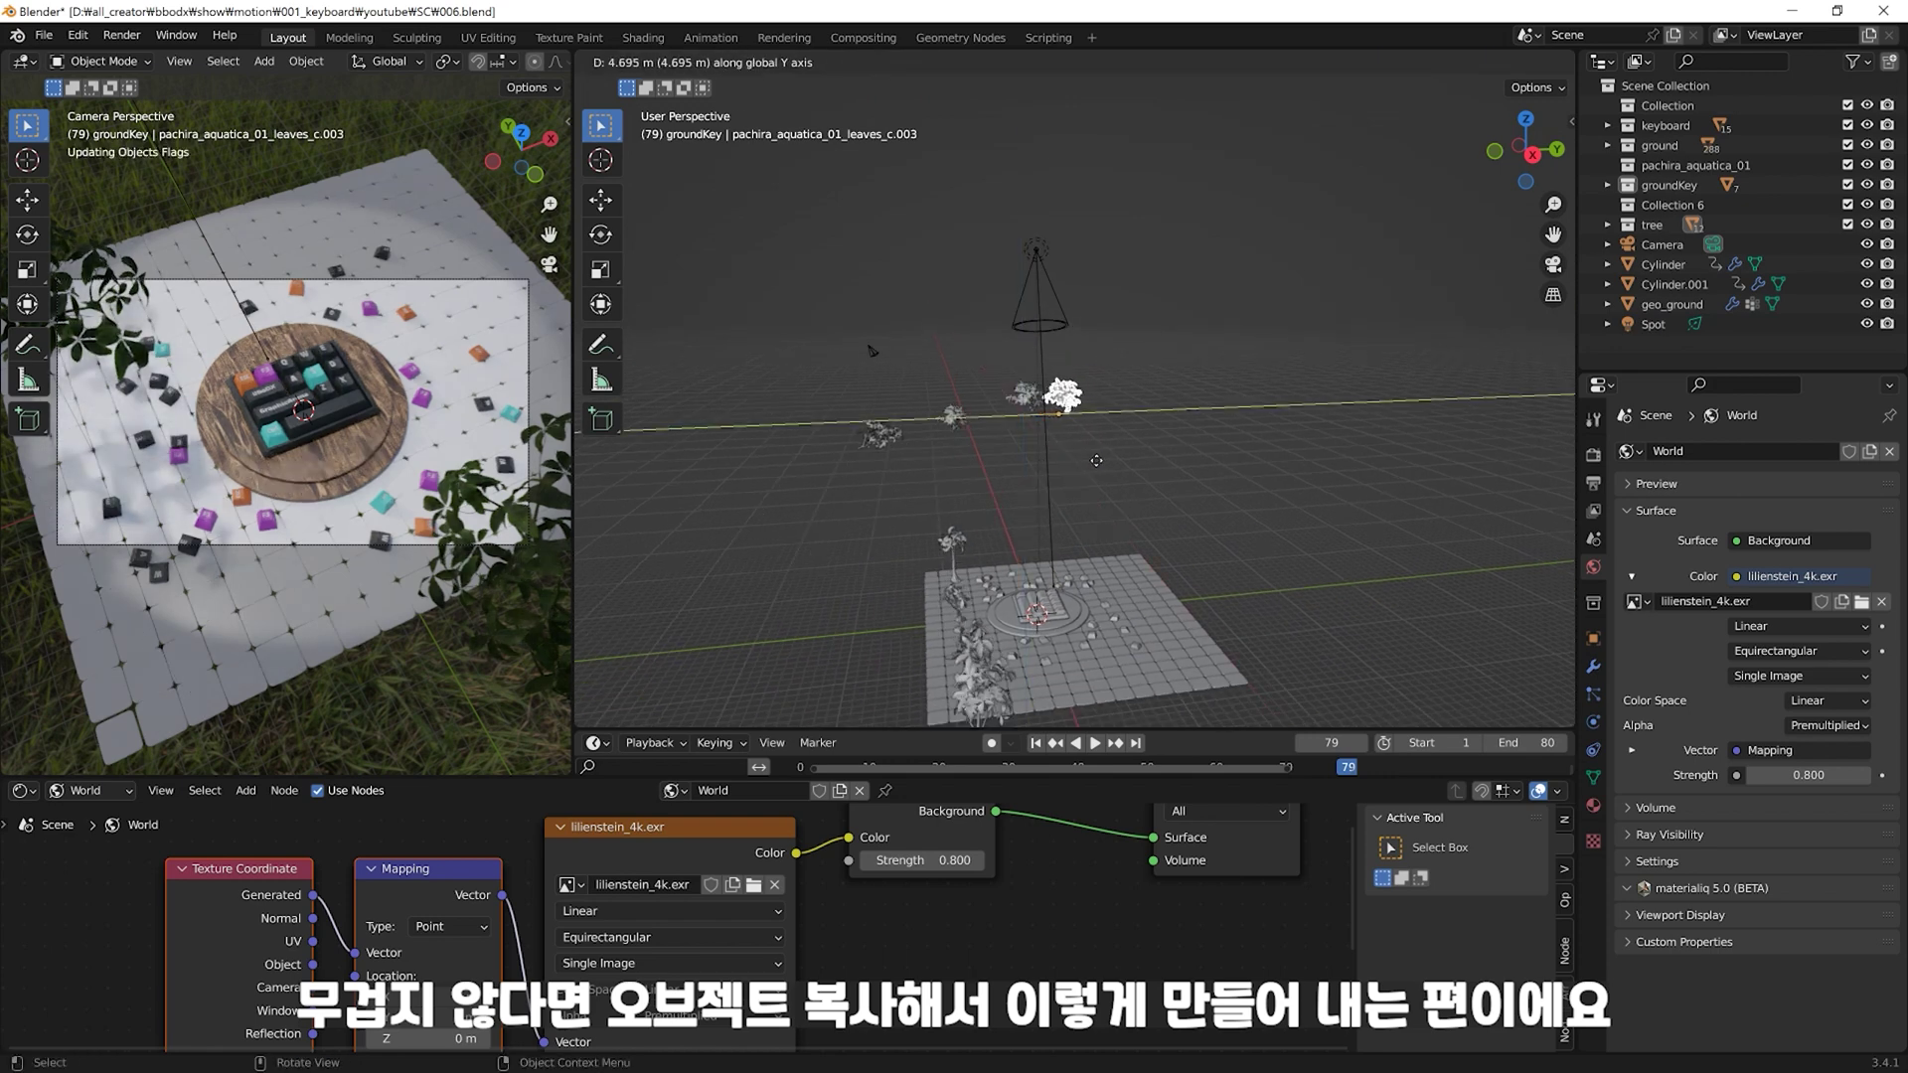
{"action": "left_click", "coordinate": [1091, 481]}
{"action": "middle_click_drag", "start_coordinate": [1091, 475], "coordinate": [1094, 556]}
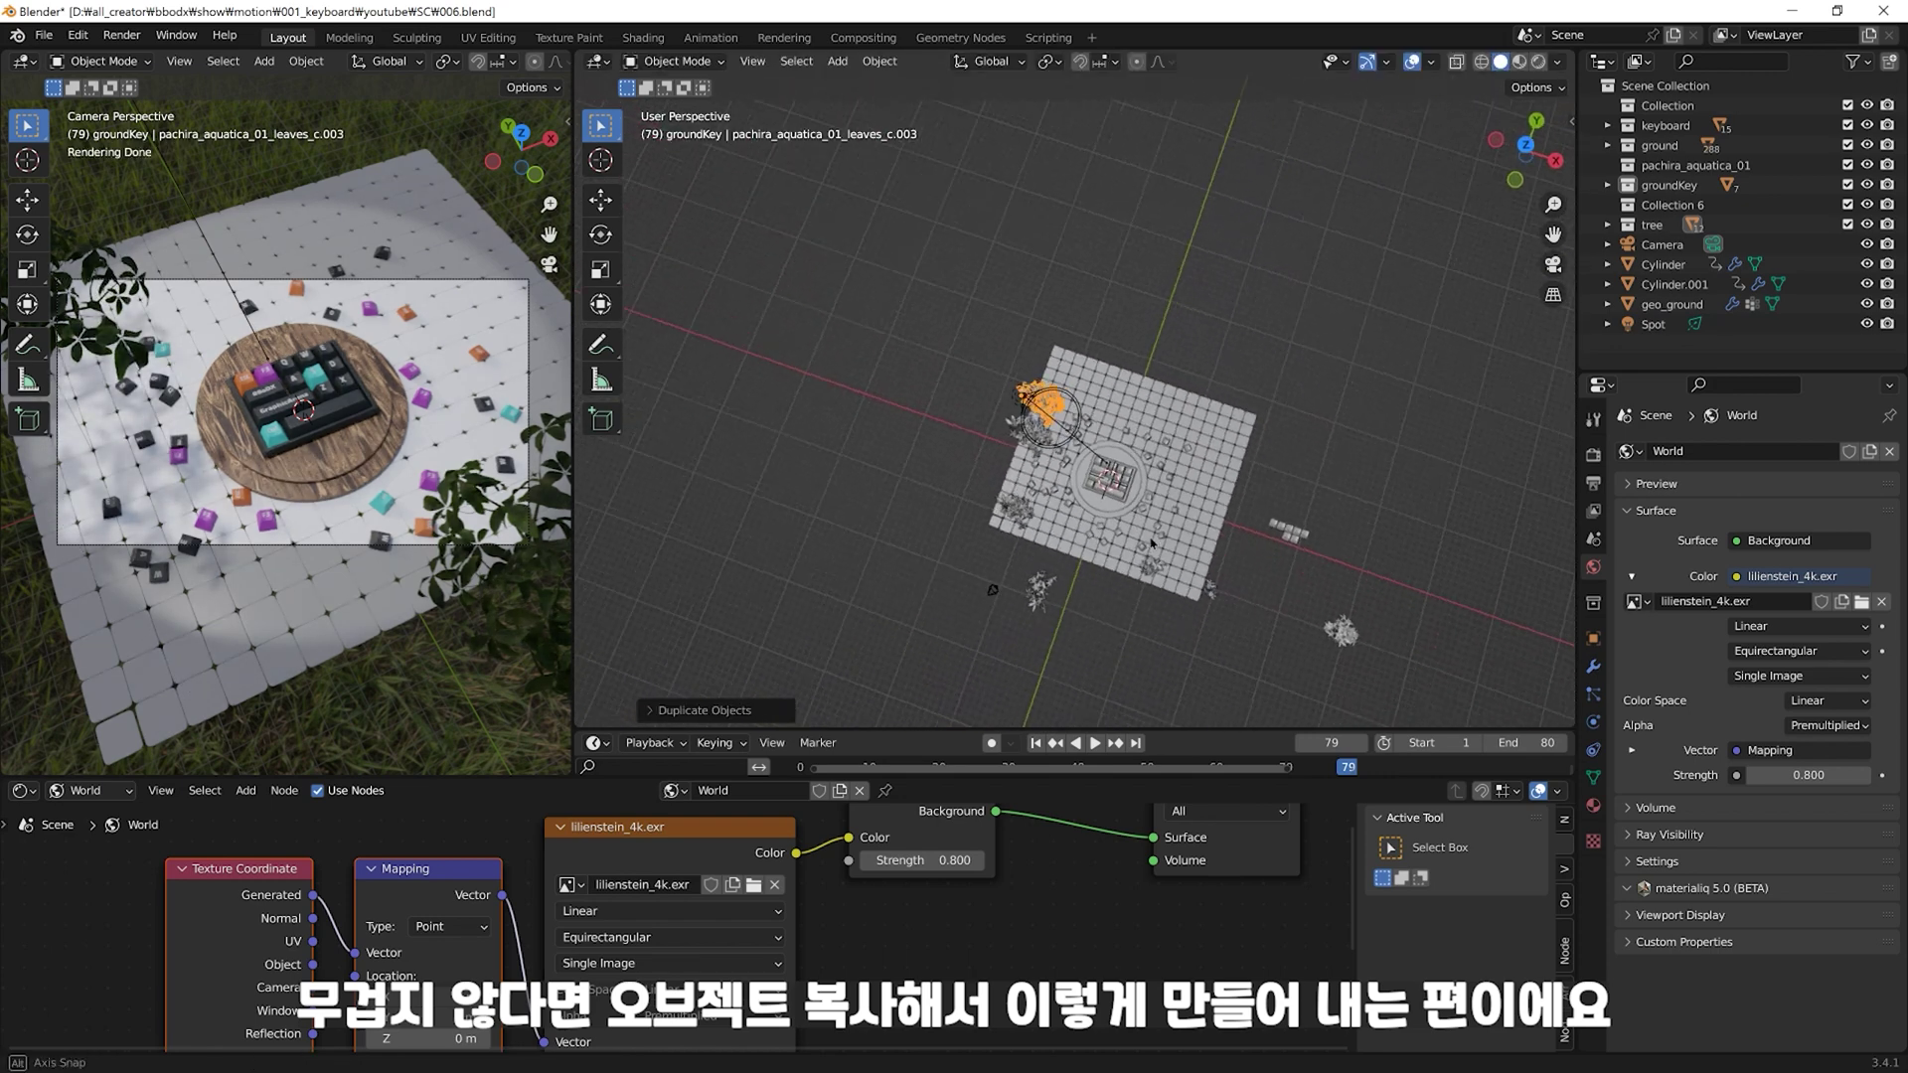
{"action": "key", "text": "r"}
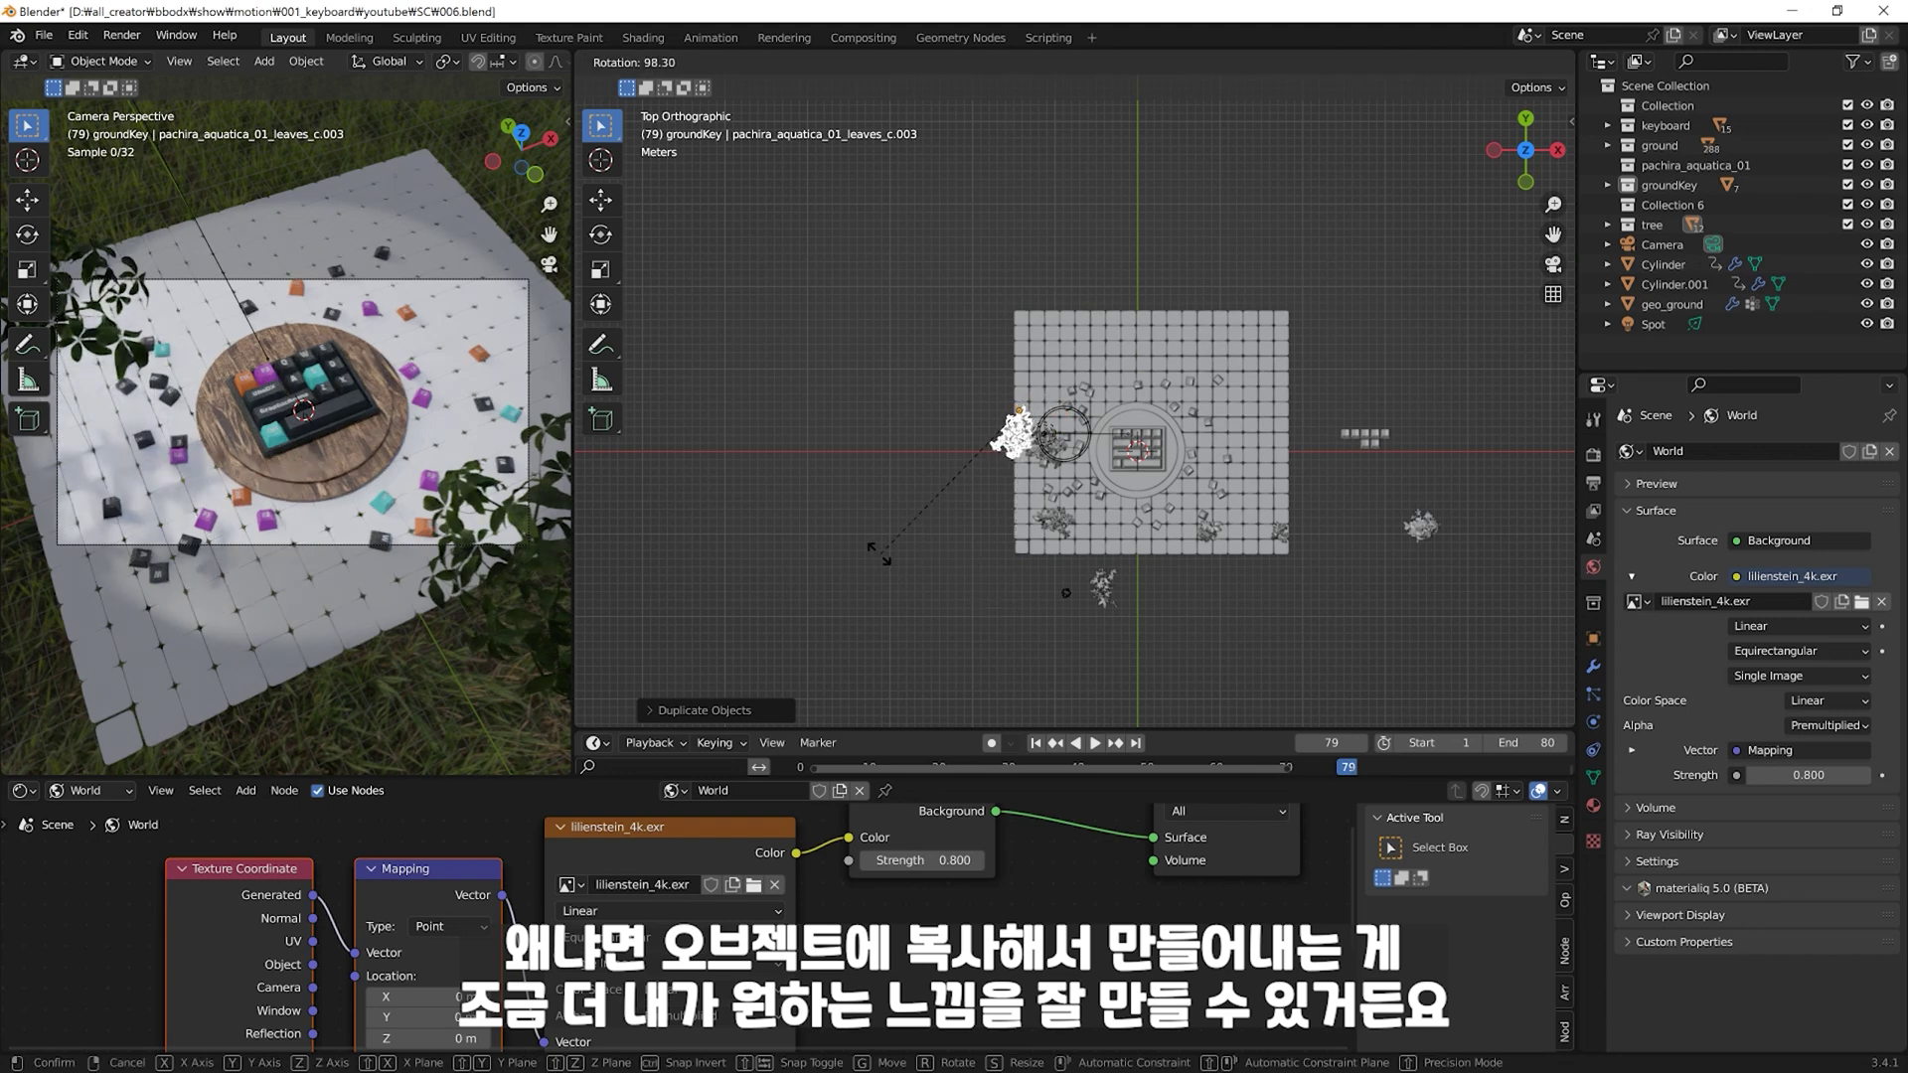
{"action": "left_click", "coordinate": [1143, 557]}
{"action": "key", "text": "shift+d"}
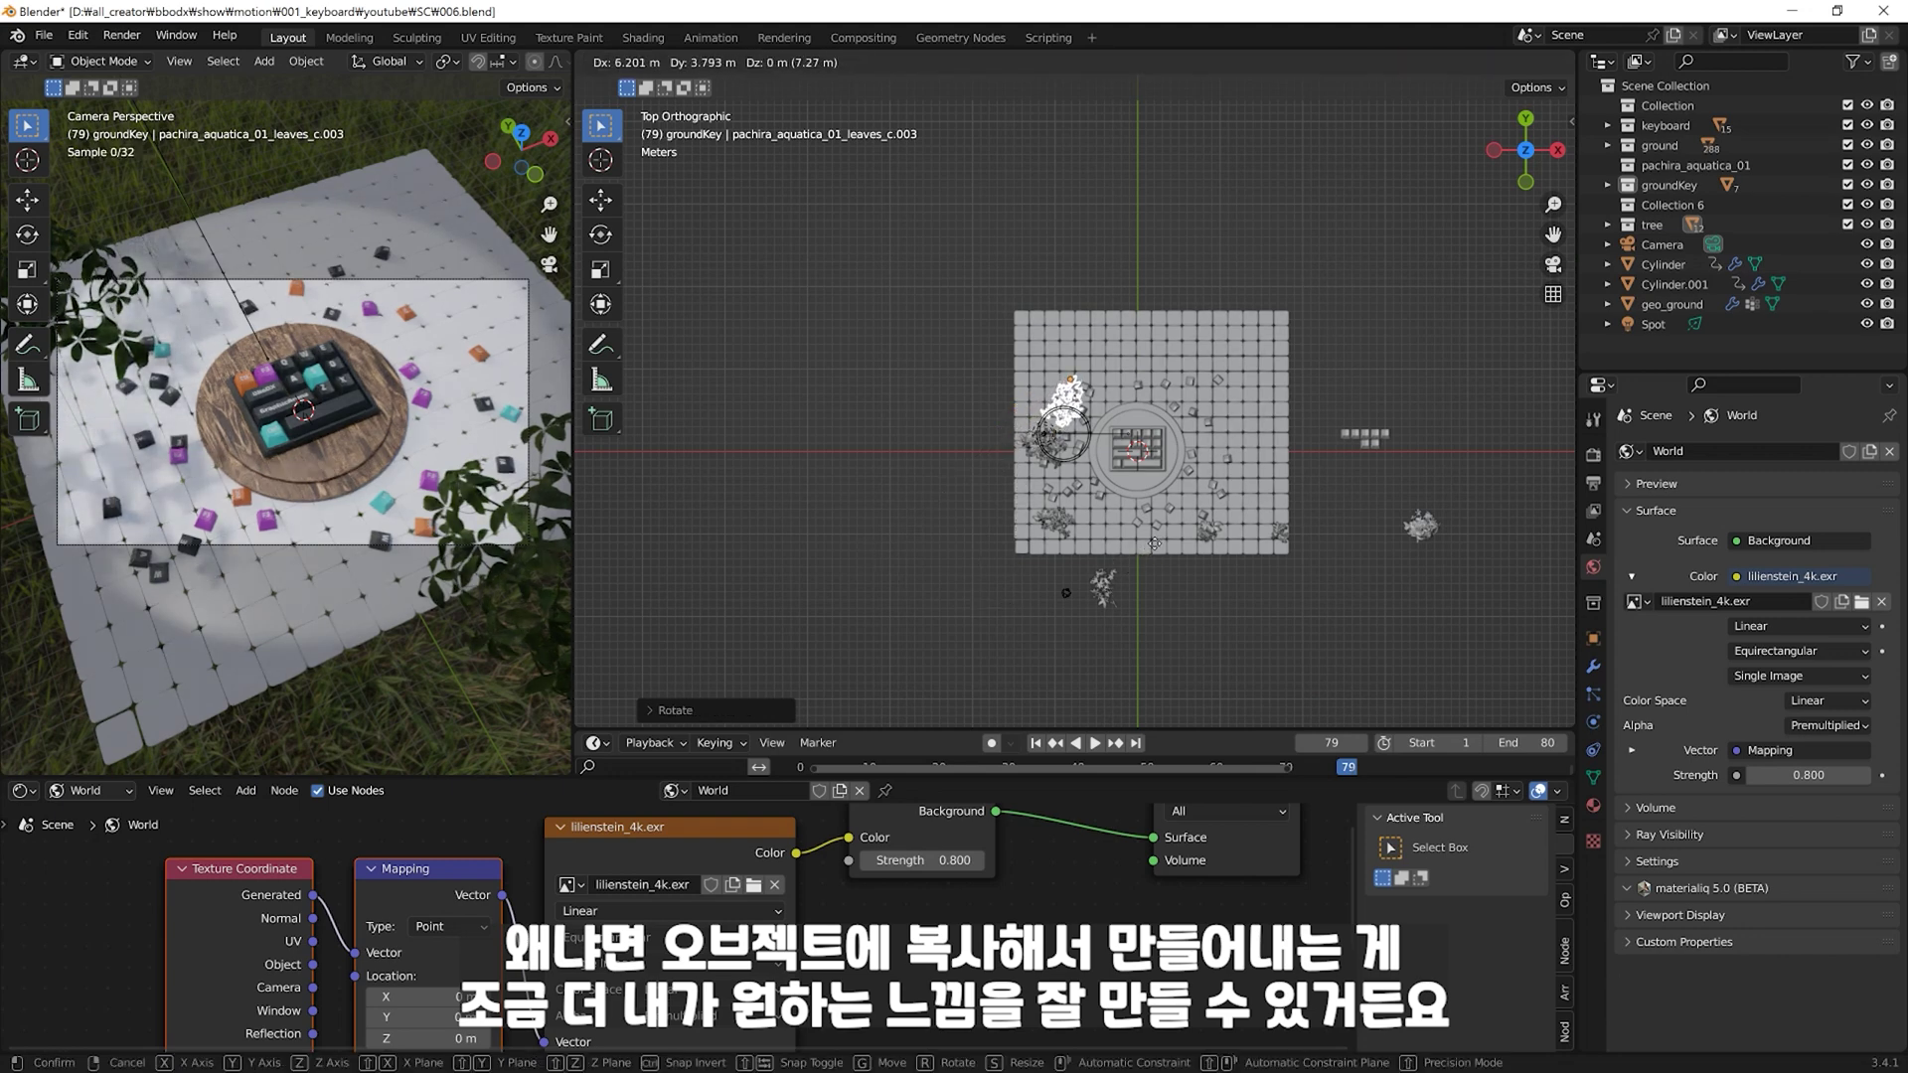
{"action": "left_click", "coordinate": [1062, 437]}
Step: Copy another leaf cluster along X over the keyboard area and rotate it
{"action": "left_click", "coordinate": [1031, 455]}
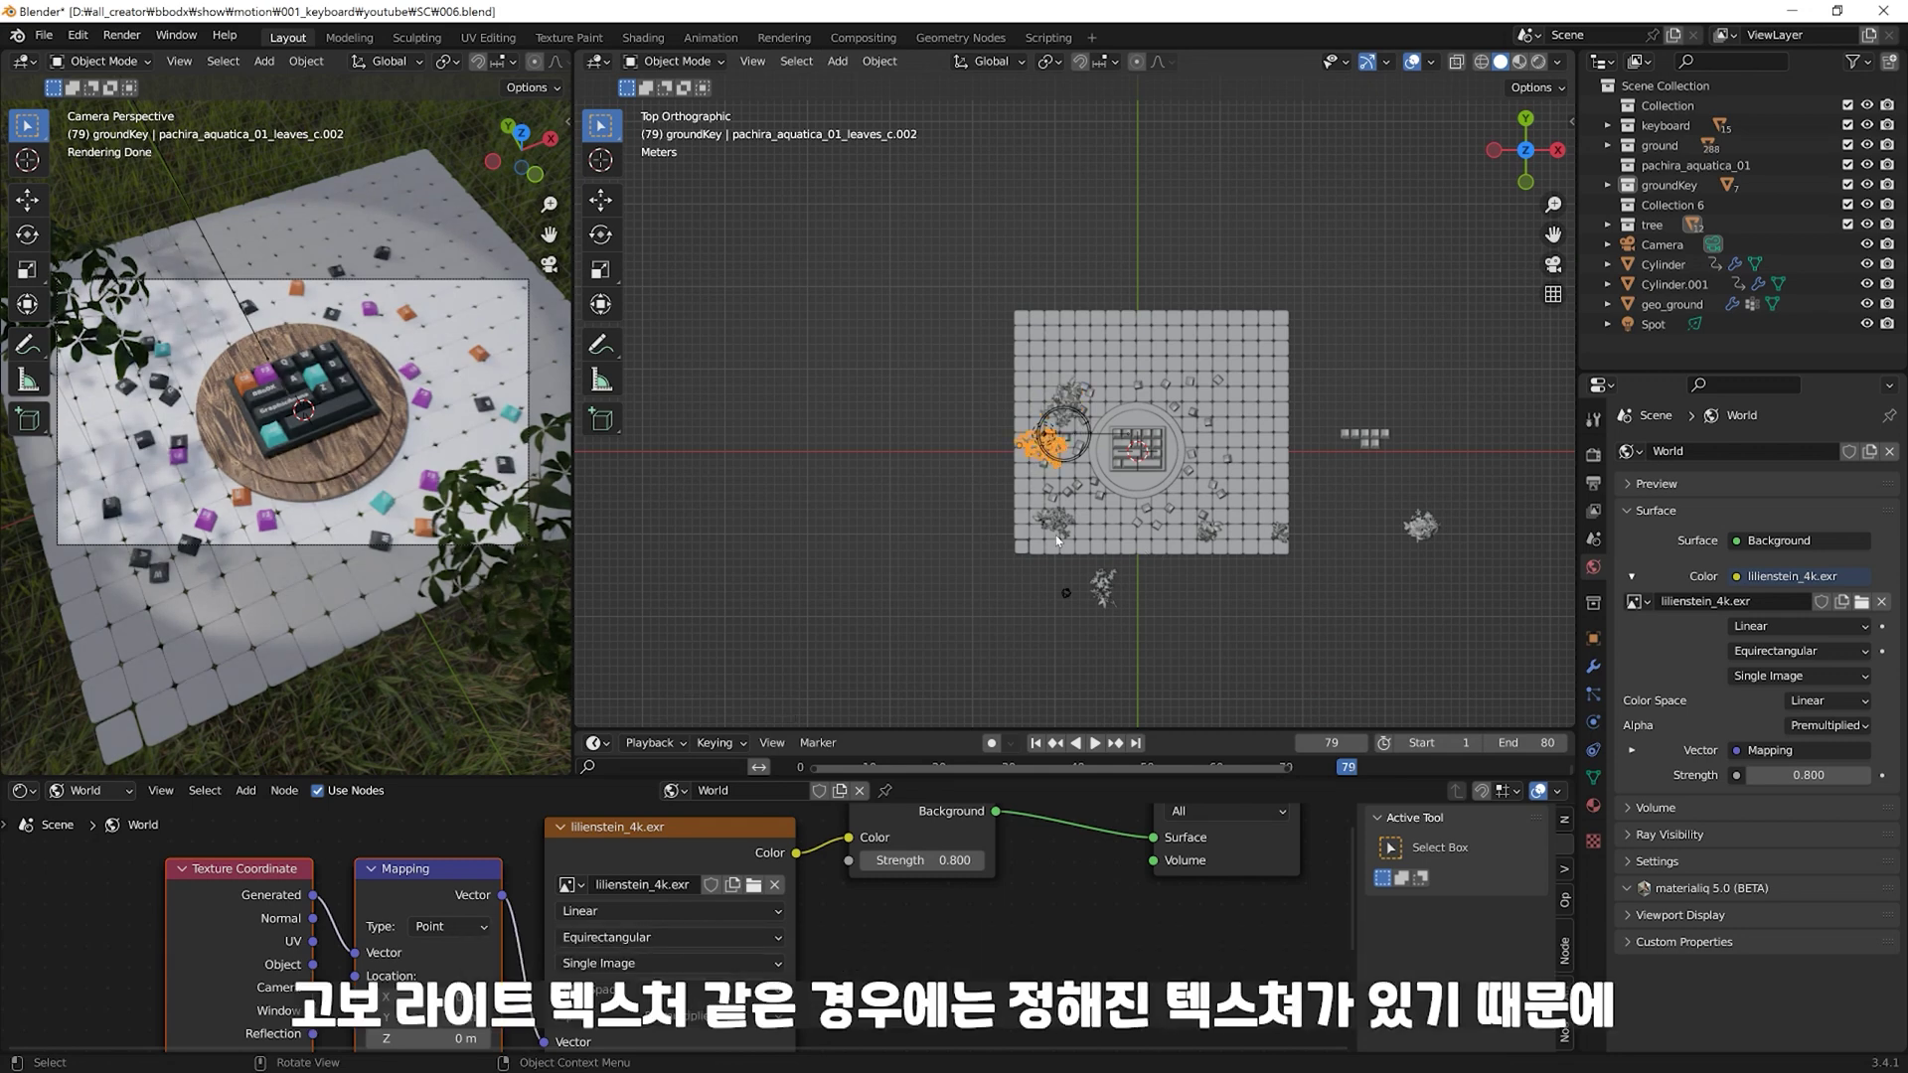
{"action": "key", "text": "shift+d"}
{"action": "key", "text": "x"}
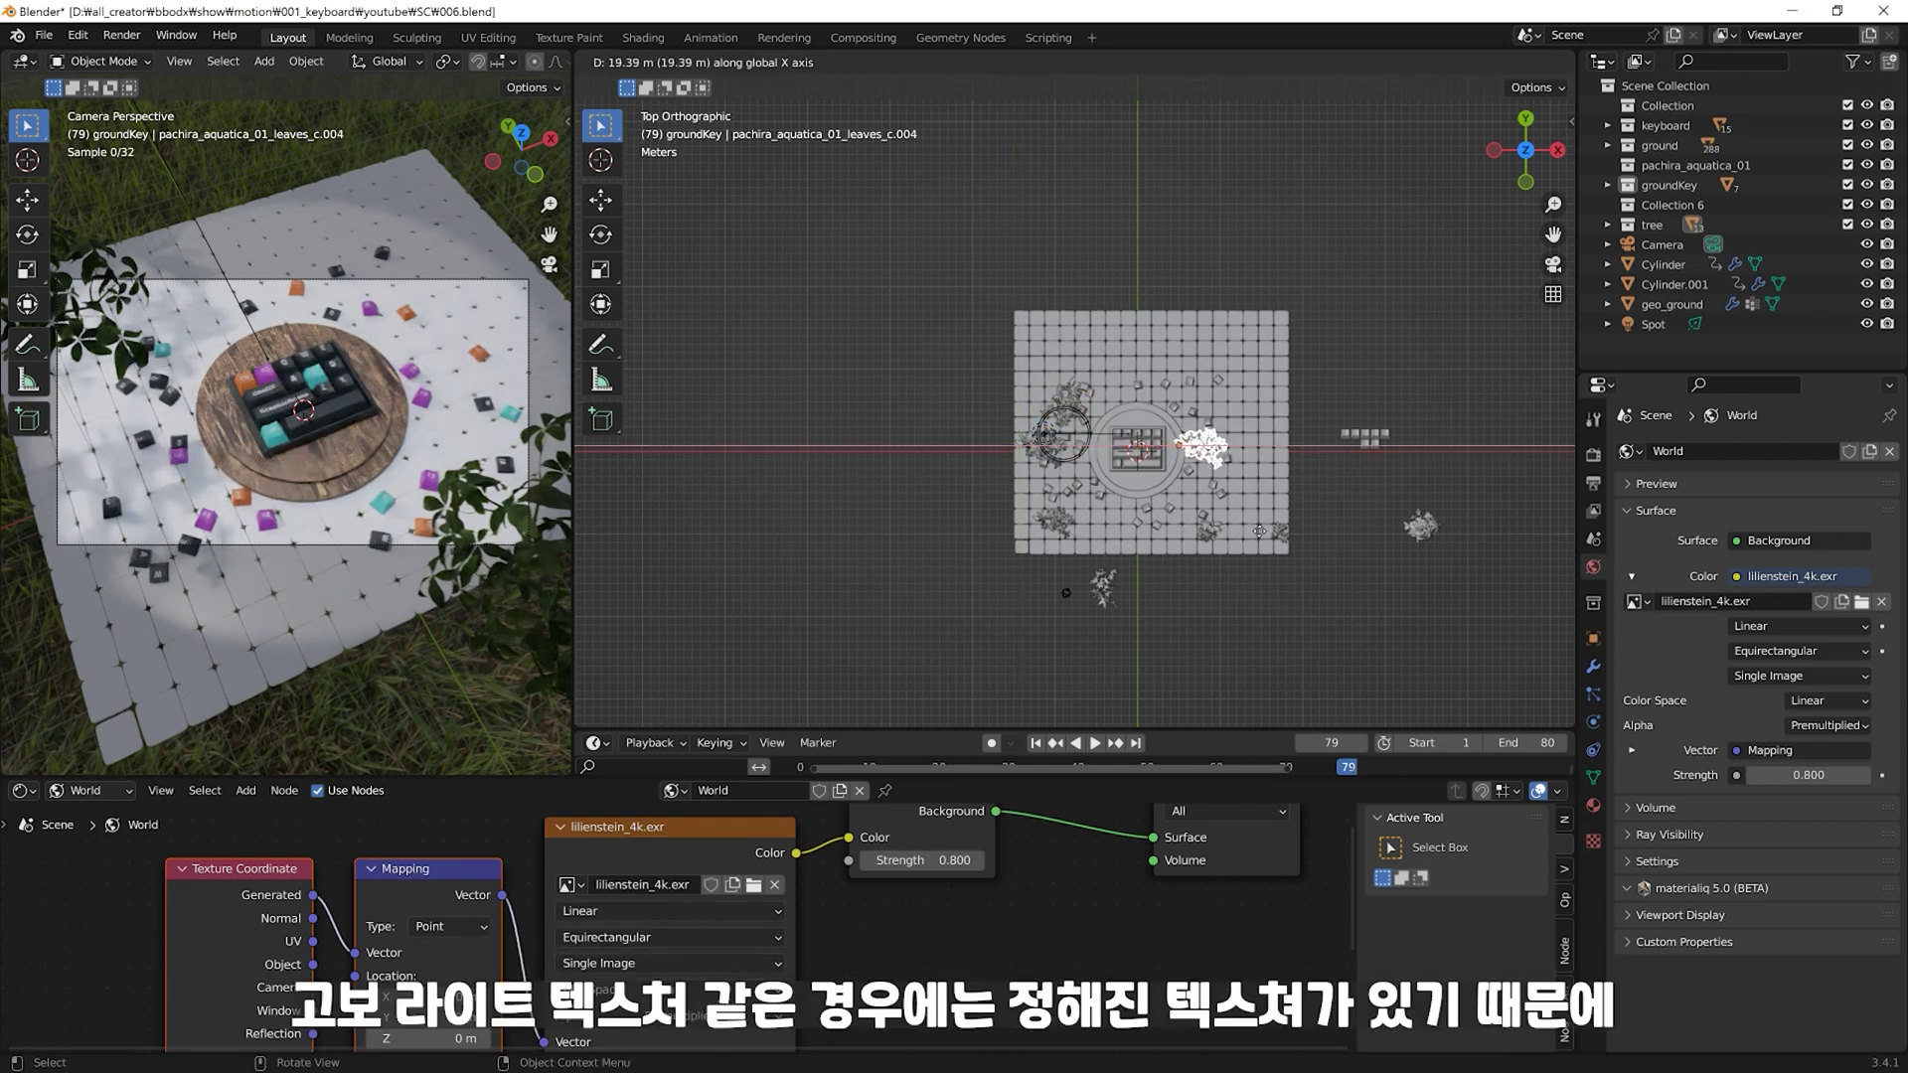
{"action": "left_click", "coordinate": [1203, 526]}
{"action": "key", "text": "r"}
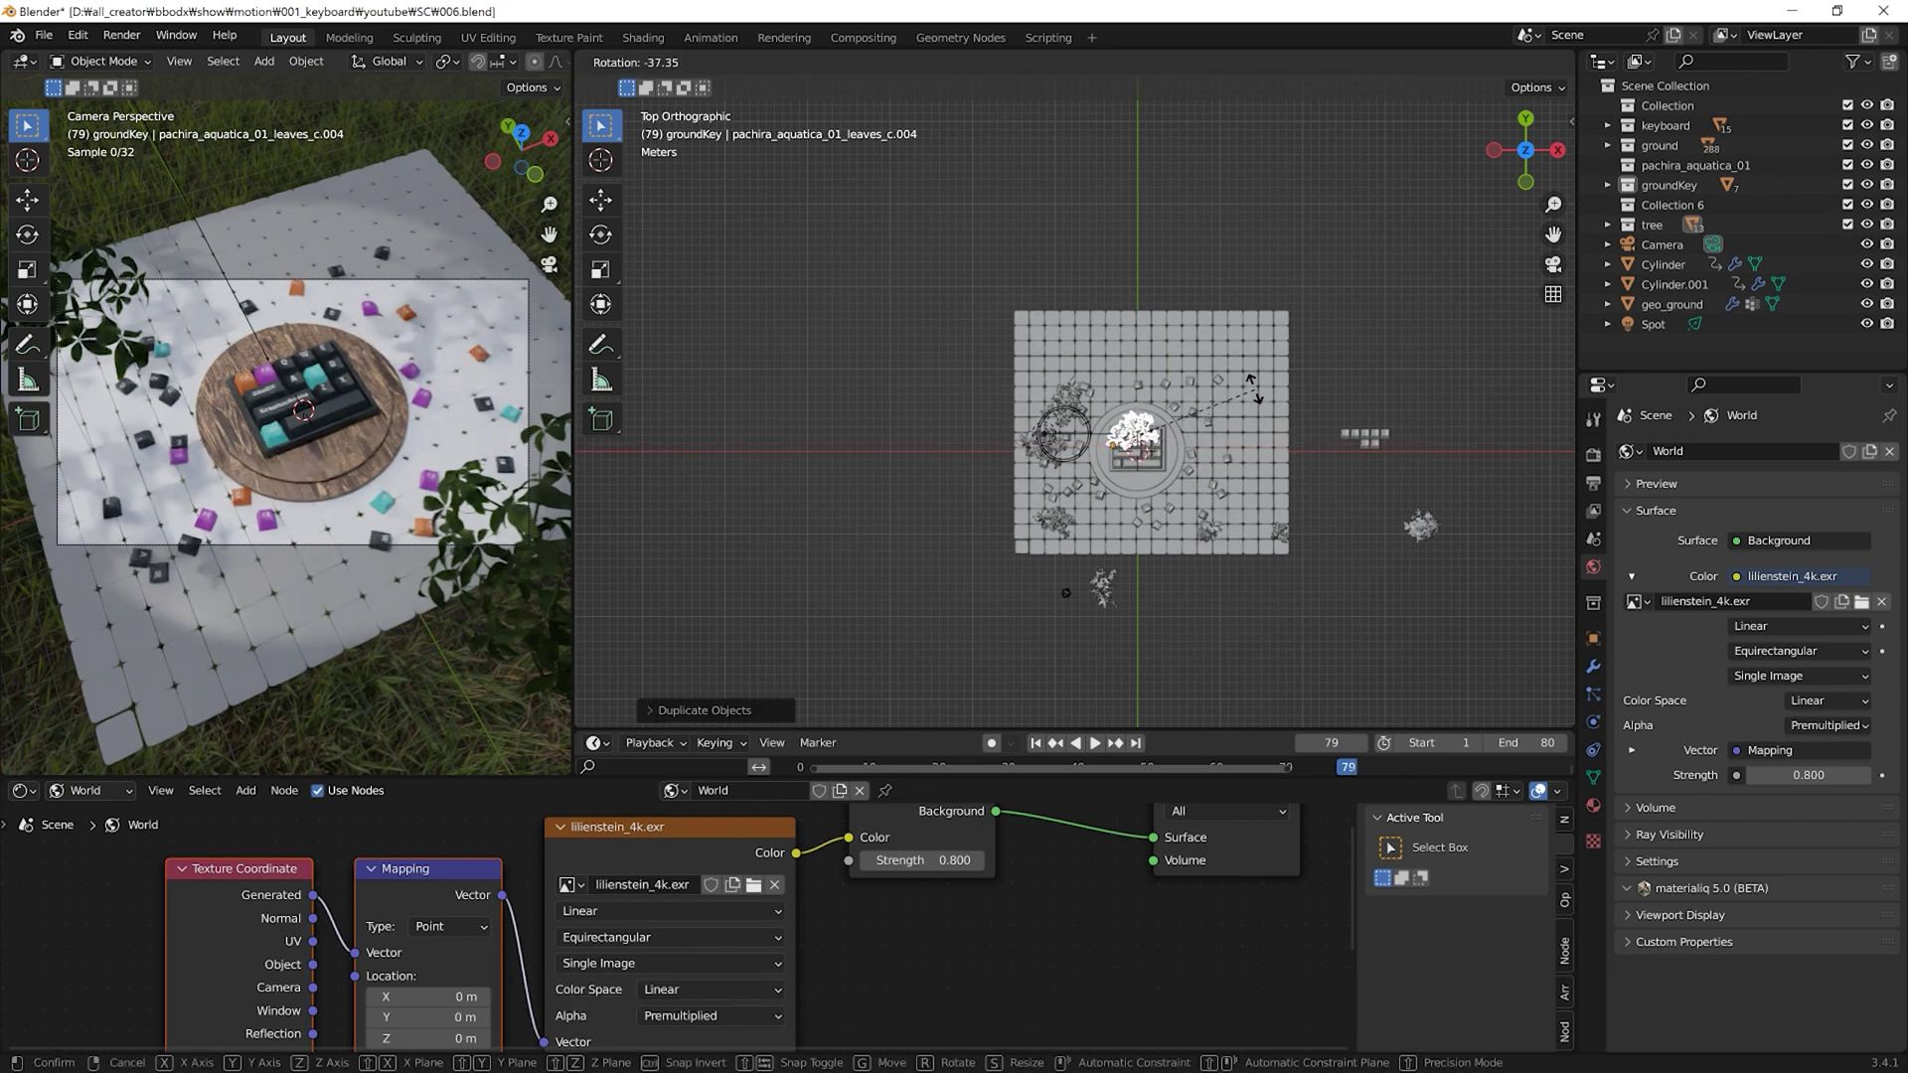
{"action": "left_click", "coordinate": [1289, 459]}
Step: Enlarge, reposition and re-rotate that copied leaf cluster
{"action": "middle_click_drag", "start_coordinate": [1289, 459], "coordinate": [1241, 495]}
{"action": "key", "text": "s"}
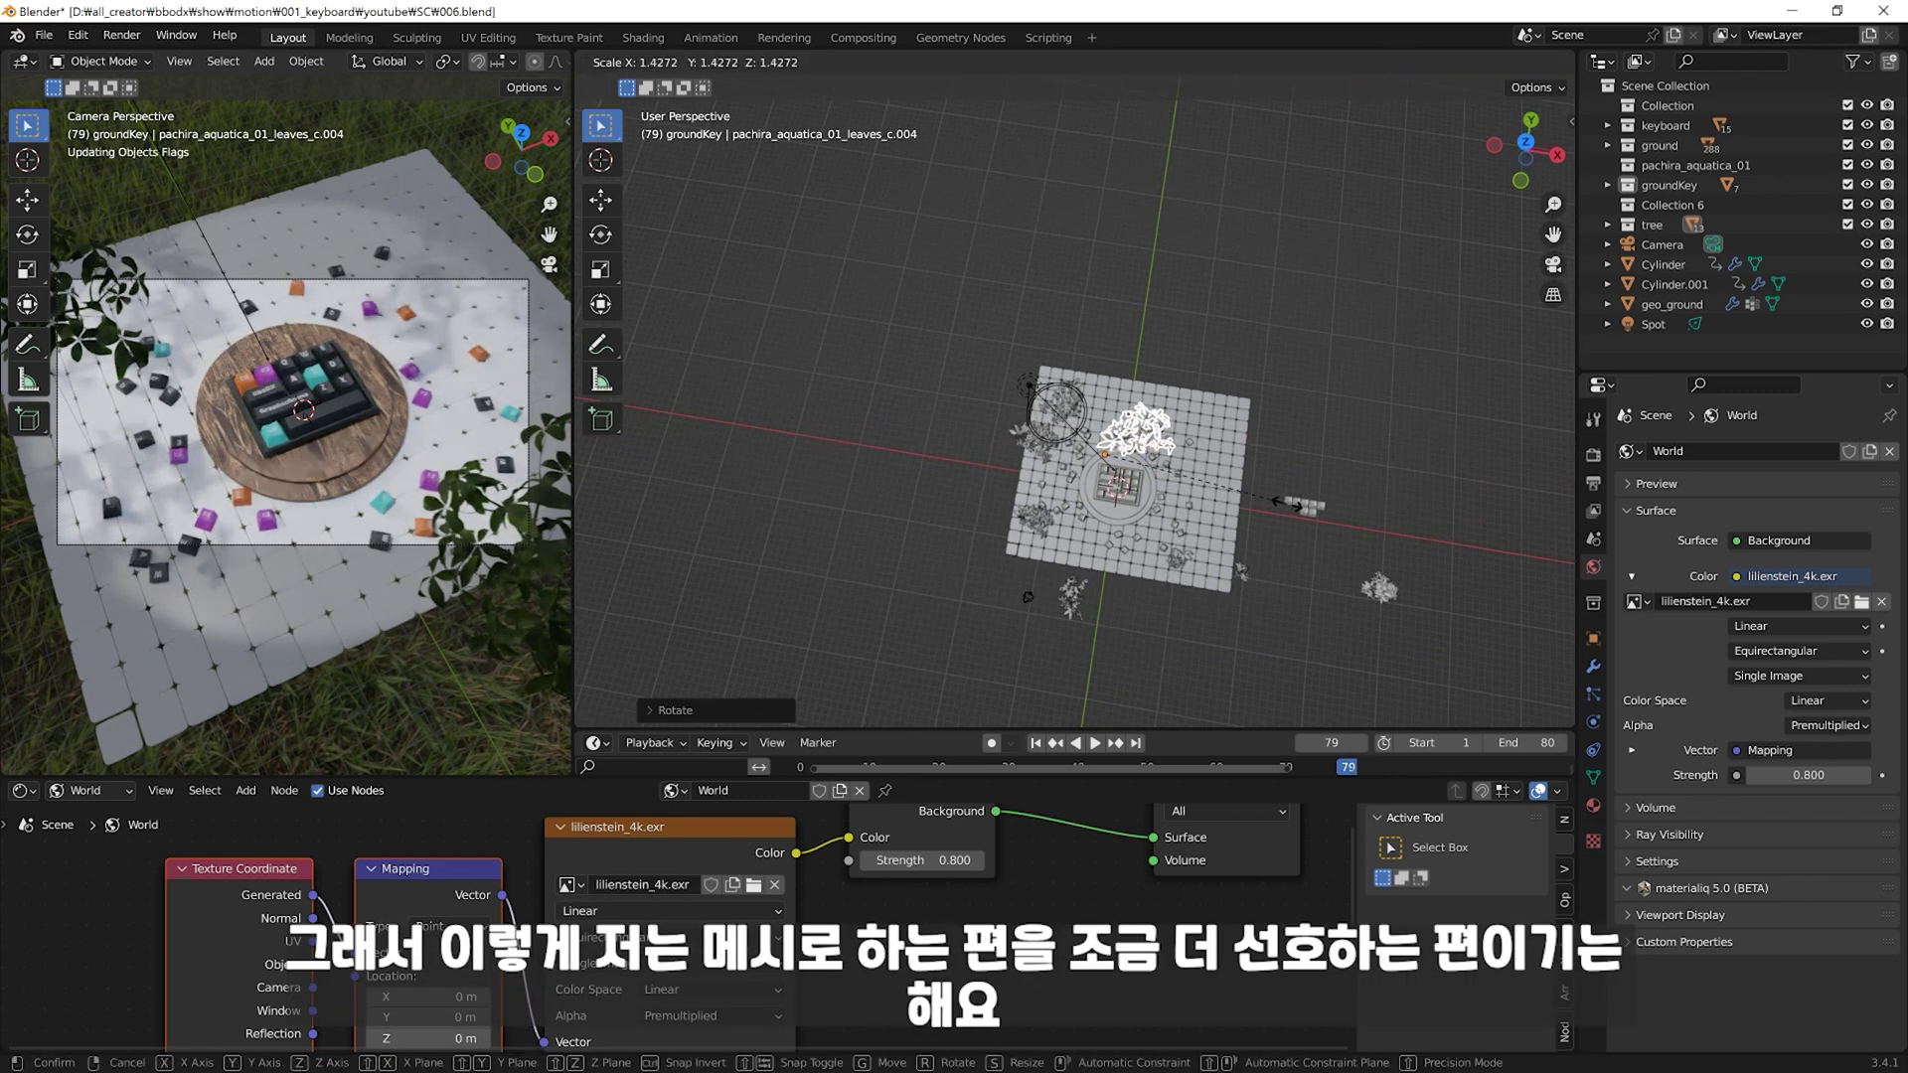
{"action": "left_click", "coordinate": [1254, 497]}
{"action": "key", "text": "g"}
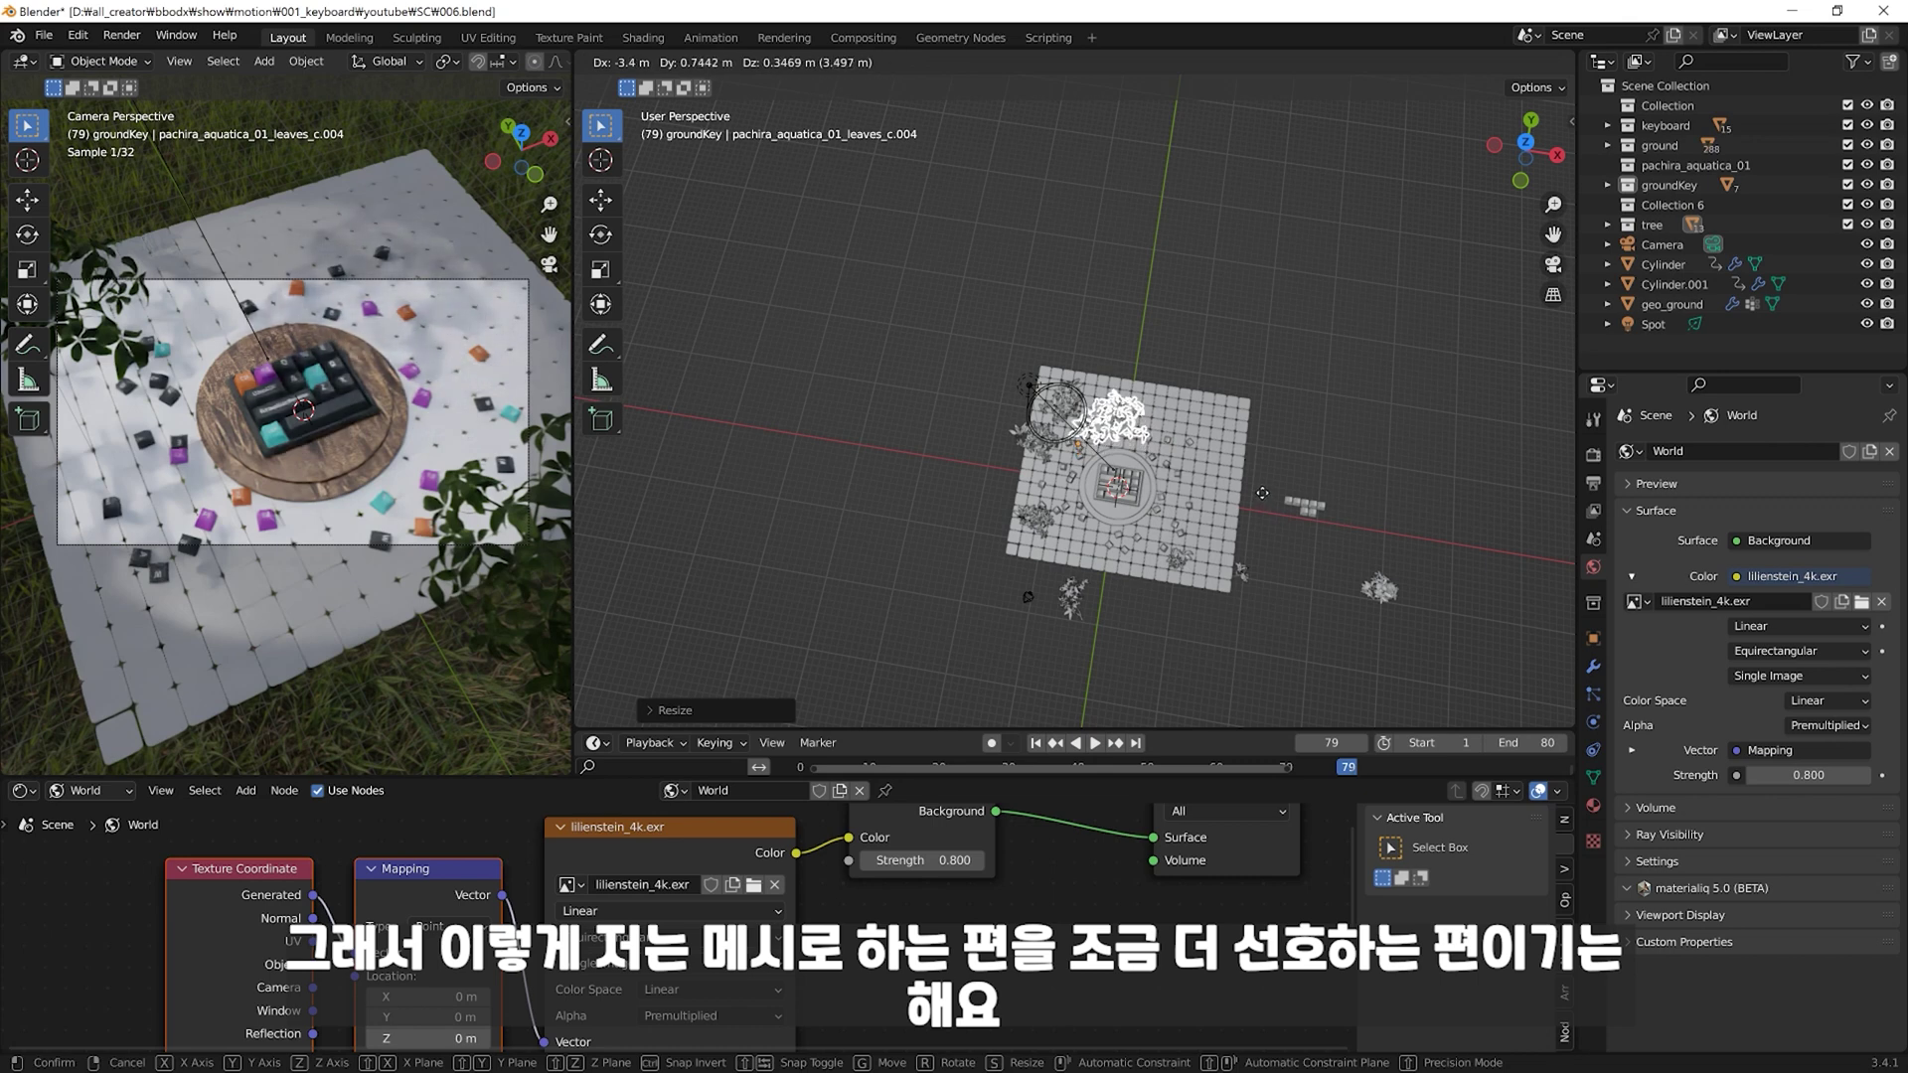
{"action": "left_click", "coordinate": [1264, 502]}
{"action": "key", "text": "r"}
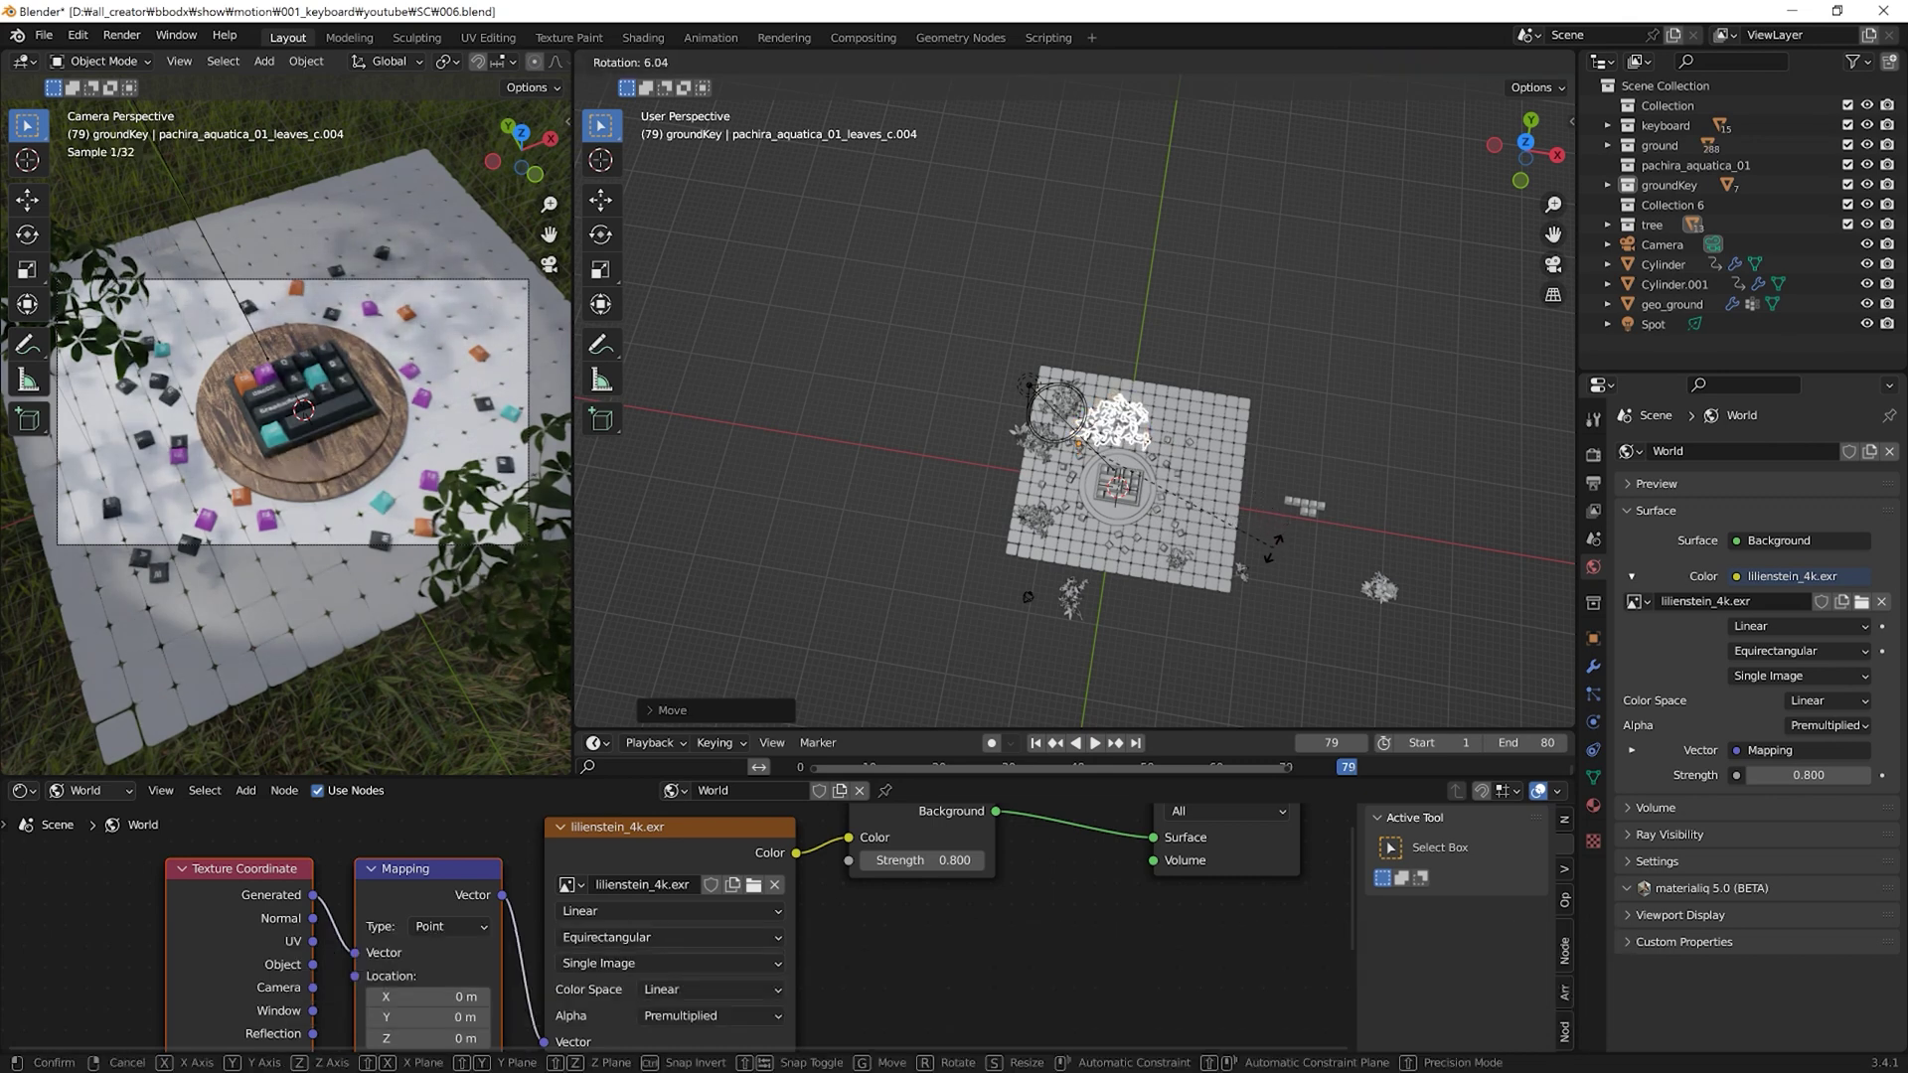
{"action": "left_click", "coordinate": [1255, 573]}
Step: Add one more smaller leaf copy near the front edge, raised beside the others
{"action": "key", "text": "shift+d"}
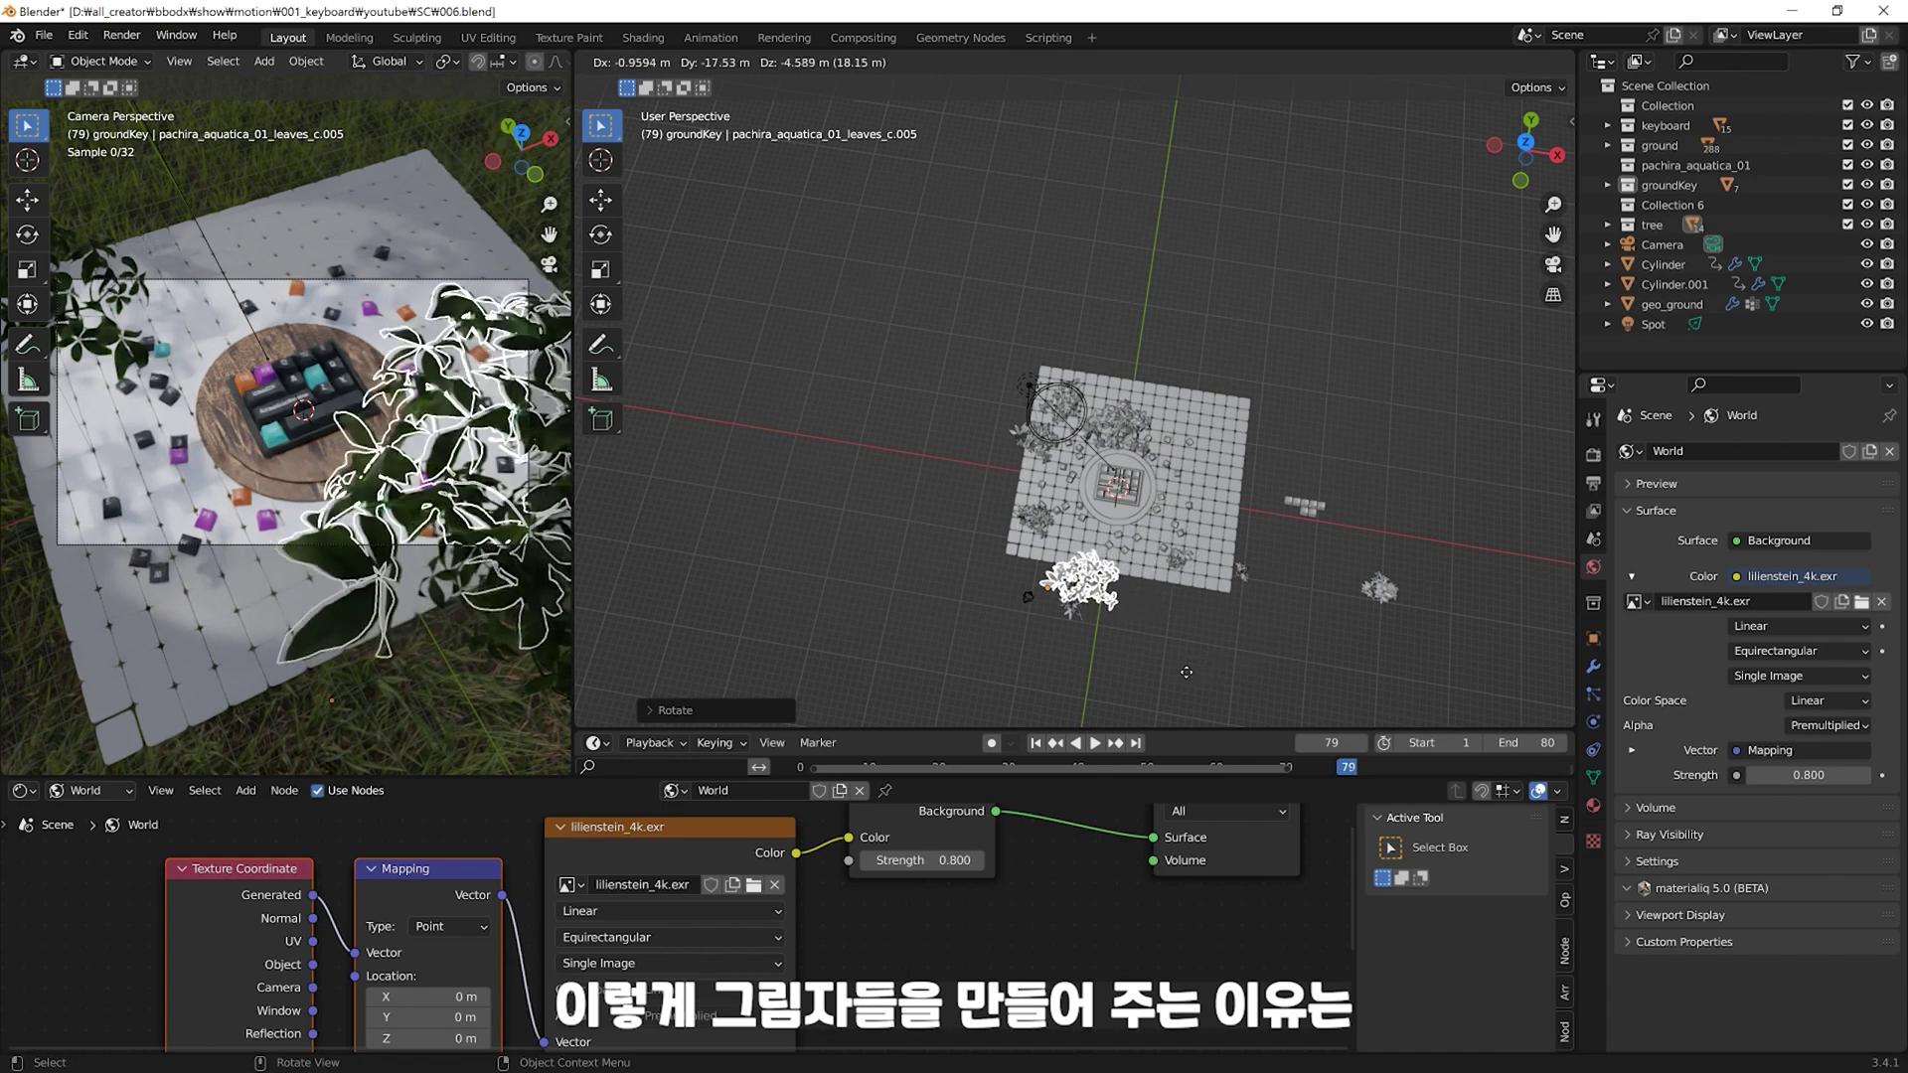
{"action": "left_click", "coordinate": [1210, 568]}
{"action": "middle_click_drag", "start_coordinate": [1209, 567], "coordinate": [1251, 484]}
{"action": "key", "text": "s"}
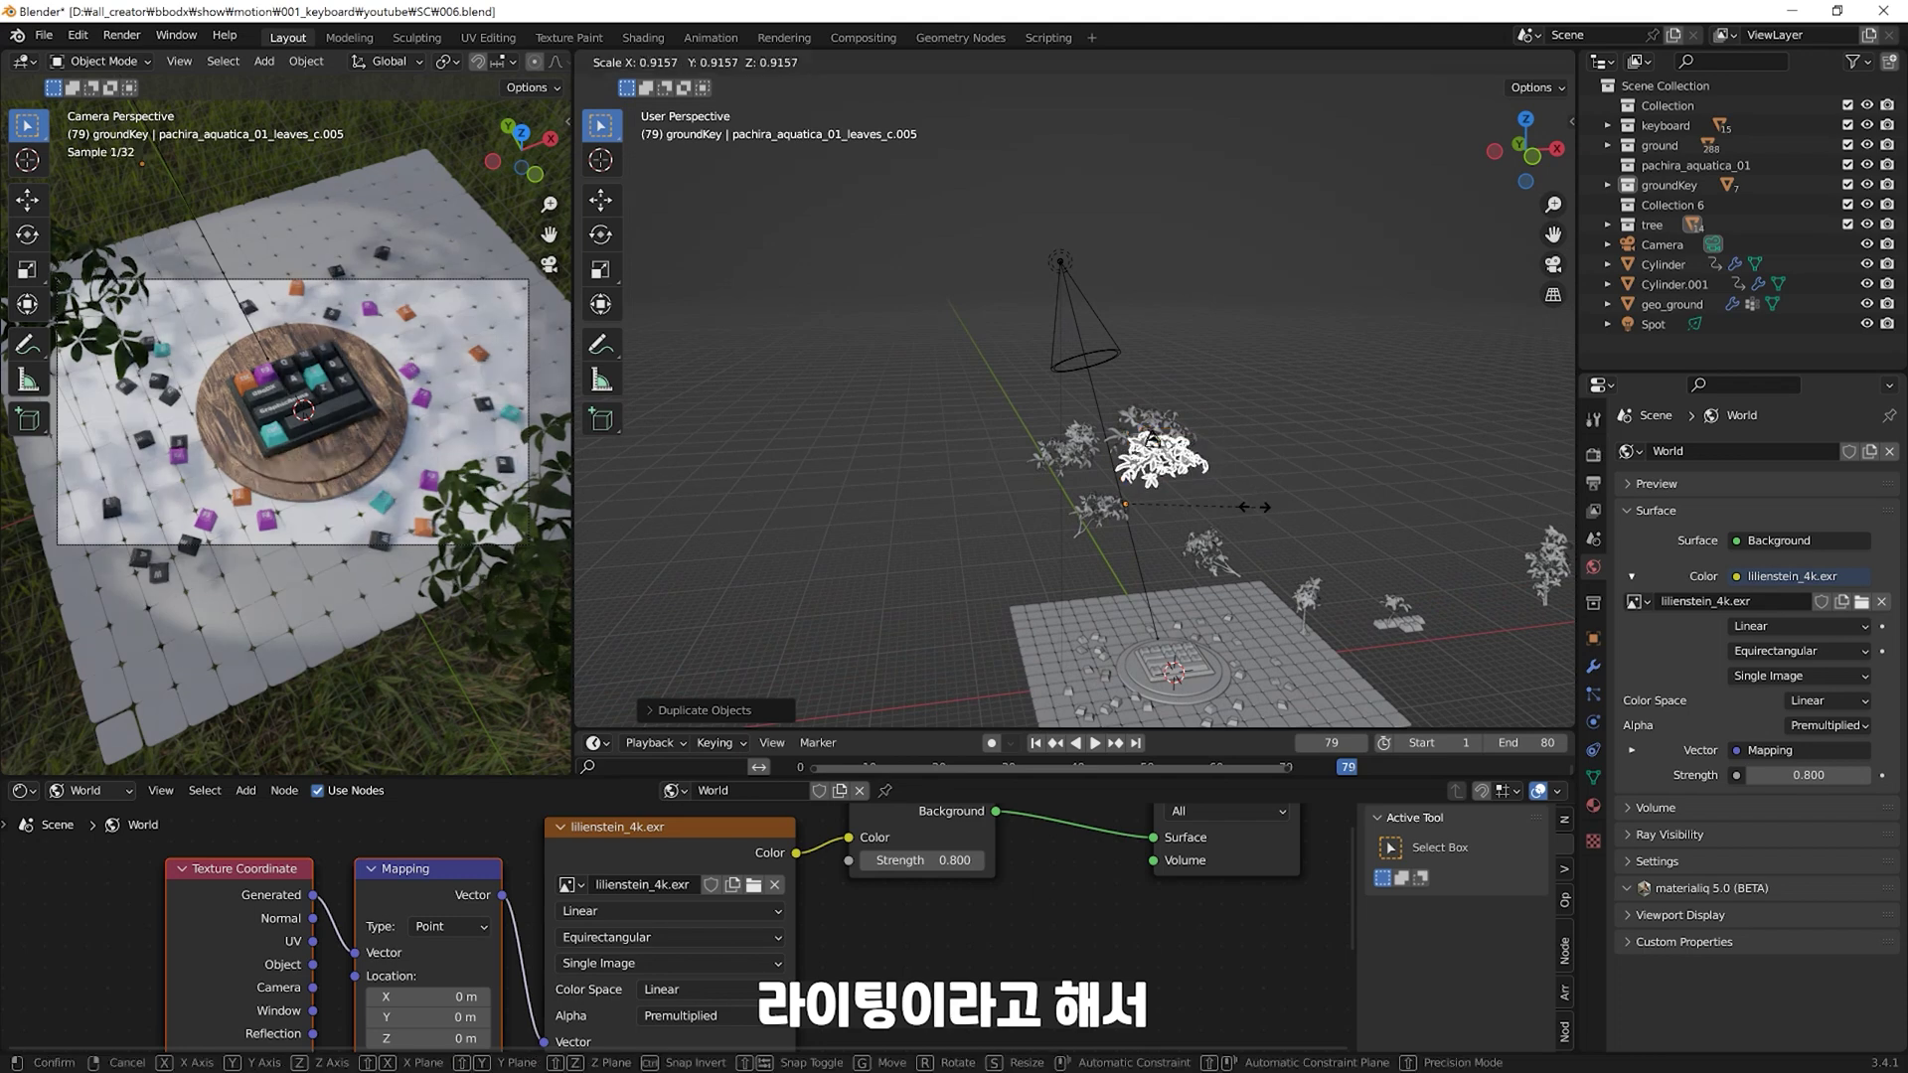
{"action": "left_click", "coordinate": [1216, 457]}
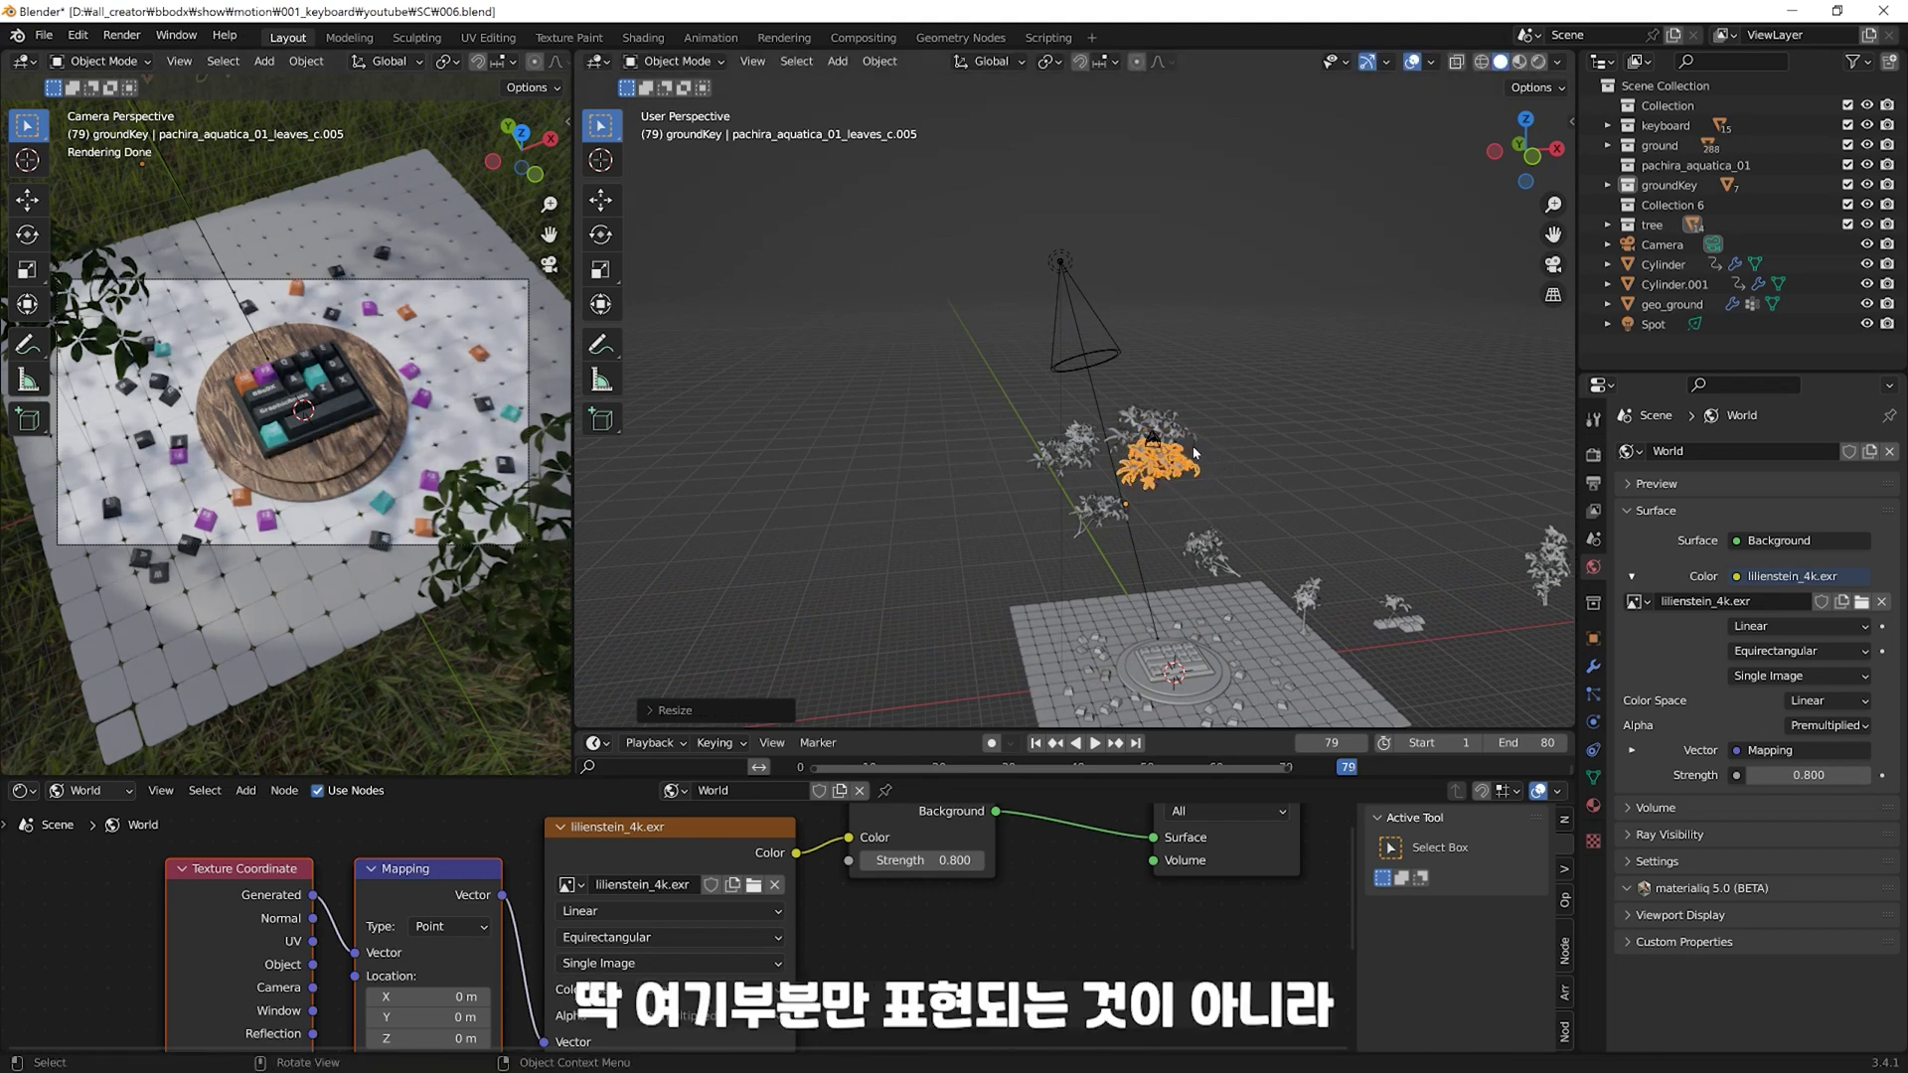
{"action": "key", "text": "g"}
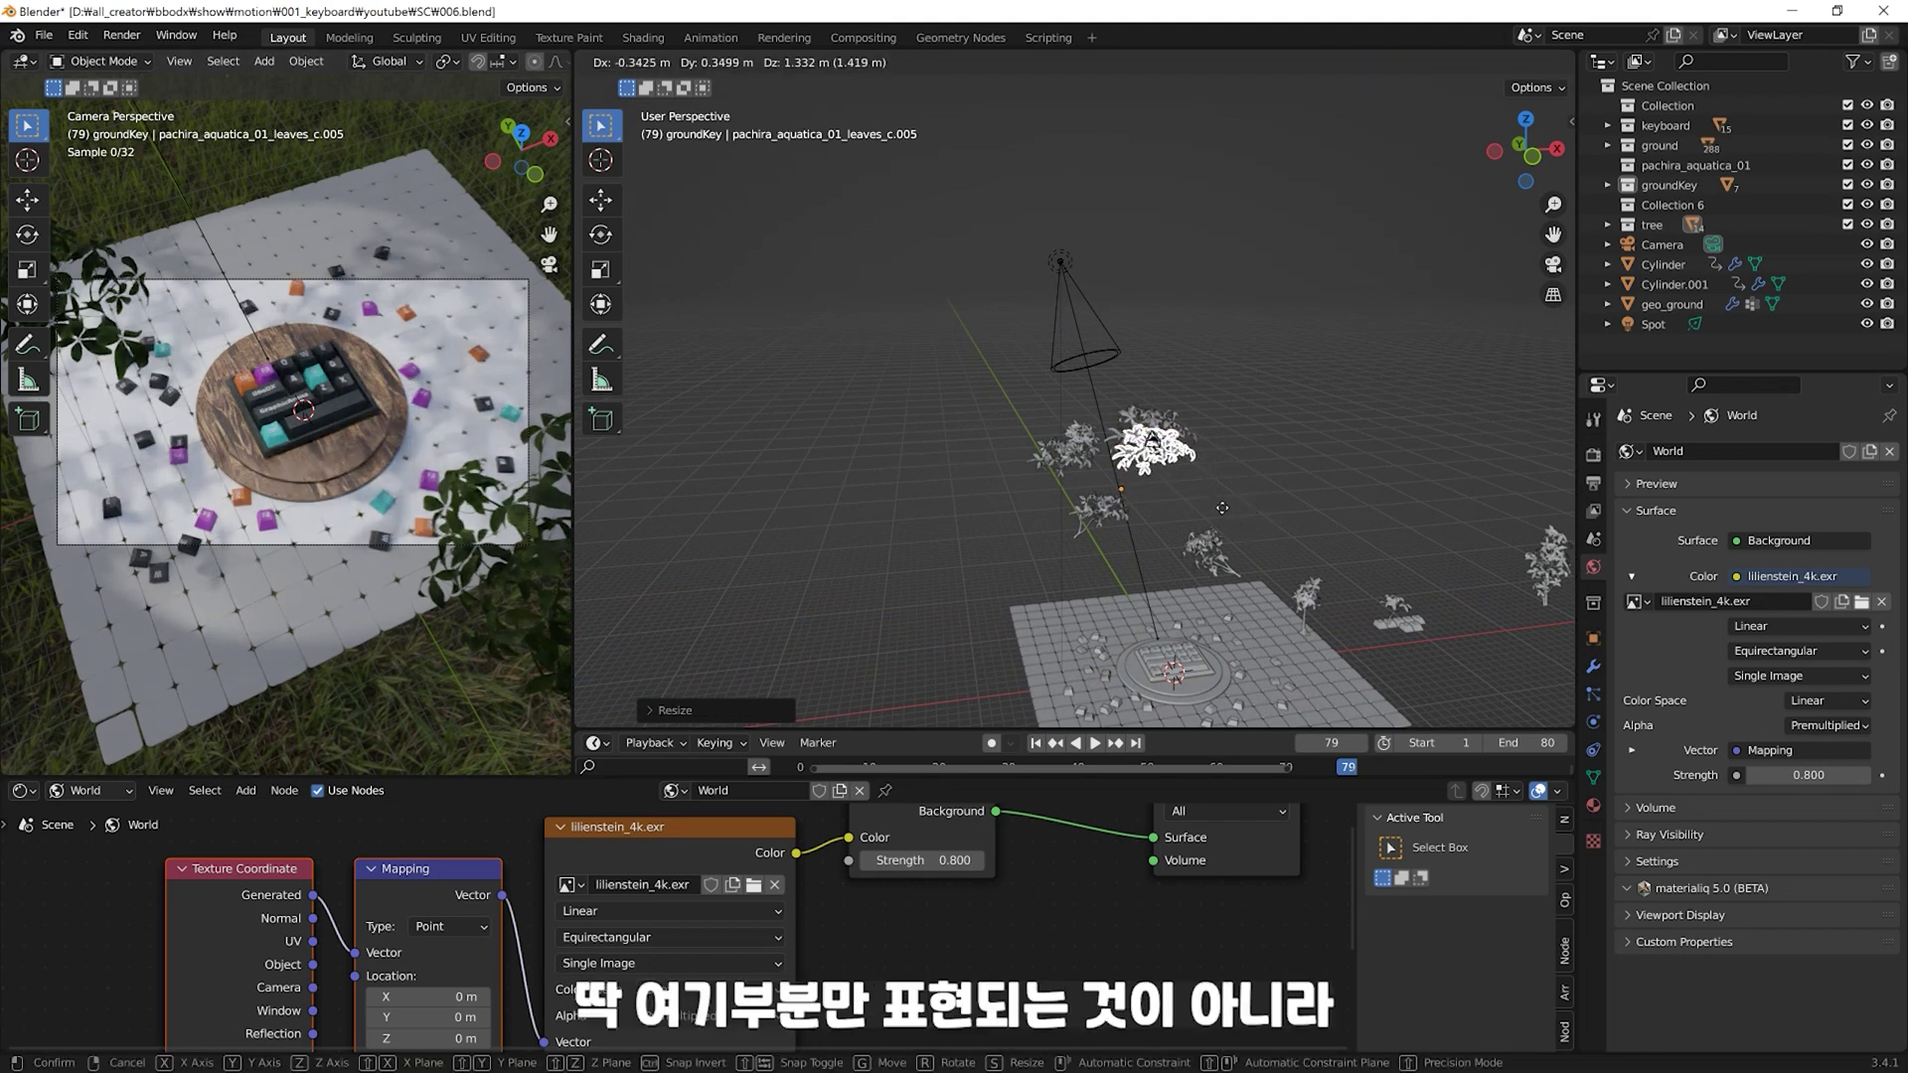
{"action": "left_click", "coordinate": [1230, 507]}
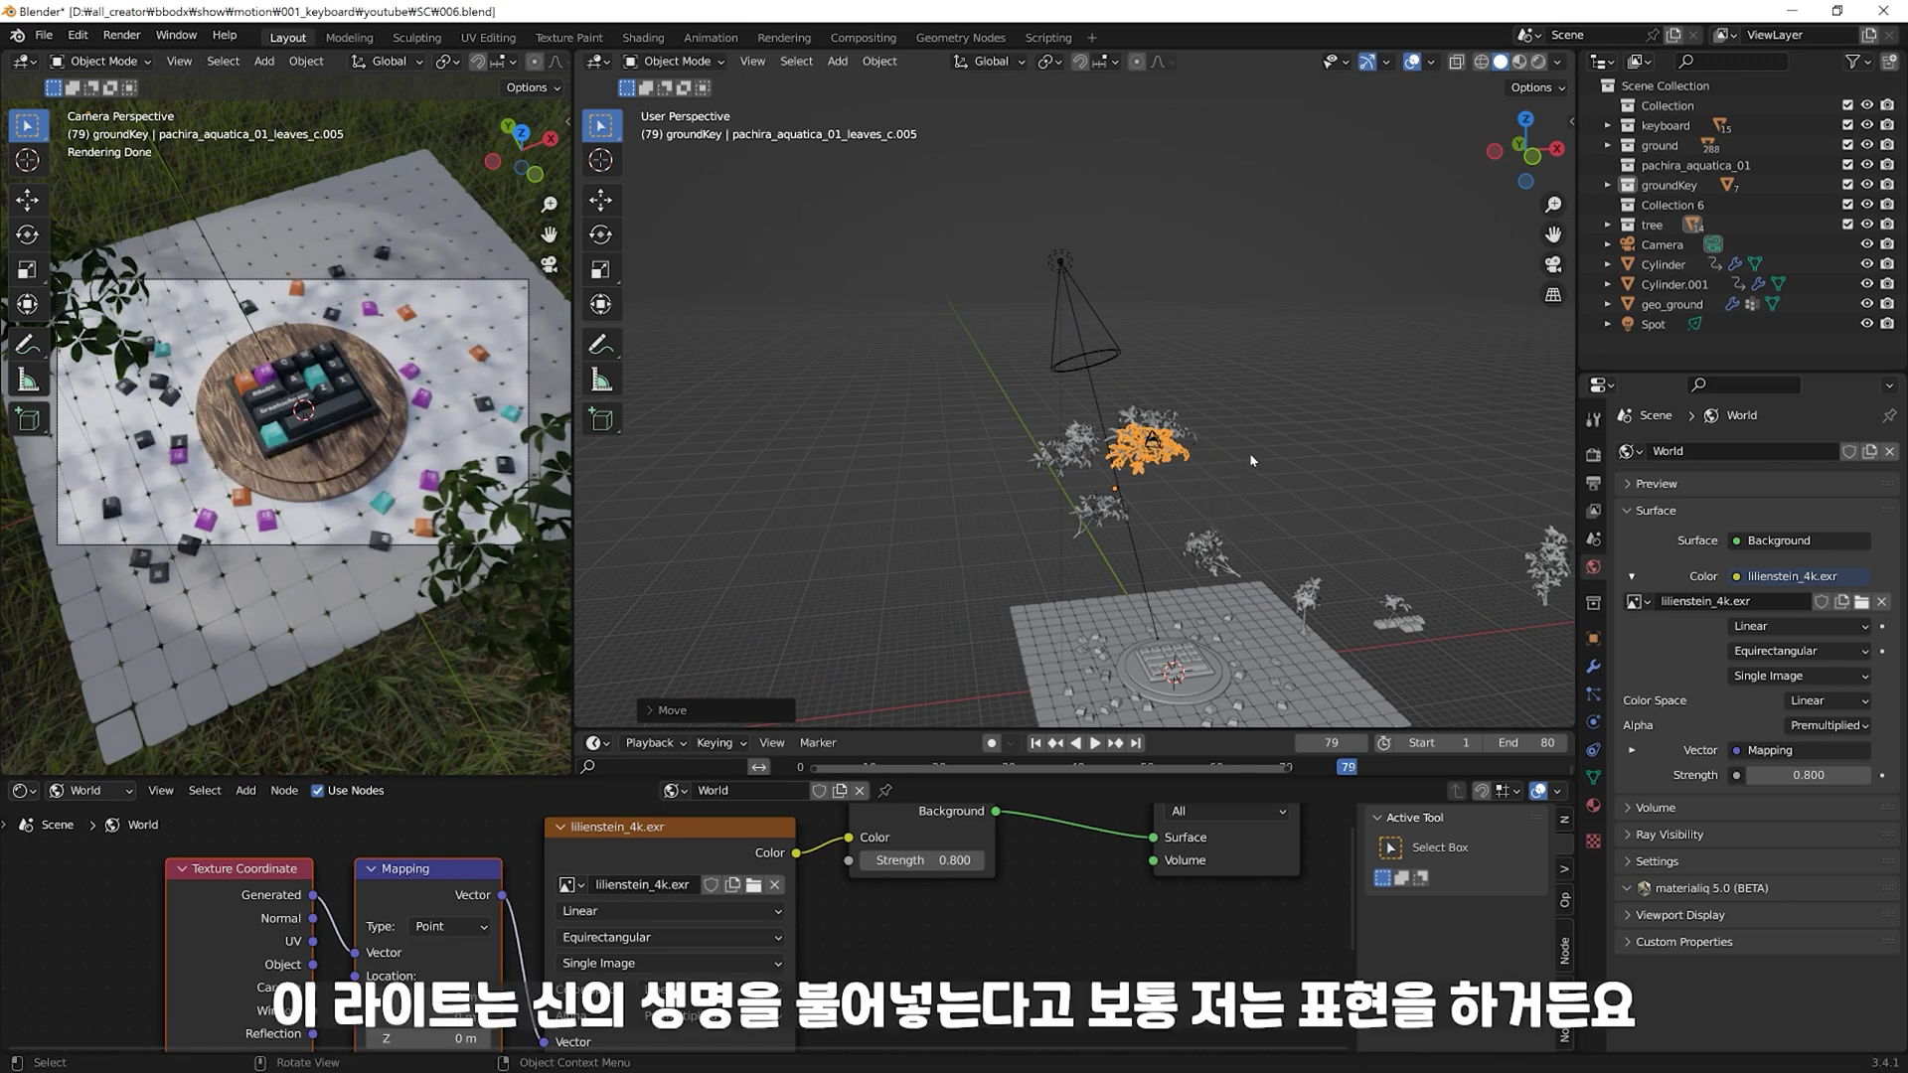
Step: From top view, move the newest leaf cluster a little to reshape its ground shadow
{"action": "middle_click_drag", "start_coordinate": [1250, 451], "coordinate": [1165, 563]}
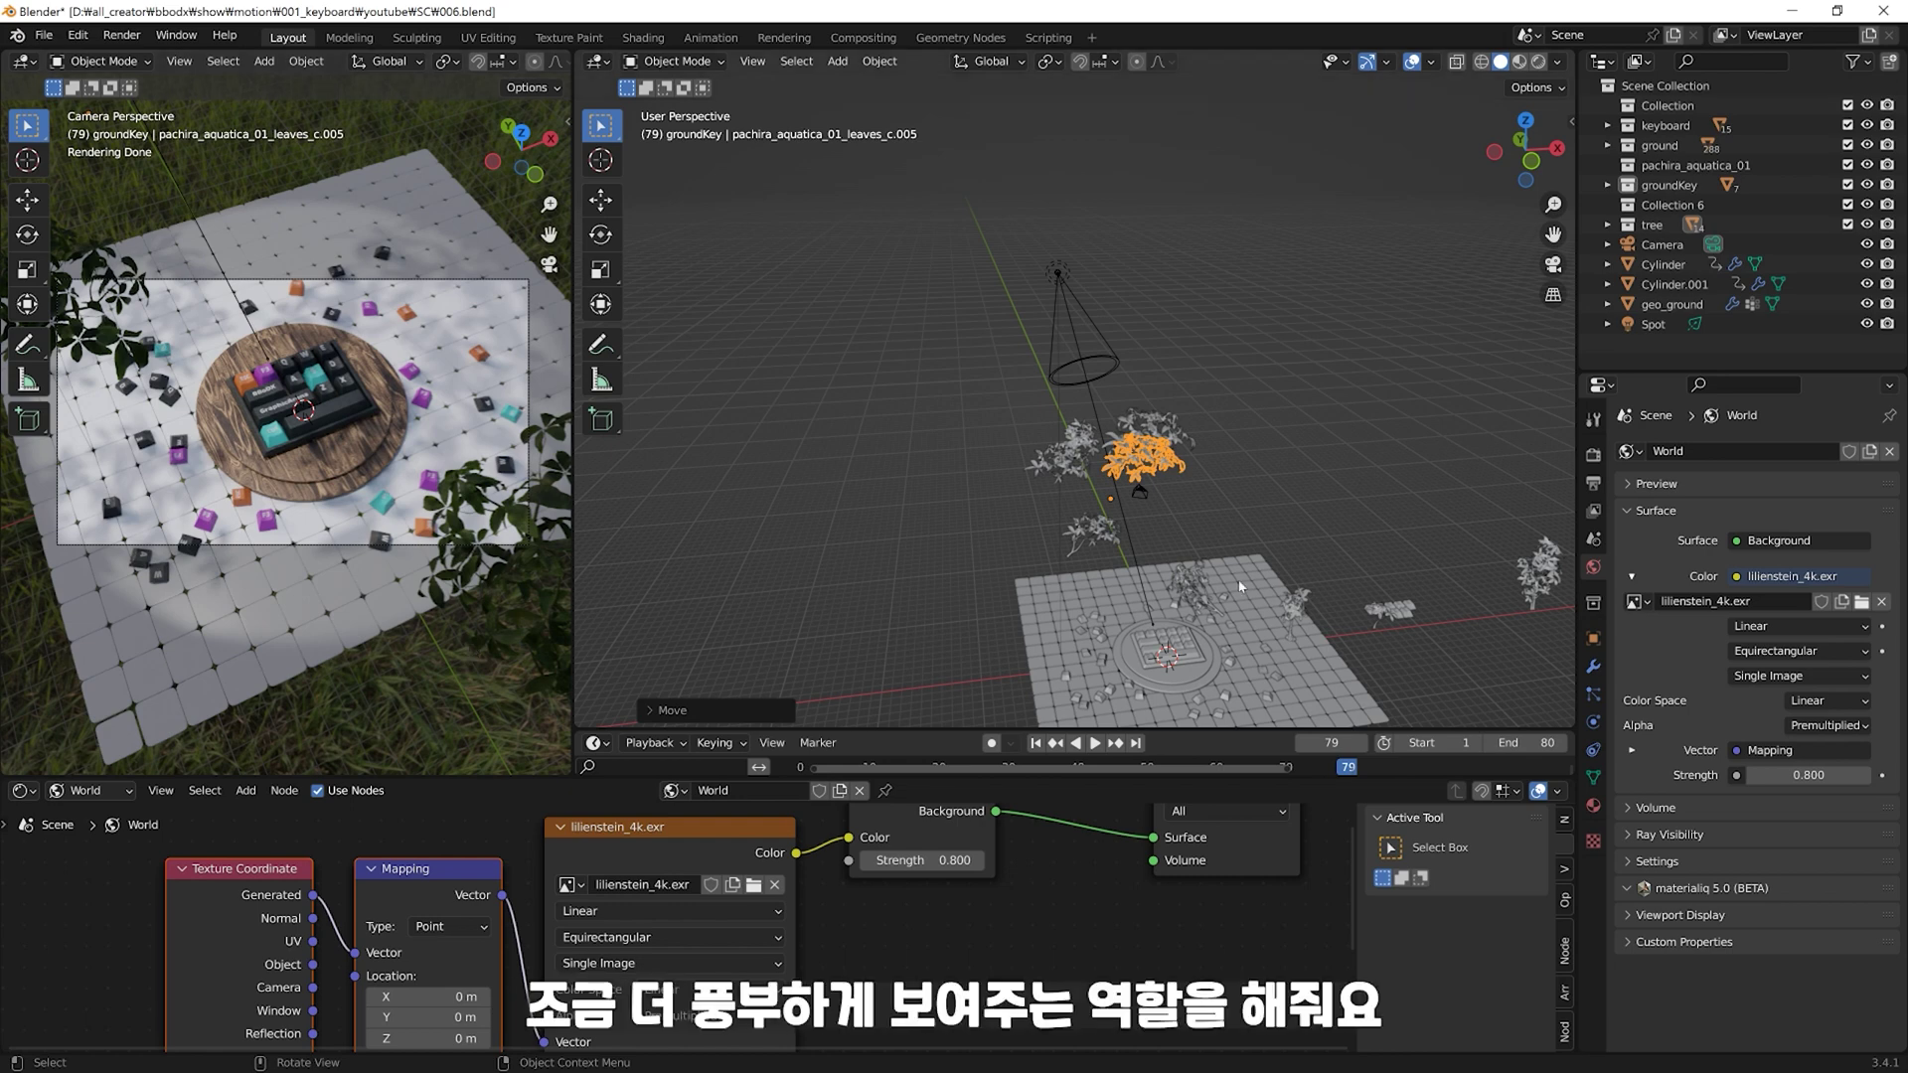
{"action": "middle_click_drag", "start_coordinate": [1241, 587], "coordinate": [1182, 440]}
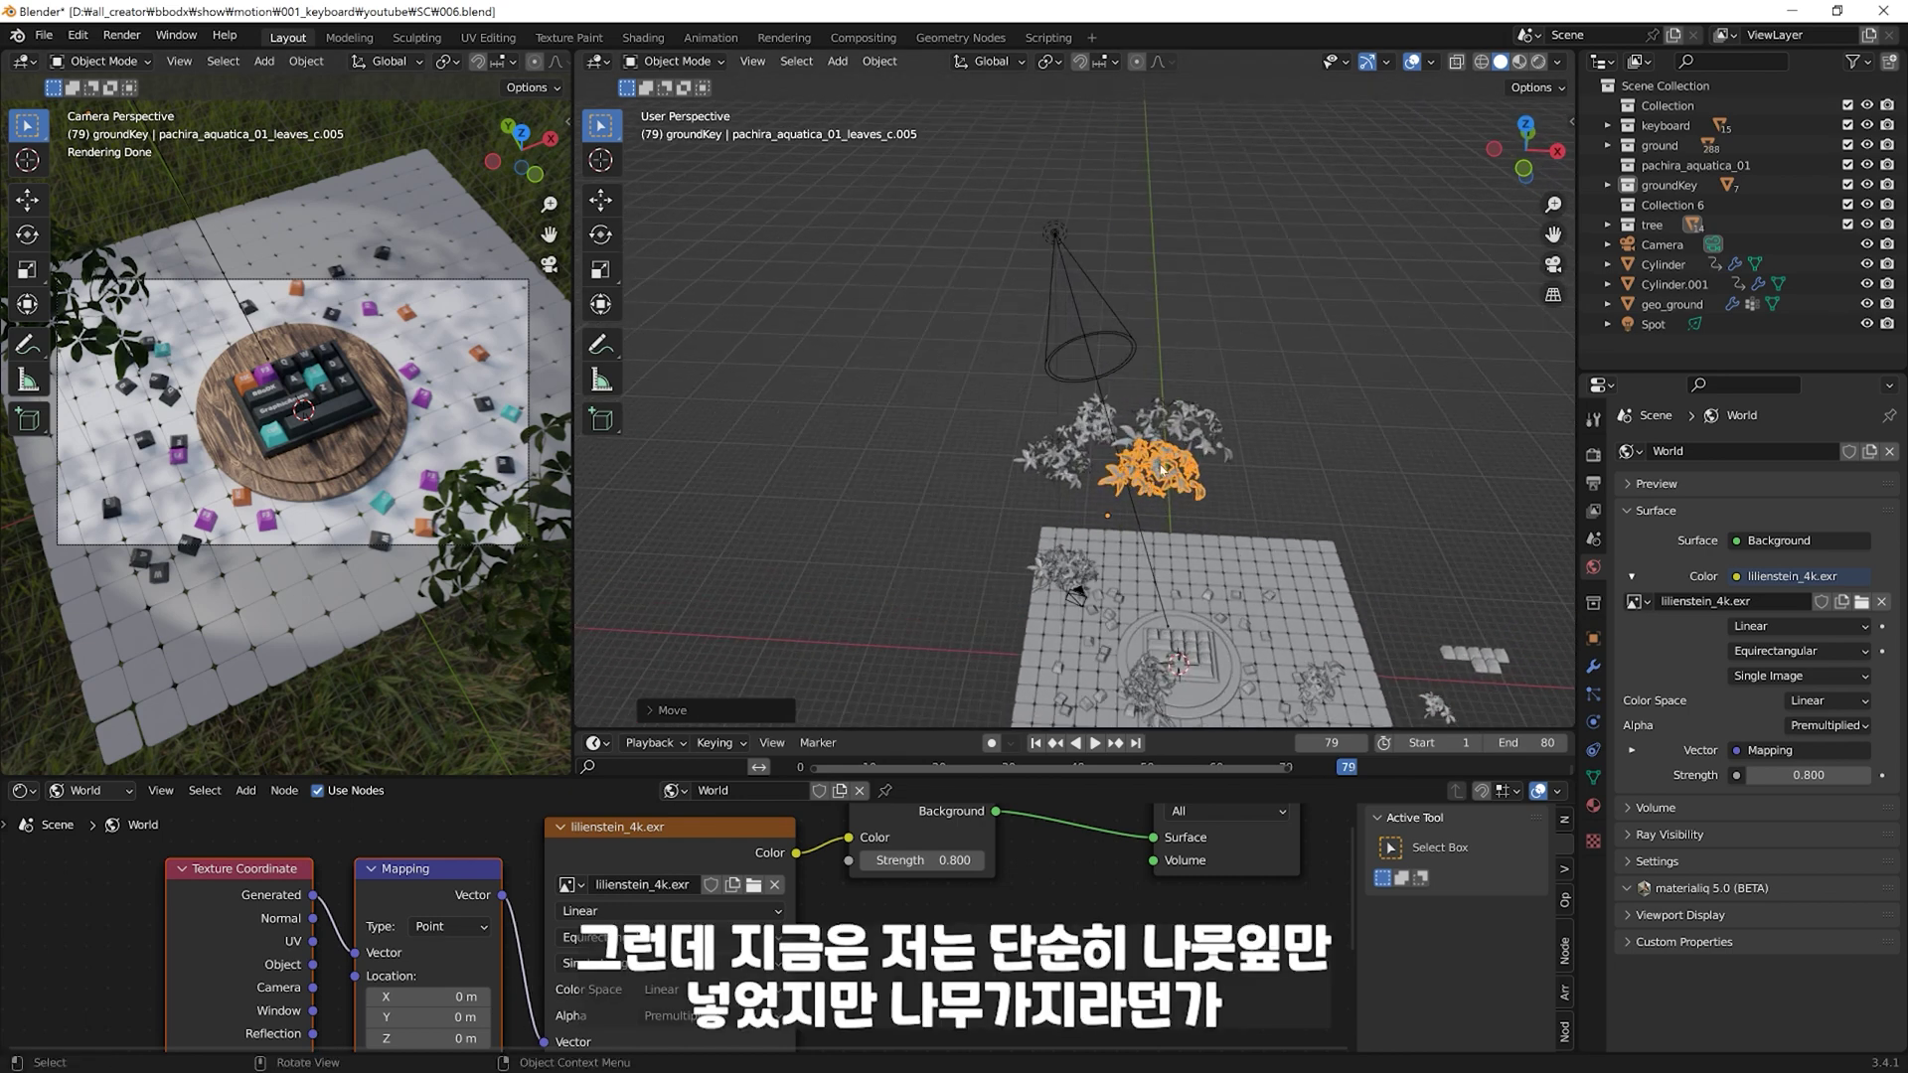
{"action": "key", "text": "KP_7"}
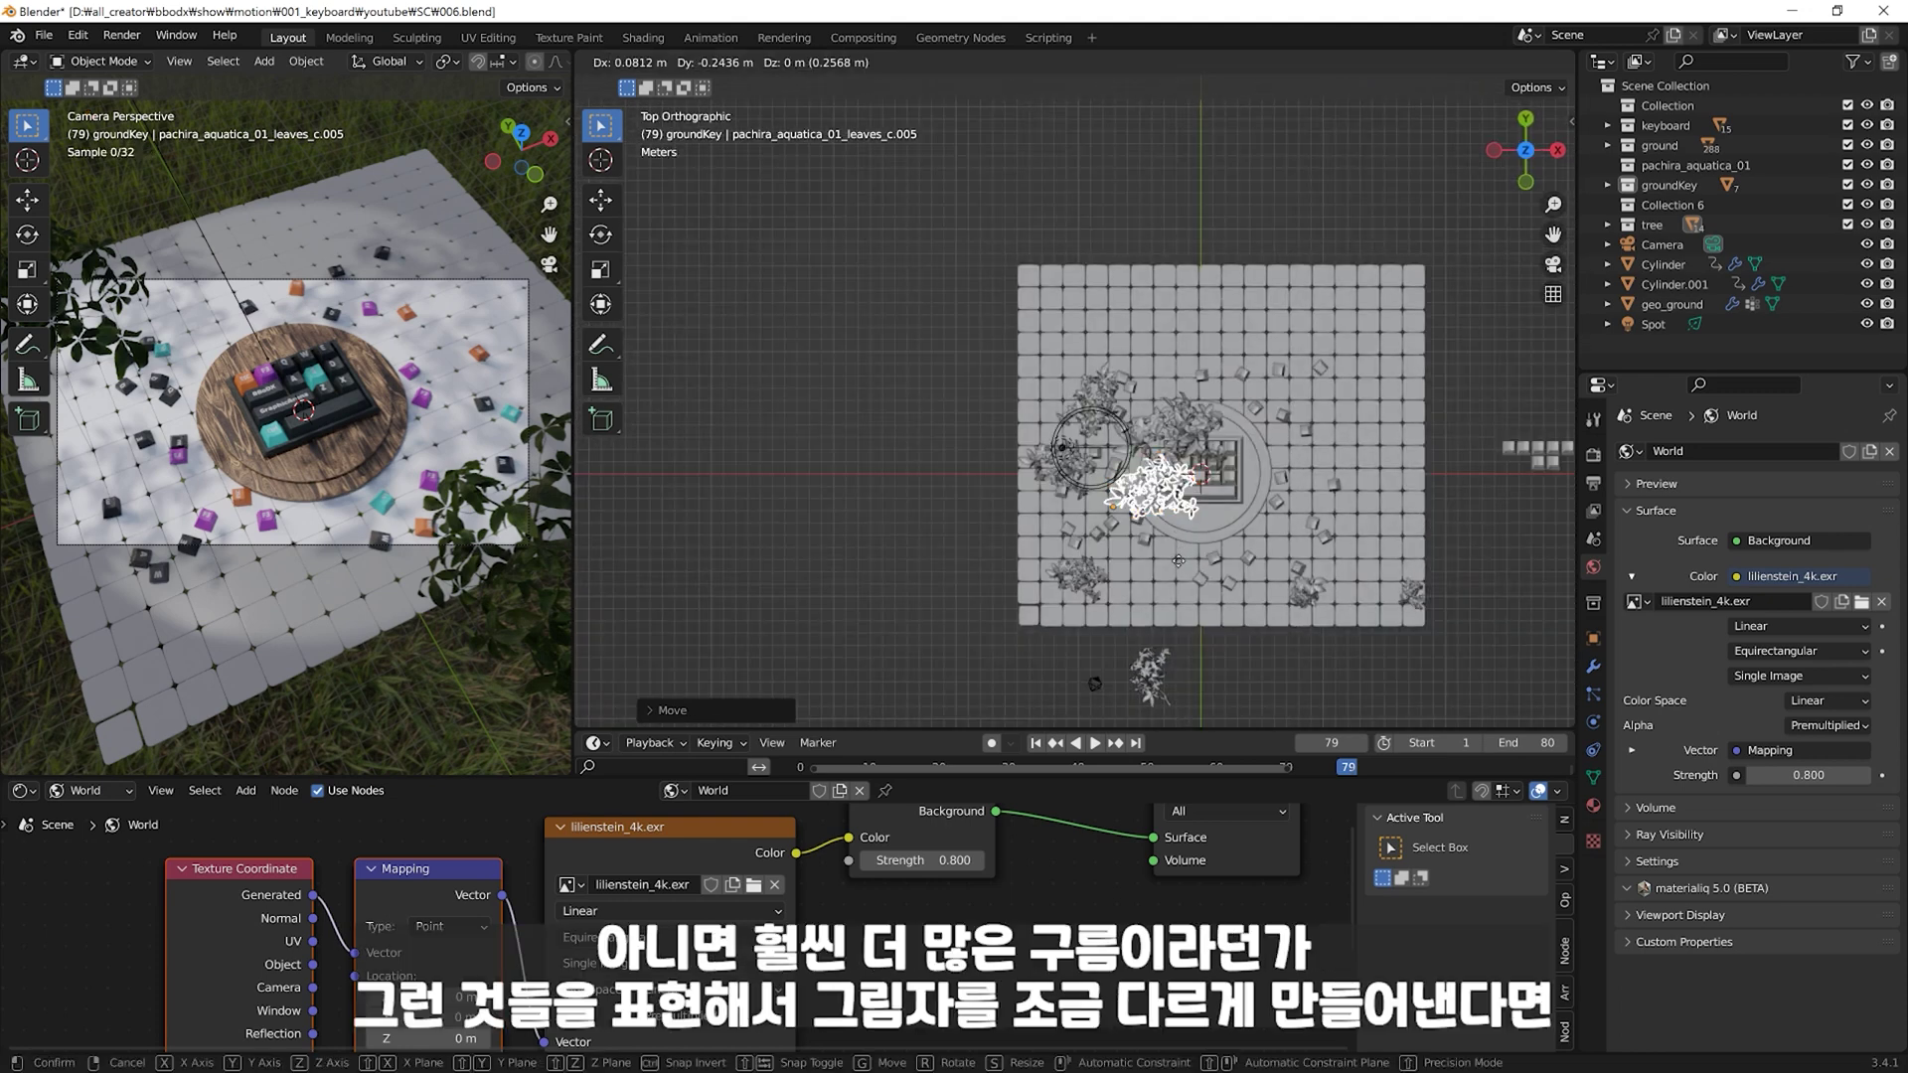
{"action": "key", "text": "g"}
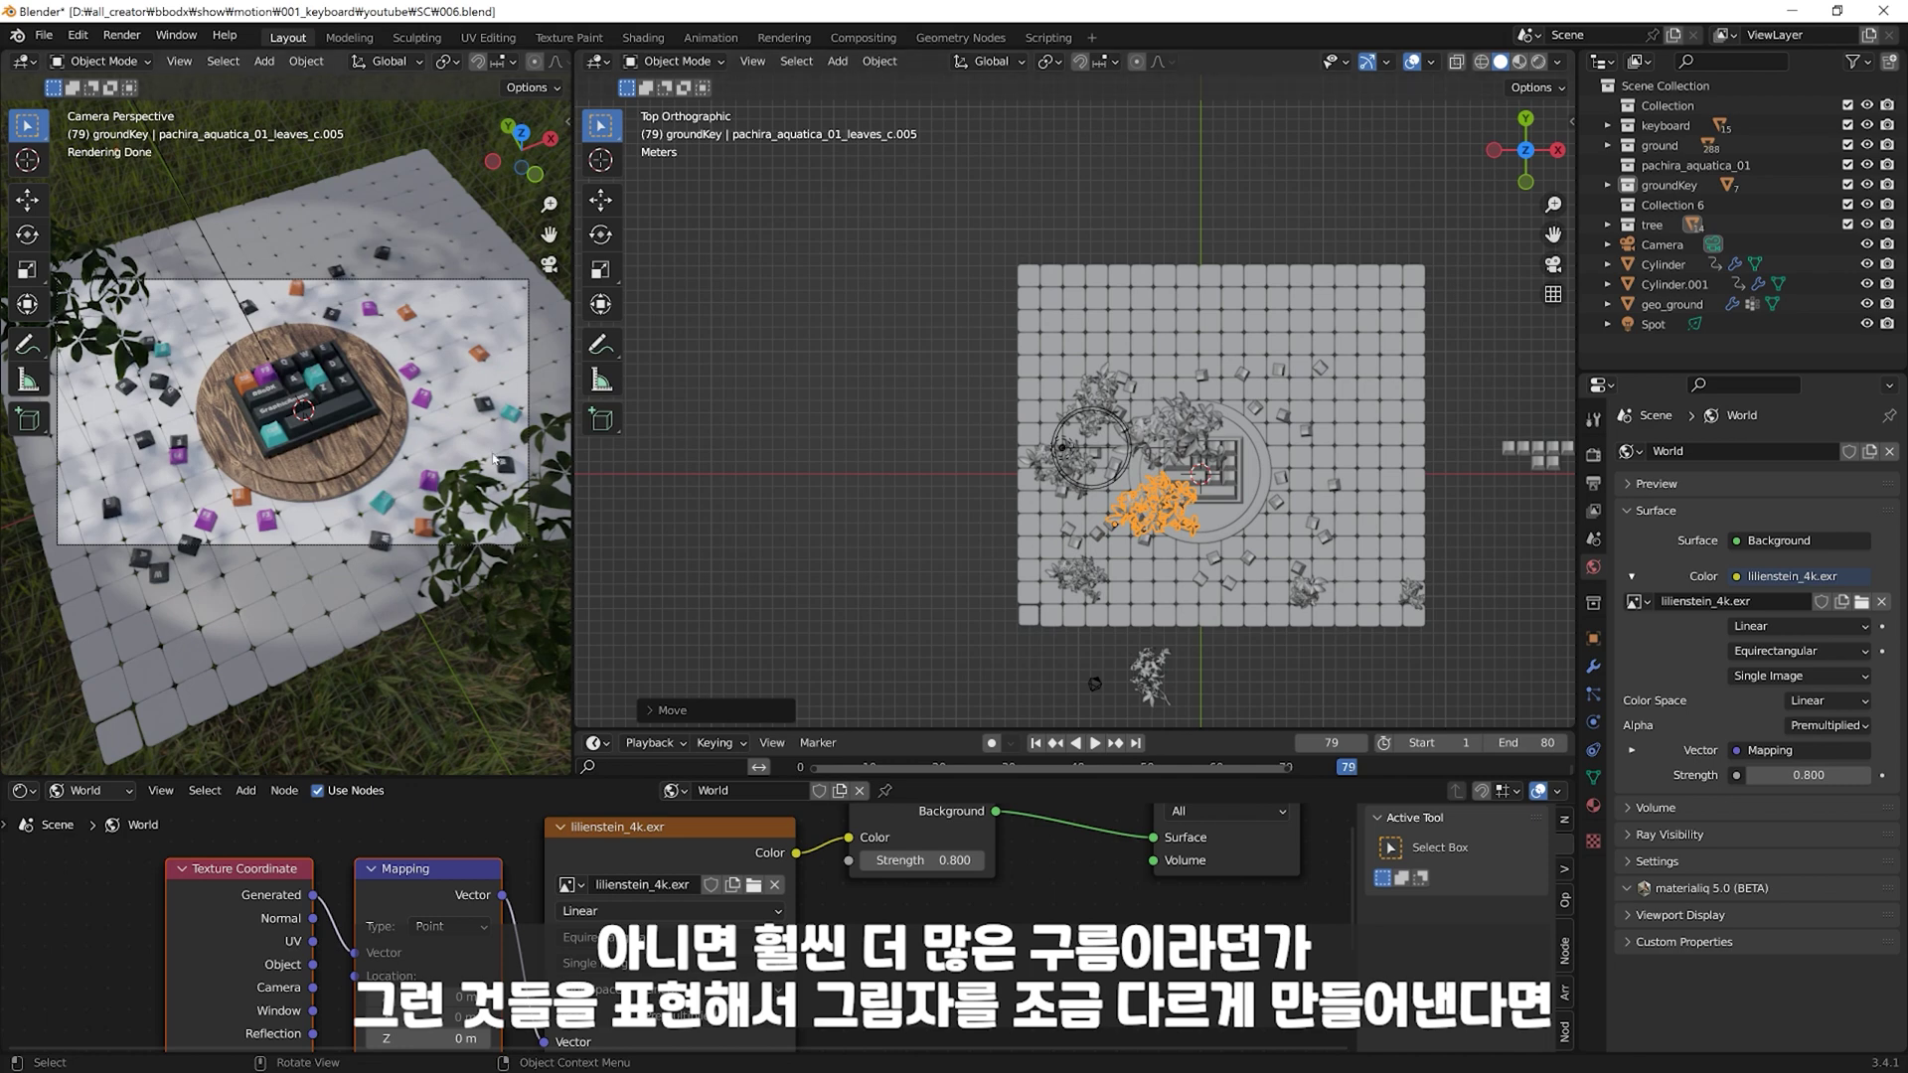
{"action": "middle_click_drag", "start_coordinate": [733, 426], "coordinate": [1232, 494]}
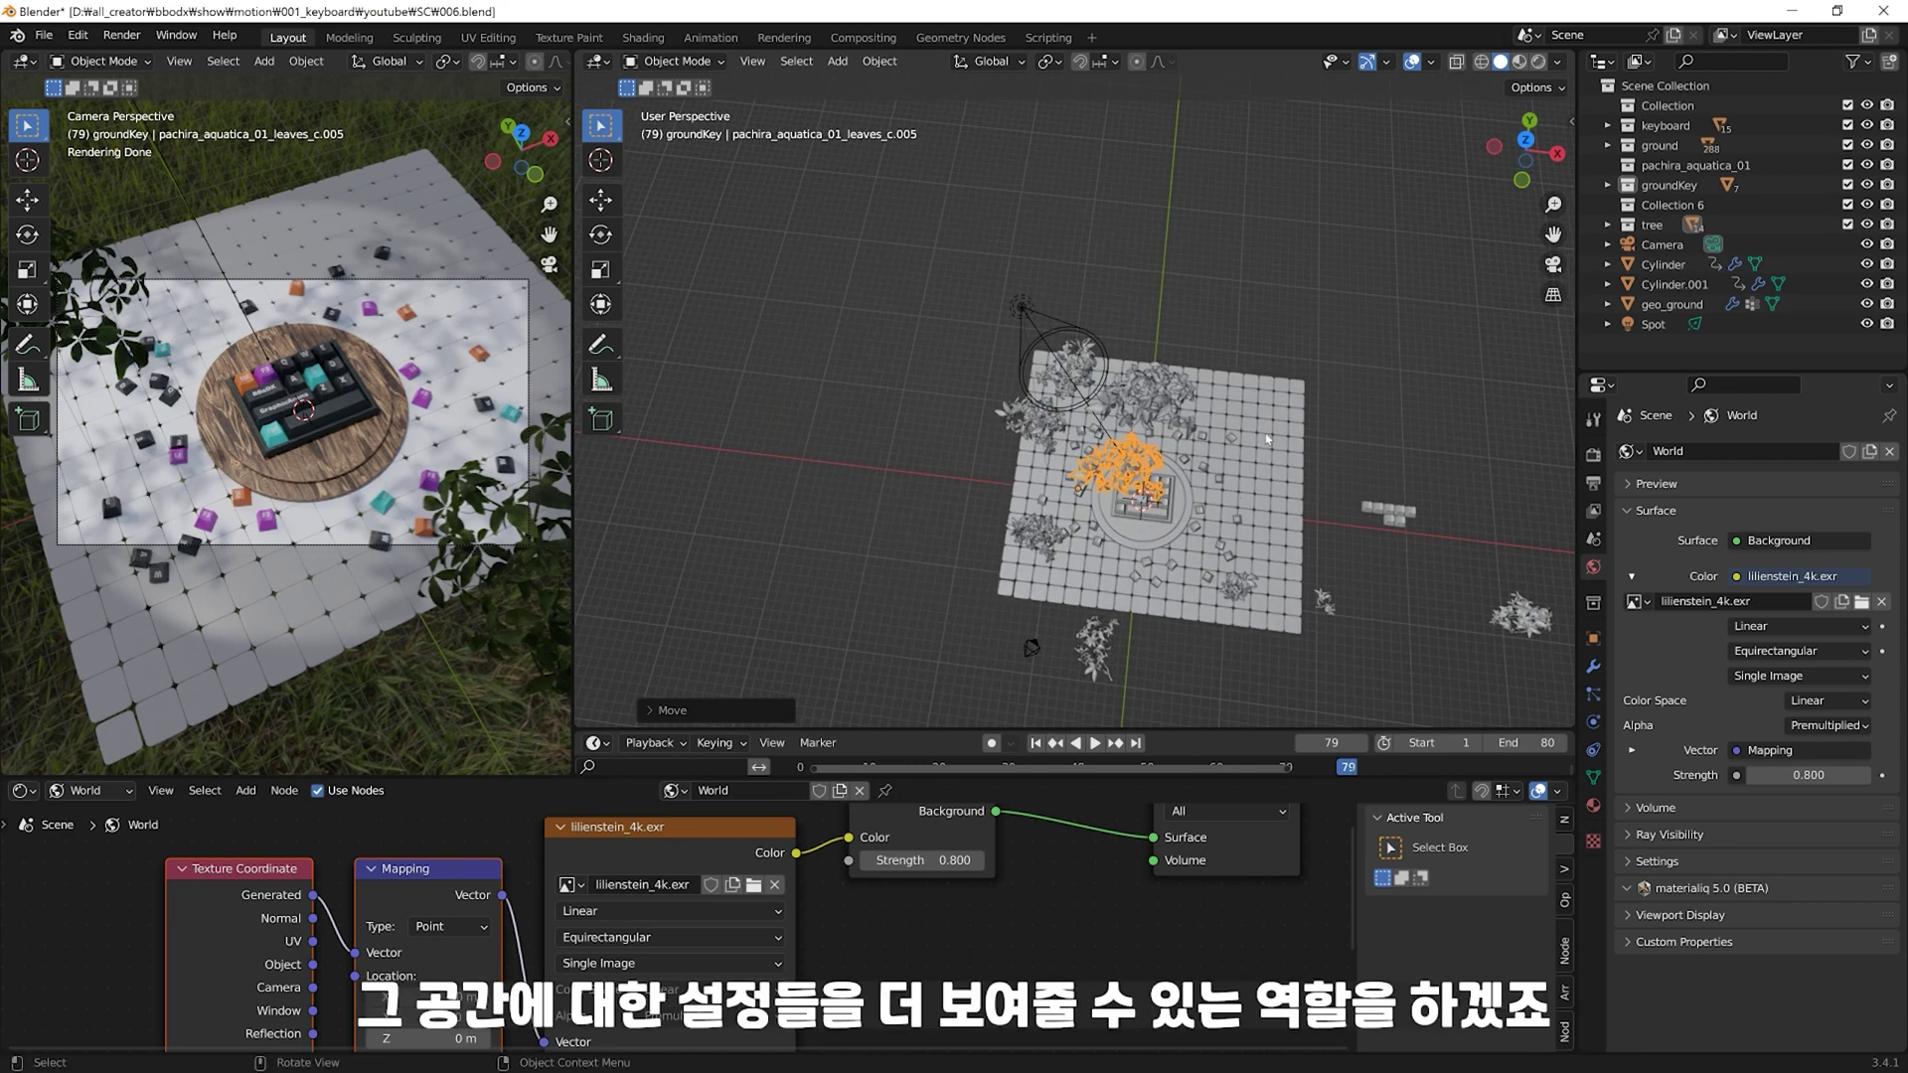
{"action": "middle_click_drag", "start_coordinate": [1167, 563], "coordinate": [1212, 524]}
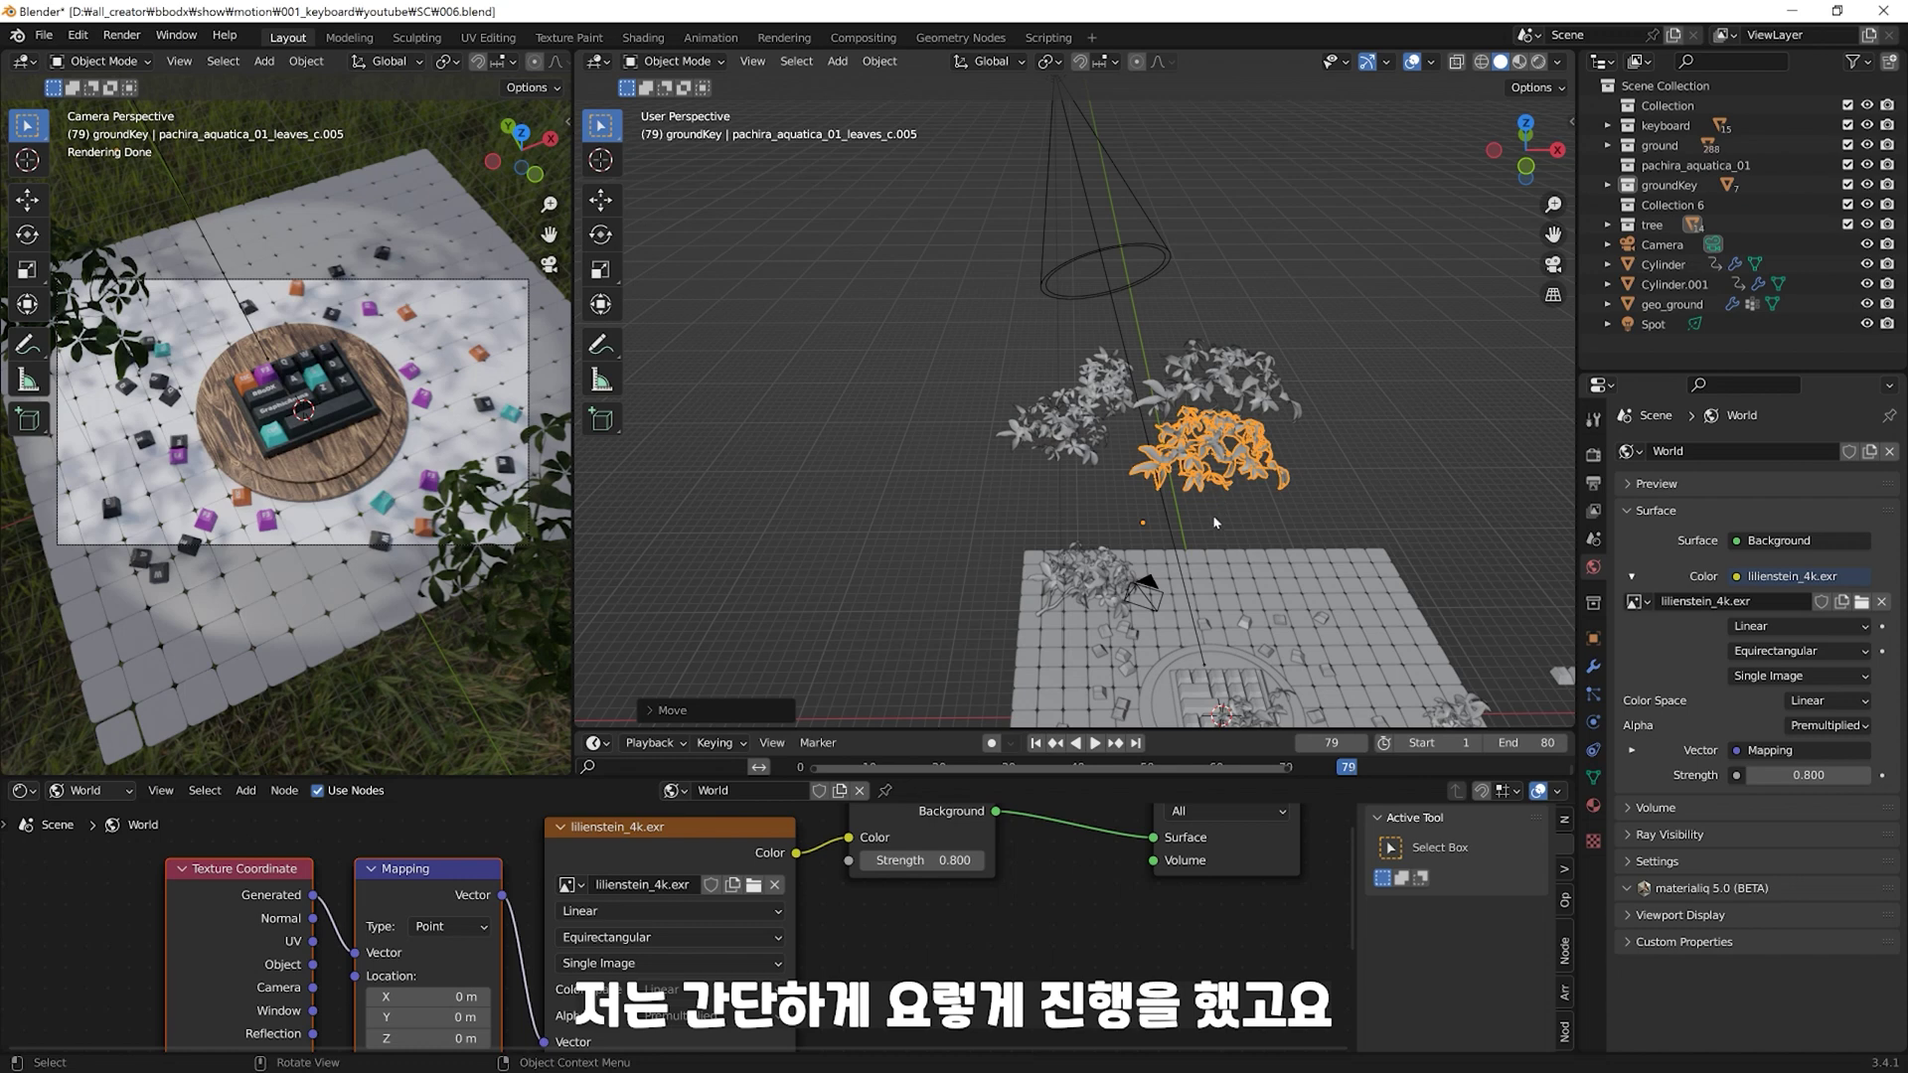
Step: Lower the spot light's power to 30000 W
{"action": "left_click", "coordinate": [1126, 323]}
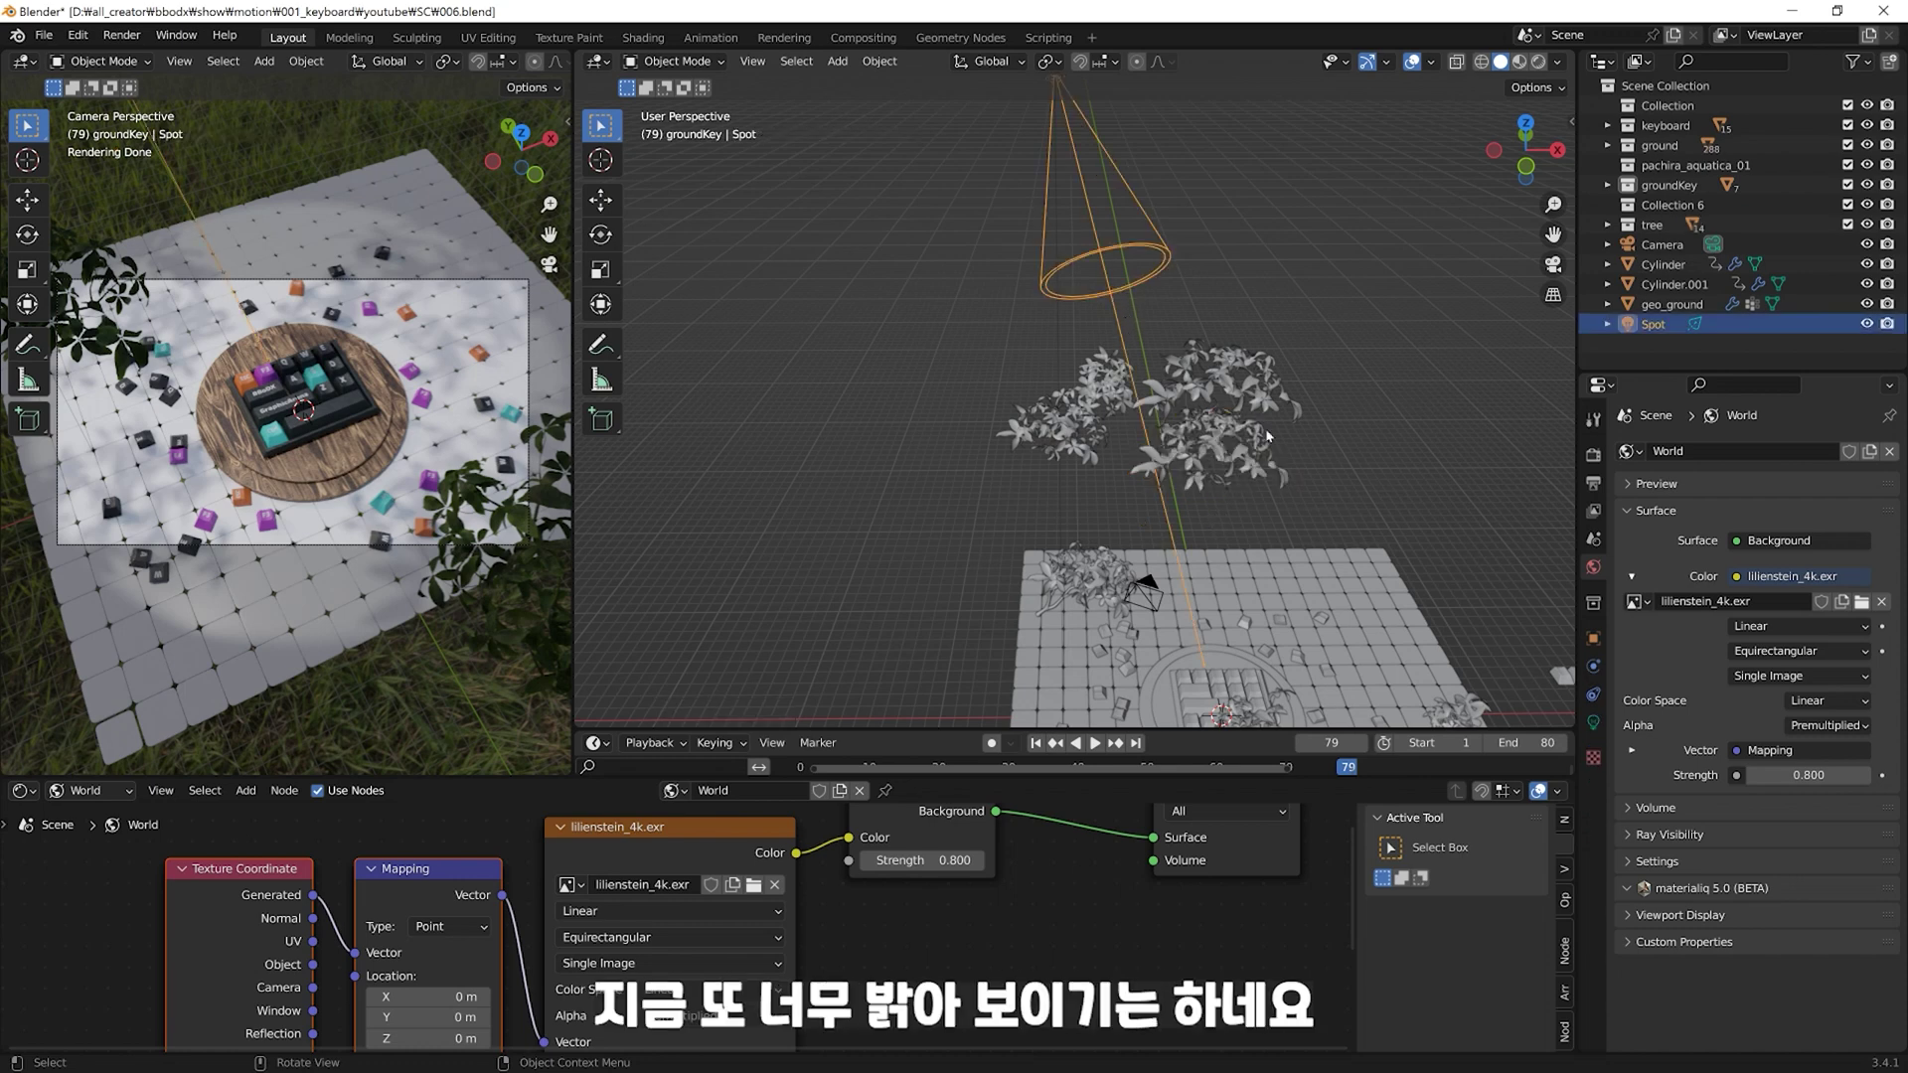
{"action": "left_click", "coordinate": [1593, 722]}
{"action": "double_click", "coordinate": [1761, 588]}
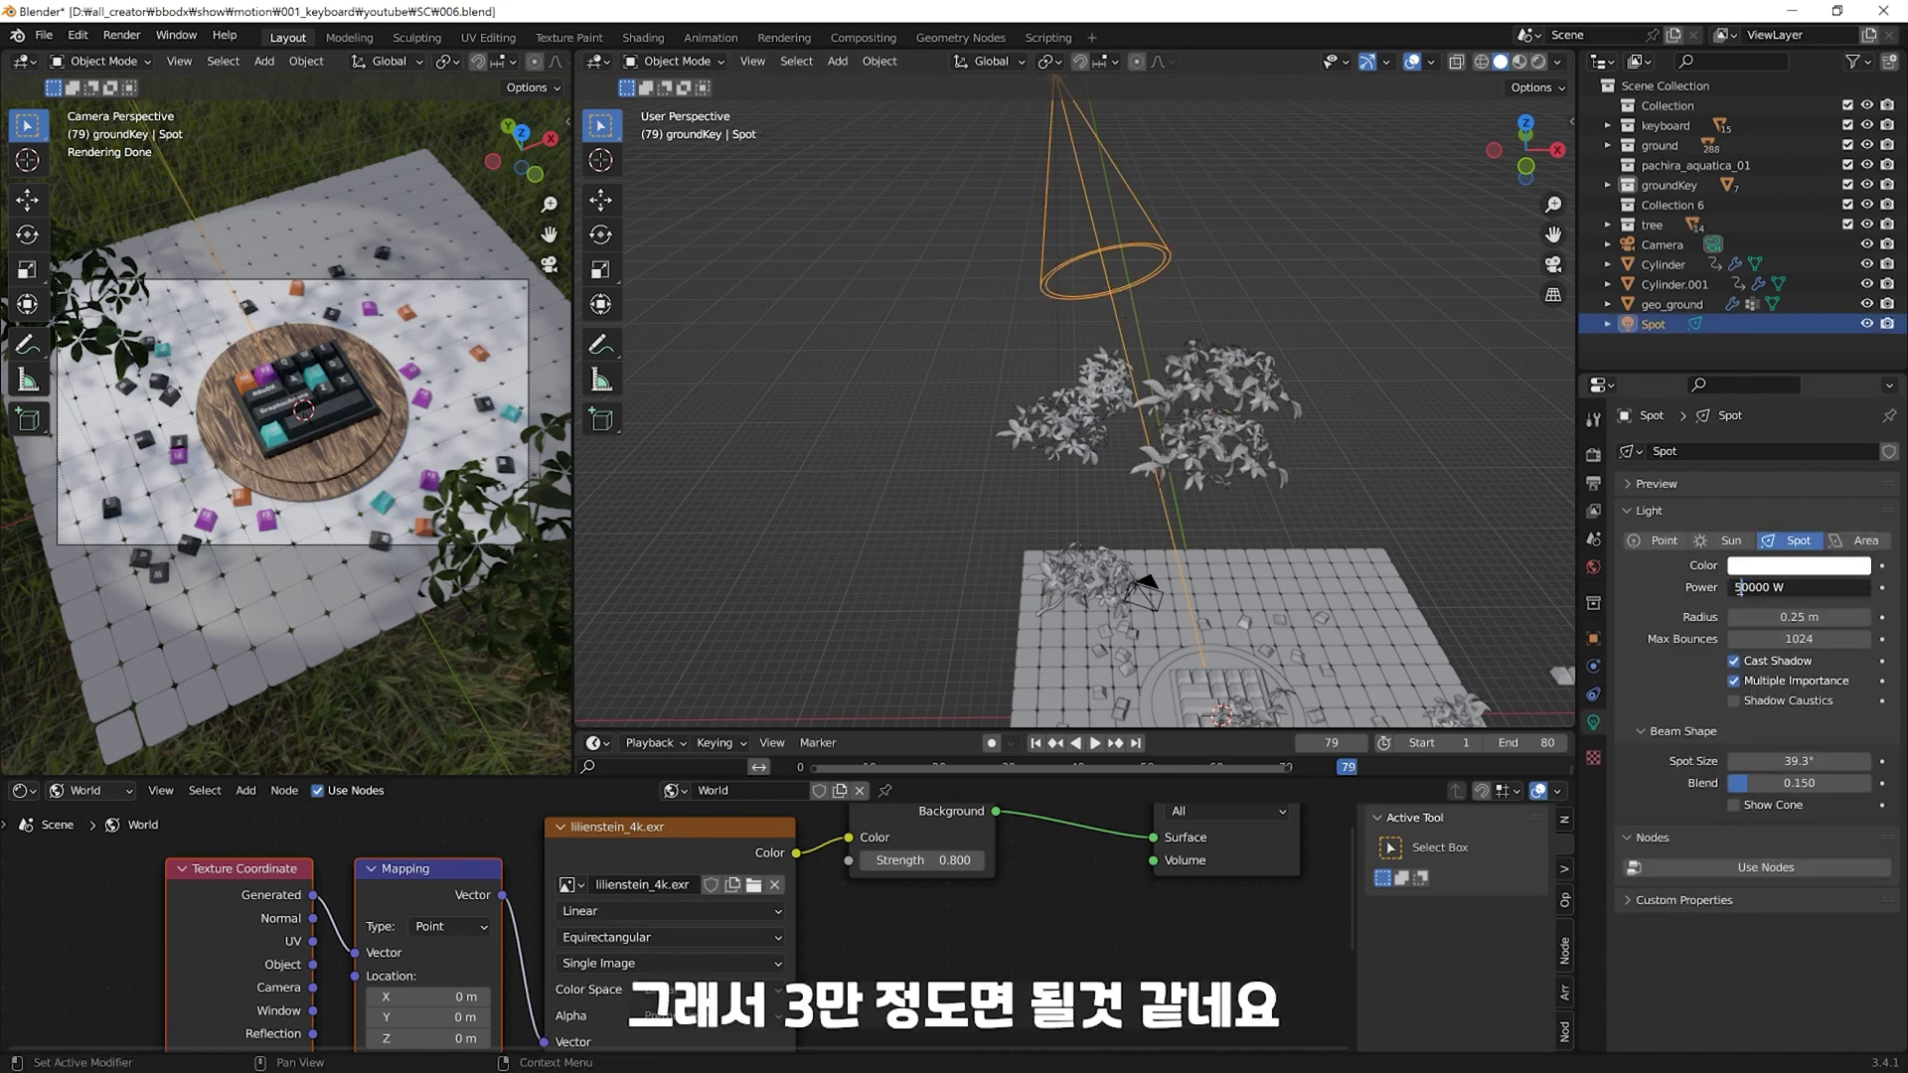
{"action": "key", "text": "Return"}
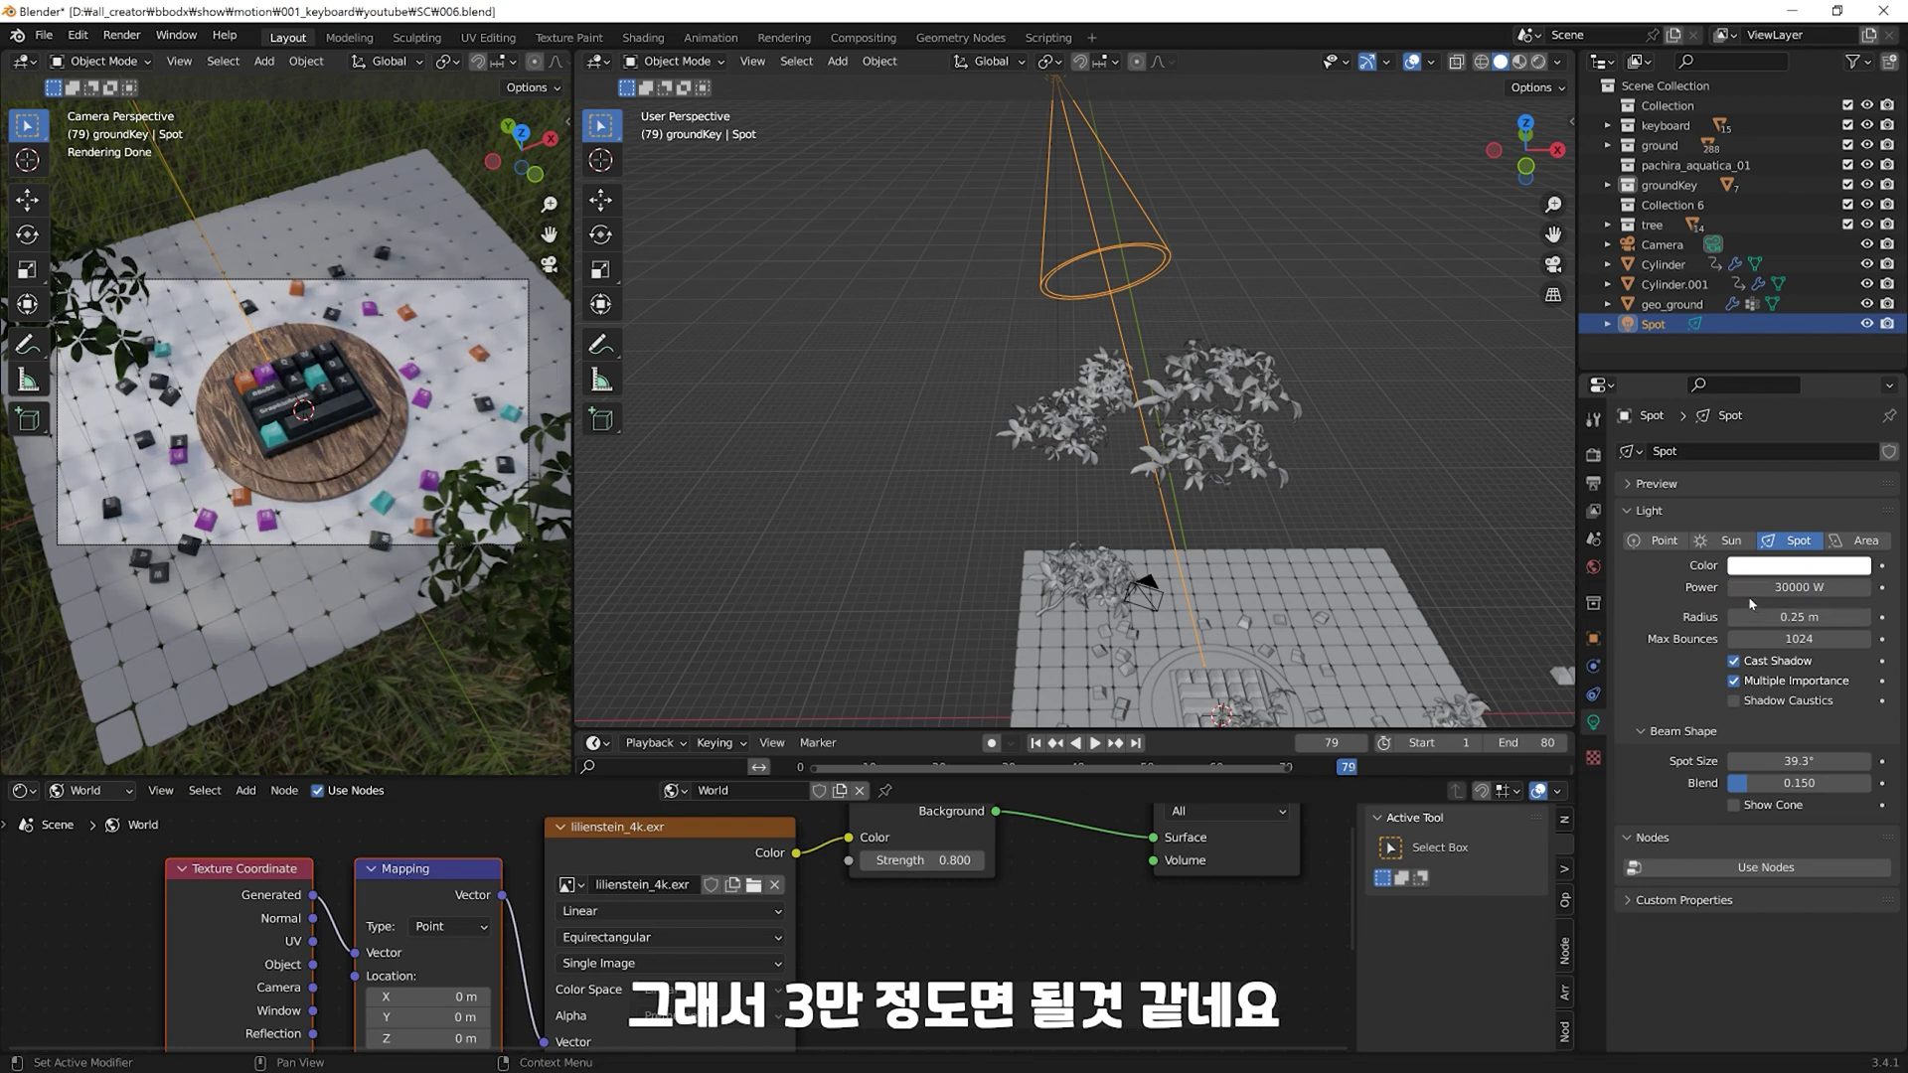
{"action": "middle_click_drag", "start_coordinate": [1250, 324], "coordinate": [1213, 506]}
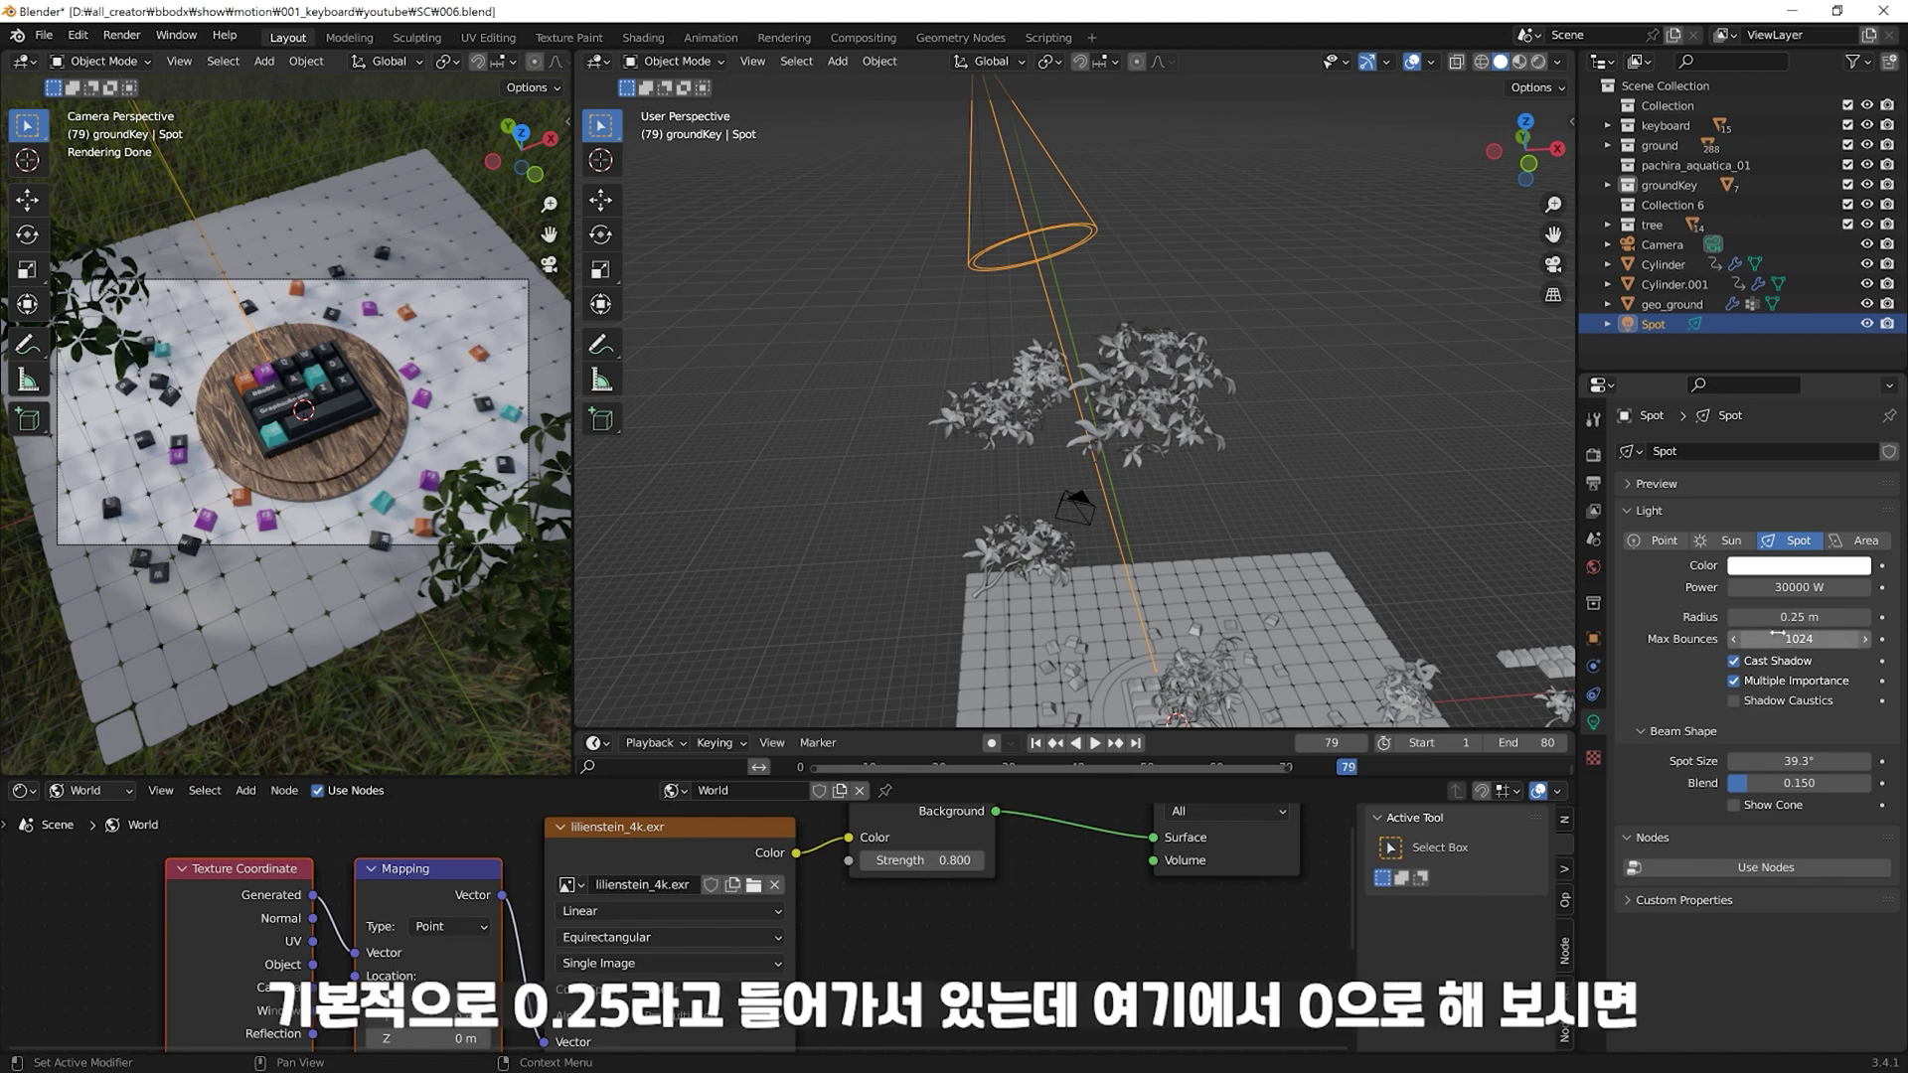
Step: Set the spot radius to 0 and frame the whole ground in the viewport
{"action": "left_click", "coordinate": [1799, 617]}
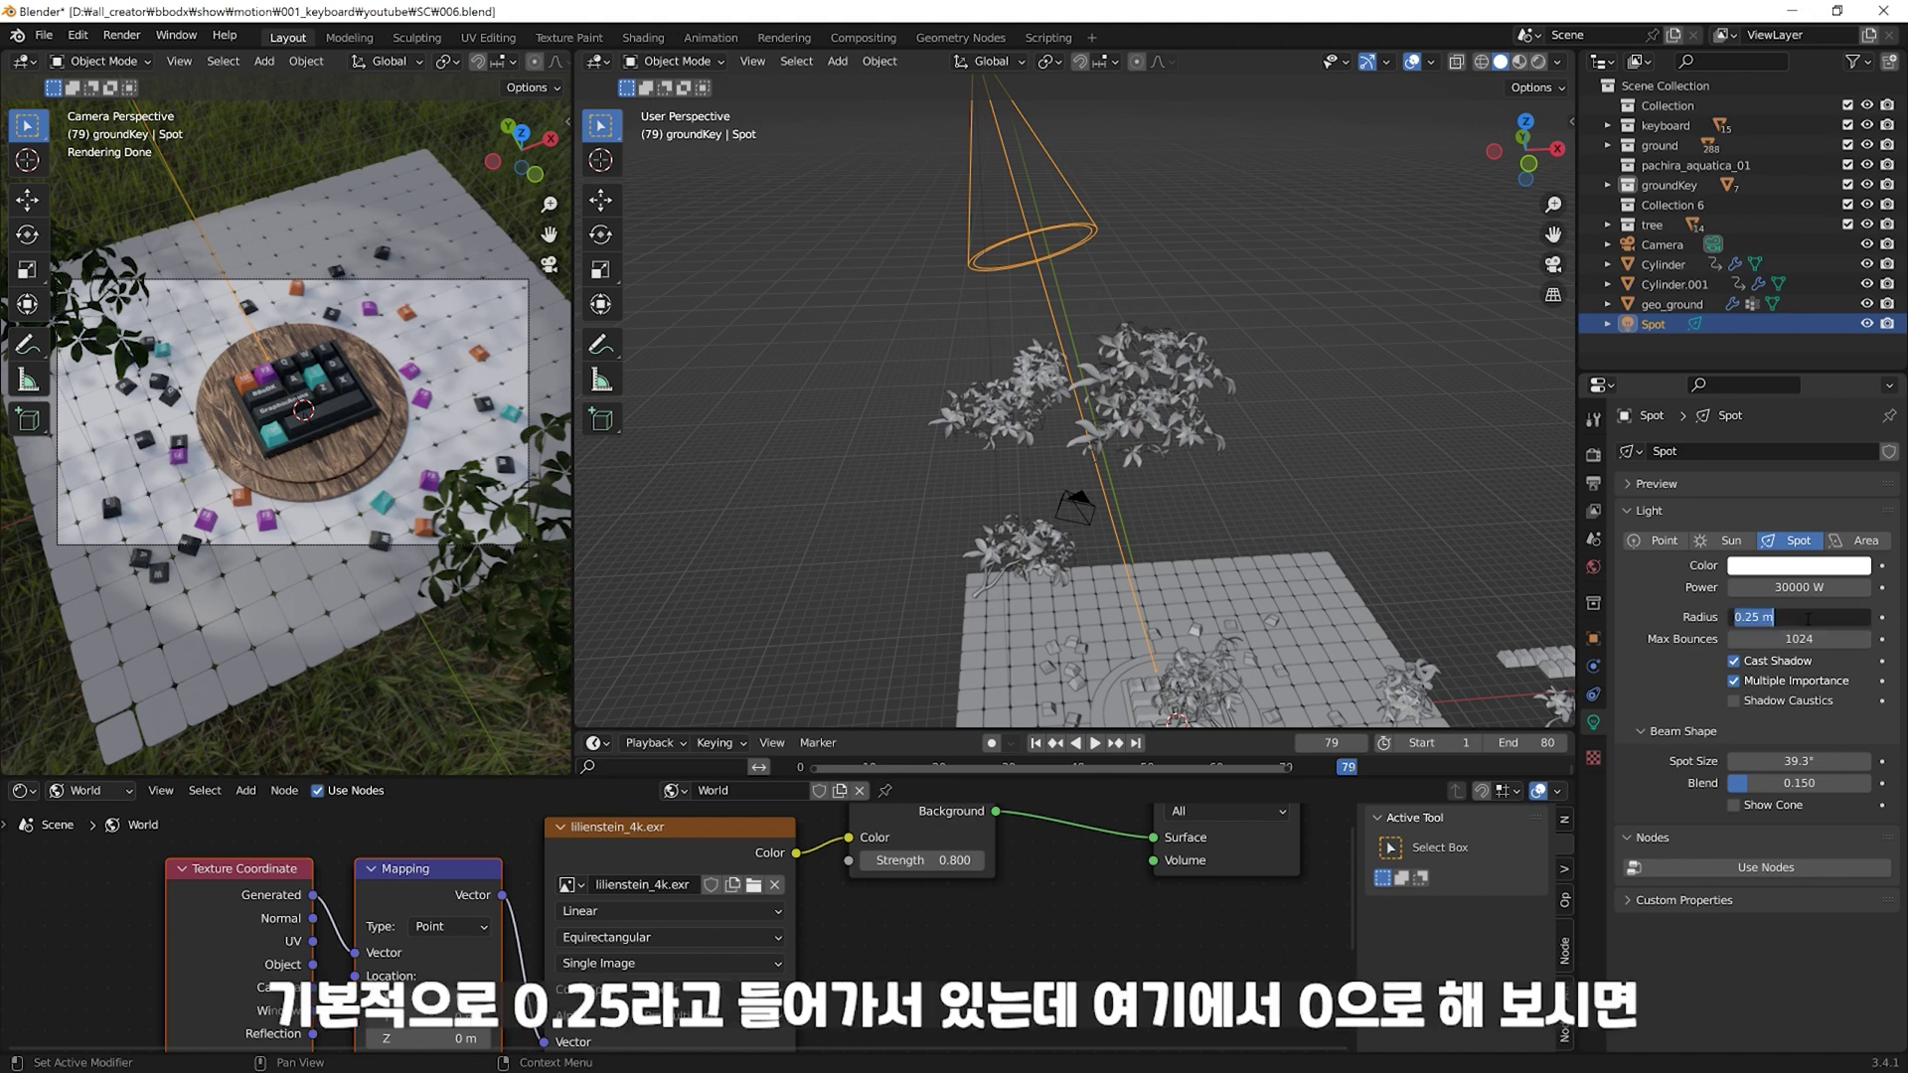
{"action": "type", "text": "0"}
{"action": "key", "text": "Return"}
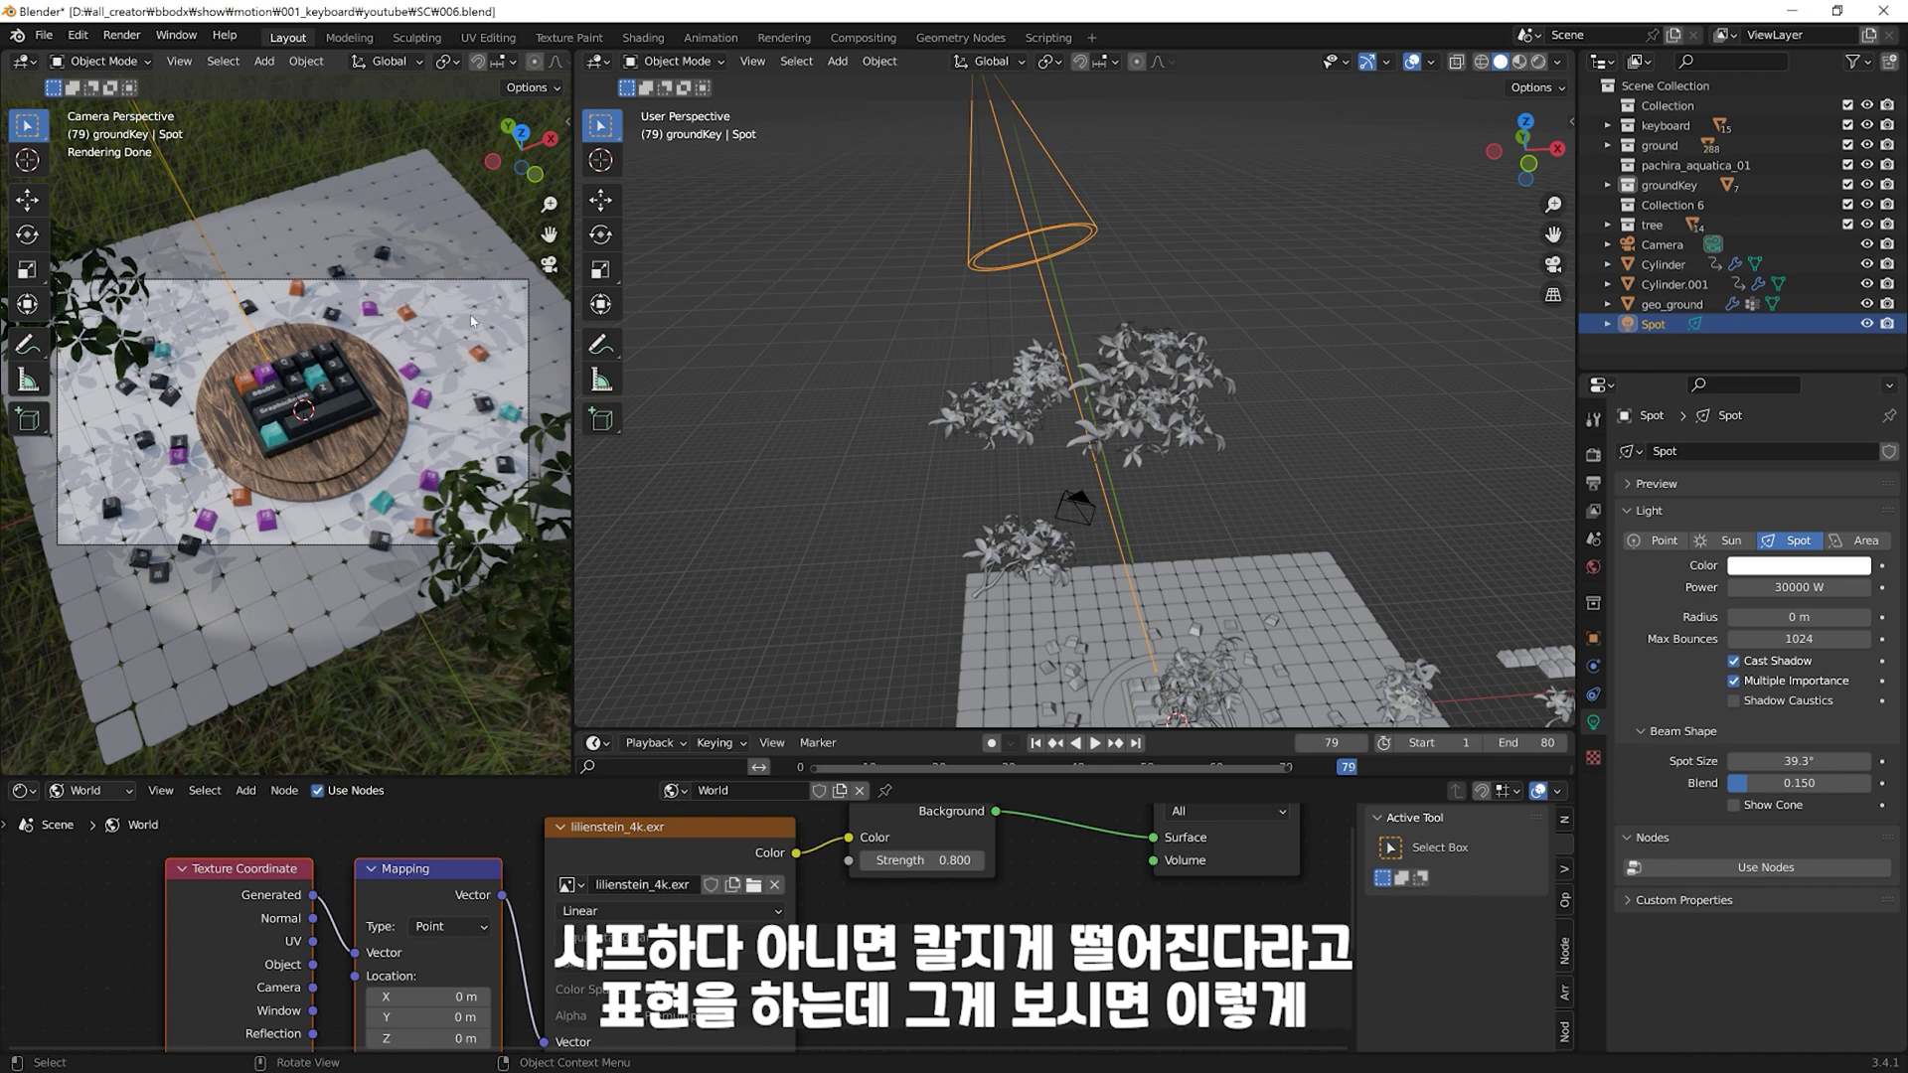
{"action": "scroll", "coordinate": [472, 320], "scroll_direction": "up", "scroll_amount": 3}
{"action": "scroll", "coordinate": [296, 460], "scroll_direction": "up", "scroll_amount": 3}
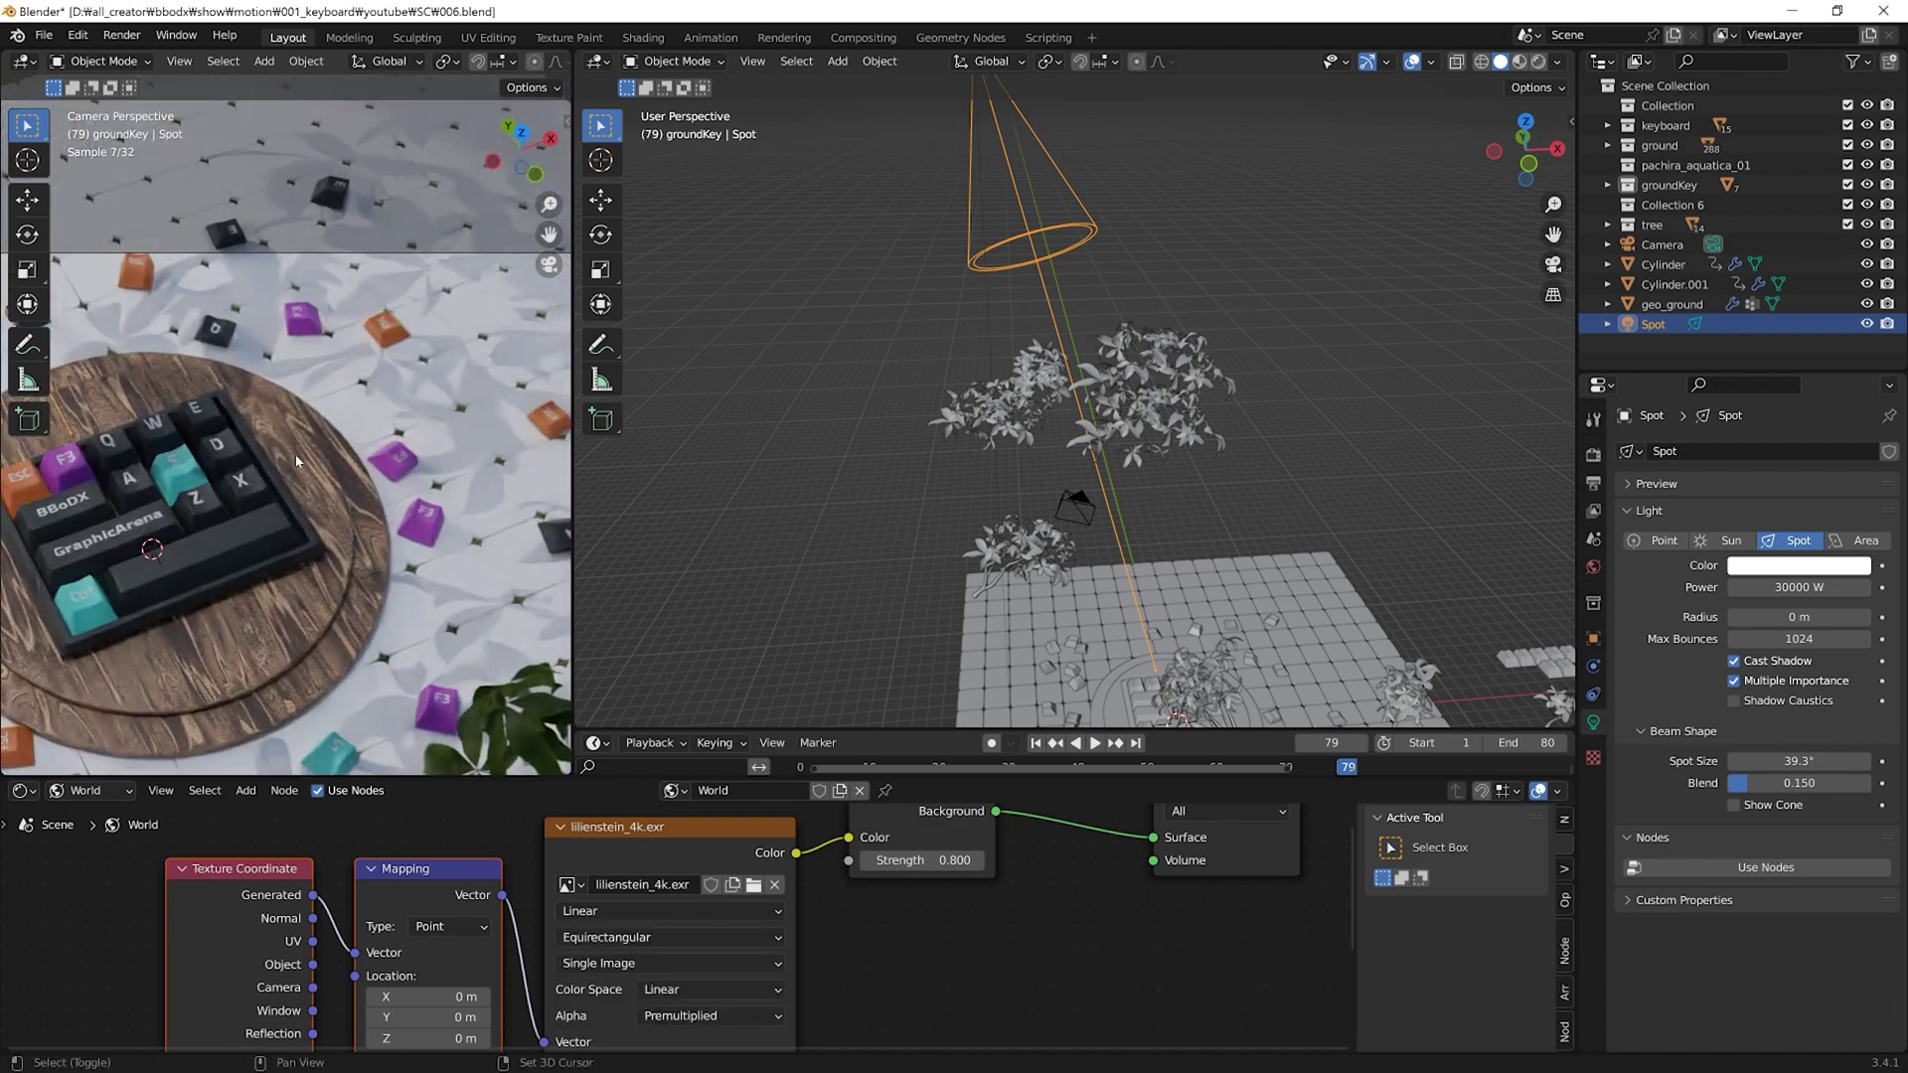
{"action": "middle_click_drag", "start_coordinate": [296, 460], "coordinate": [410, 452]}
{"action": "scroll", "coordinate": [327, 448], "scroll_direction": "down", "scroll_amount": 6}
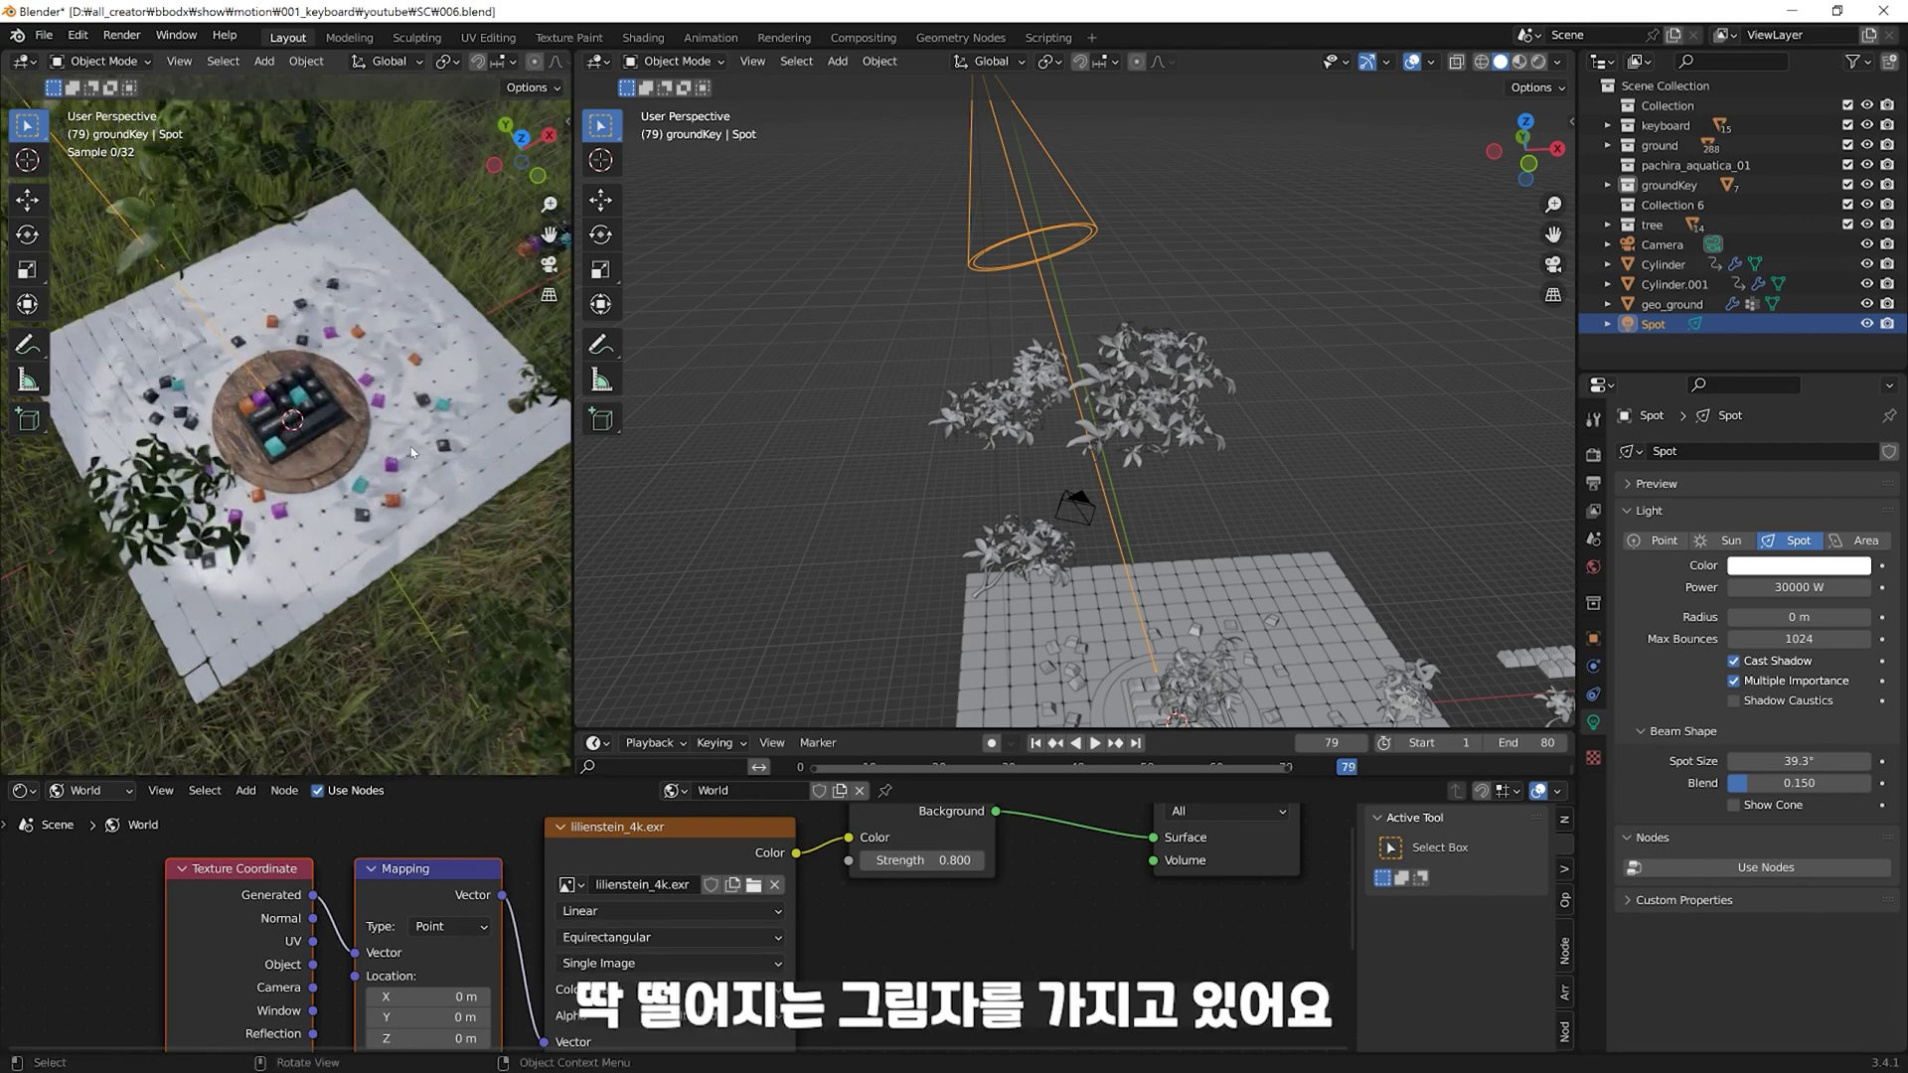
{"action": "scroll", "coordinate": [410, 445], "scroll_direction": "up", "scroll_amount": 4}
{"action": "scroll", "coordinate": [402, 417], "scroll_direction": "up", "scroll_amount": 2}
{"action": "scroll", "coordinate": [396, 377], "scroll_direction": "up", "scroll_amount": 2}
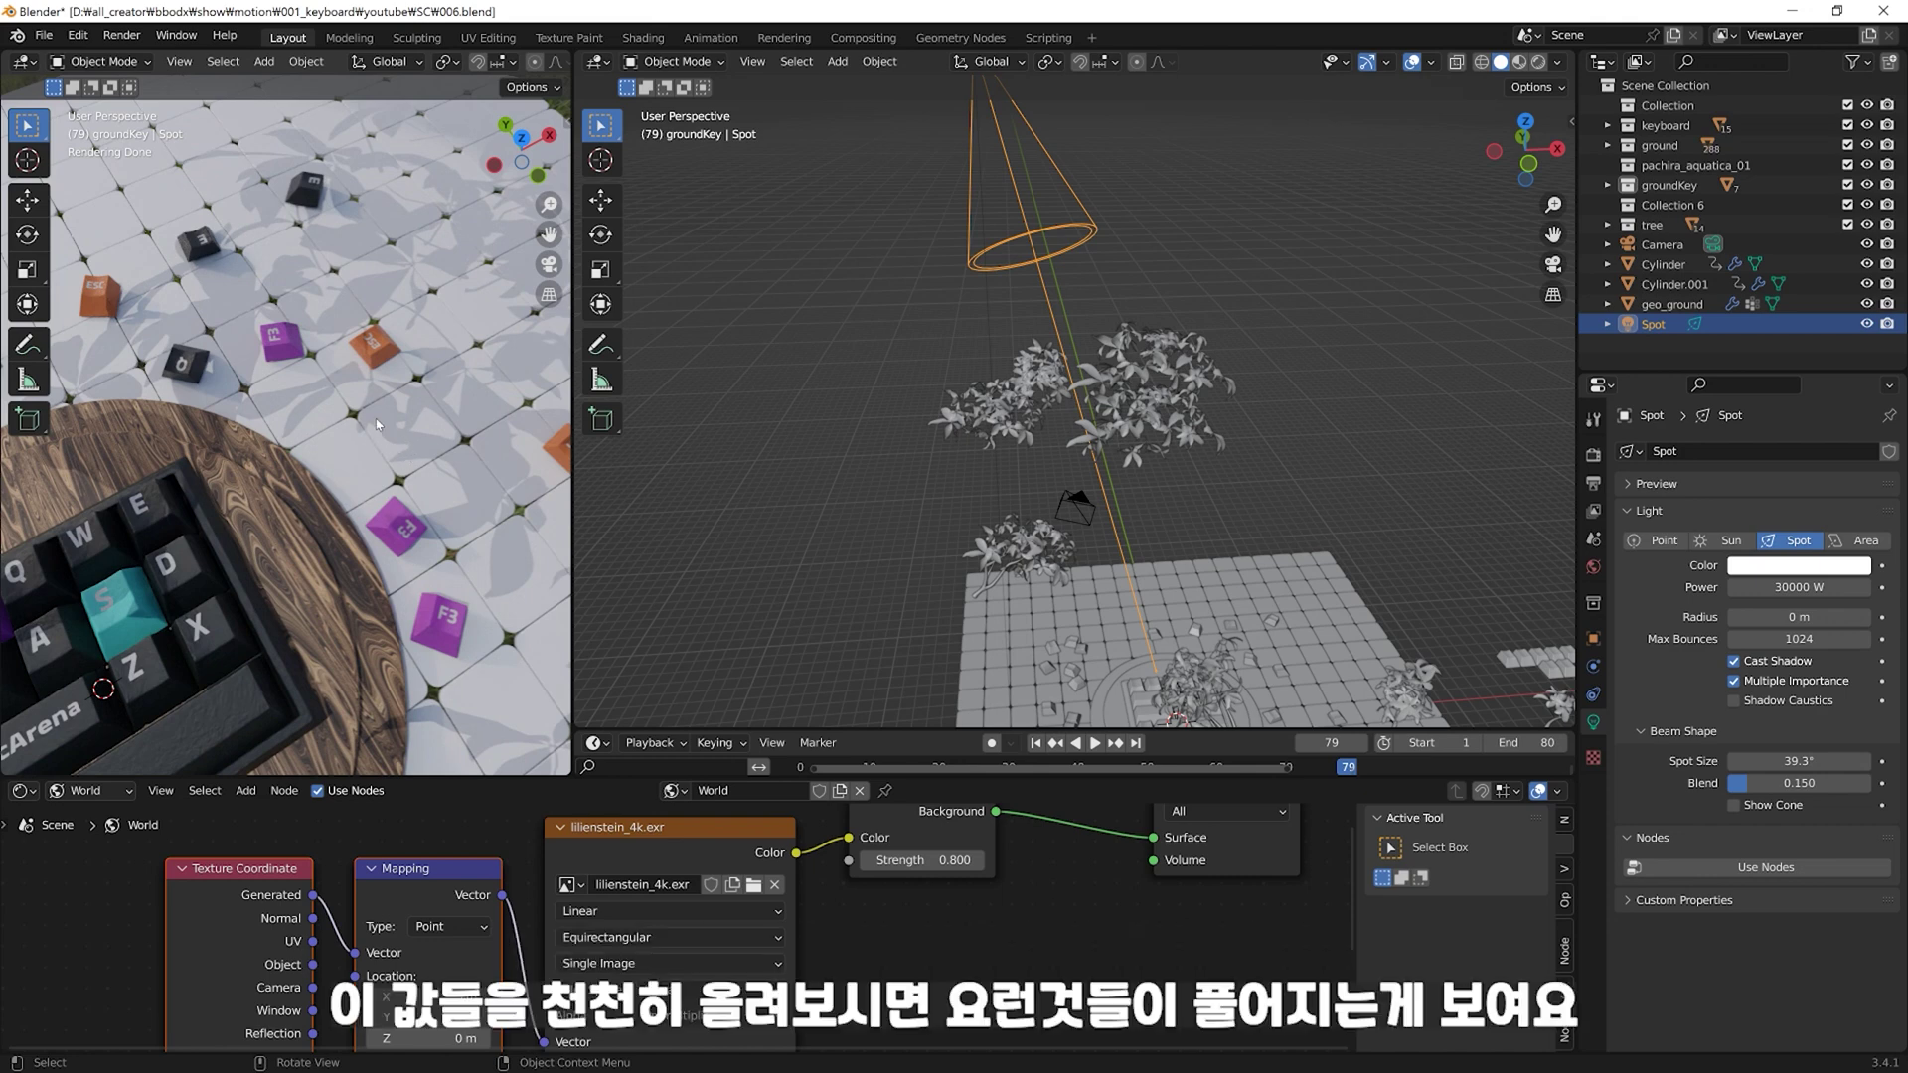
Step: Drag the spot radius up to about 0.09 m to soften the shadow edges
{"action": "mouse_move", "coordinate": [1793, 617]}
{"action": "left_mouse_down"}
{"action": "mouse_move", "coordinate": [1811, 617]}
{"action": "mouse_move", "coordinate": [1793, 615]}
{"action": "left_mouse_up"}
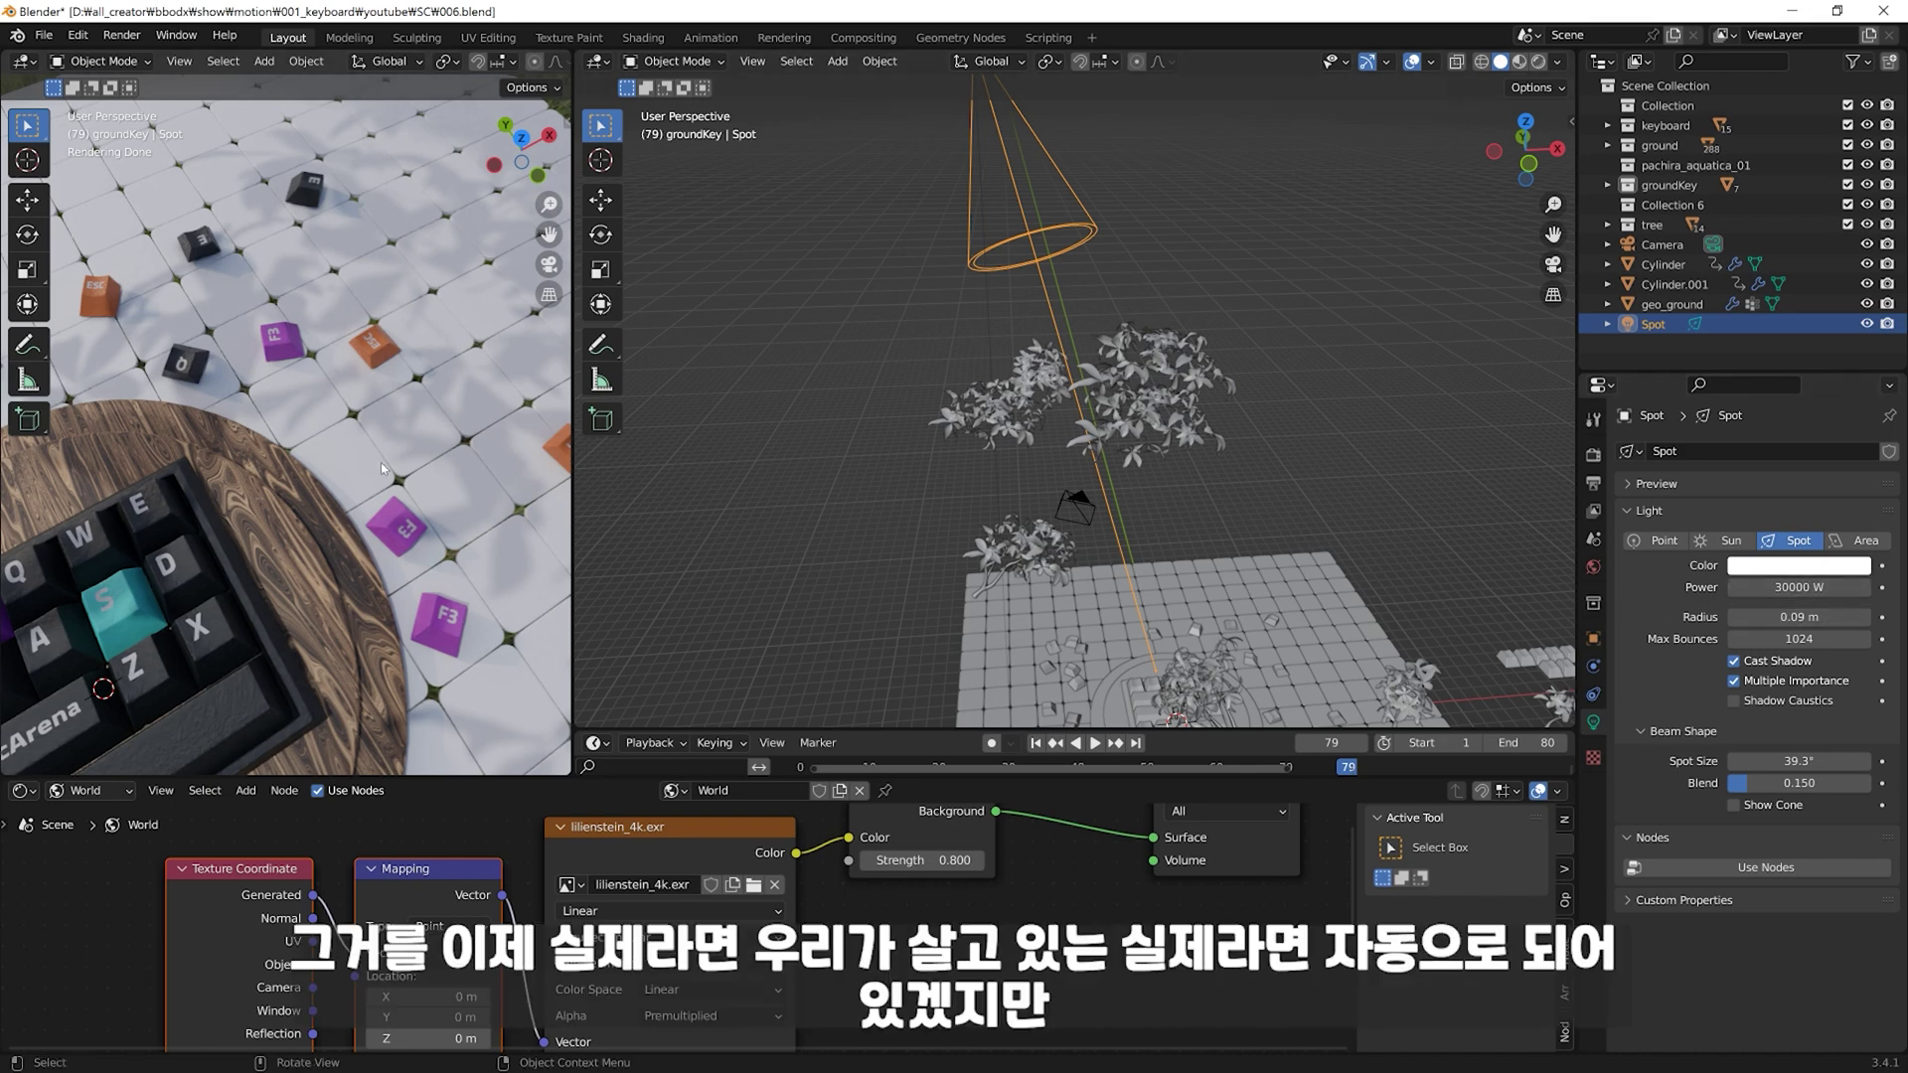
{"action": "scroll", "coordinate": [350, 554], "scroll_direction": "down", "scroll_amount": 3}
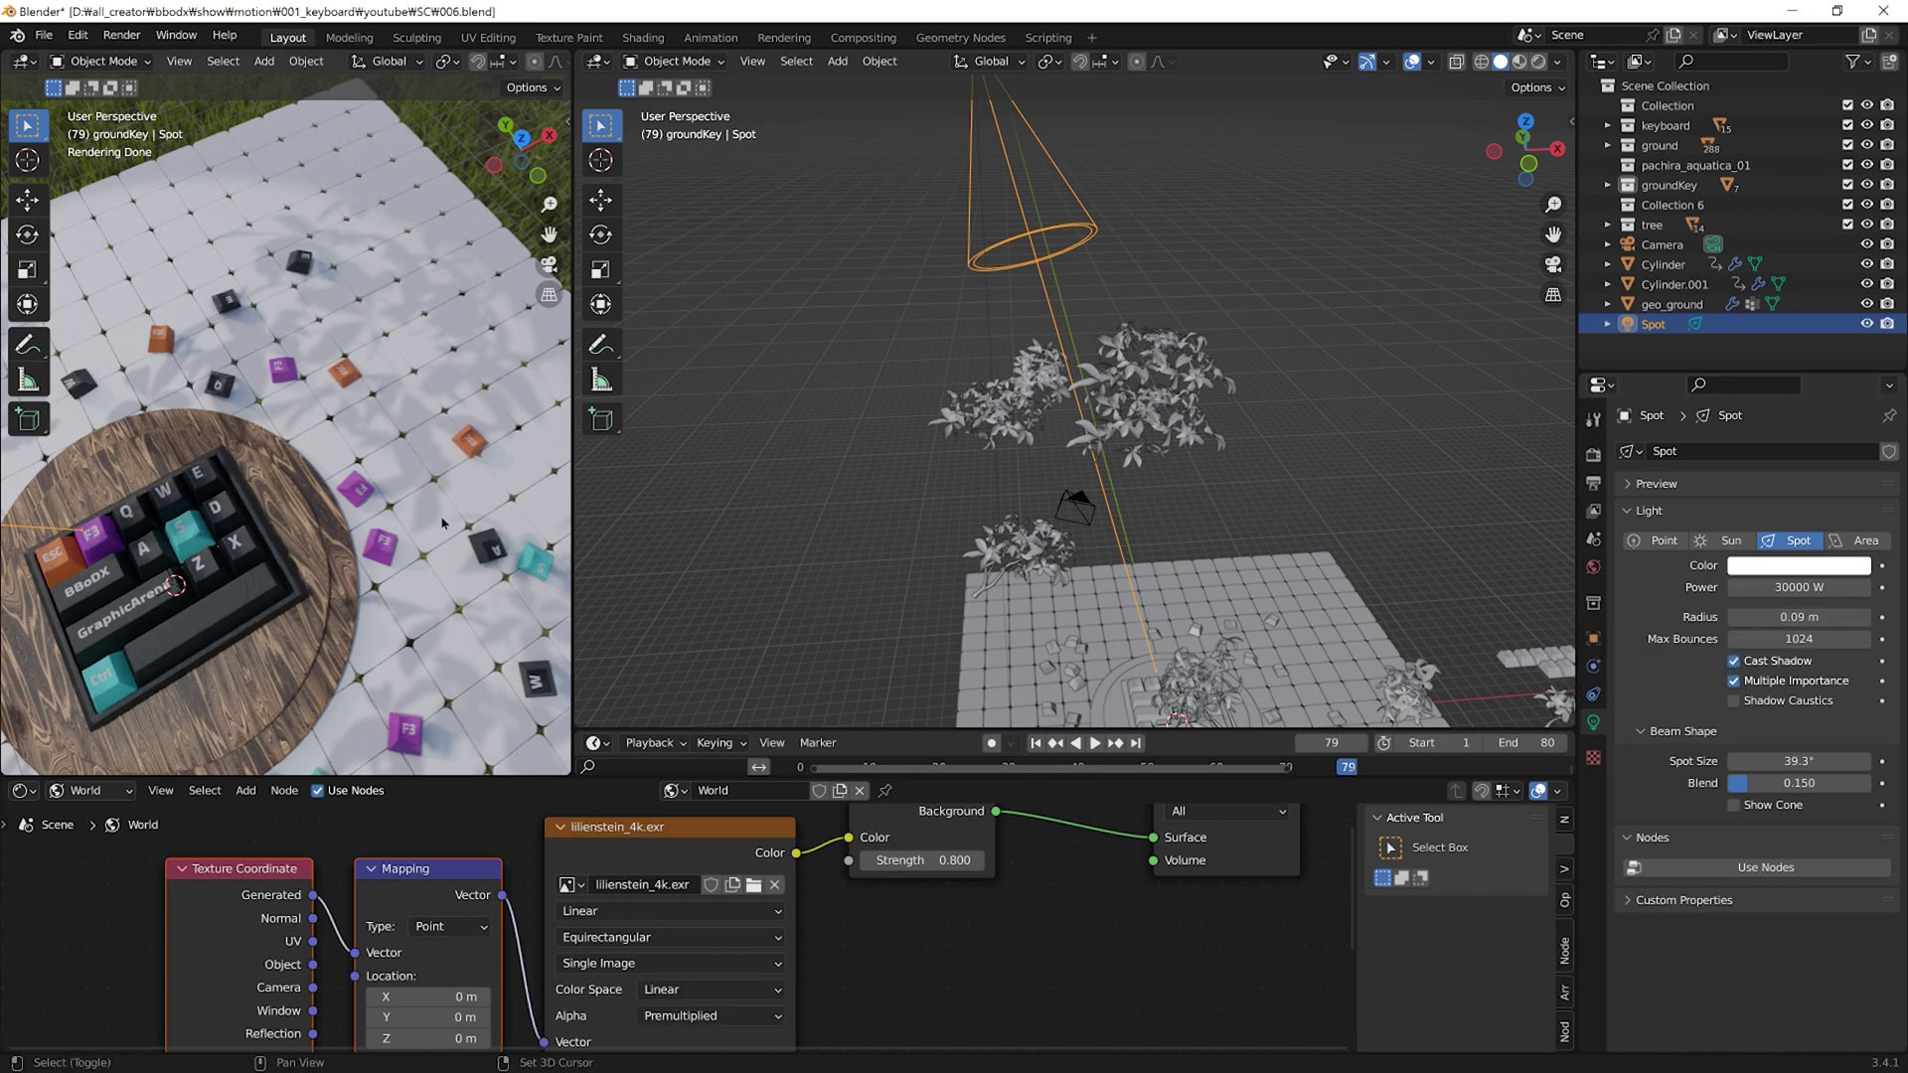
{"action": "scroll", "coordinate": [410, 565], "scroll_direction": "down", "scroll_amount": 2}
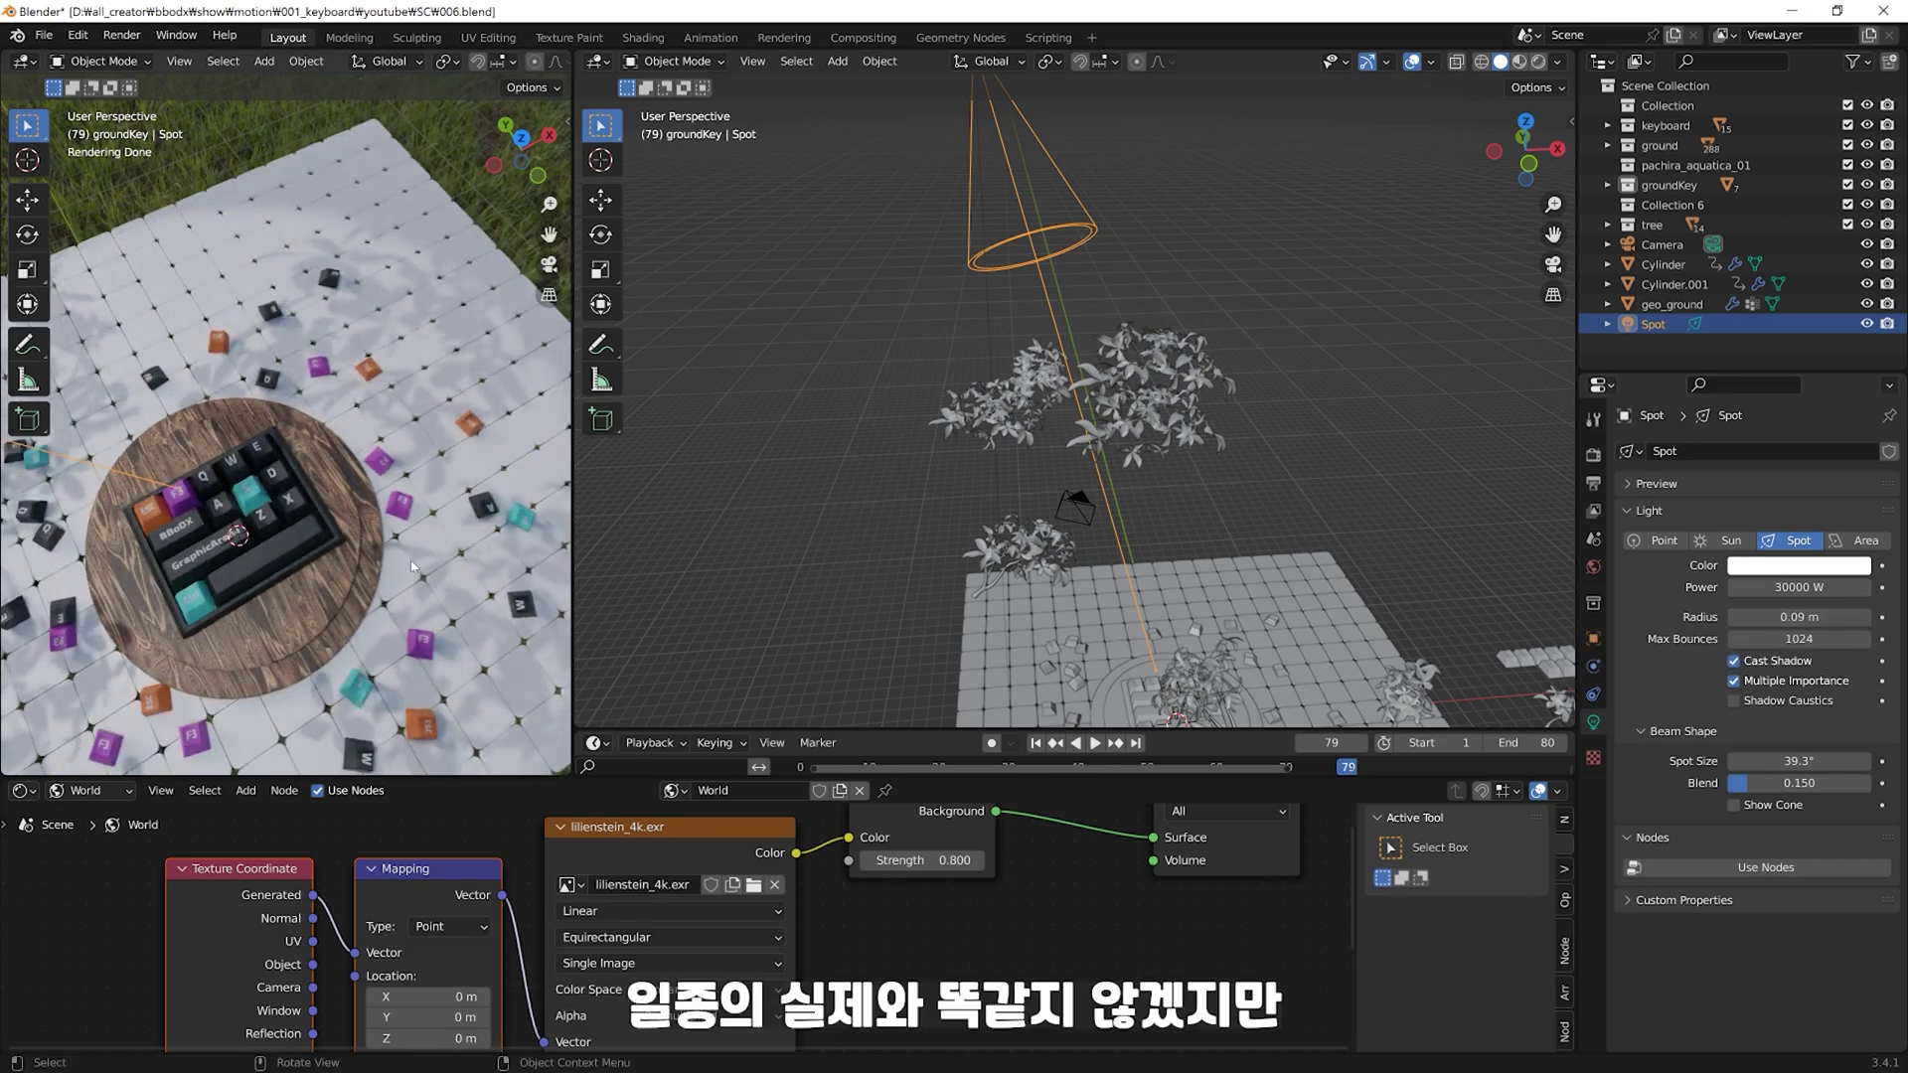
{"action": "scroll", "coordinate": [404, 566], "scroll_direction": "down", "scroll_amount": 1}
{"action": "scroll", "coordinate": [405, 596], "scroll_direction": "down", "scroll_amount": 1}
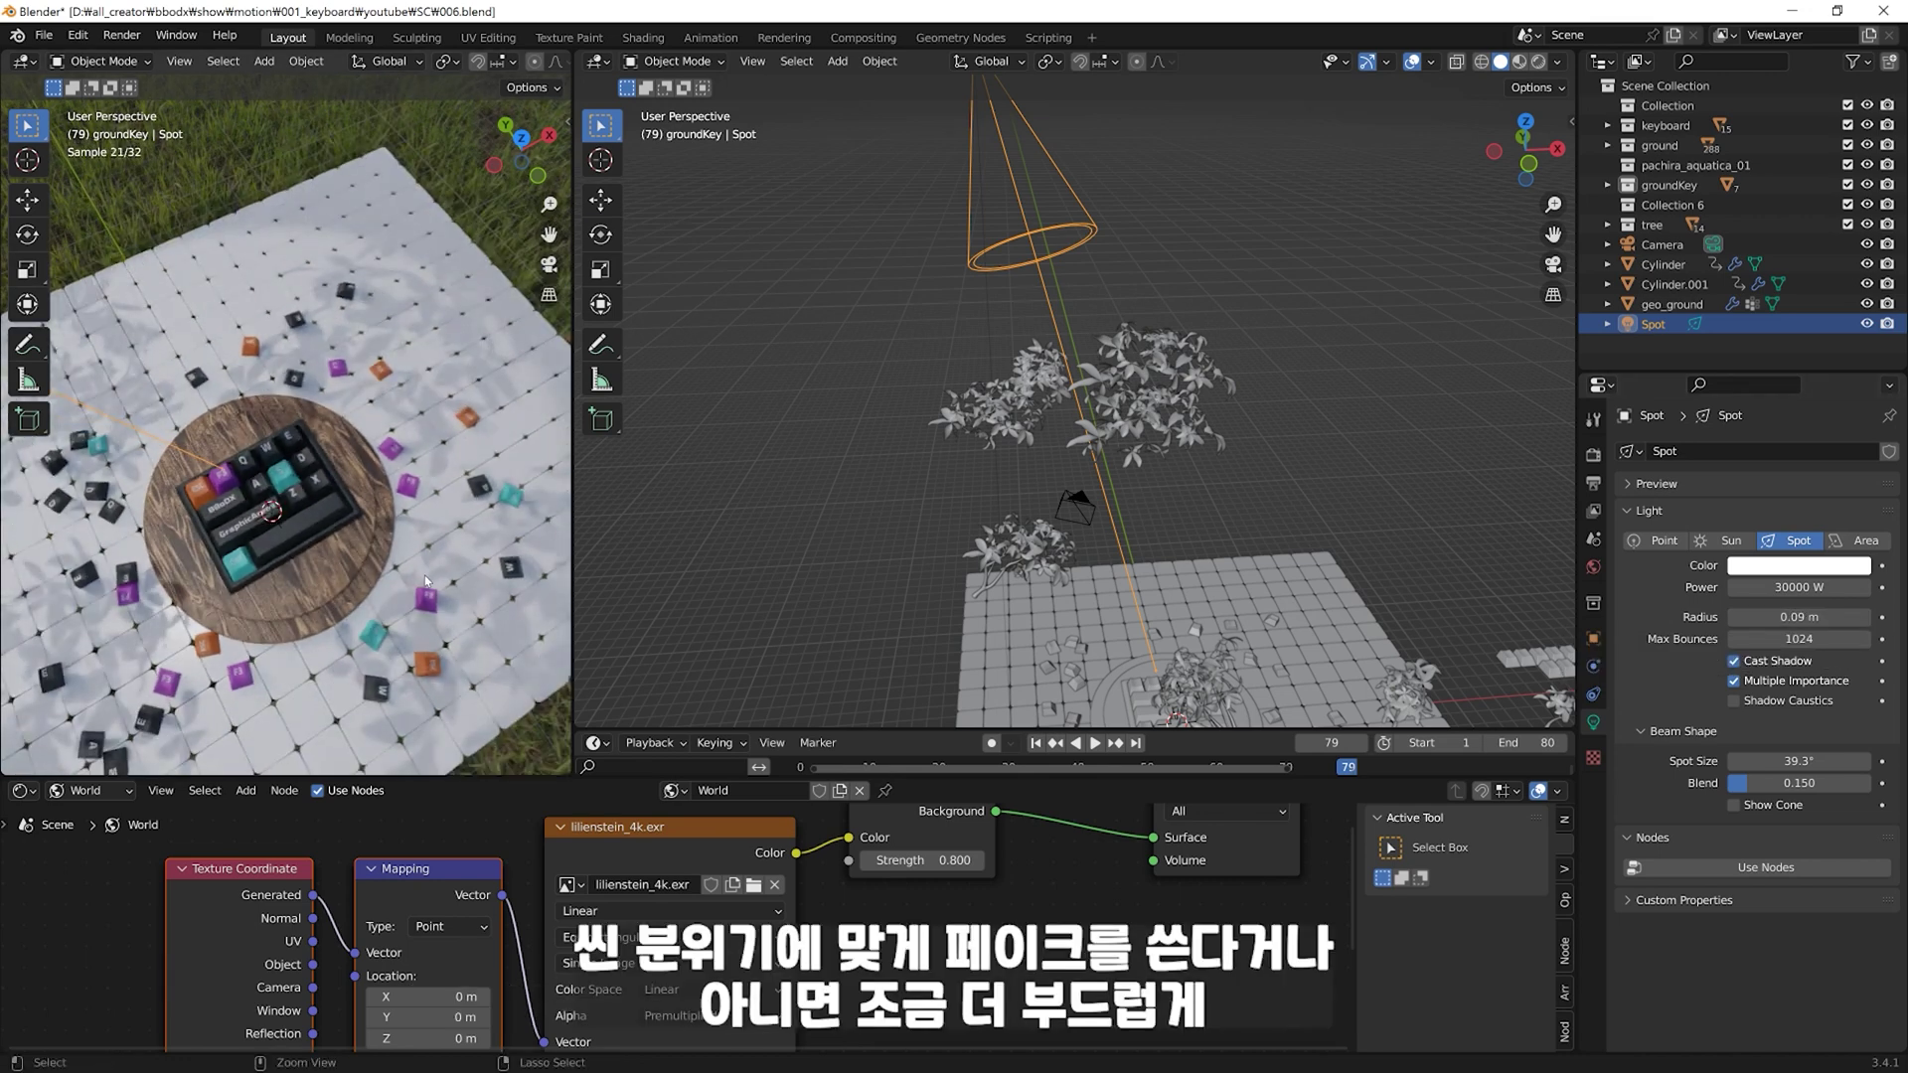
{"action": "scroll", "coordinate": [407, 641], "scroll_direction": "down", "scroll_amount": 1}
{"action": "middle_click_drag", "start_coordinate": [407, 641], "coordinate": [426, 635]}
{"action": "scroll", "coordinate": [425, 635], "scroll_direction": "down", "scroll_amount": 1}
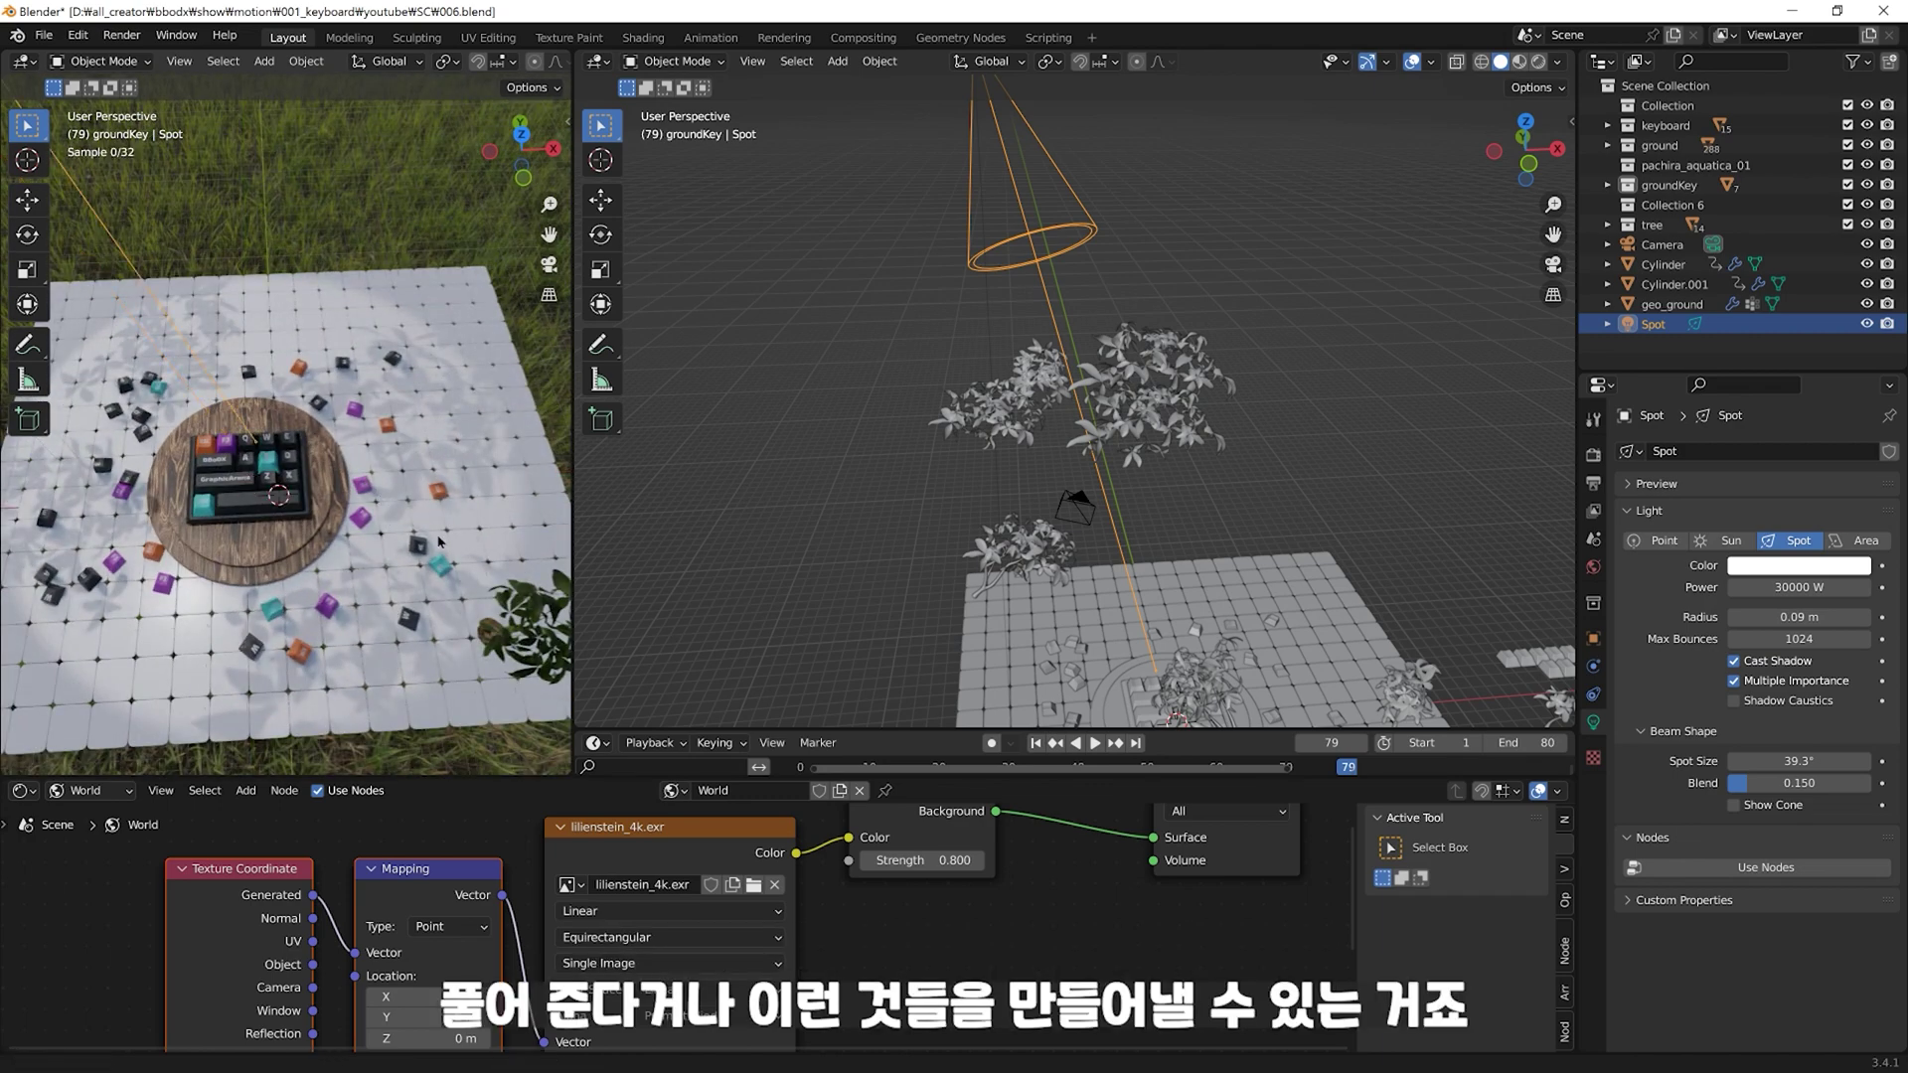
{"action": "scroll", "coordinate": [398, 512], "scroll_direction": "up", "scroll_amount": 1}
{"action": "scroll", "coordinate": [428, 541], "scroll_direction": "up", "scroll_amount": 1}
{"action": "scroll", "coordinate": [434, 553], "scroll_direction": "up", "scroll_amount": 2}
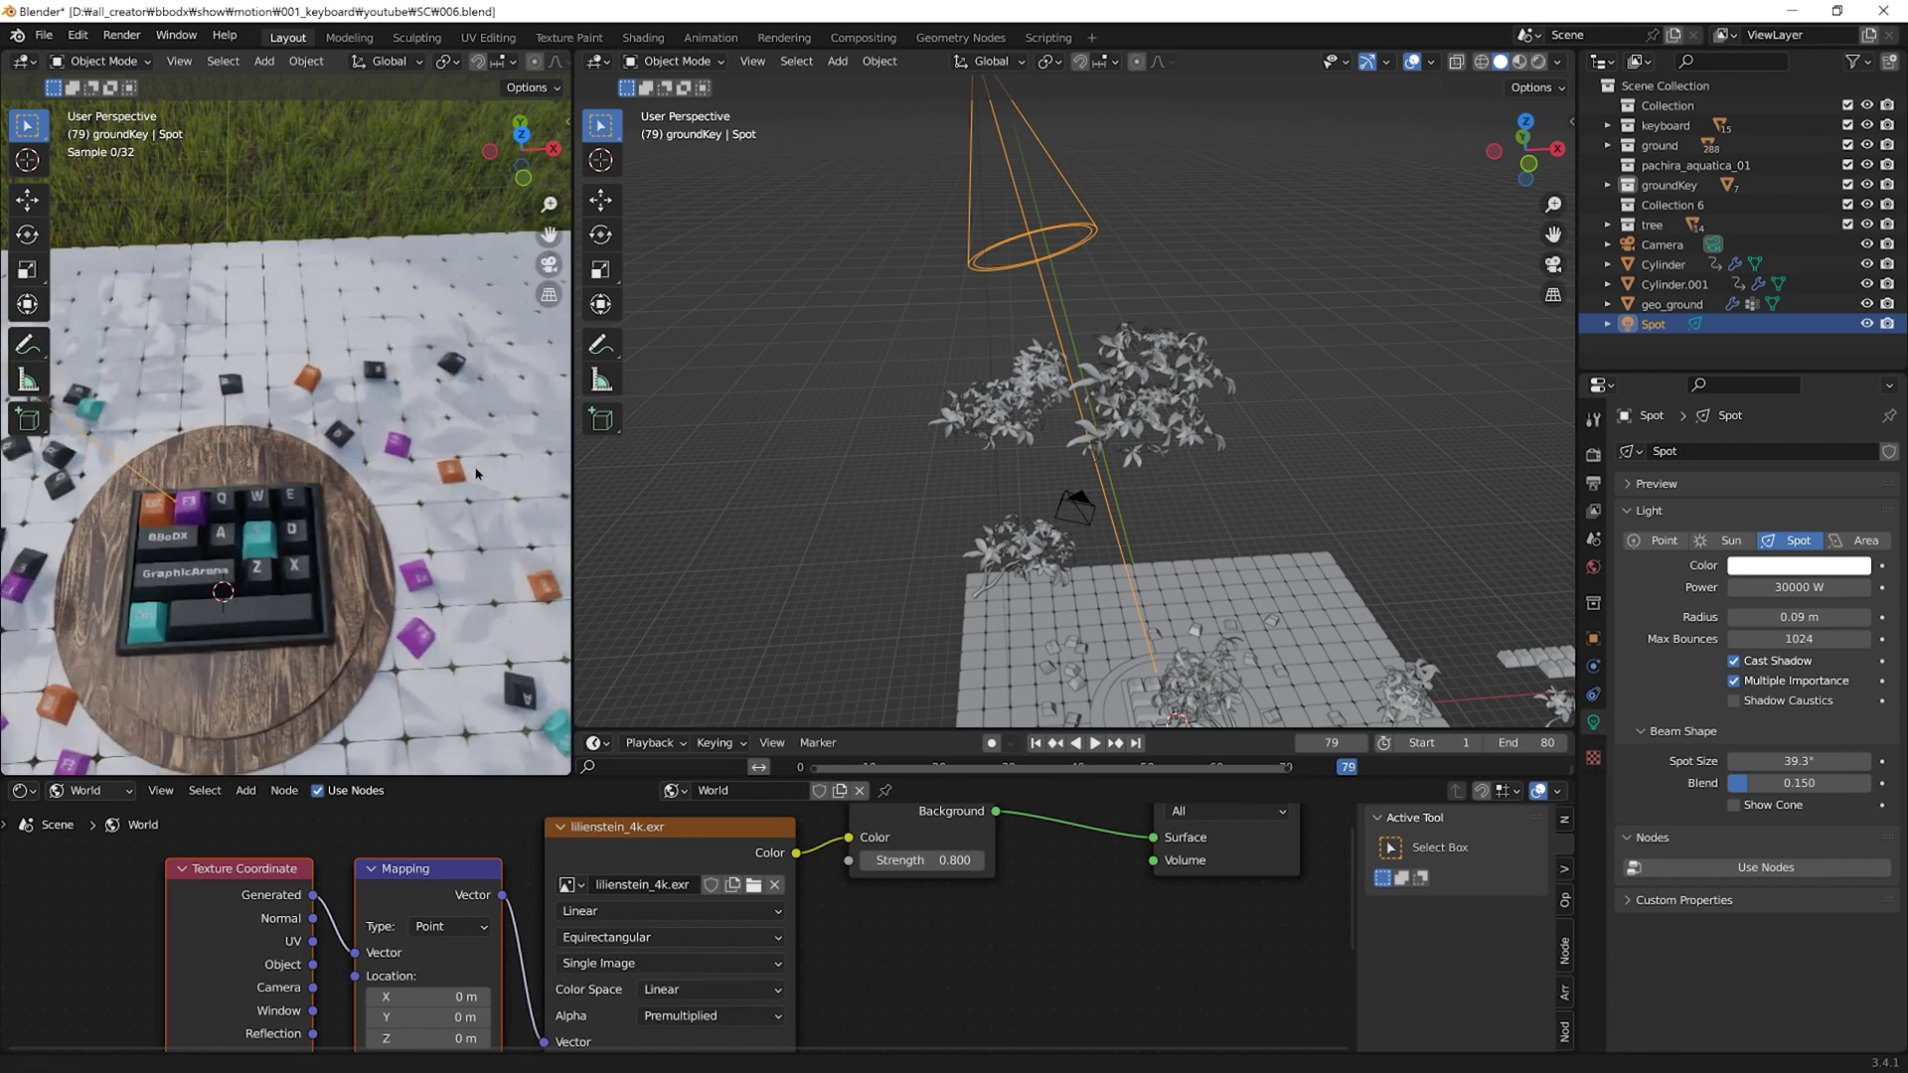
Step: Try spot radius values 0 and 0.05 m before settling on 0.1 m
{"action": "left_click", "coordinate": [1799, 617]}
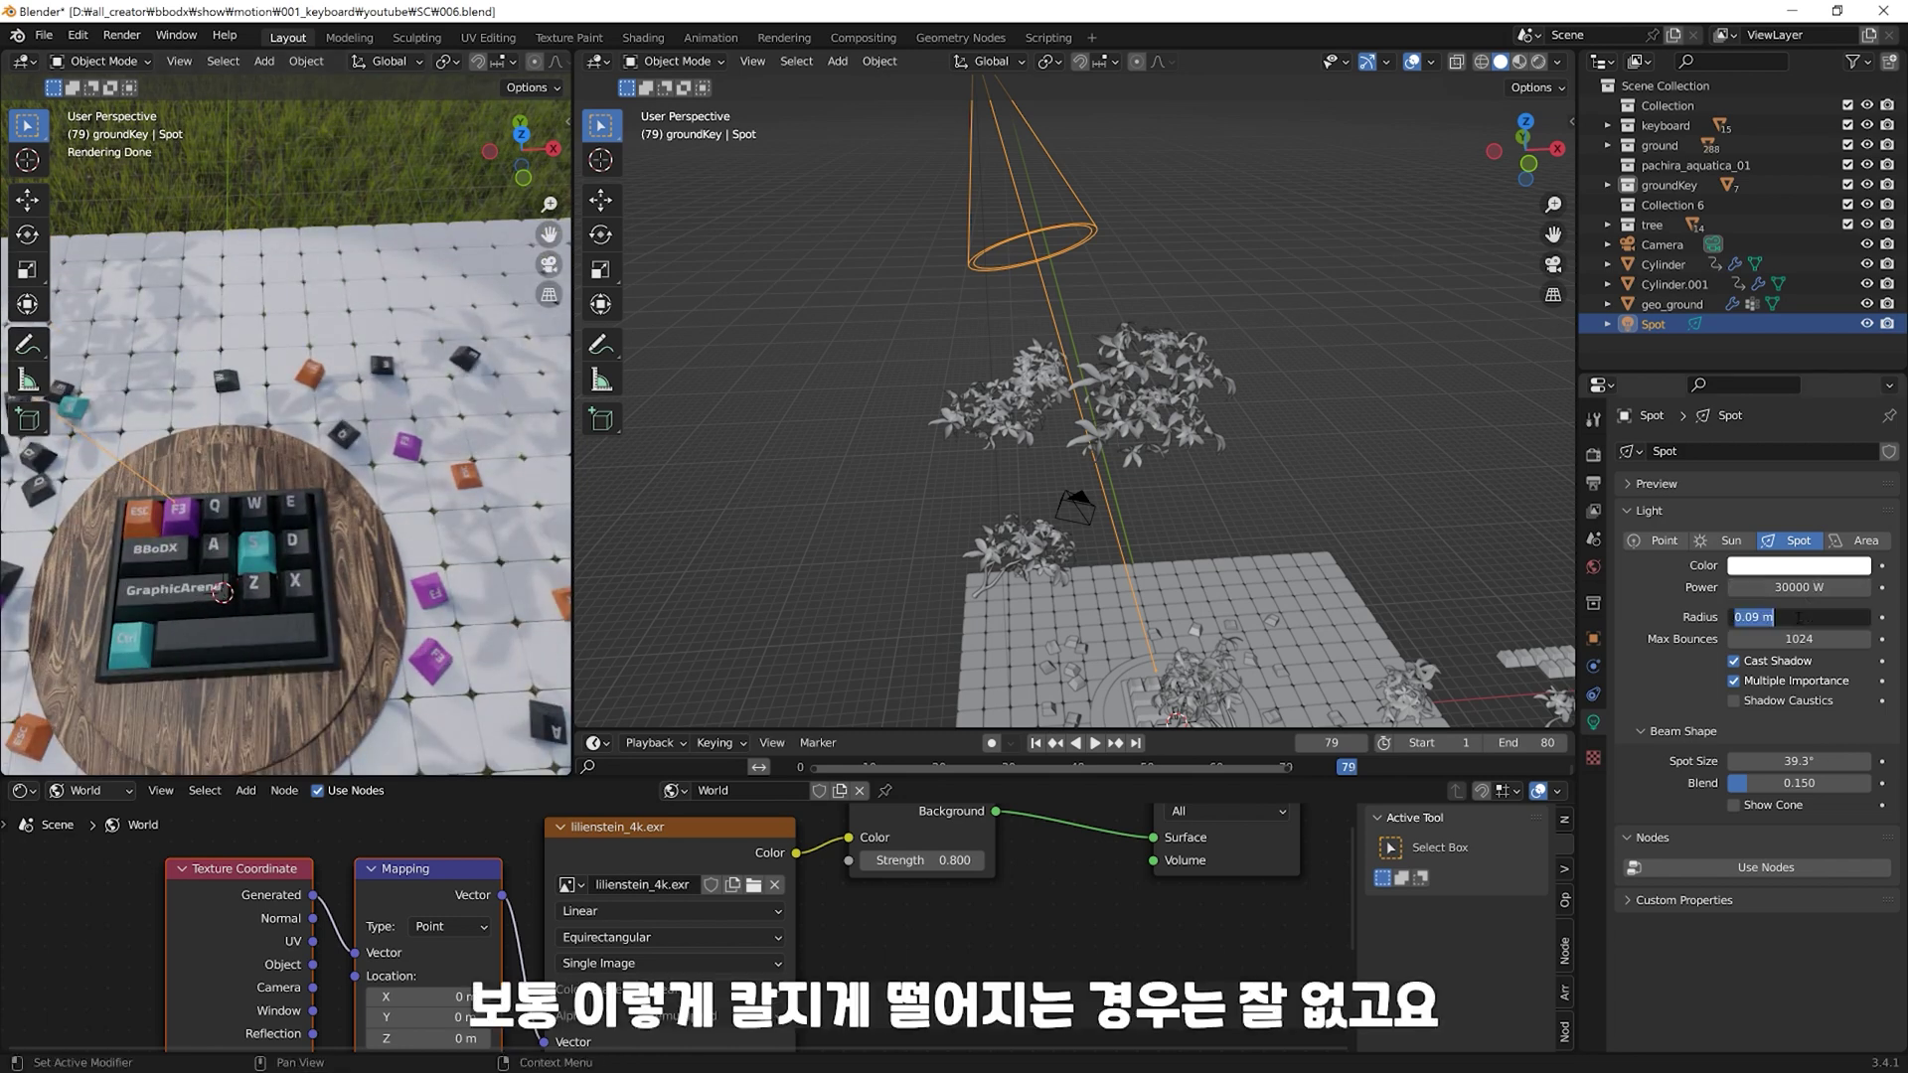
{"action": "type", "text": "0"}
{"action": "key", "text": "Return"}
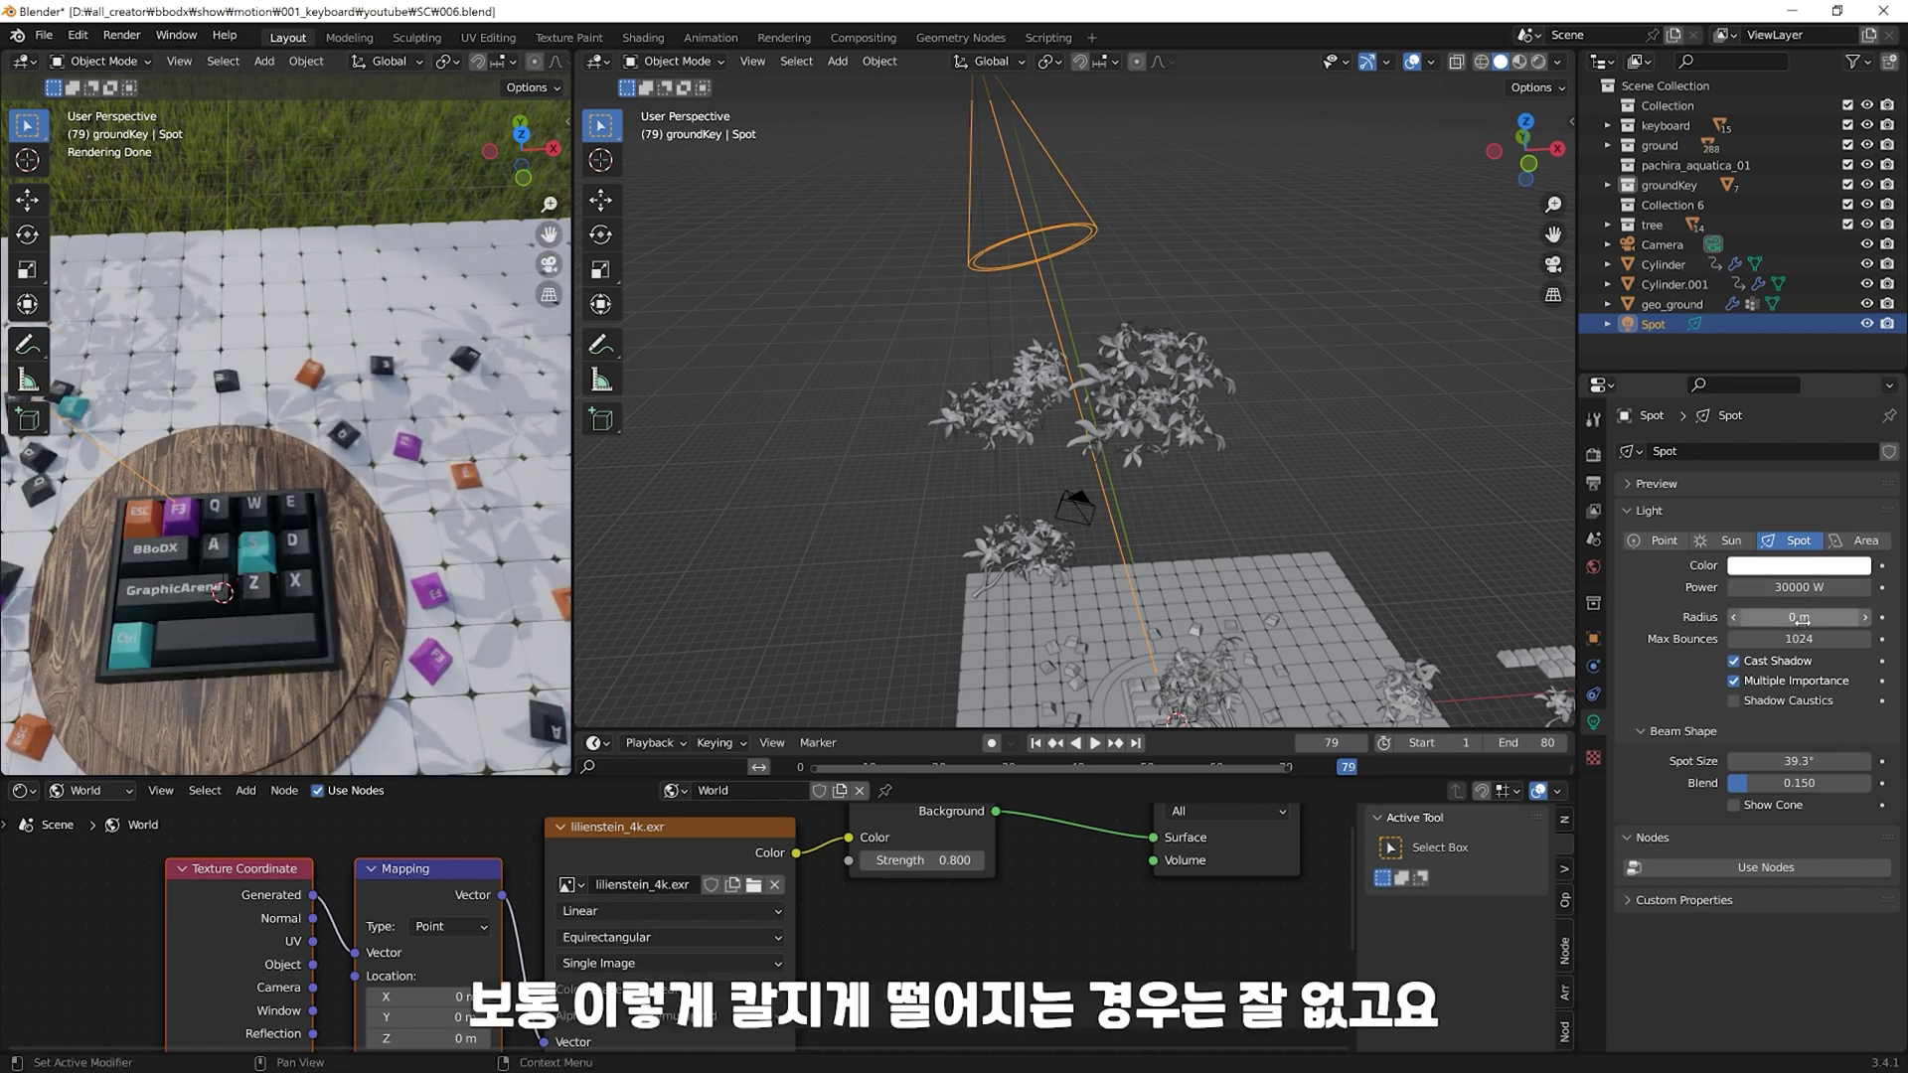
{"action": "left_click", "coordinate": [1825, 616]}
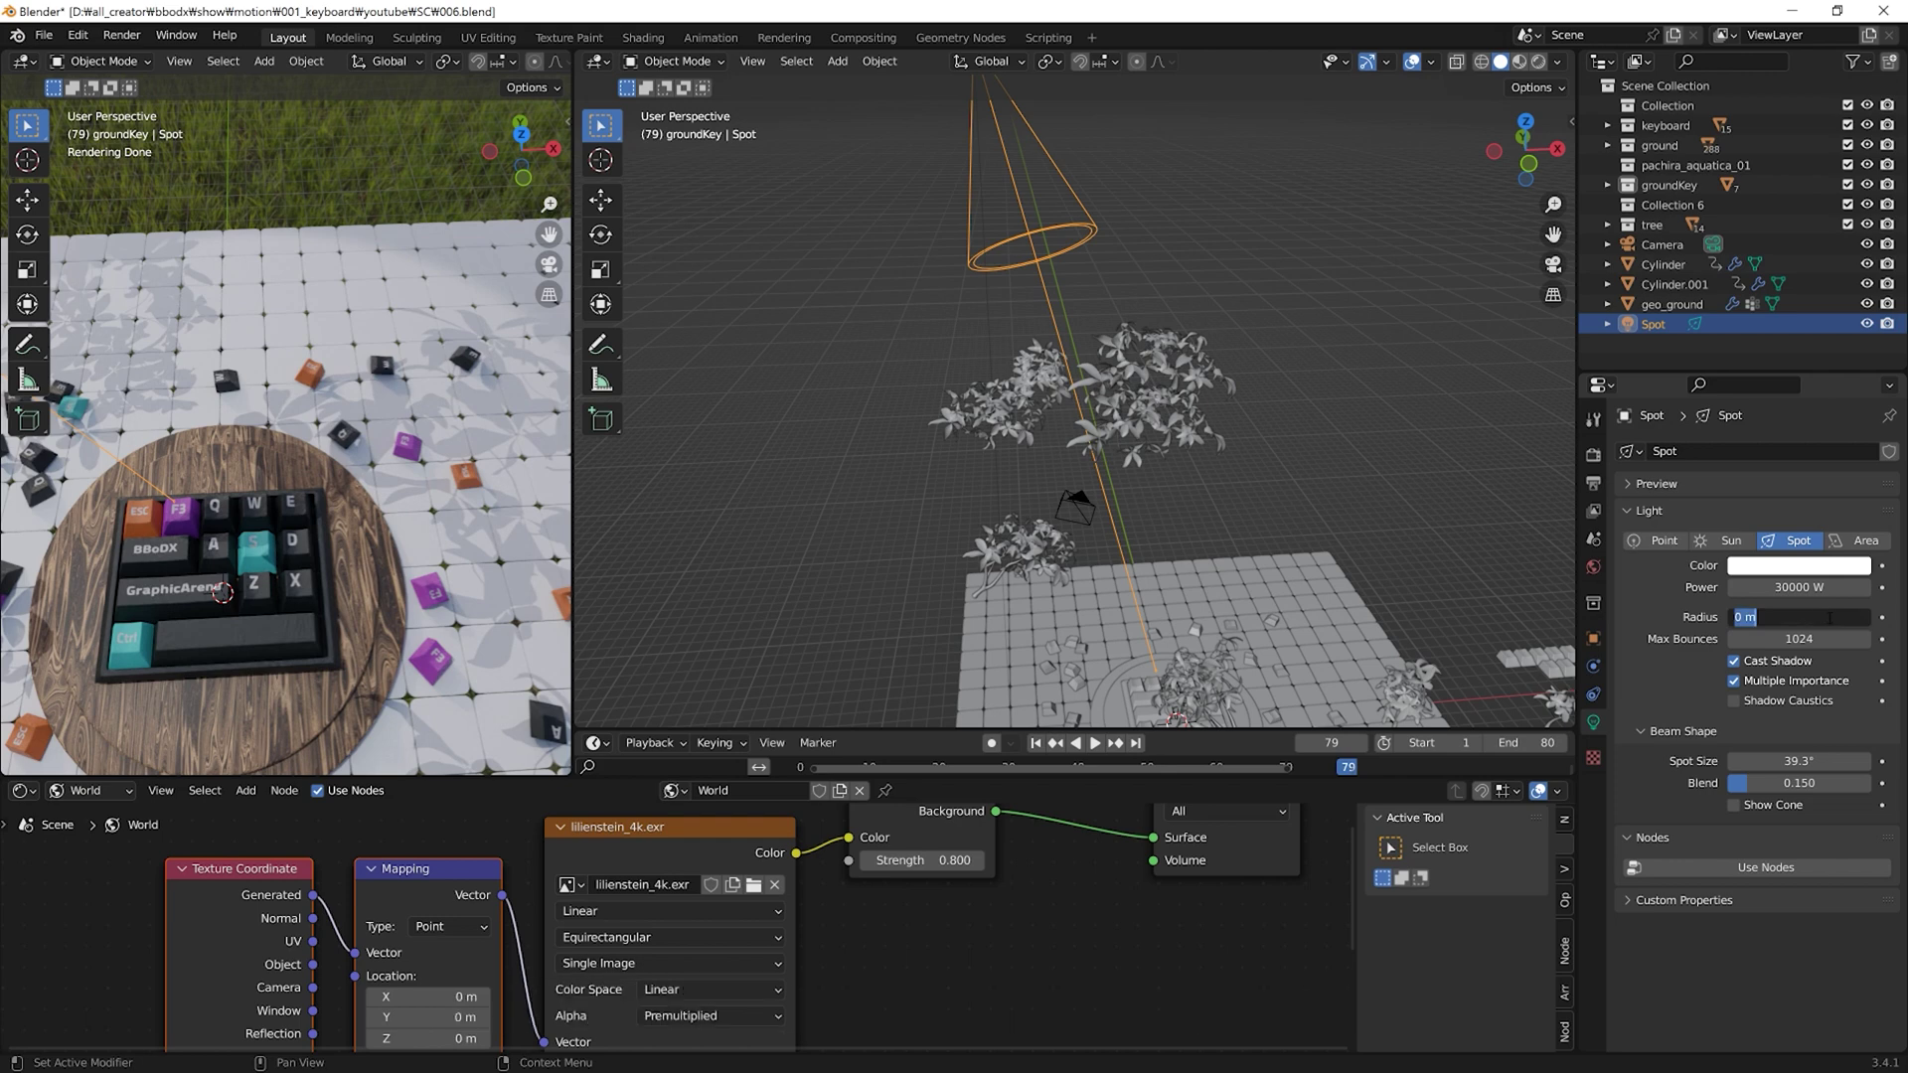
{"action": "left_click", "coordinate": [1741, 618]}
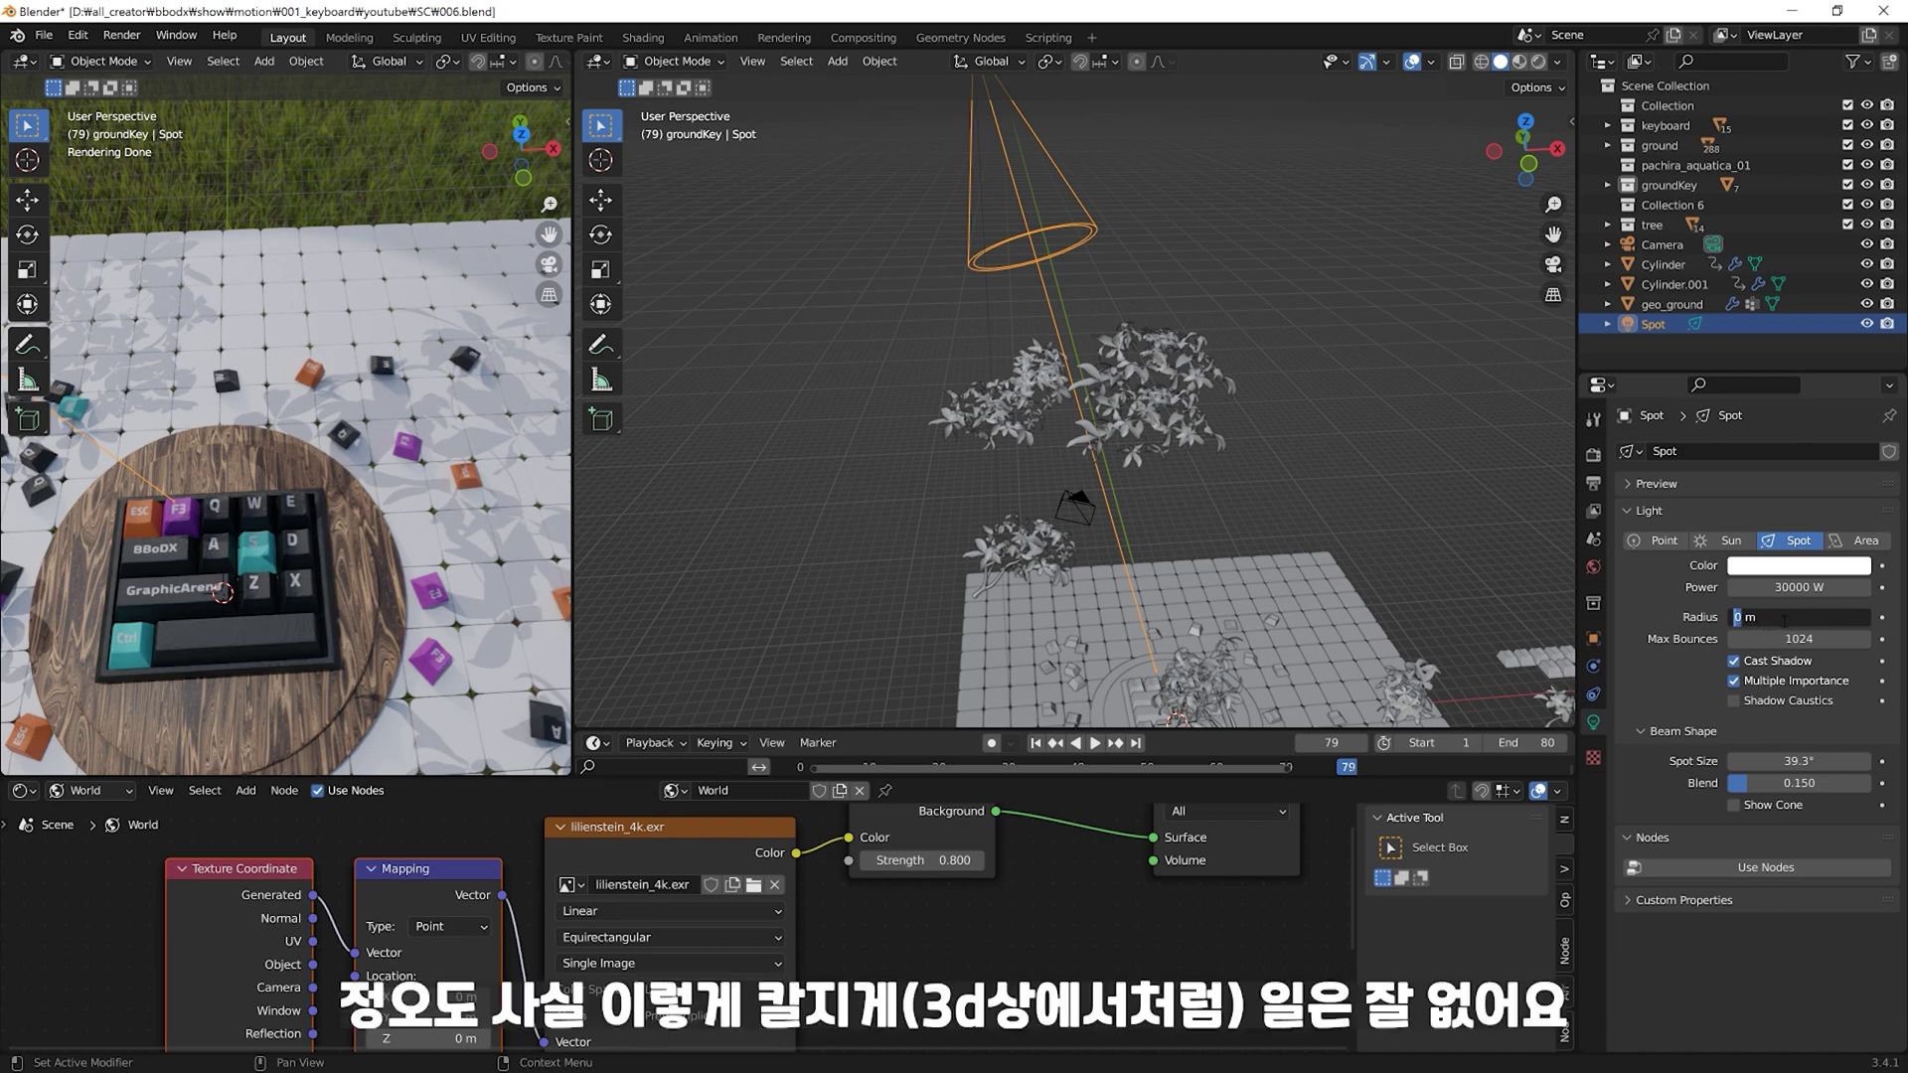
{"action": "key", "text": "End"}
{"action": "key", "text": "BackSpace"}
{"action": "key", "text": "BackSpace"}
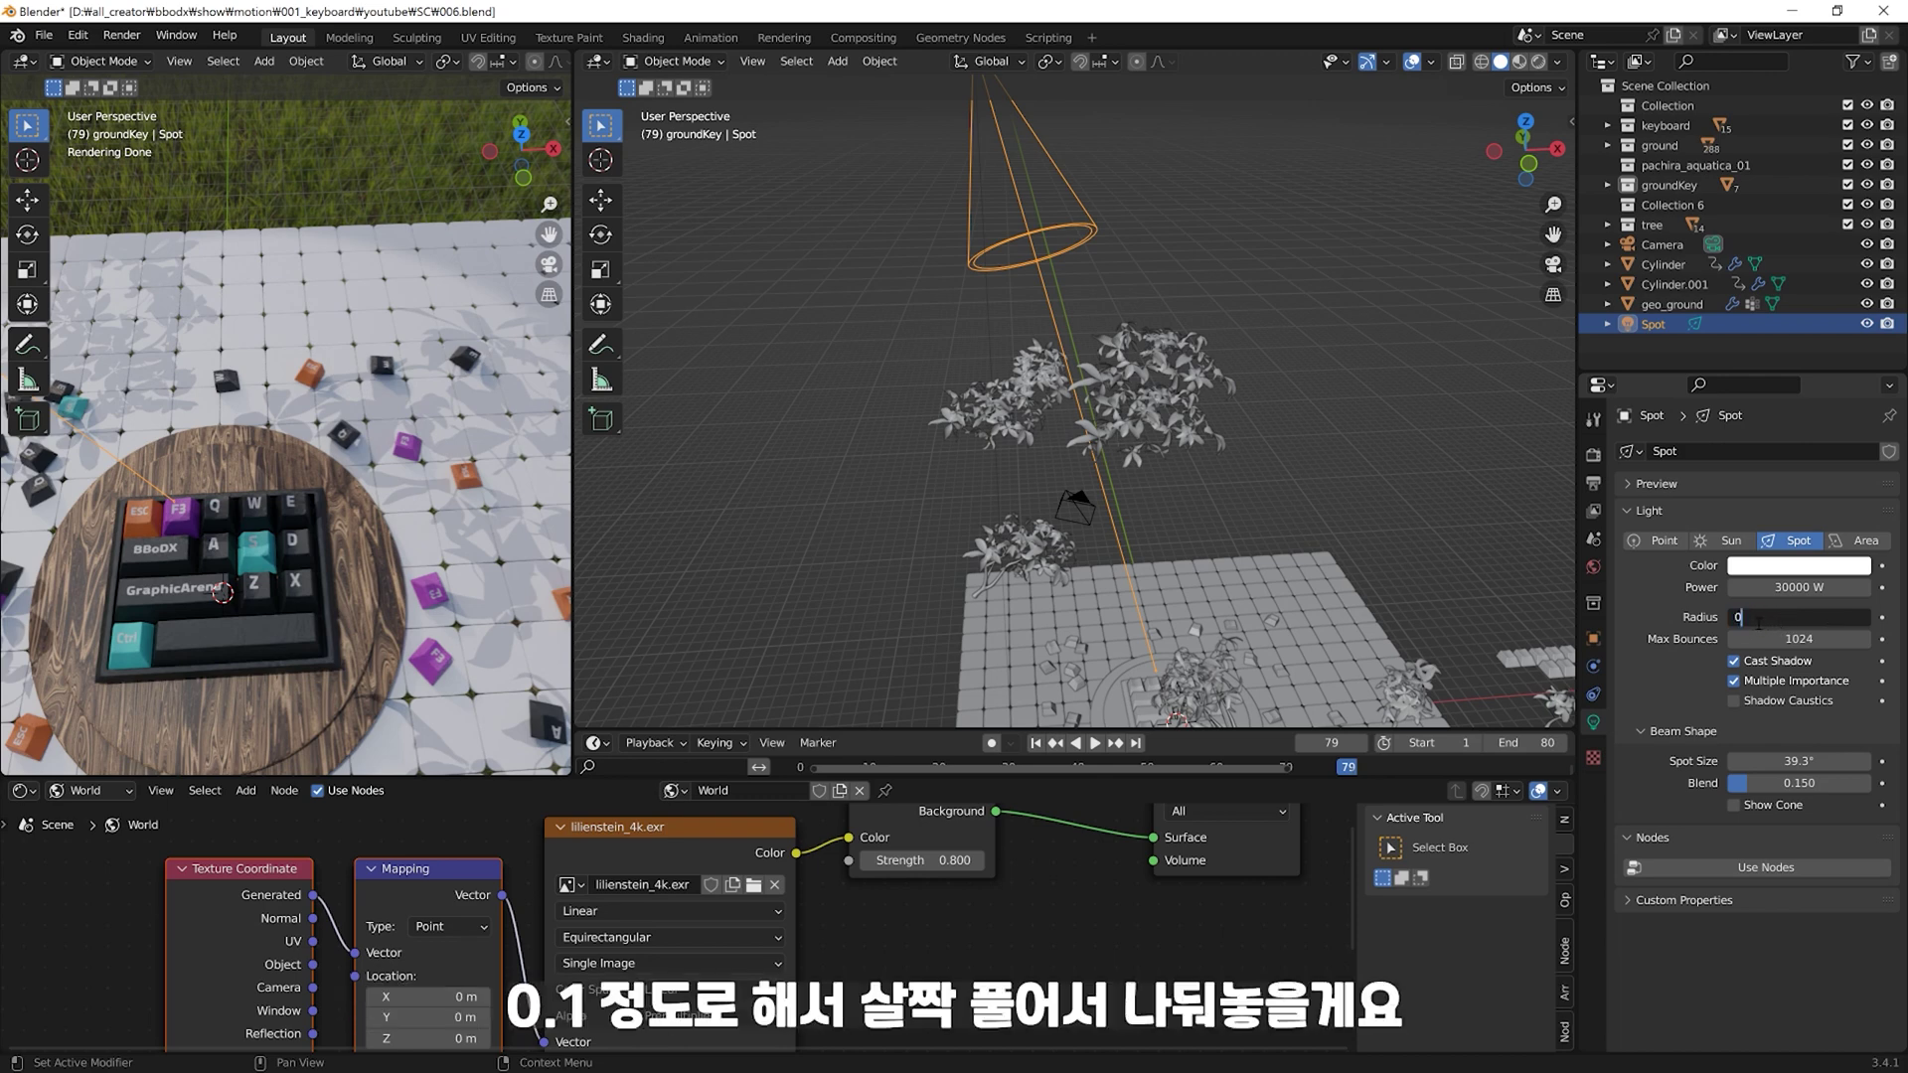
{"action": "type", "text": ".05"}
{"action": "key", "text": "Return"}
{"action": "double_click", "coordinate": [1785, 618]}
{"action": "type", "text": "0.1"}
{"action": "key", "text": "Return"}
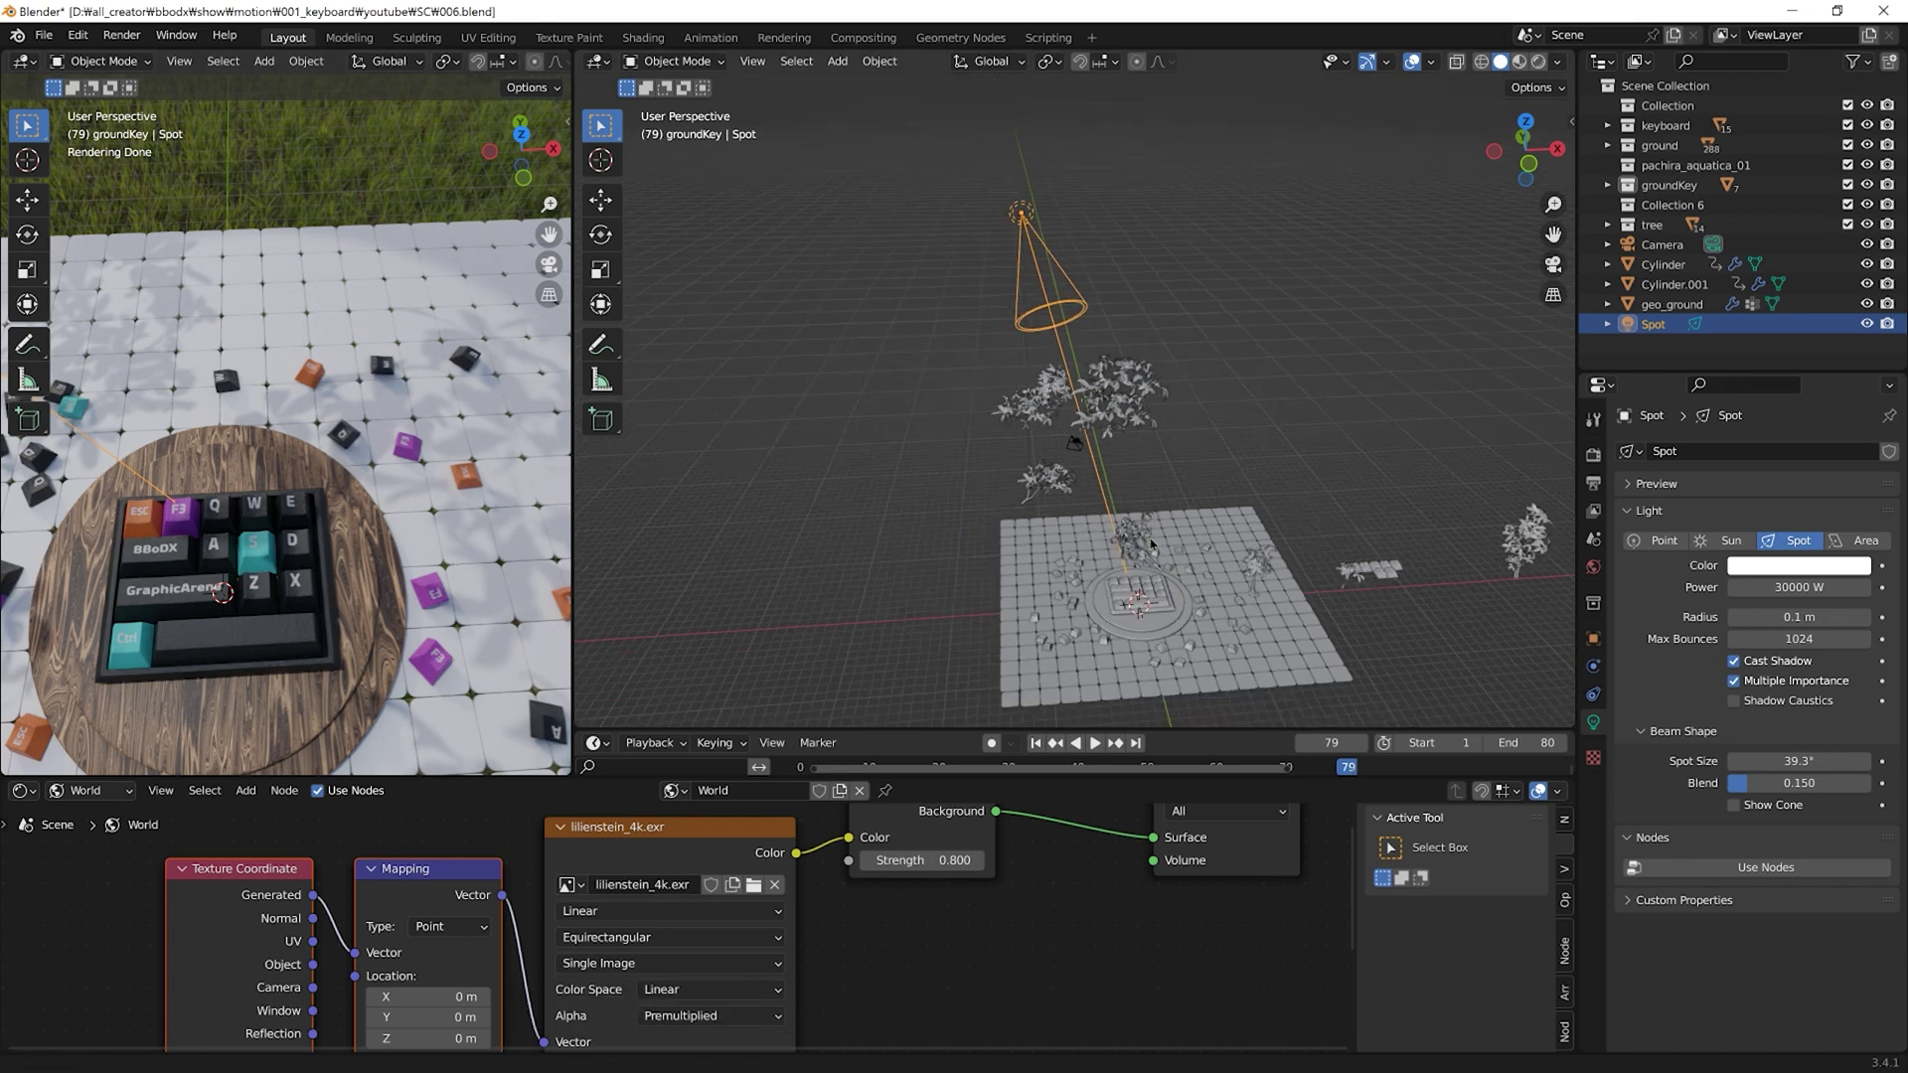
Step: Orbit the viewports, then return the left view to the camera's framing and adjust it
{"action": "middle_click_drag", "start_coordinate": [1111, 445], "coordinate": [1111, 460]}
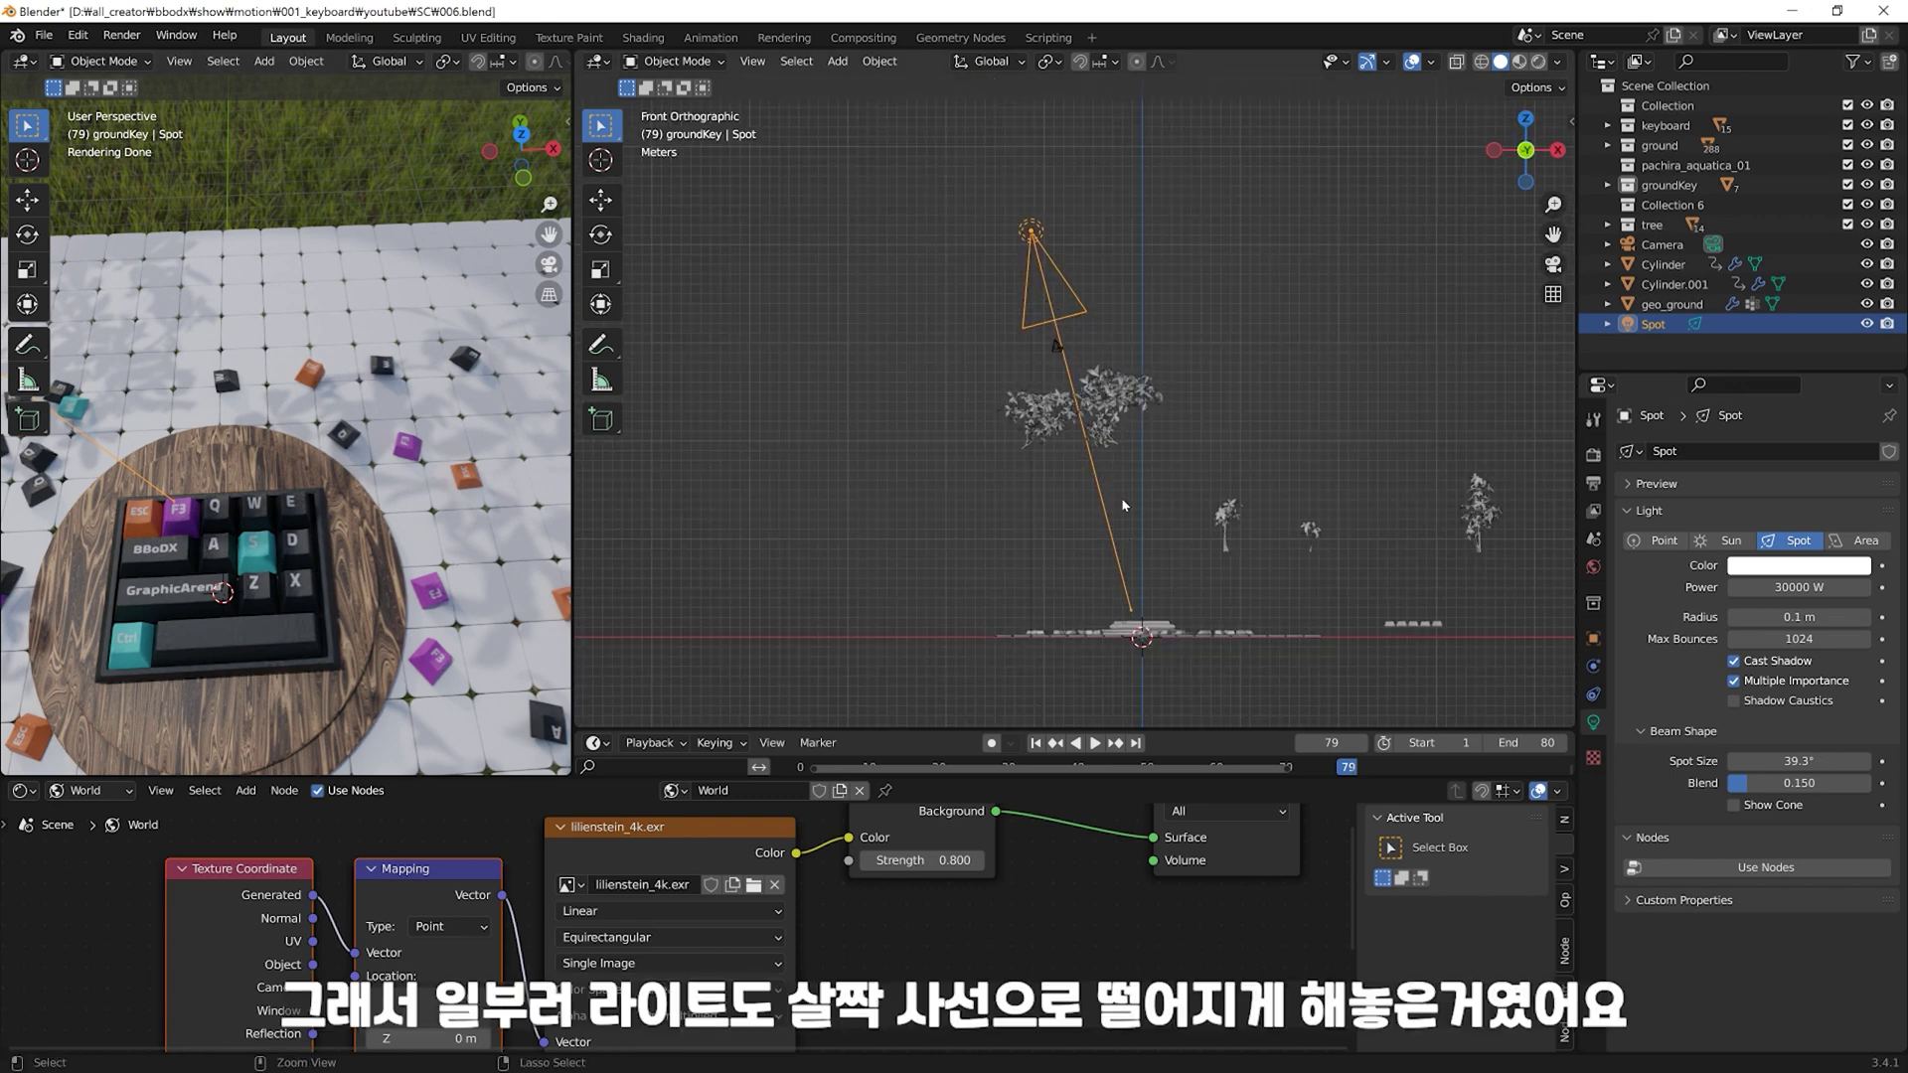
{"action": "middle_click_drag", "start_coordinate": [1123, 505], "coordinate": [1103, 536]}
{"action": "mouse_move", "coordinate": [417, 656]}
{"action": "middle_mouse_down"}
{"action": "mouse_move", "coordinate": [439, 673]}
{"action": "mouse_move", "coordinate": [441, 614]}
{"action": "middle_mouse_up"}
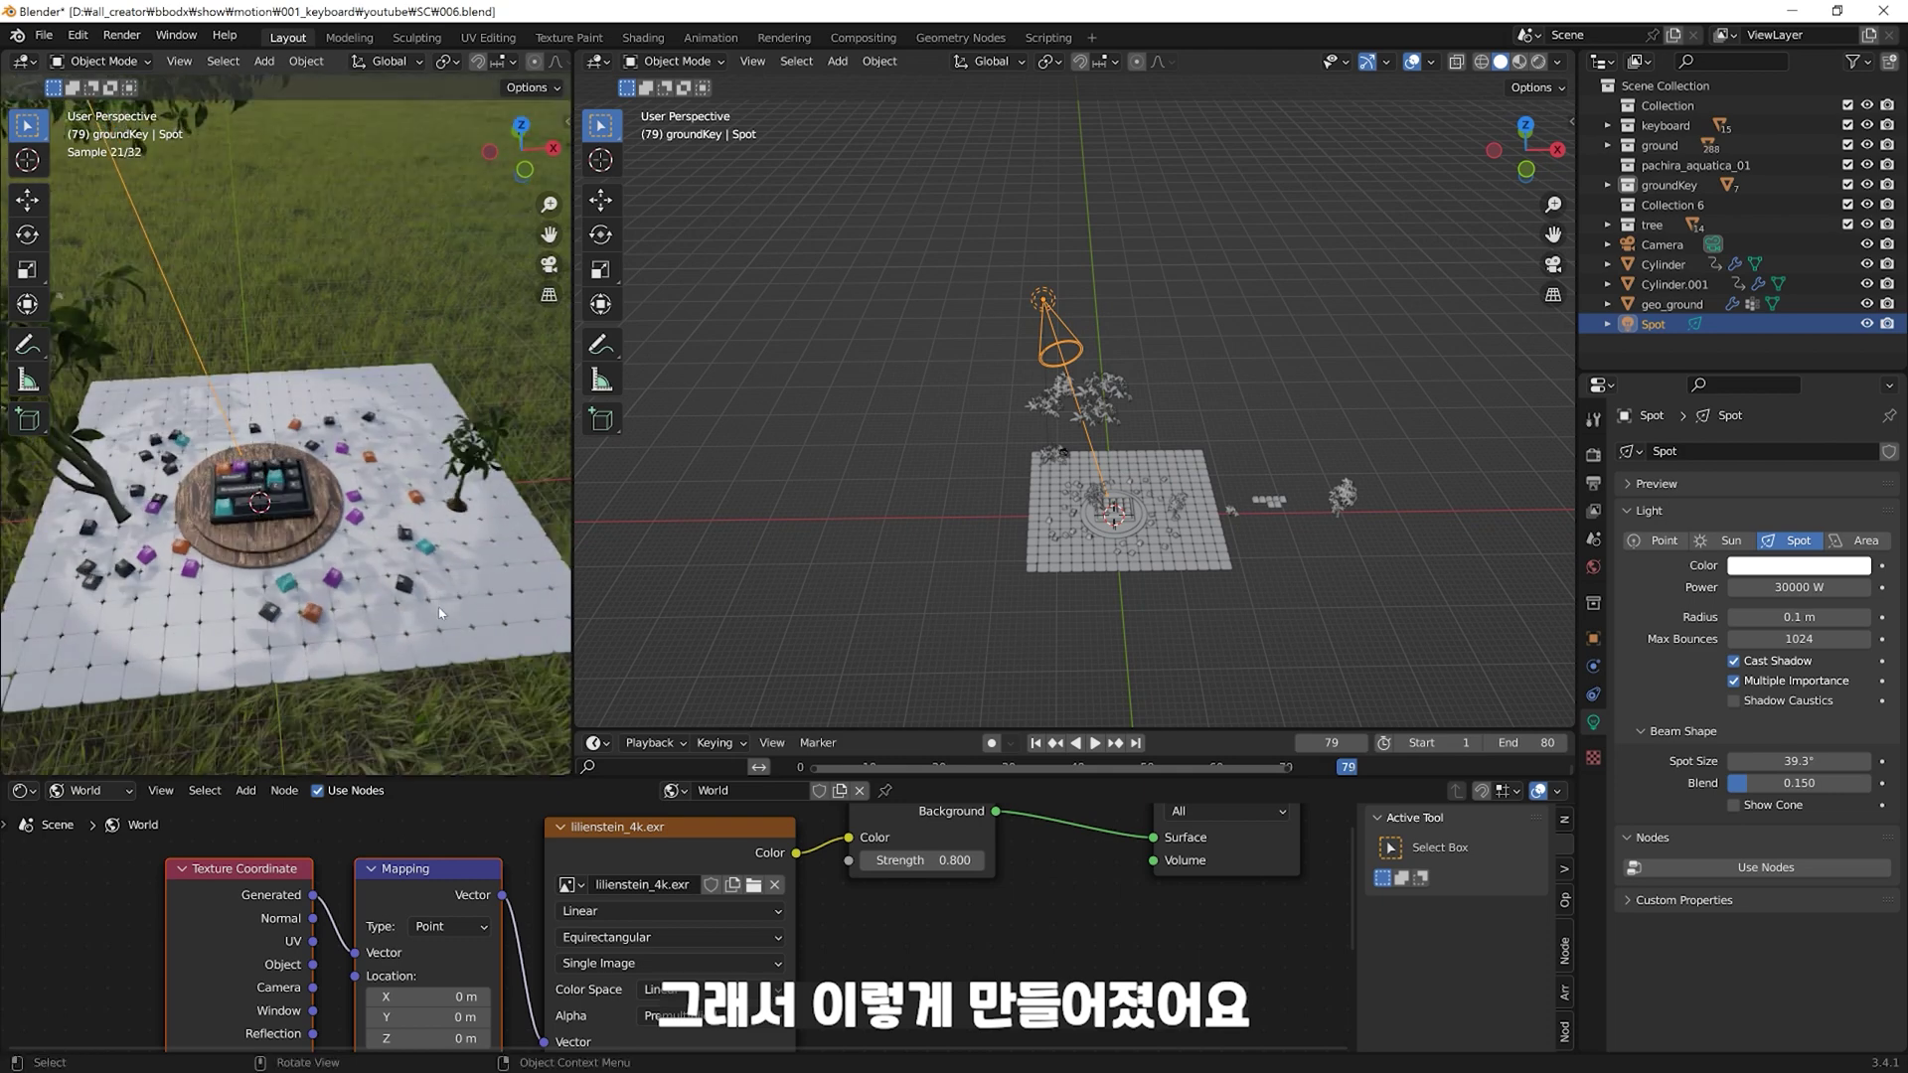
{"action": "key", "text": "KP_0"}
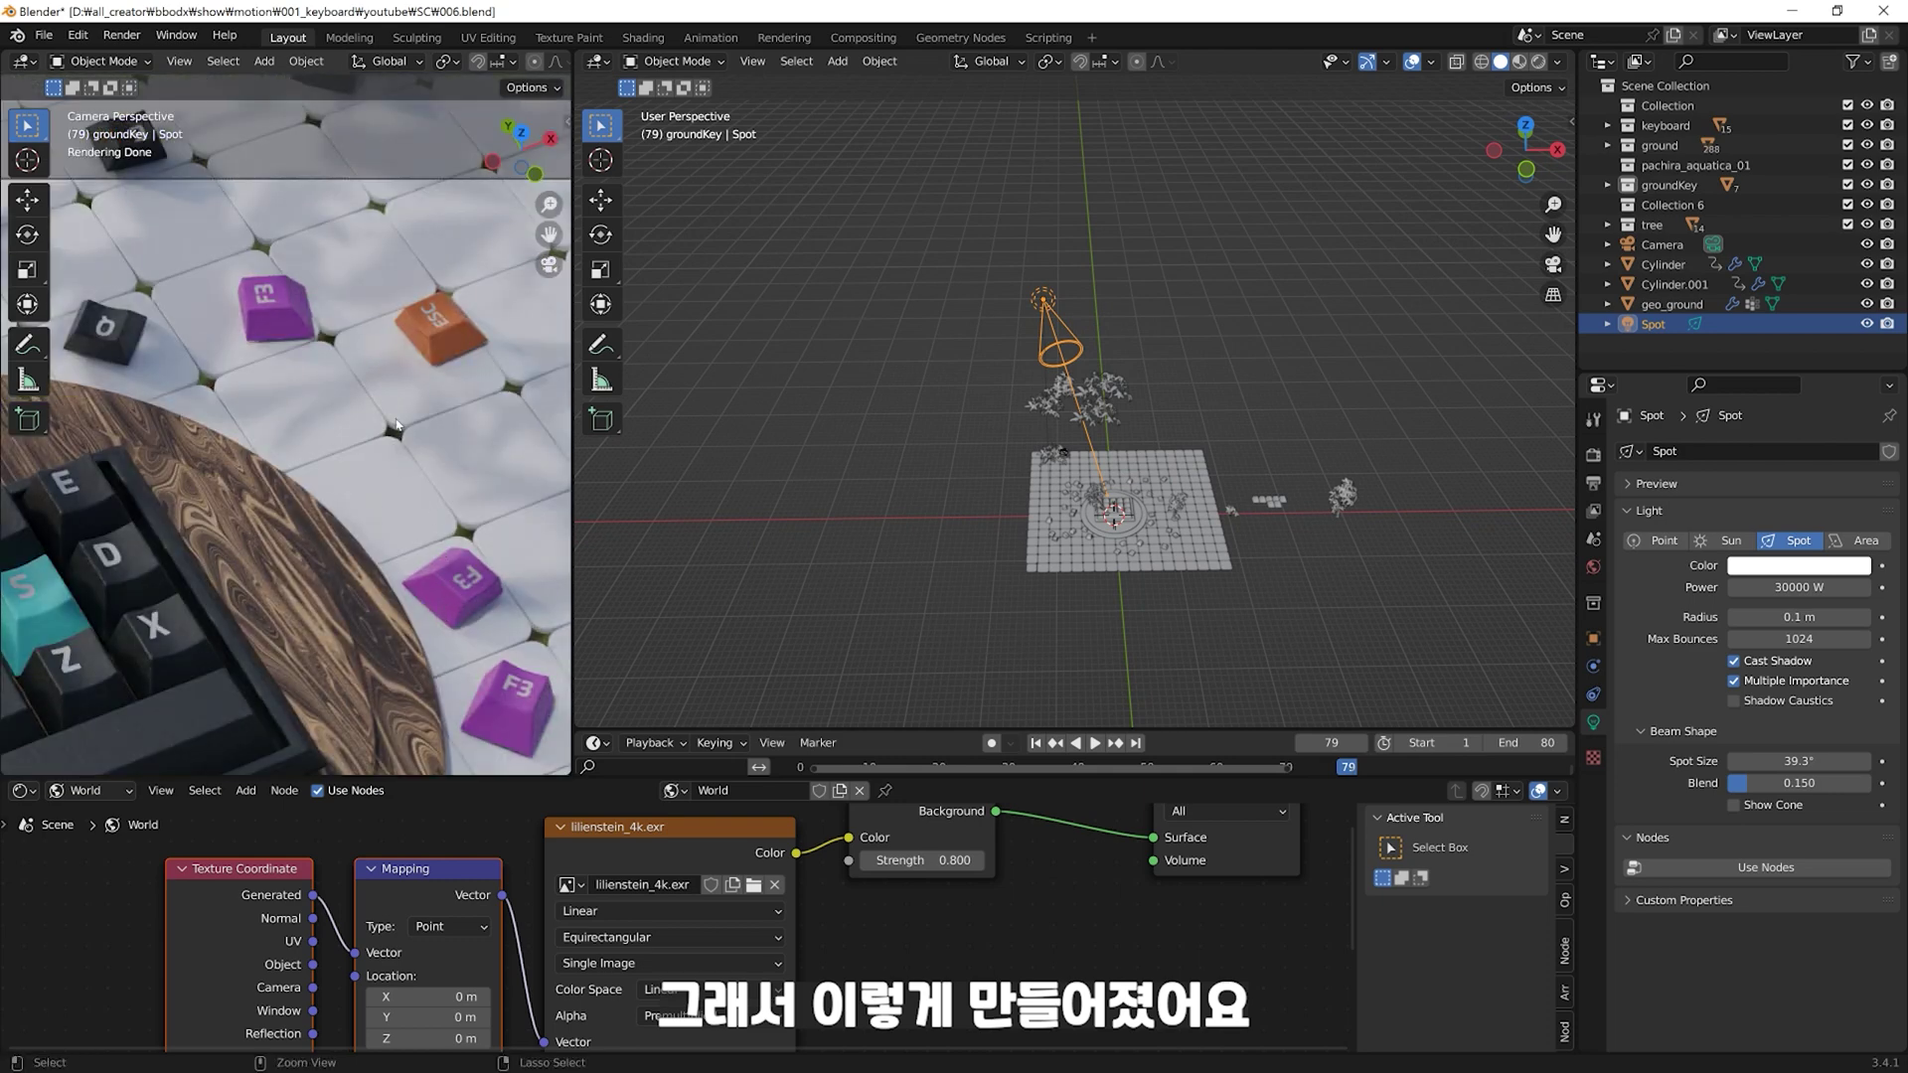
{"action": "scroll", "coordinate": [374, 623], "scroll_direction": "down", "scroll_amount": 5}
{"action": "middle_click_drag", "start_coordinate": [374, 623], "coordinate": [427, 556]}
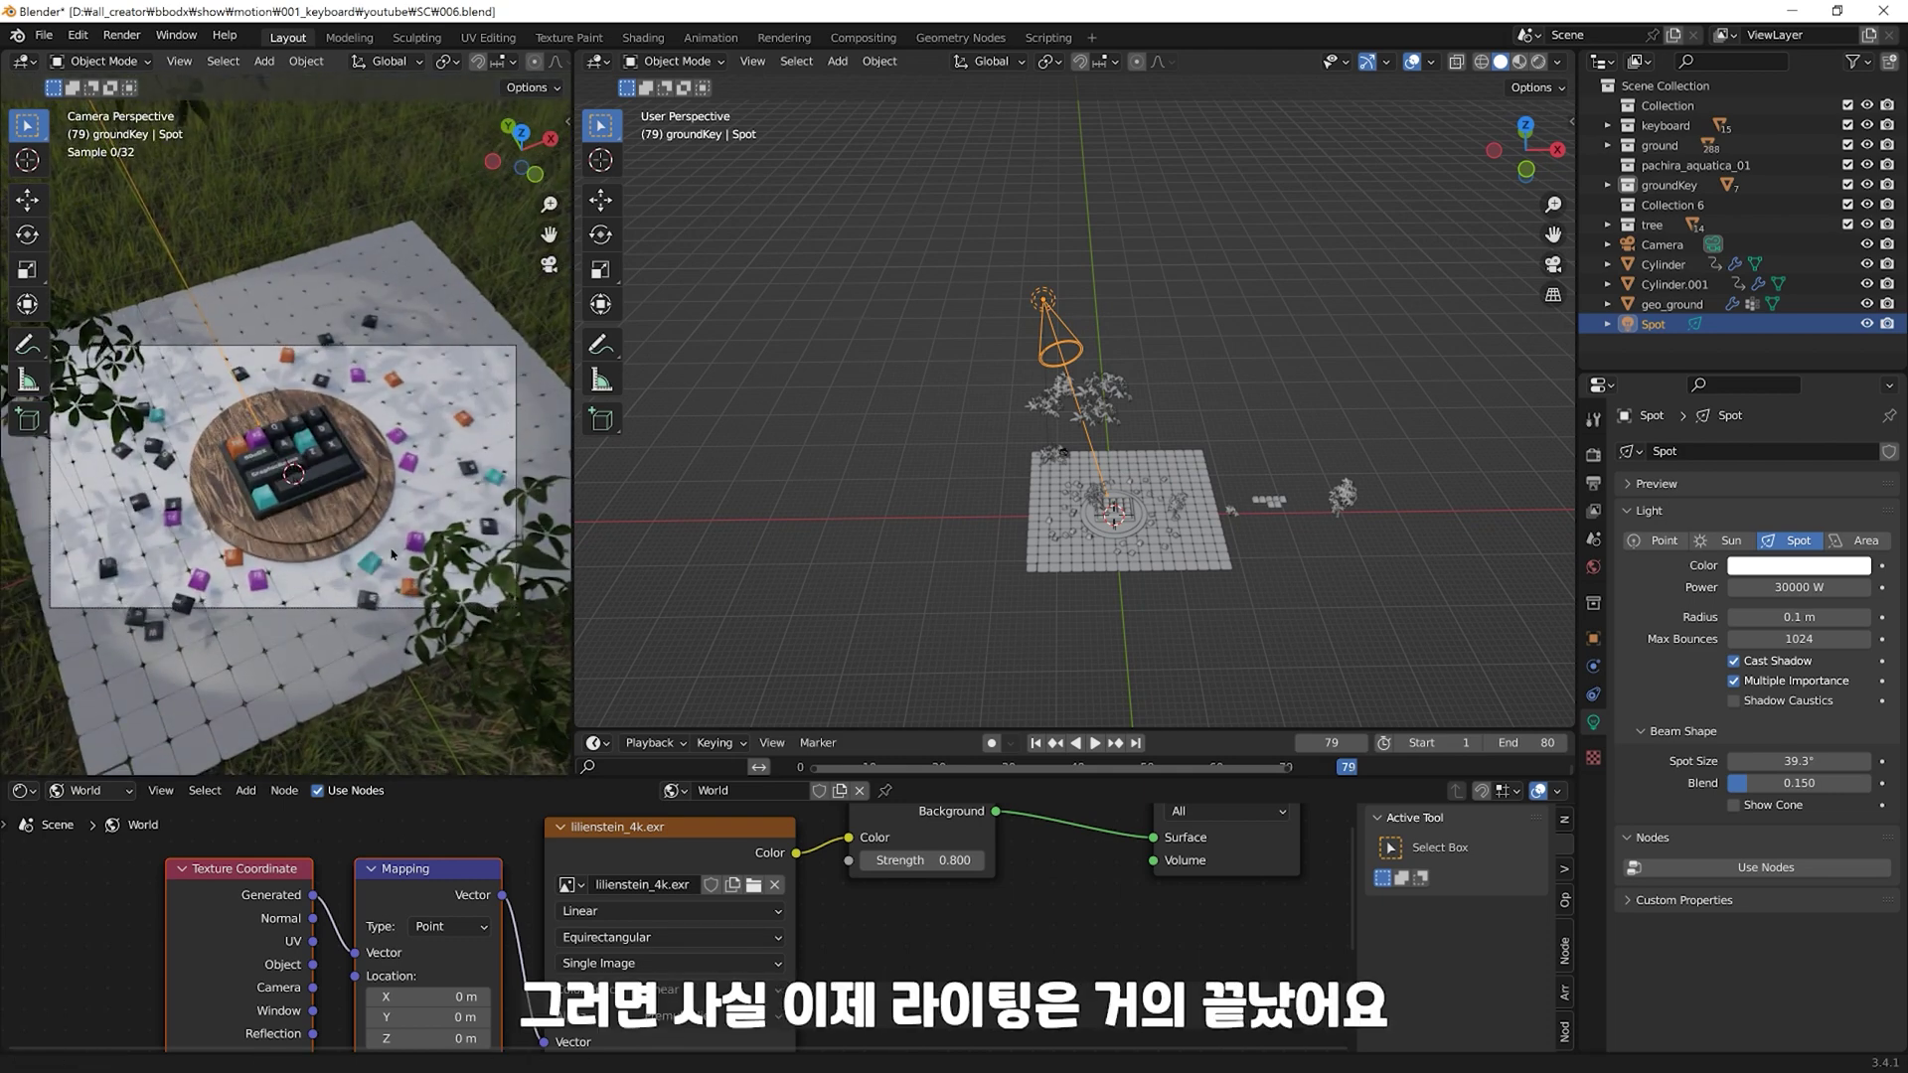
Step: Enlarge the rendered camera view area and hide the N sidebar and T tool shelf
{"action": "left_click_drag", "start_coordinate": [574, 433], "coordinate": [738, 433]}
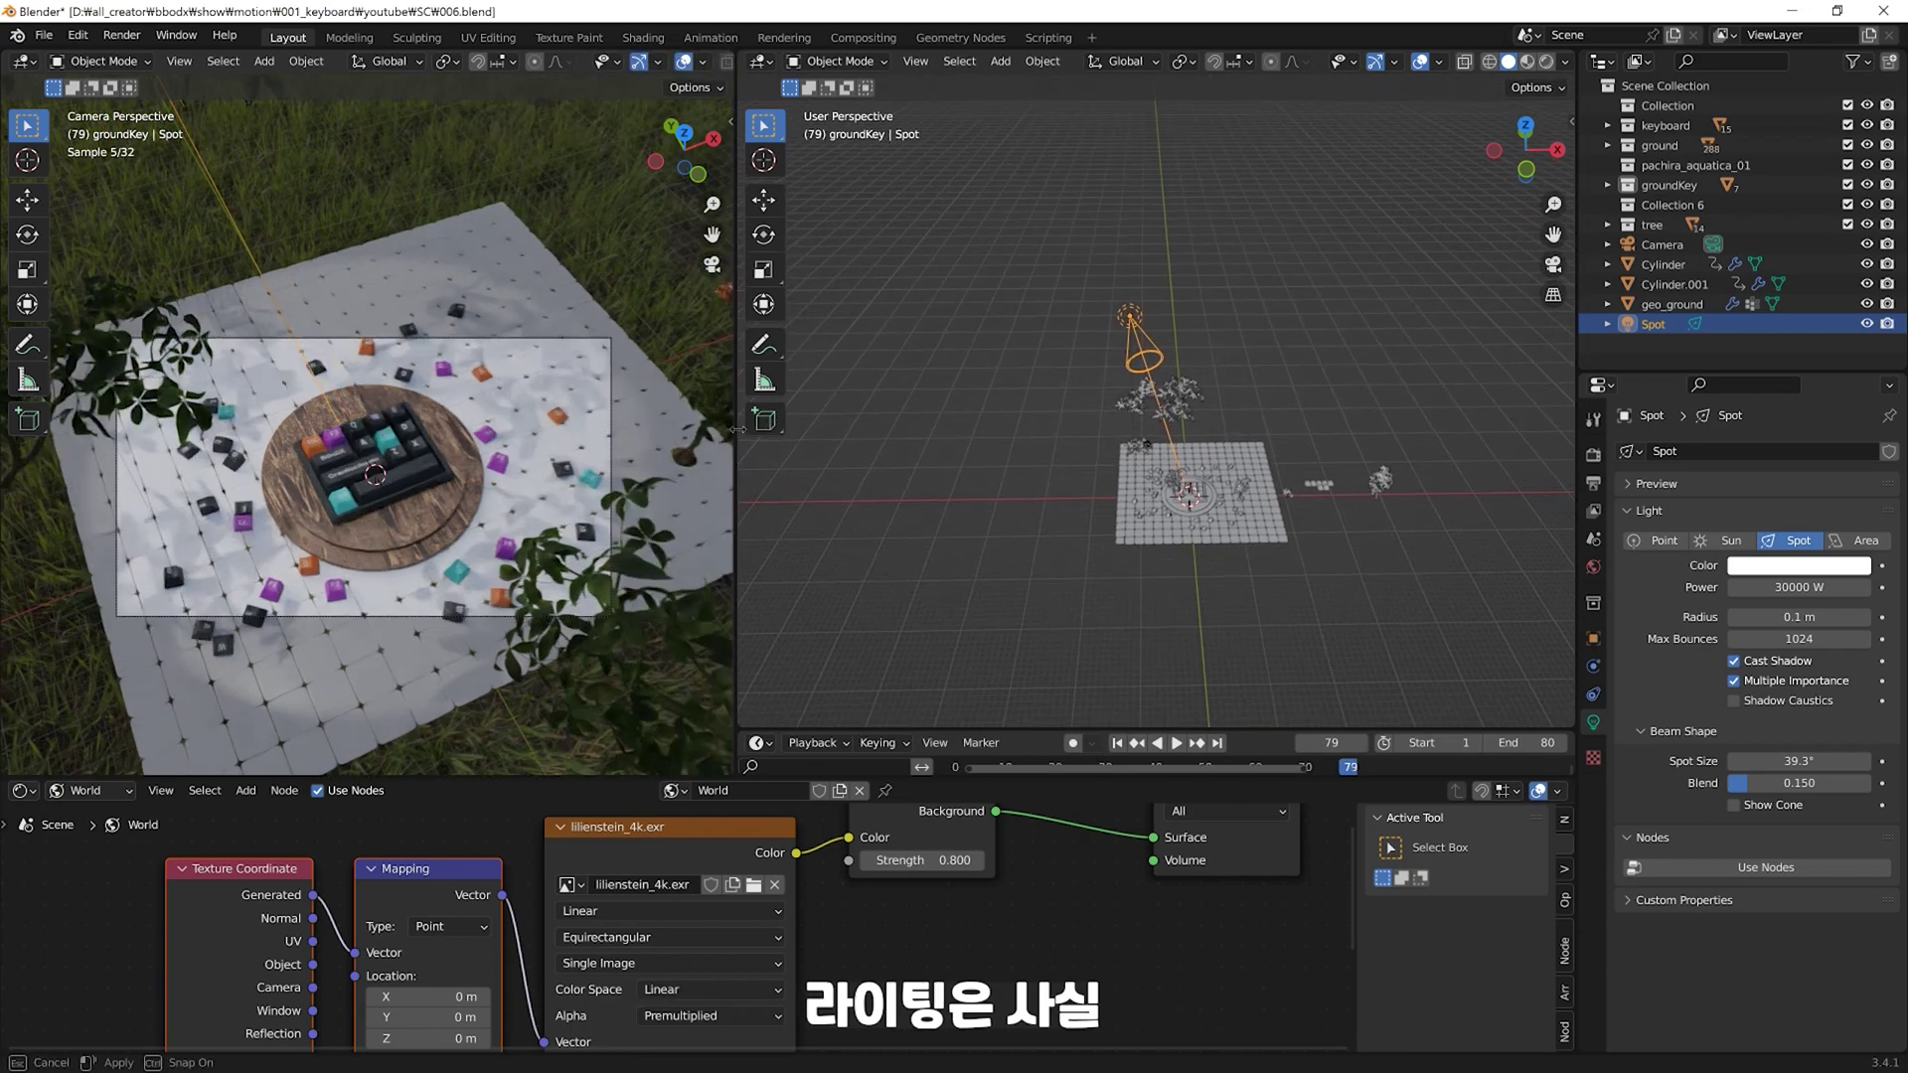
{"action": "scroll", "coordinate": [572, 520], "scroll_direction": "up", "scroll_amount": 2}
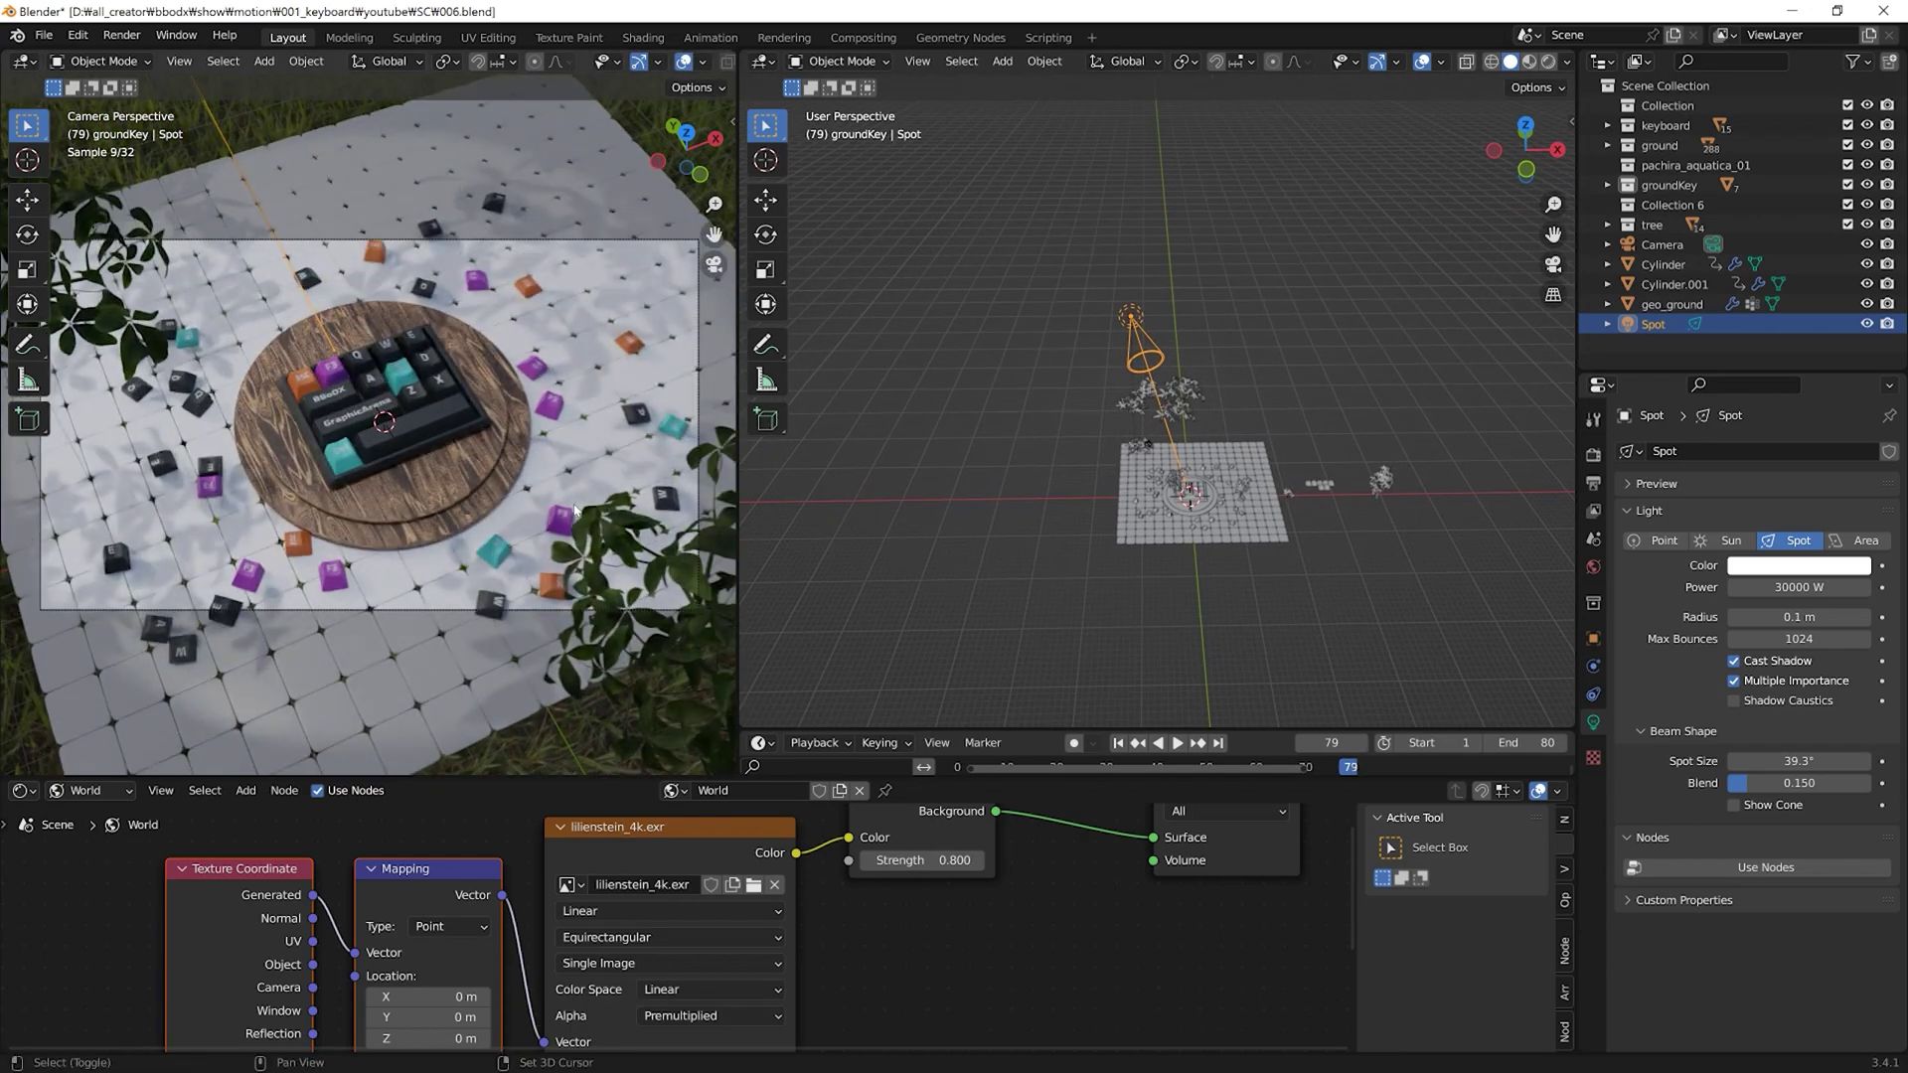
{"action": "scroll", "coordinate": [573, 542], "scroll_direction": "down", "scroll_amount": 2, "text": "shift"}
{"action": "scroll", "coordinate": [573, 542], "scroll_direction": "down", "scroll_amount": 2, "text": "shift"}
{"action": "scroll", "coordinate": [567, 527], "scroll_direction": "up", "scroll_amount": 1}
{"action": "key", "text": "n"}
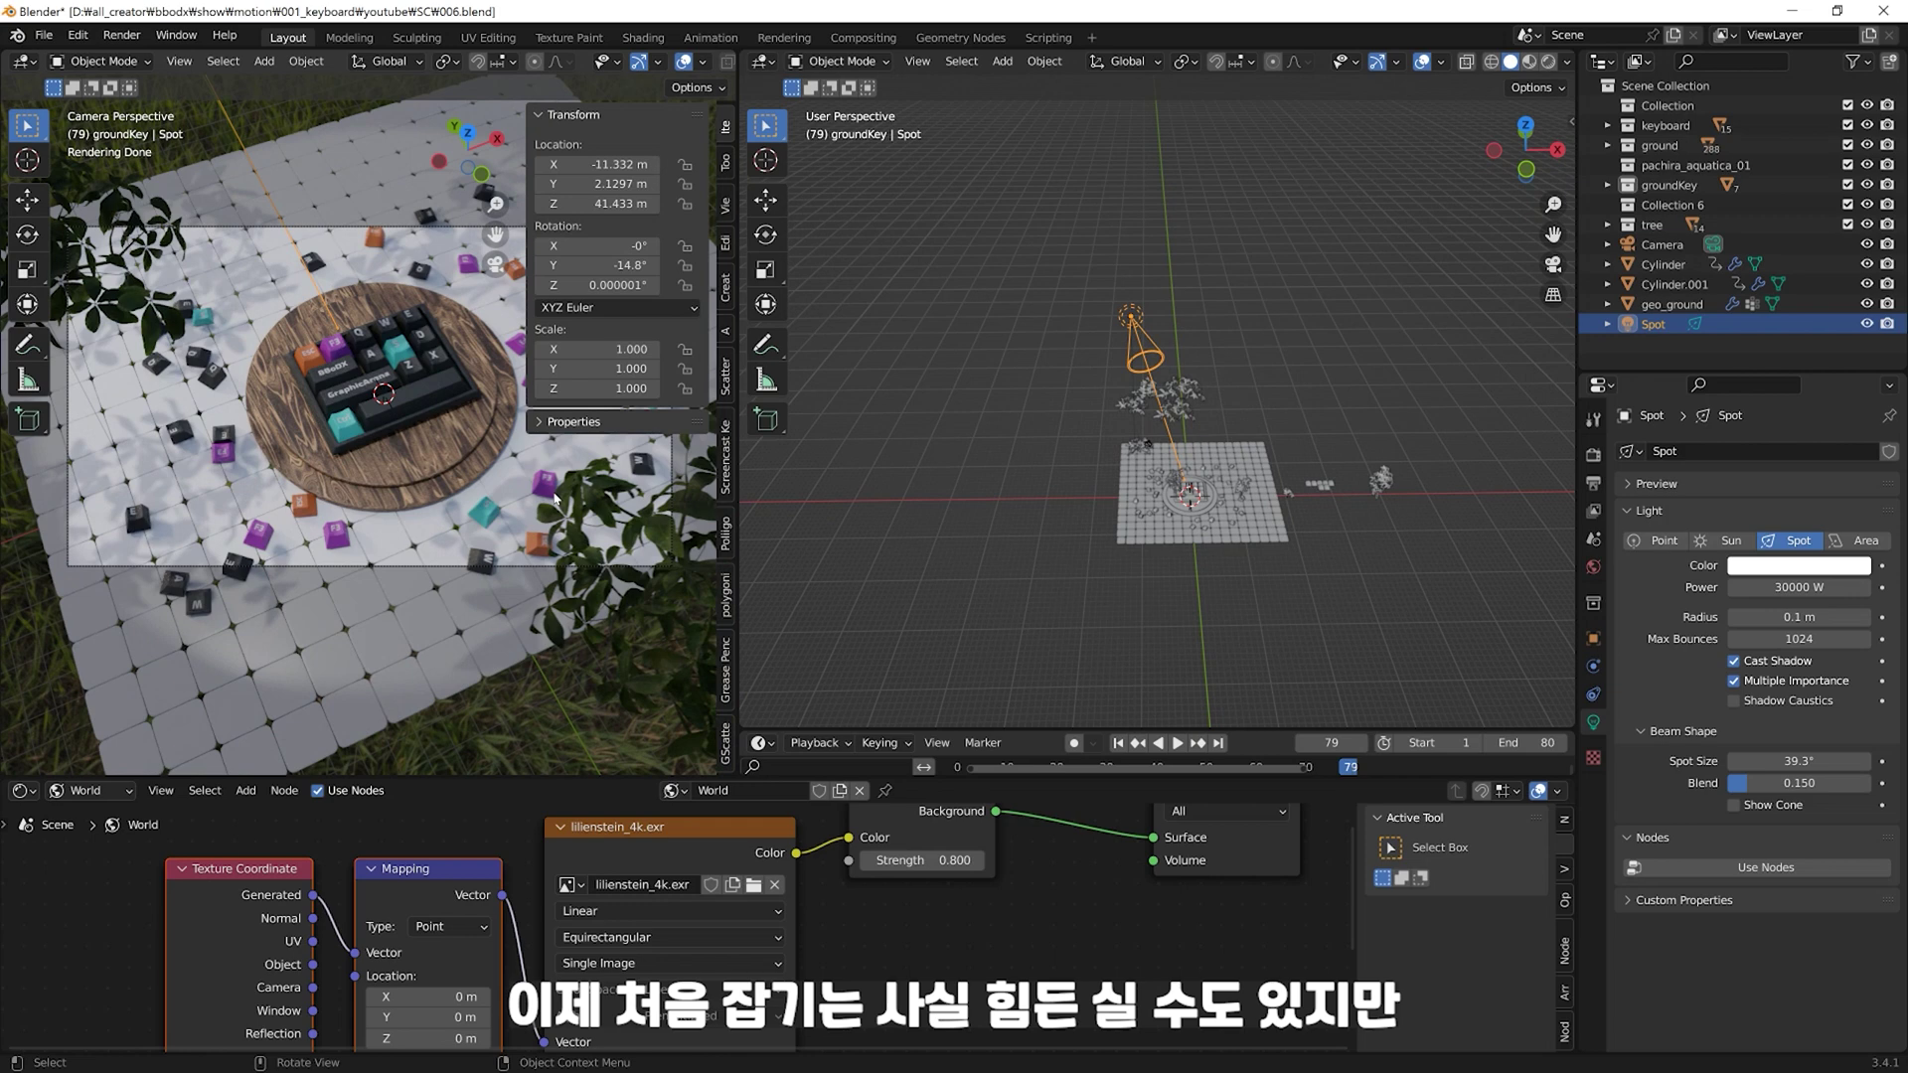
{"action": "key", "text": "n"}
{"action": "key", "text": "t"}
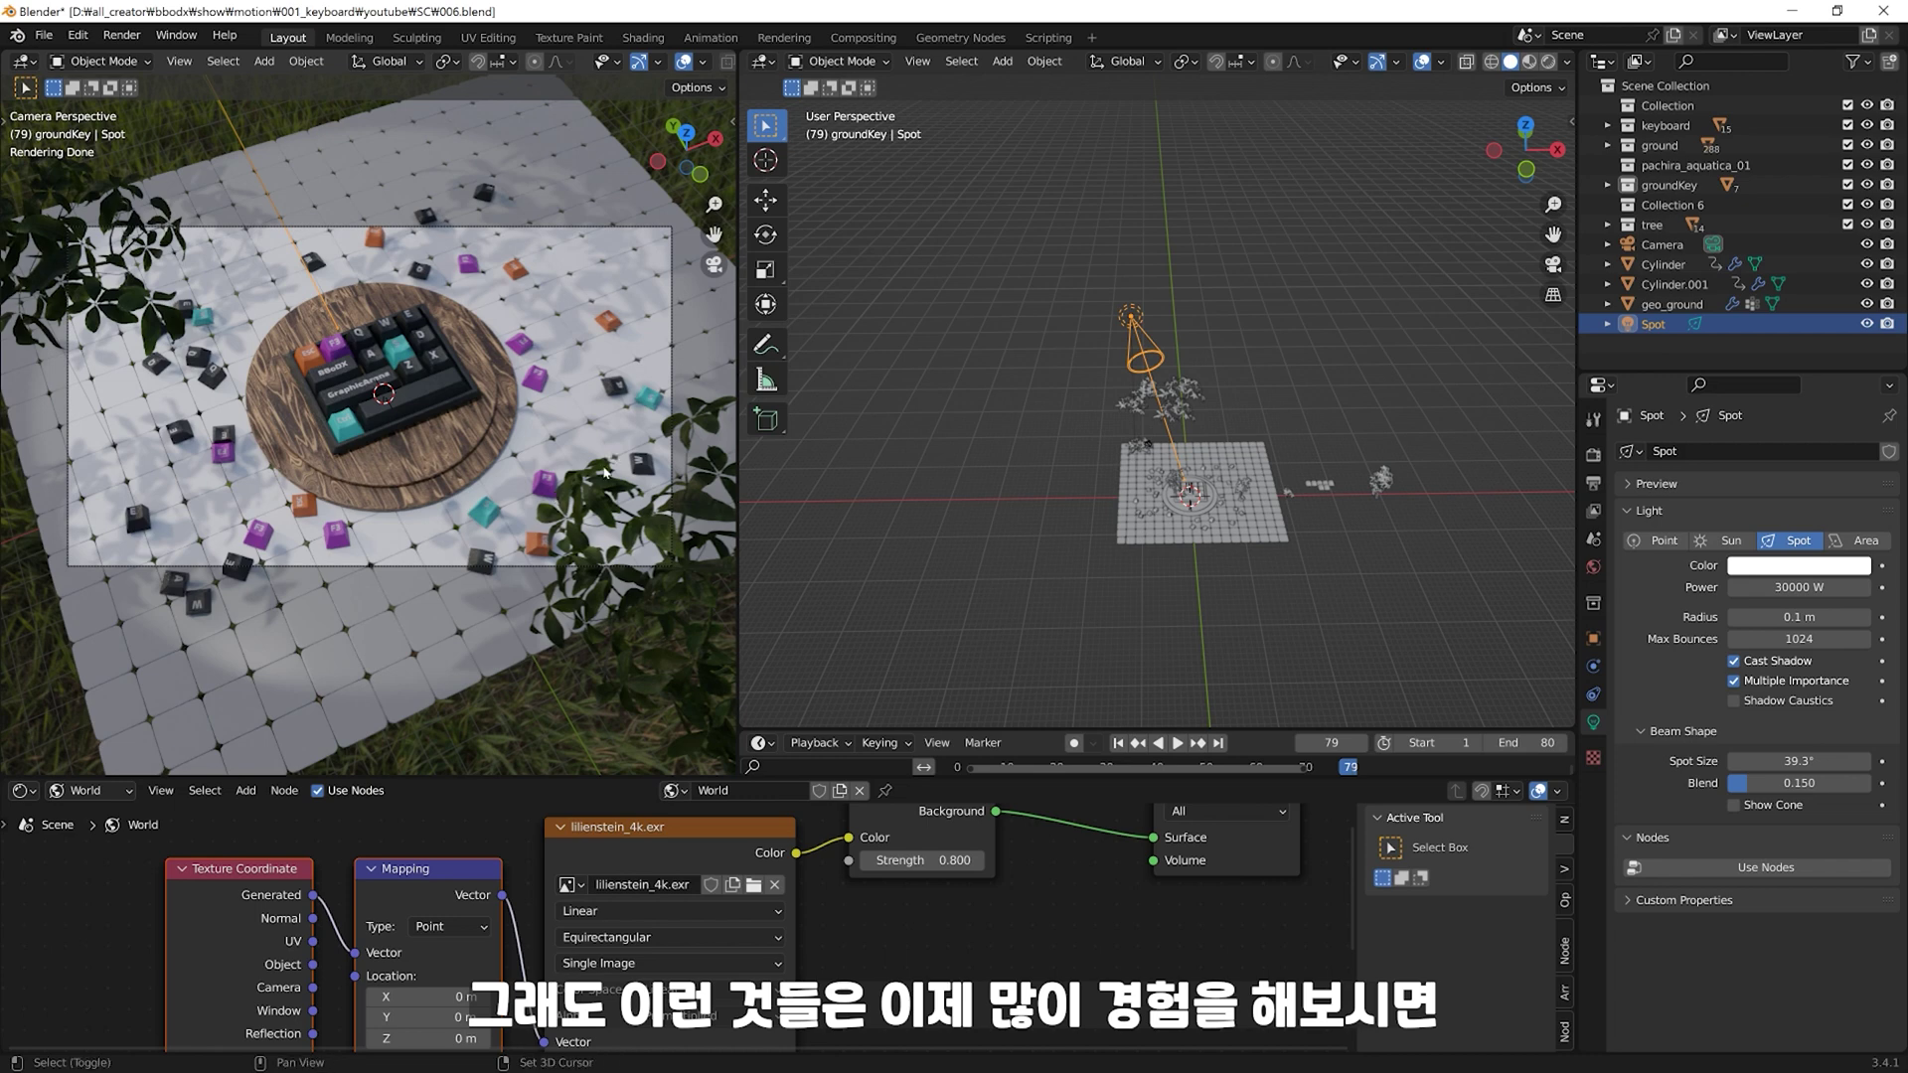
Step: Zoom the camera view and select a keycap lying on the floor
{"action": "scroll", "coordinate": [611, 505], "scroll_direction": "up", "scroll_amount": 2, "text": "shift"}
{"action": "scroll", "coordinate": [610, 506], "scroll_direction": "up", "scroll_amount": 1}
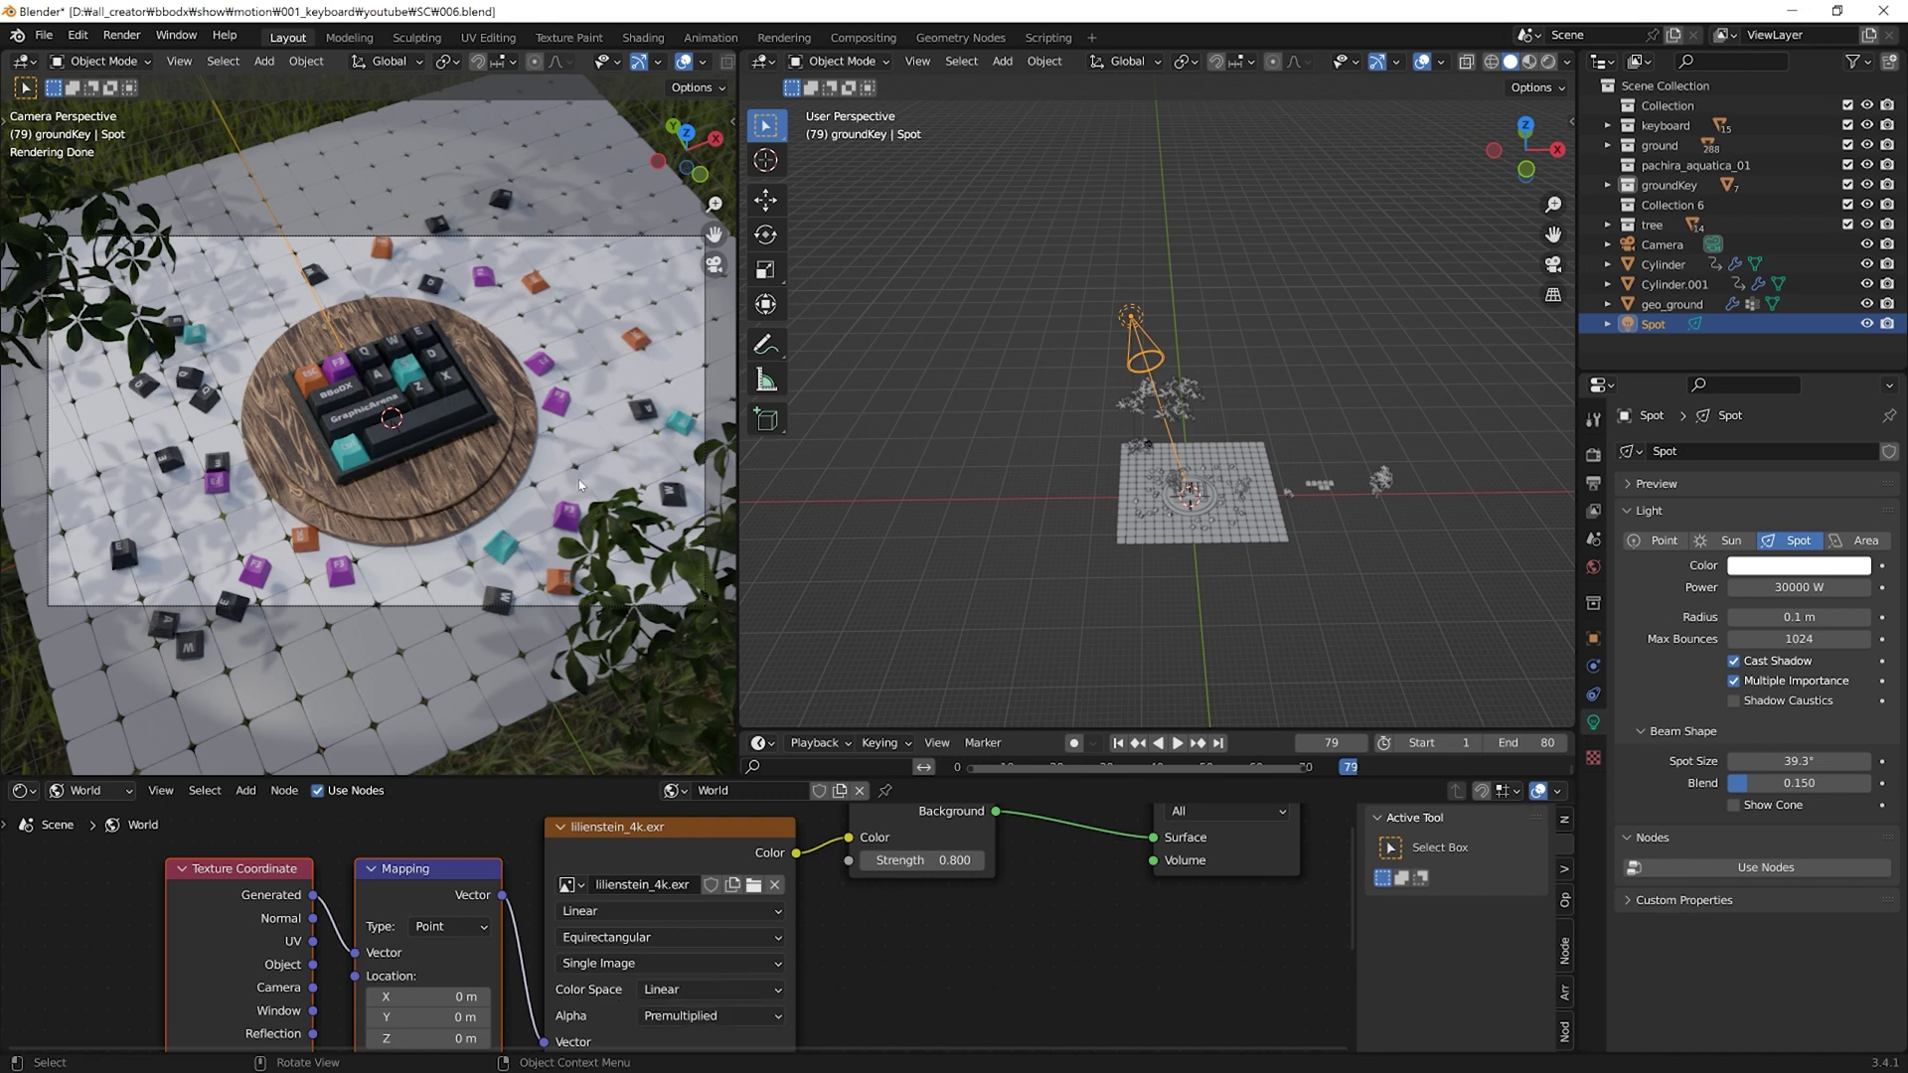
{"action": "left_click", "coordinate": [578, 482]}
Step: Render the current frame in Cycles and review the output and sampling settings
{"action": "key", "text": "F12"}
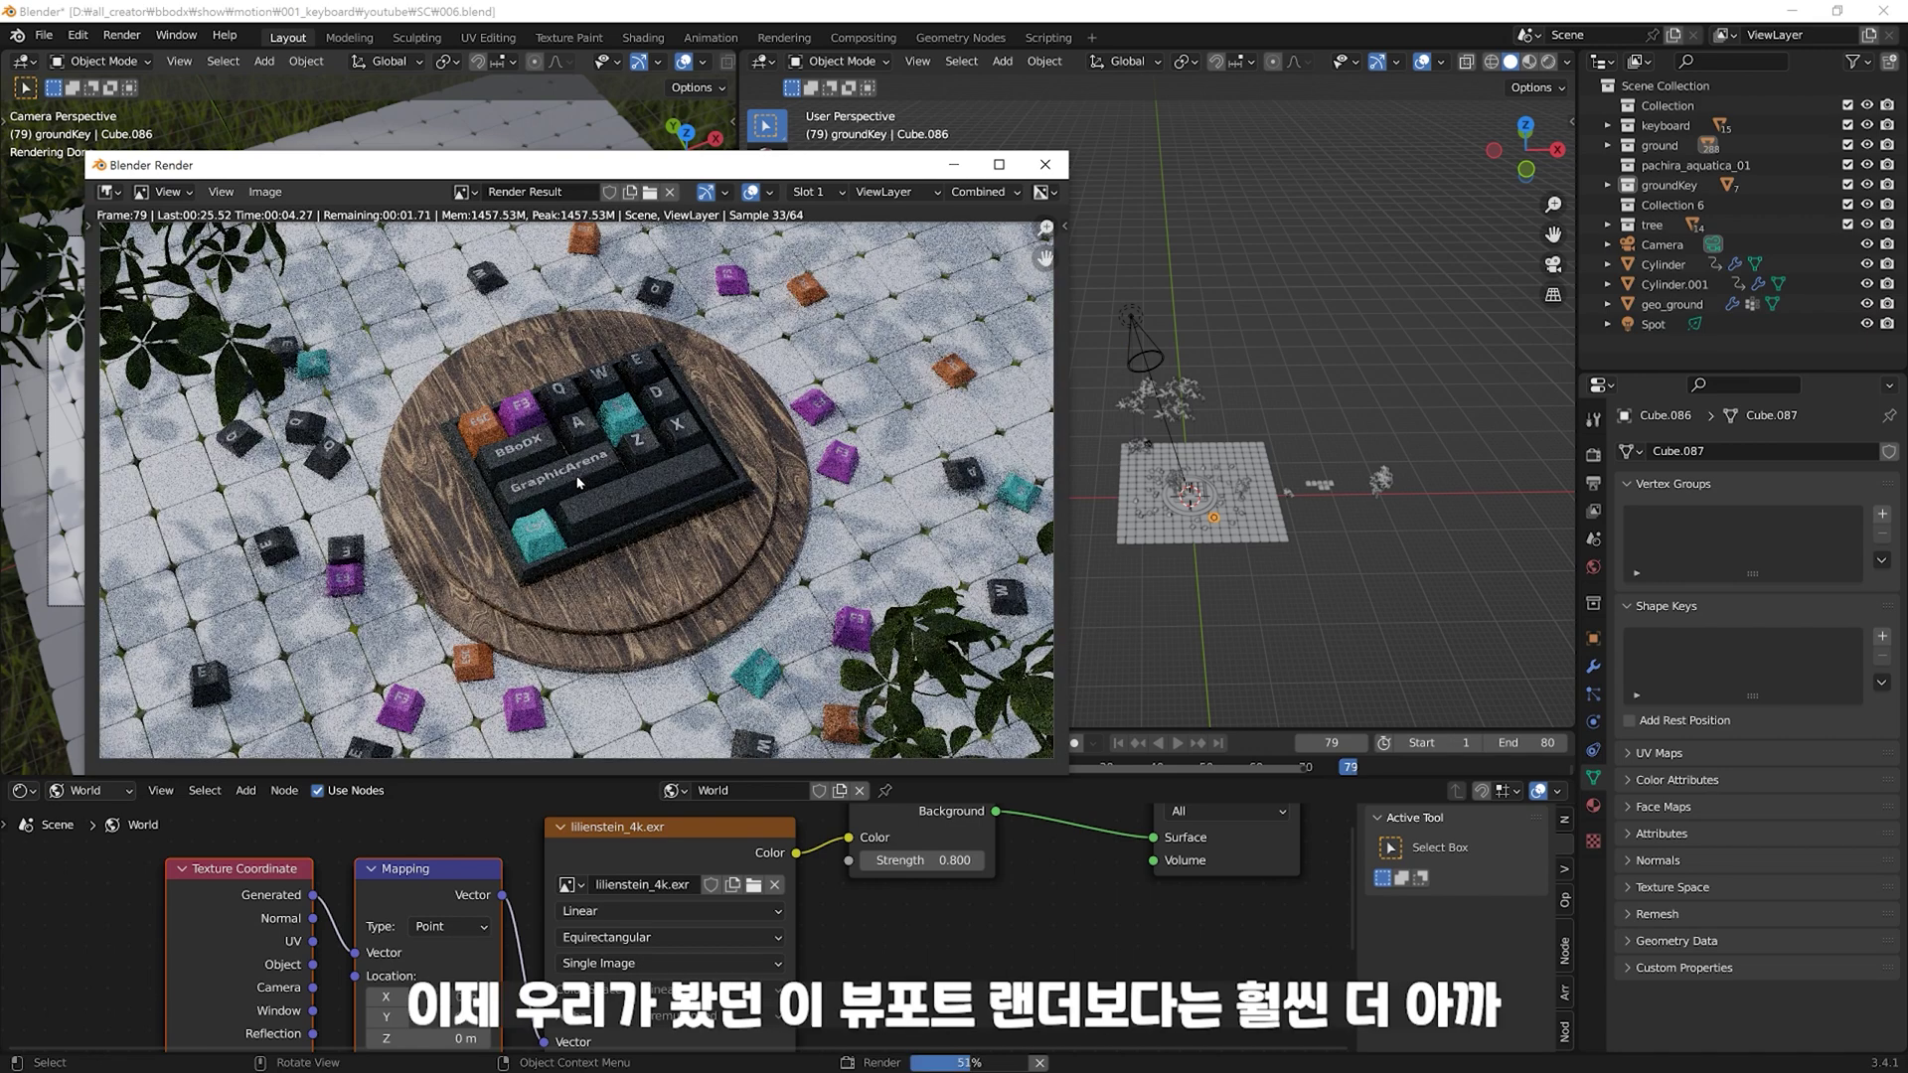
{"action": "mouse_move", "coordinate": [622, 175]}
{"action": "left_mouse_down"}
{"action": "mouse_move", "coordinate": [890, 373]}
{"action": "mouse_move", "coordinate": [676, 240]}
{"action": "left_mouse_up"}
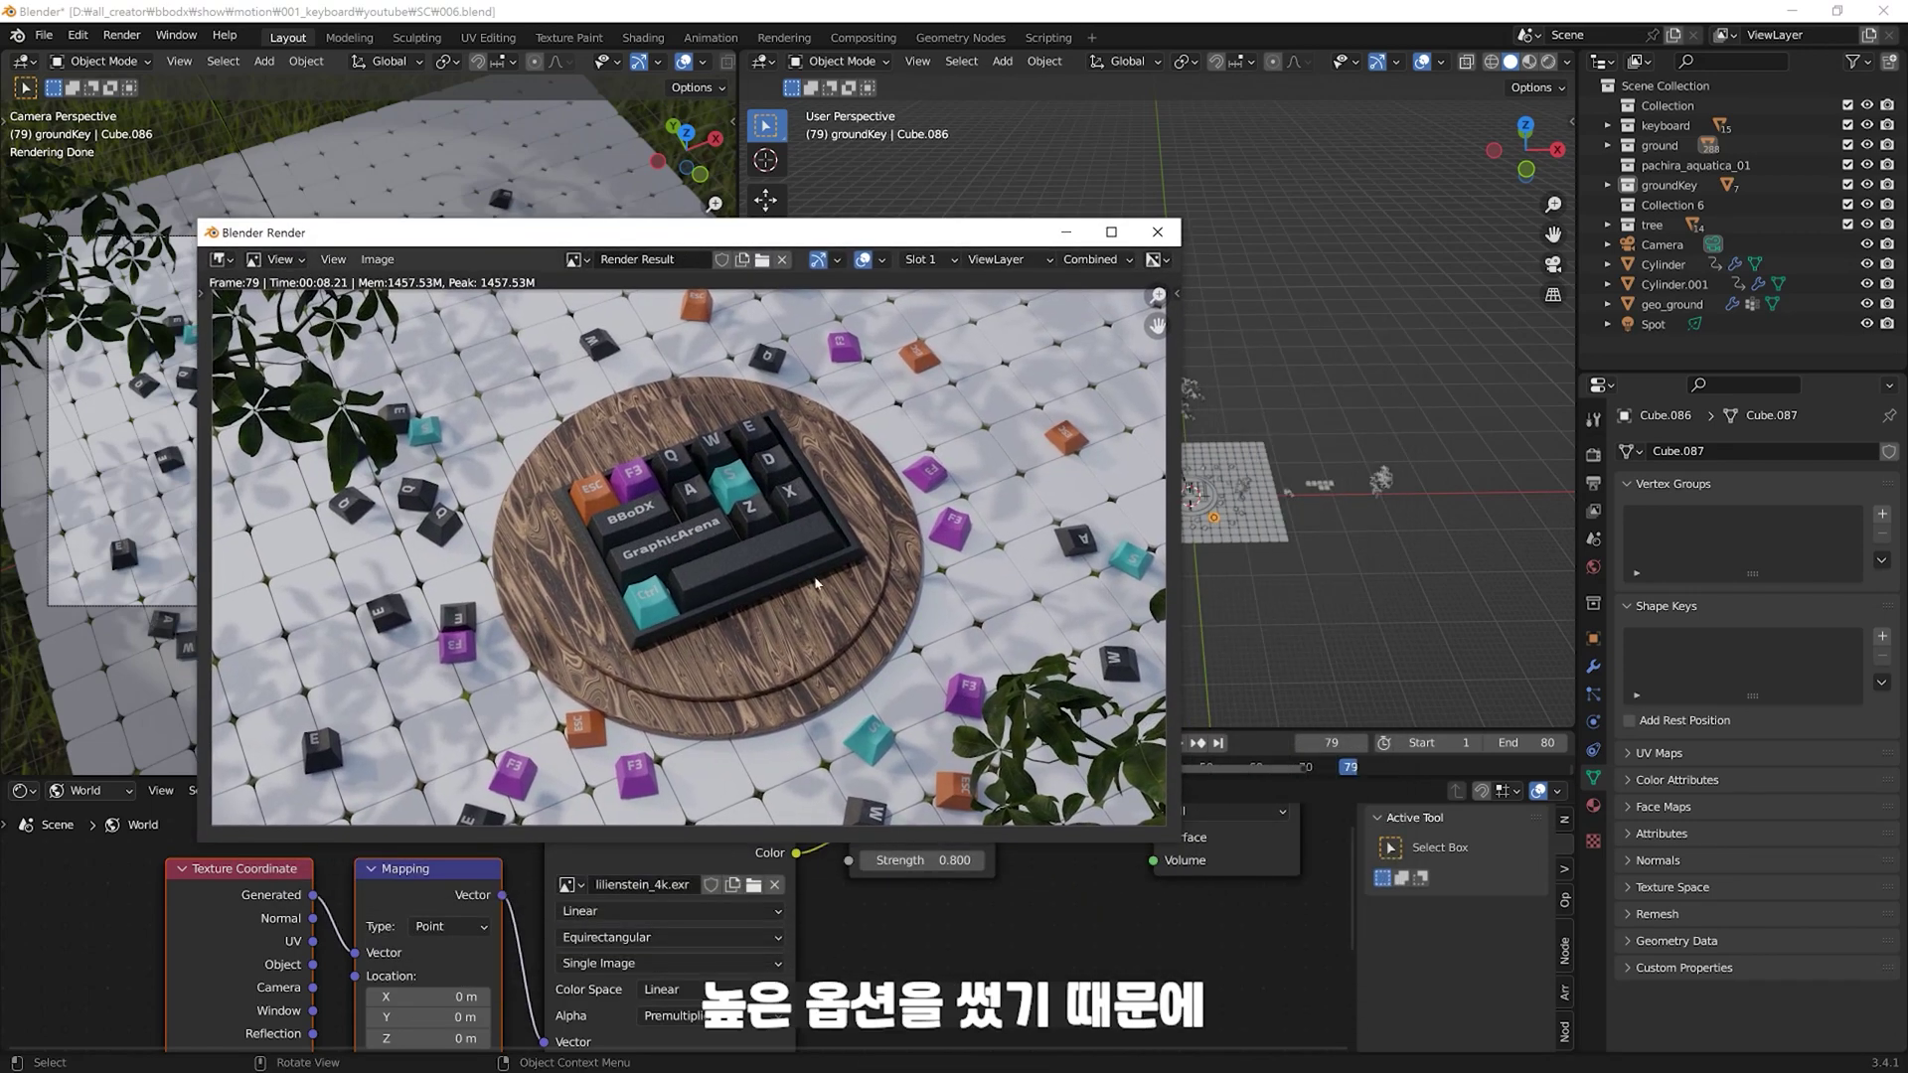
{"action": "left_click", "coordinate": [1595, 484]}
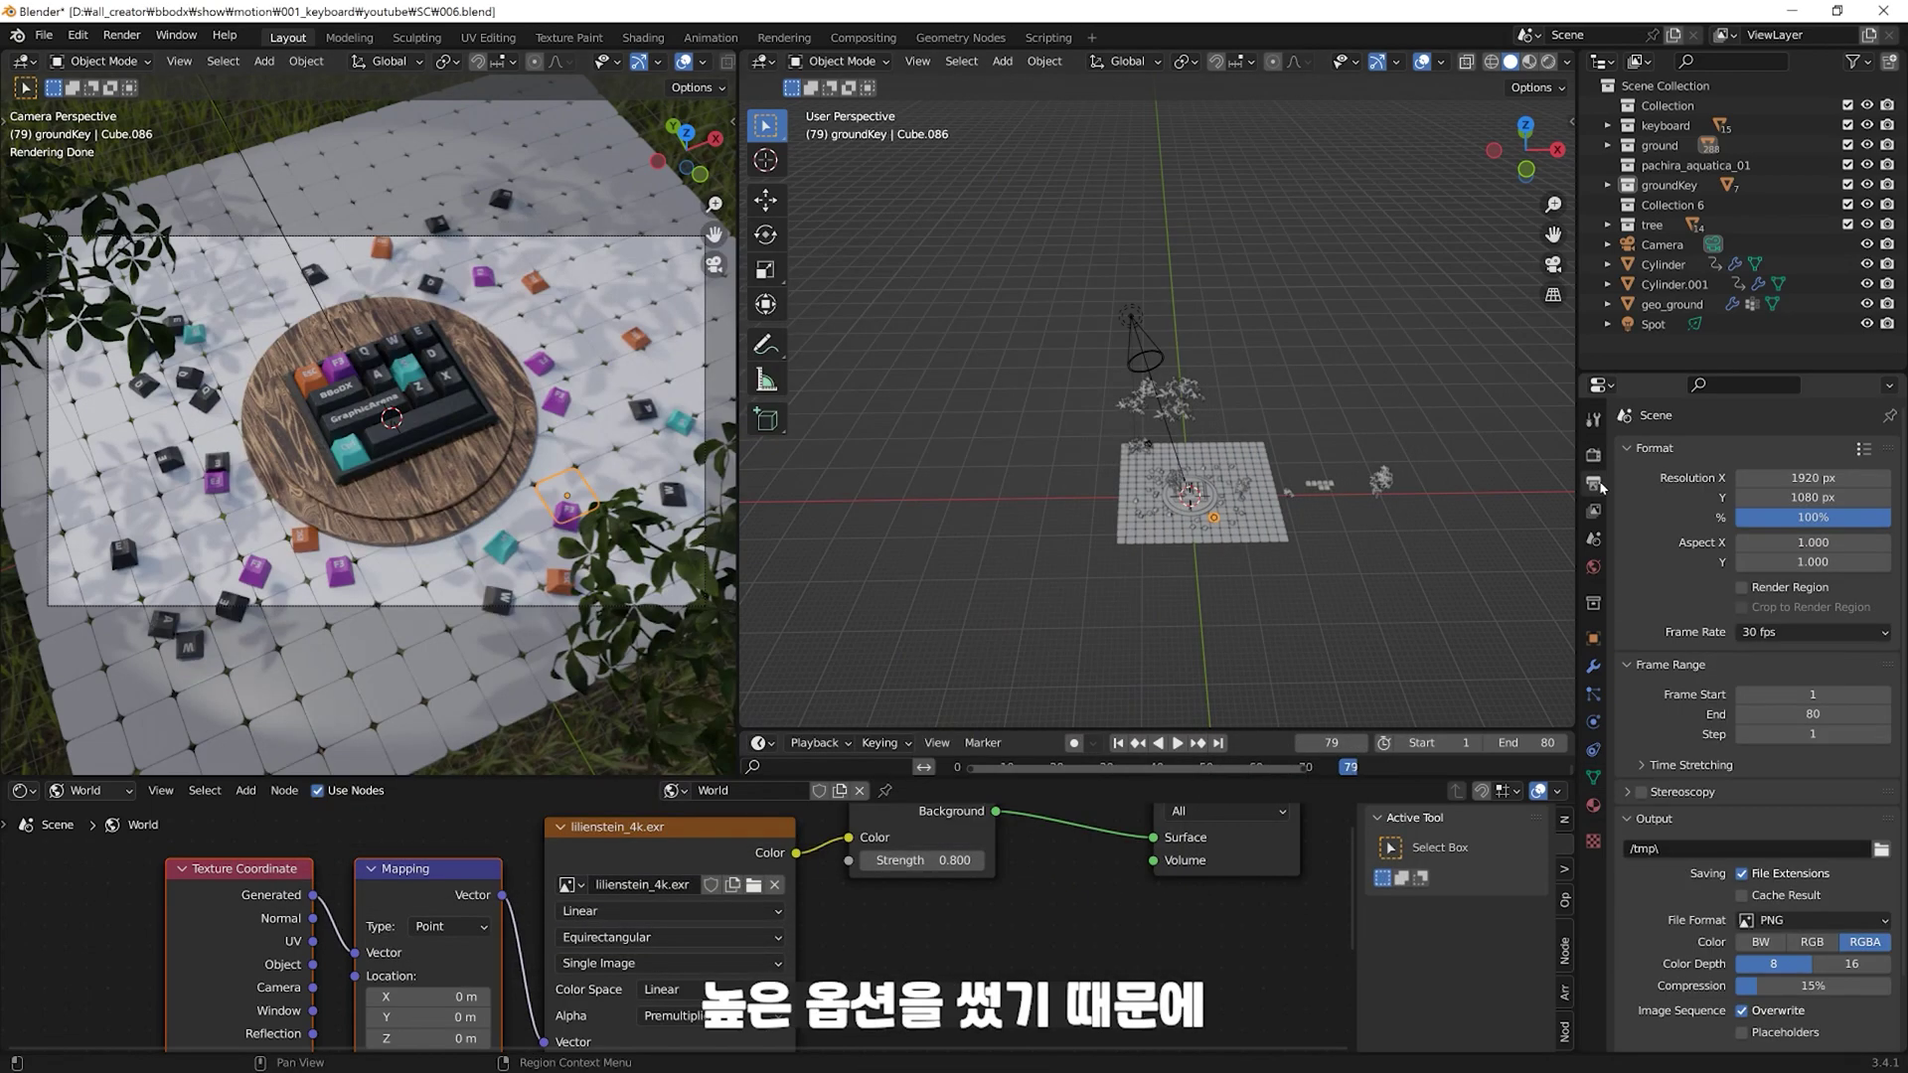
{"action": "left_click", "coordinate": [1593, 455]}
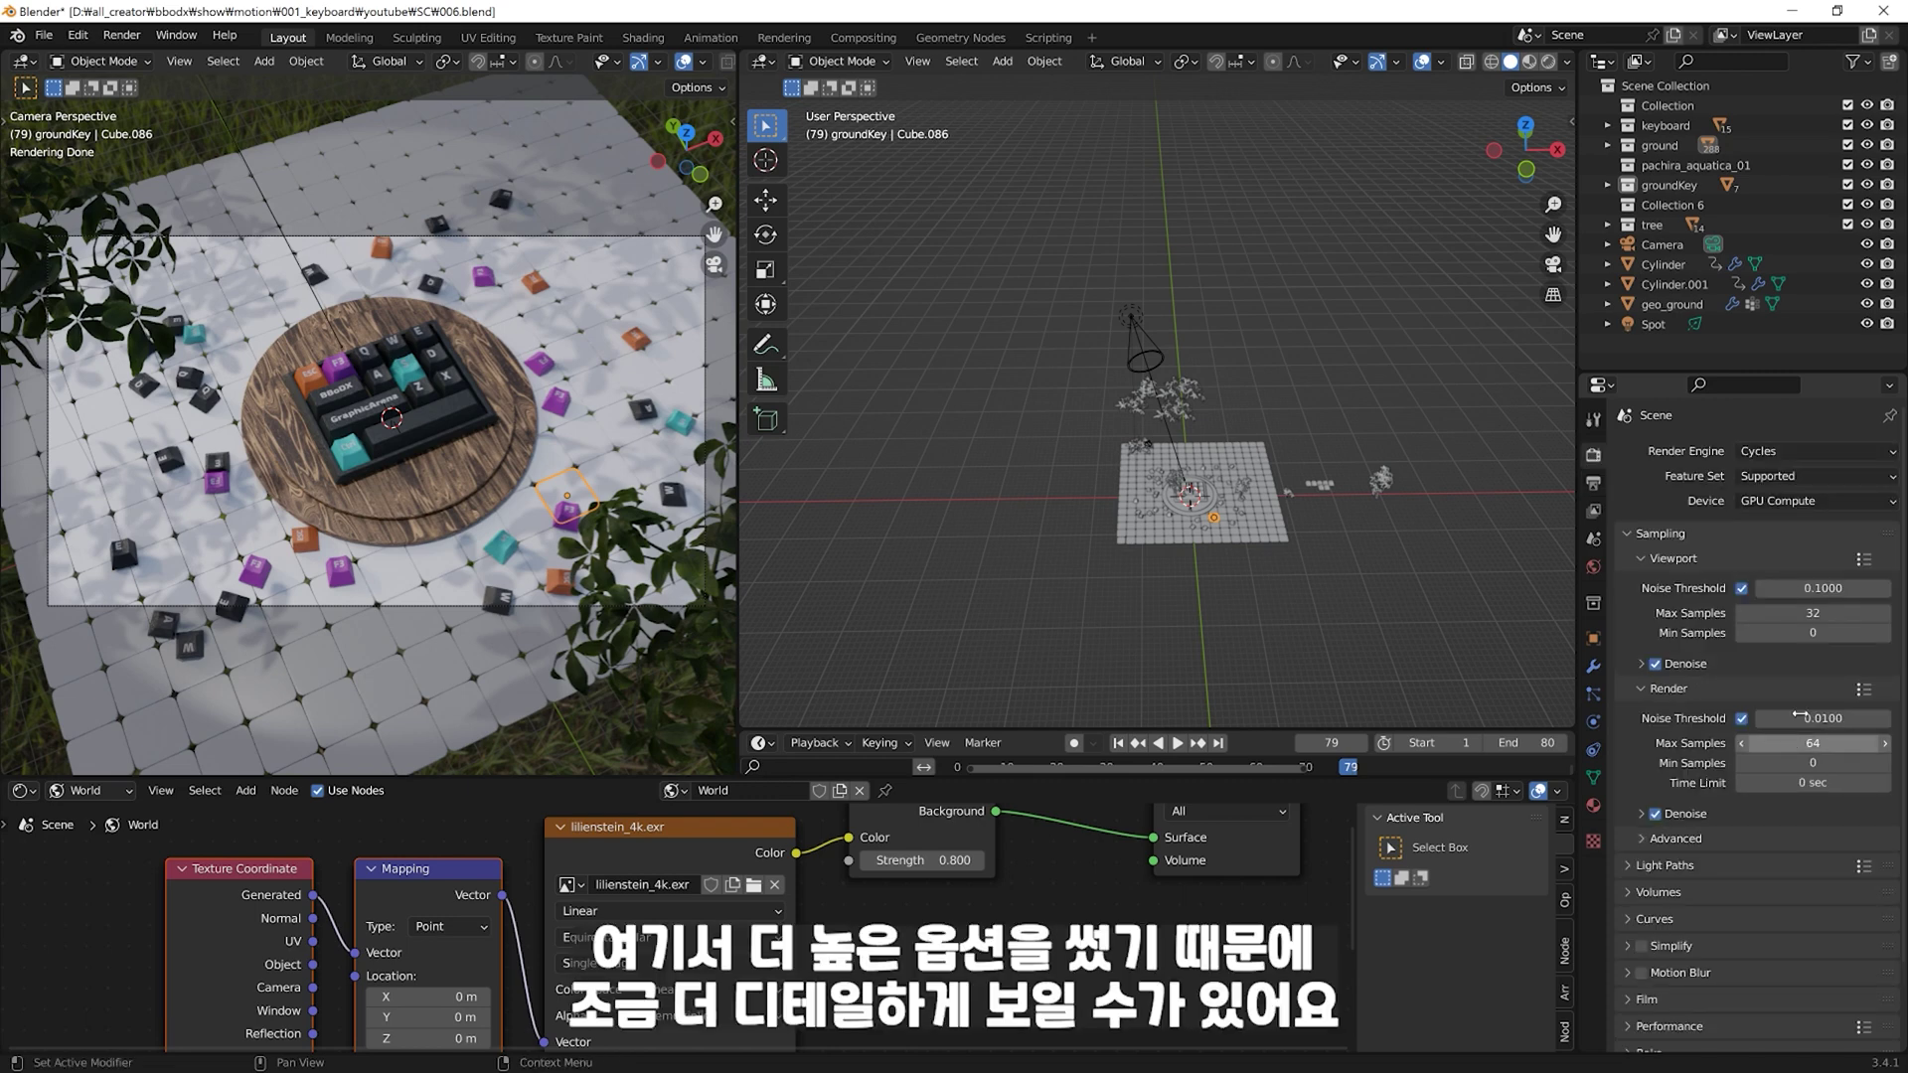
Step: Bring back the finished frame-79 render and zoom in to inspect the keyboard detail
{"action": "key", "text": "F11"}
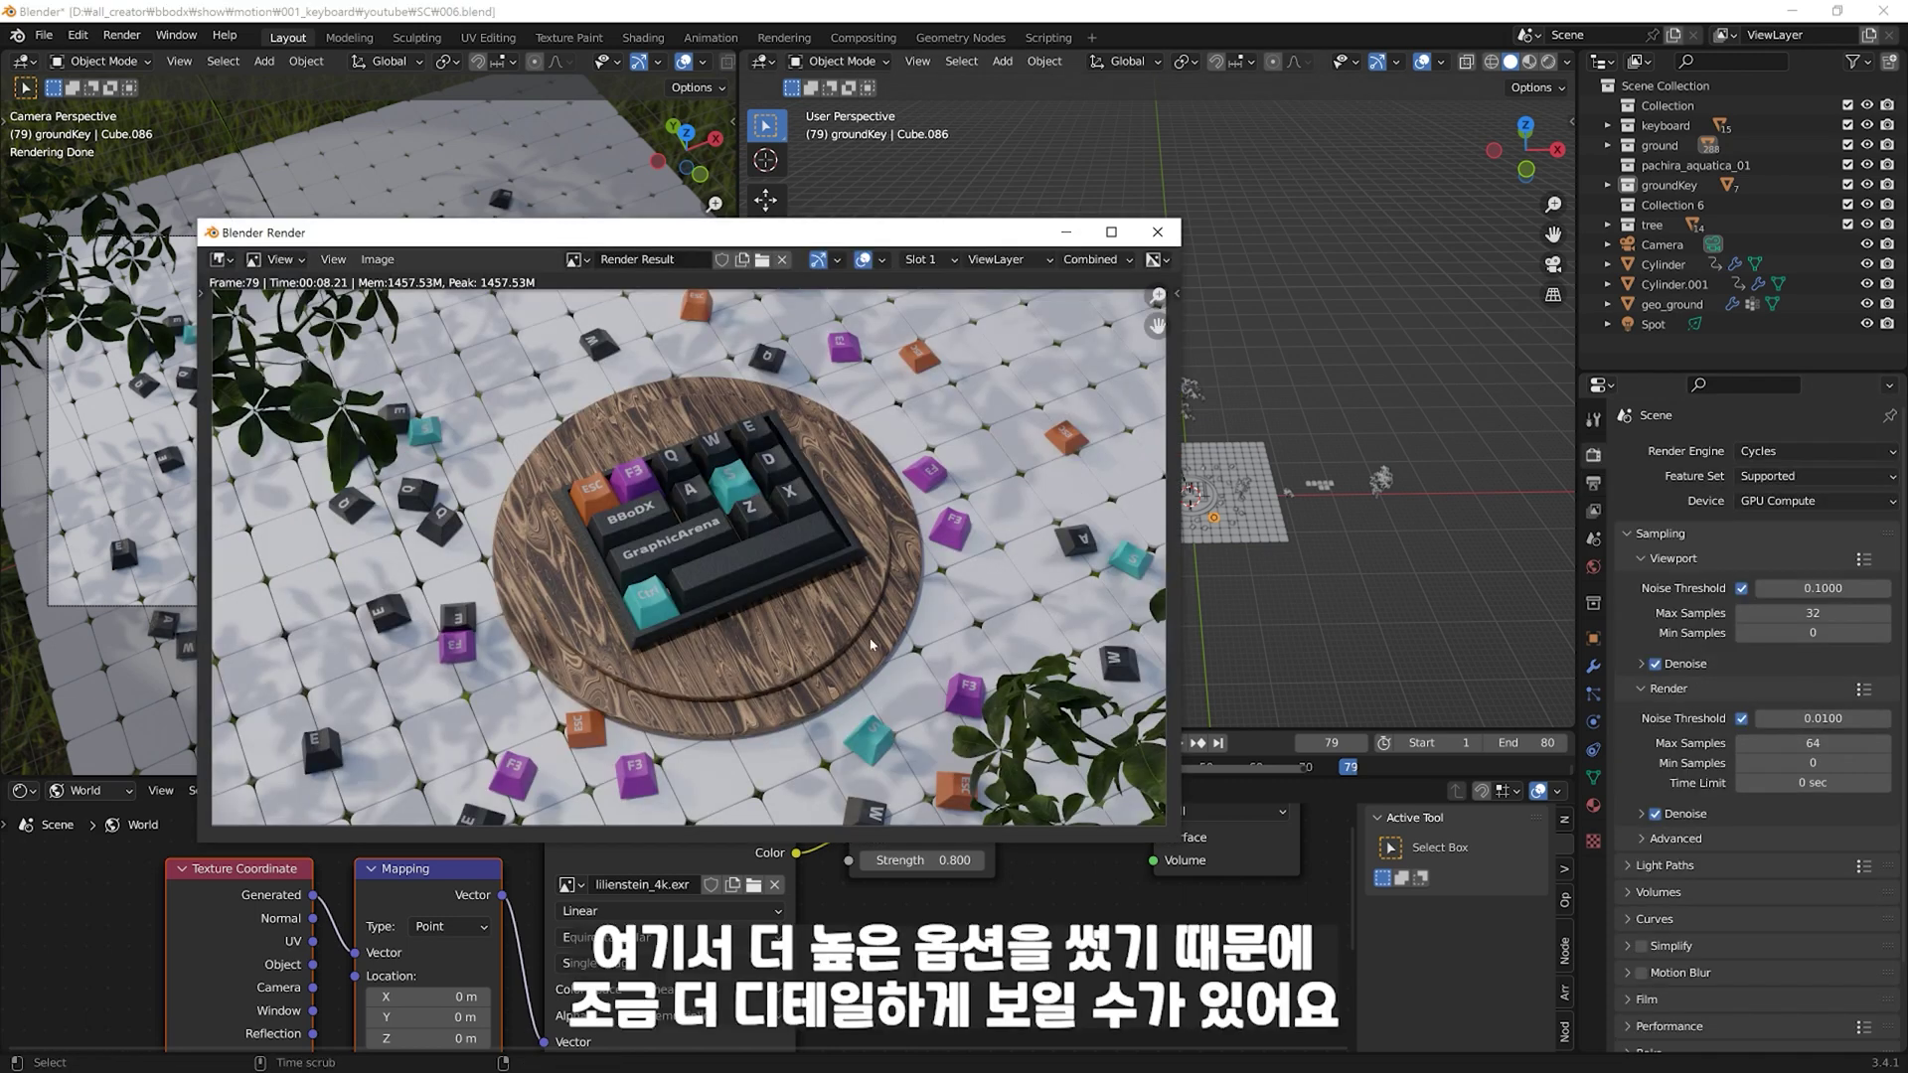
{"action": "scroll", "coordinate": [810, 490], "scroll_direction": "up", "scroll_amount": 2}
{"action": "scroll", "coordinate": [810, 490], "scroll_direction": "up", "scroll_amount": 2}
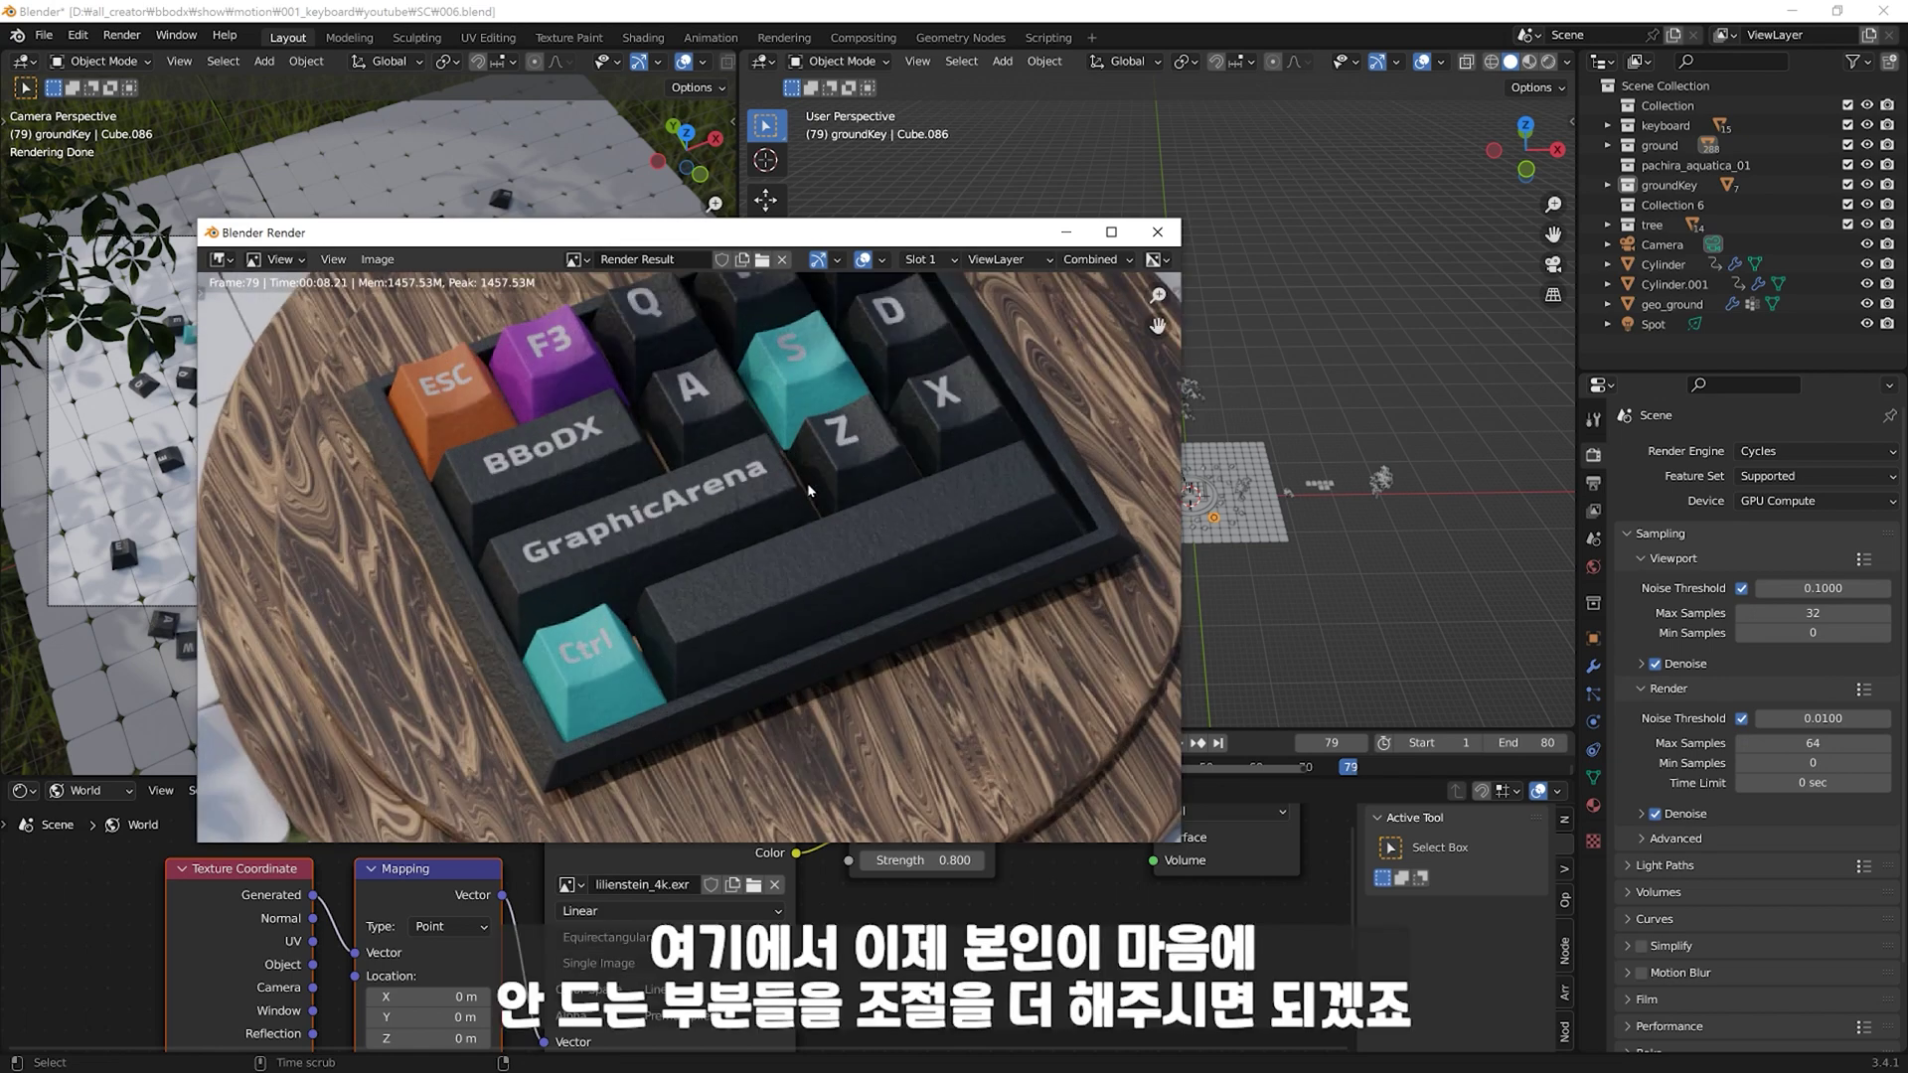
{"action": "scroll", "coordinate": [810, 490], "scroll_direction": "down", "scroll_amount": 1}
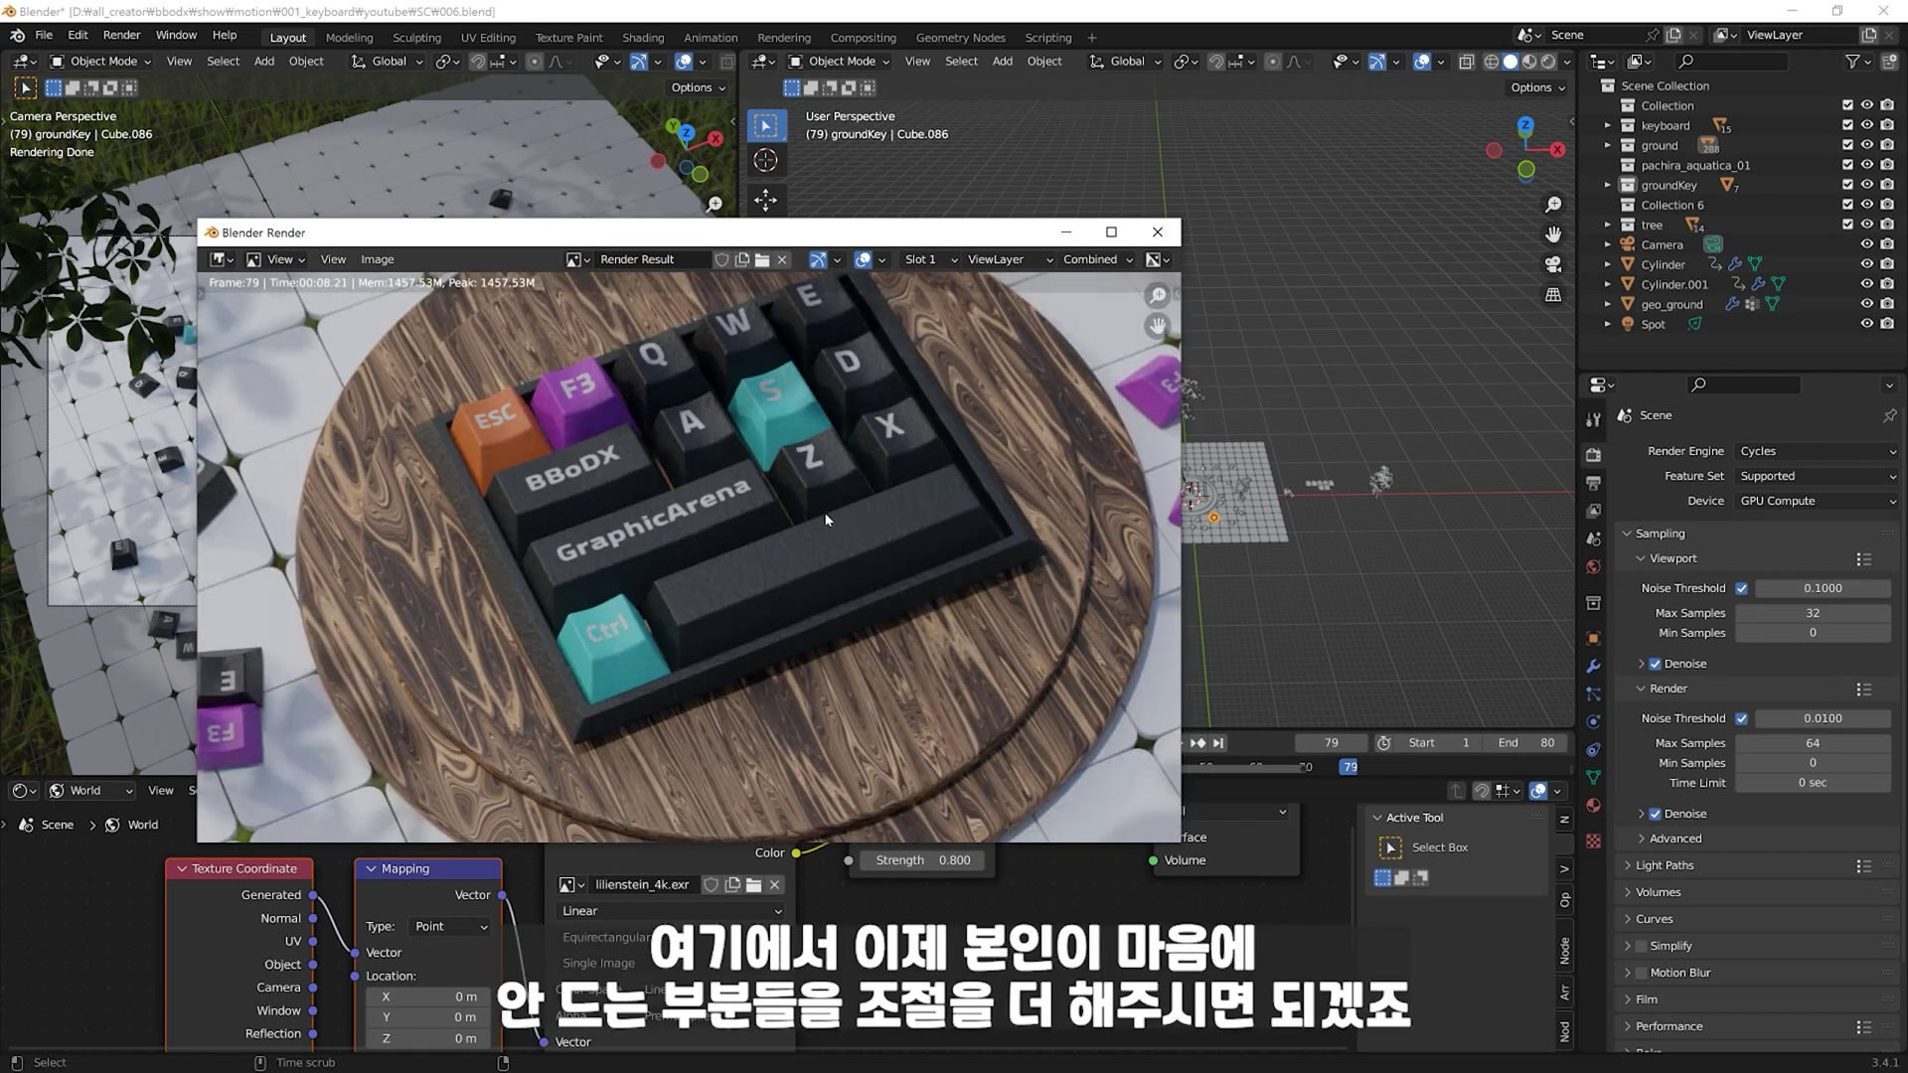
{"action": "scroll", "coordinate": [810, 490], "scroll_direction": "down", "scroll_amount": 1}
{"action": "scroll", "coordinate": [810, 489], "scroll_direction": "down", "scroll_amount": 1}
{"action": "scroll", "coordinate": [822, 500], "scroll_direction": "up", "scroll_amount": 2}
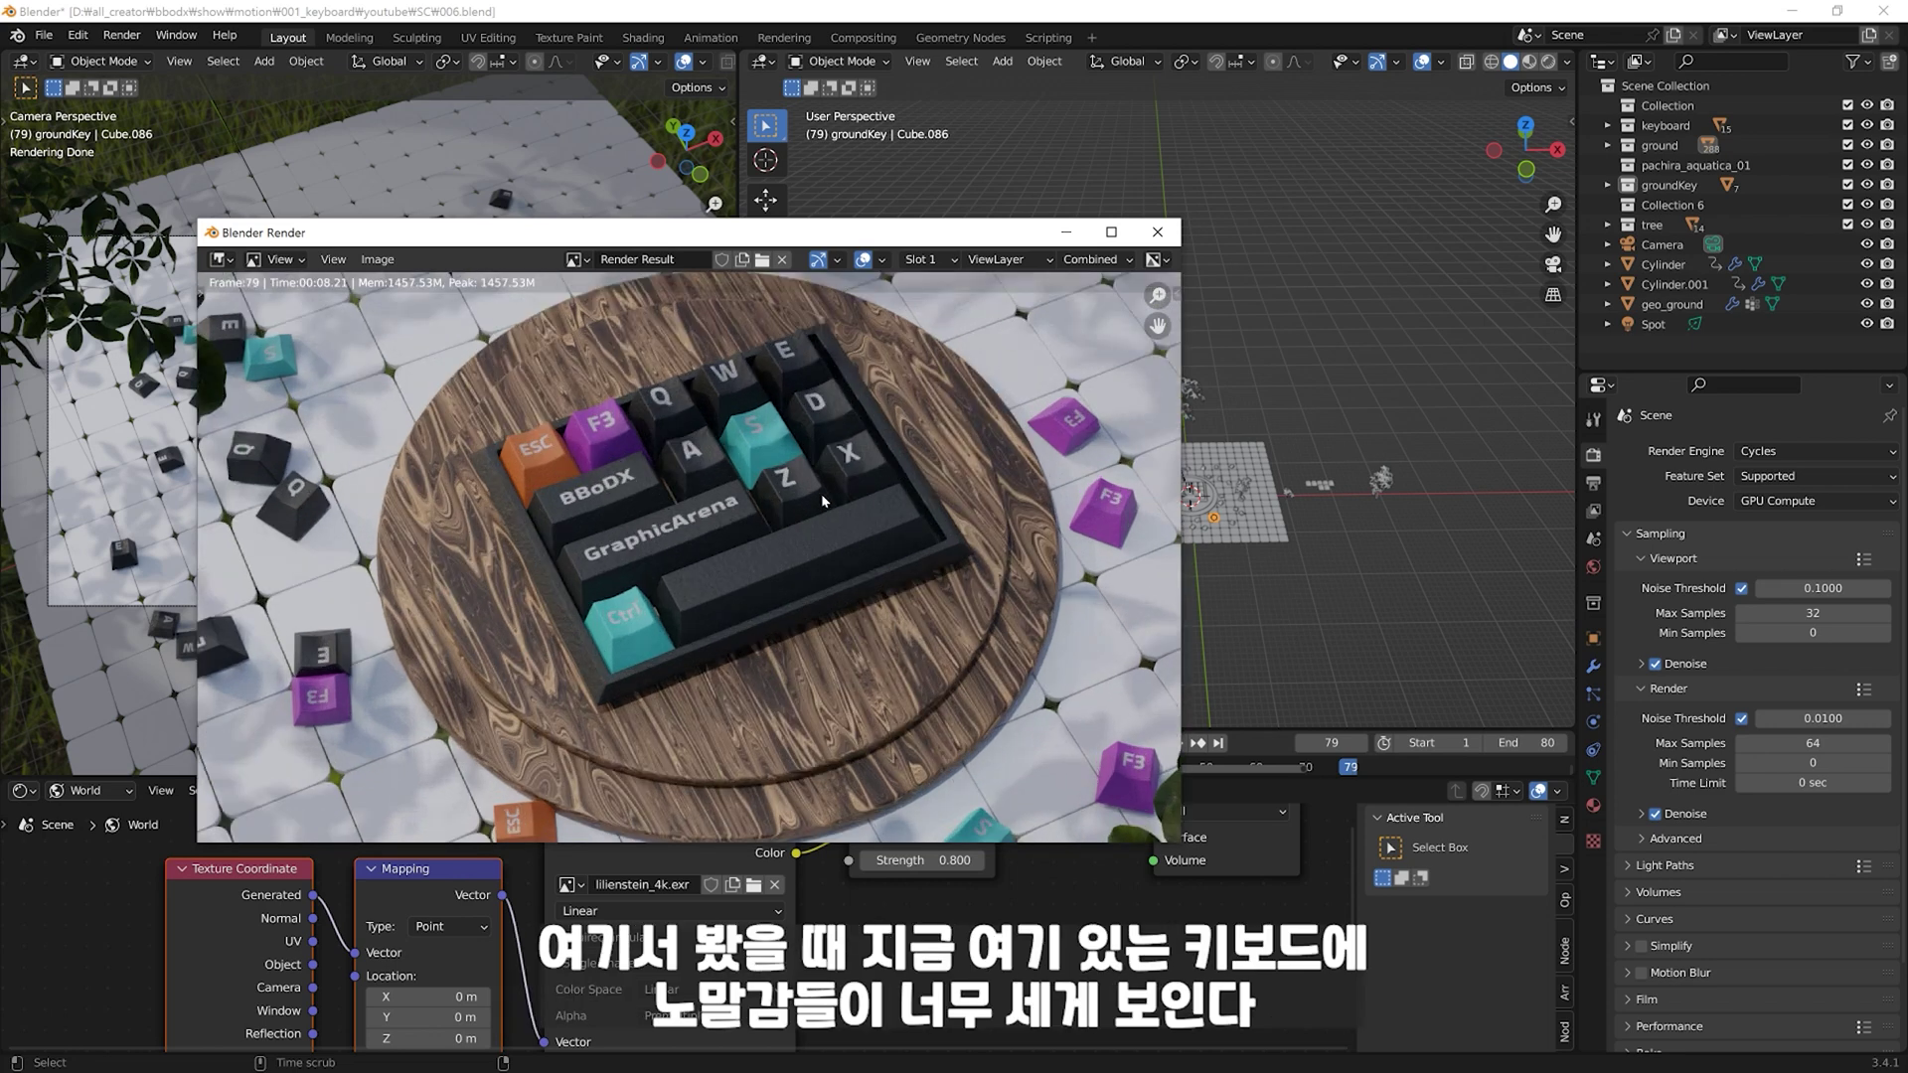
{"action": "scroll", "coordinate": [820, 493], "scroll_direction": "up", "scroll_amount": 1}
{"action": "scroll", "coordinate": [692, 617], "scroll_direction": "up", "scroll_amount": 1}
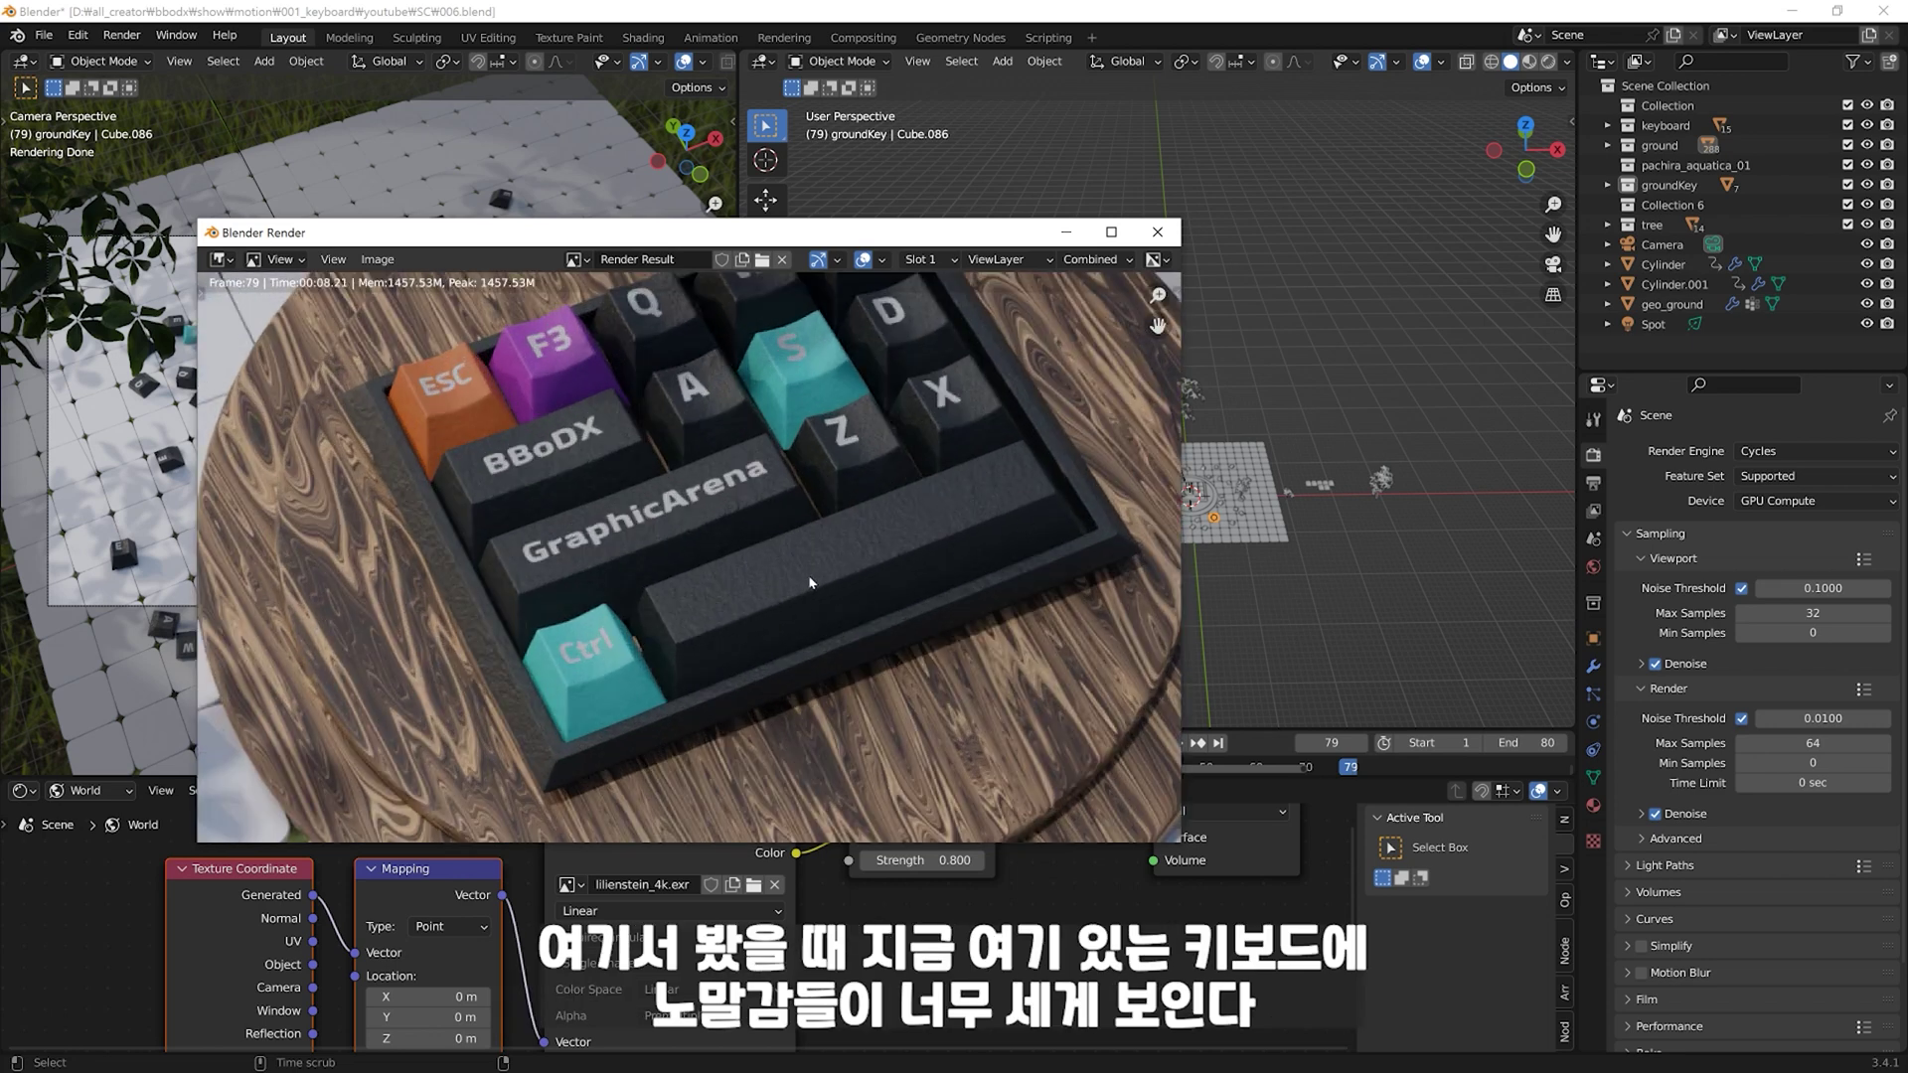
{"action": "scroll", "coordinate": [799, 541], "scroll_direction": "down", "scroll_amount": 1}
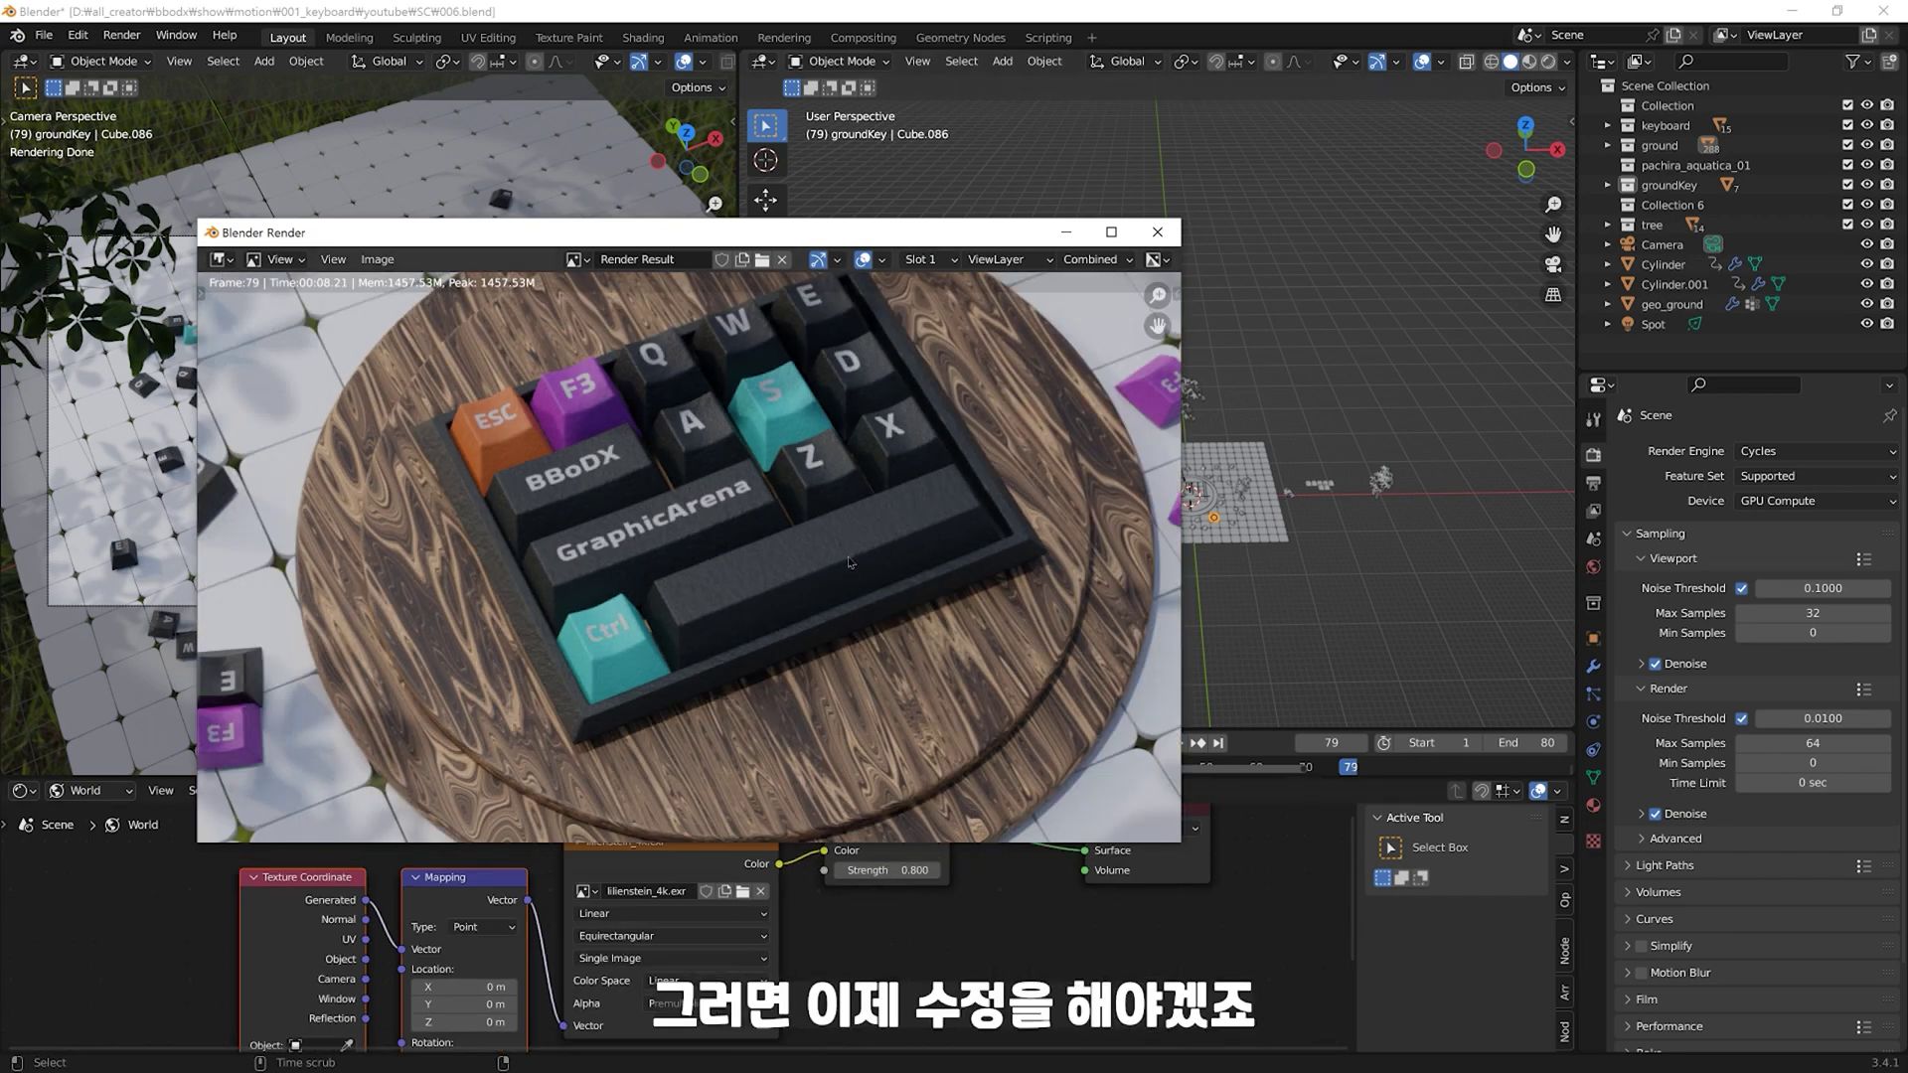
Step: Lower the keycap material's Bump Strength from 0.25 to 0.15 and reopen the frame-79 render
{"action": "key", "text": "Escape"}
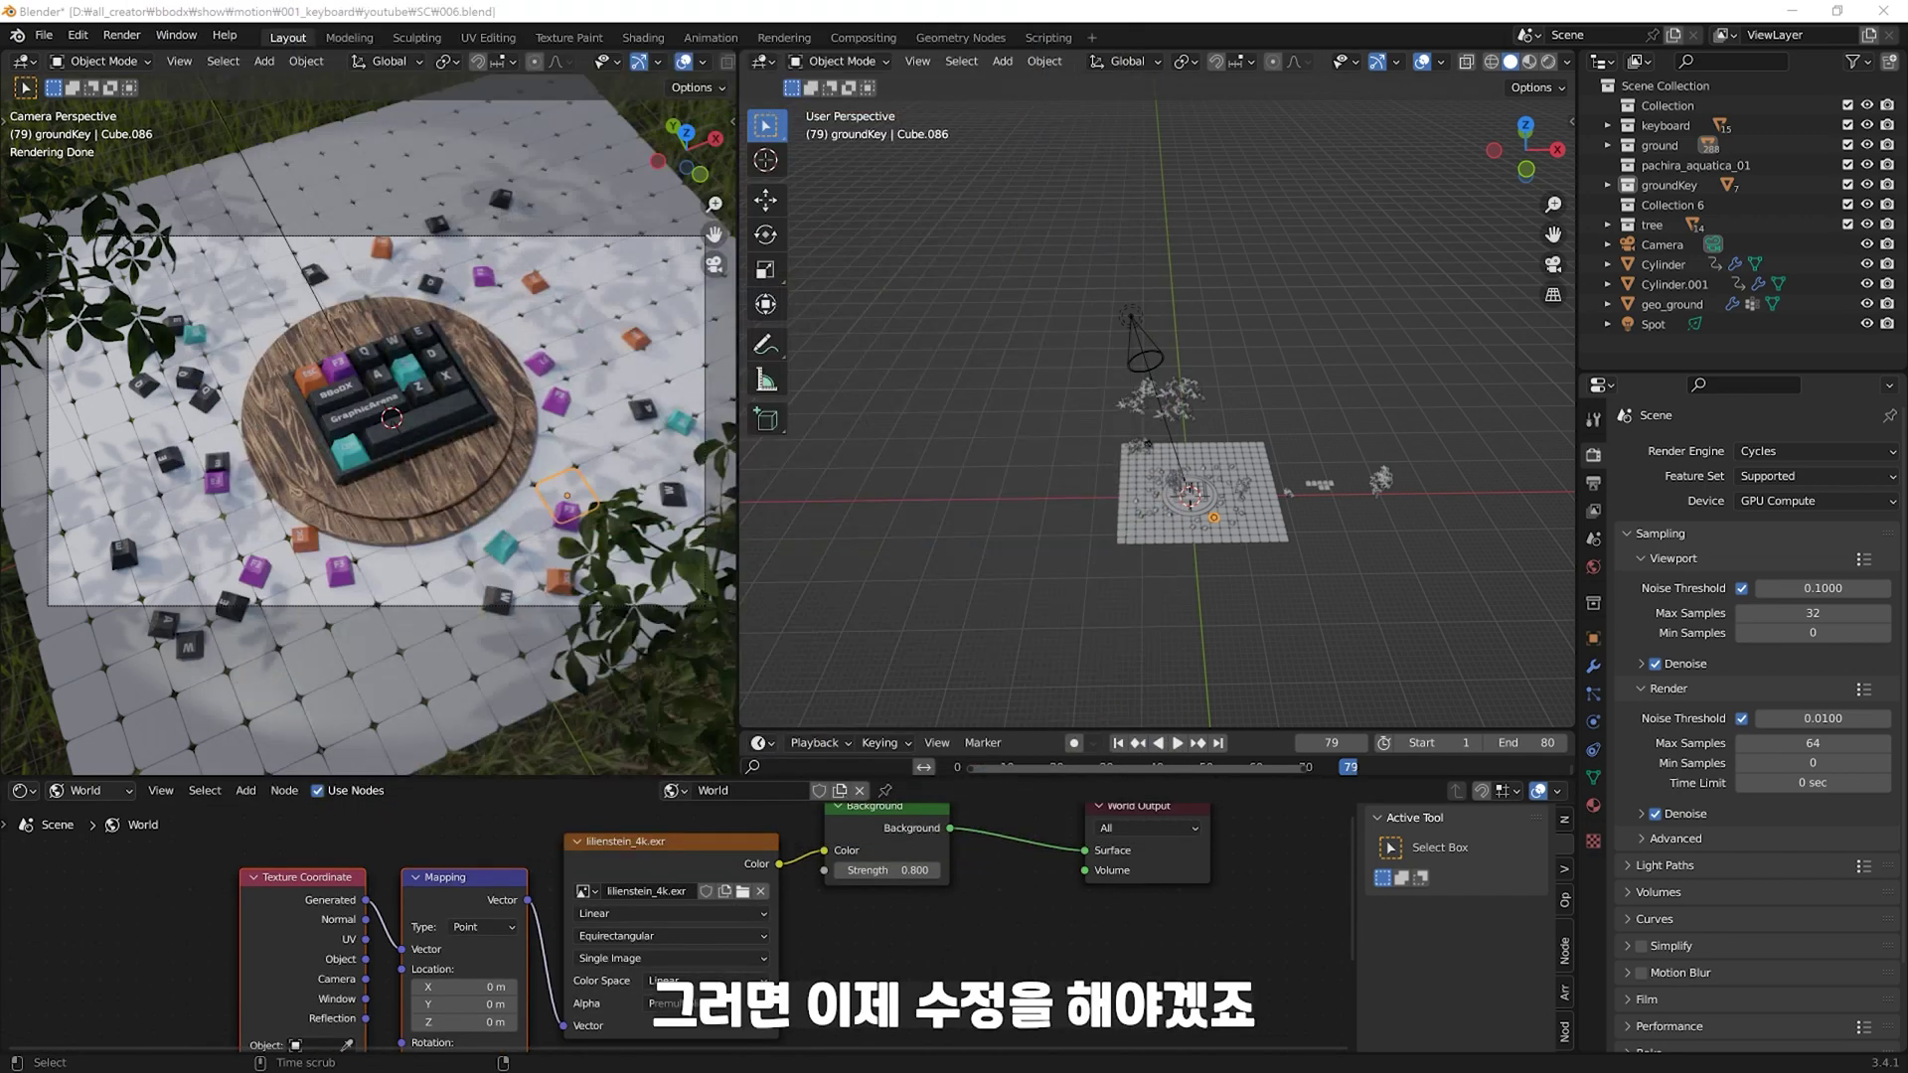
{"action": "left_click", "coordinate": [101, 790]}
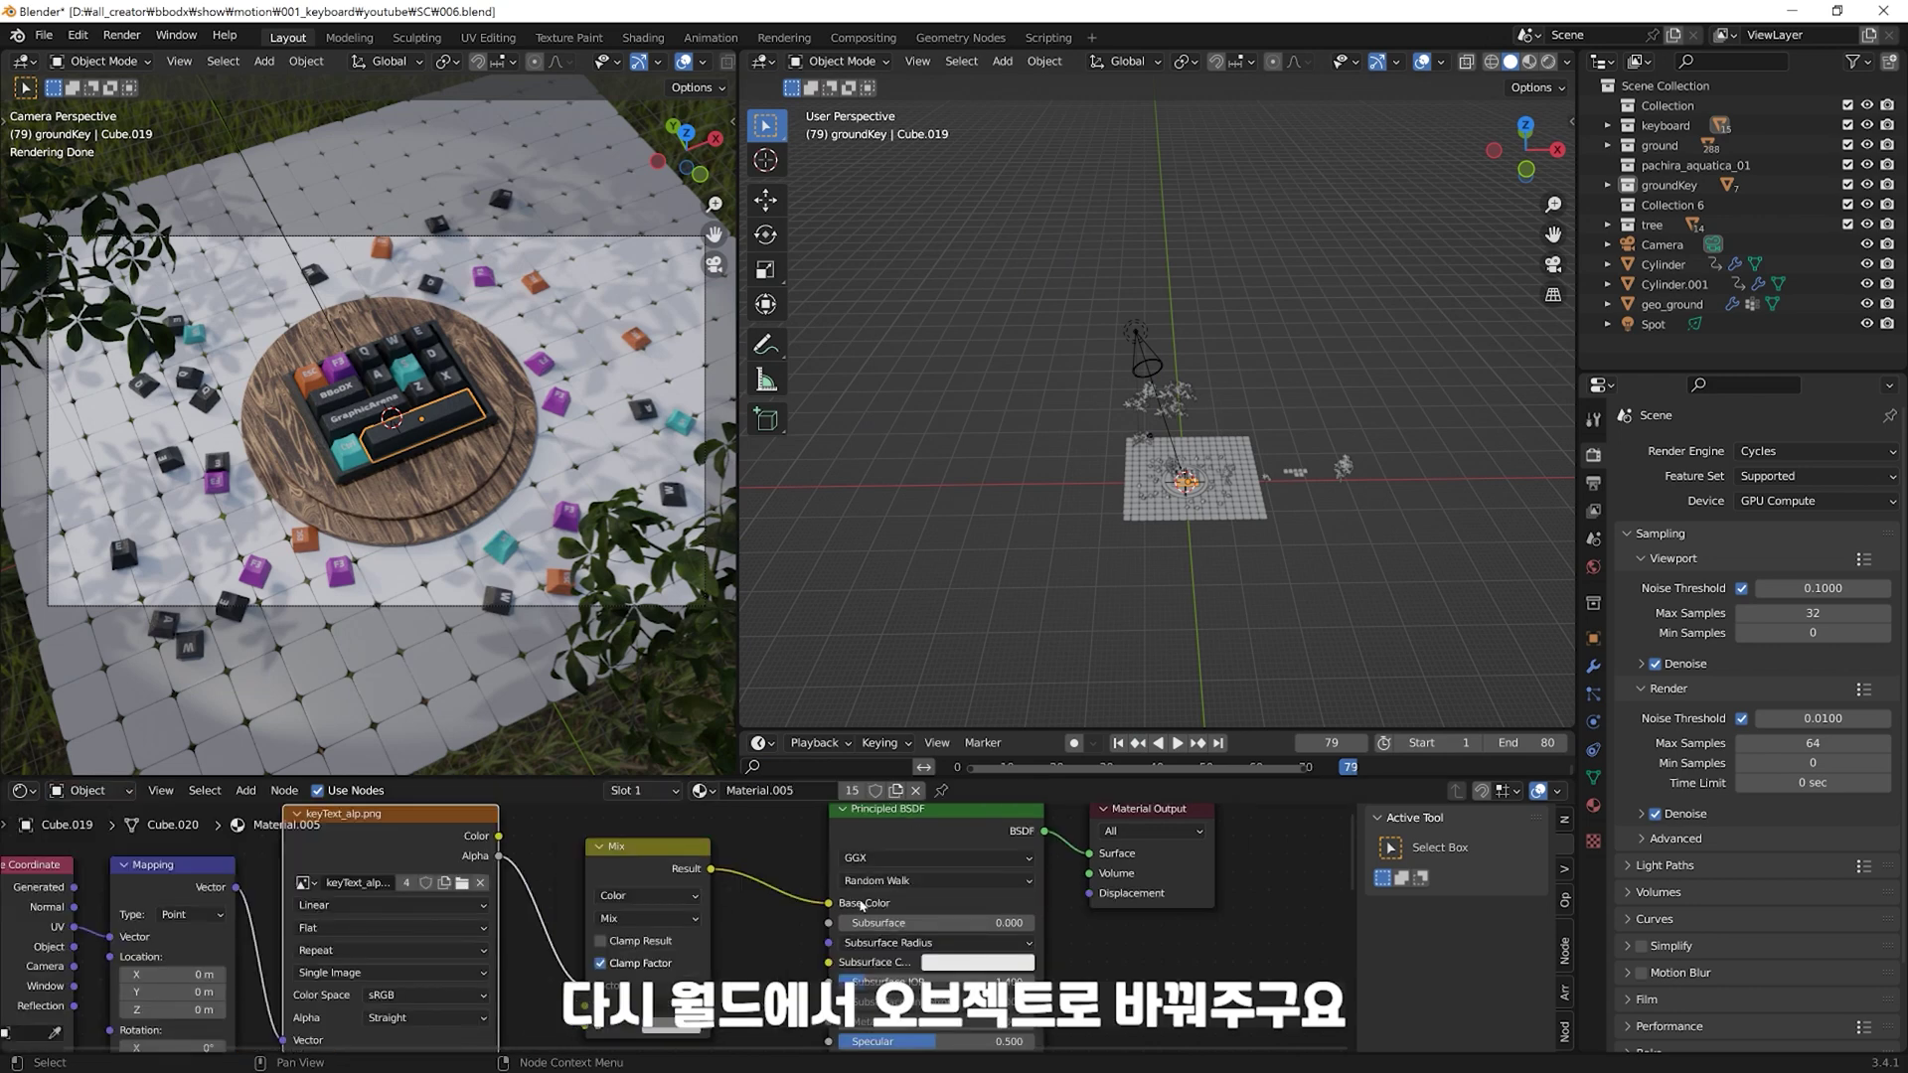
{"action": "middle_click_drag", "start_coordinate": [696, 895], "coordinate": [686, 844]}
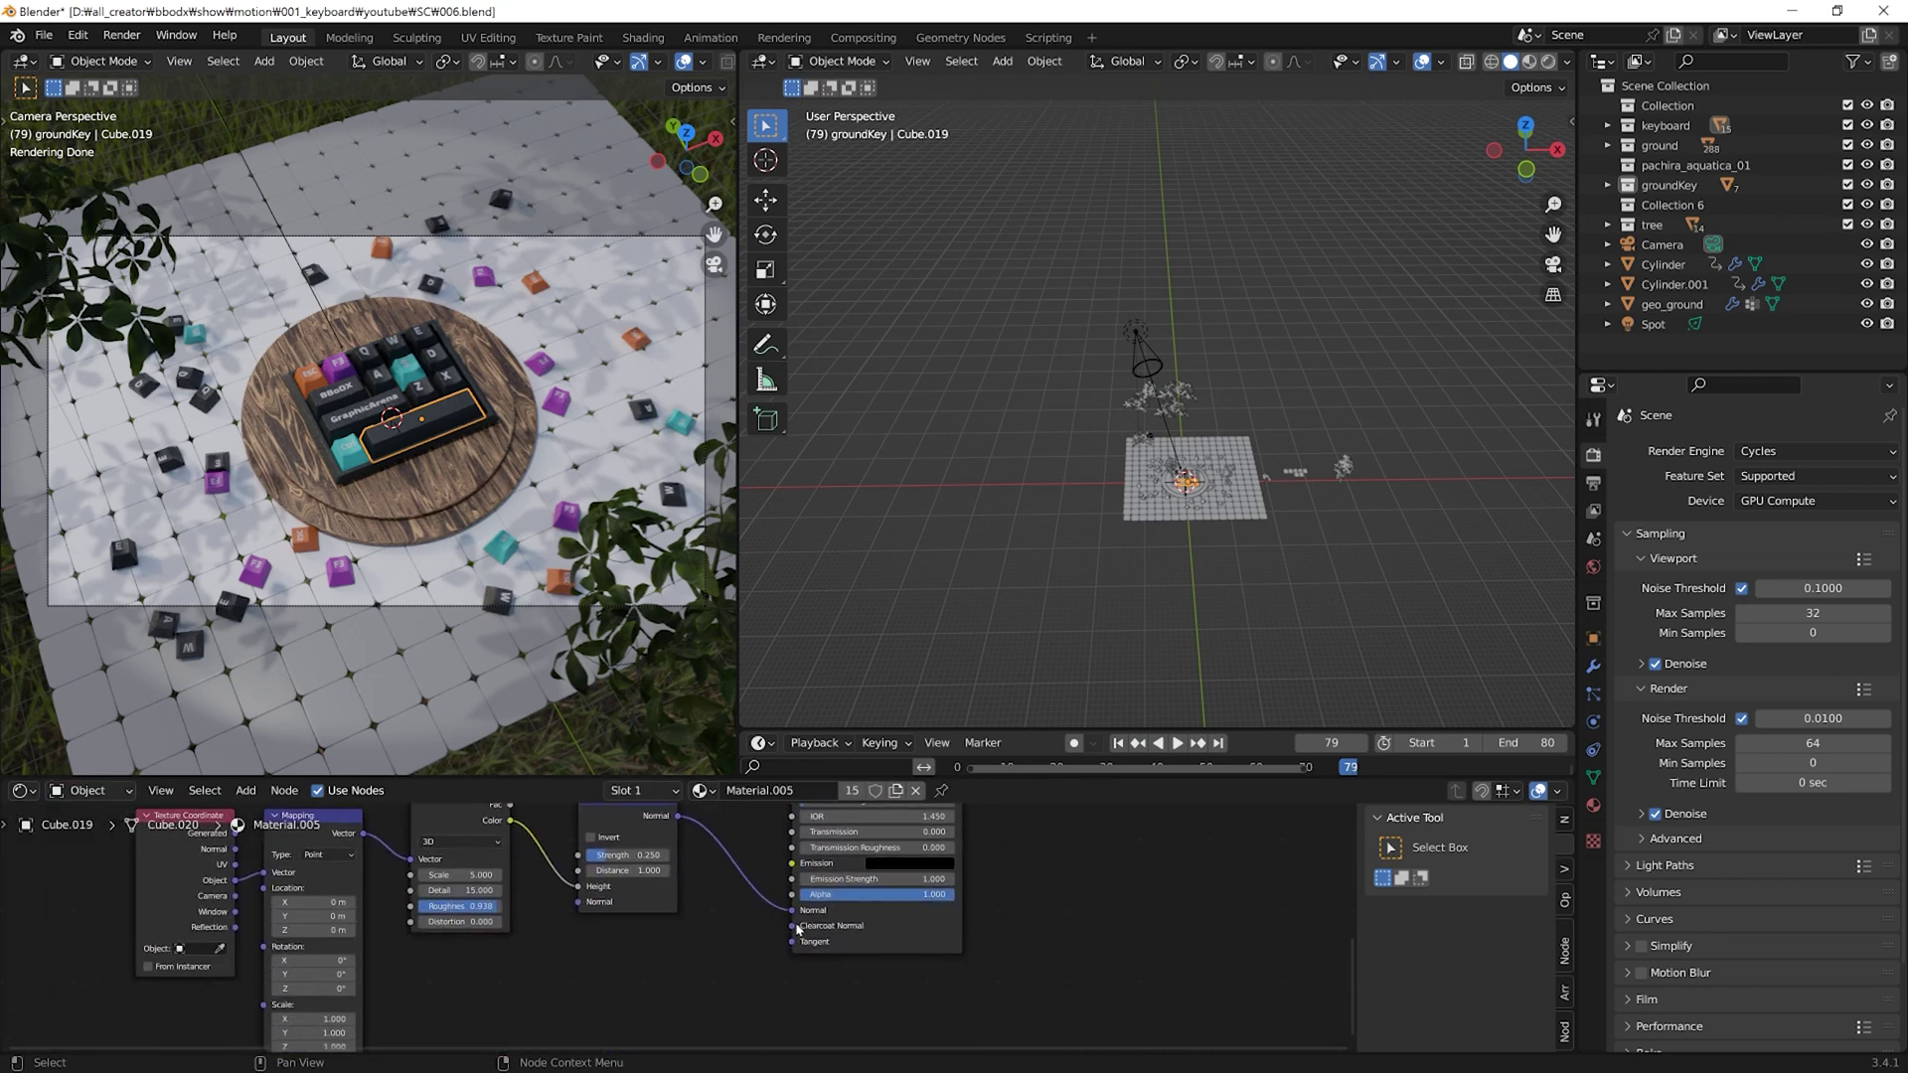
{"action": "double_click", "coordinate": [626, 855]}
{"action": "type", "text": "0"}
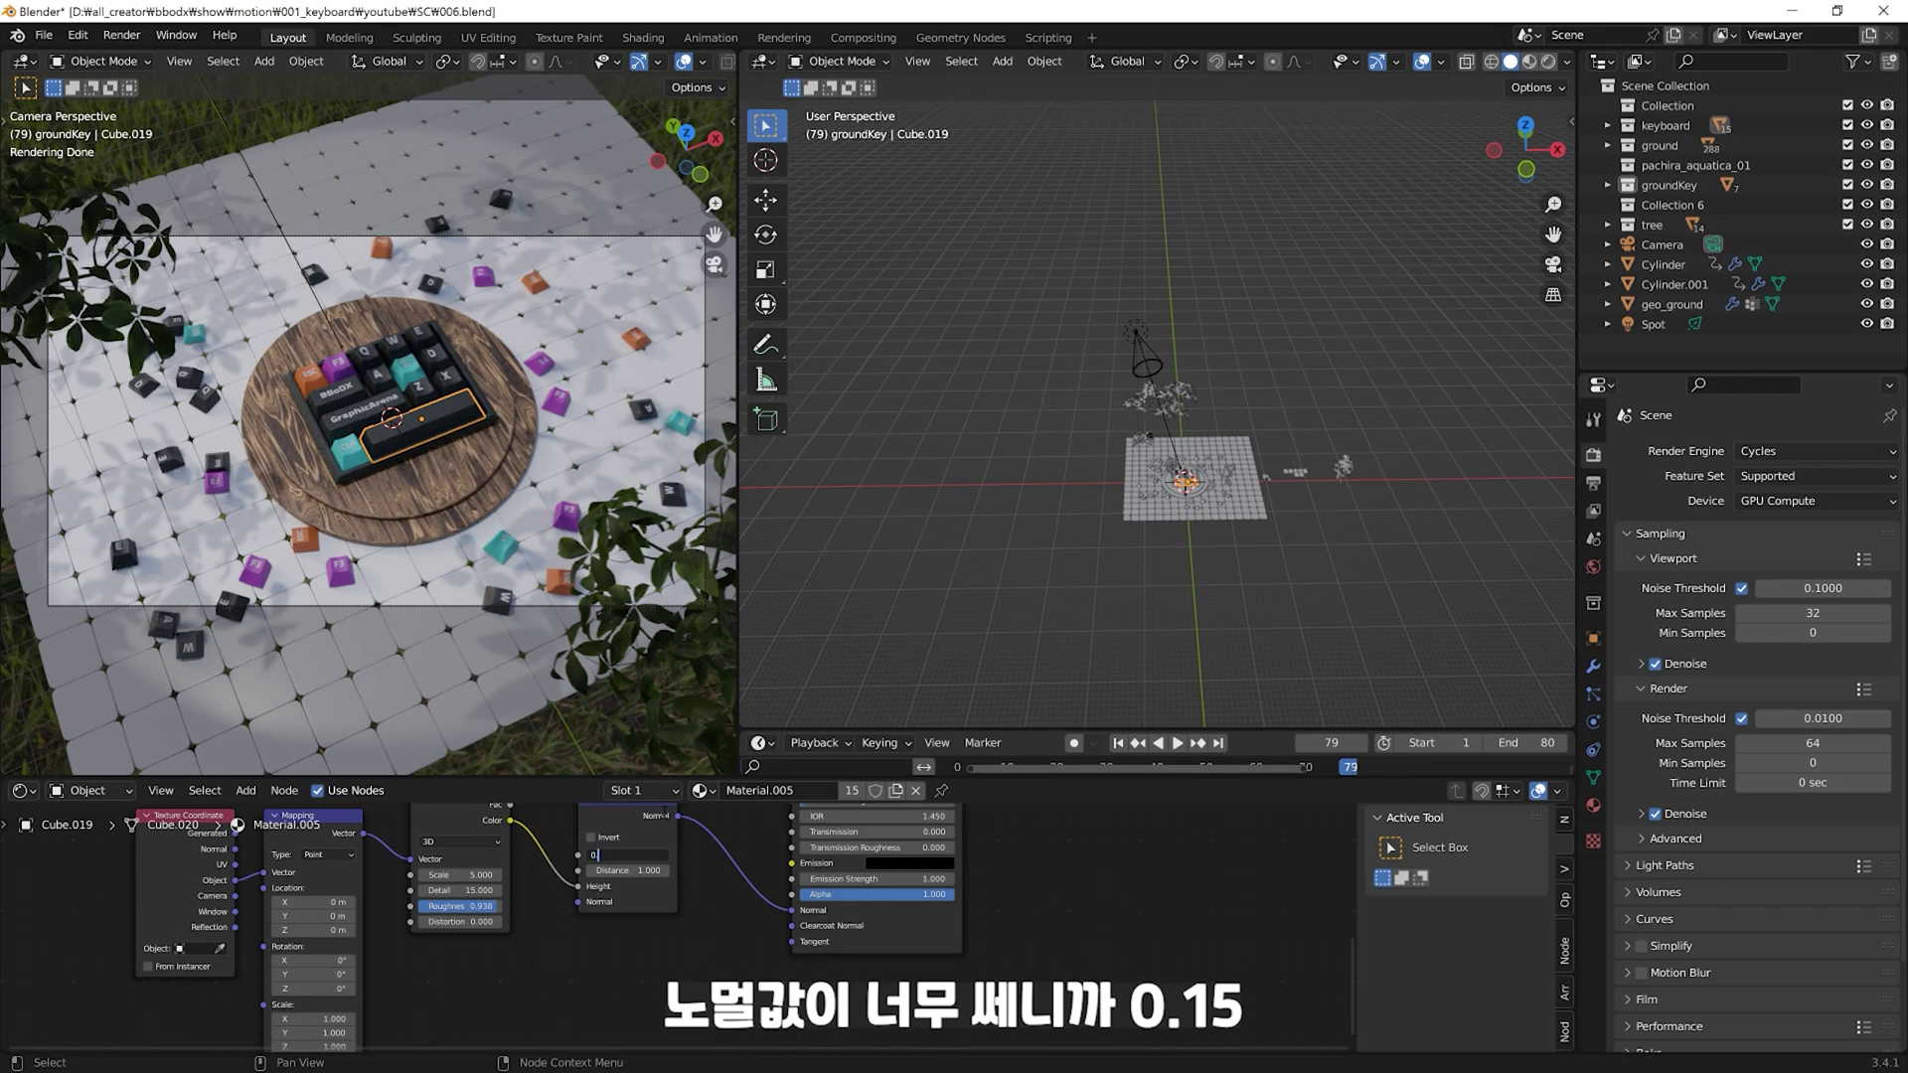
{"action": "type", "text": "5"}
{"action": "key", "text": "Return"}
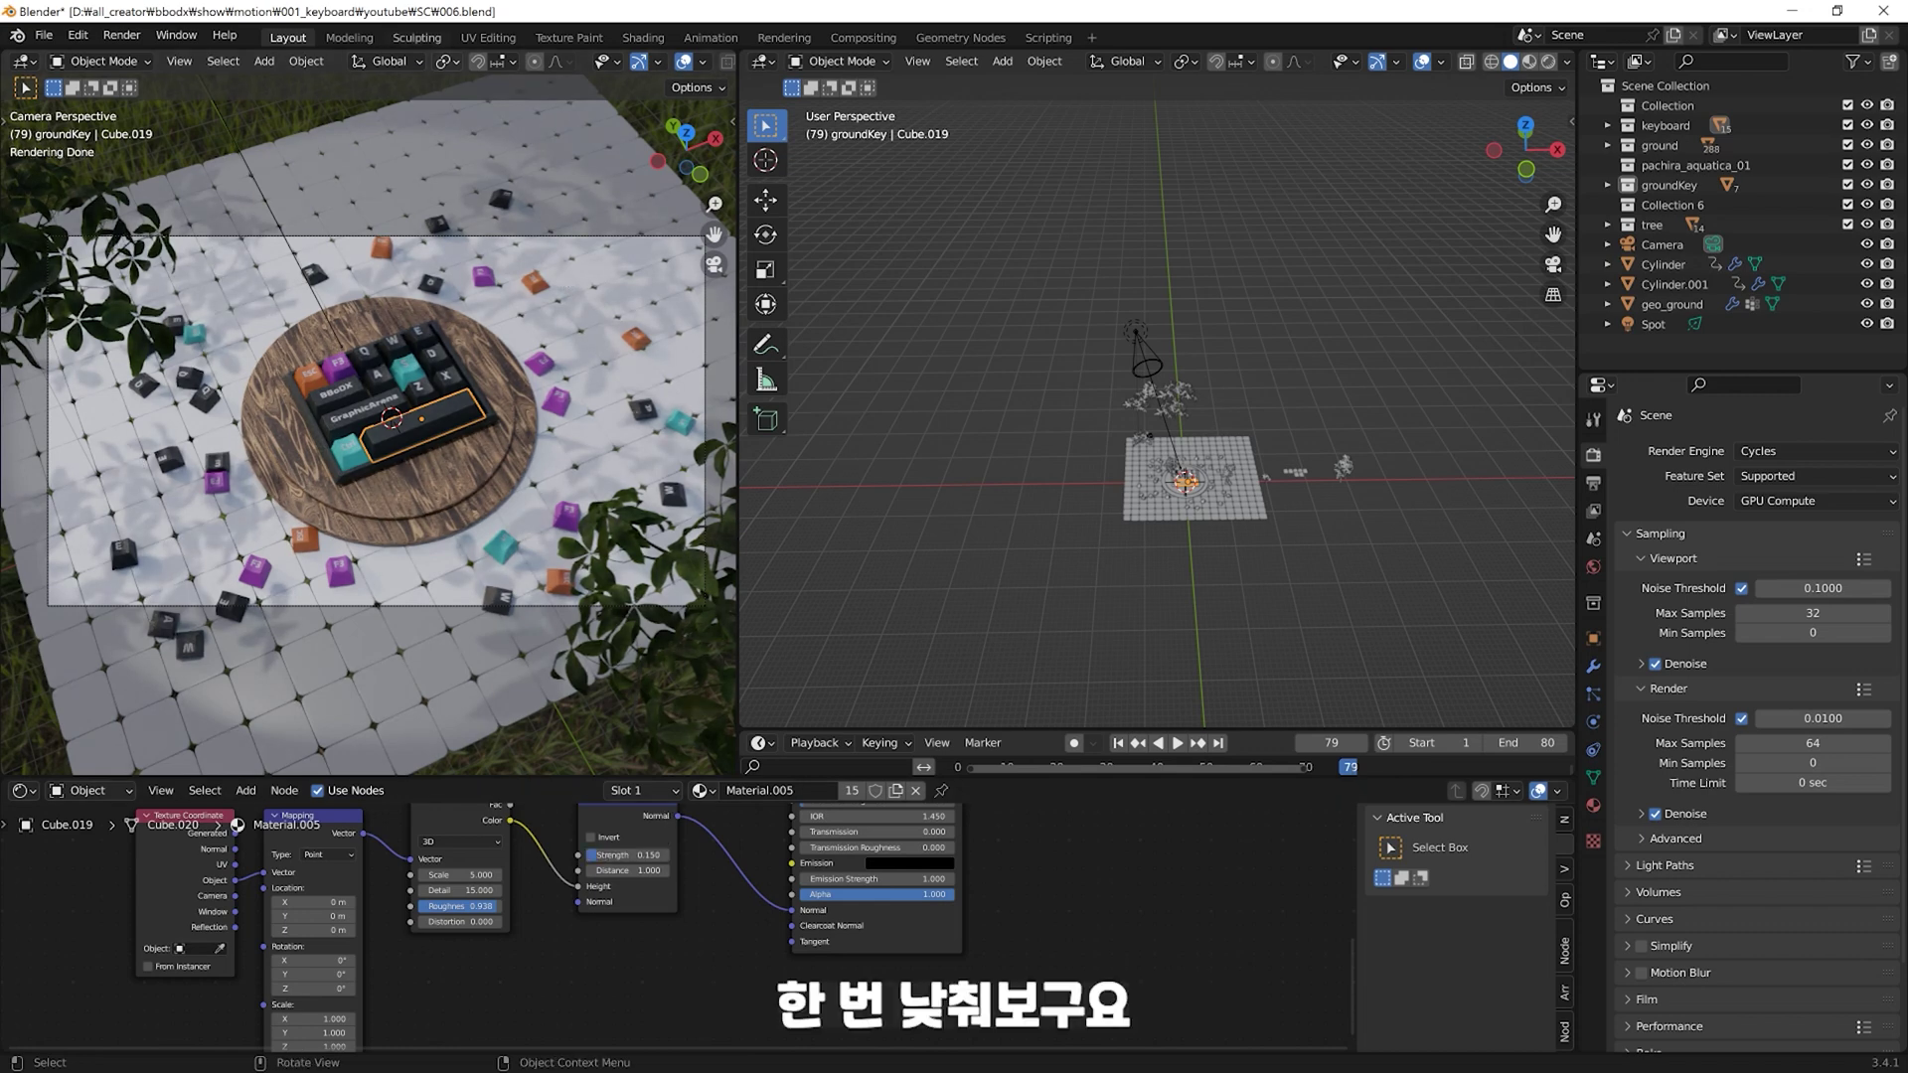
{"action": "left_click_drag", "start_coordinate": [919, 224], "coordinate": [602, 182]}
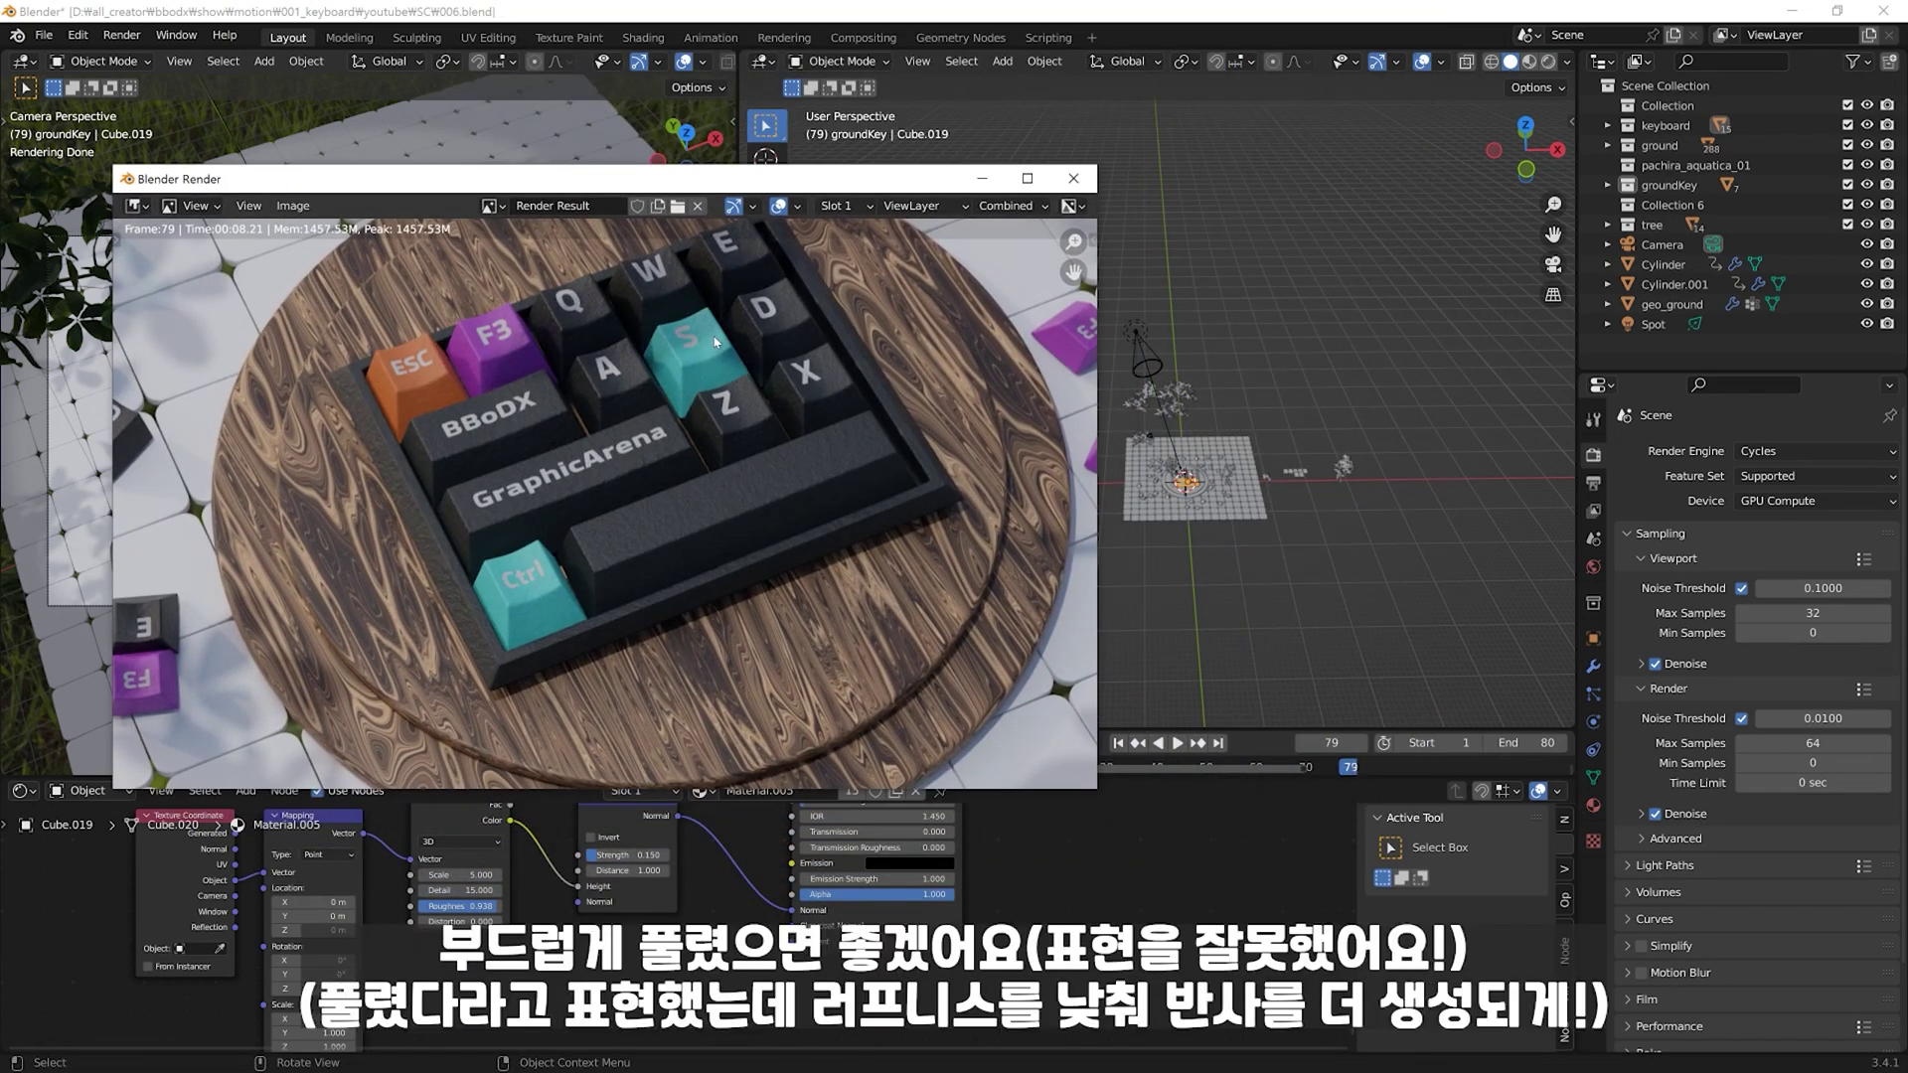
Step: Move the render aside and set the Principled BSDF Roughness to 0.4
{"action": "left_click_drag", "start_coordinate": [727, 179], "coordinate": [571, 80]}
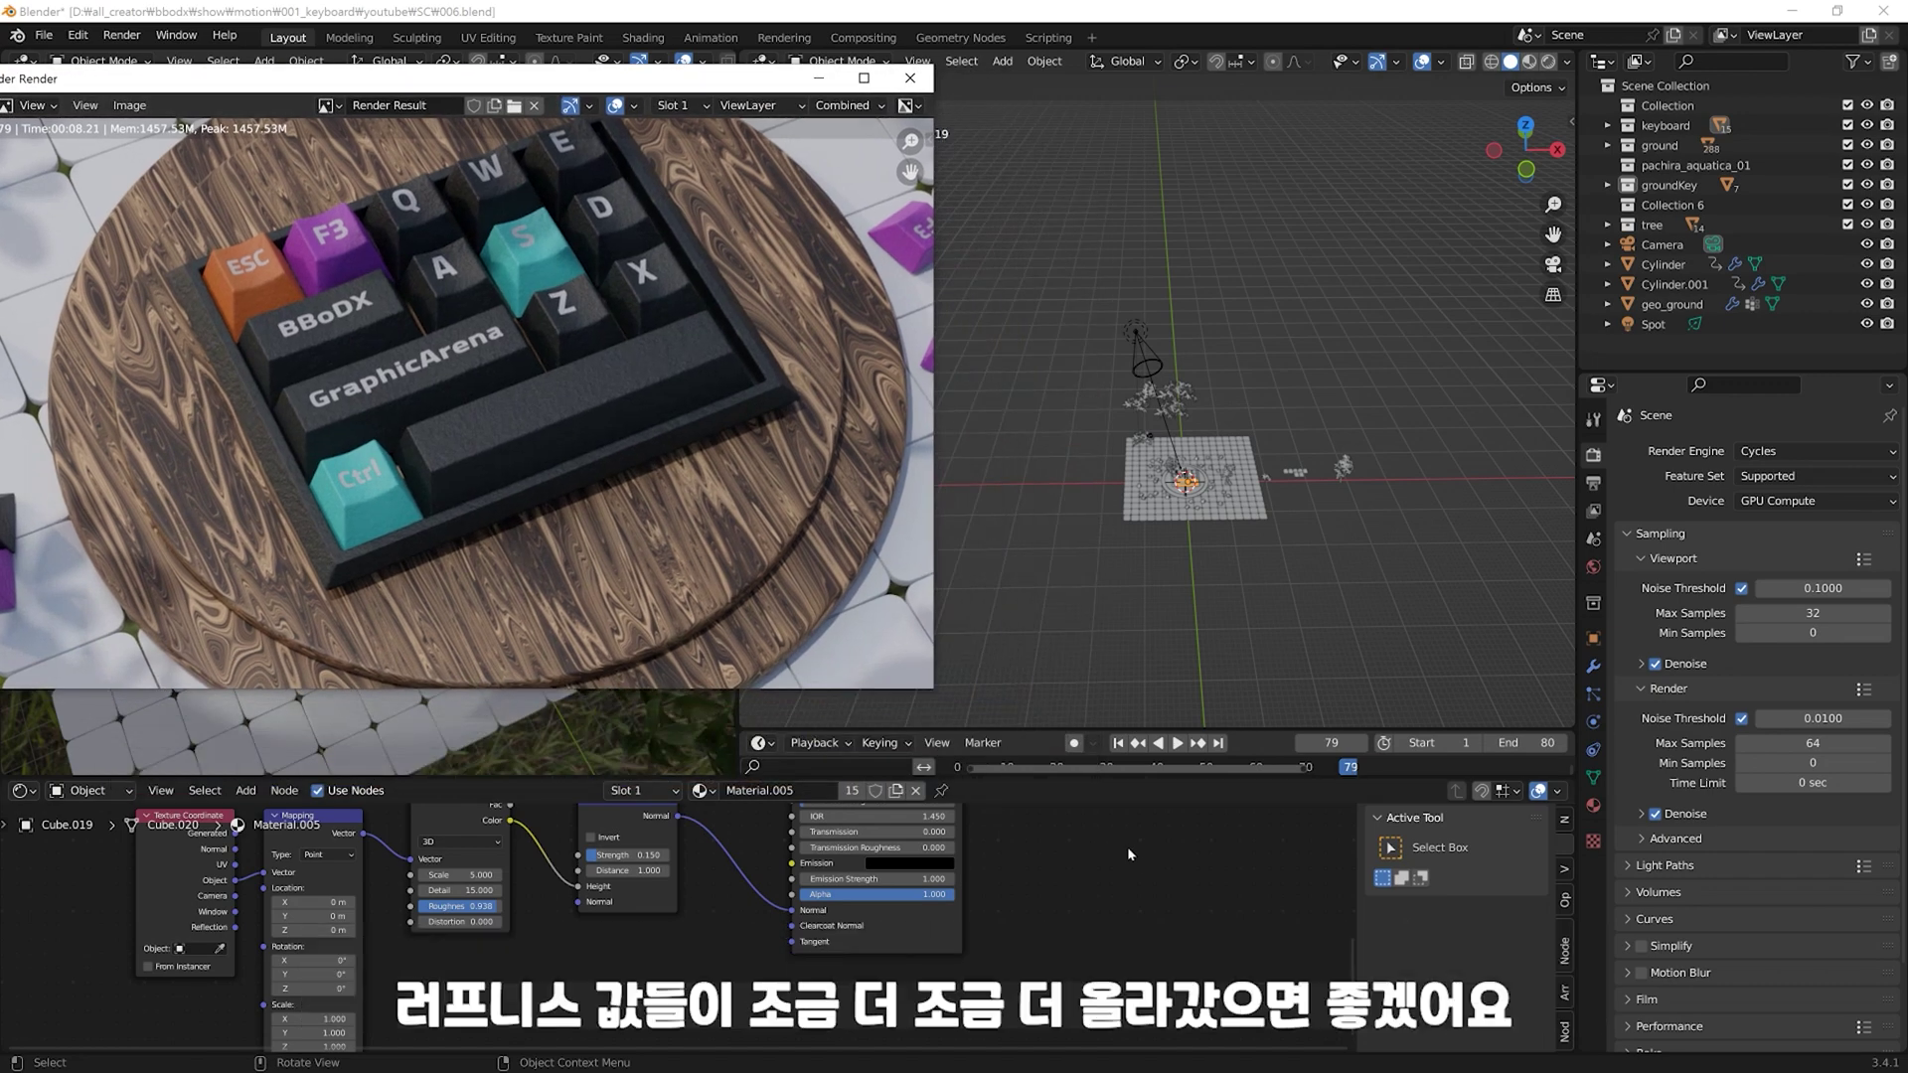
{"action": "left_click", "coordinate": [994, 824]}
{"action": "scroll", "coordinate": [865, 976], "scroll_direction": "up", "scroll_amount": 1}
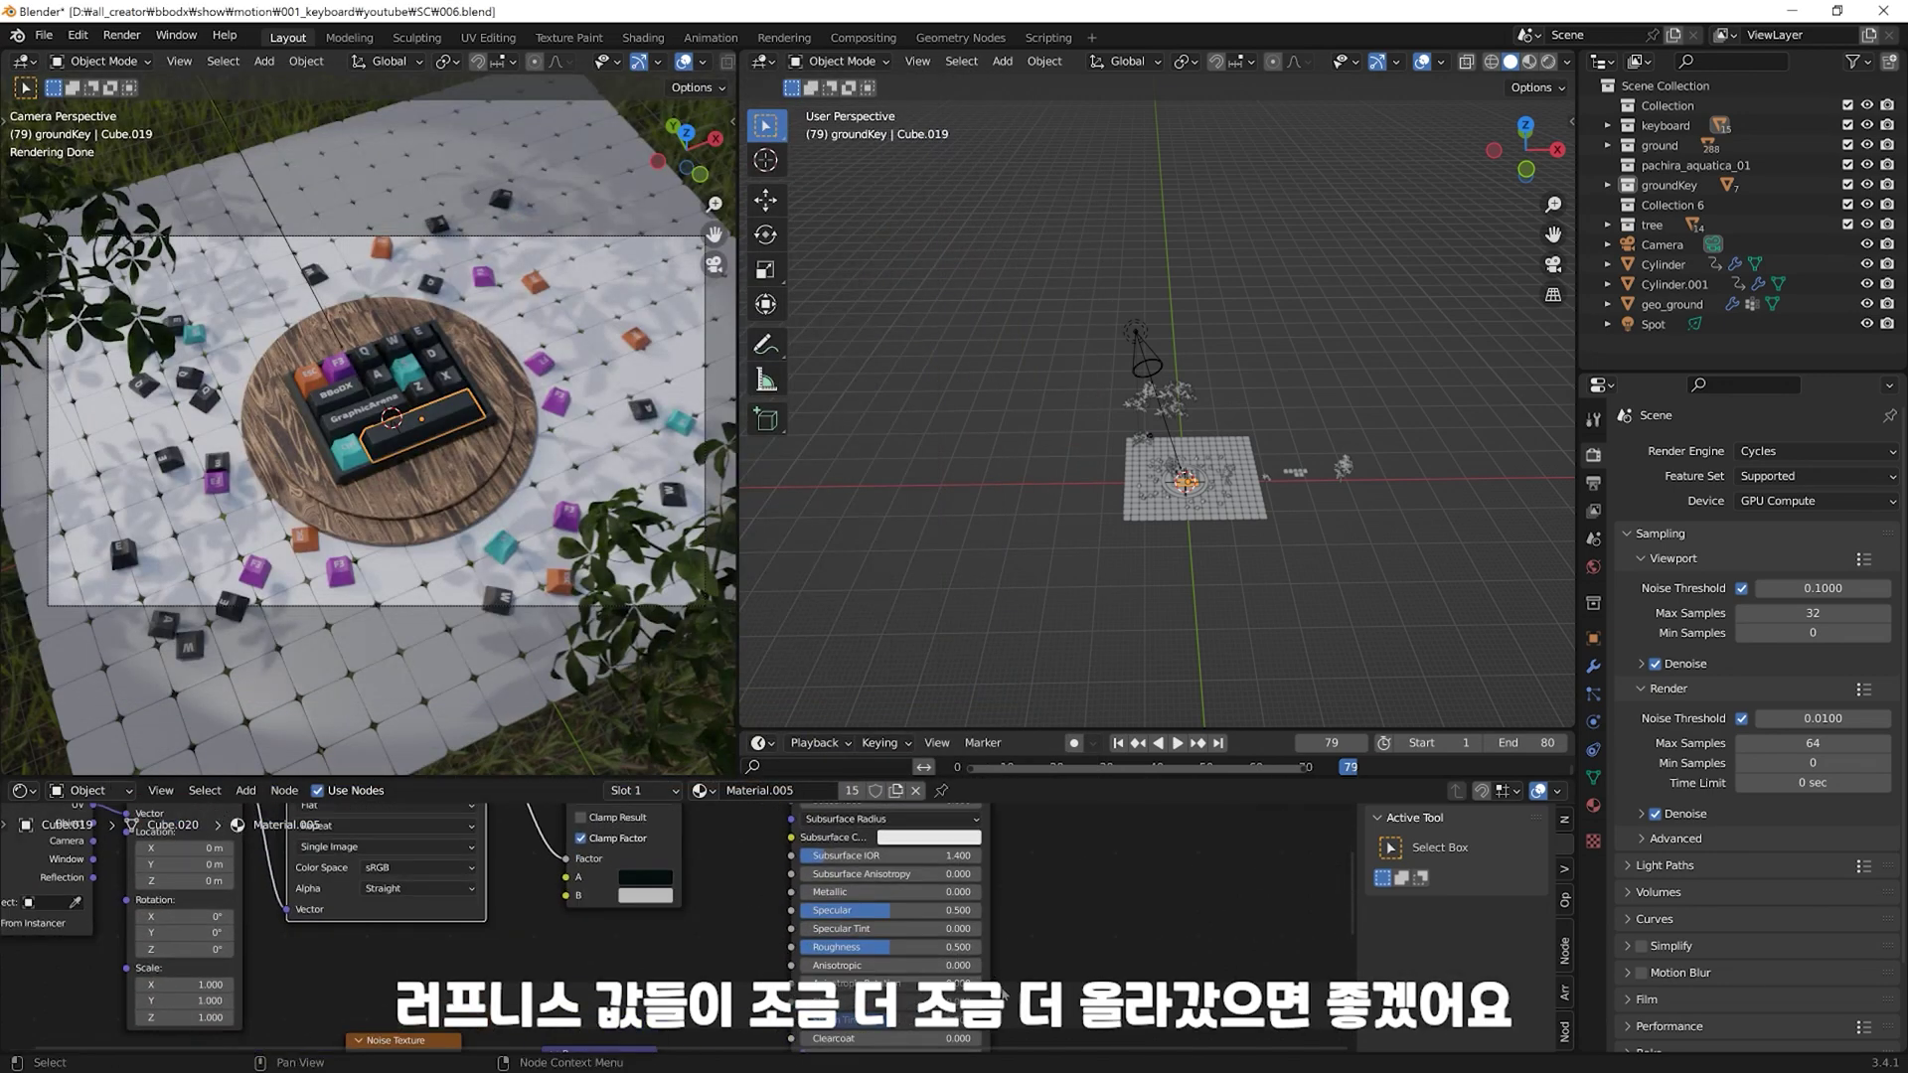
{"action": "scroll", "coordinate": [864, 976], "scroll_direction": "up", "scroll_amount": 1}
{"action": "left_click", "coordinate": [981, 952]}
{"action": "type", "text": "0.4"}
{"action": "key", "text": "Return"}
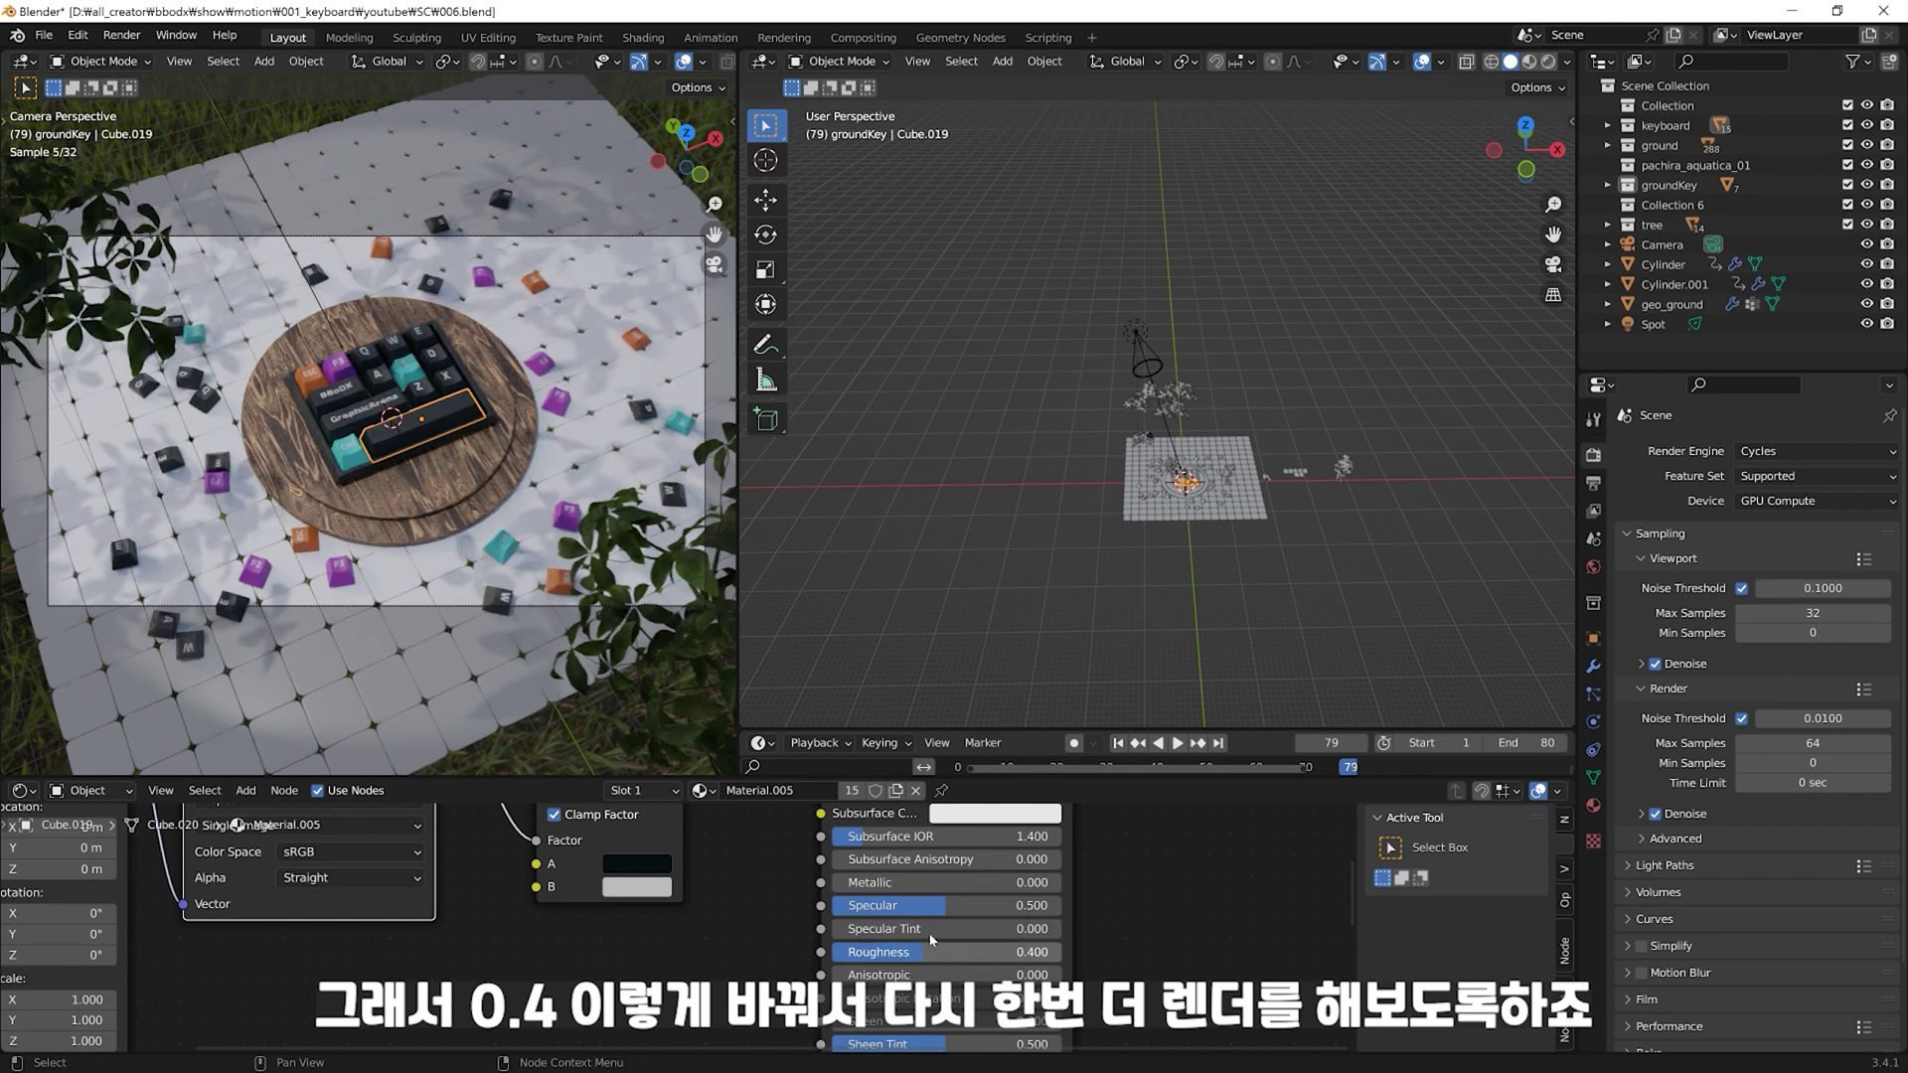
Step: Select geo_ground, re-render frame 79 in Cycles, and zoom to inspect the result
{"action": "left_click", "coordinate": [527, 365]}
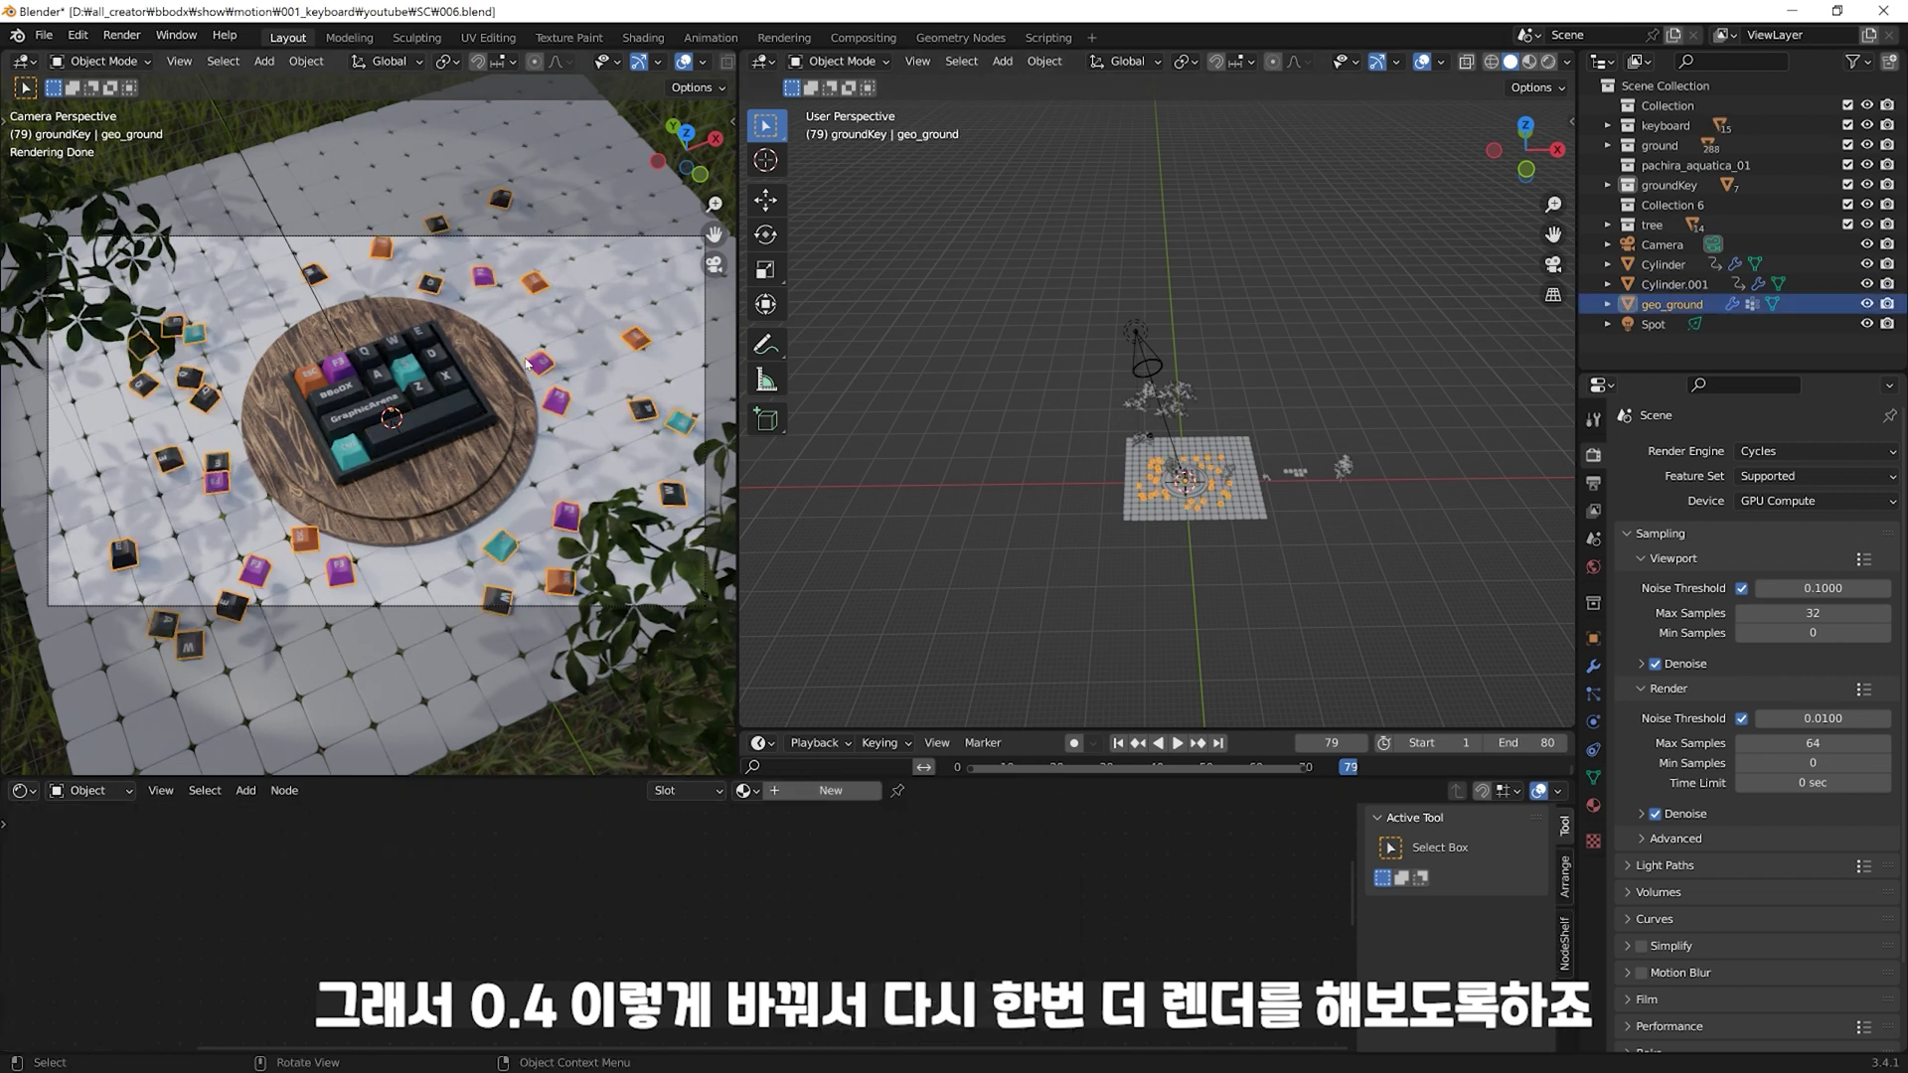
{"action": "key", "text": "F12"}
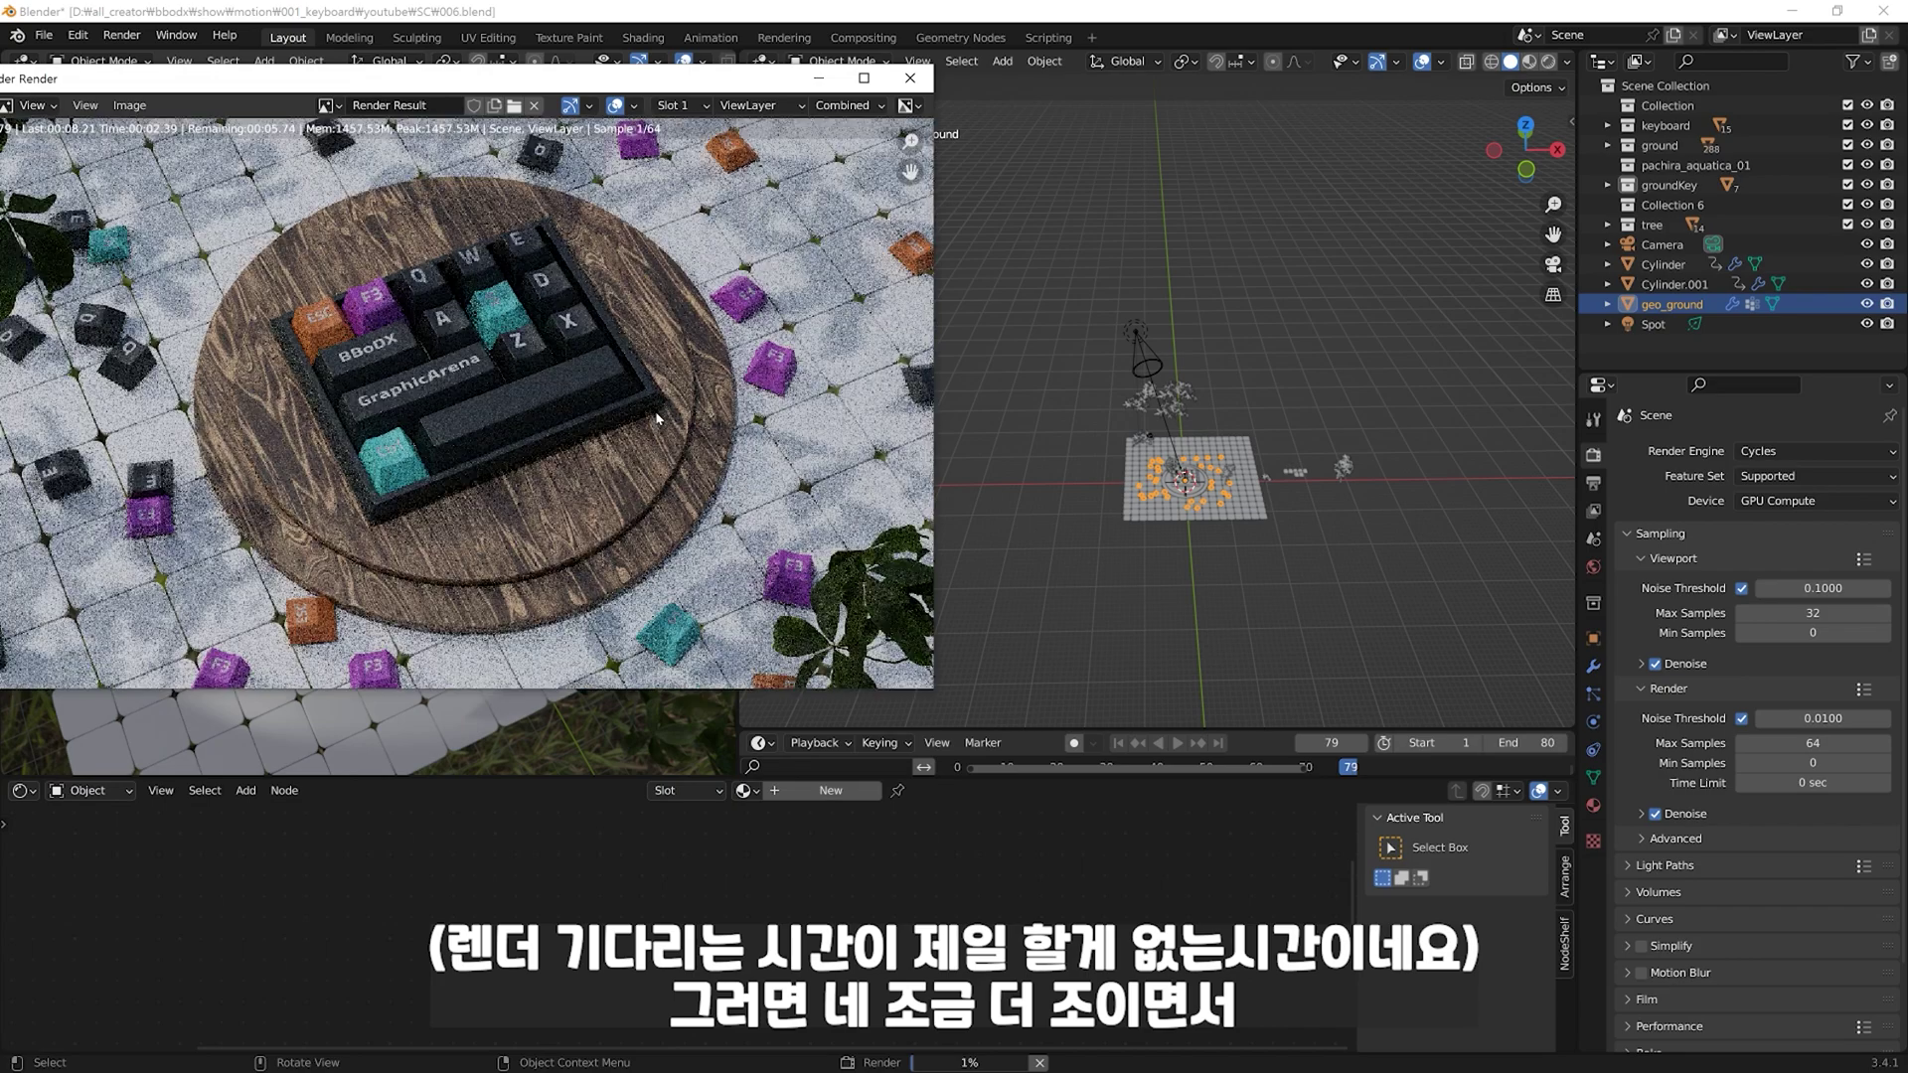
{"action": "scroll", "coordinate": [578, 408], "scroll_direction": "up", "scroll_amount": 2}
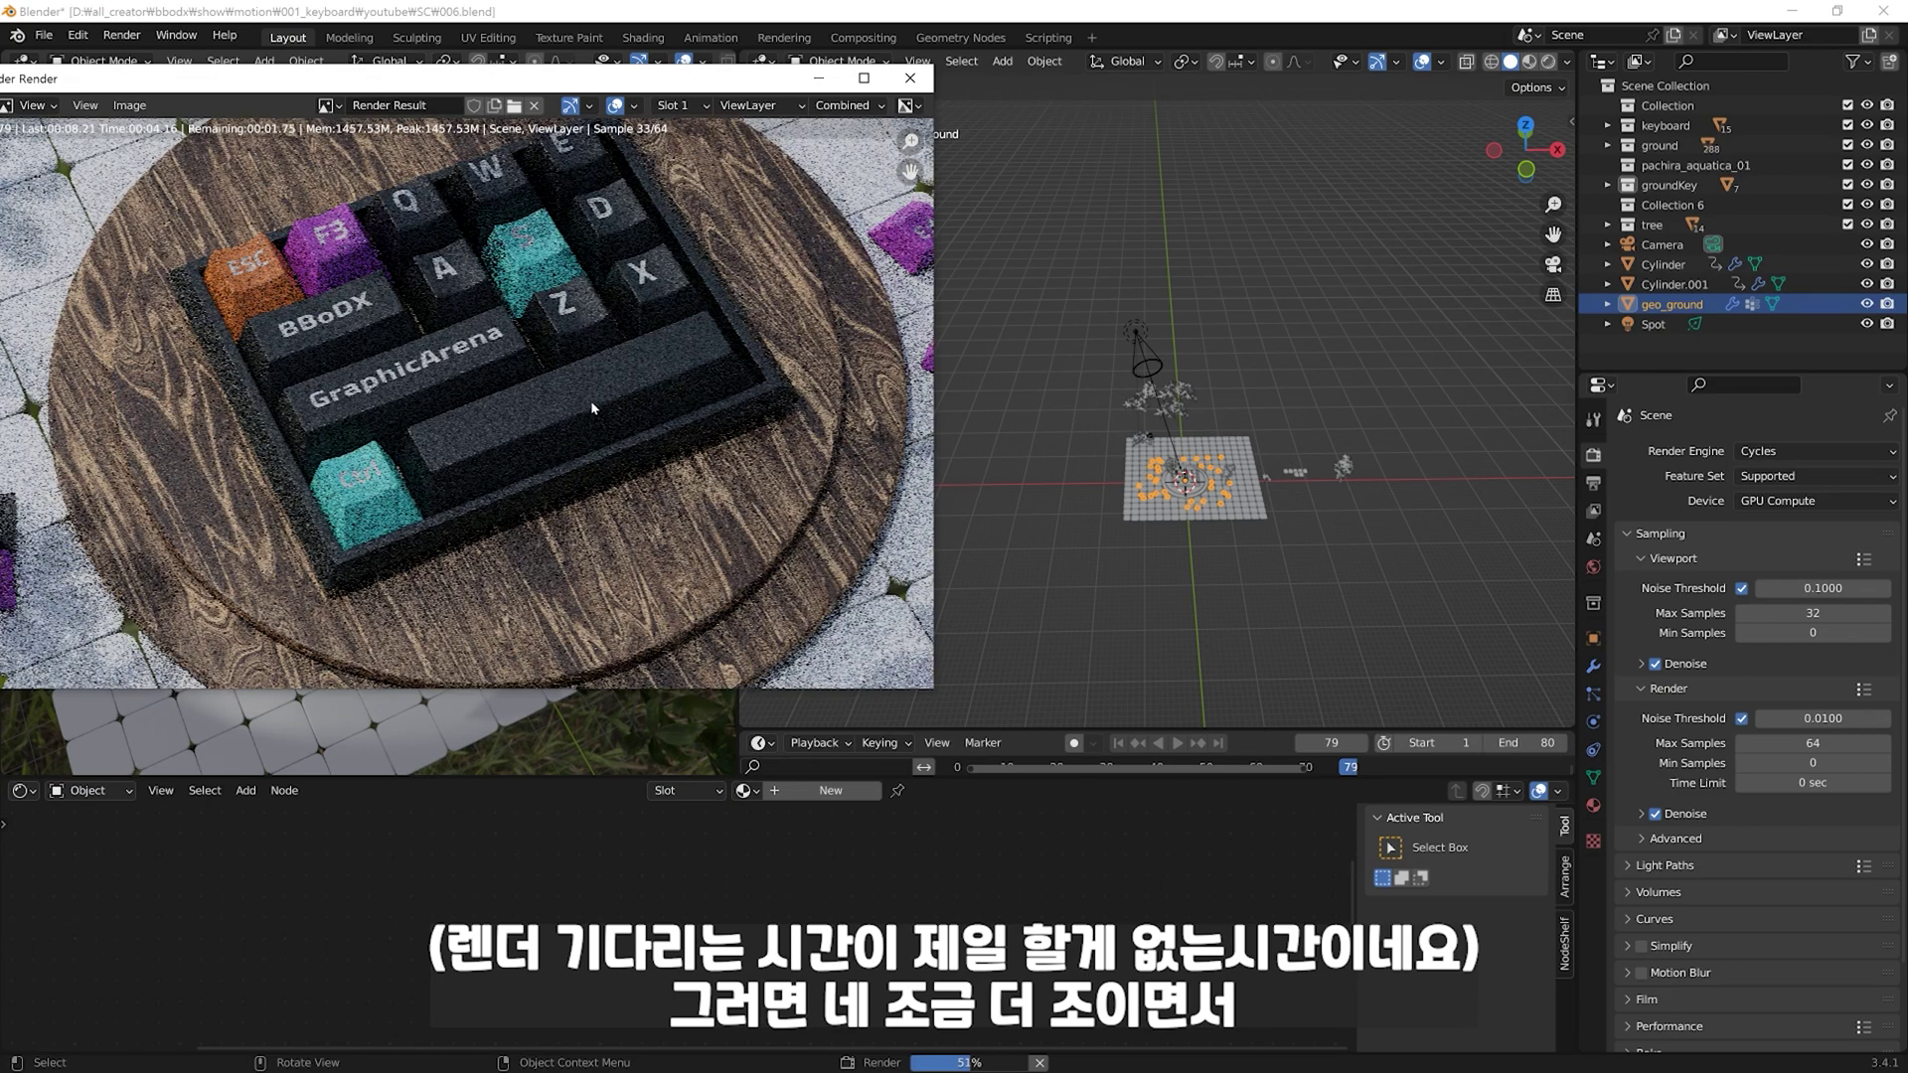
{"action": "scroll", "coordinate": [593, 408], "scroll_direction": "down", "scroll_amount": 1}
{"action": "scroll", "coordinate": [593, 408], "scroll_direction": "down", "scroll_amount": 2}
{"action": "scroll", "coordinate": [596, 407], "scroll_direction": "up", "scroll_amount": 1}
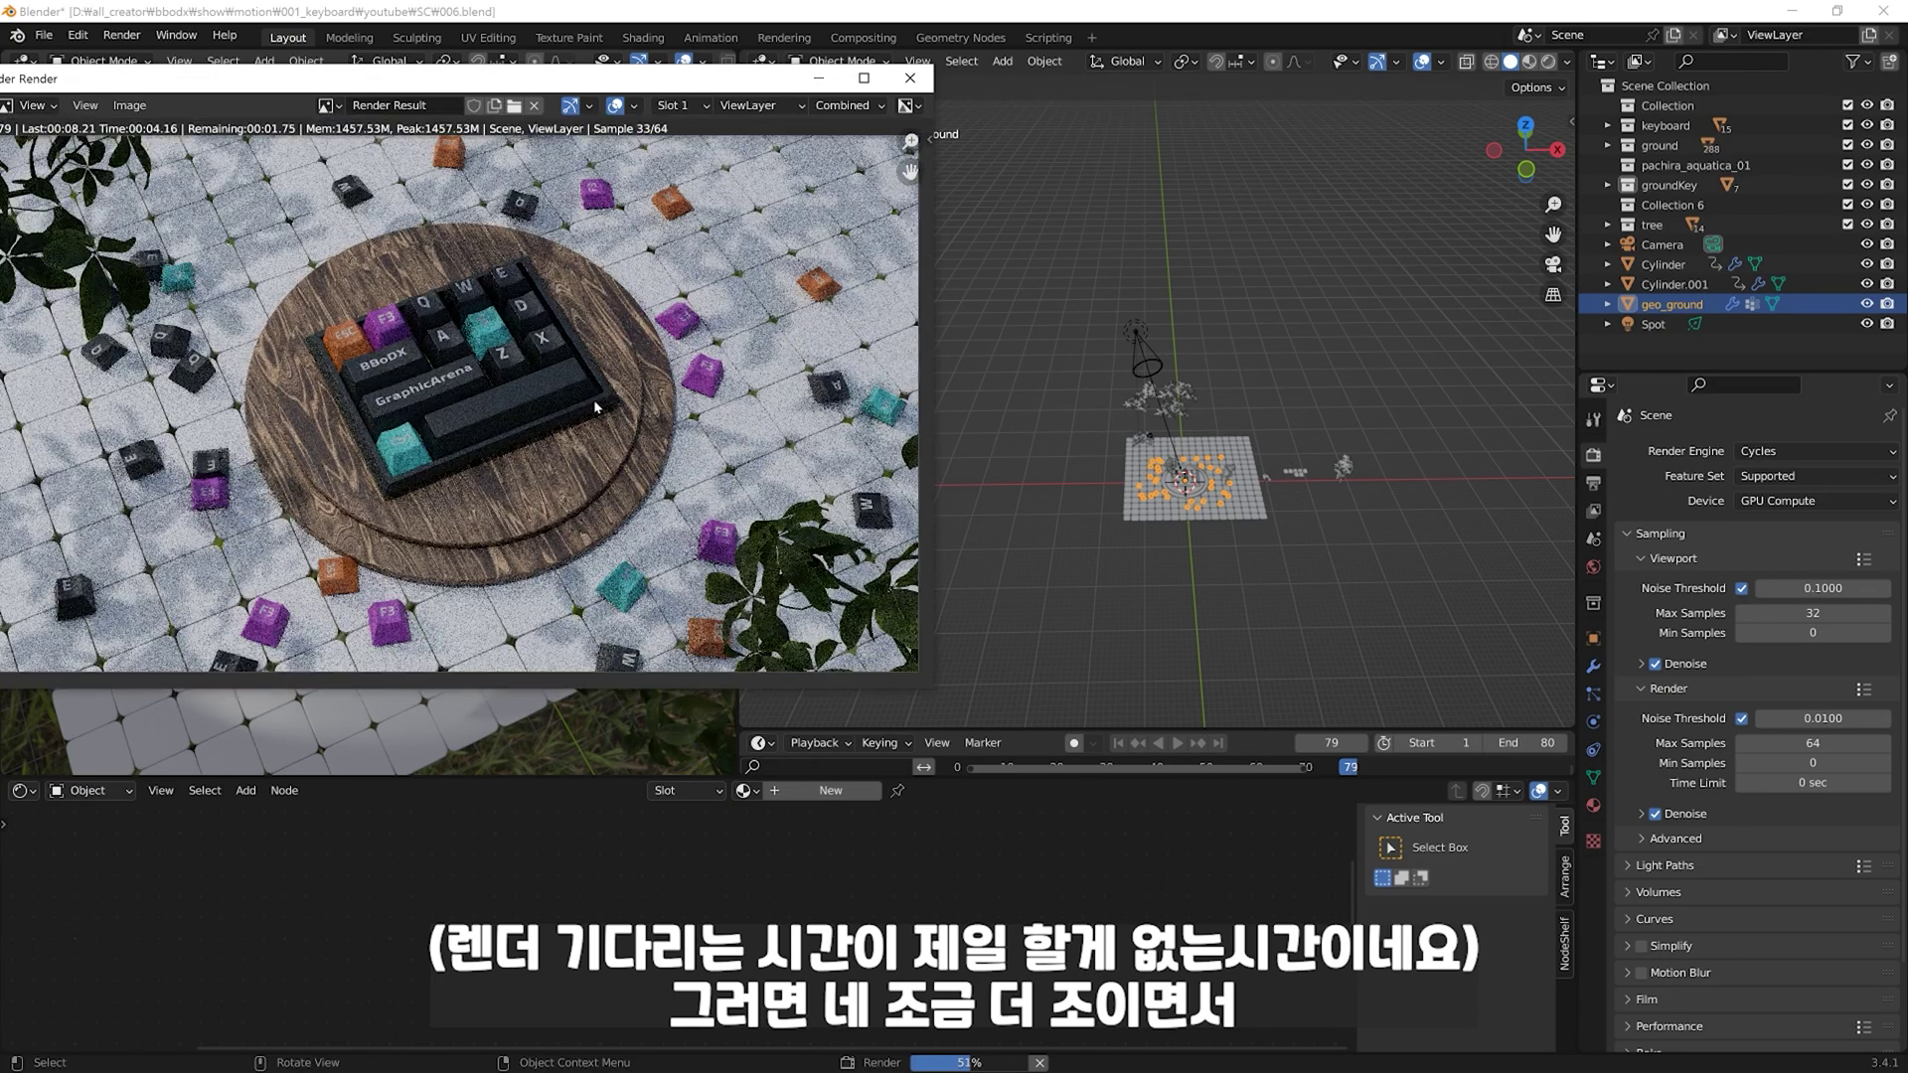
{"action": "scroll", "coordinate": [586, 378], "scroll_direction": "up", "scroll_amount": 3}
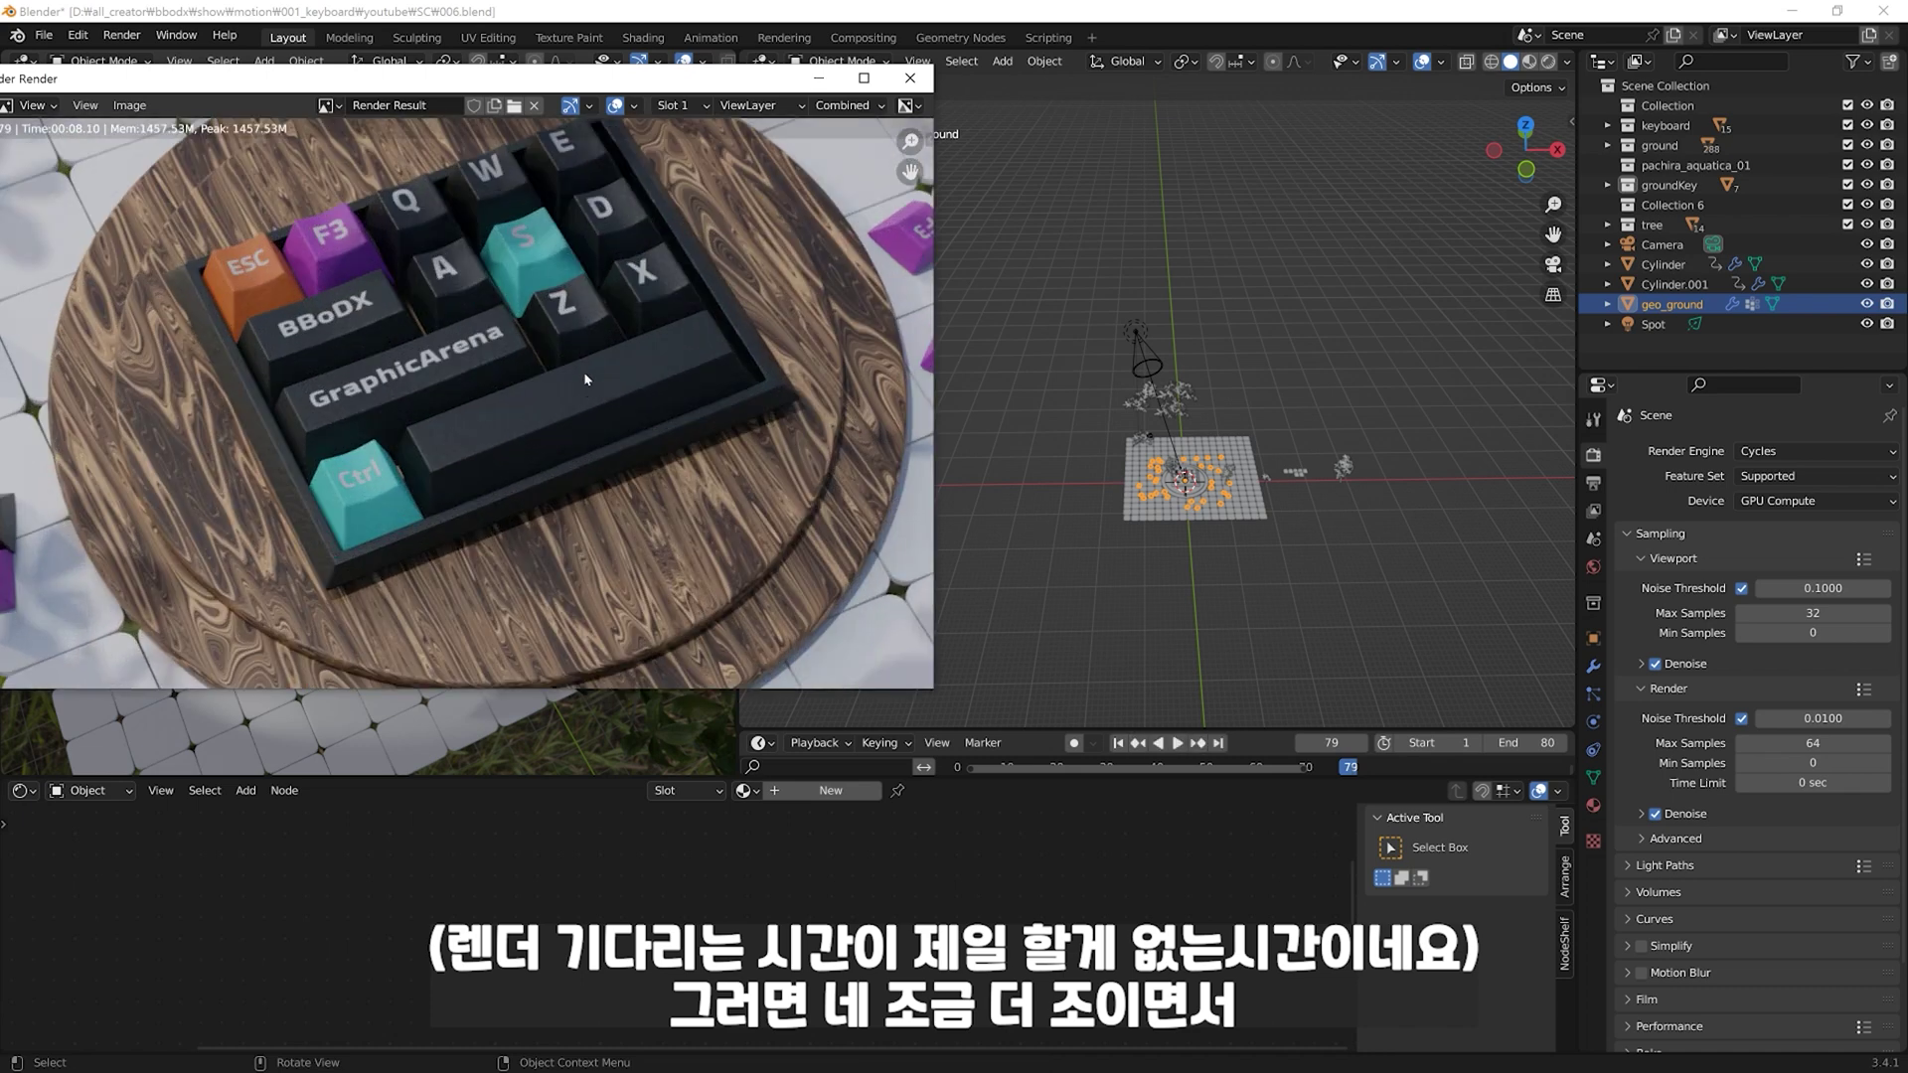
{"action": "scroll", "coordinate": [581, 398], "scroll_direction": "up", "scroll_amount": 2}
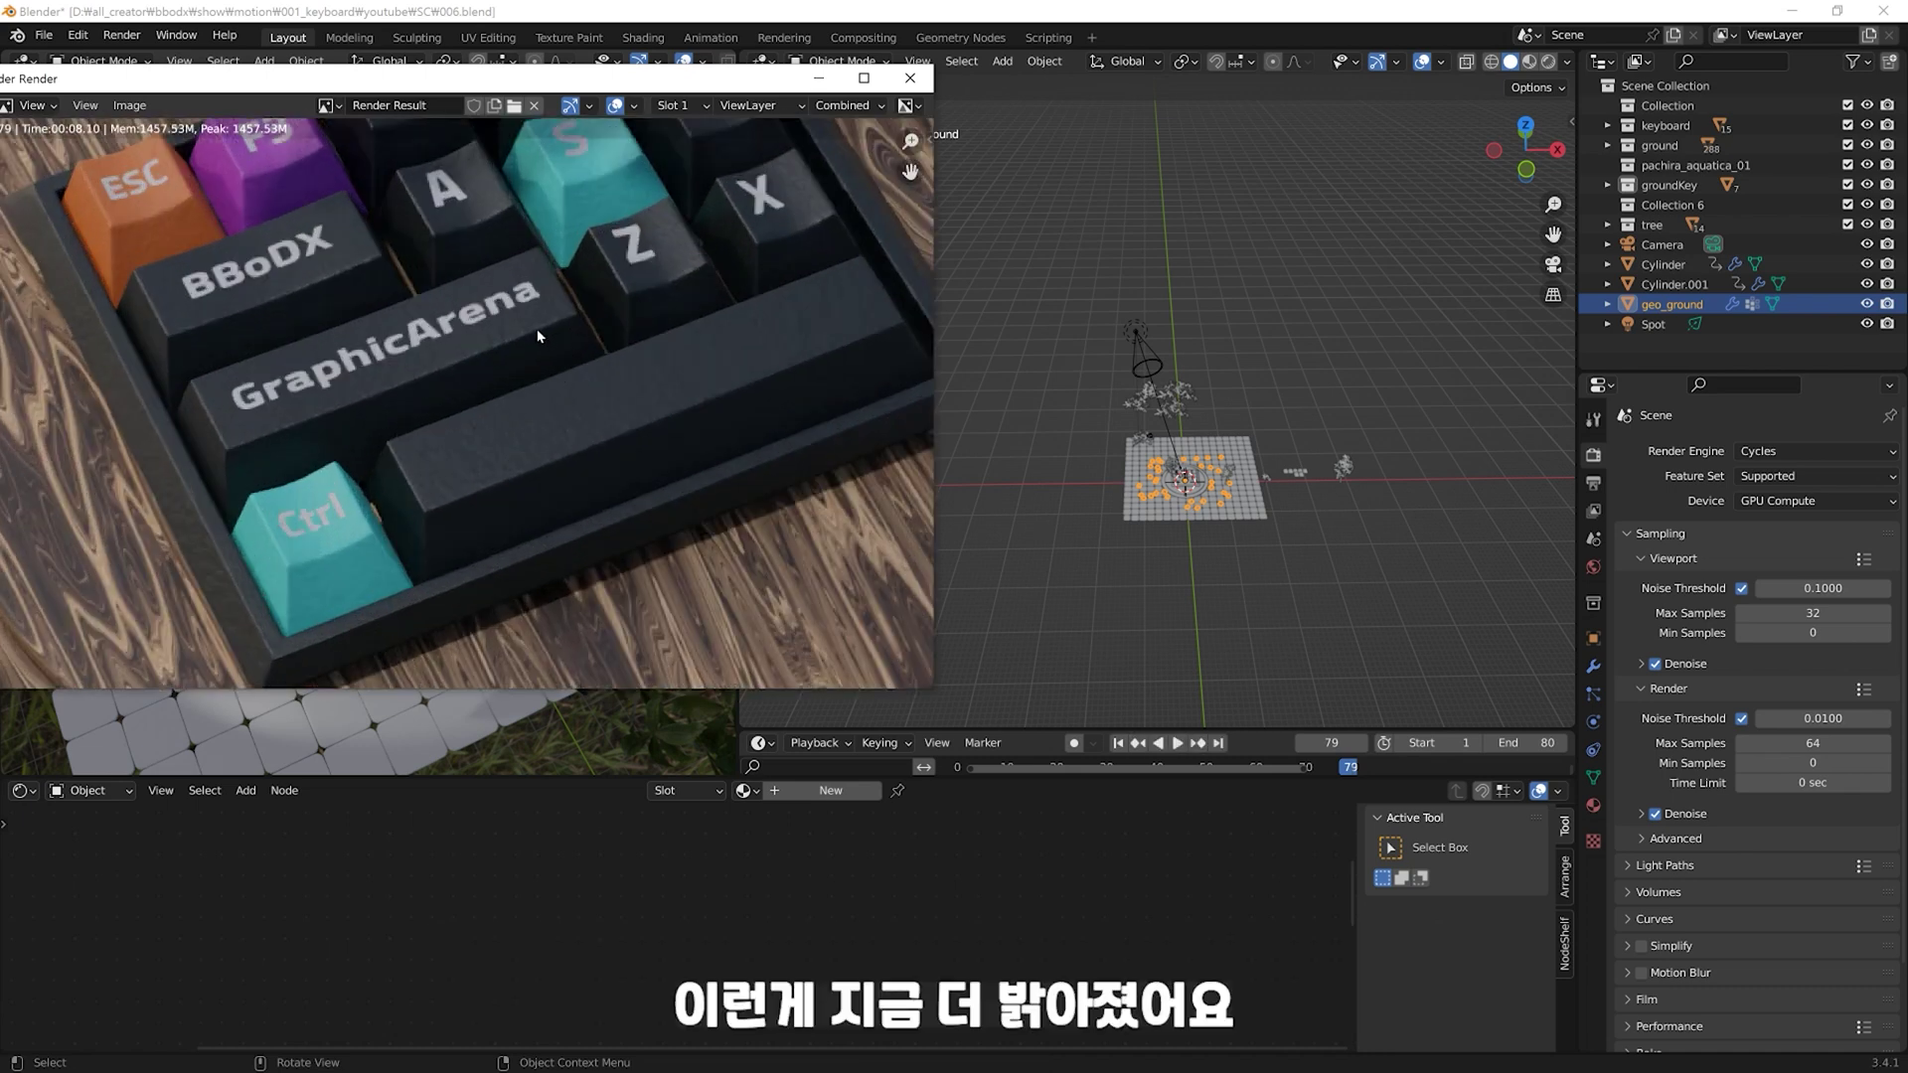
{"action": "scroll", "coordinate": [474, 303], "scroll_direction": "down", "scroll_amount": 2}
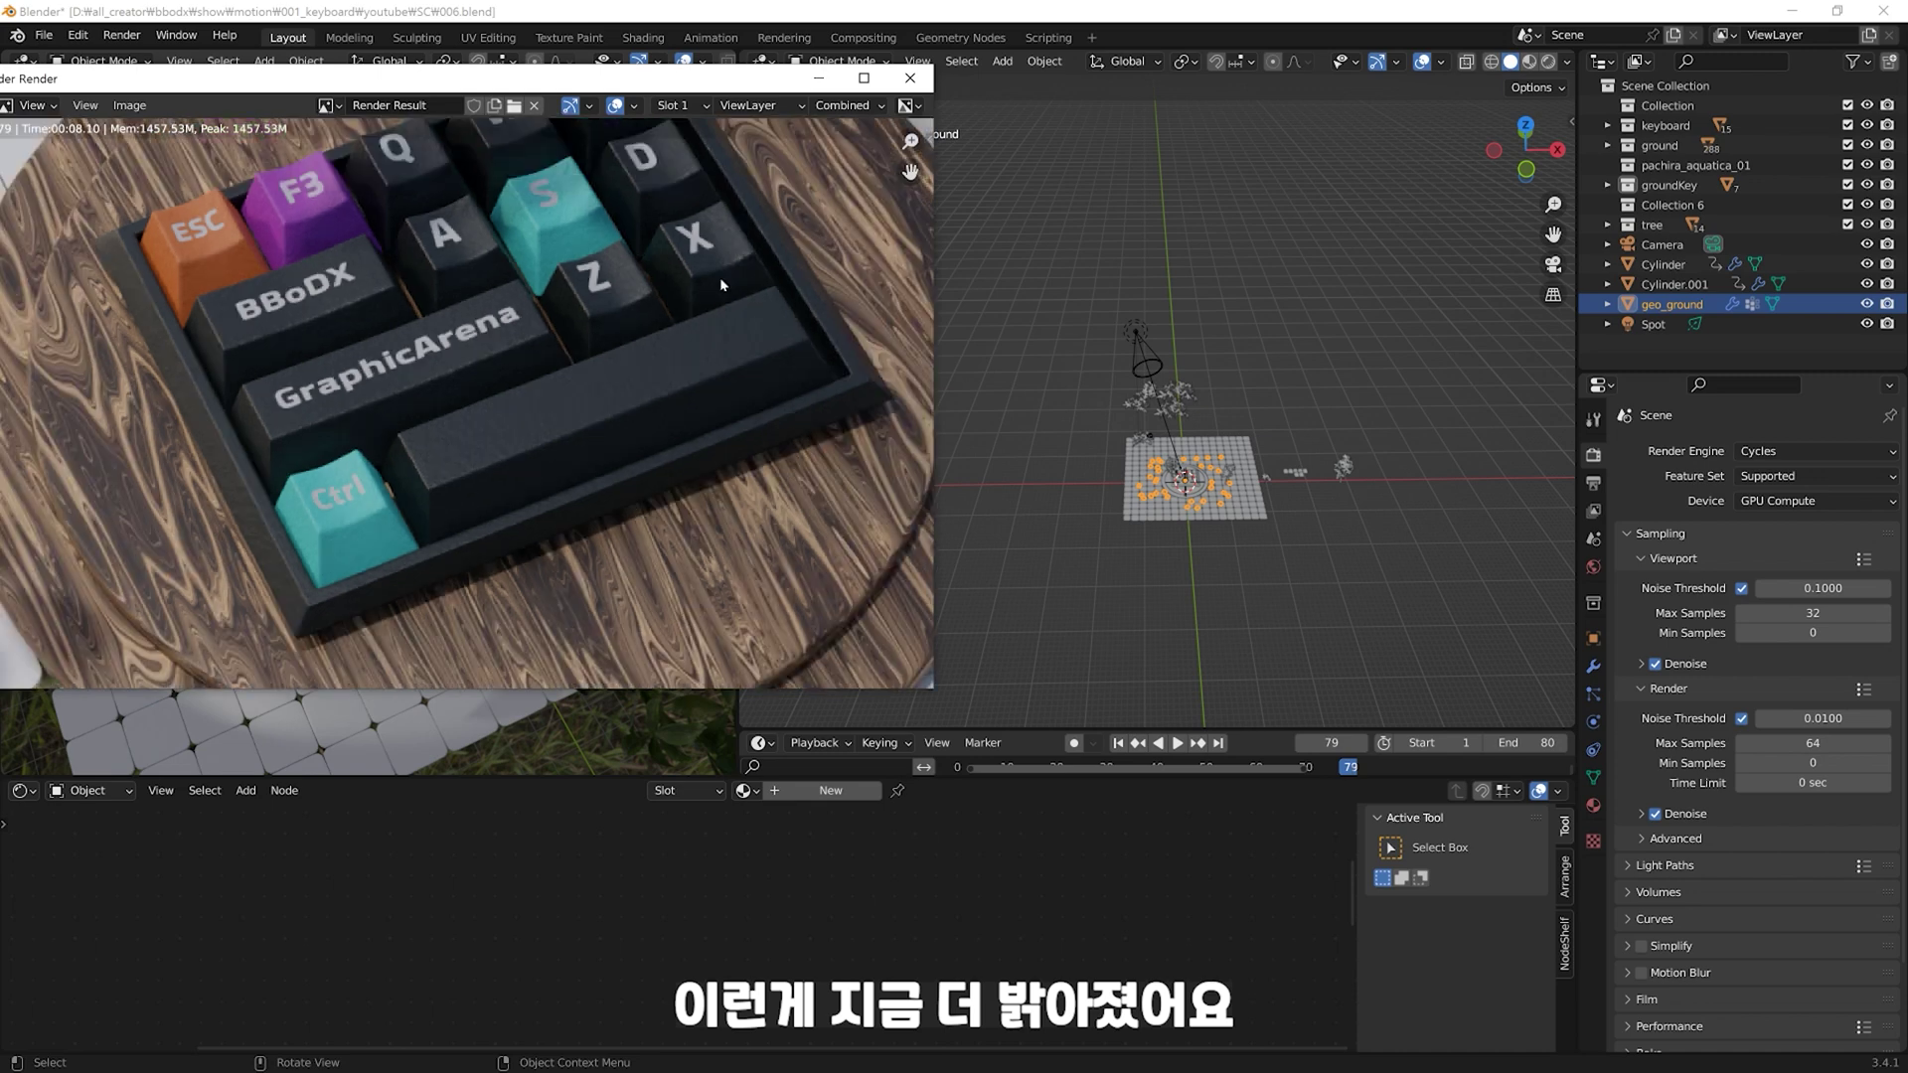
{"action": "scroll", "coordinate": [594, 357], "scroll_direction": "down", "scroll_amount": 2}
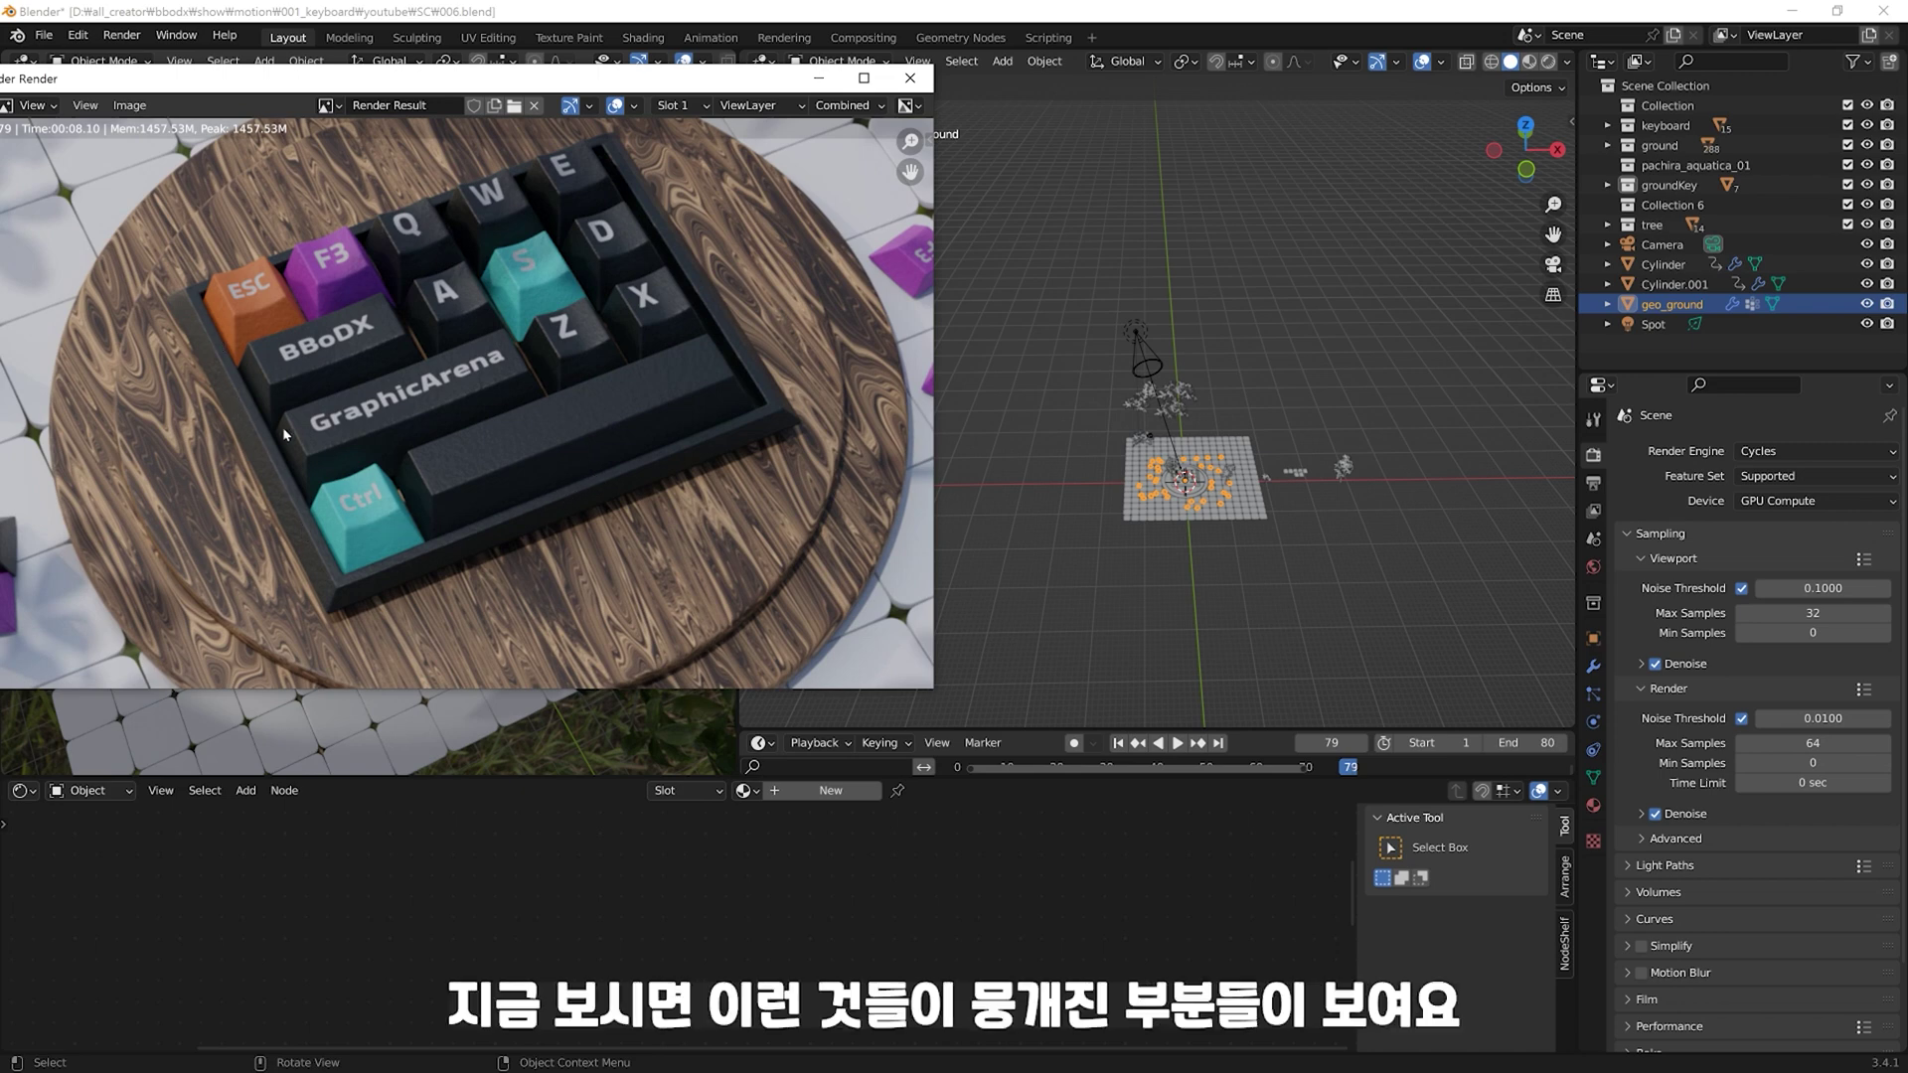
{"action": "left_click", "coordinate": [1593, 483]}
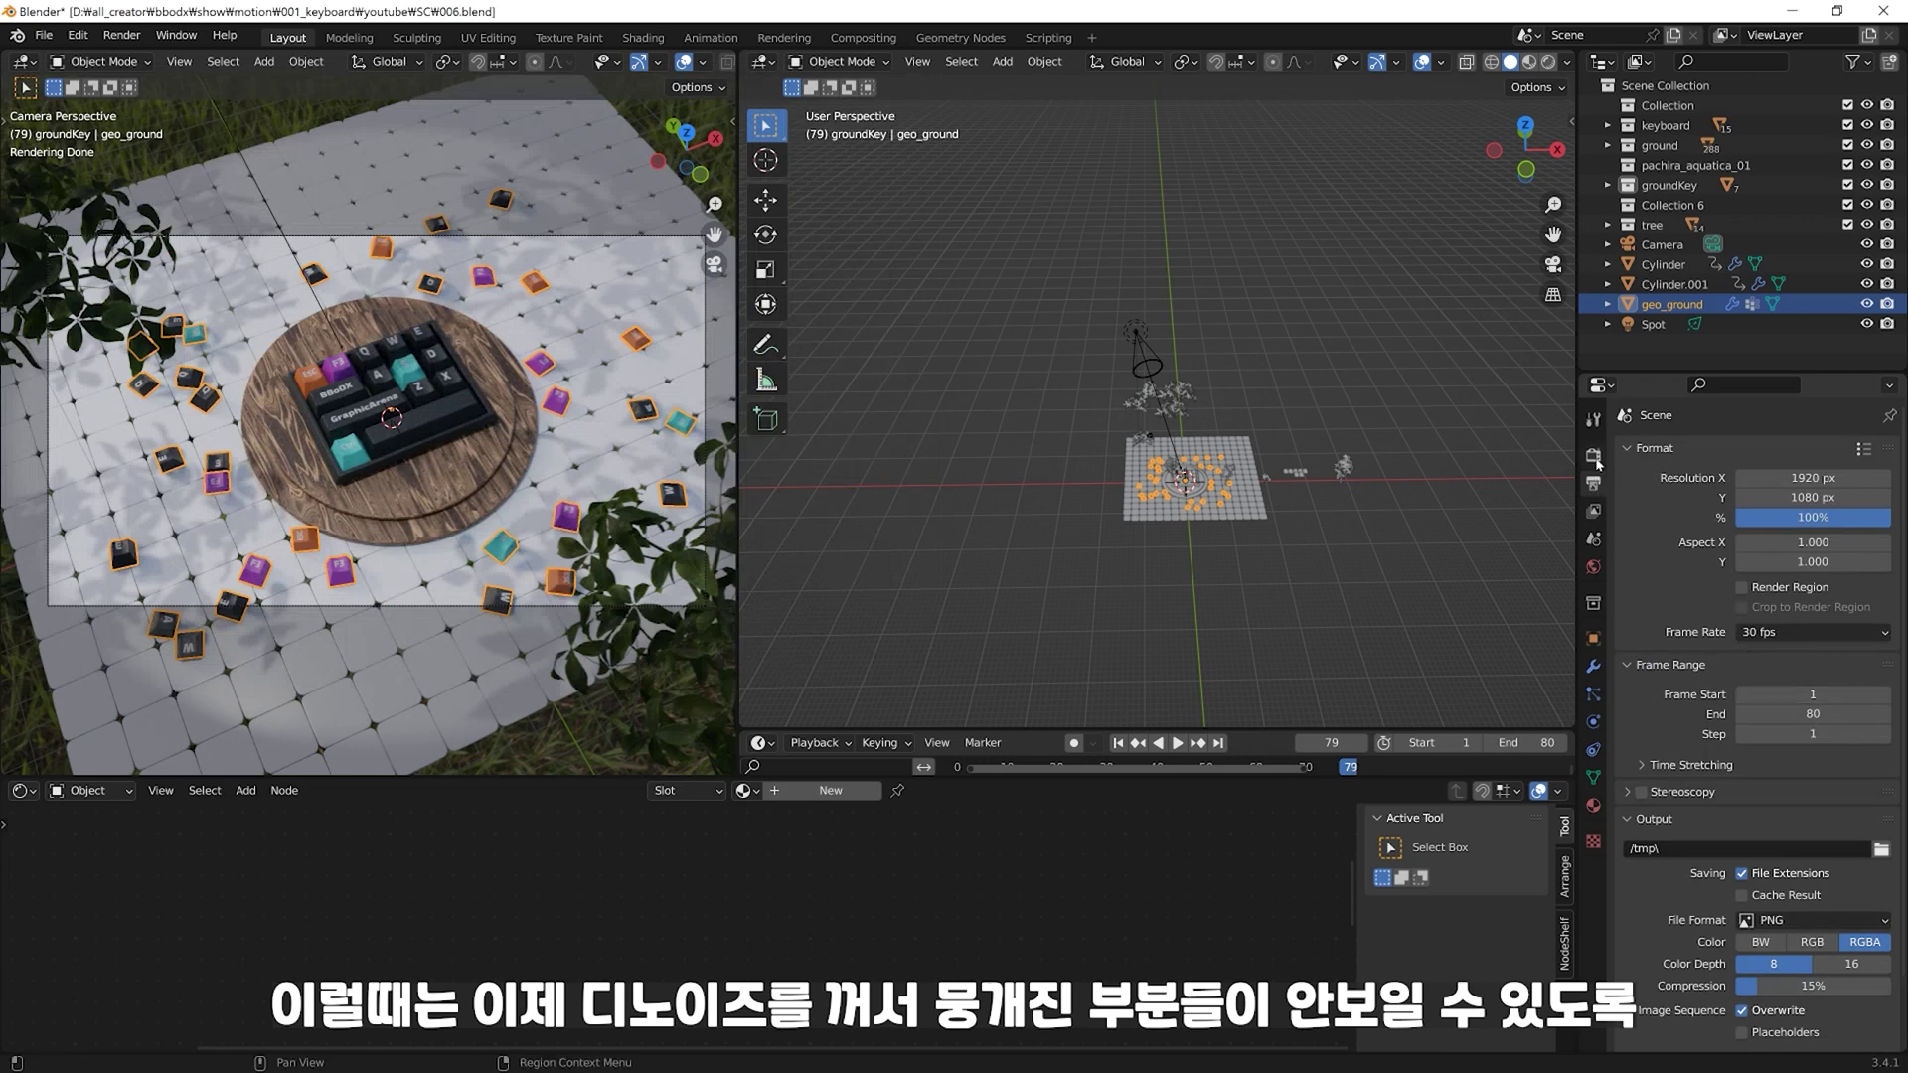
{"action": "left_click", "coordinate": [1593, 454]}
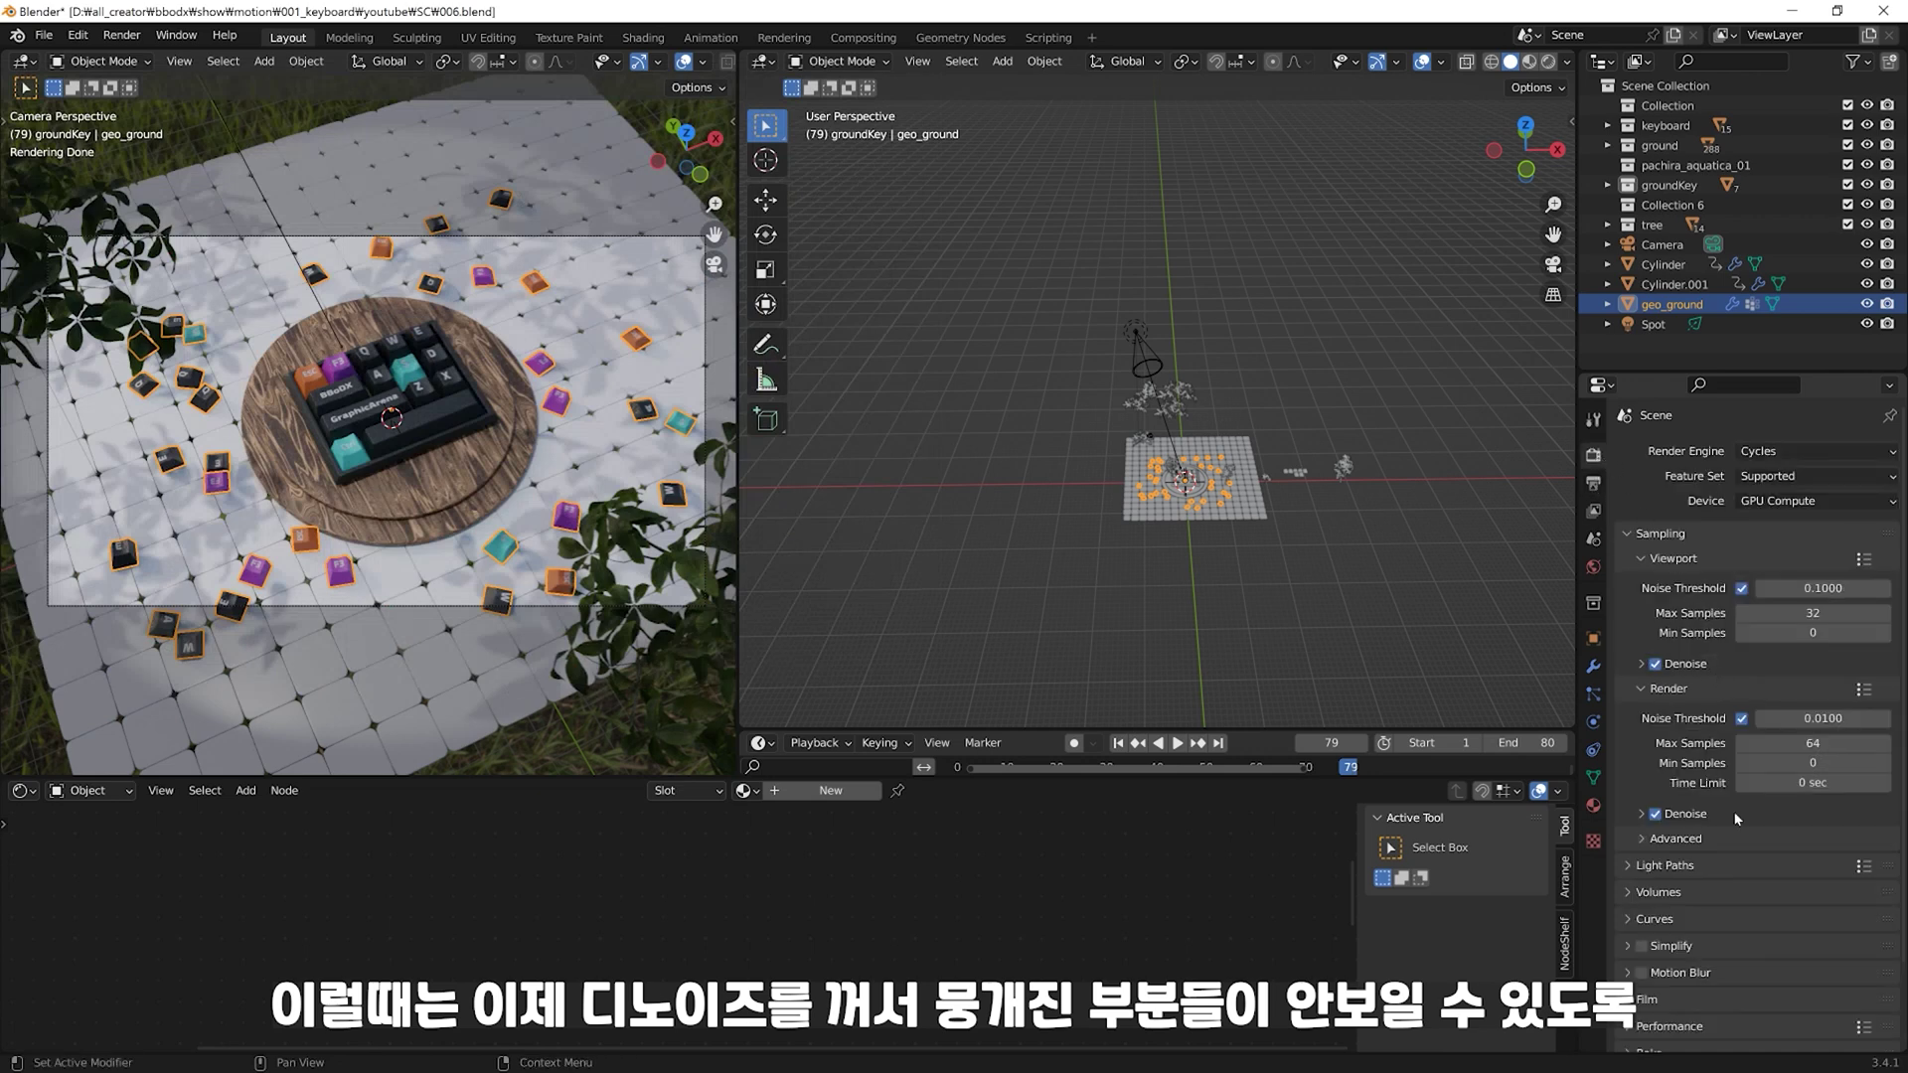
{"action": "left_click", "coordinate": [1654, 814]}
{"action": "left_click", "coordinate": [455, 469]}
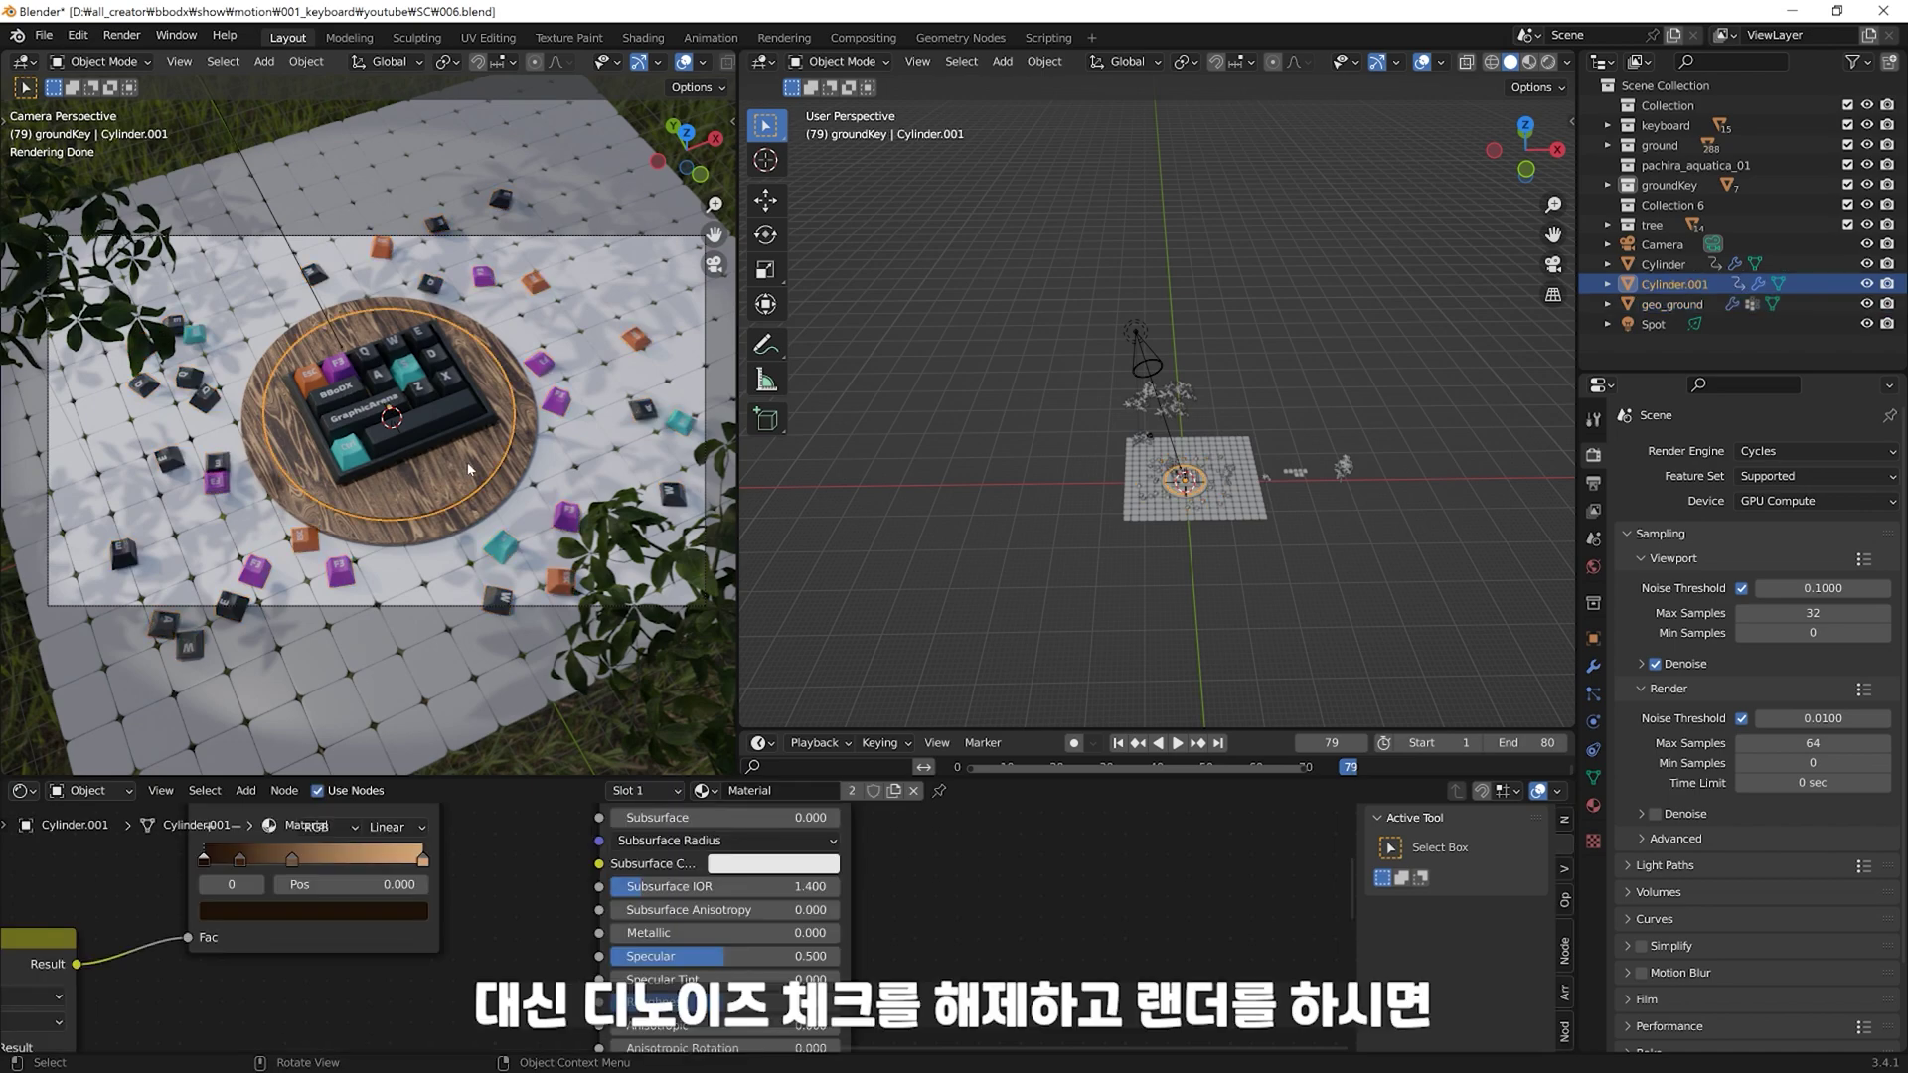
{"action": "key", "text": "F12"}
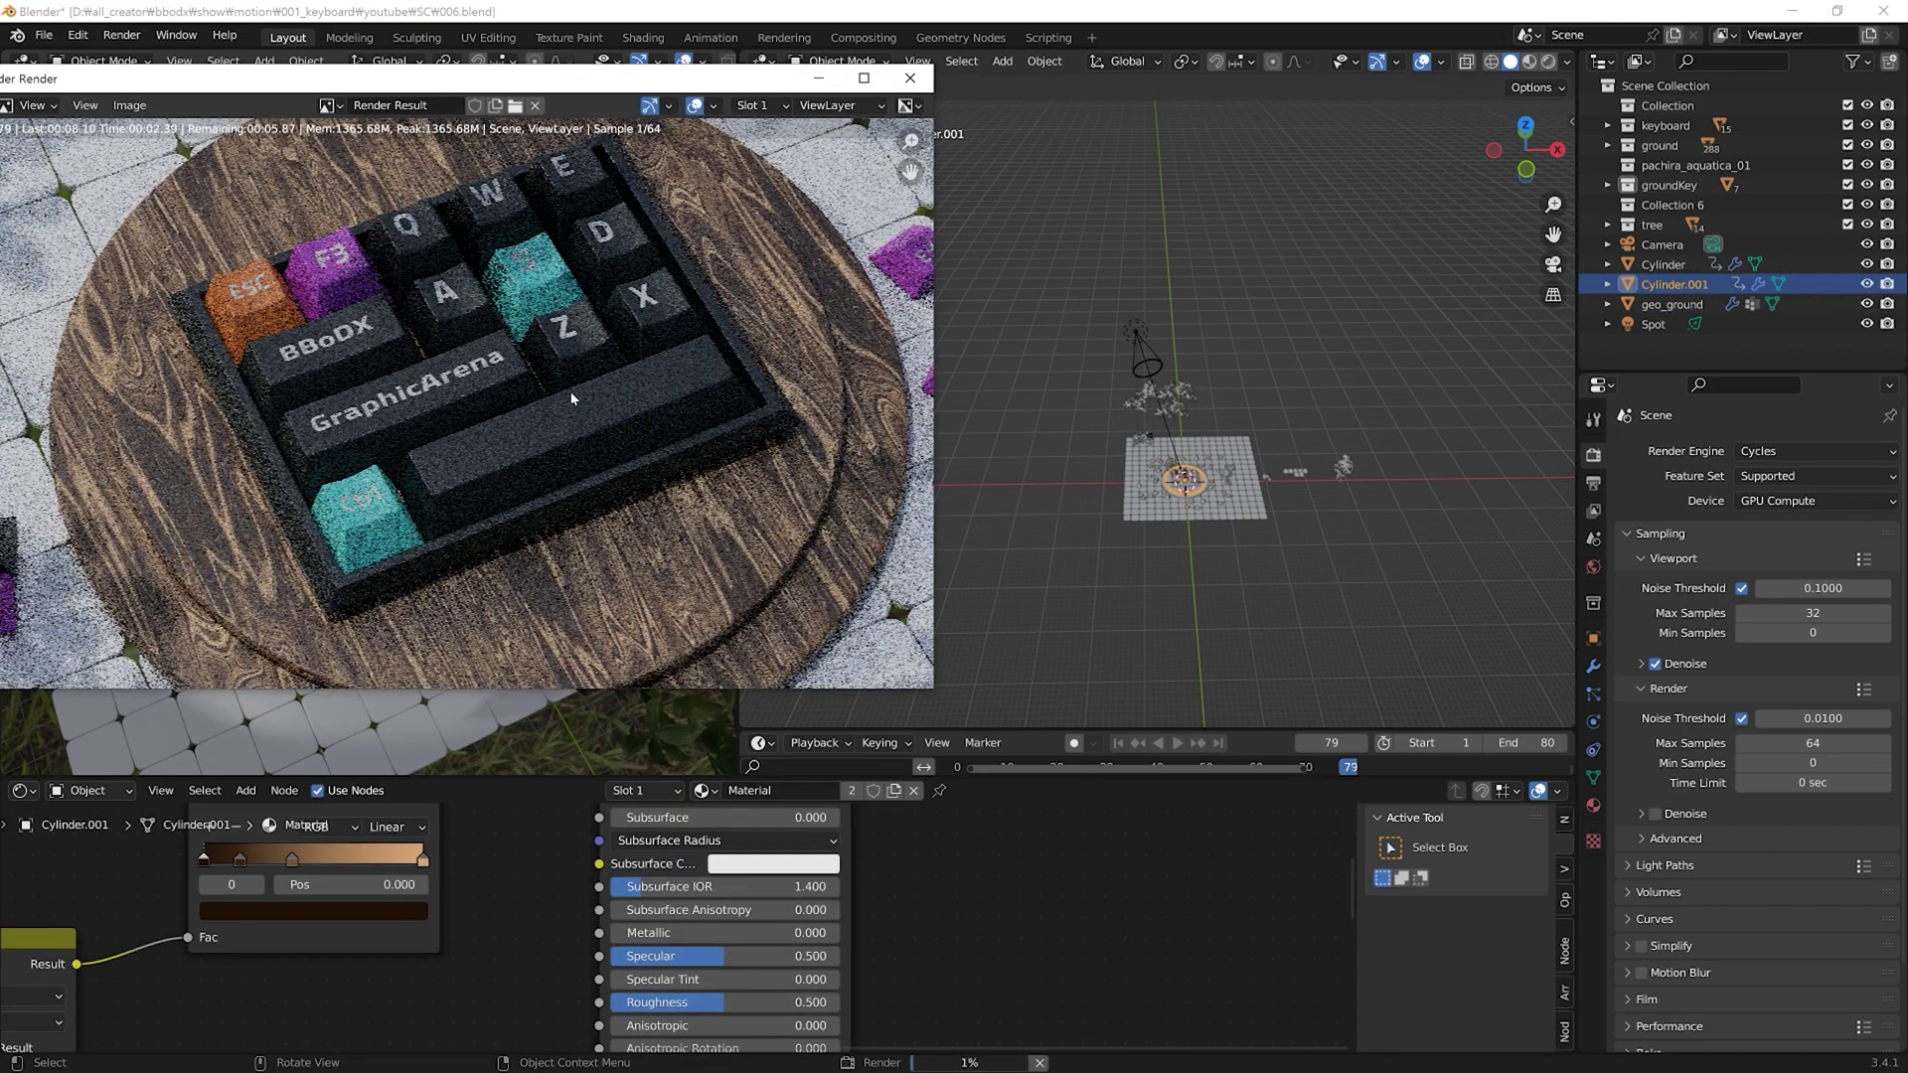
{"action": "scroll", "coordinate": [527, 315], "scroll_direction": "up", "scroll_amount": 1}
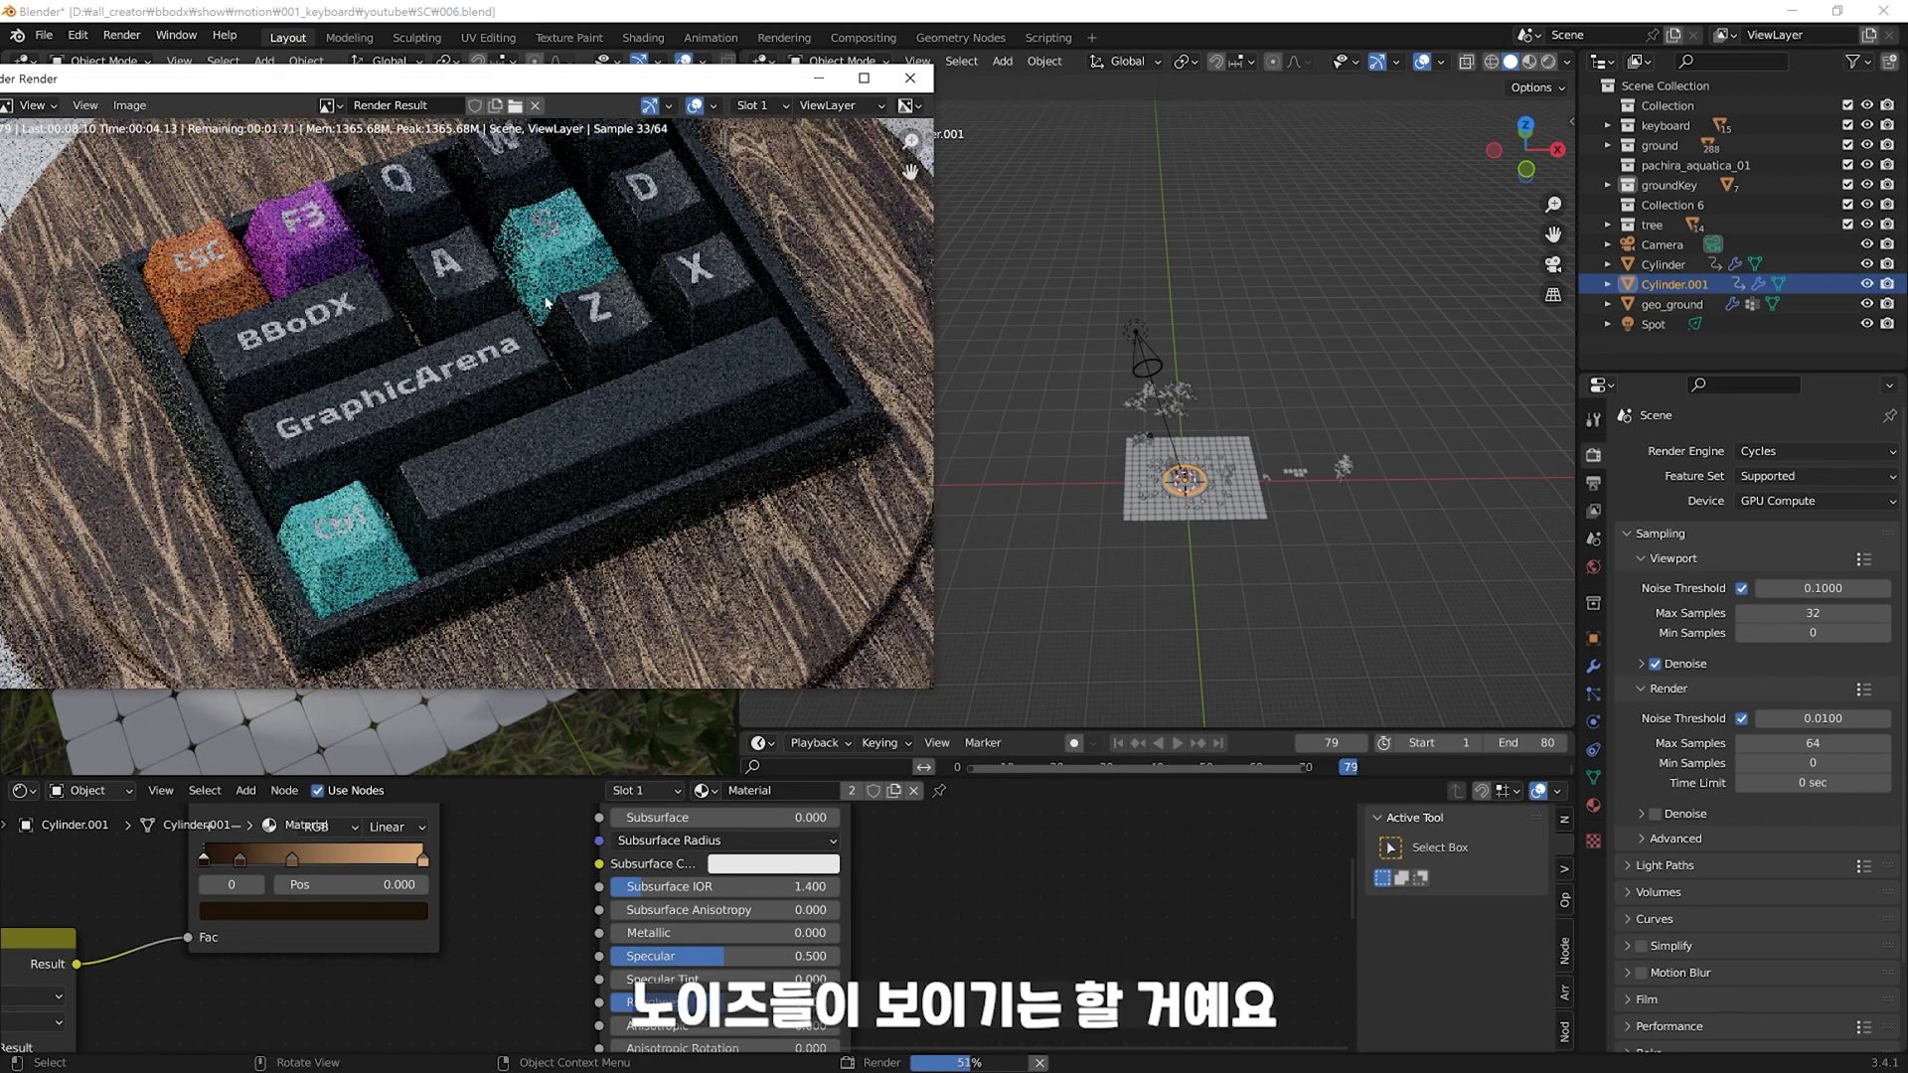
{"action": "scroll", "coordinate": [613, 316], "scroll_direction": "up", "scroll_amount": 1}
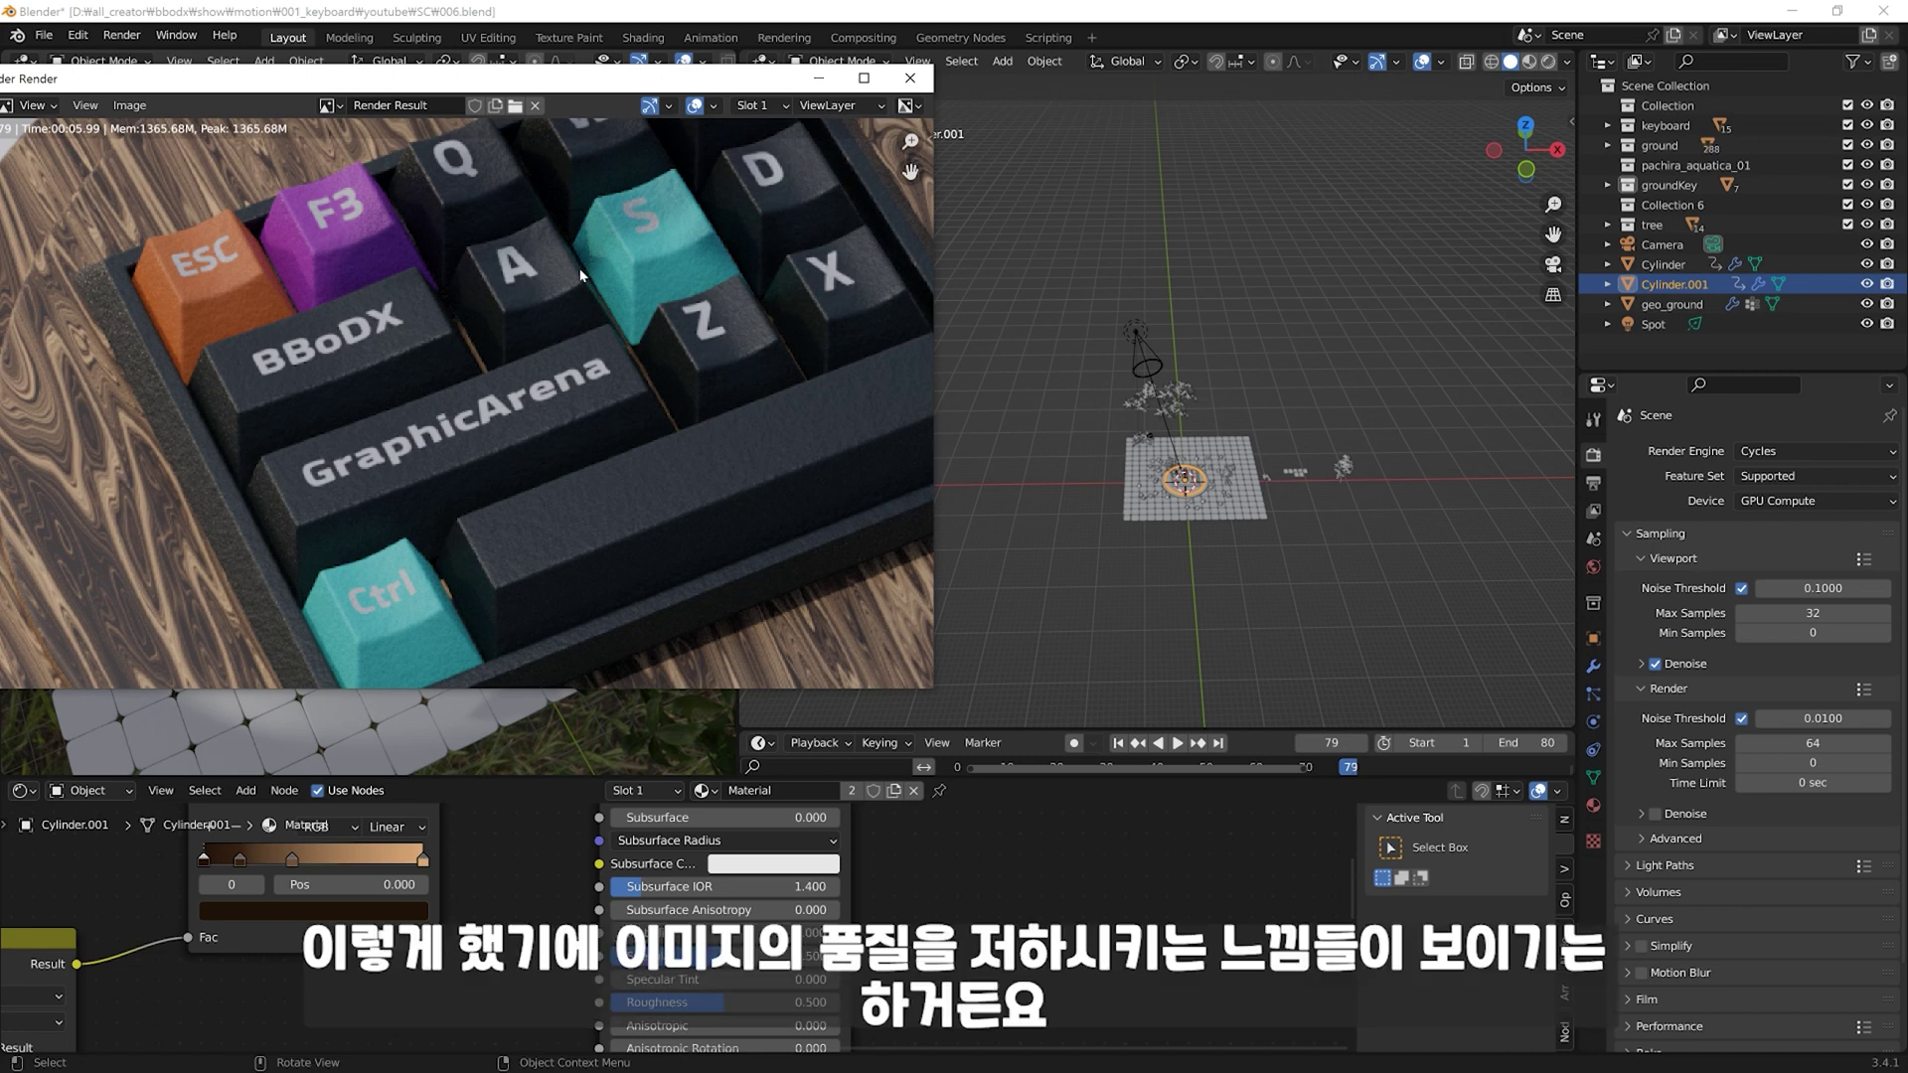
{"action": "scroll", "coordinate": [577, 260], "scroll_direction": "down", "scroll_amount": 1}
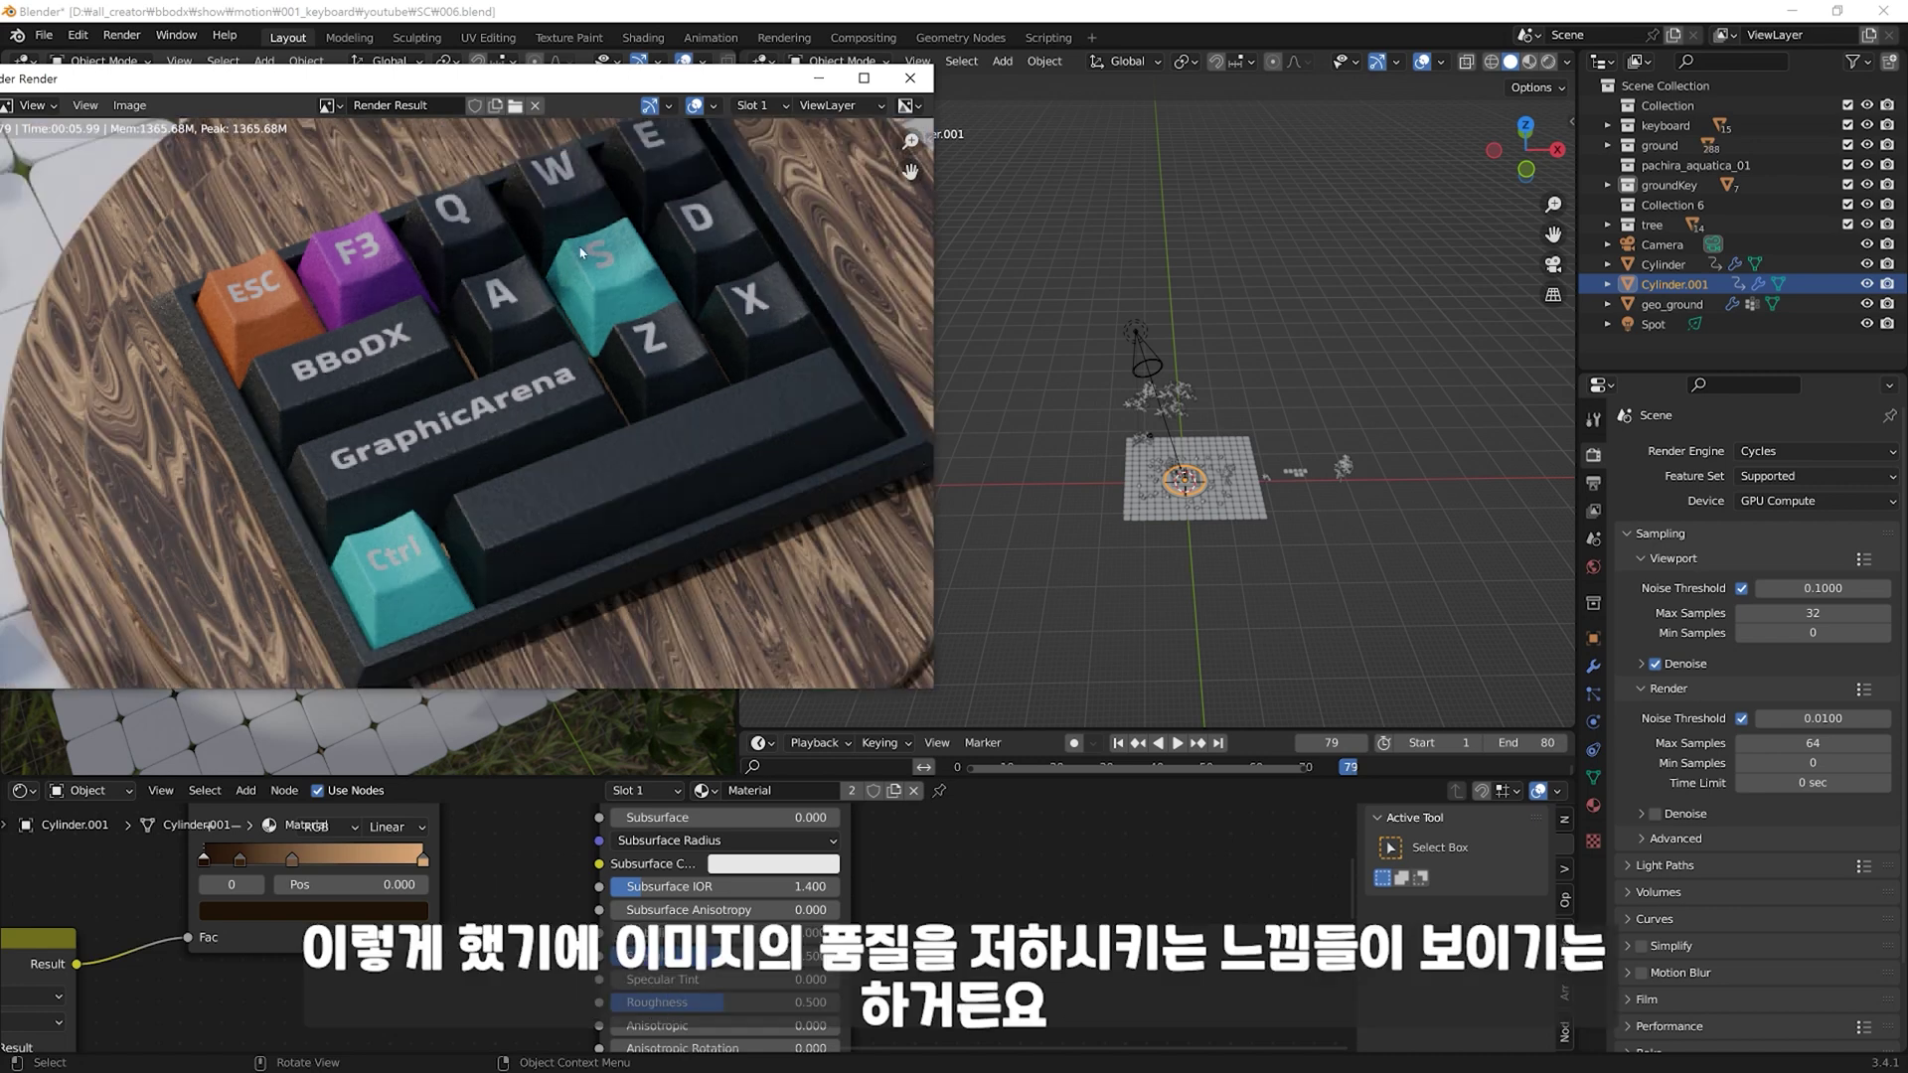
{"action": "scroll", "coordinate": [575, 305], "scroll_direction": "down", "scroll_amount": 2}
{"action": "scroll", "coordinate": [575, 305], "scroll_direction": "down", "scroll_amount": 2}
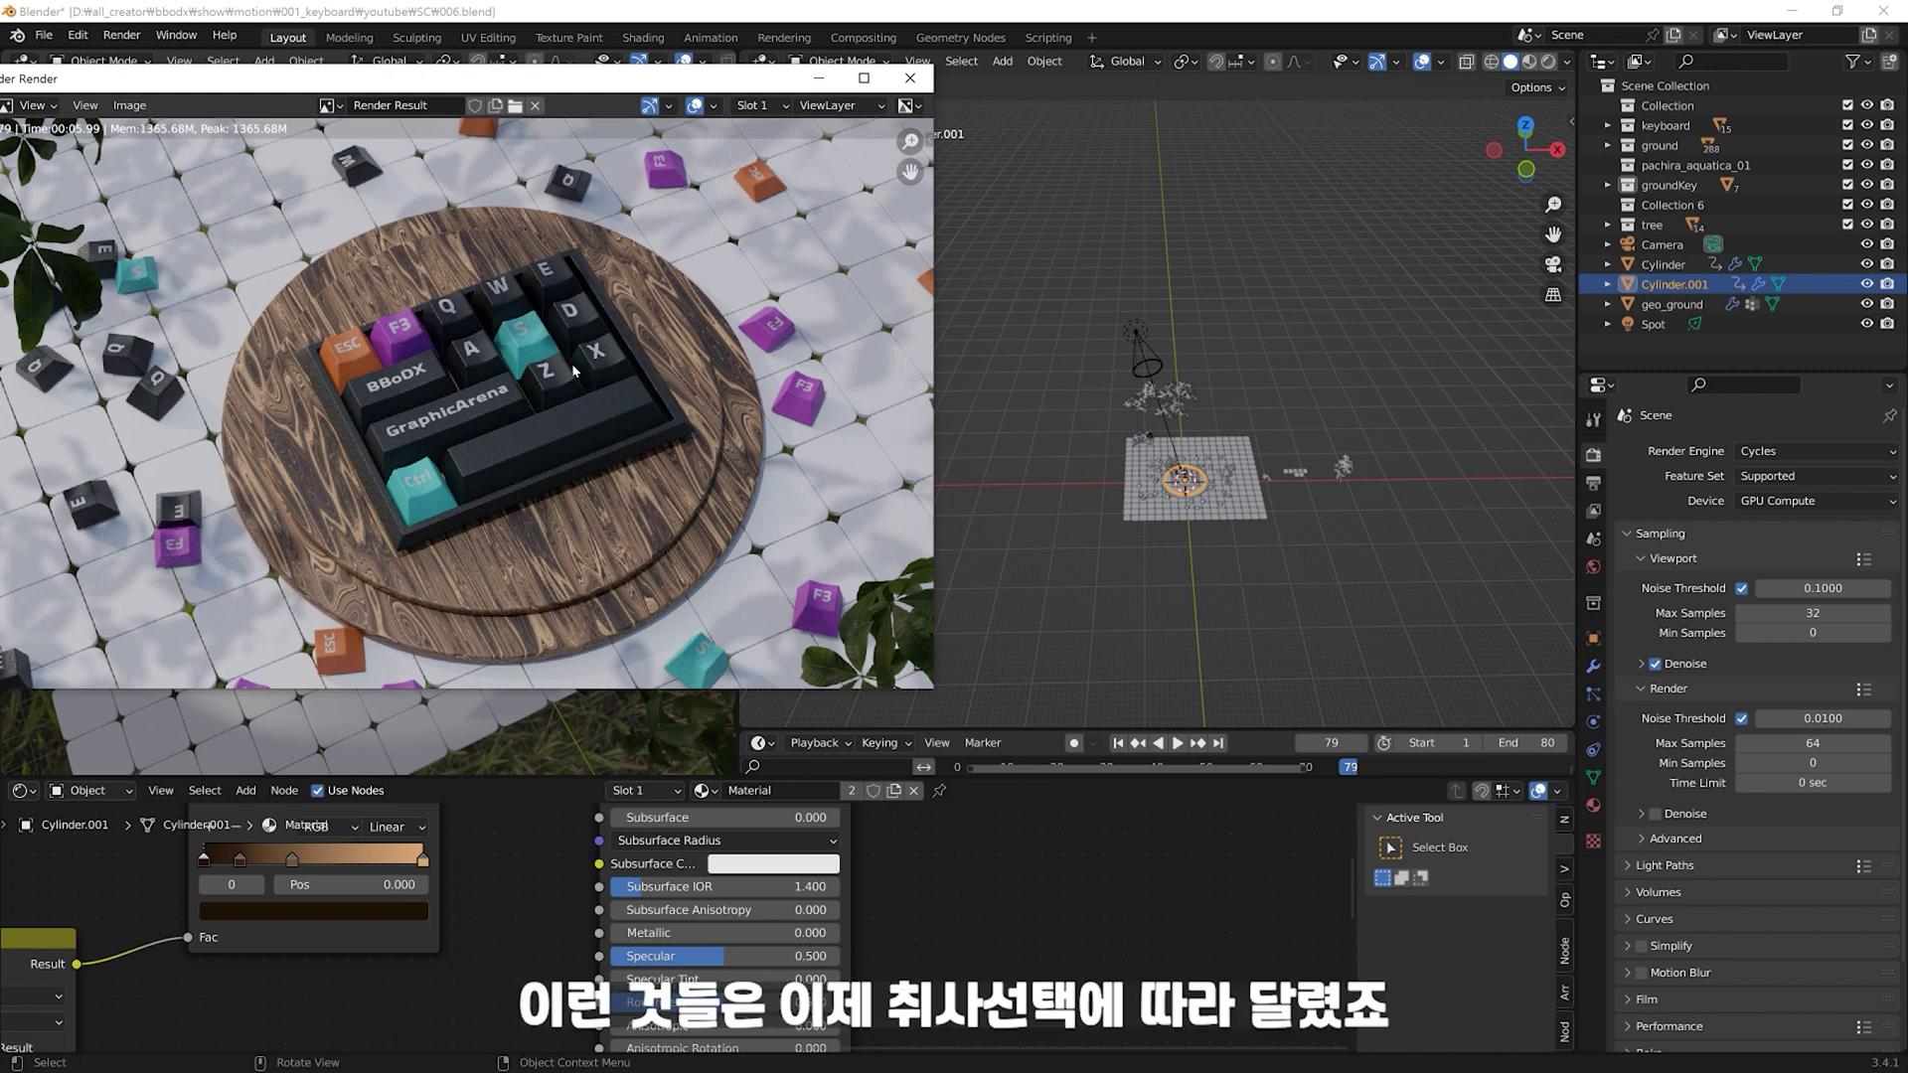
{"action": "scroll", "coordinate": [573, 409], "scroll_direction": "down", "scroll_amount": 1}
{"action": "scroll", "coordinate": [573, 410], "scroll_direction": "up", "scroll_amount": 1}
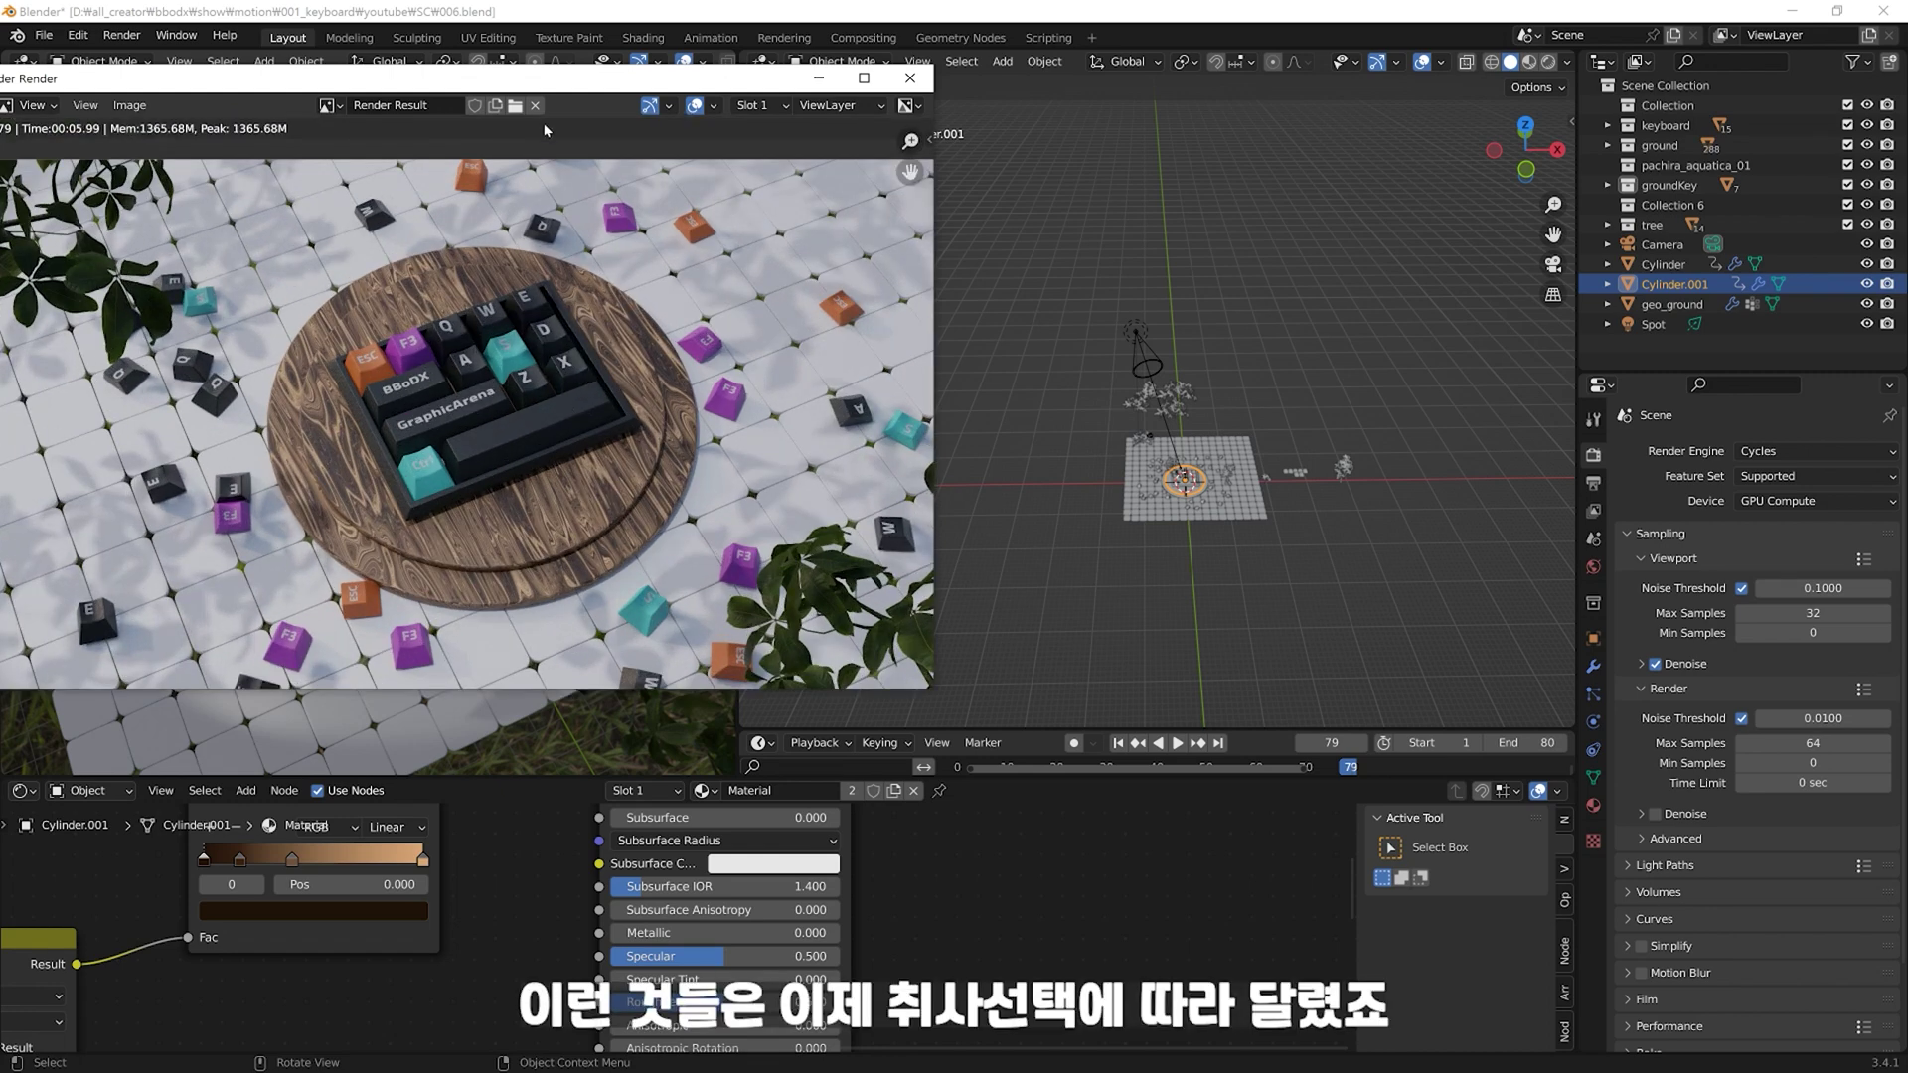
{"action": "left_click_drag", "start_coordinate": [587, 91], "coordinate": [683, 103]}
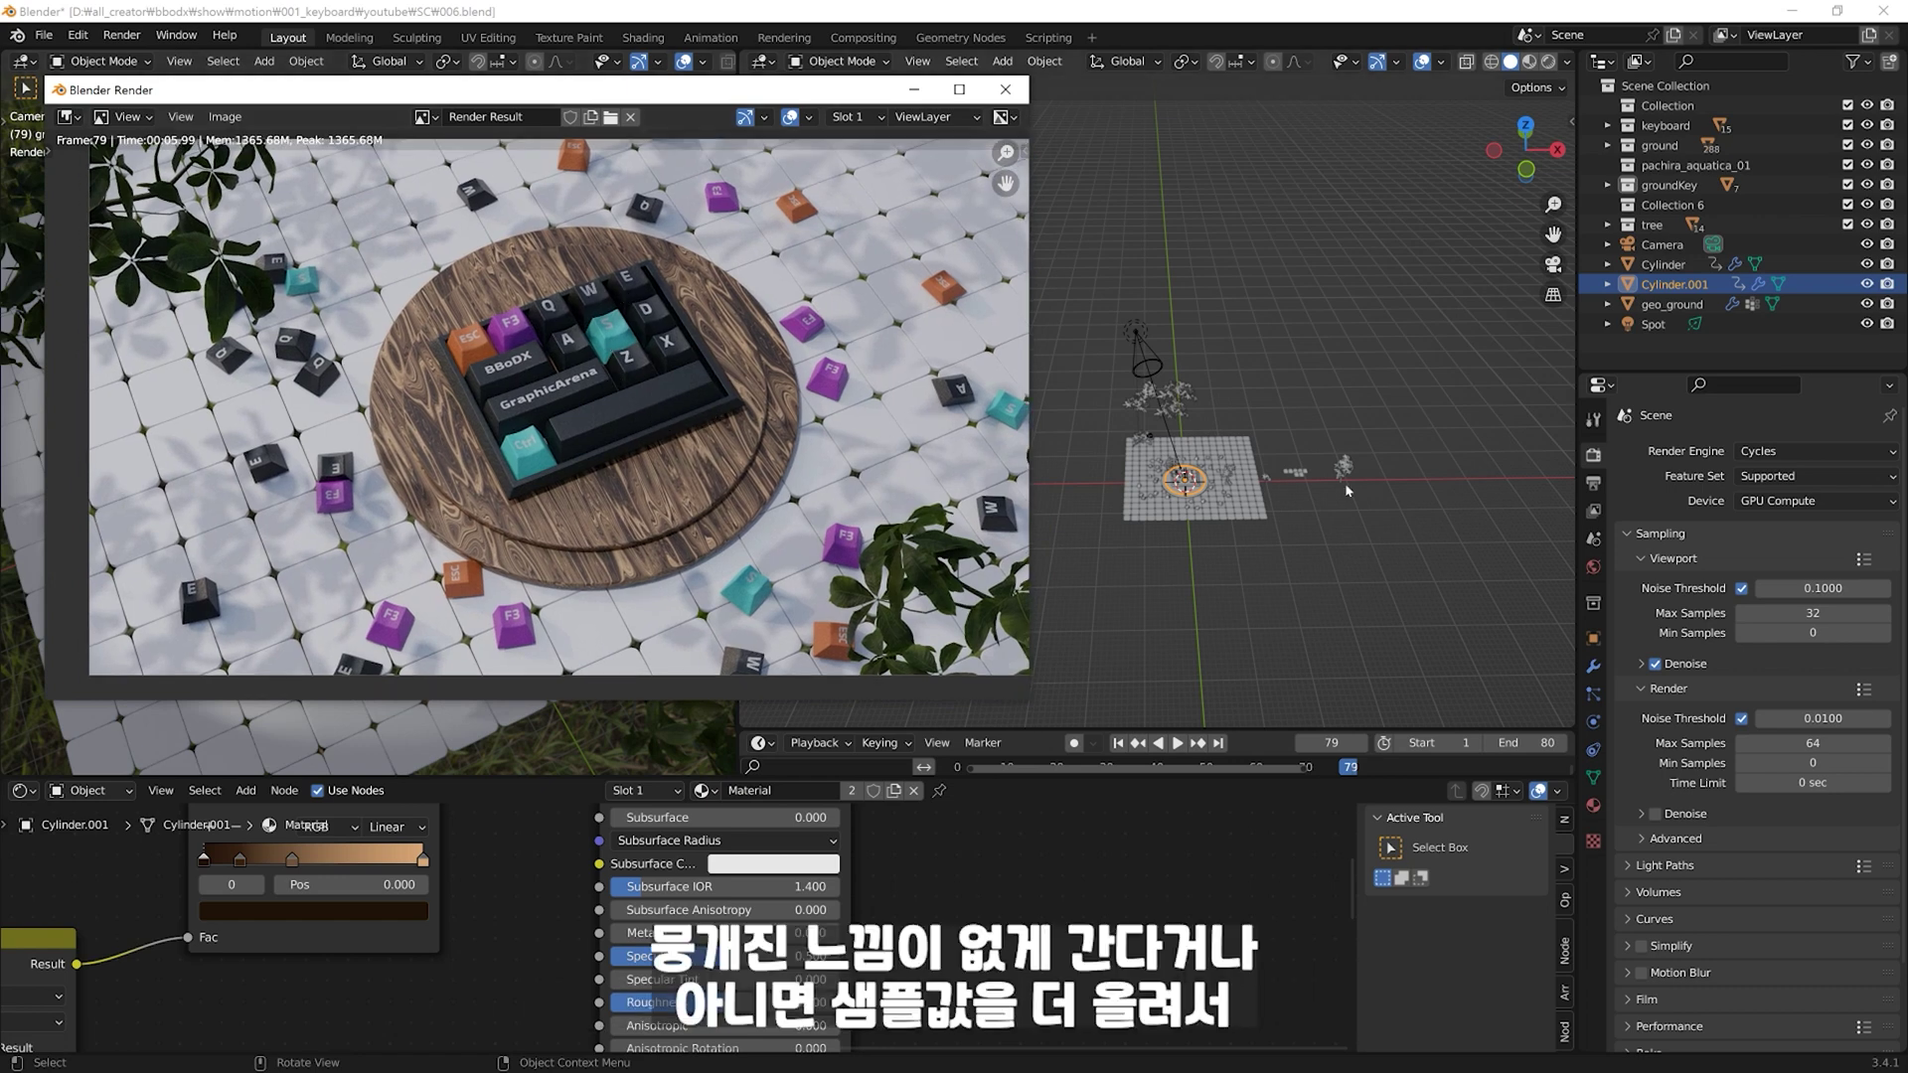
{"action": "left_click", "coordinate": [1809, 742]}
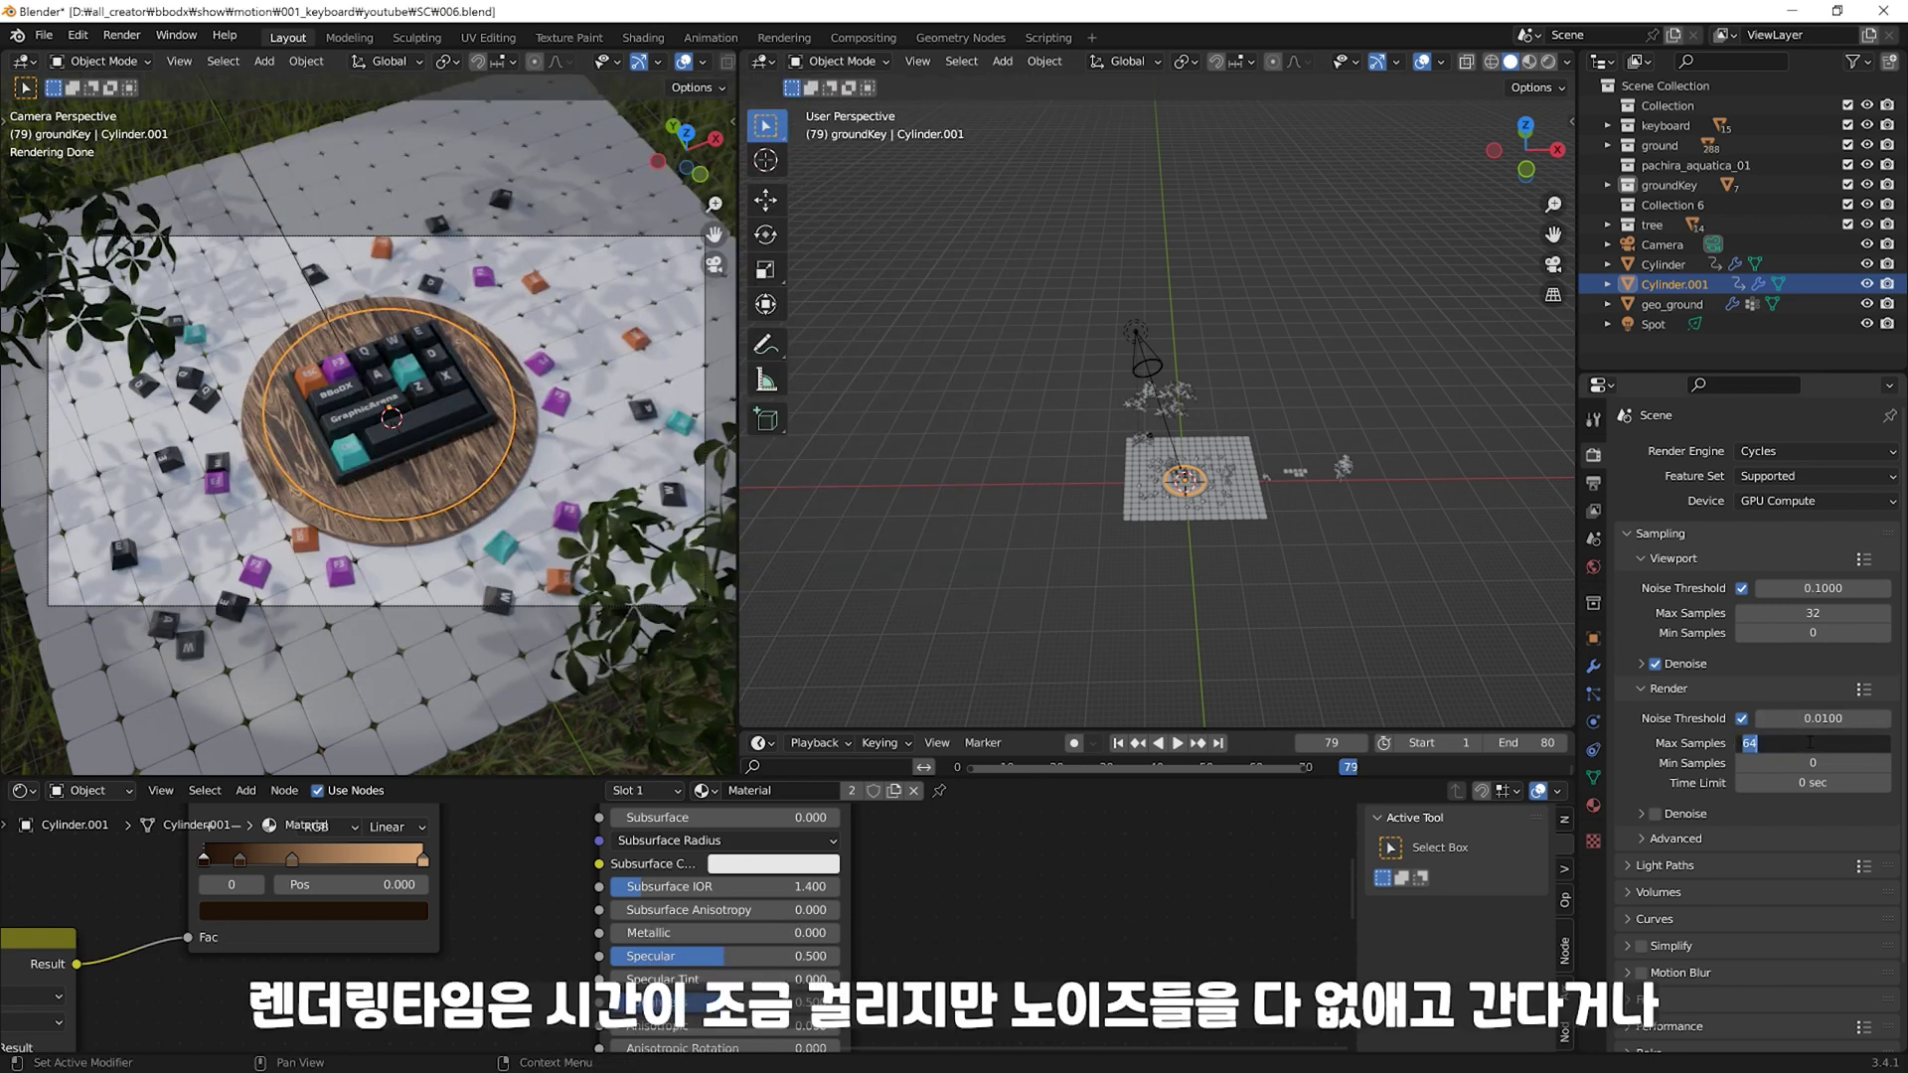
{"action": "key", "text": "Return"}
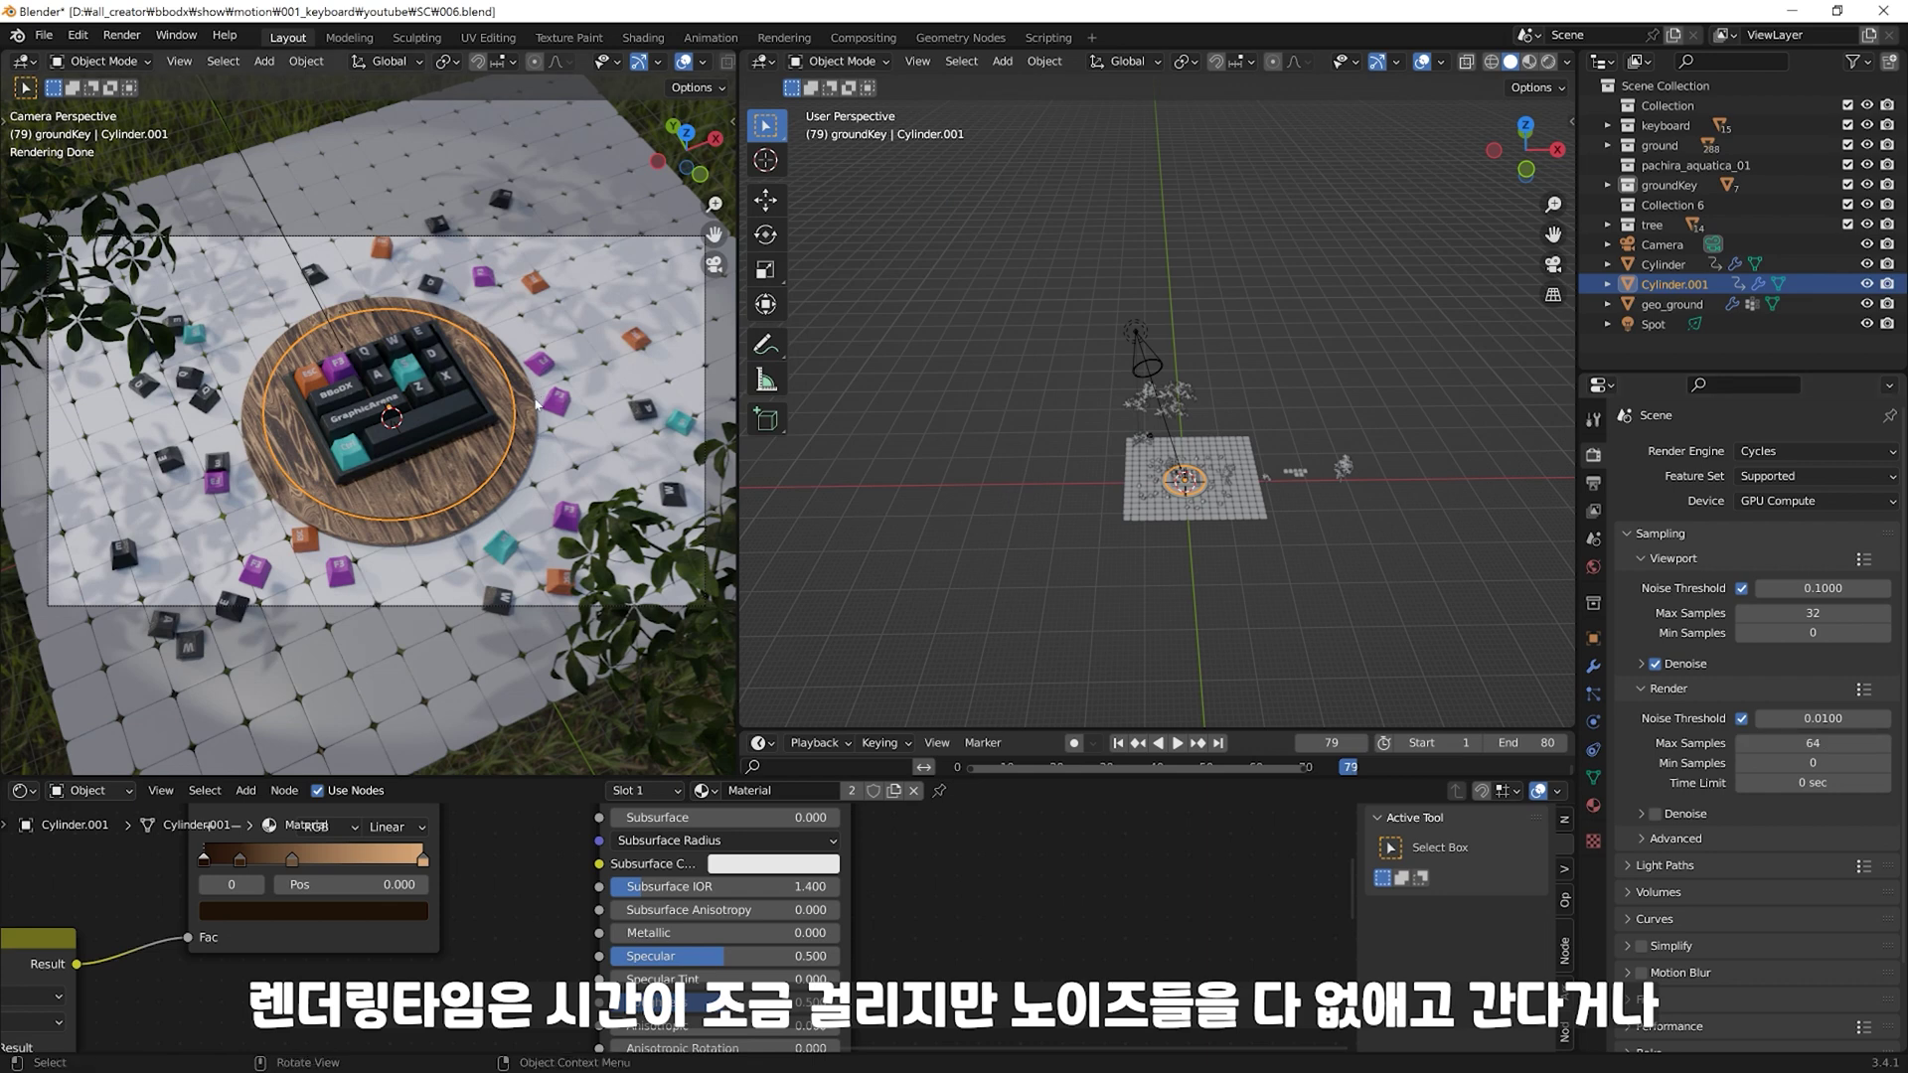
{"action": "key", "text": "F11"}
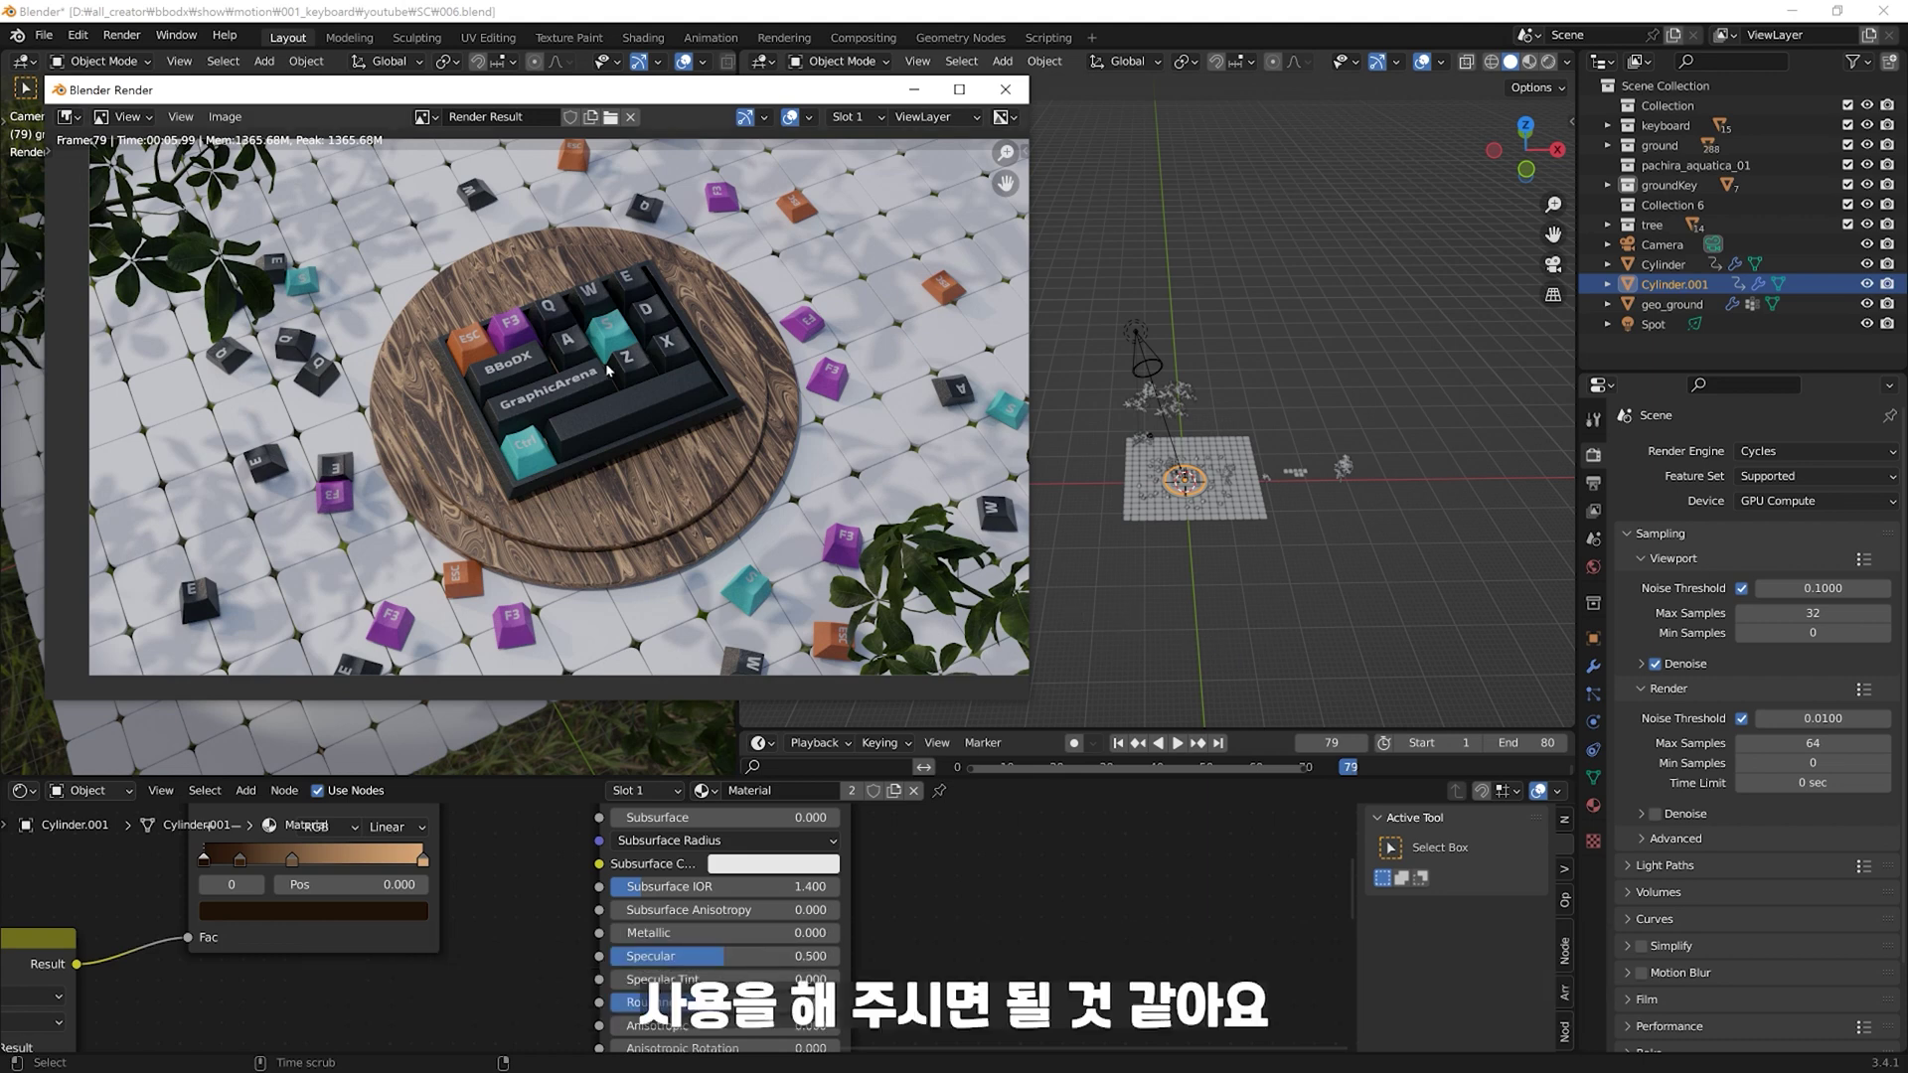
{"action": "scroll", "coordinate": [608, 370], "scroll_direction": "up", "scroll_amount": 1}
{"action": "scroll", "coordinate": [686, 358], "scroll_direction": "up", "scroll_amount": 1}
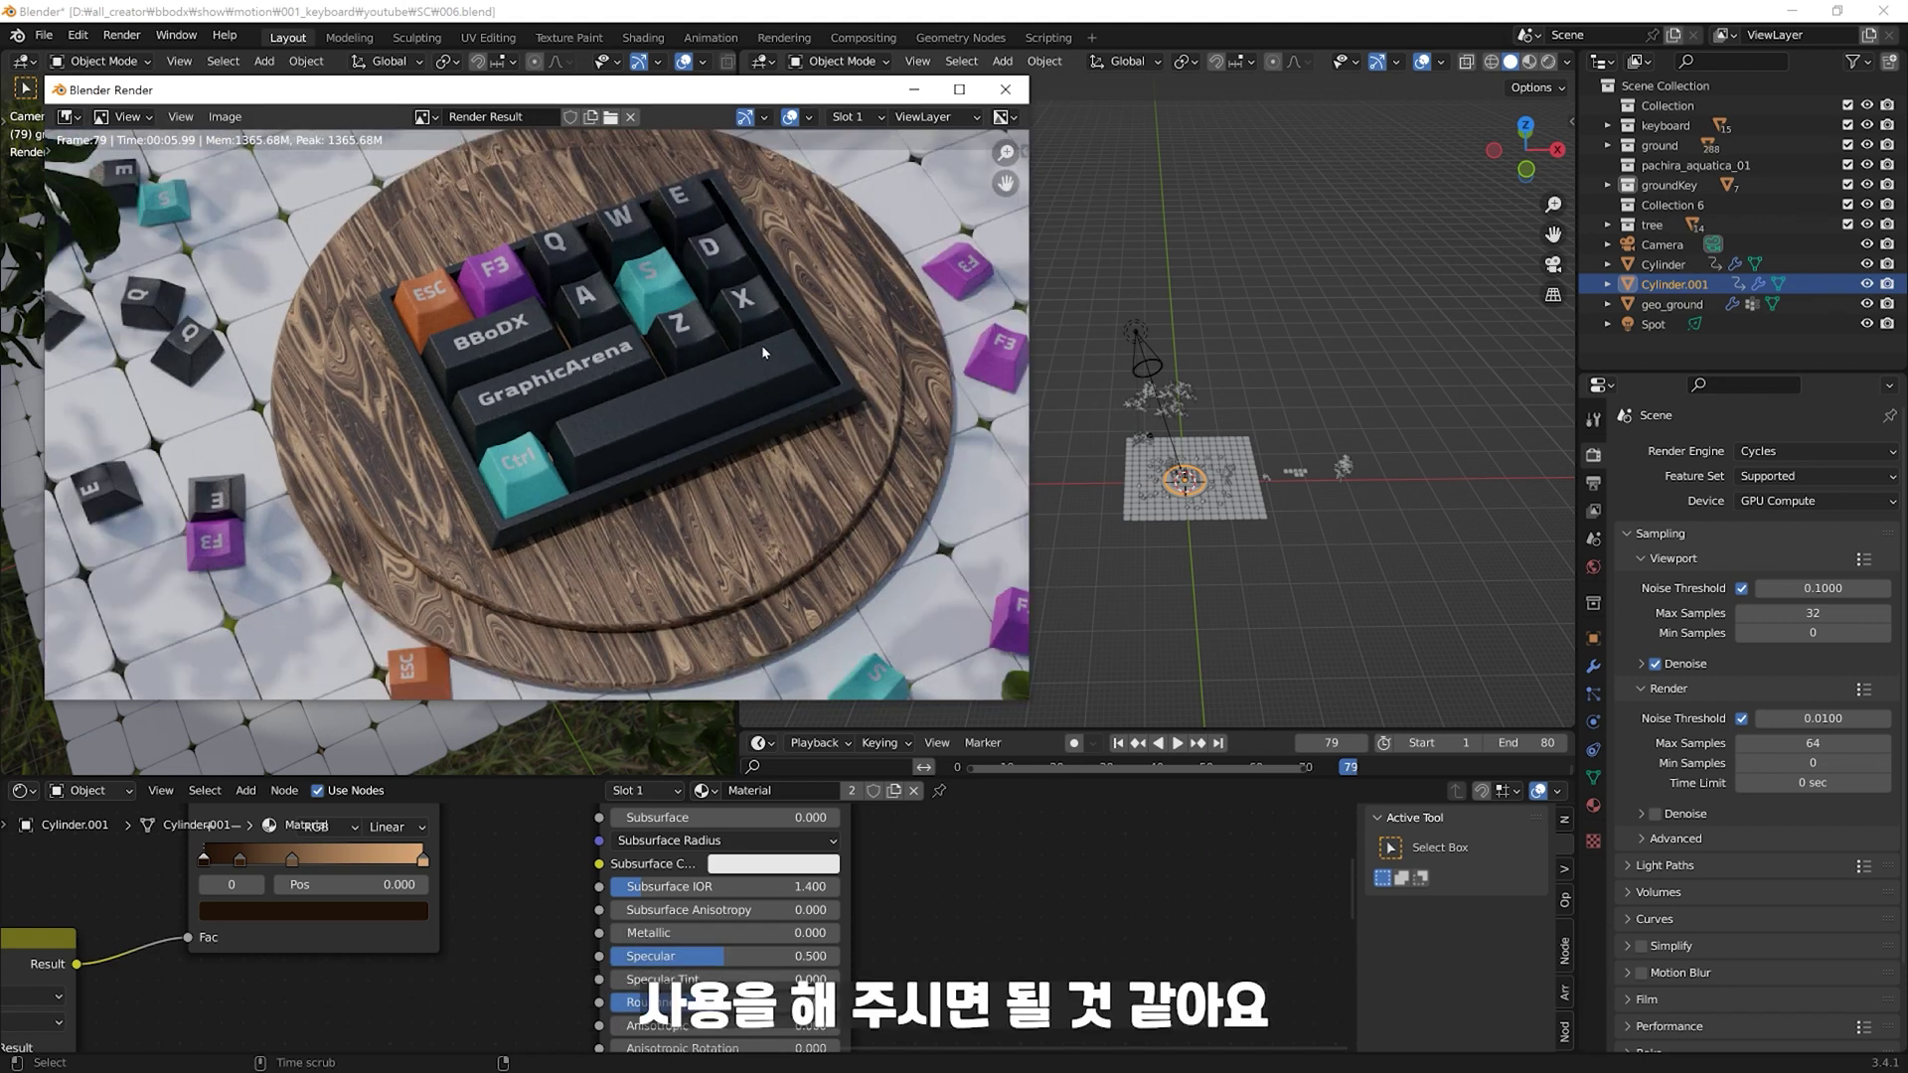
{"action": "scroll", "coordinate": [762, 350], "scroll_direction": "down", "scroll_amount": 2}
{"action": "scroll", "coordinate": [761, 350], "scroll_direction": "down", "scroll_amount": 1}
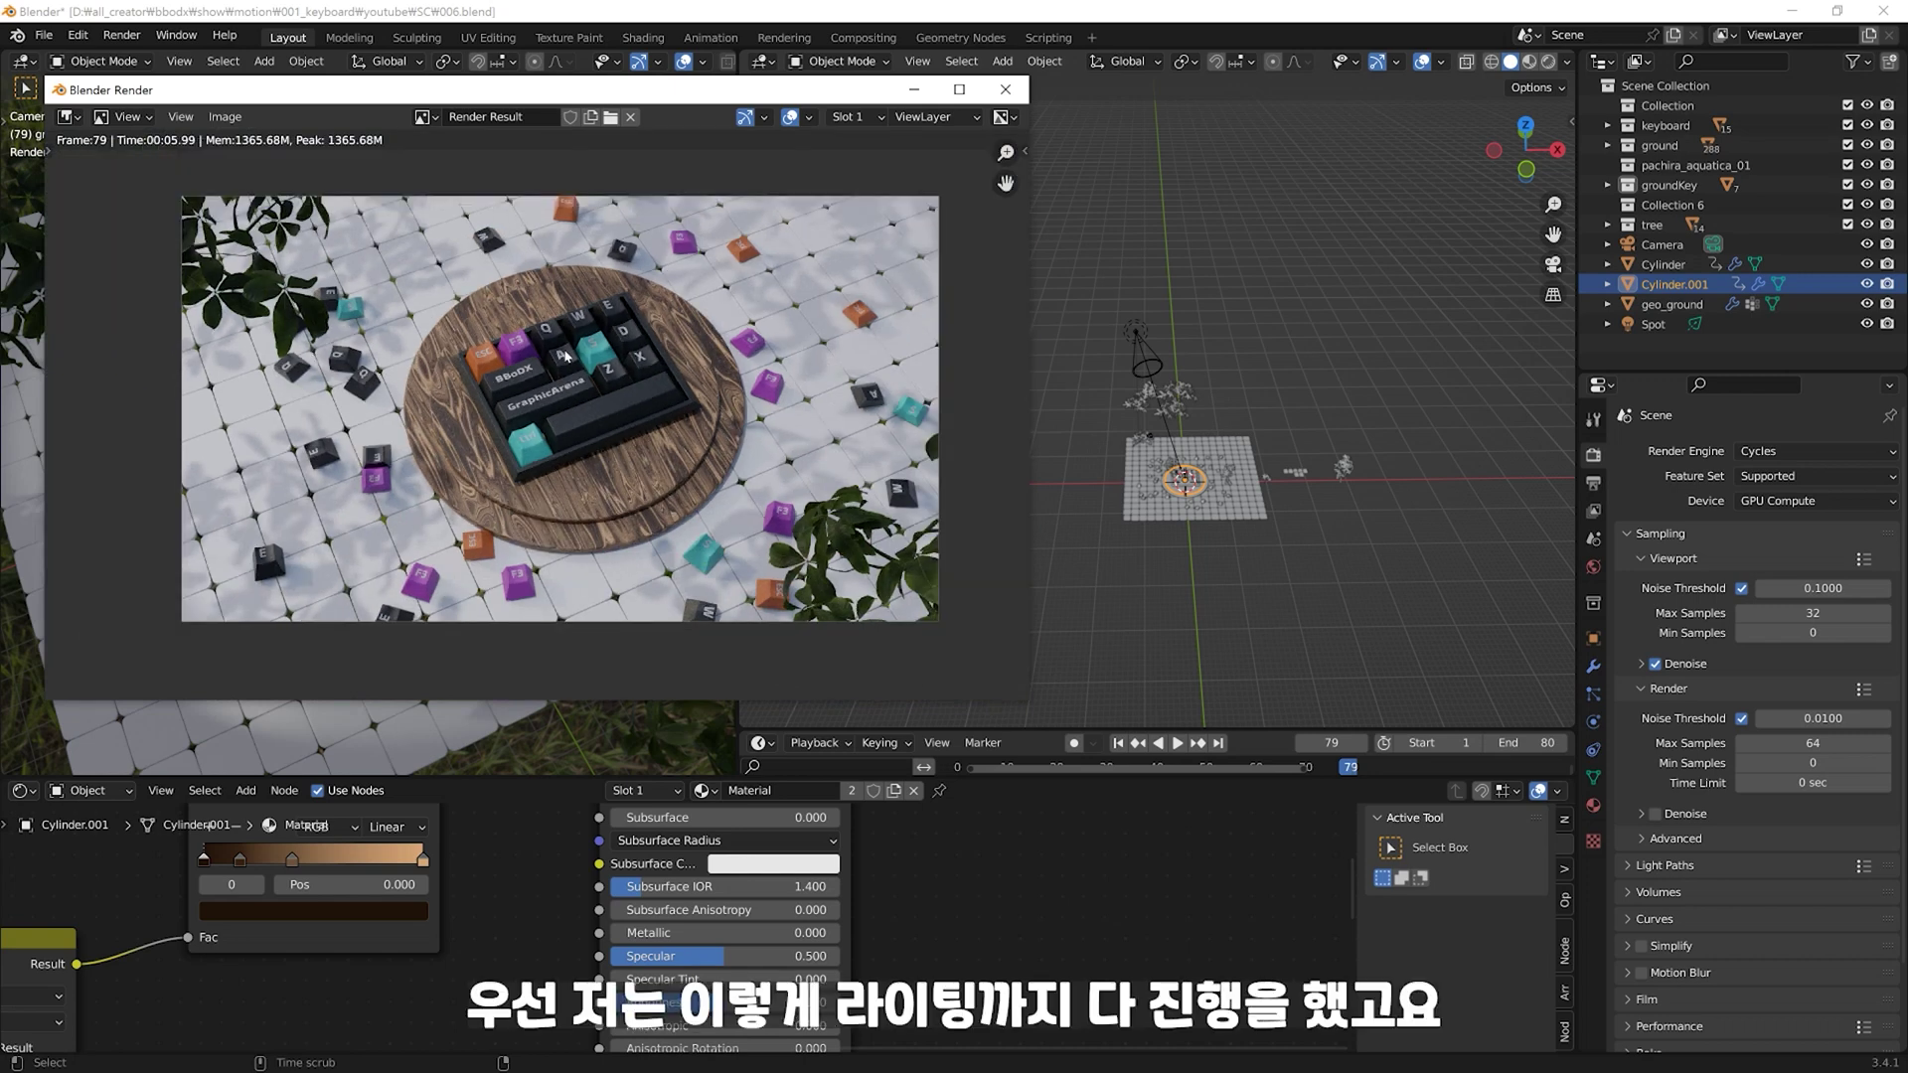
{"action": "scroll", "coordinate": [574, 358], "scroll_direction": "up", "scroll_amount": 1}
{"action": "scroll", "coordinate": [590, 361], "scroll_direction": "down", "scroll_amount": 1}
{"action": "scroll", "coordinate": [591, 361], "scroll_direction": "up", "scroll_amount": 1}
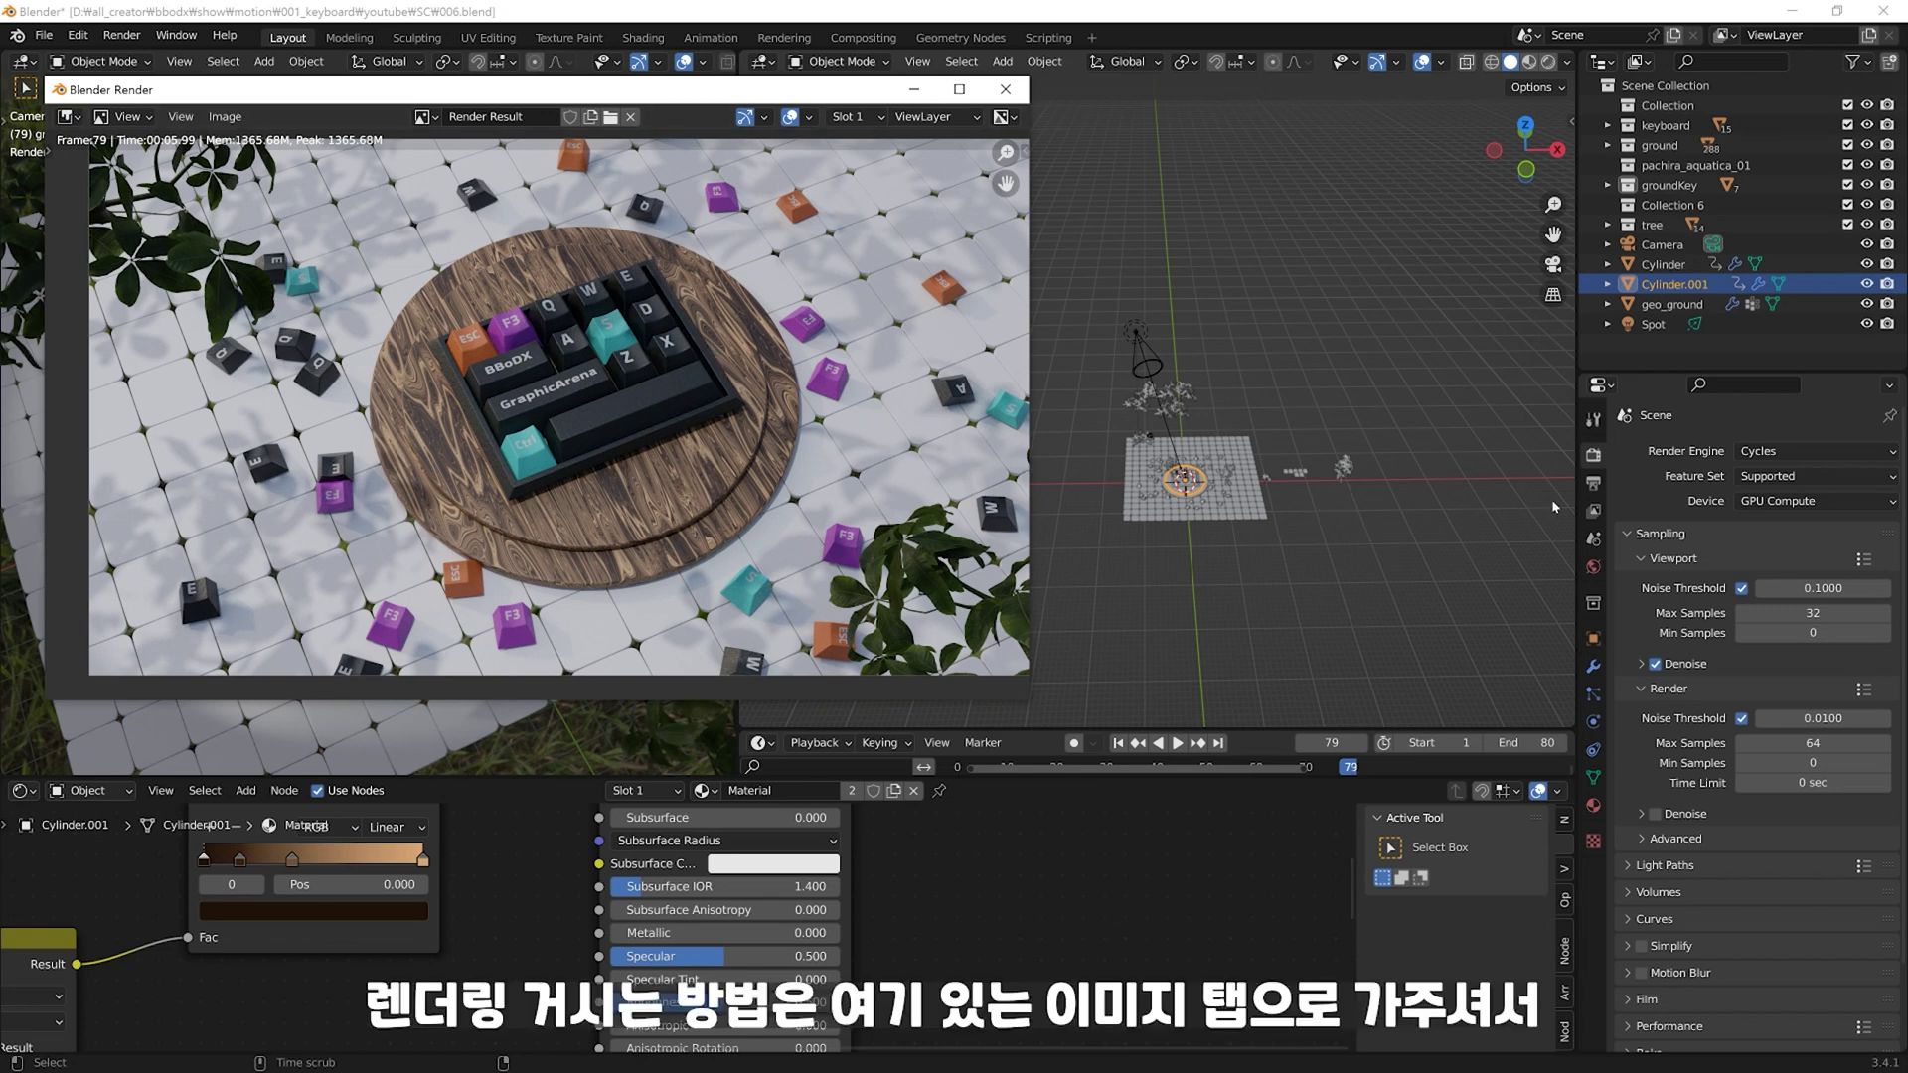
Step: Check the output settings, keeping Resolution % at 100 and Frame Step at 1
{"action": "left_click", "coordinate": [1593, 483]}
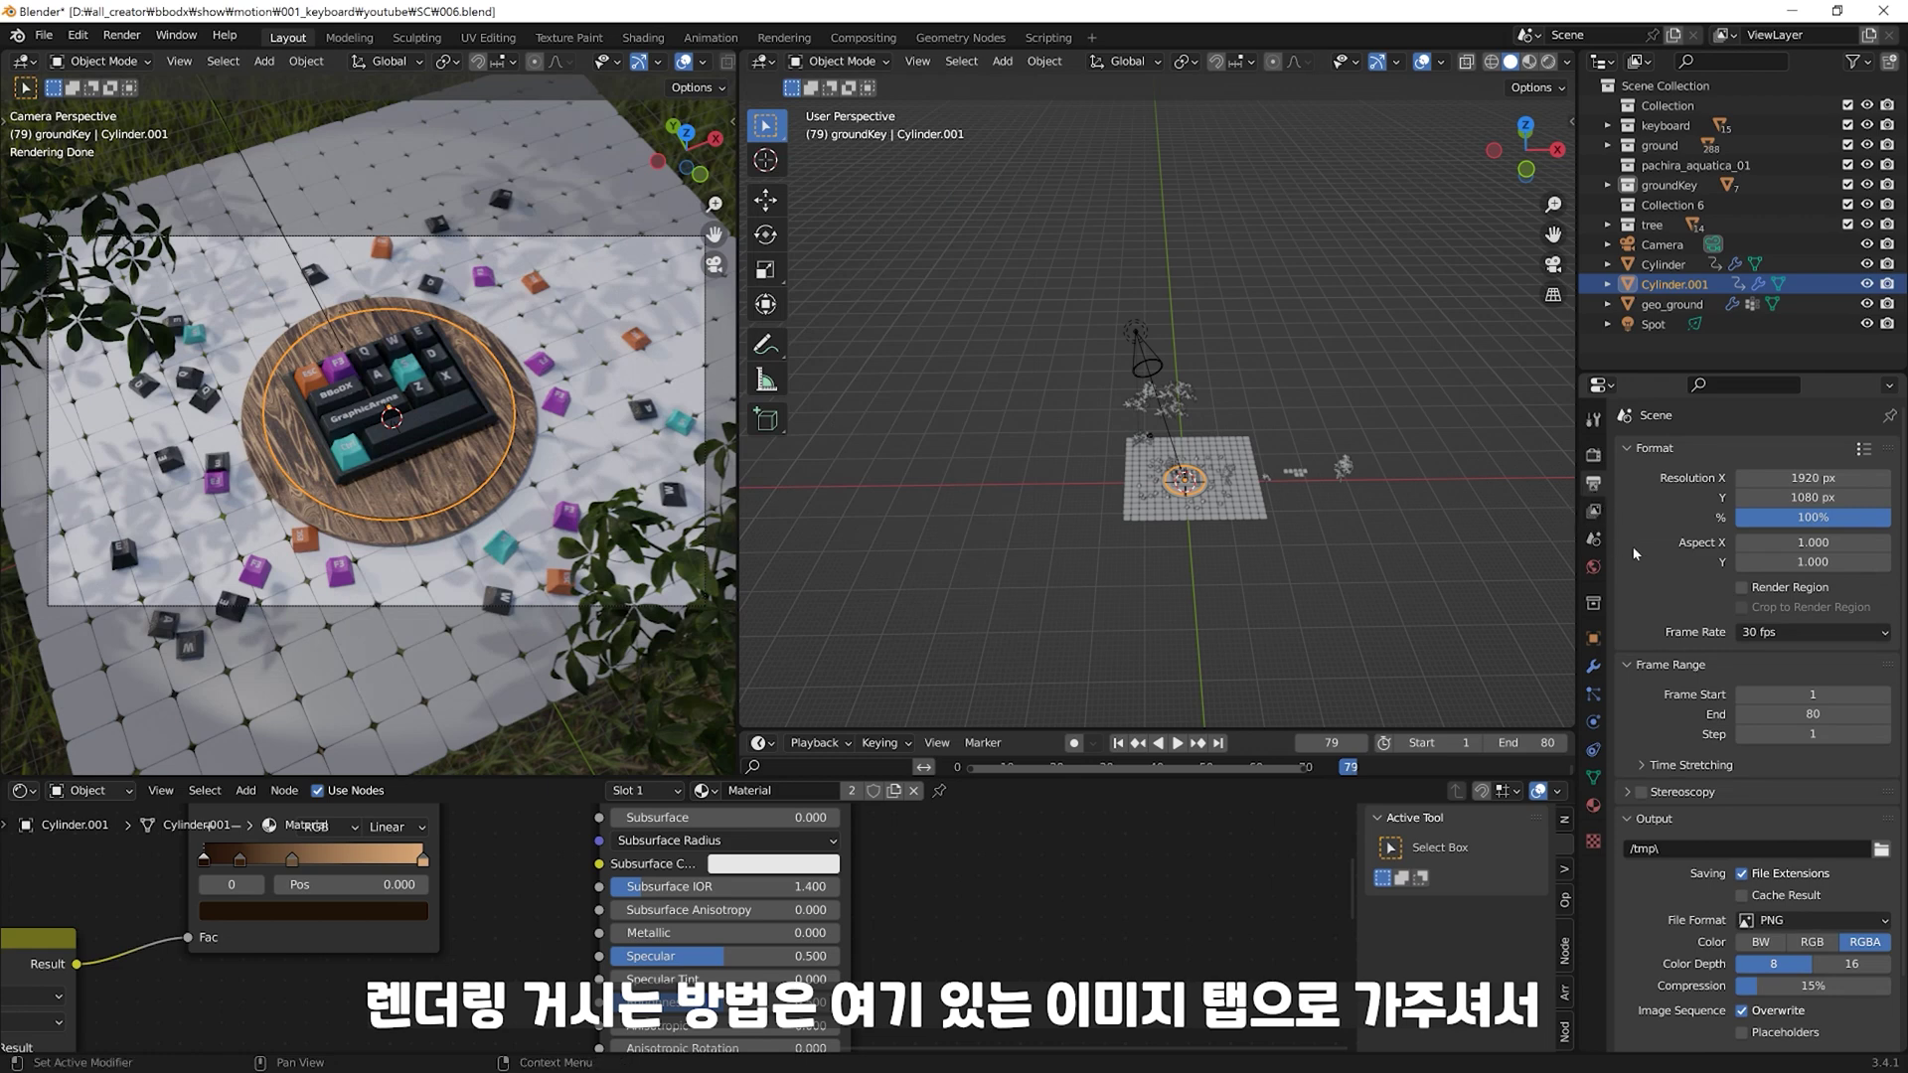
{"action": "scroll", "coordinate": [1642, 544], "scroll_direction": "down", "scroll_amount": 1}
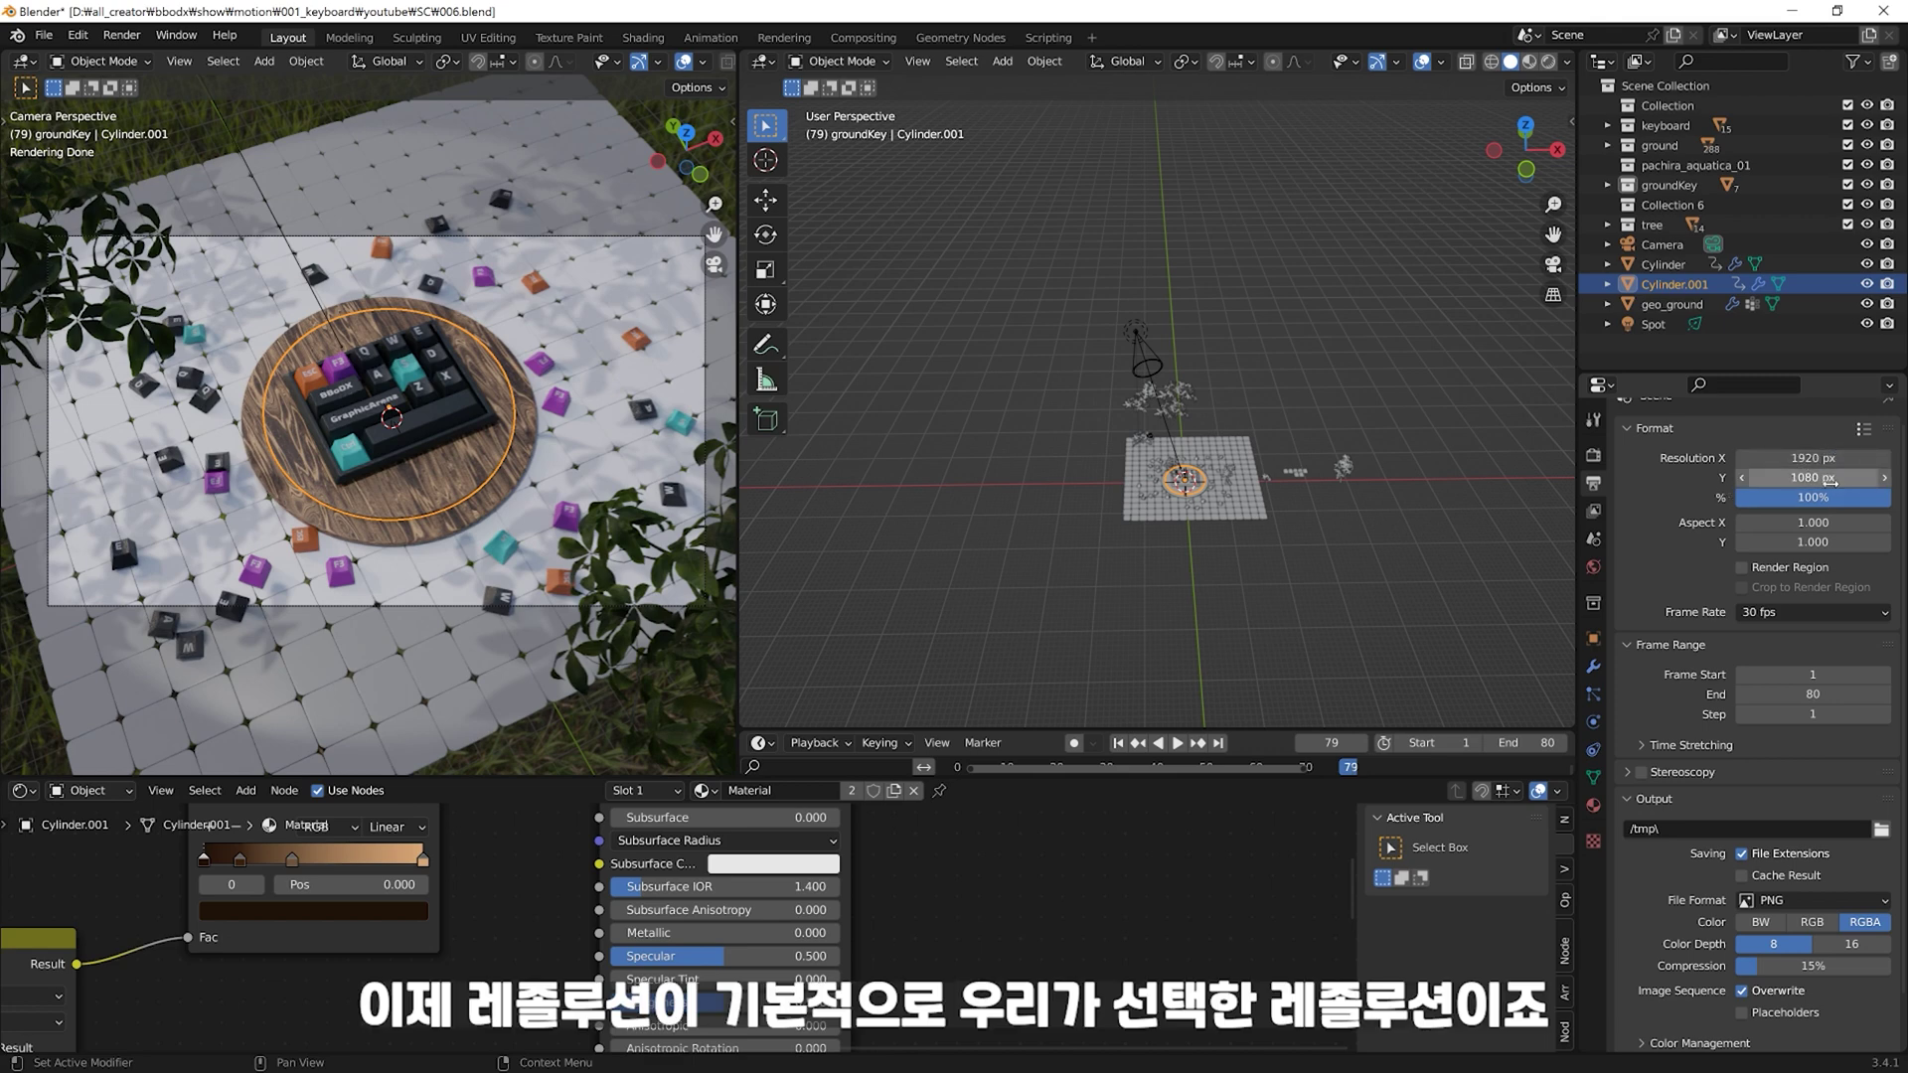
{"action": "scroll", "coordinate": [1828, 481], "scroll_direction": "down", "scroll_amount": 2}
{"action": "left_click", "coordinate": [1806, 441]}
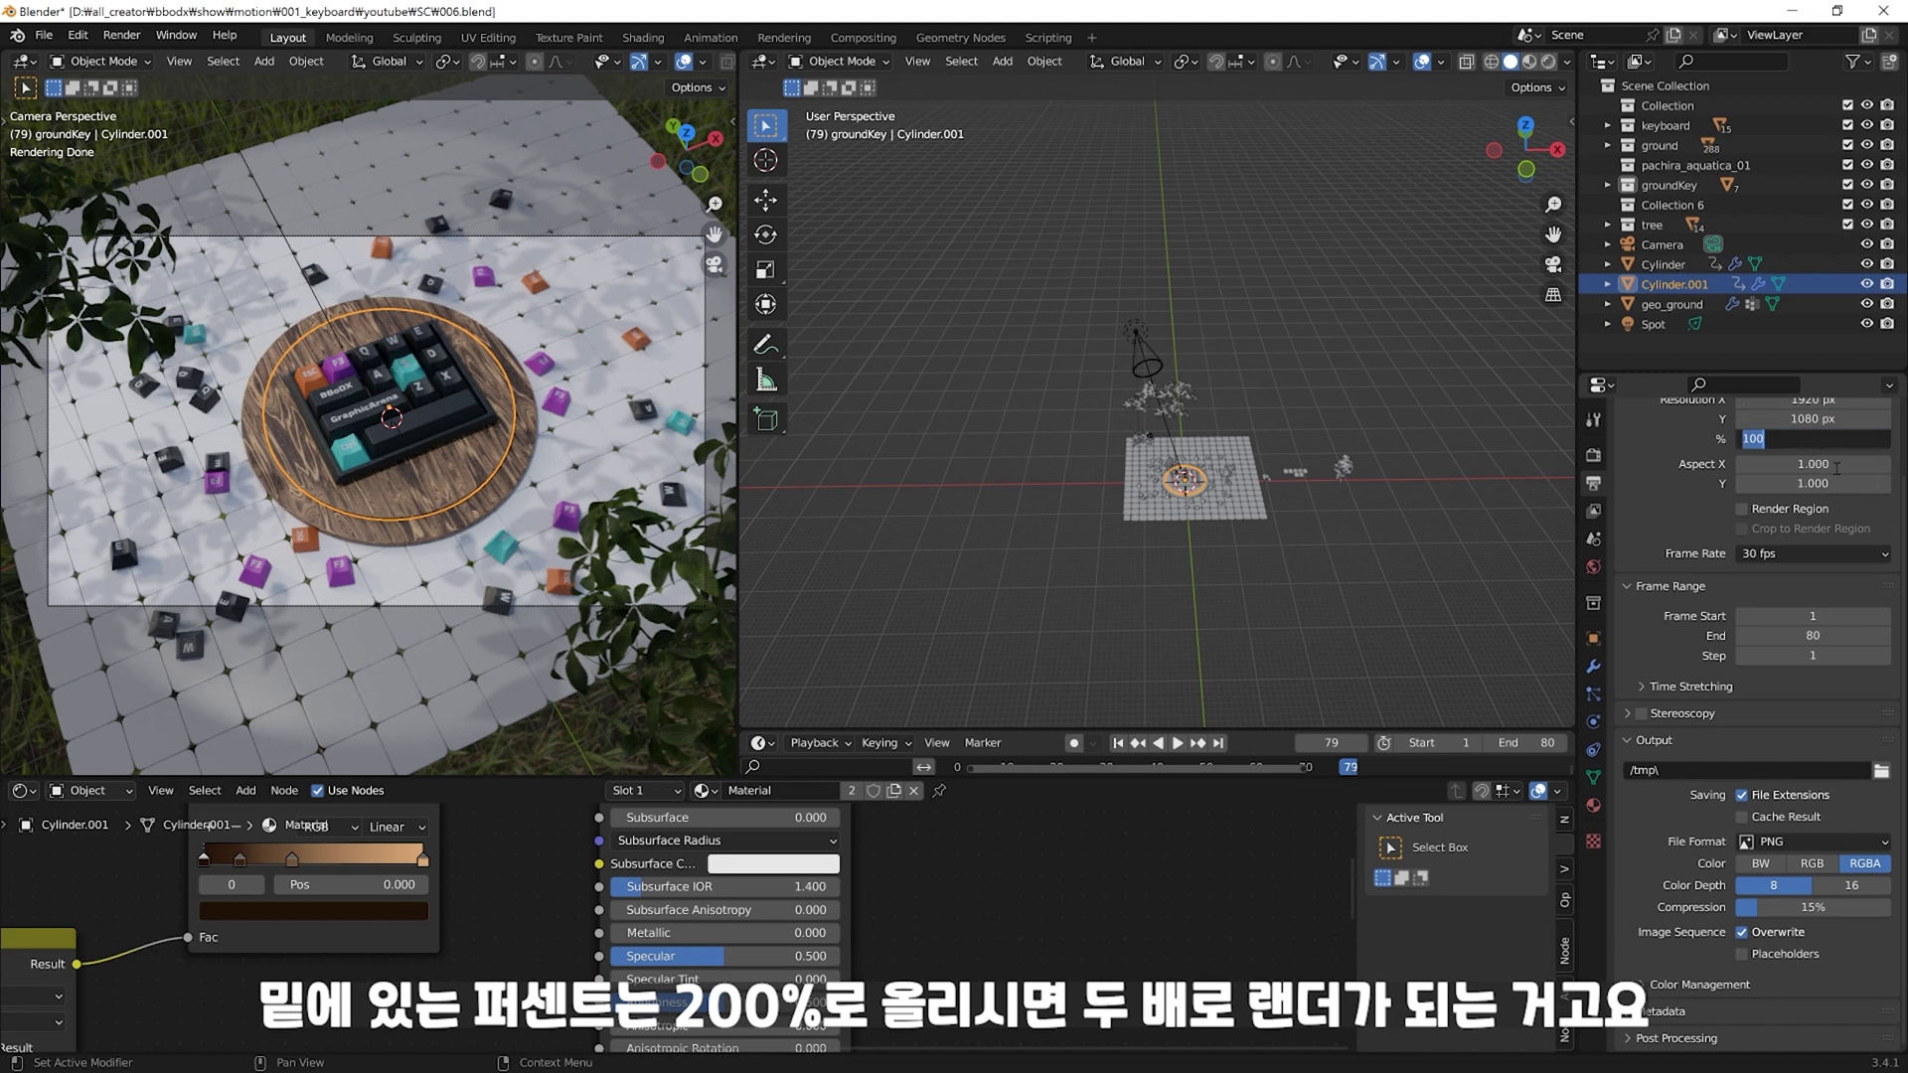
{"action": "key", "text": "Escape"}
{"action": "scroll", "coordinate": [1749, 517], "scroll_direction": "up", "scroll_amount": 1}
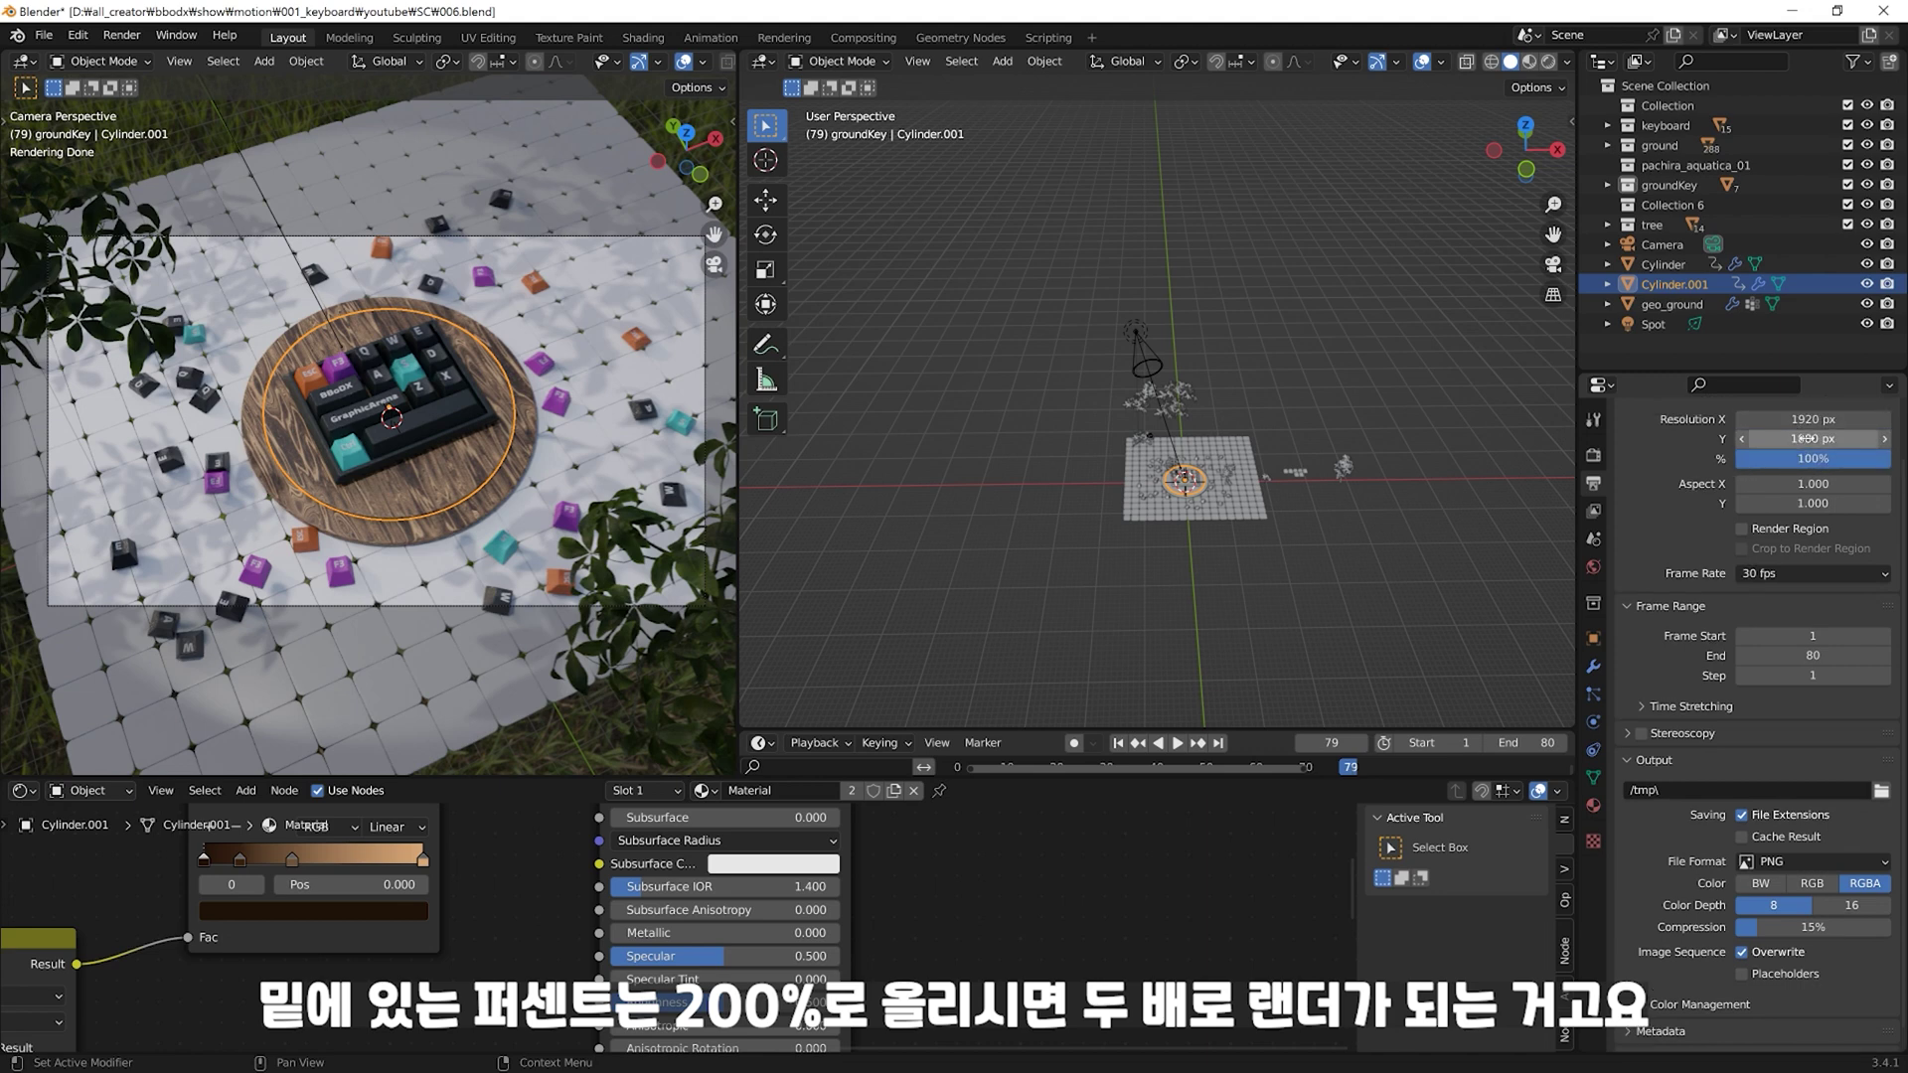
{"action": "scroll", "coordinate": [1694, 575], "scroll_direction": "down", "scroll_amount": 1}
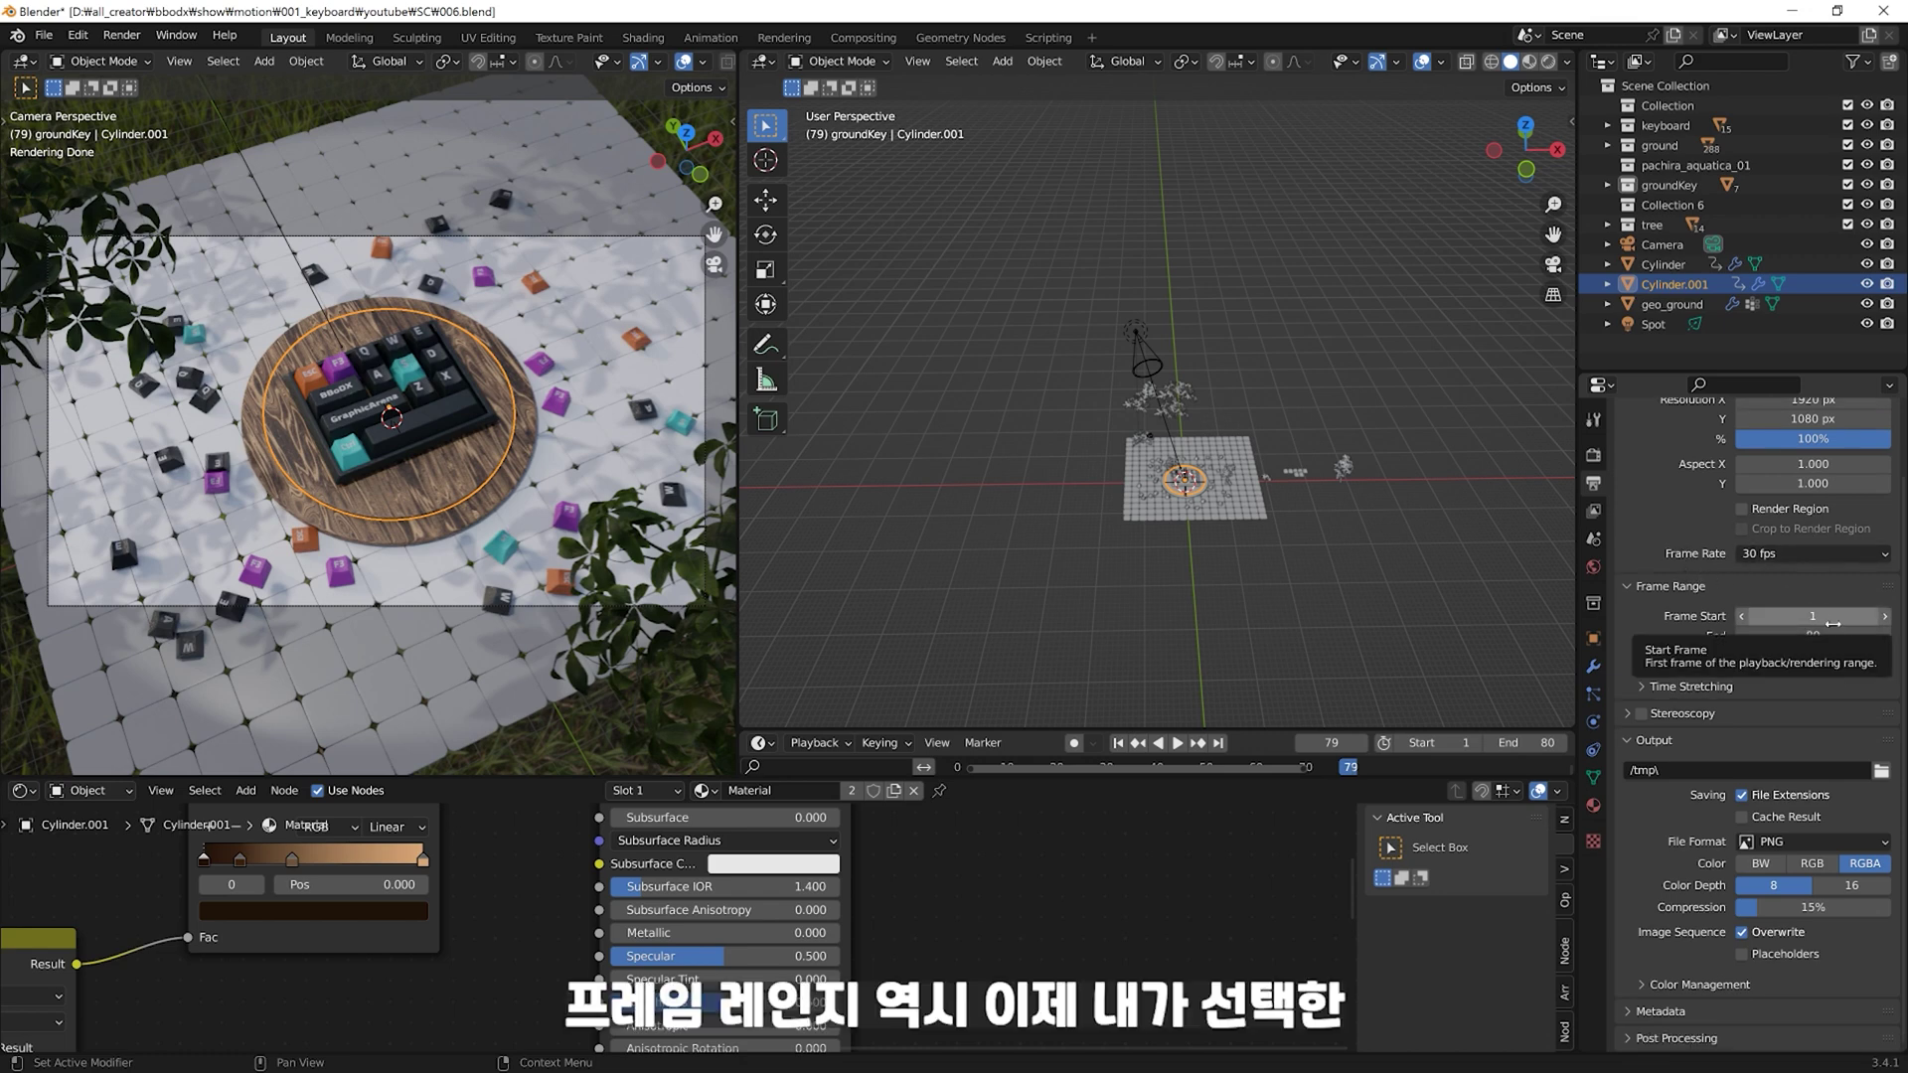
{"action": "left_click", "coordinate": [1792, 660]}
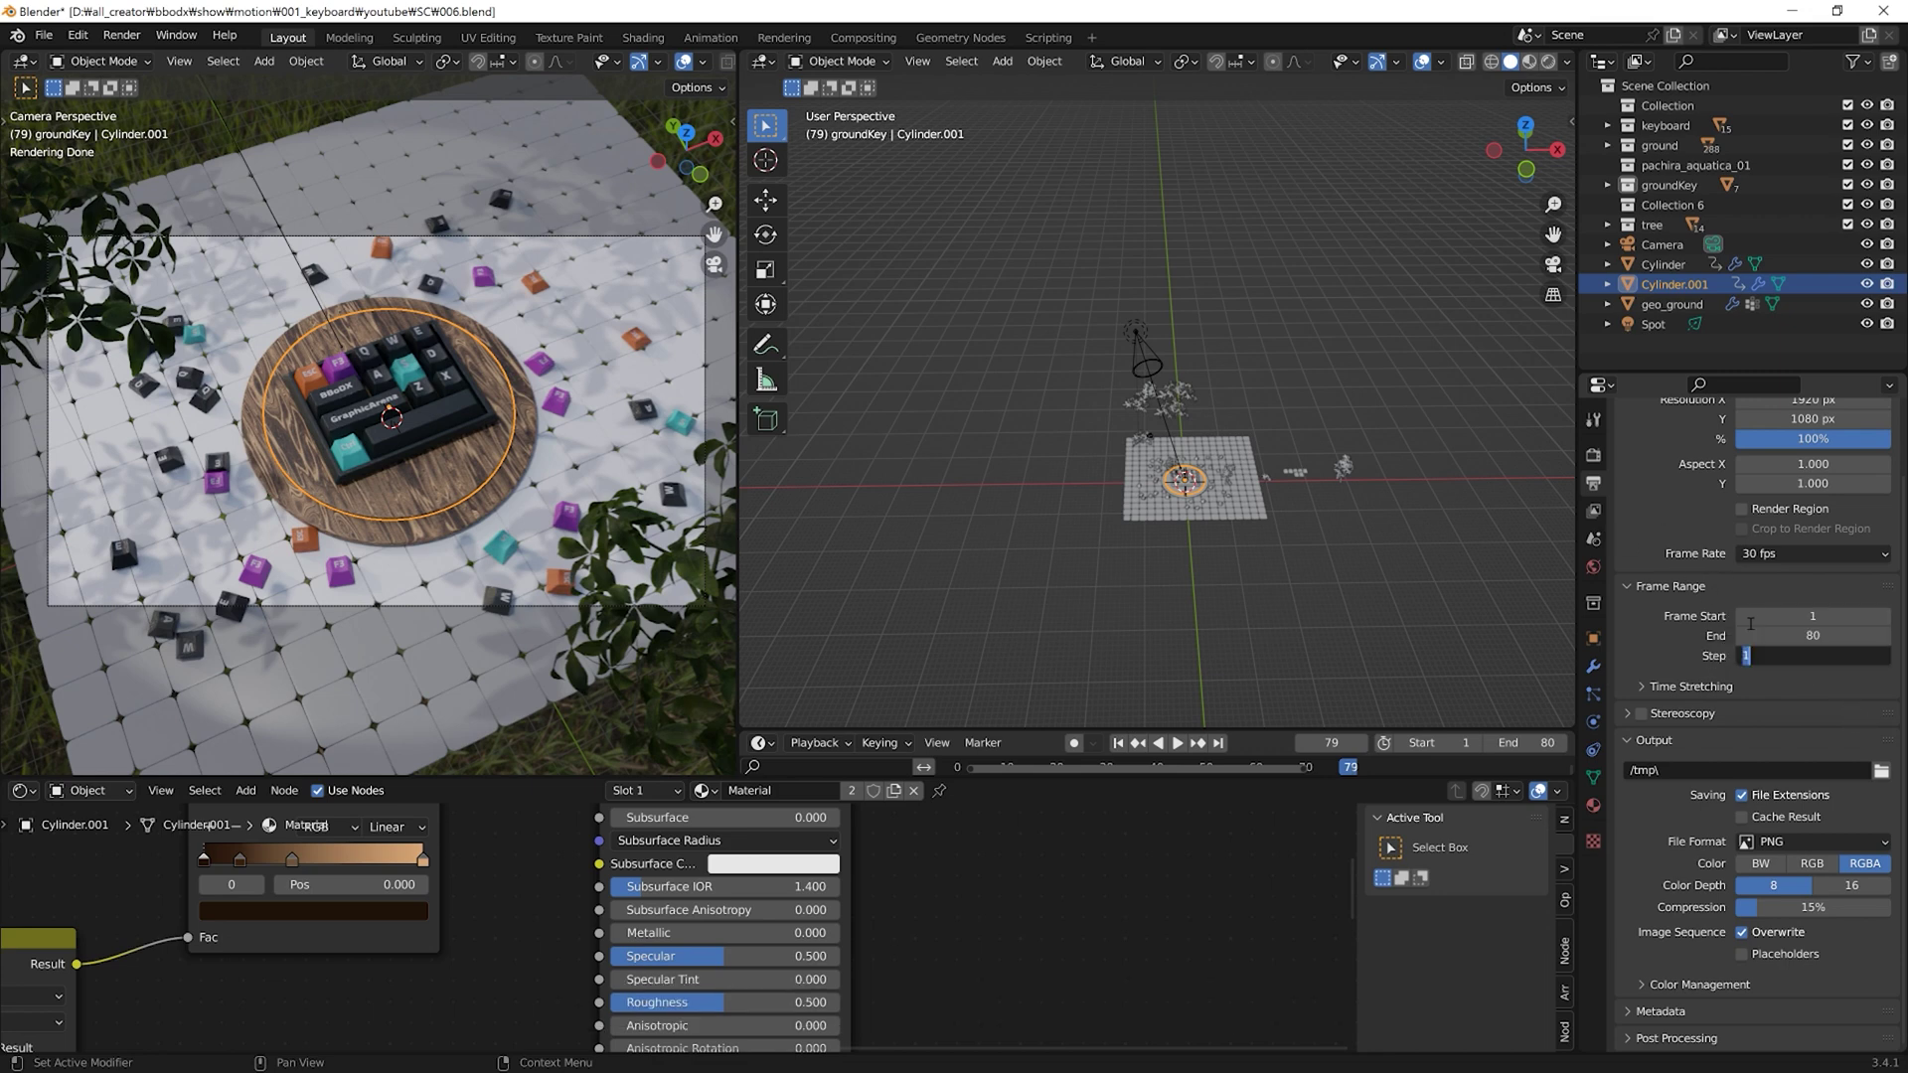
{"action": "key", "text": "Return"}
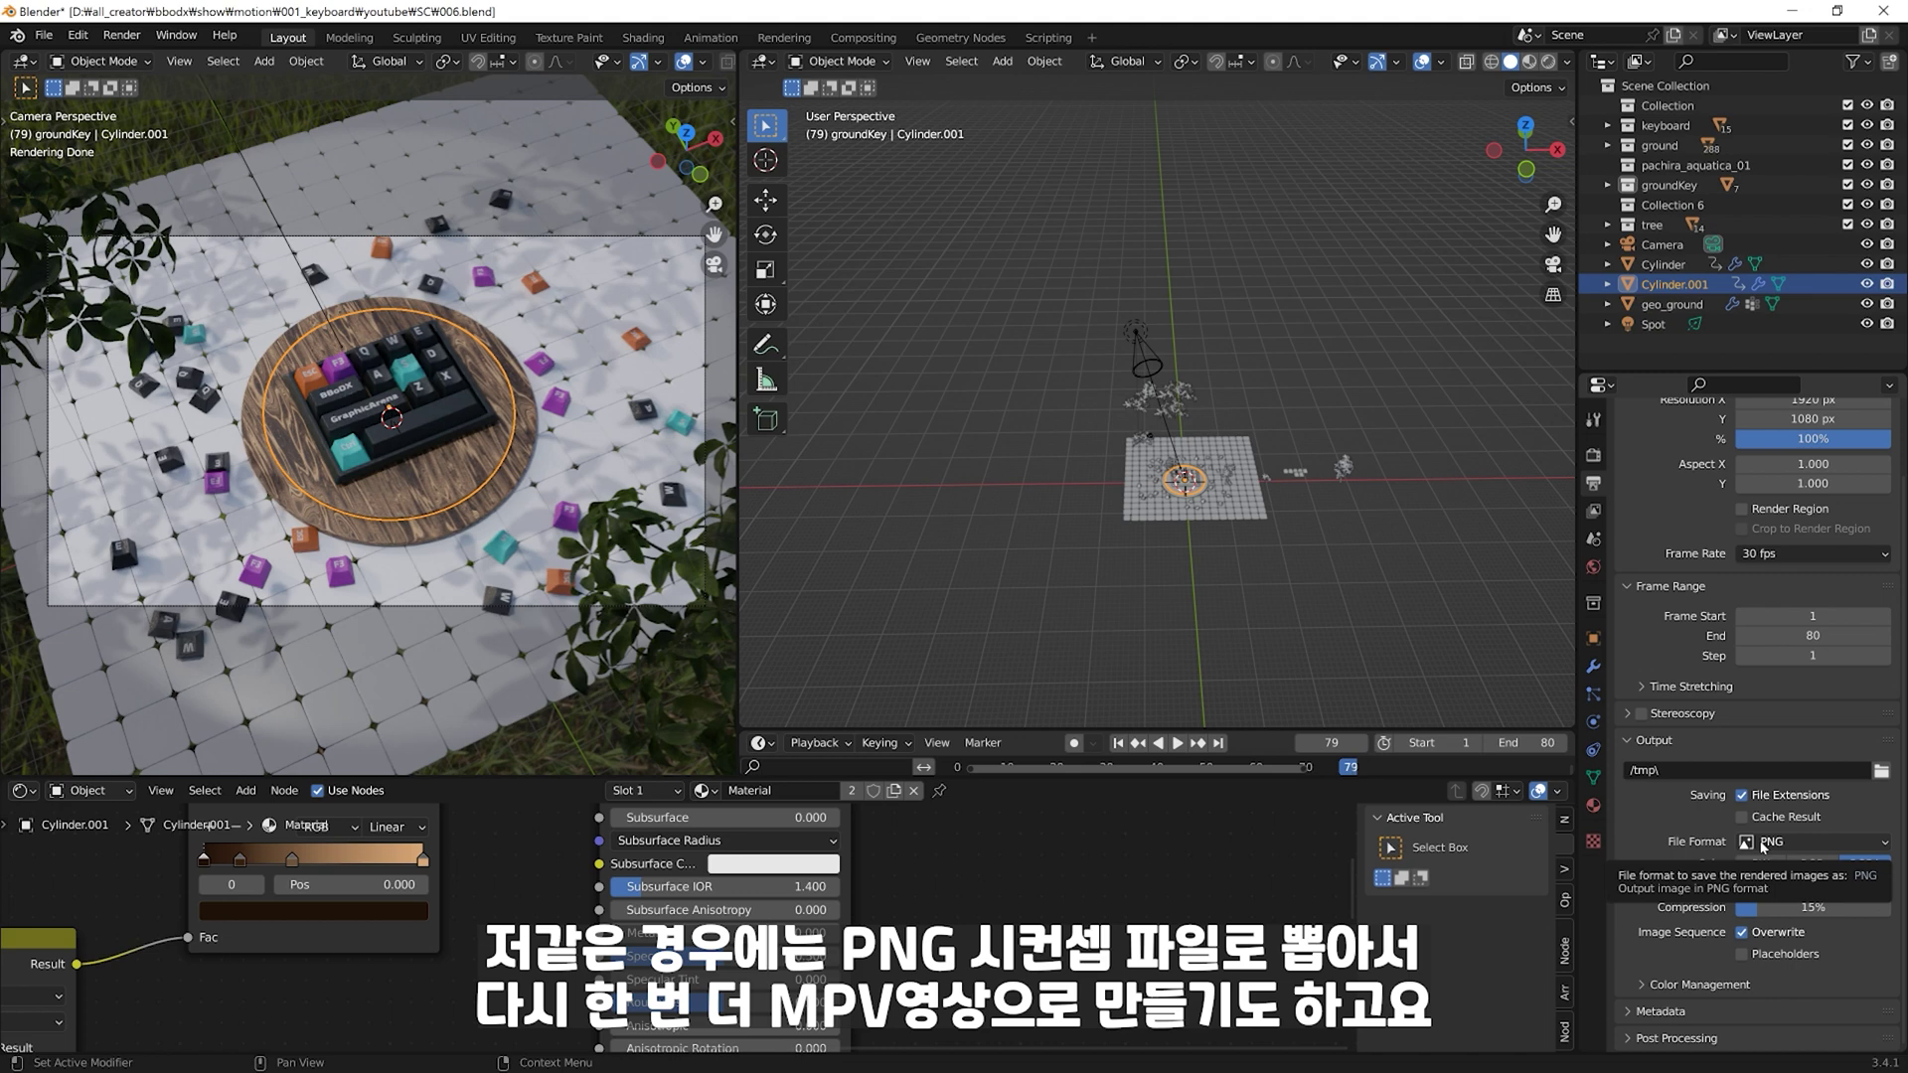
Step: Set the output file format to FFmpeg Video and expand the Encoding settings
{"action": "left_click", "coordinate": [1762, 846]}
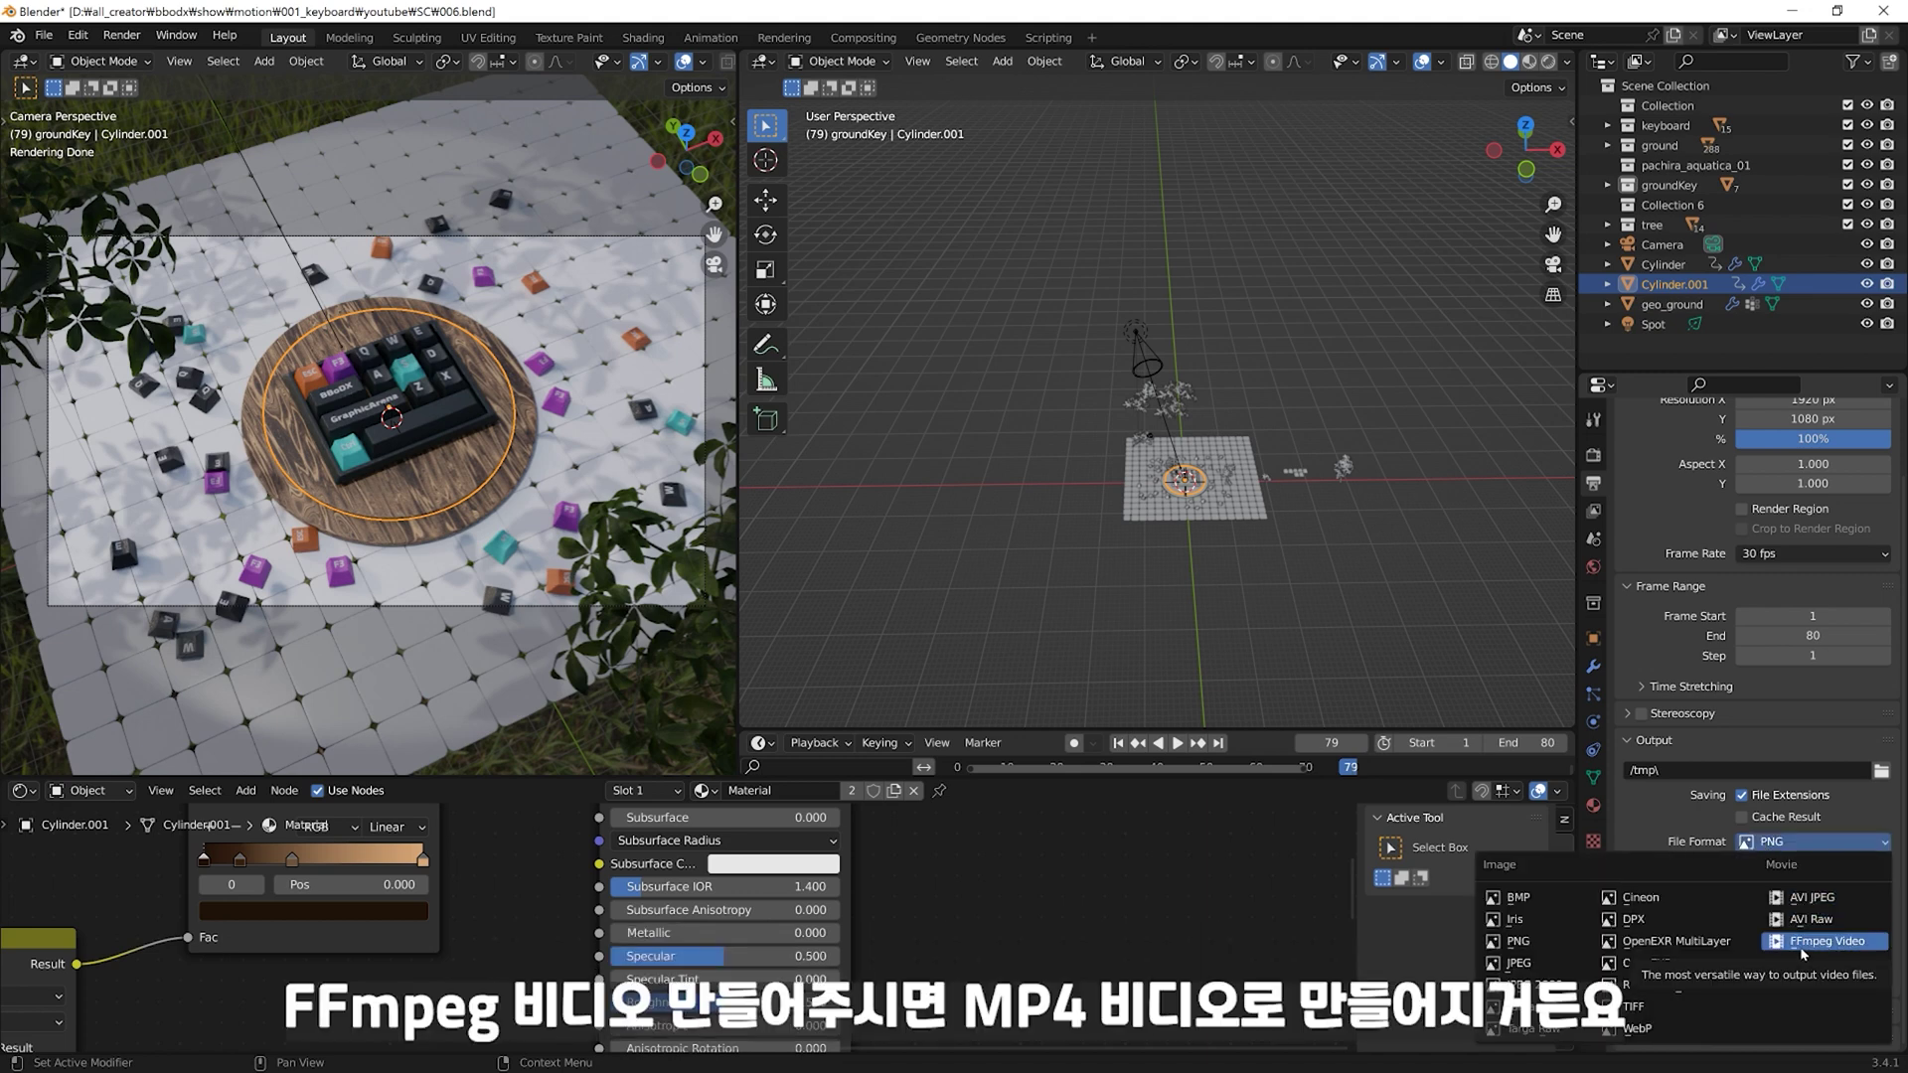
{"action": "left_click", "coordinate": [1827, 944]}
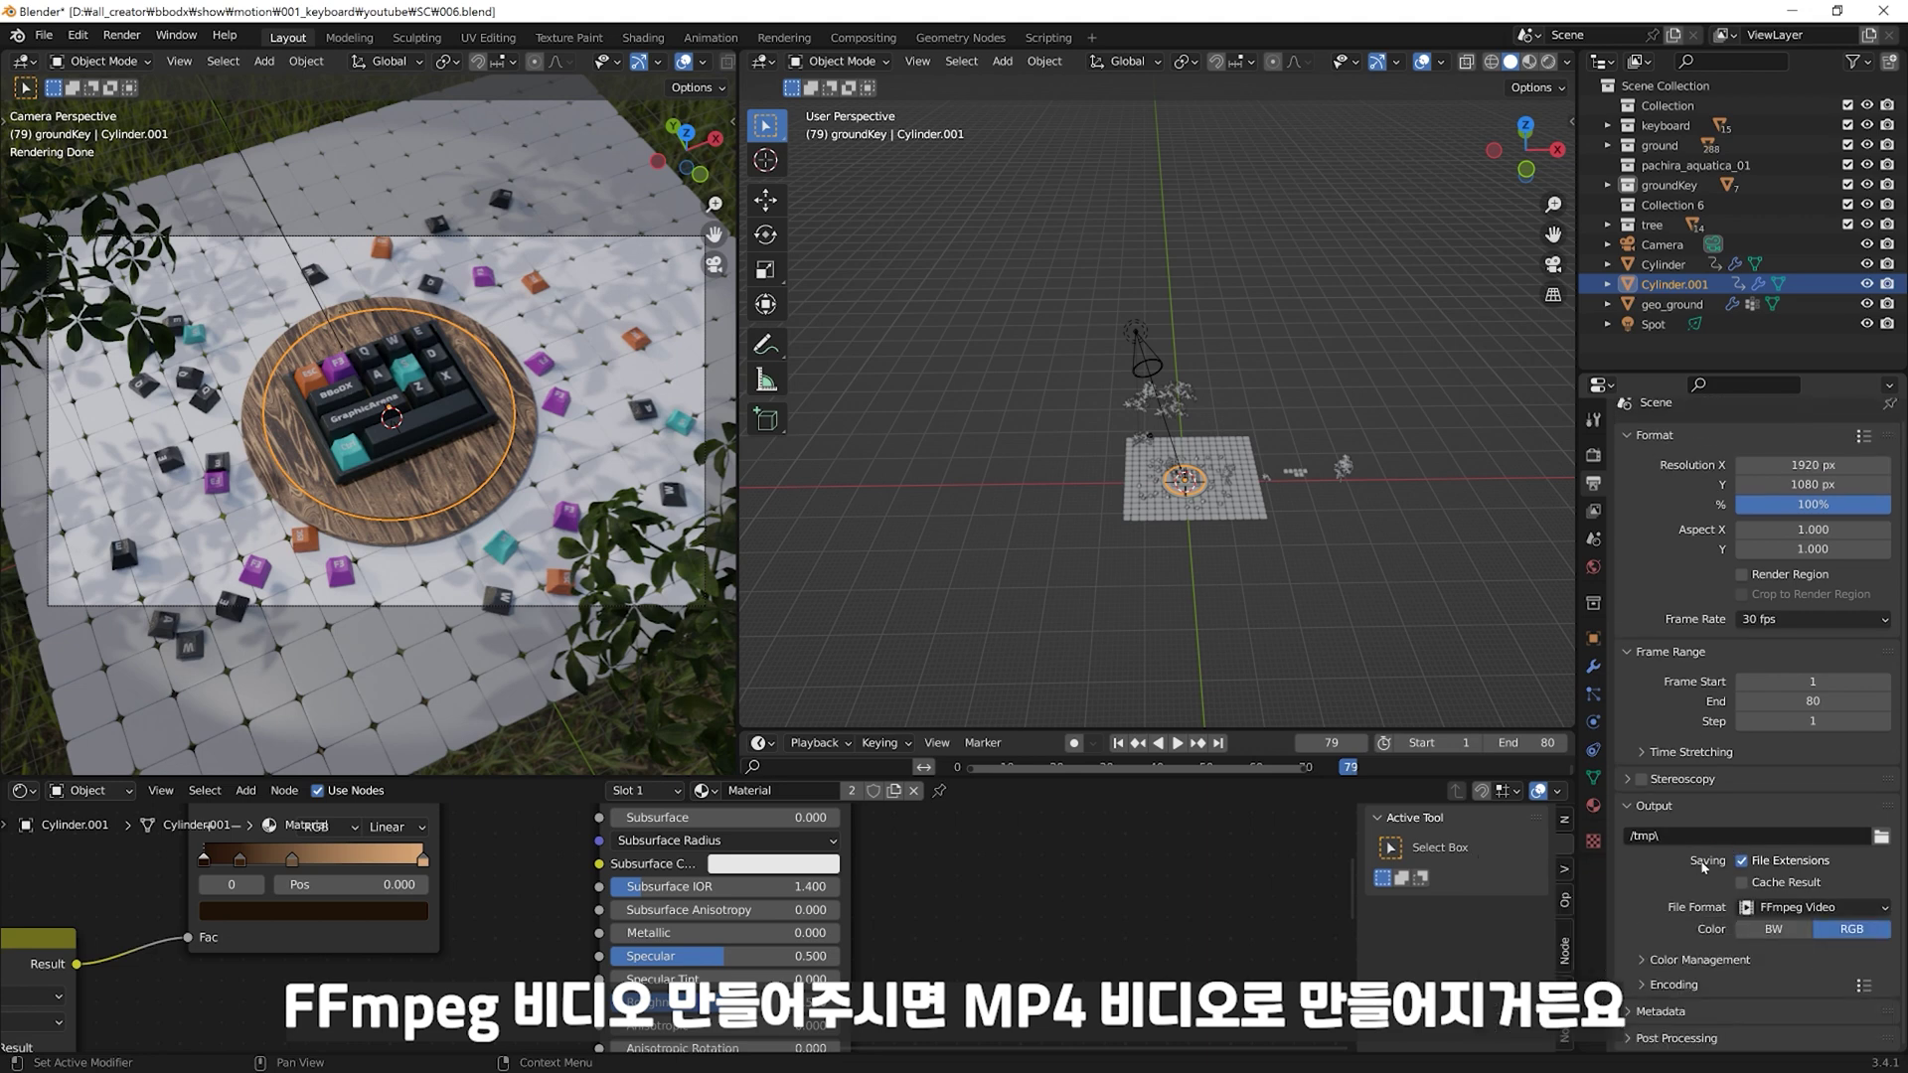
{"action": "left_click", "coordinate": [1673, 985]}
{"action": "scroll", "coordinate": [1719, 876], "scroll_direction": "down", "scroll_amount": 2}
{"action": "scroll", "coordinate": [1719, 876], "scroll_direction": "down", "scroll_amount": 4}
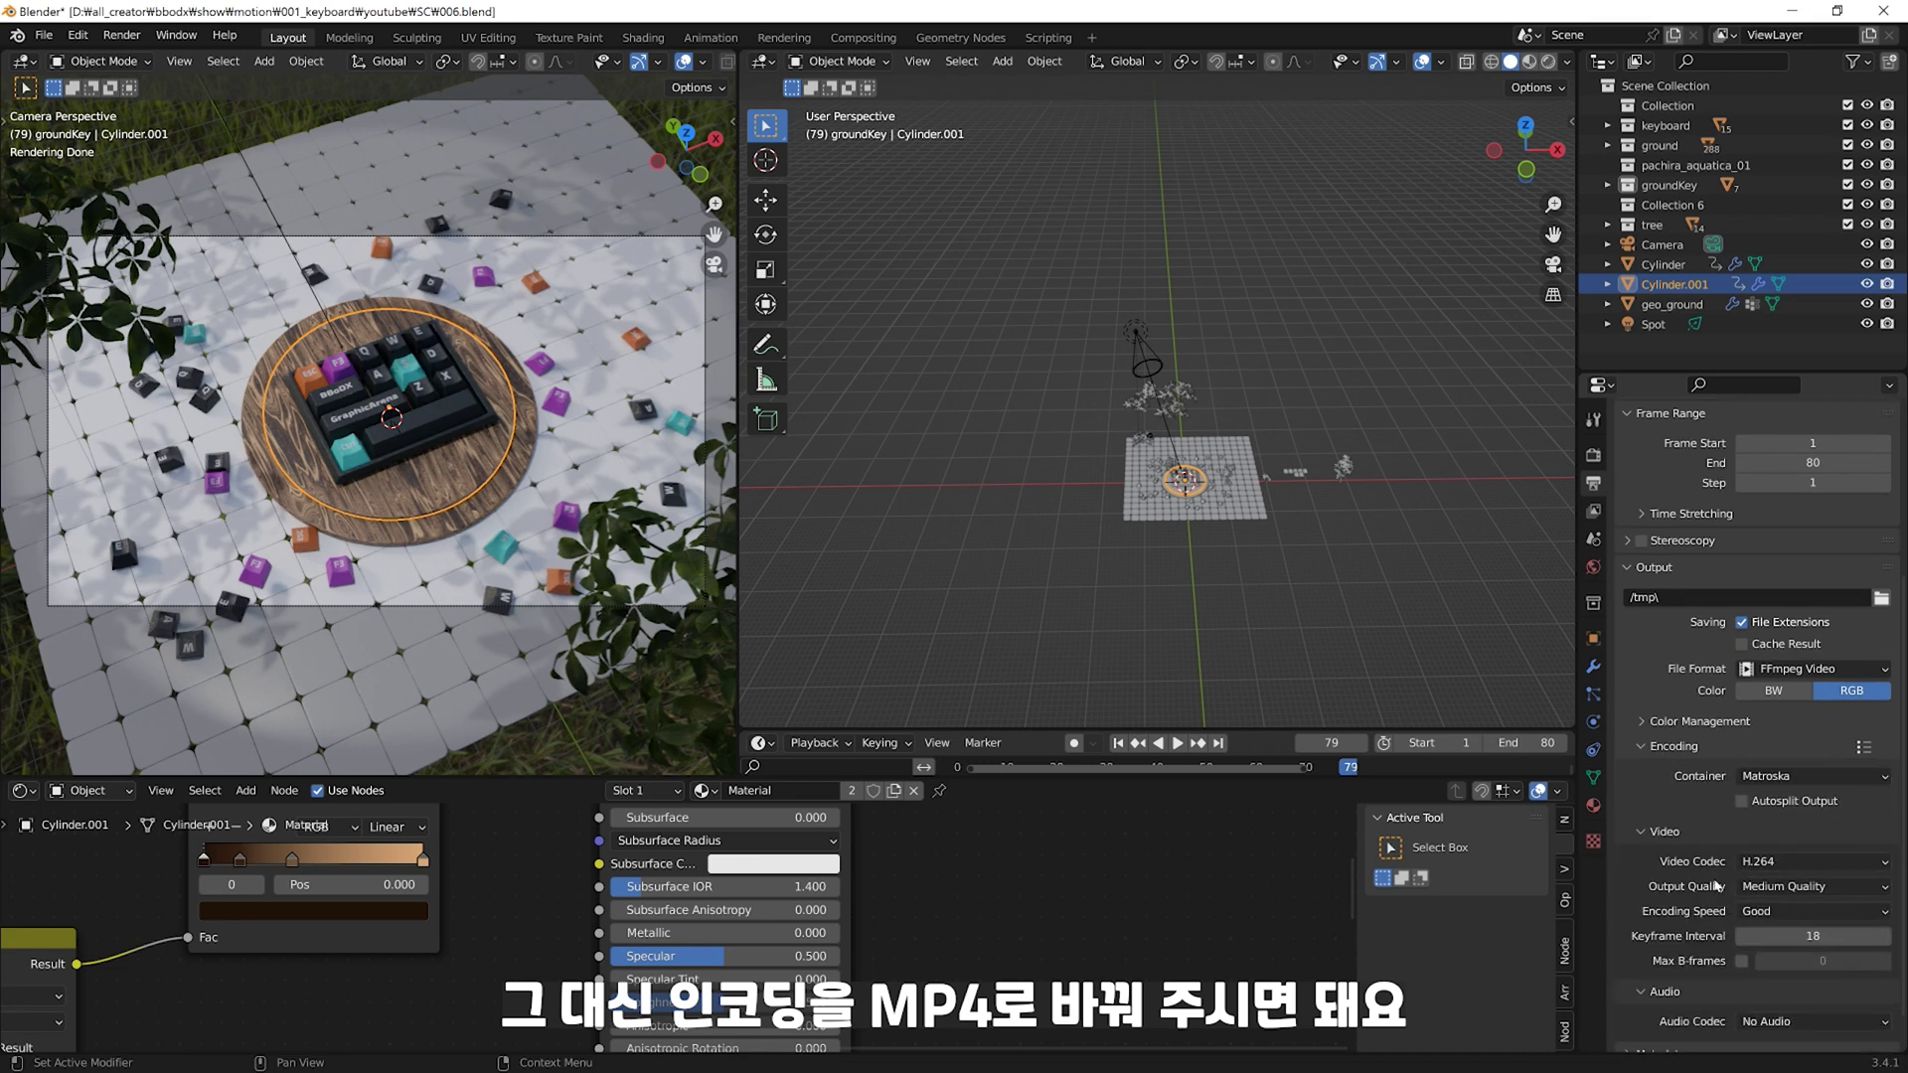
Step: Choose the MPEG-4 container and Perceptually Lossless output quality
{"action": "left_click", "coordinate": [1831, 776]}
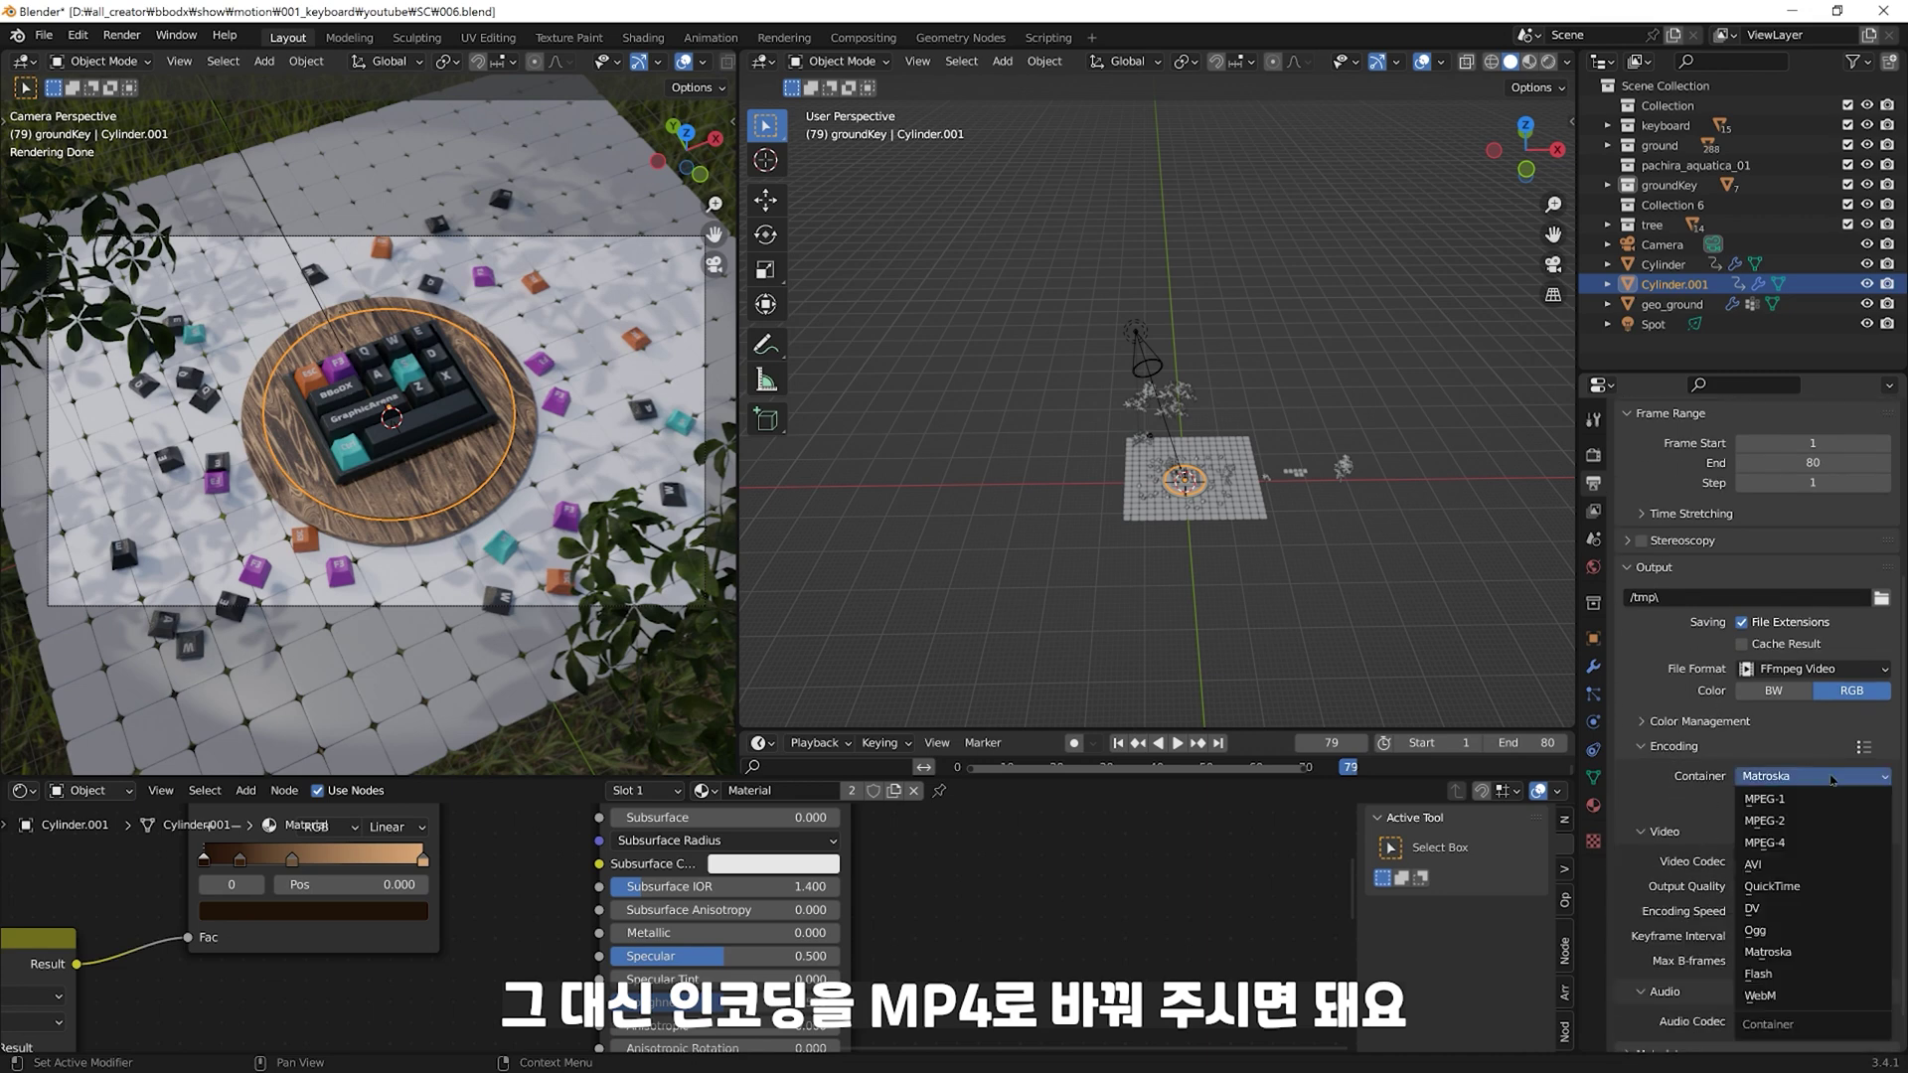
{"action": "left_click", "coordinate": [1821, 843]}
{"action": "scroll", "coordinate": [1777, 812], "scroll_direction": "down", "scroll_amount": 1}
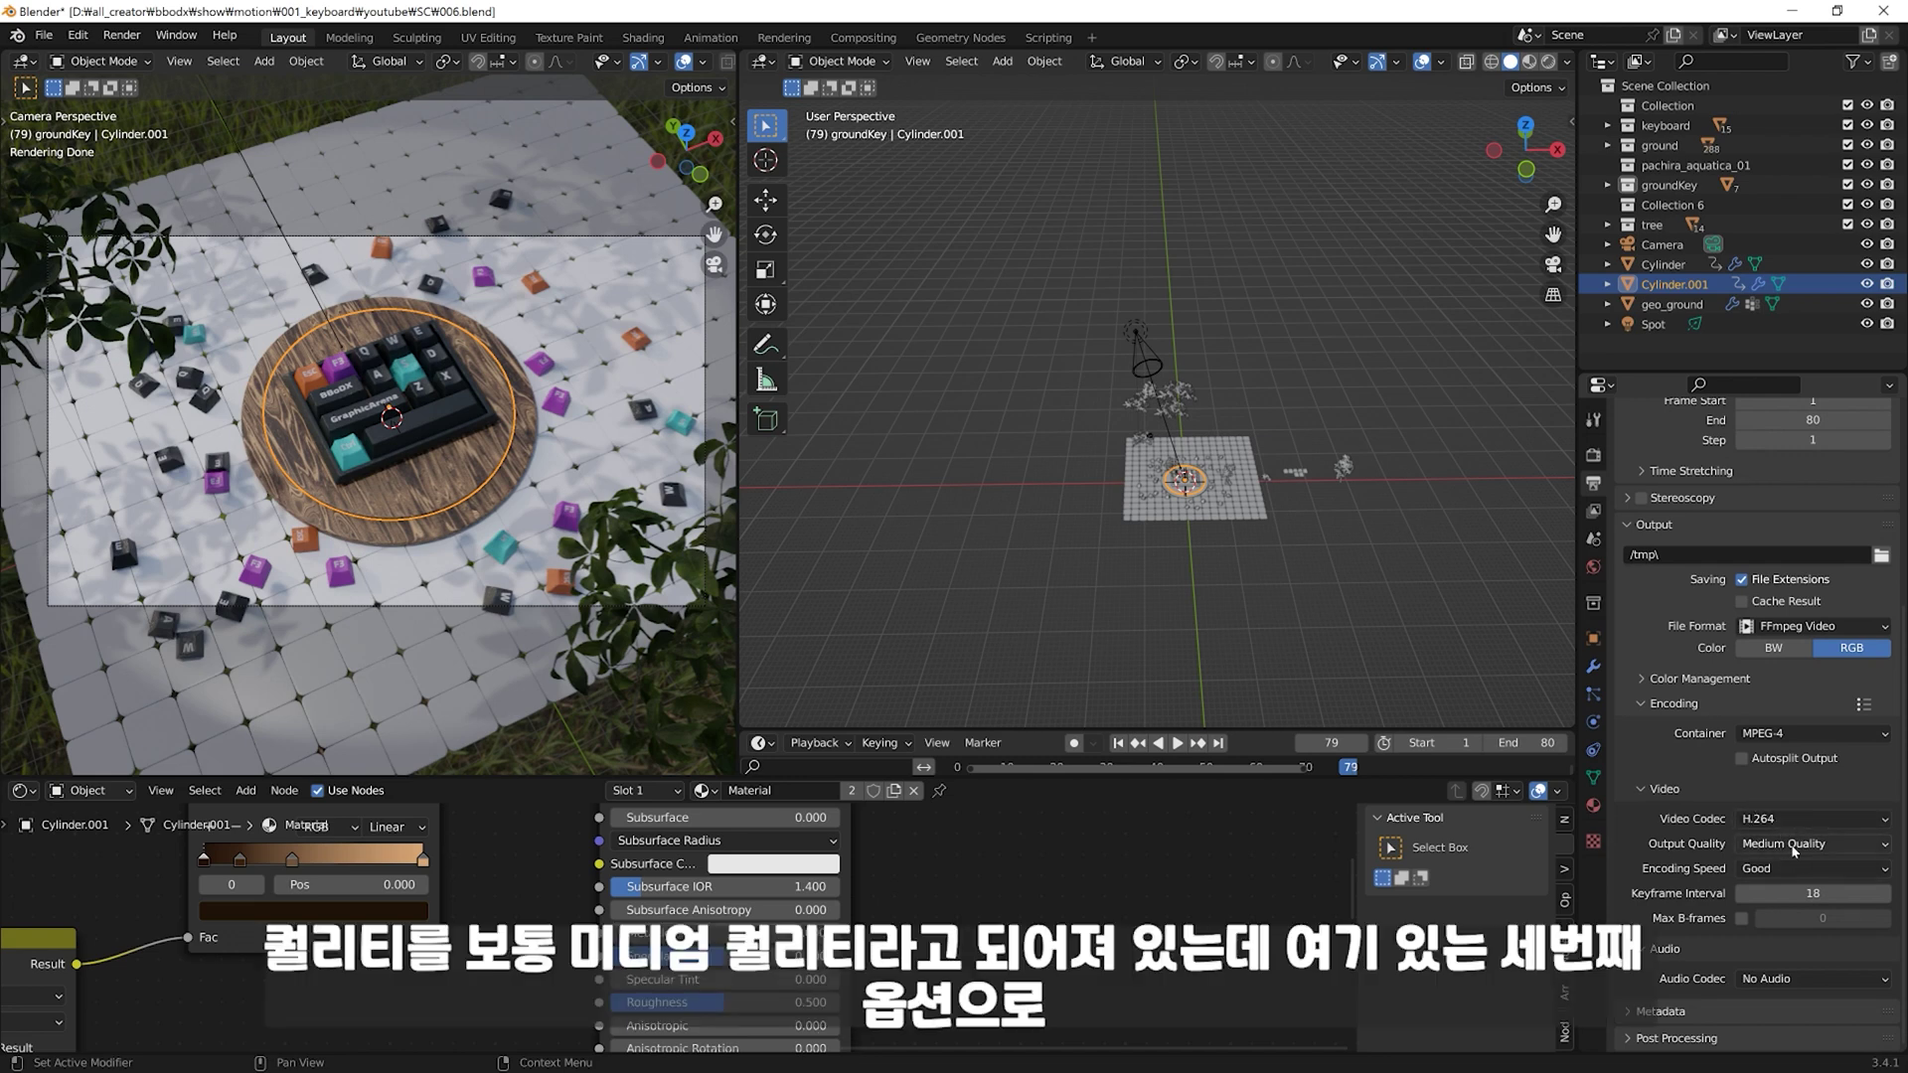
{"action": "left_click", "coordinate": [1789, 850]}
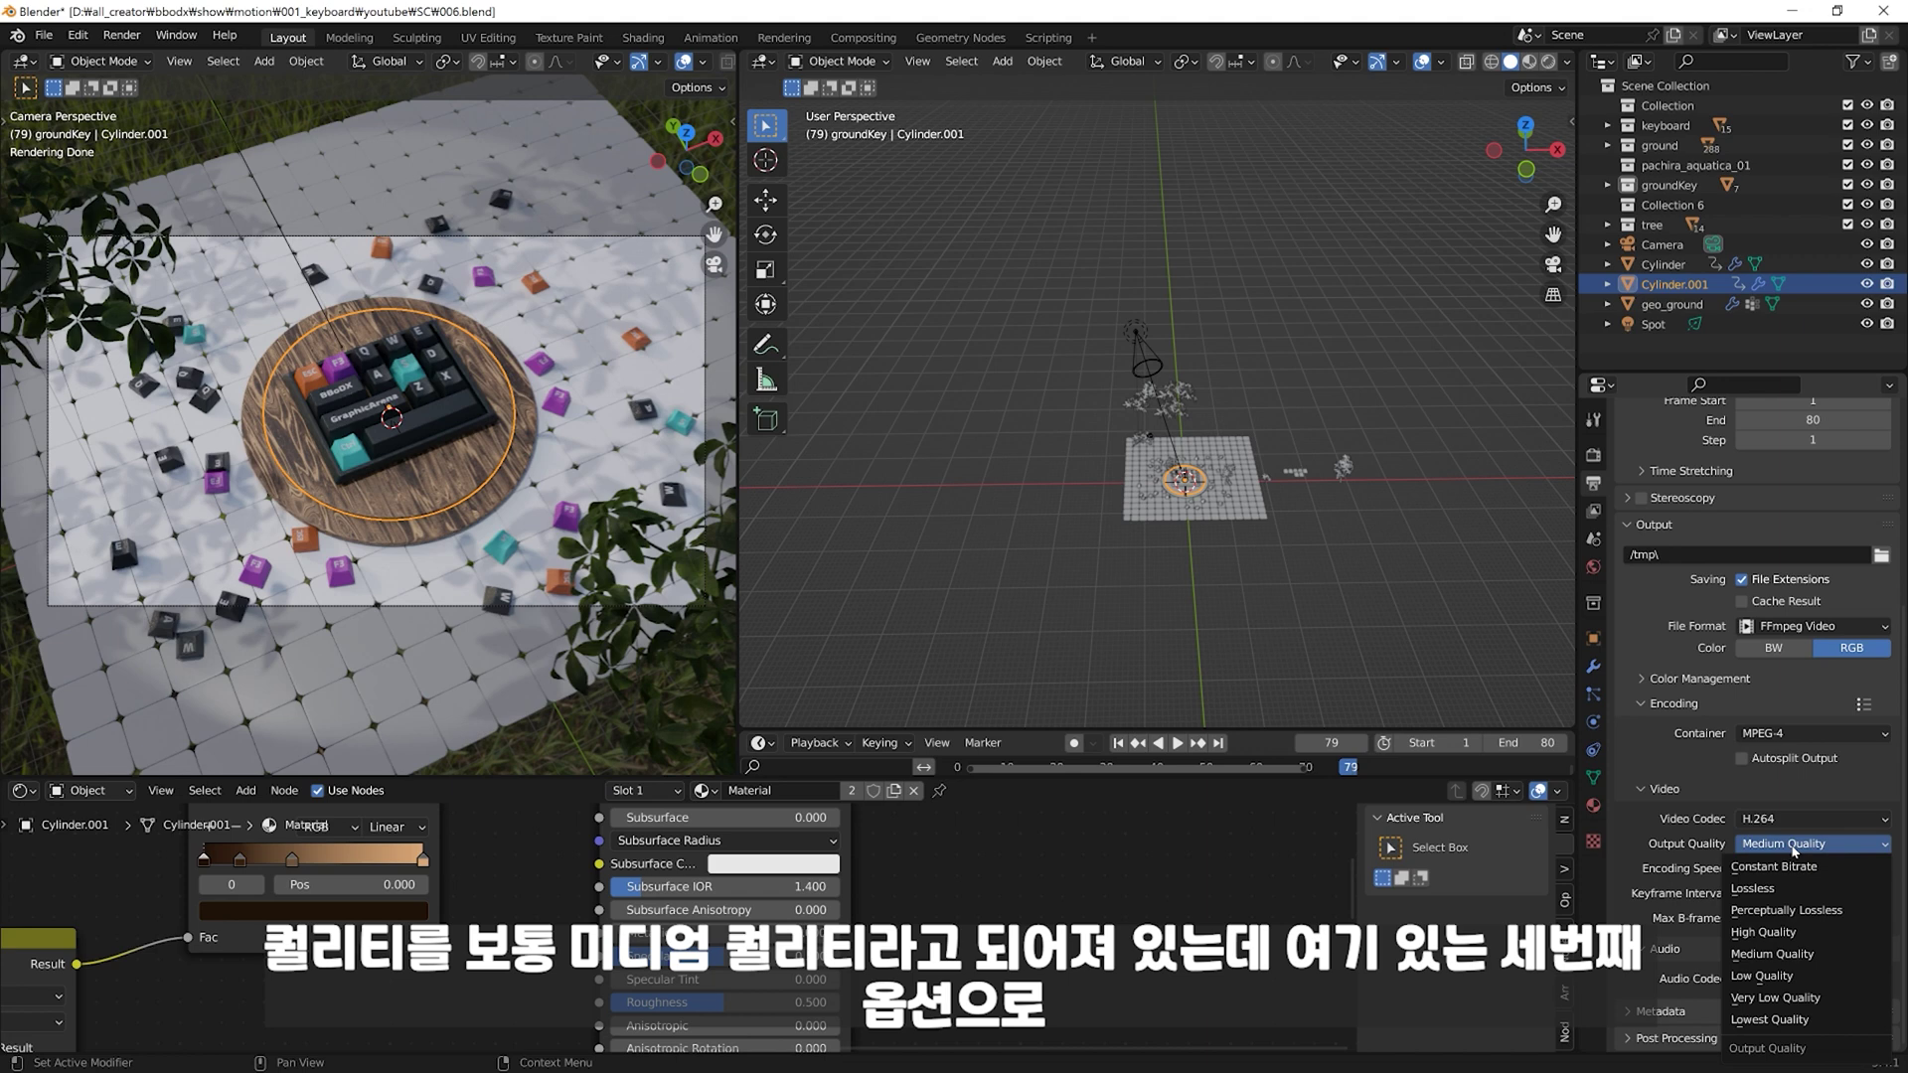
{"action": "left_click", "coordinate": [1834, 912]}
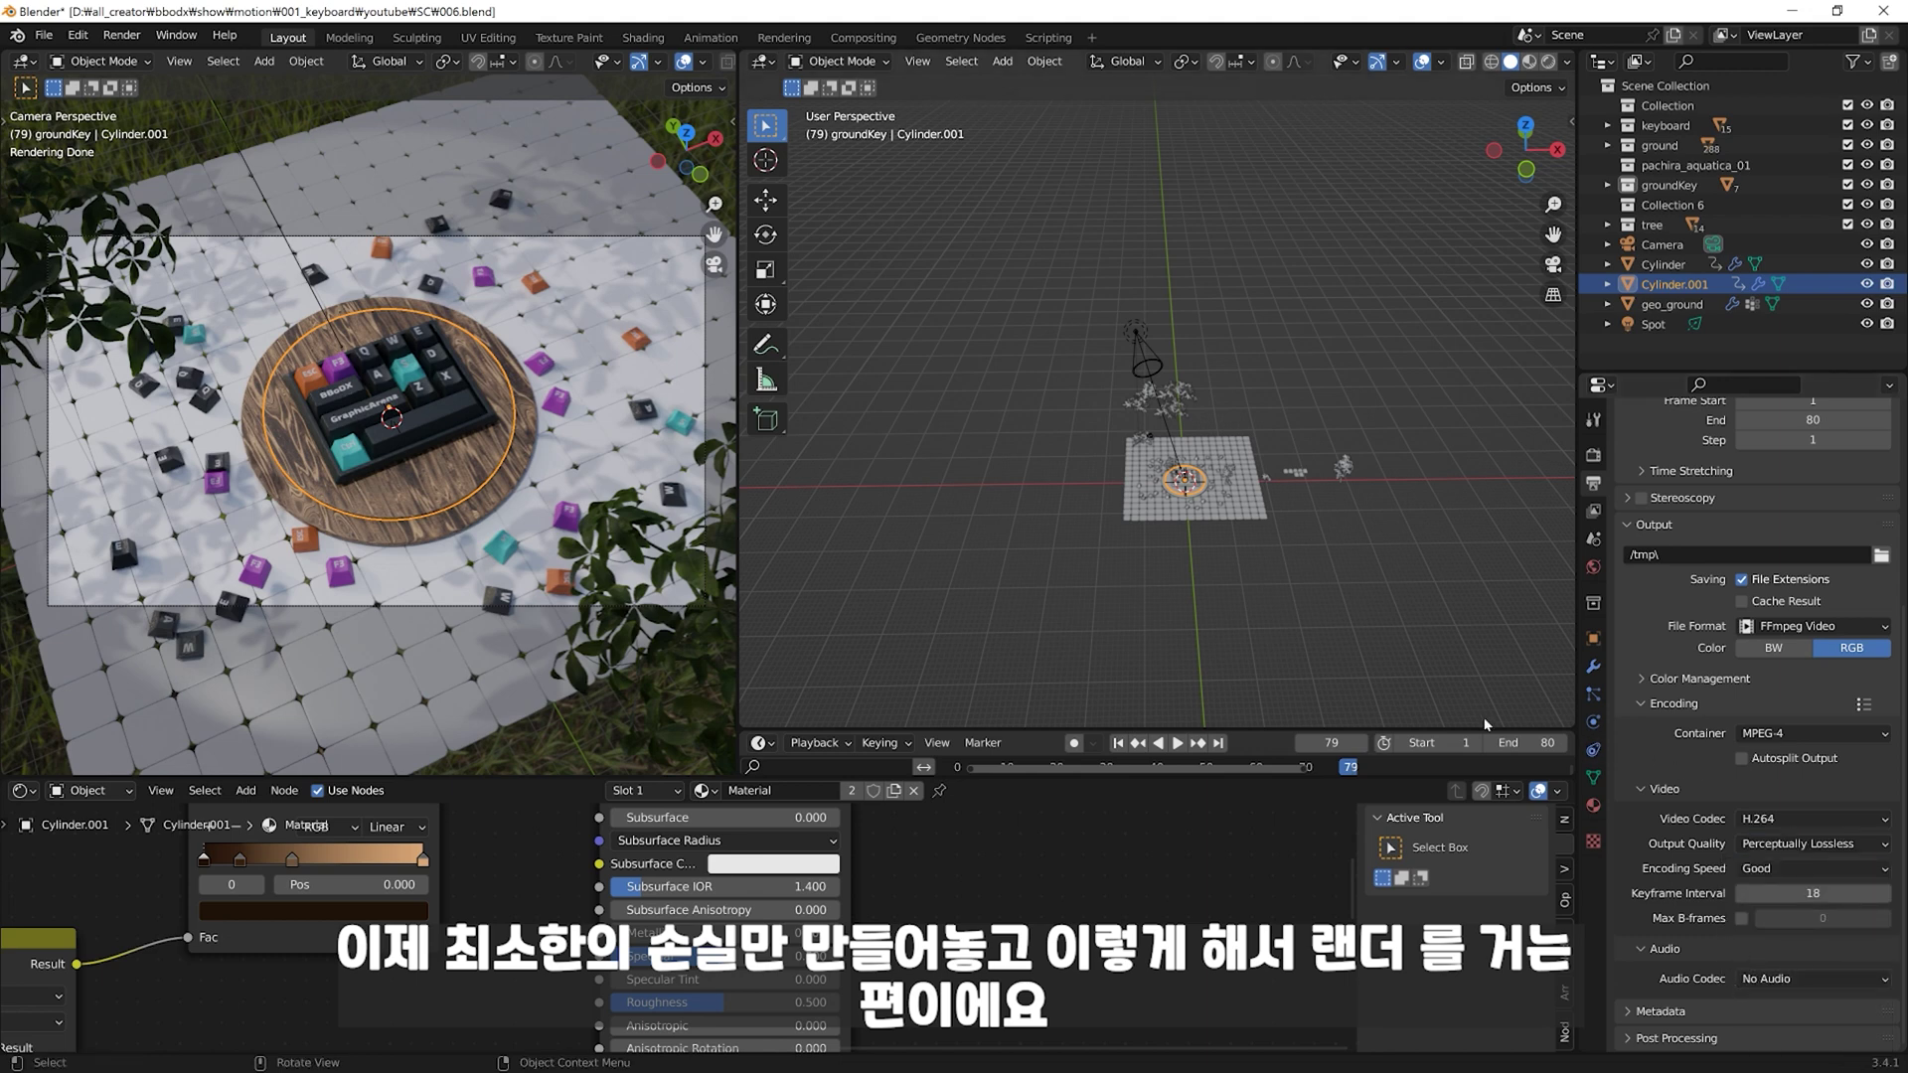
{"action": "left_click", "coordinate": [123, 36]}
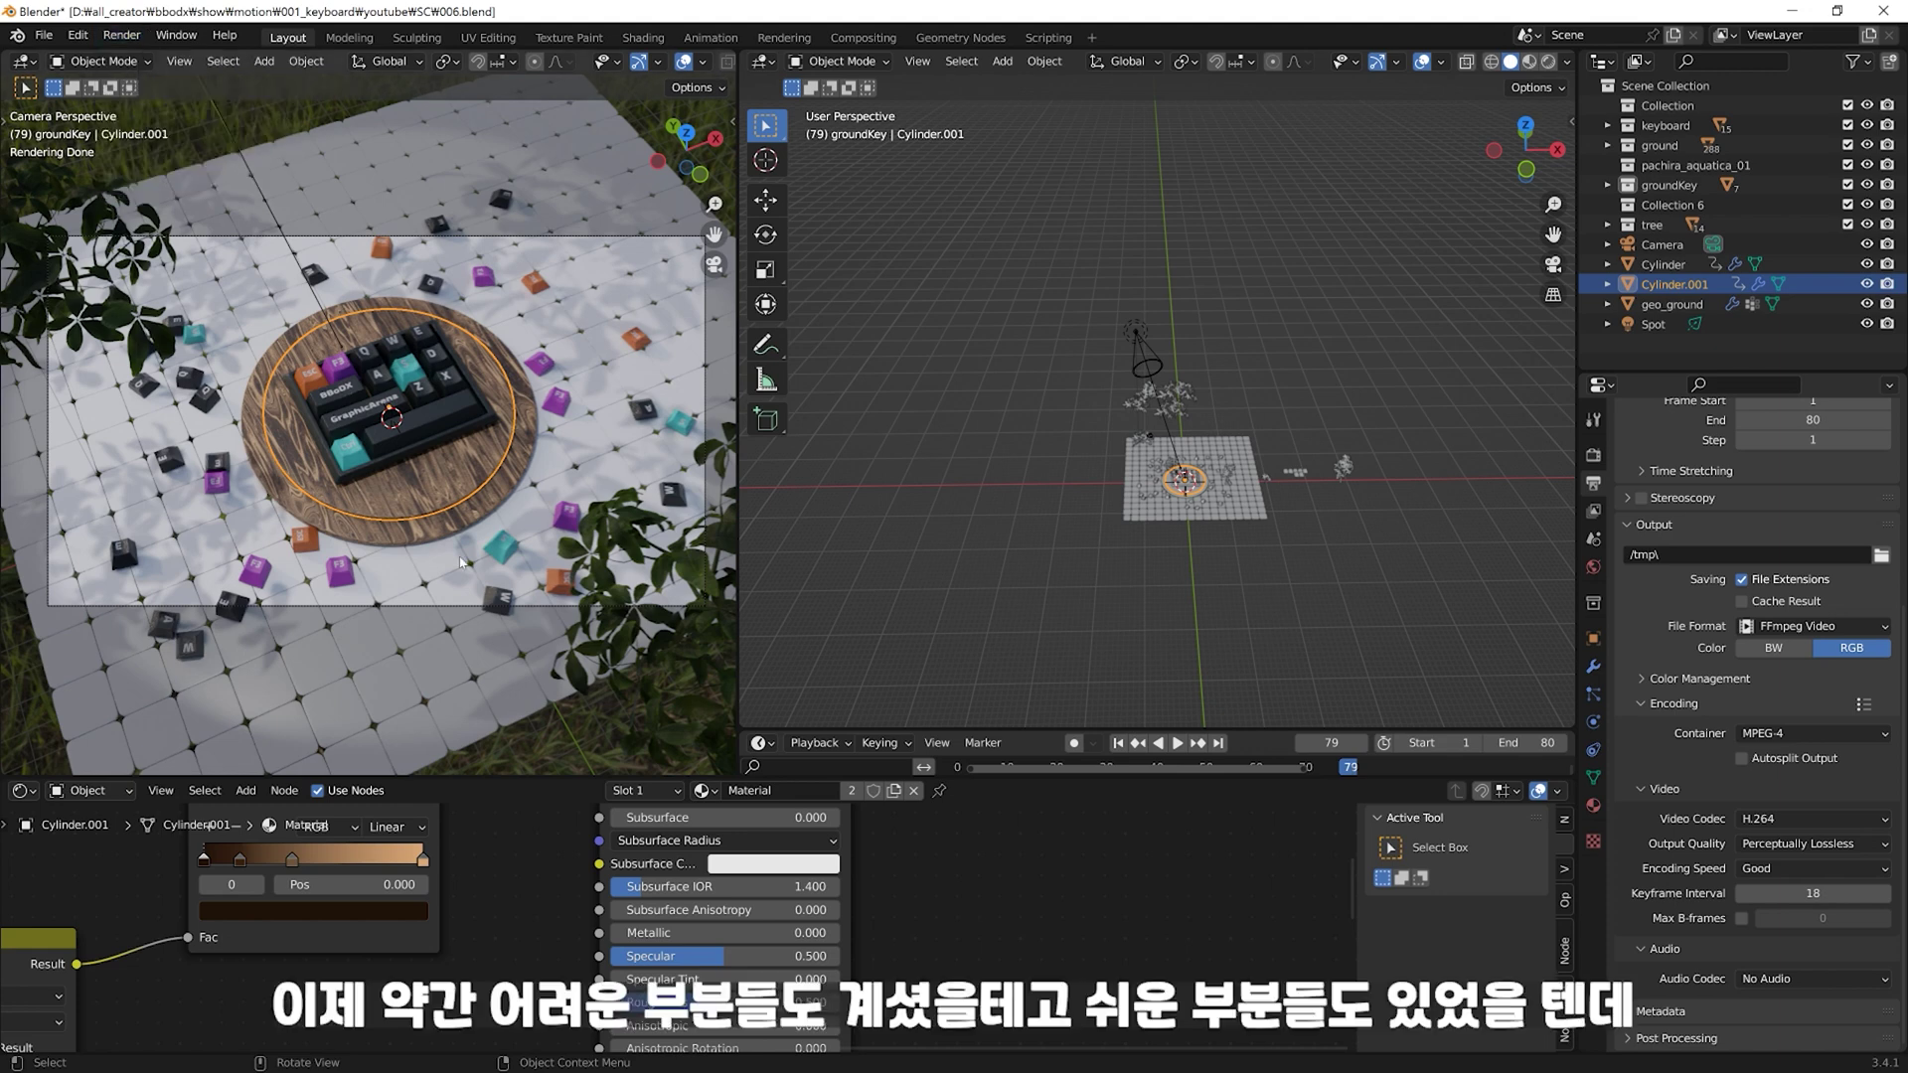
Step: Inspect the keycap, plant leaves and Cube.030 materials, deselect, then step to frame 81
{"action": "left_click", "coordinate": [245, 288]}
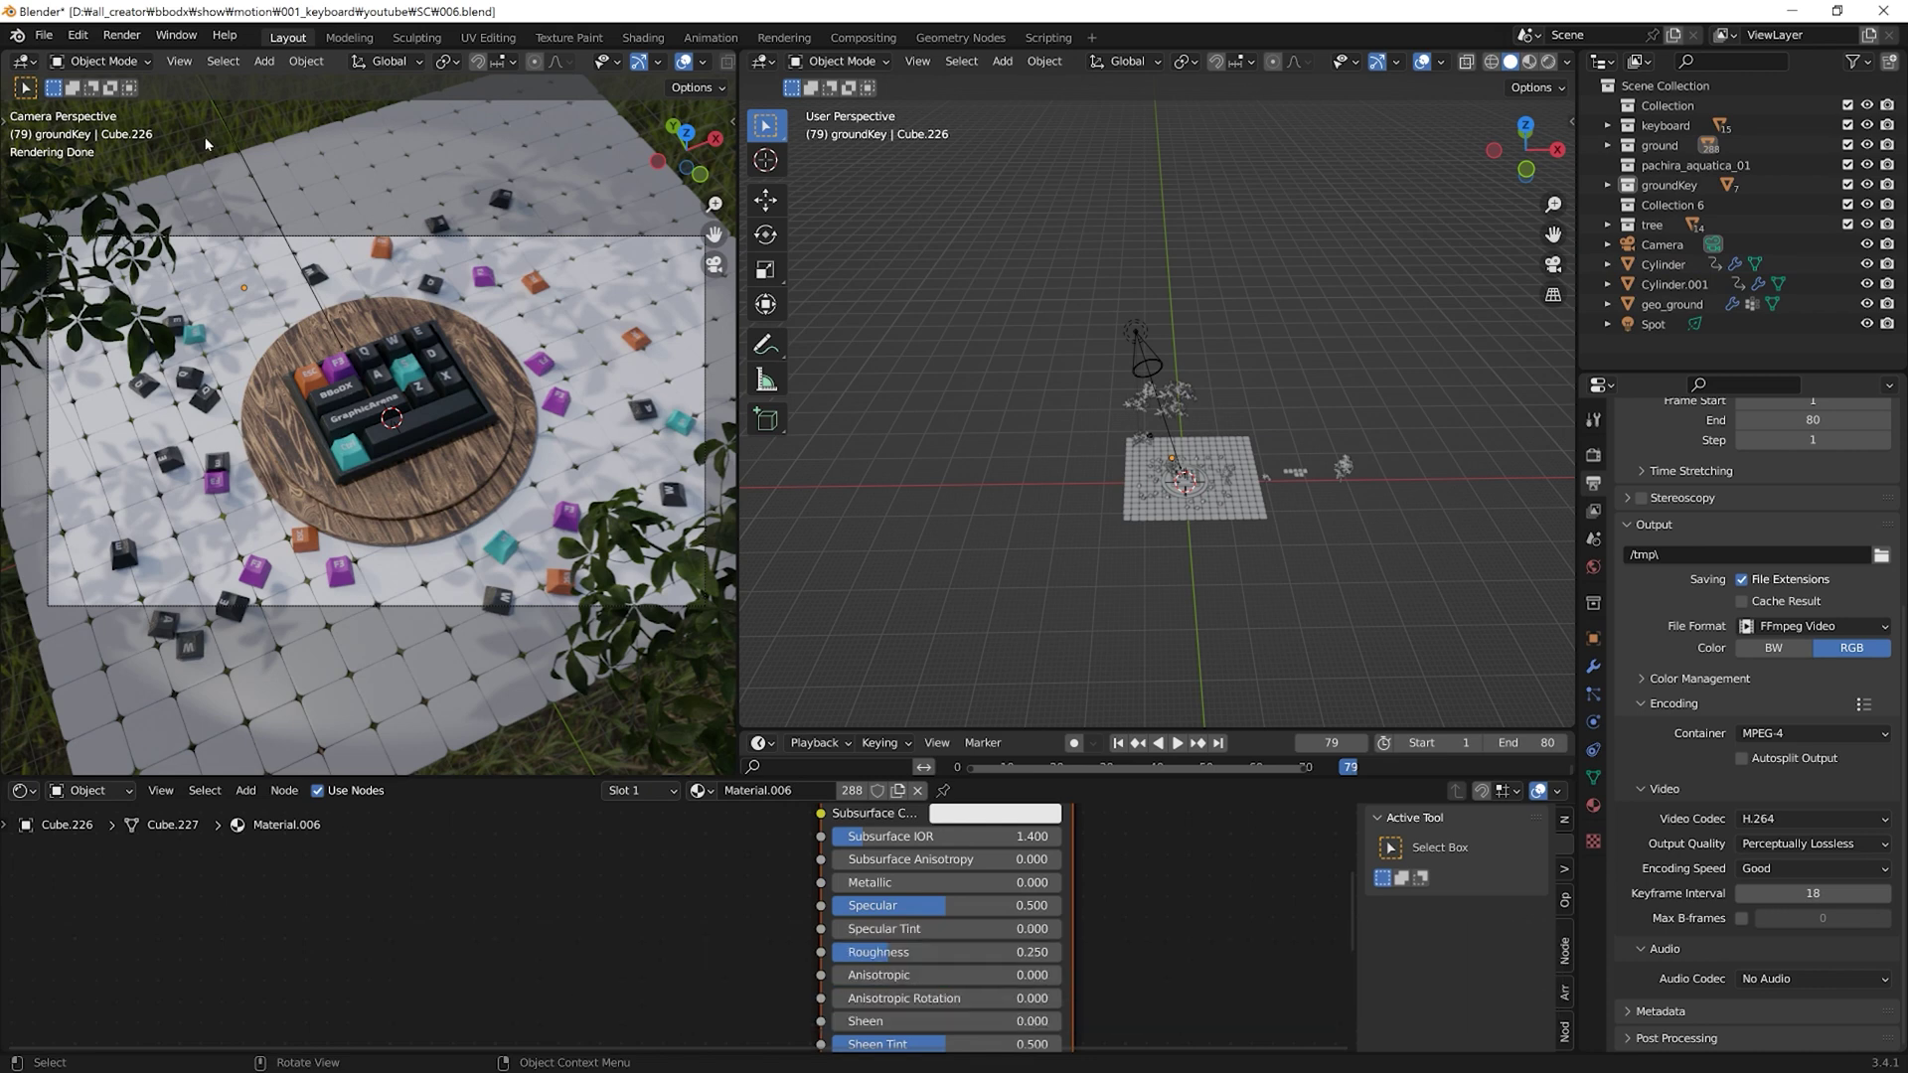
{"action": "left_click", "coordinate": [576, 655]}
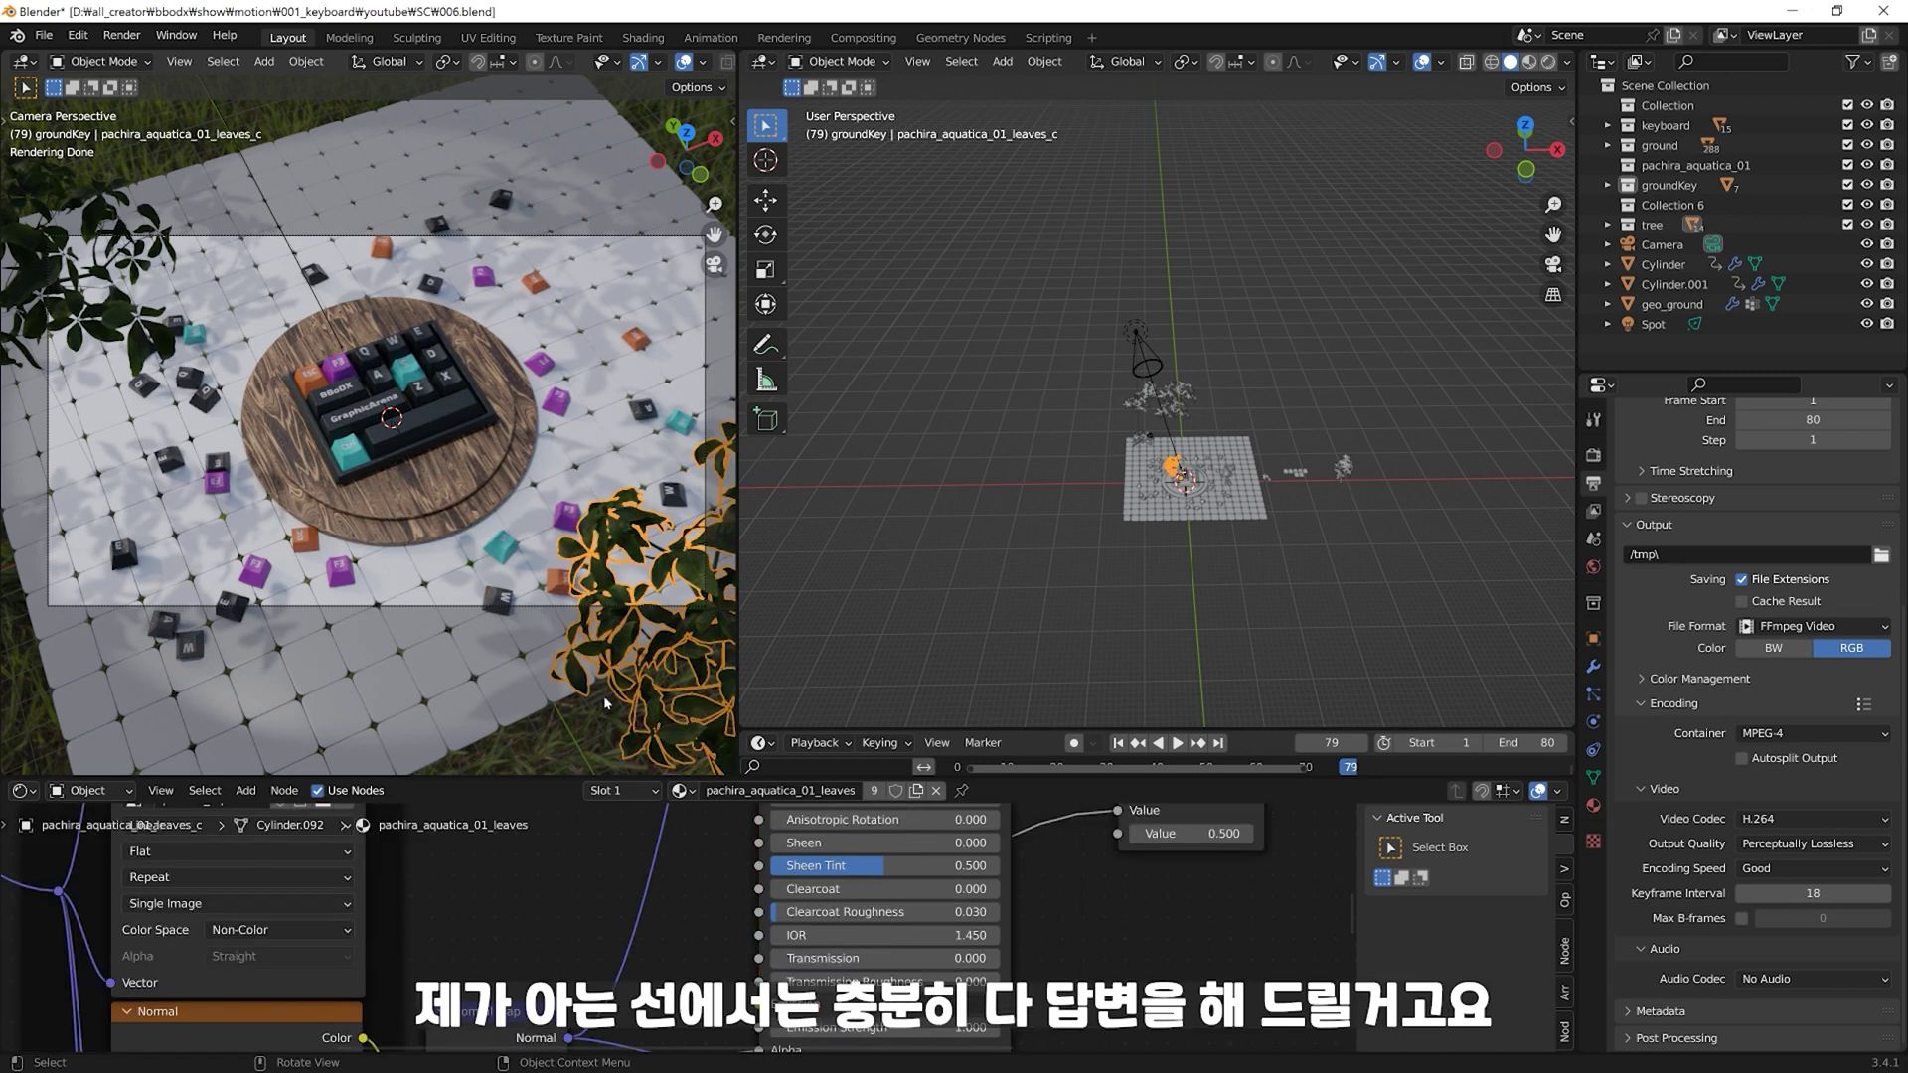
{"action": "left_click", "coordinate": [565, 706]}
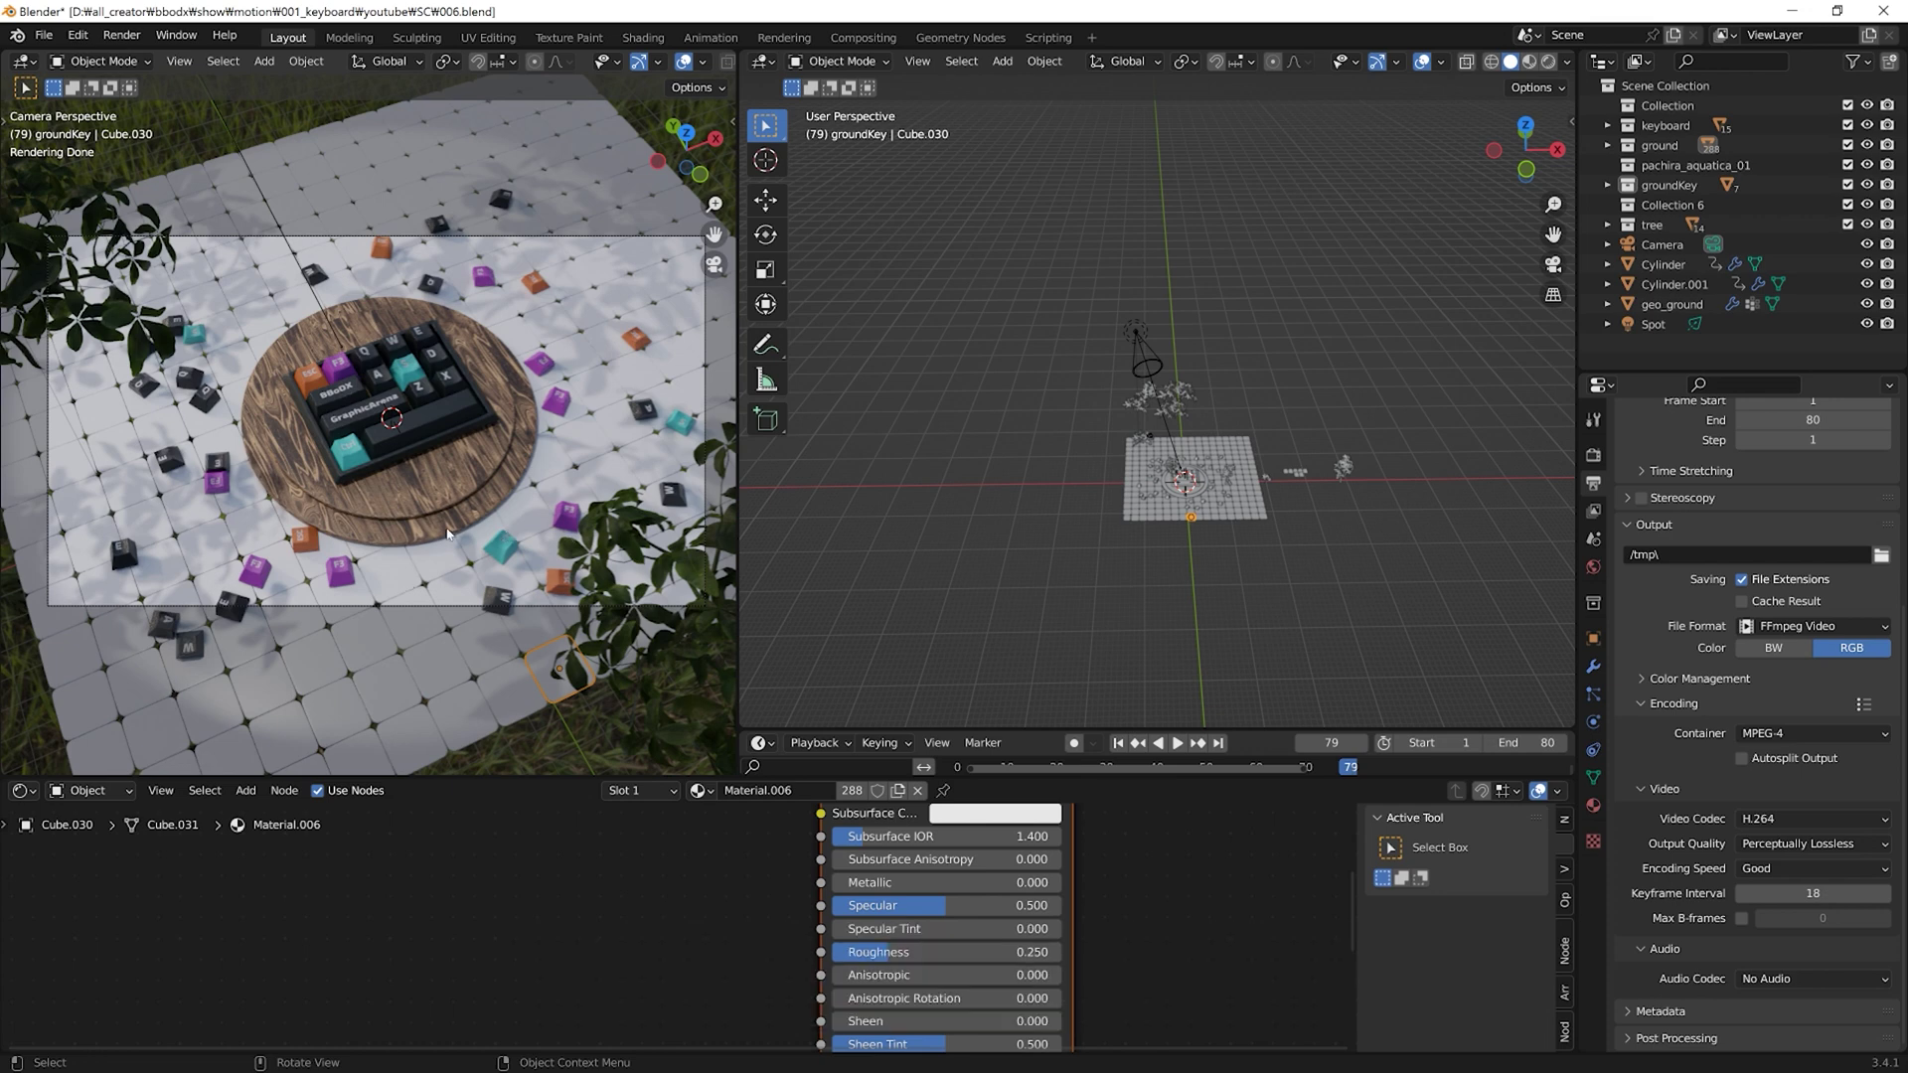
{"action": "left_click", "coordinate": [946, 490]}
{"action": "scroll", "coordinate": [1096, 513], "scroll_direction": "up", "scroll_amount": 2}
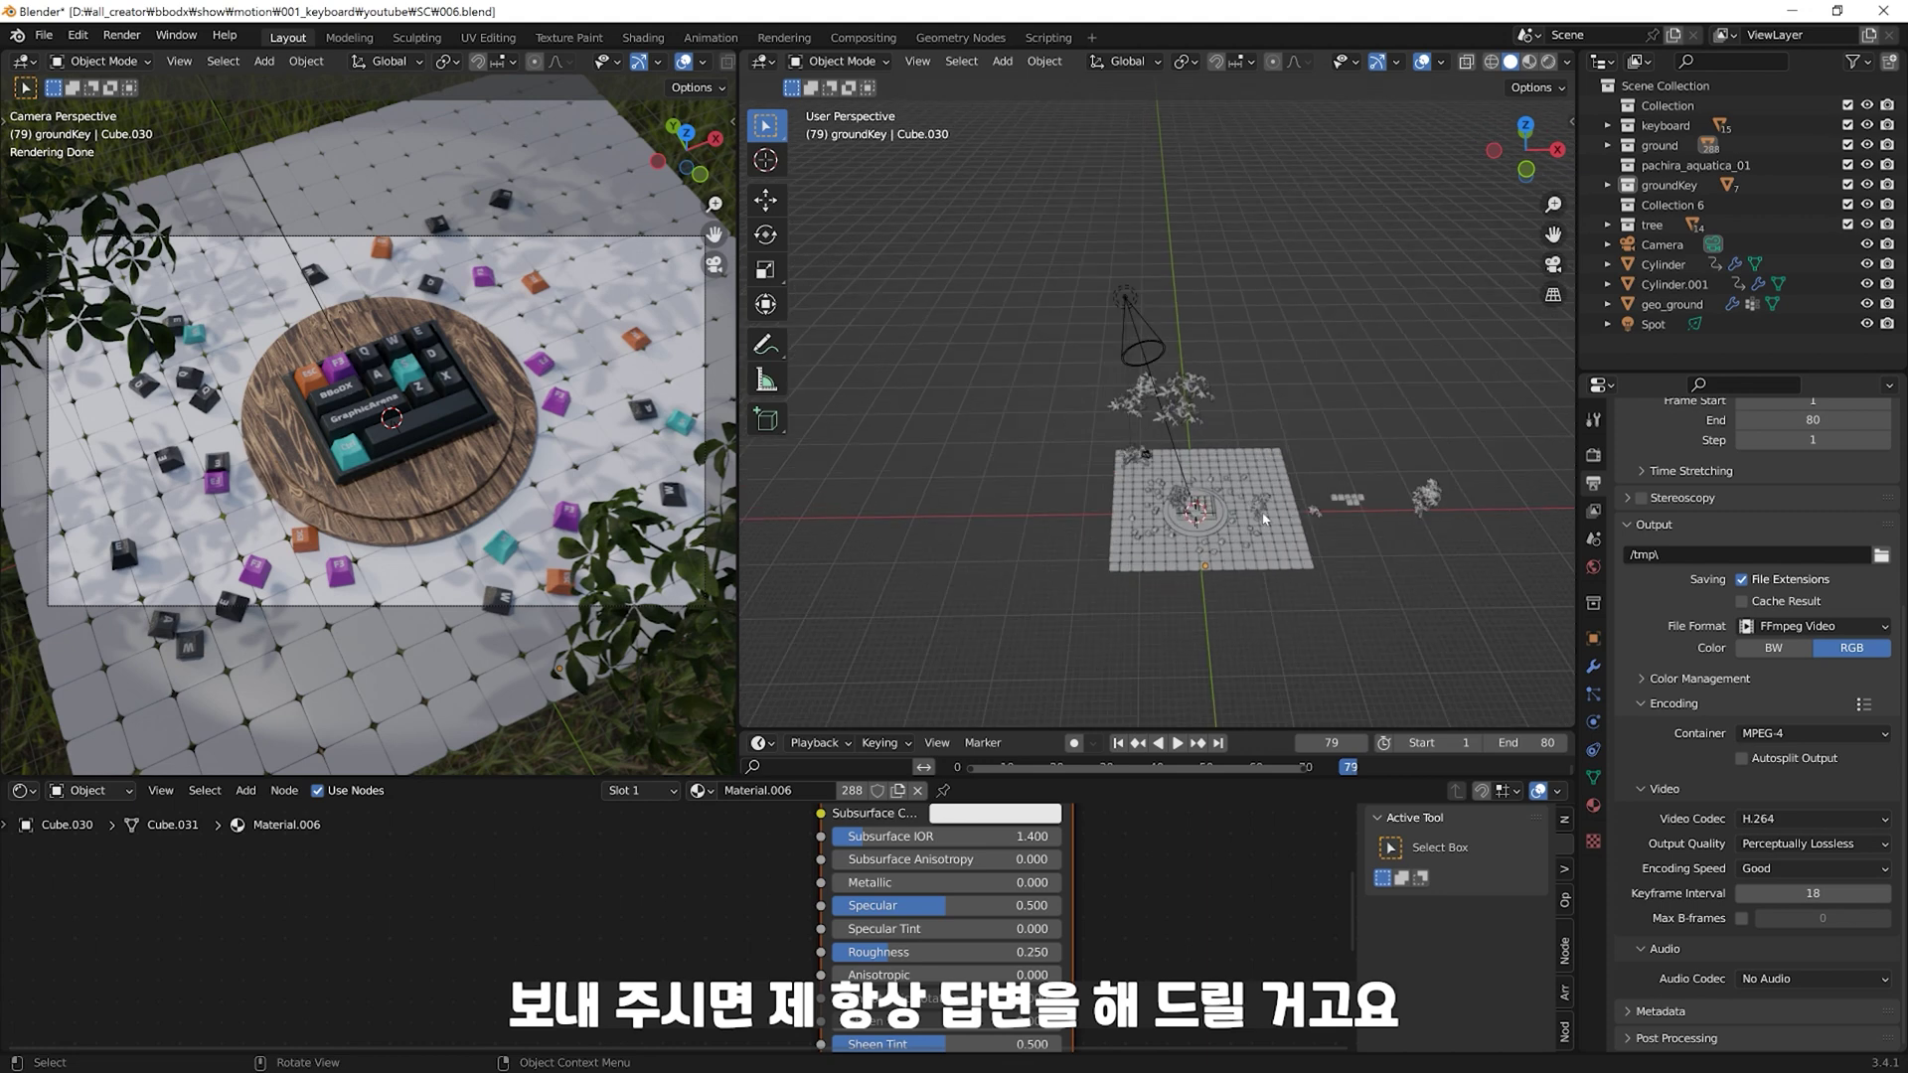
{"action": "scroll", "coordinate": [1142, 521], "scroll_direction": "up", "scroll_amount": 2}
{"action": "key", "text": "Right"}
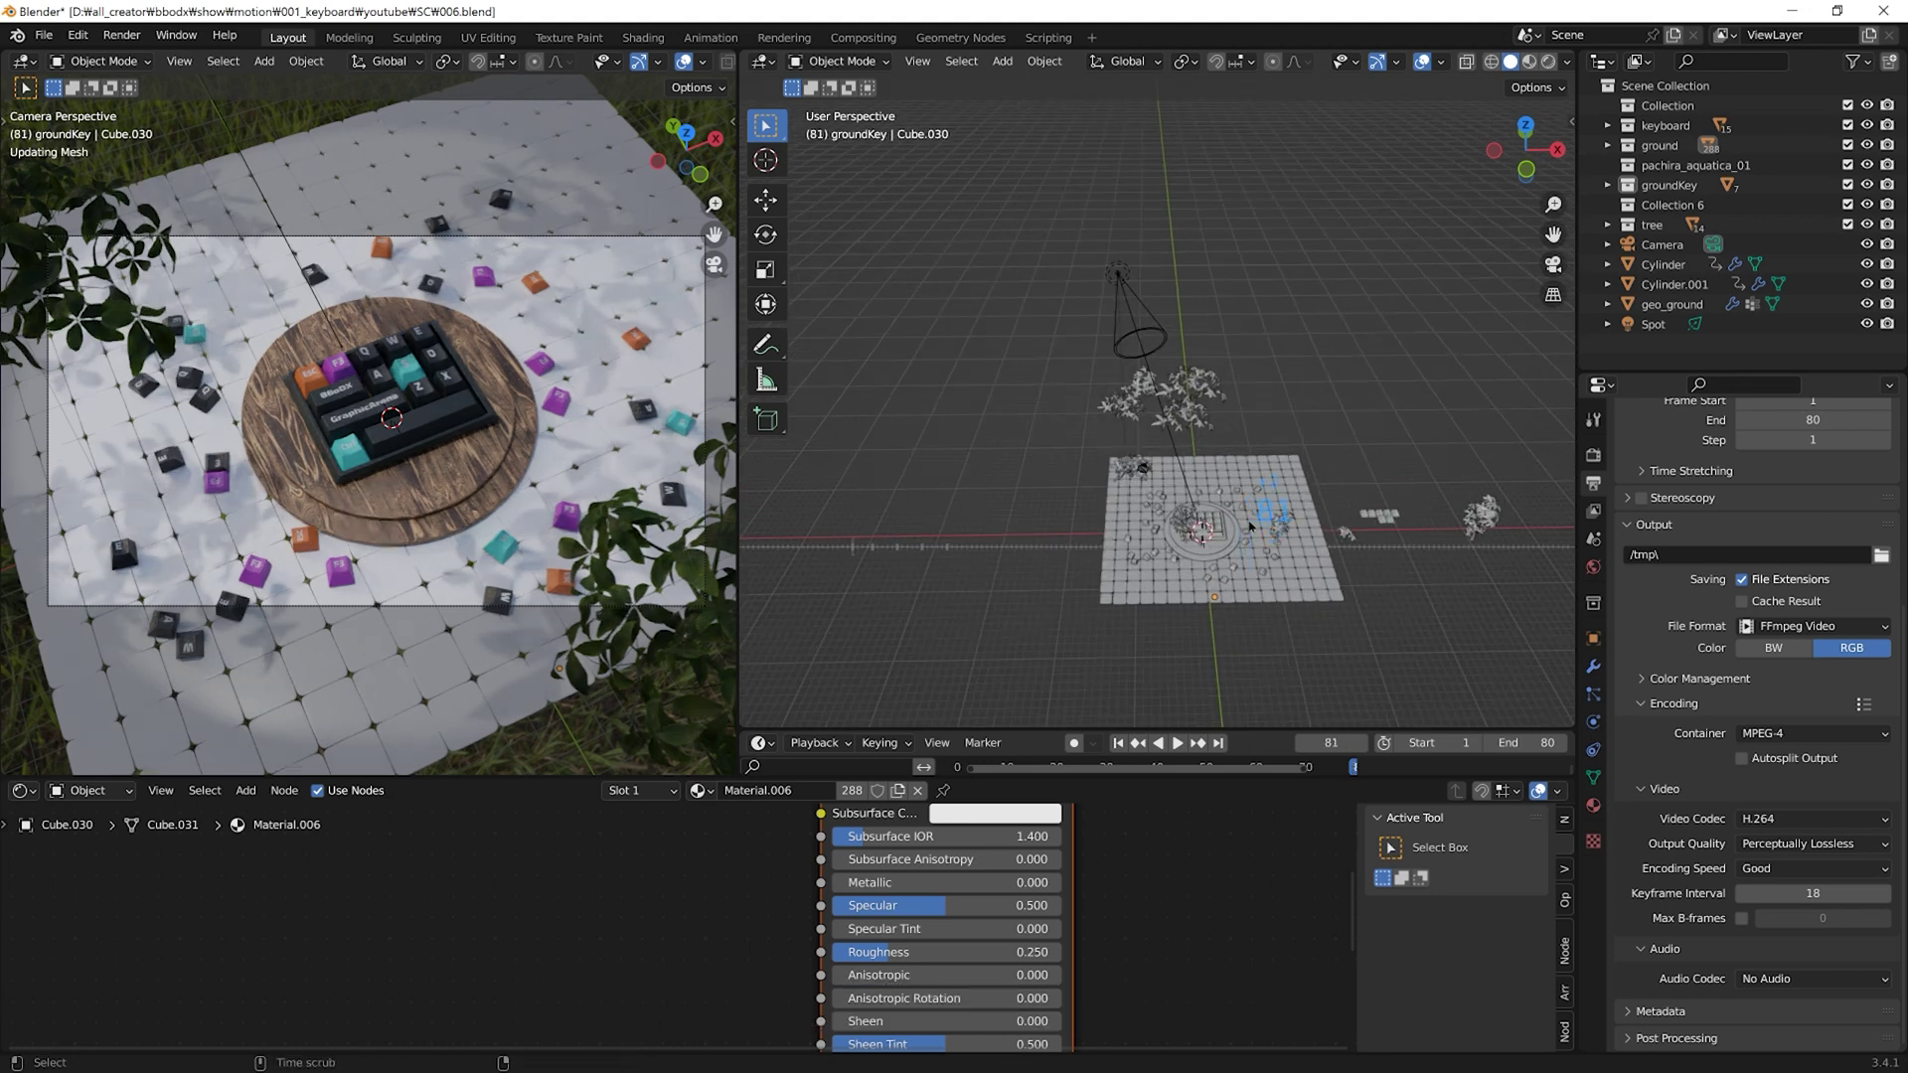